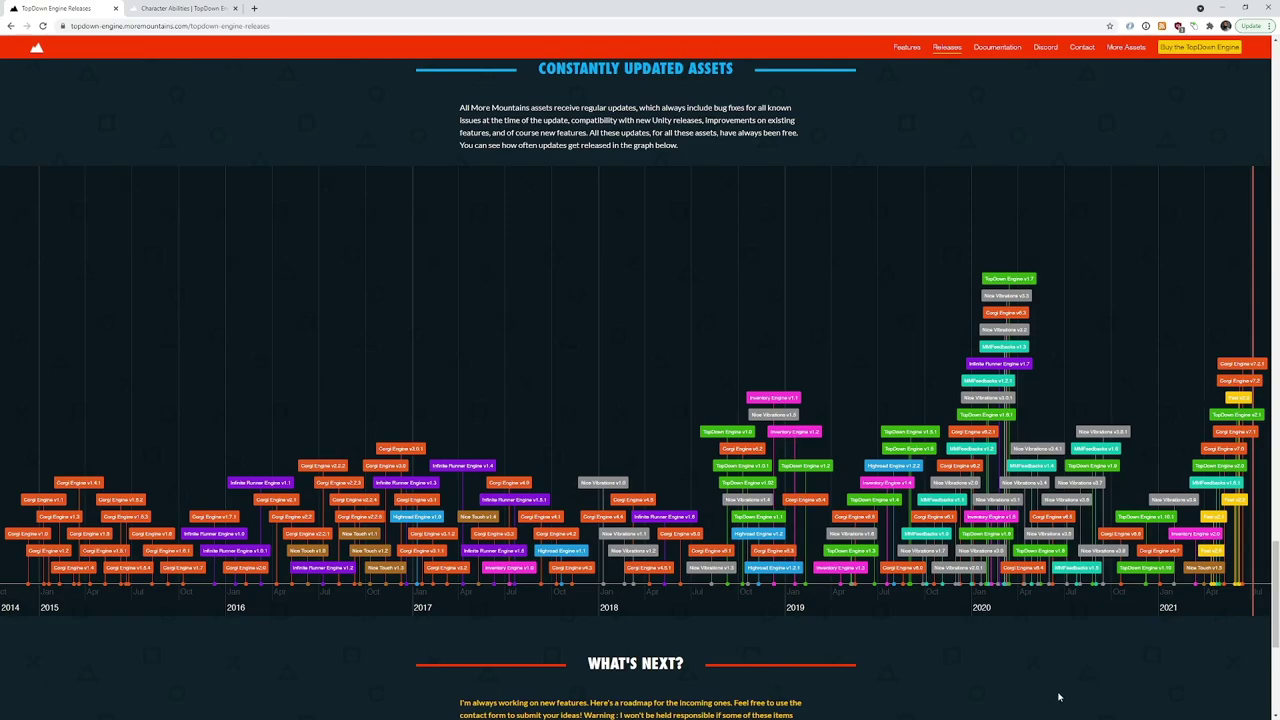
# - Review the start of the release history on the TopDown Engine Releases page, including the version 2.1 notes
pyautogui.scroll(20, 1059, 697)
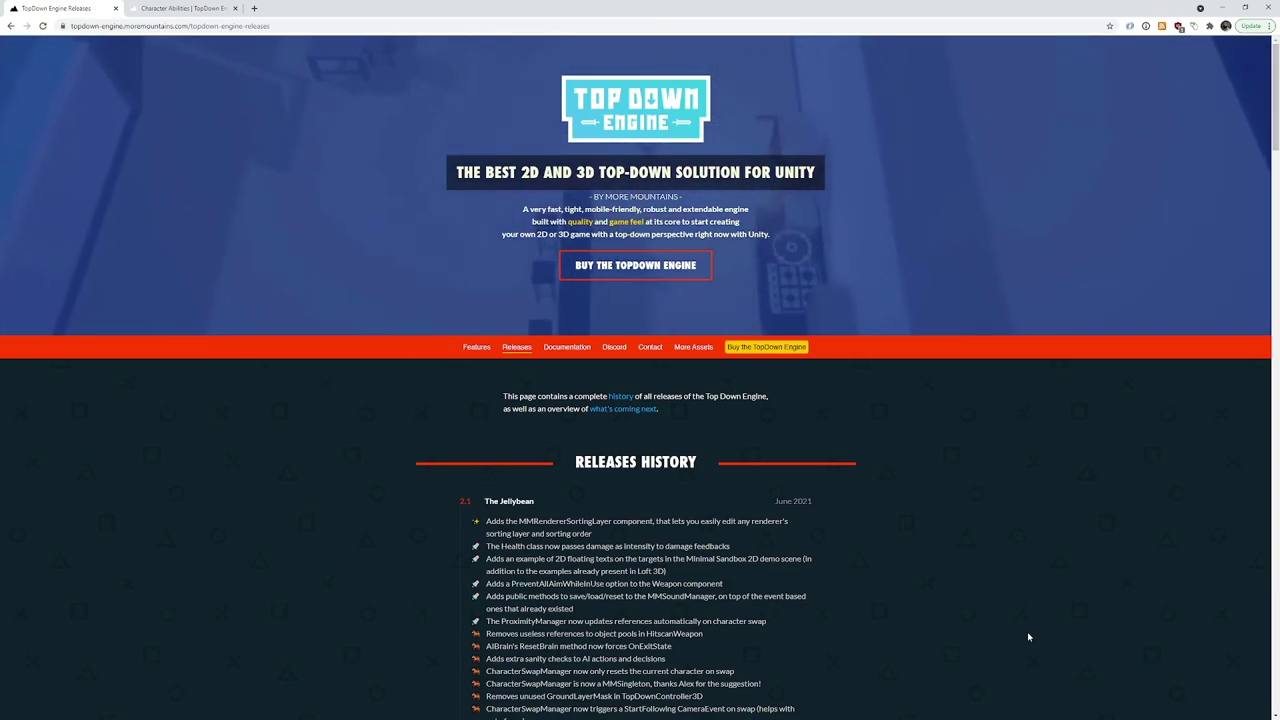
pyautogui.scroll(-3, 921, 504)
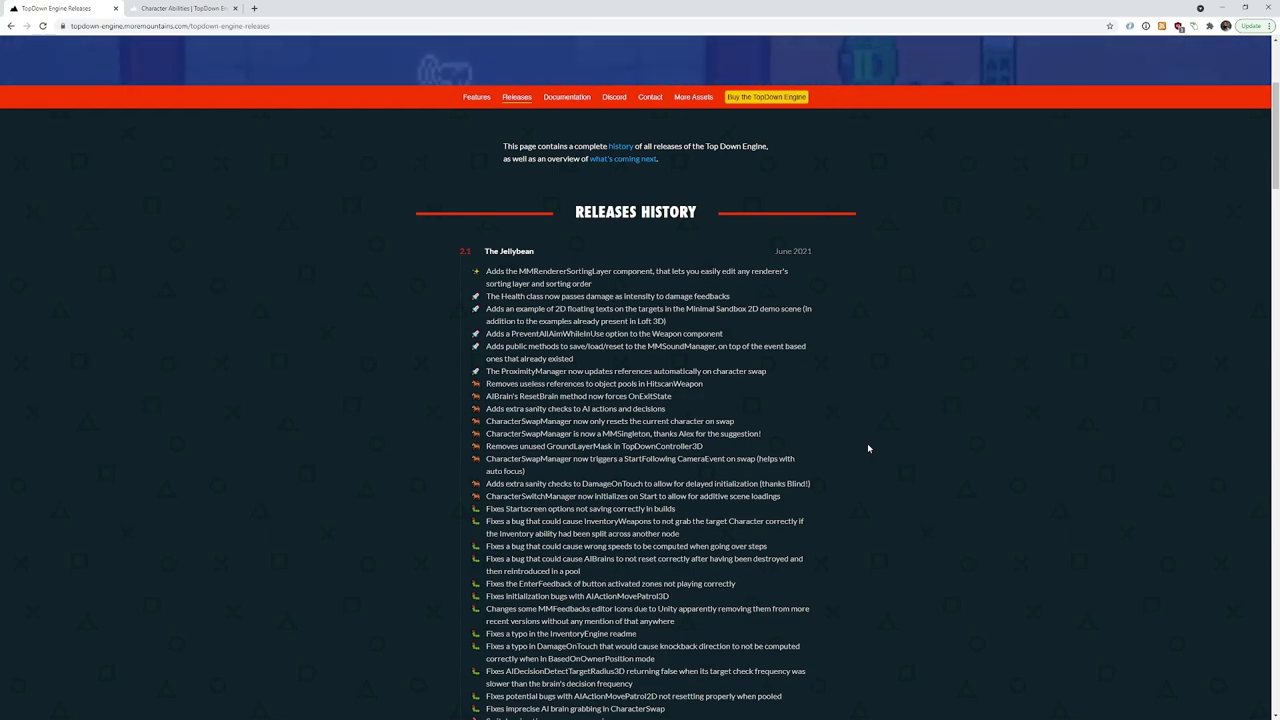
pyautogui.scroll(1, 825, 459)
pyautogui.scroll(2, 825, 459)
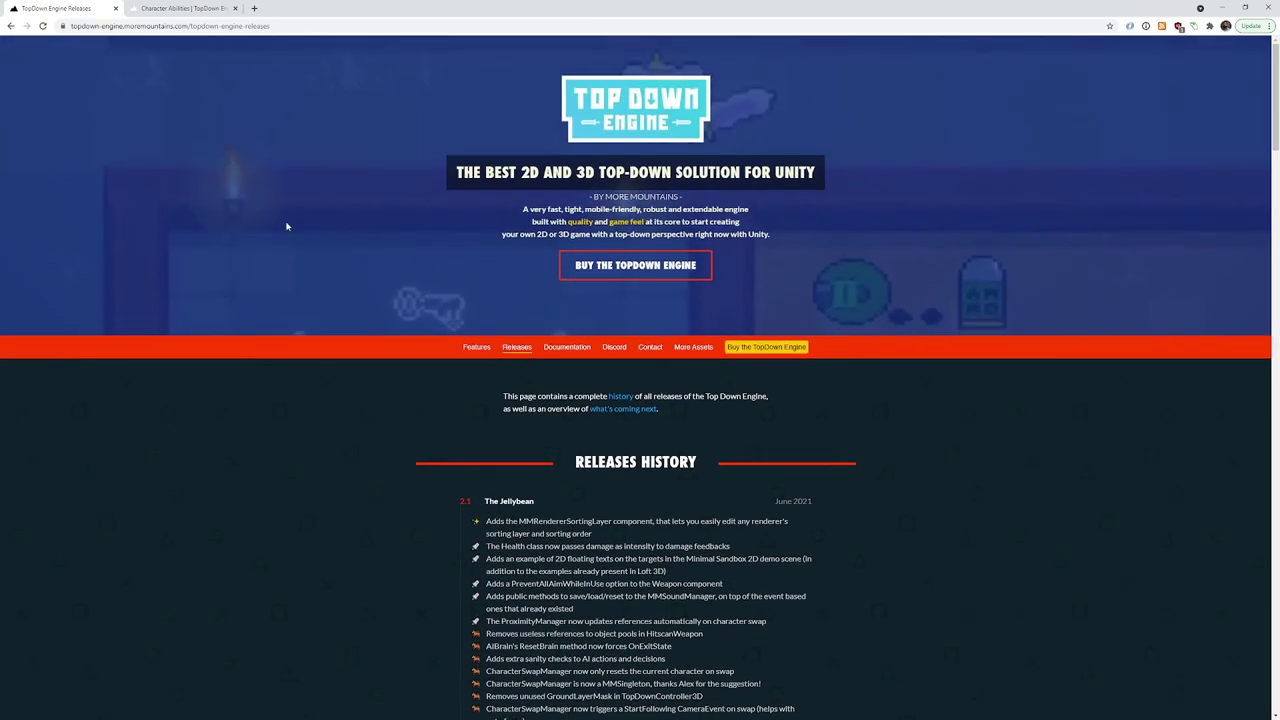
# - Look over the Character Abilities documentation, open the Loot page from the General section and skim its contents
pyautogui.click(186, 8)
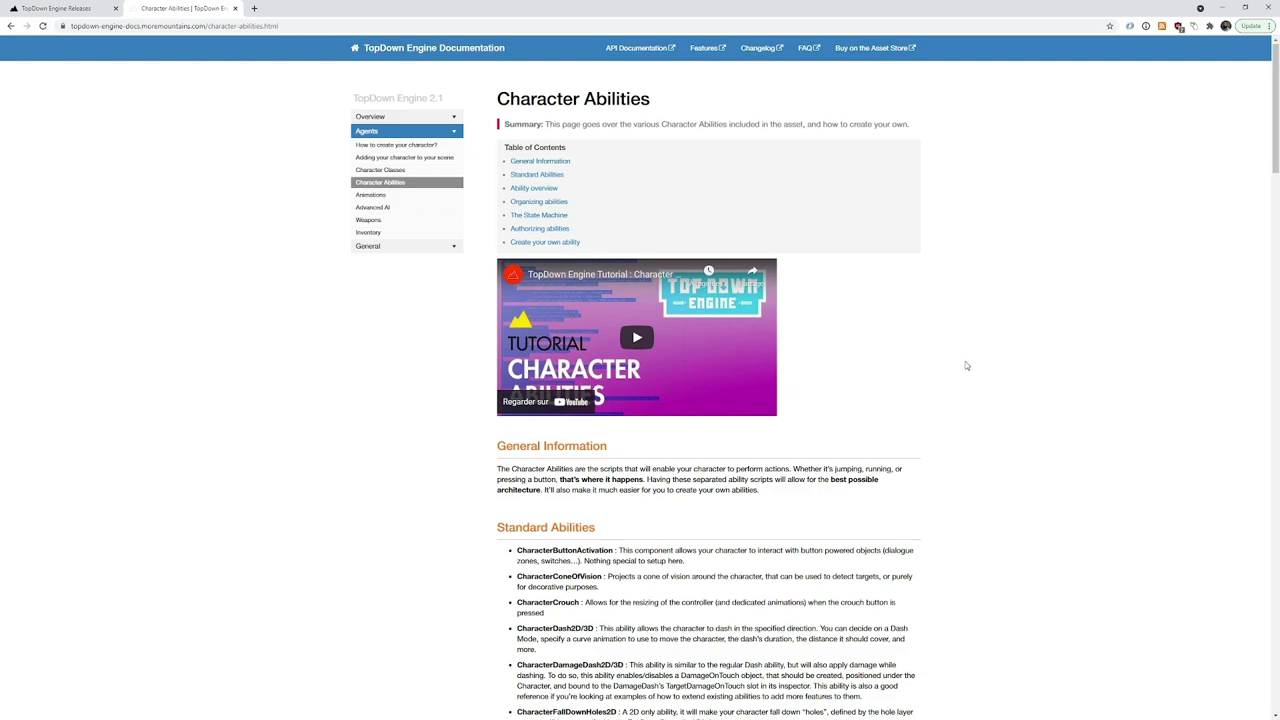
pyautogui.scroll(-6, 966, 362)
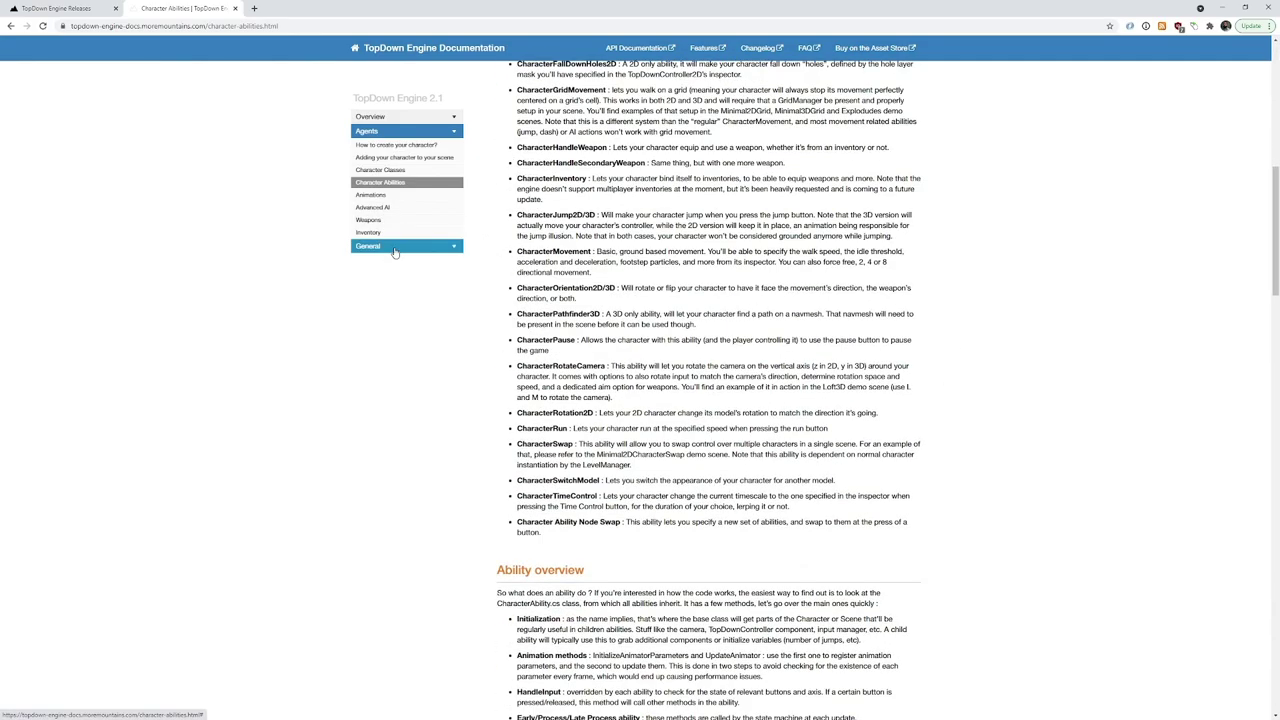
pyautogui.click(367, 245)
pyautogui.click(380, 271)
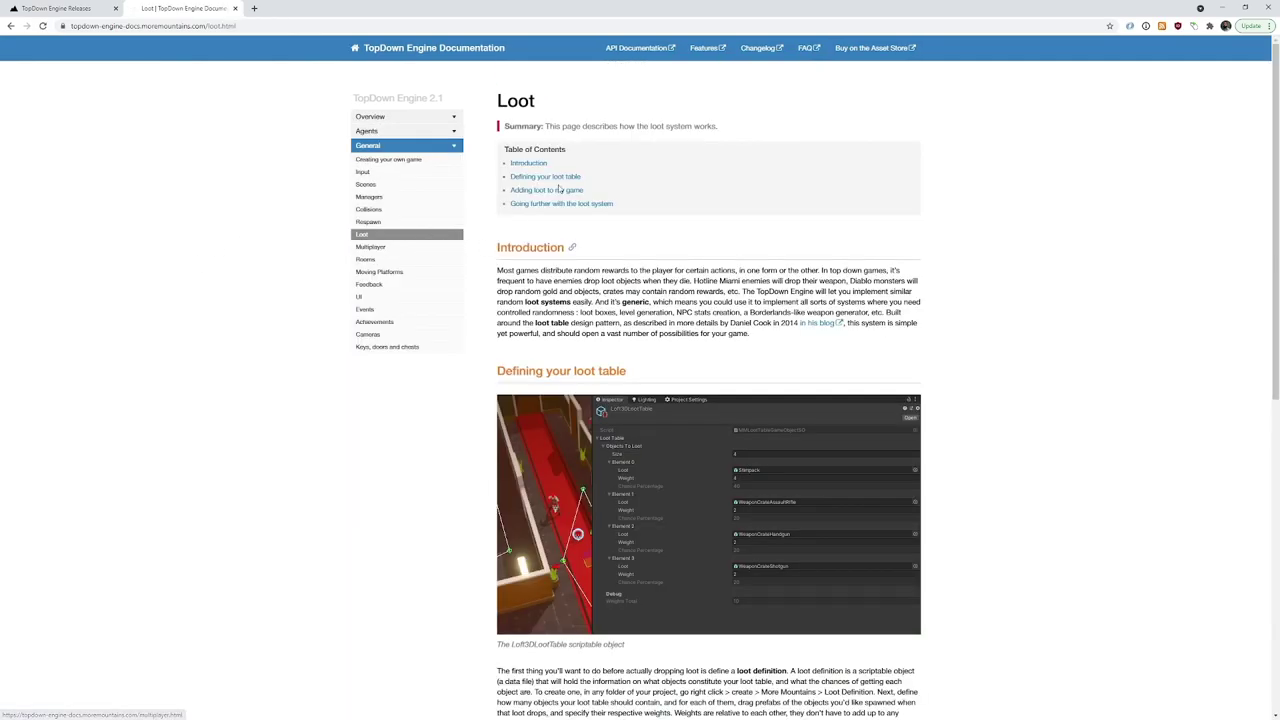
pyautogui.scroll(-8, 869, 285)
pyautogui.scroll(1, 848, 313)
pyautogui.scroll(4, 848, 313)
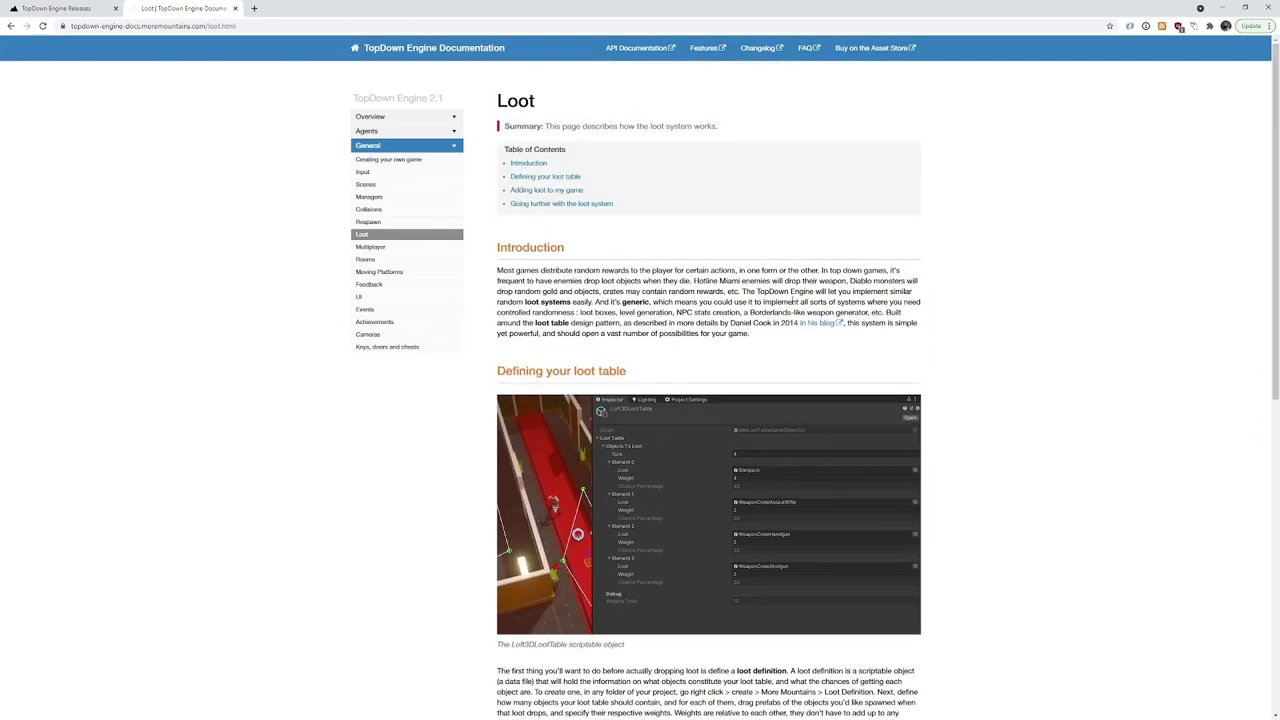
# - Return to the TopDown Engine Releases page and follow its Contact link
pyautogui.click(66, 7)
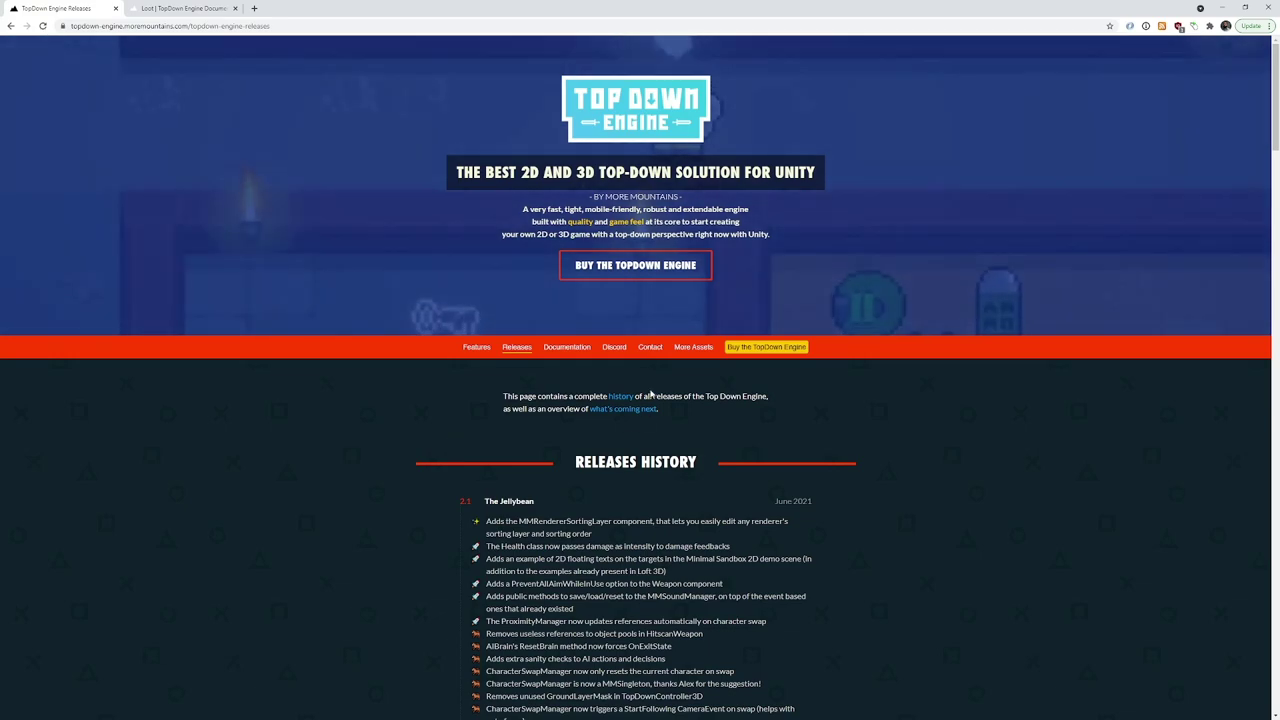
pyautogui.click(650, 347)
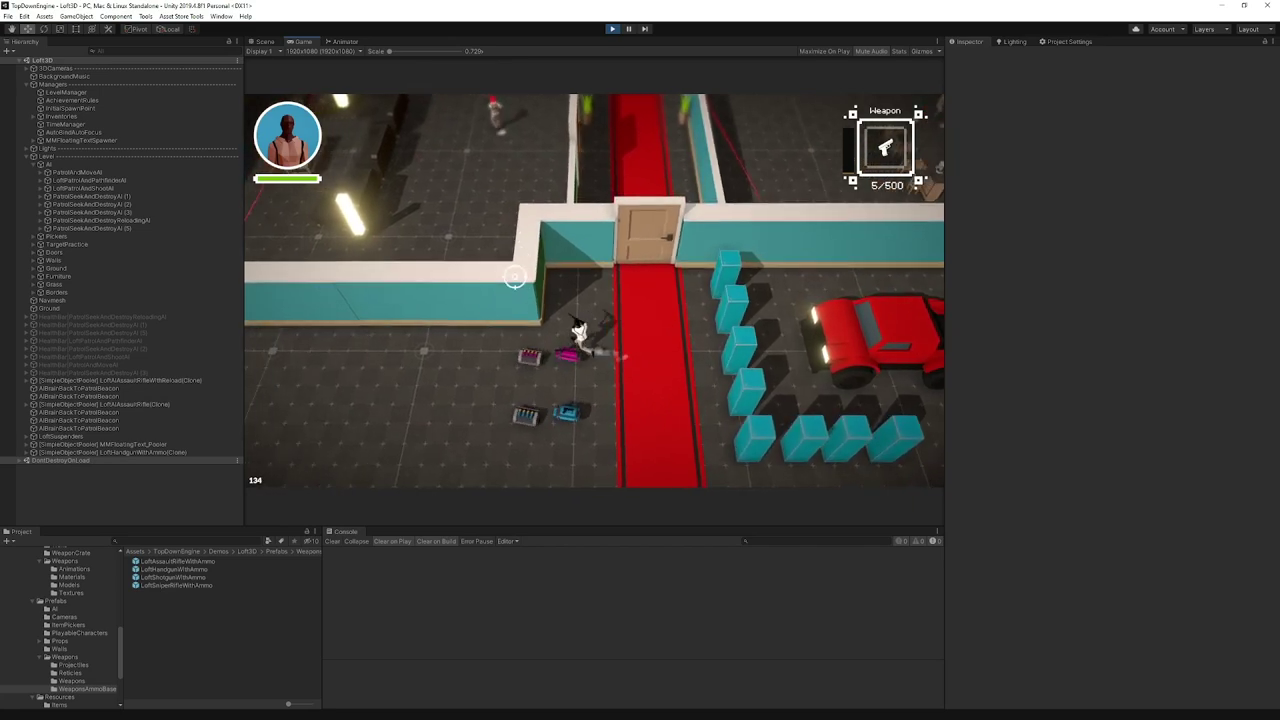
# - Rotate the game camera, select LoftSuspenders and collapse its Character Inventory and Character Handle Weapon components to expose Character Rotate Camera
pyautogui.press('a')
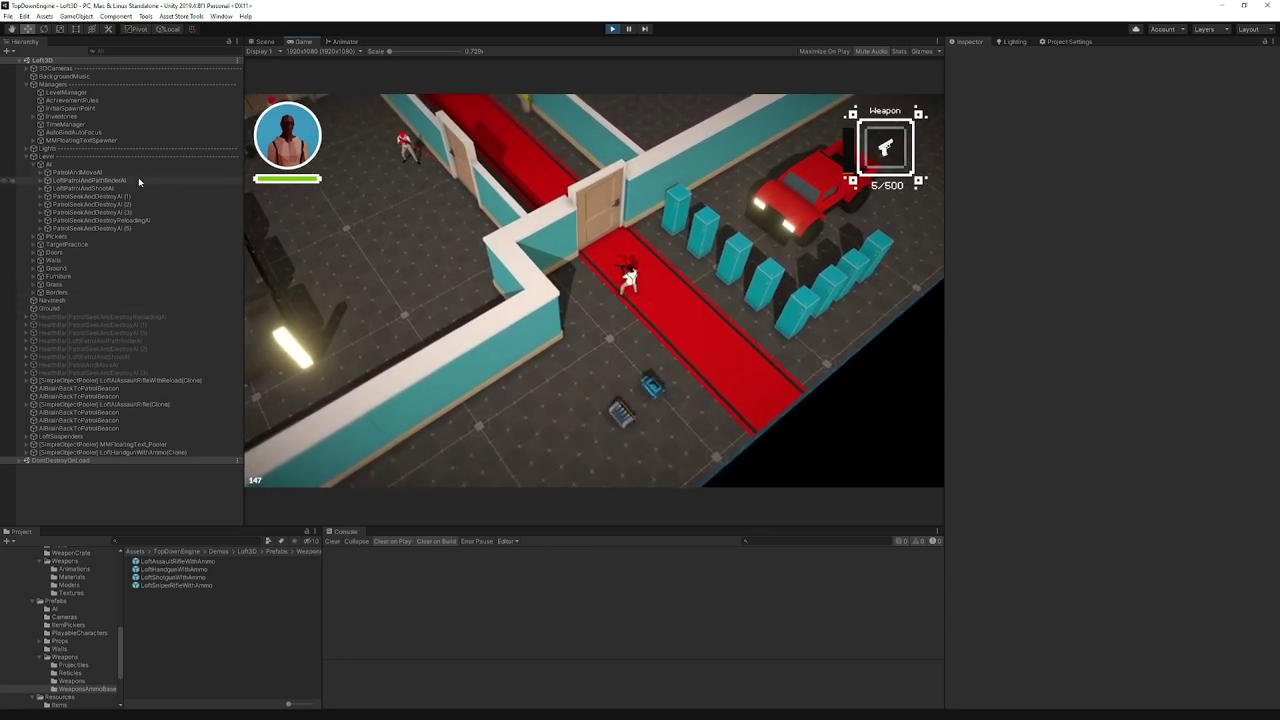
pyautogui.click(94, 438)
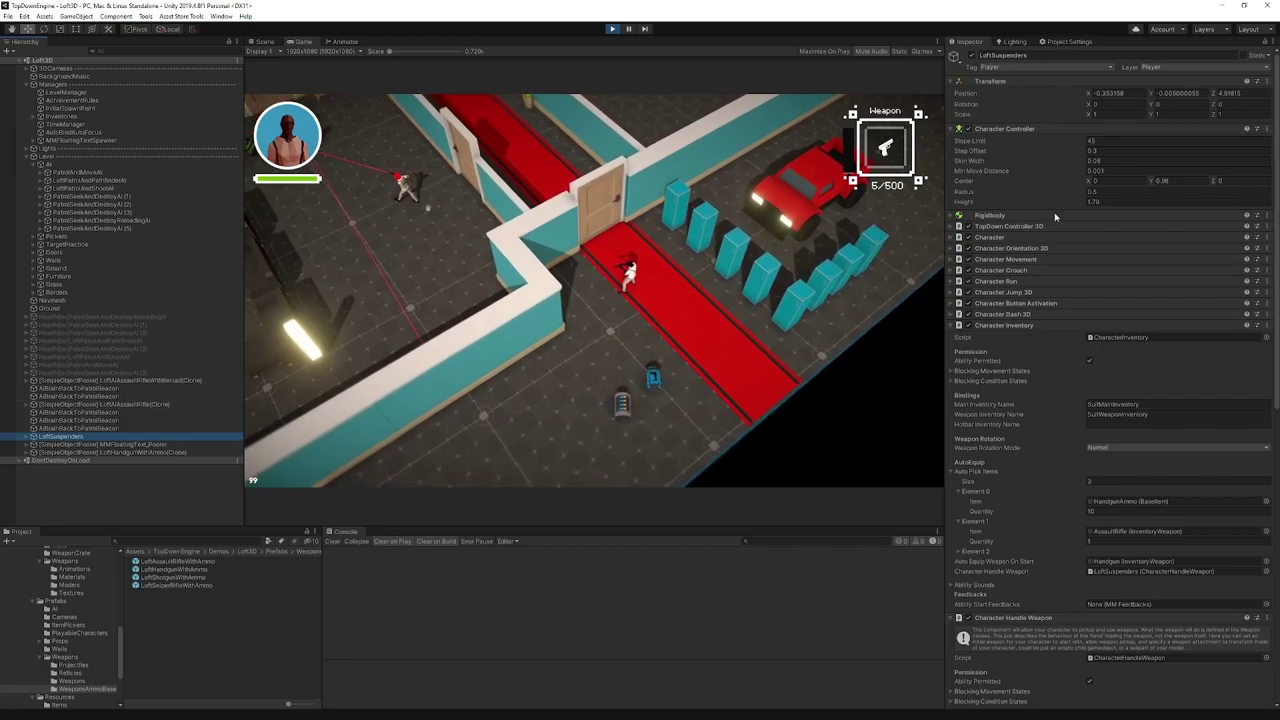
pyautogui.click(993, 327)
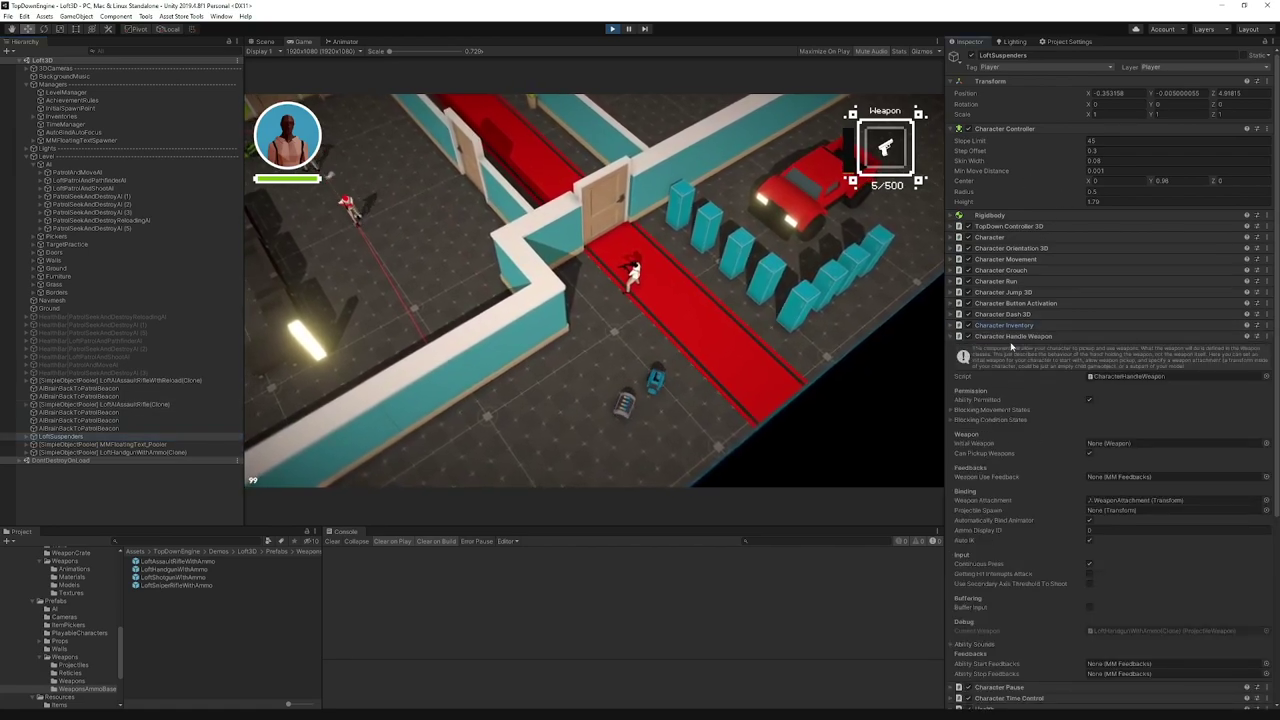
pyautogui.click(1012, 340)
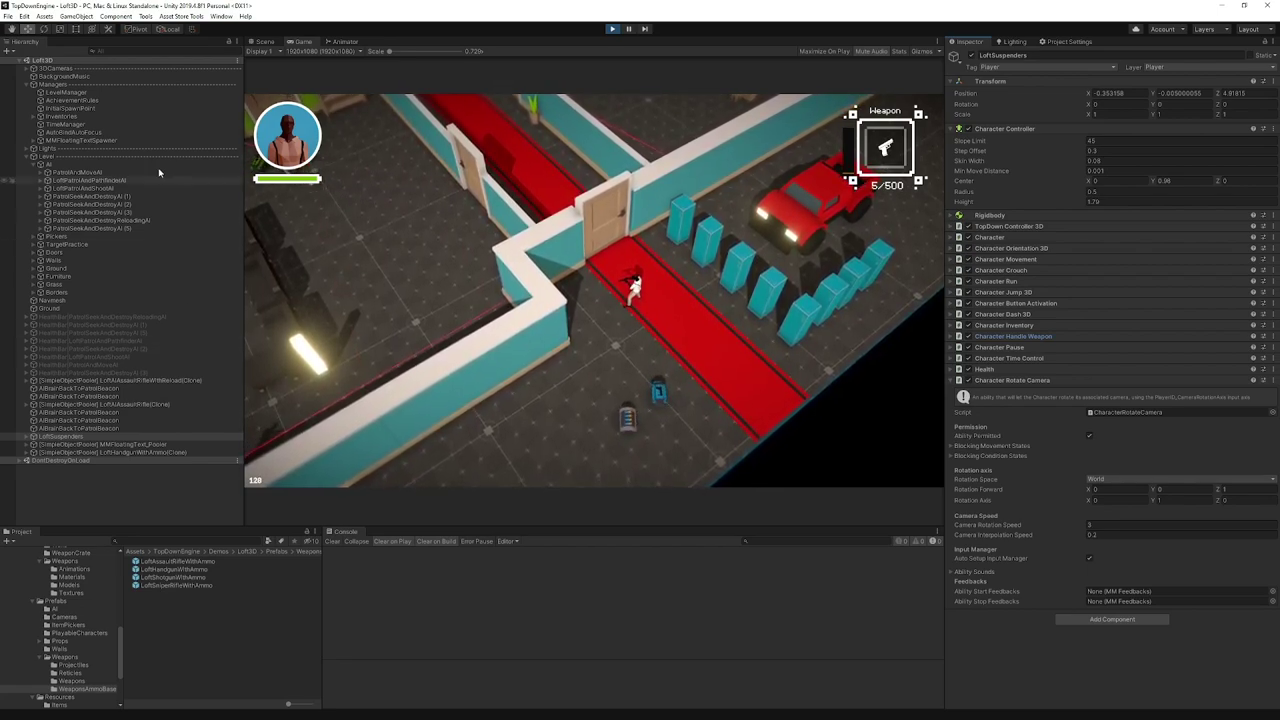
# - Set the Rotation Axis of the Character Rotate Camera component to X 1 and Y 0
pyautogui.click(1161, 490)
pyautogui.click(1233, 491)
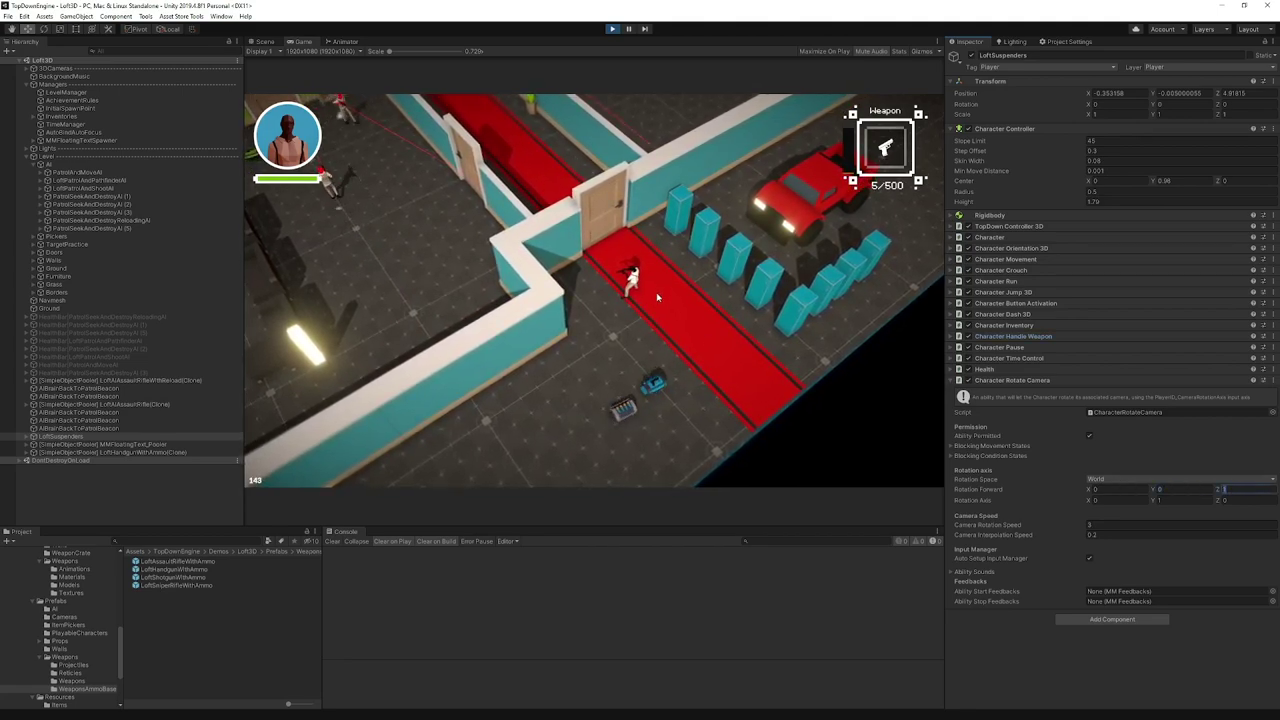
pyautogui.click(1112, 500)
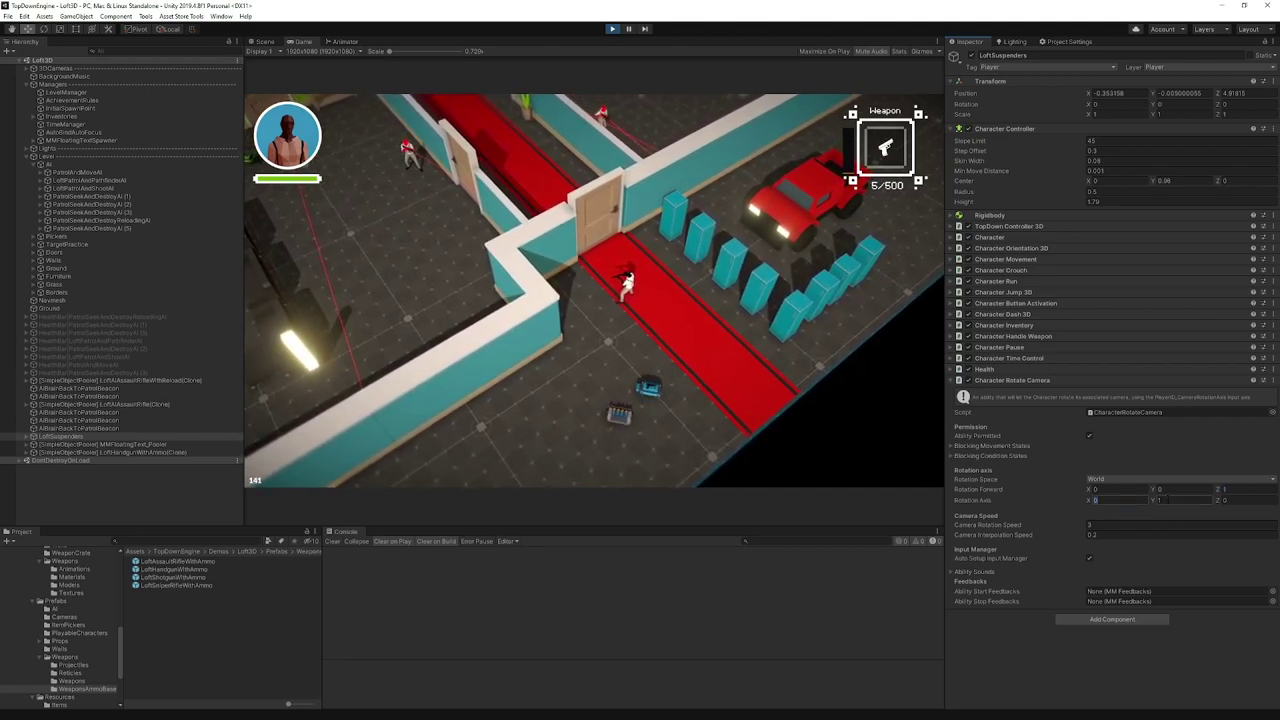
pyautogui.write('1')
pyautogui.click(1166, 500)
pyautogui.write('0')
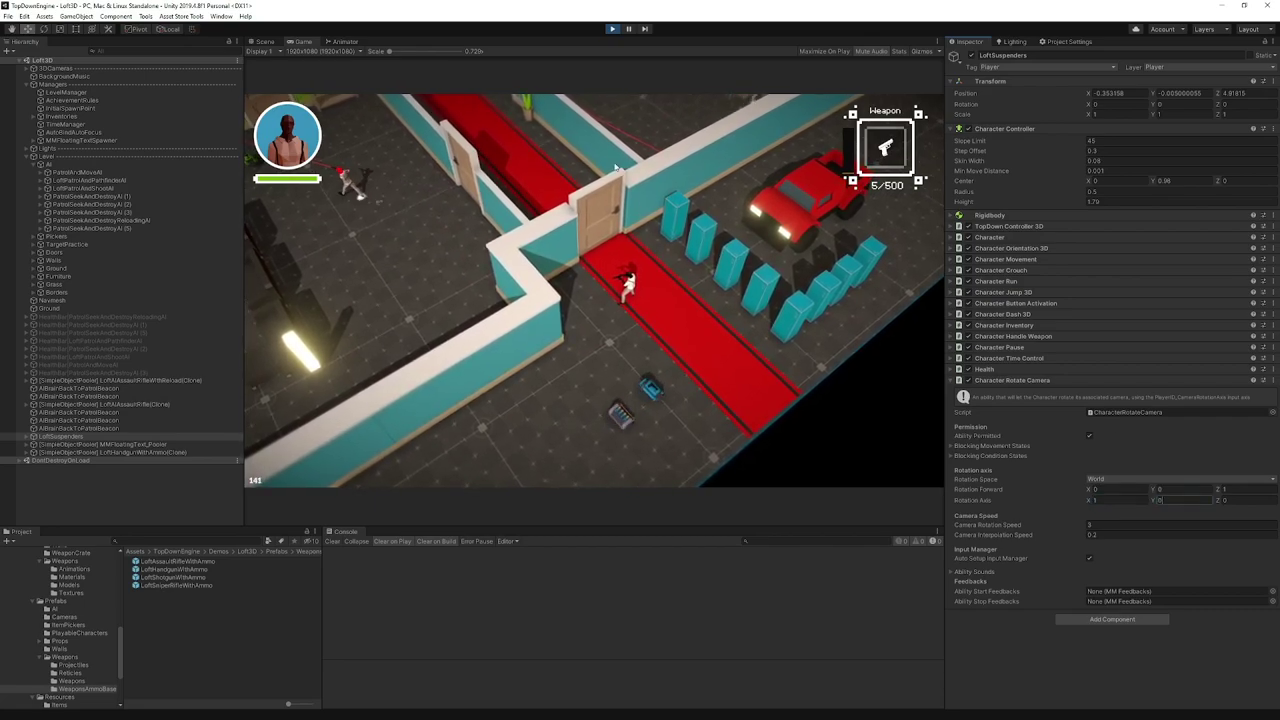
# - Test the X-axis camera rotation in the running game, moving the character through the door into the red-carpet corridor and shooting
pyautogui.click(614, 169)
pyautogui.press('b')
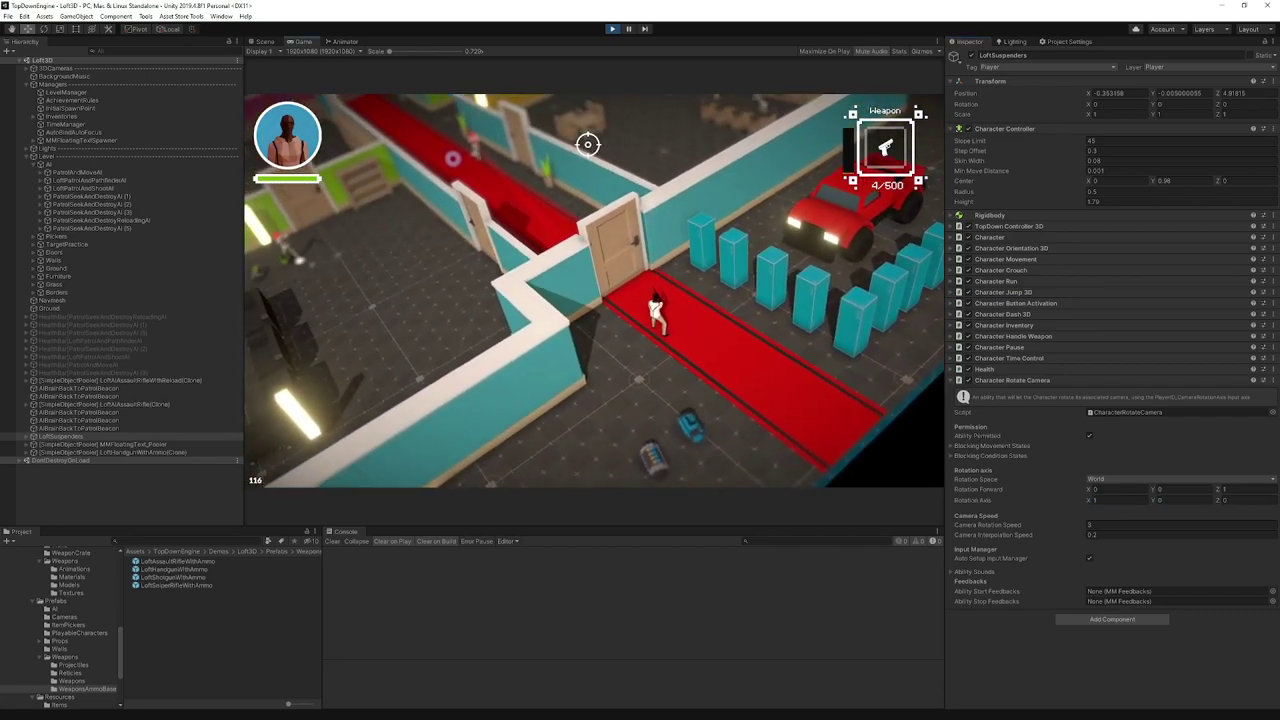
pyautogui.press('w')
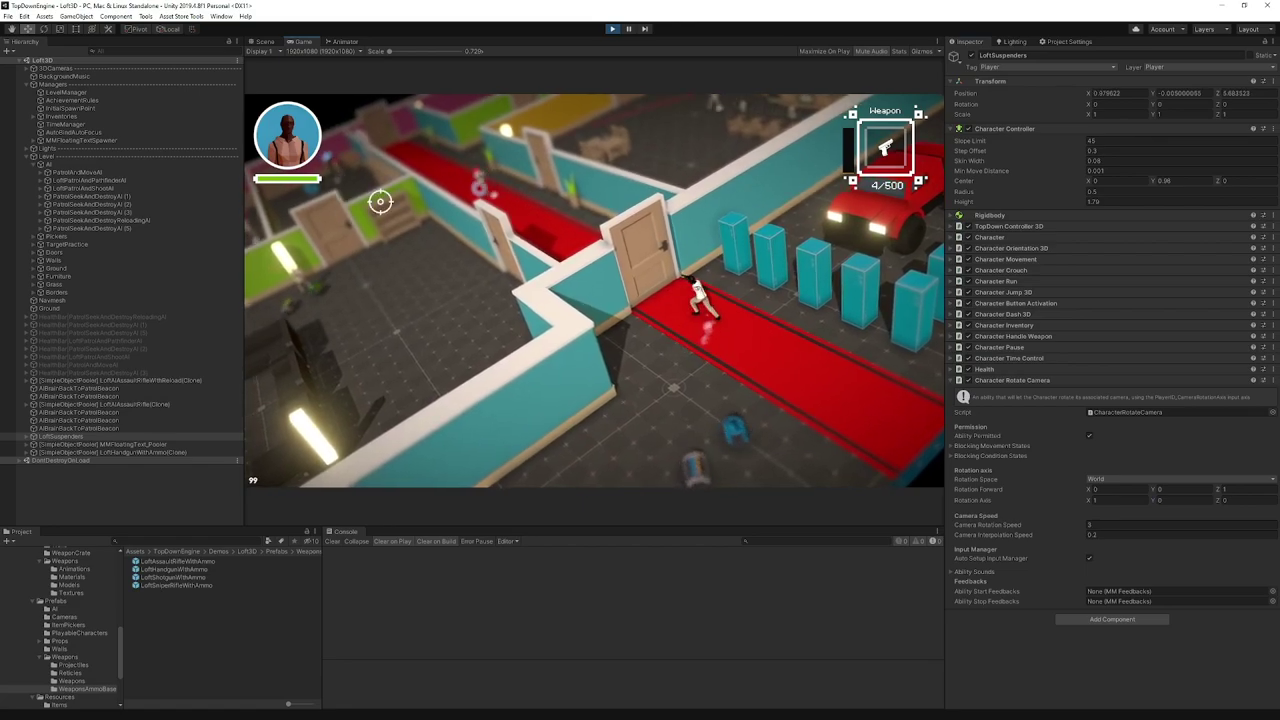
pyautogui.click(420, 191)
pyautogui.click(417, 207)
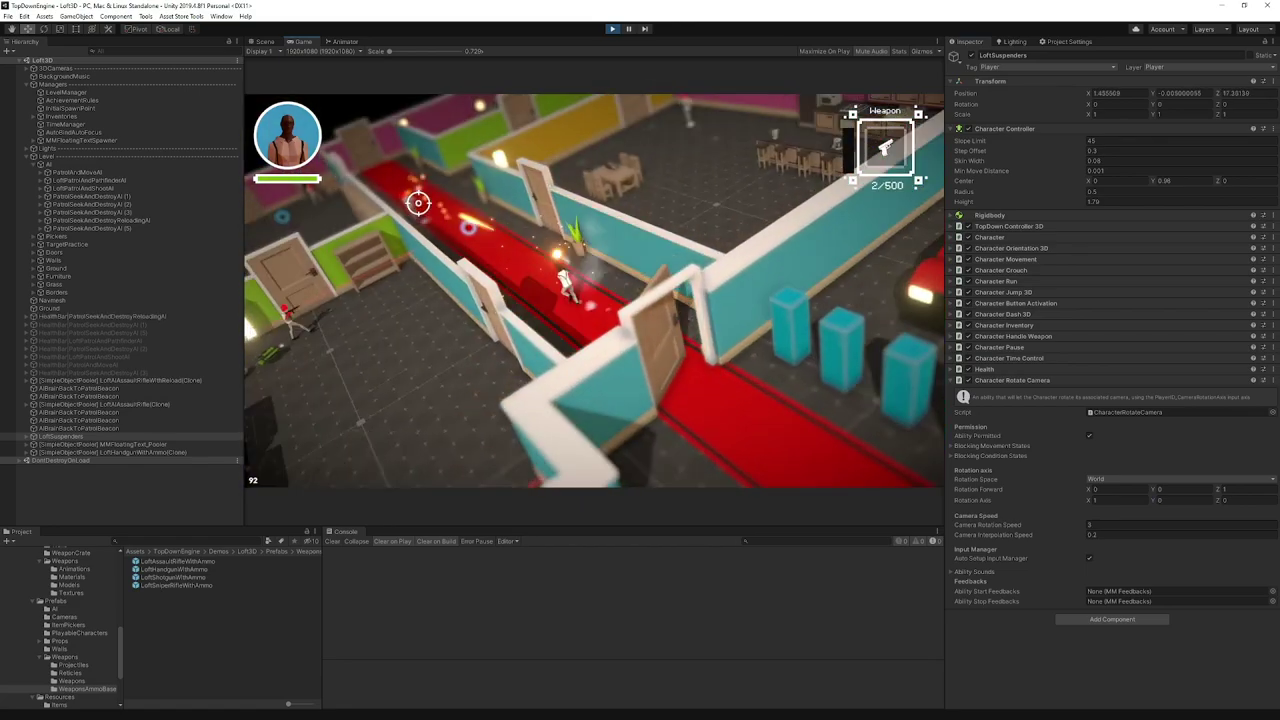
pyautogui.click(418, 203)
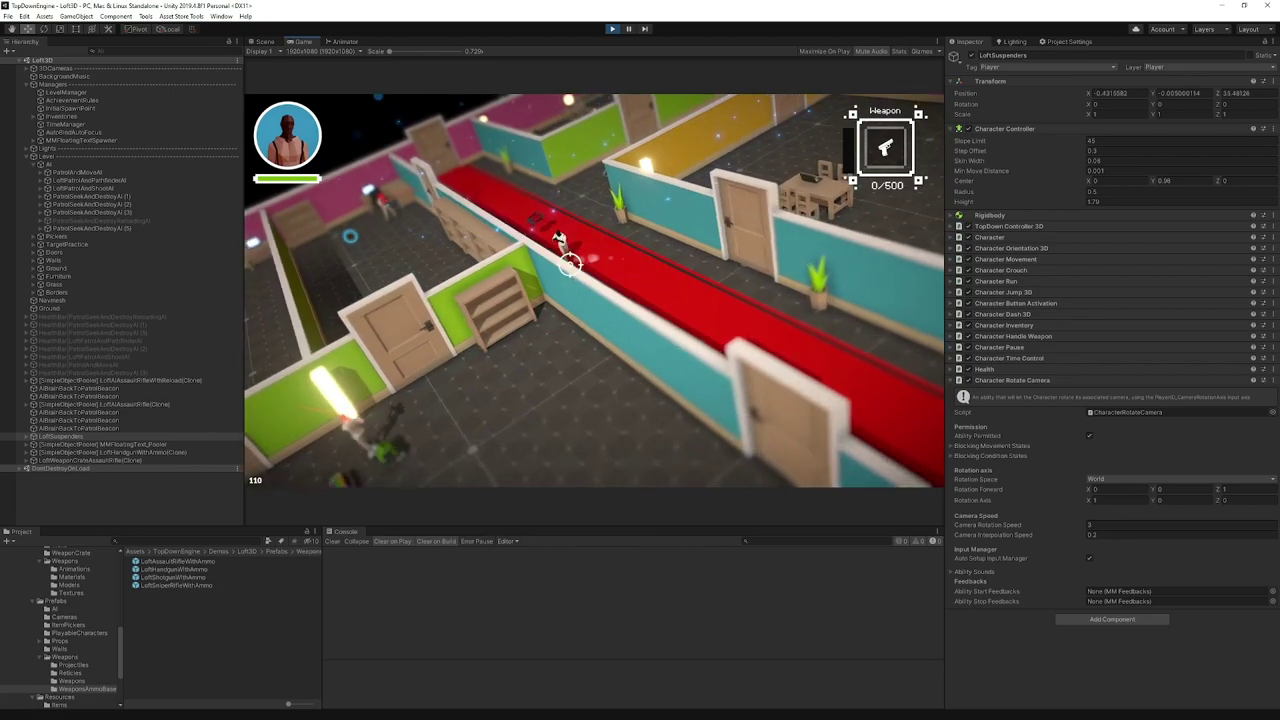
# - Playtest the tilted camera by moving the character from the corridor to the green-walled room and shooting the enemy inside
pyautogui.press('w')
pyautogui.click(723, 186)
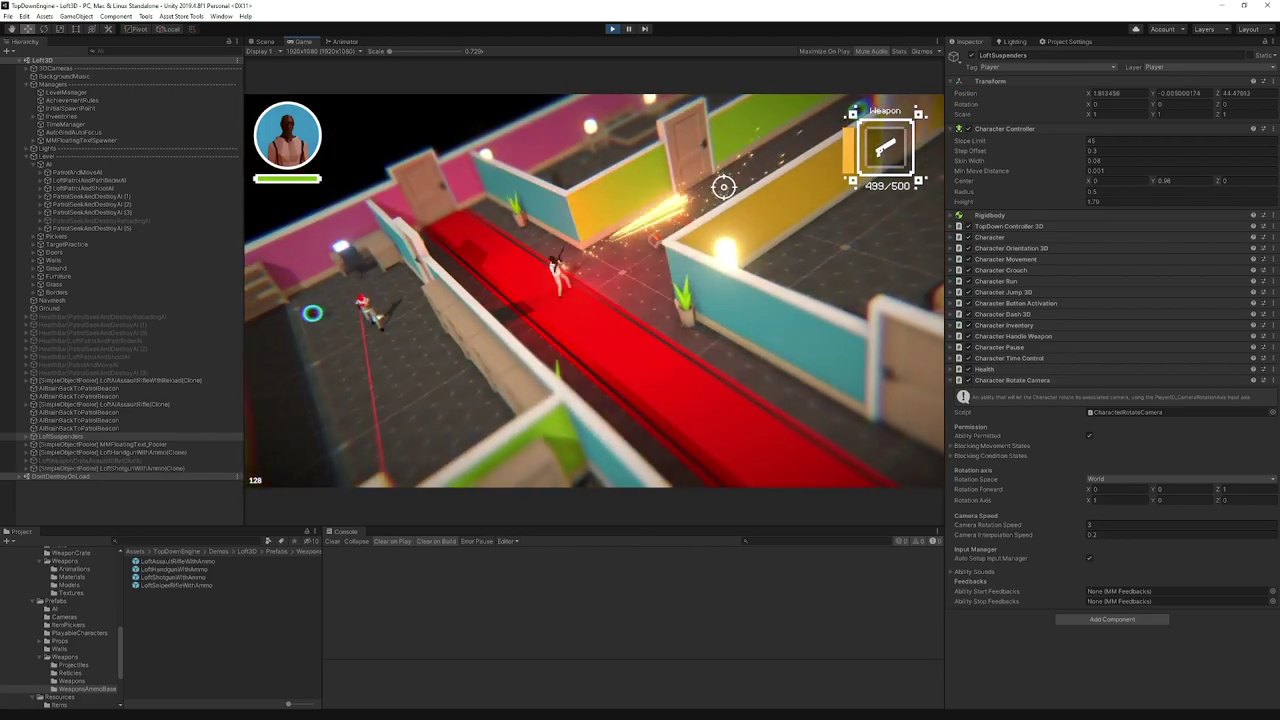
pyautogui.press('d')
pyautogui.press('w')
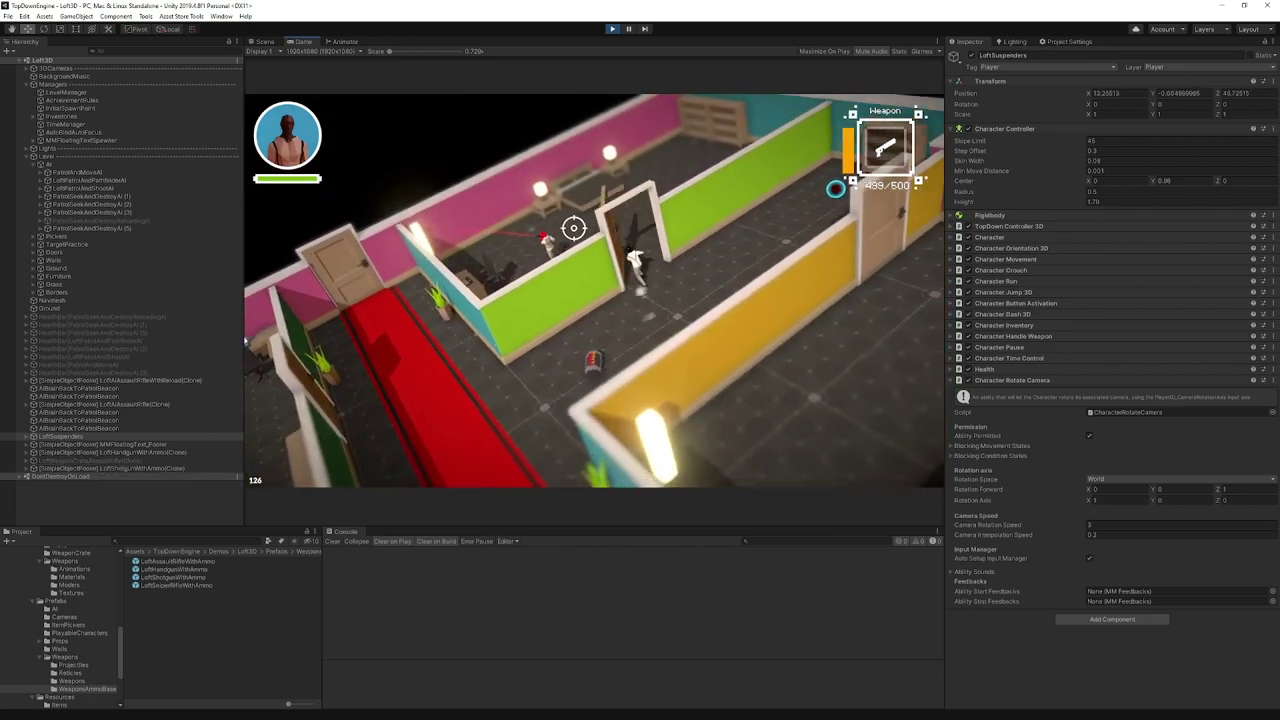
pyautogui.press('w')
pyautogui.click(497, 257)
pyautogui.click(470, 288)
pyautogui.click(474, 325)
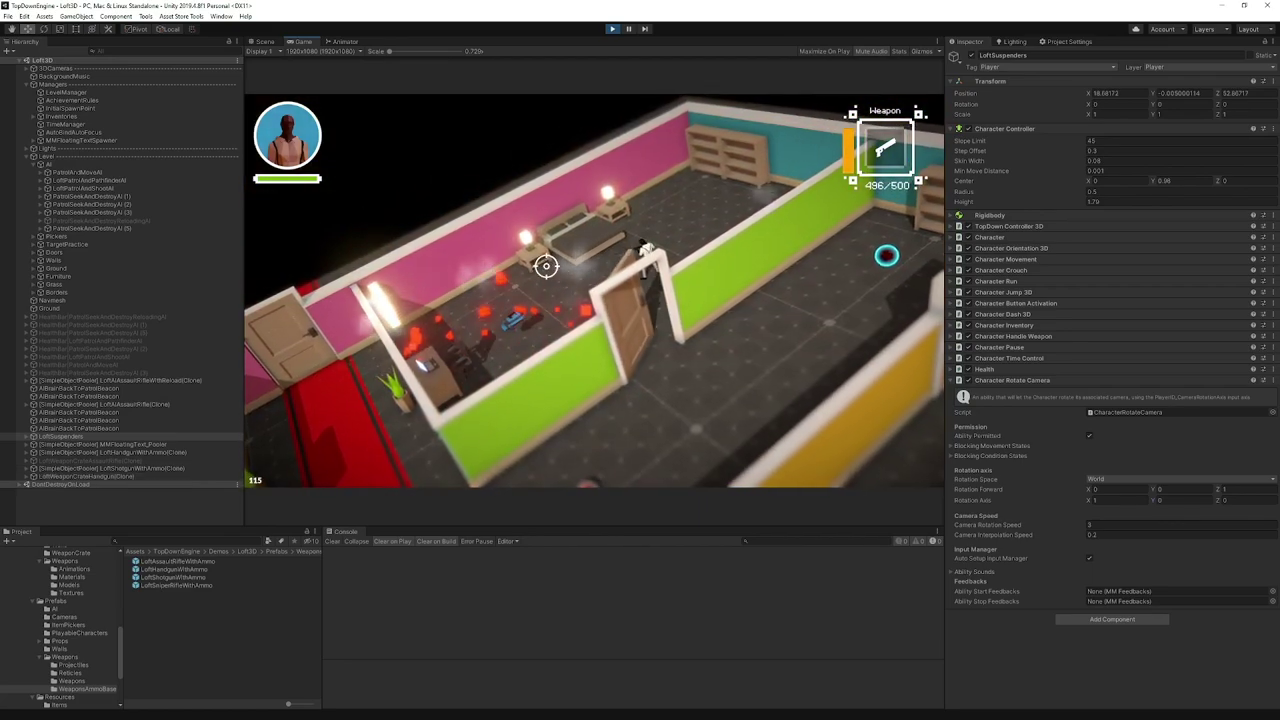
# - Move the character out of the green-walled room, through the neighbouring room and back towards the red-carpet corridor
pyautogui.press('s')
pyautogui.press('d')
pyautogui.press('w')
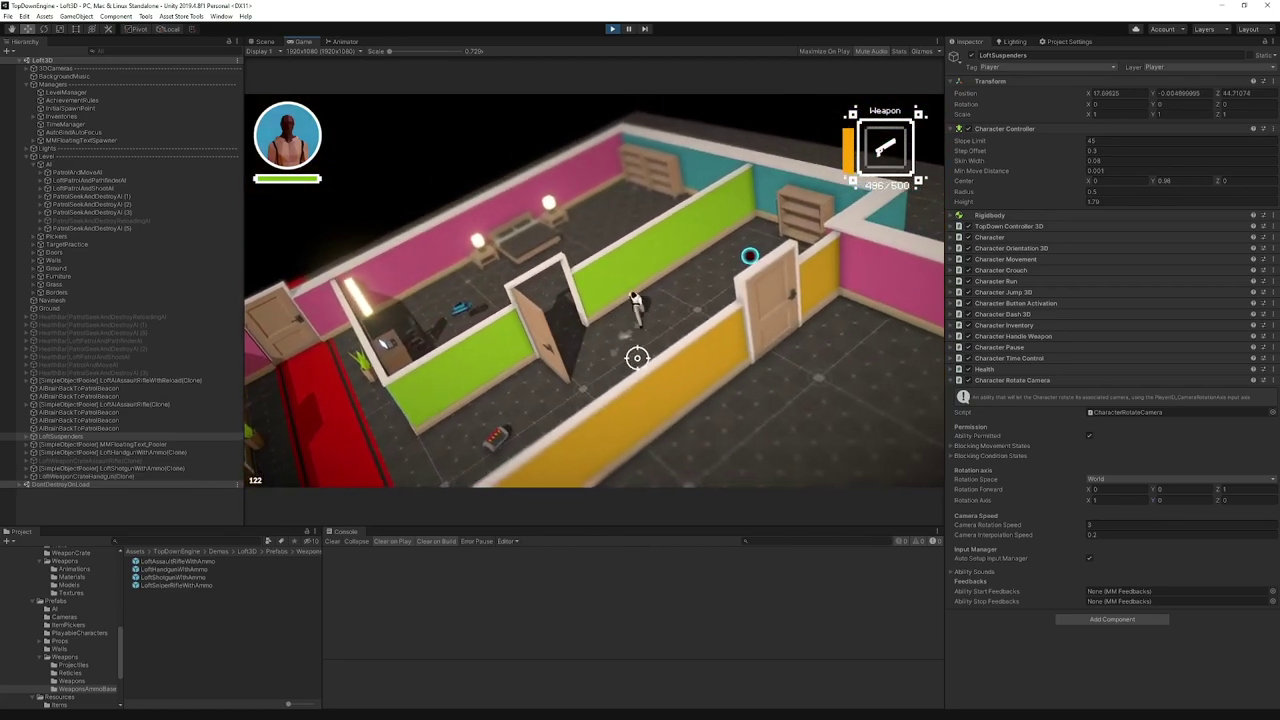
pyautogui.press('s')
pyautogui.press('a')
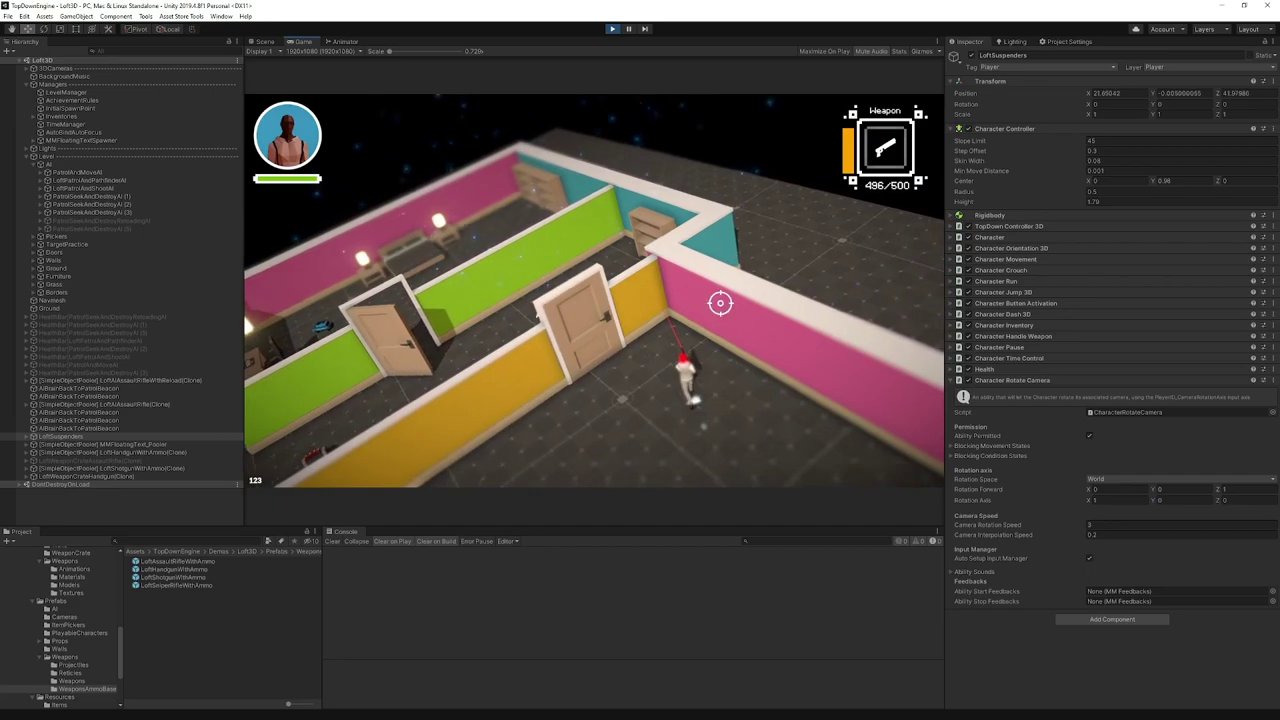
pyautogui.press('w')
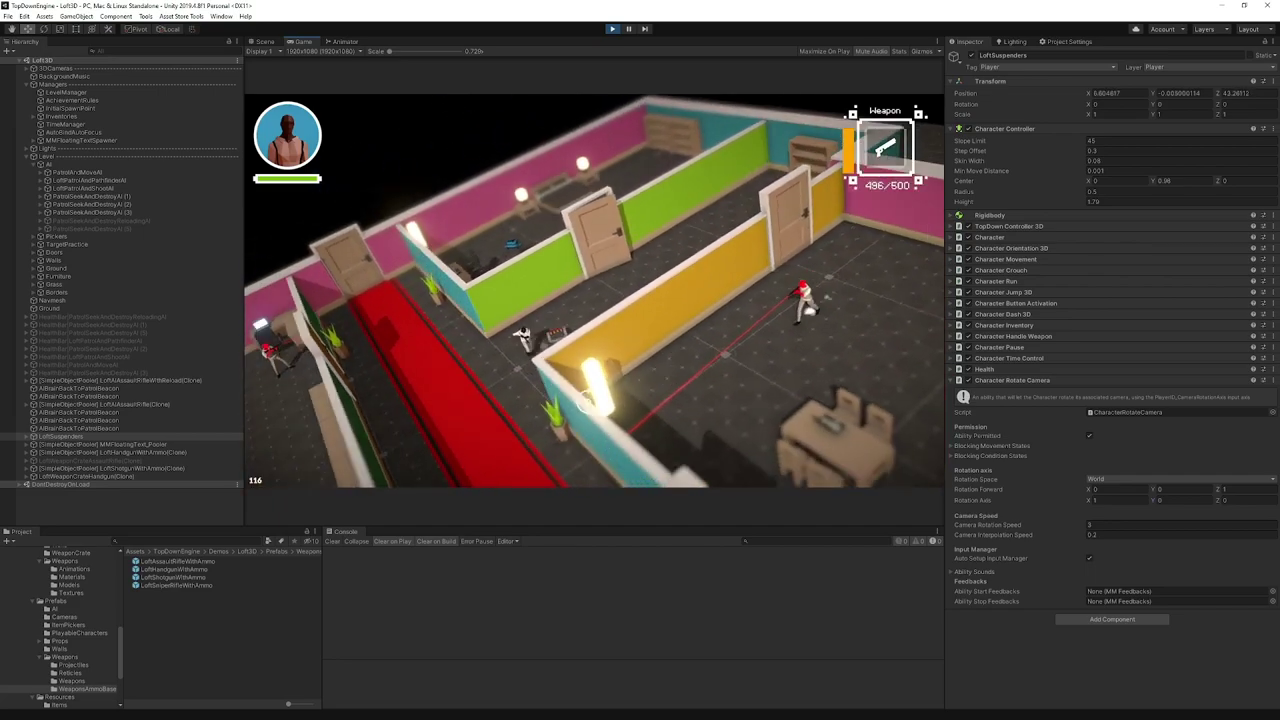
# - Restore the Rotation Axis to X 0 and Y 1, and test rotating the camera around the character in the game
pyautogui.click(1129, 500)
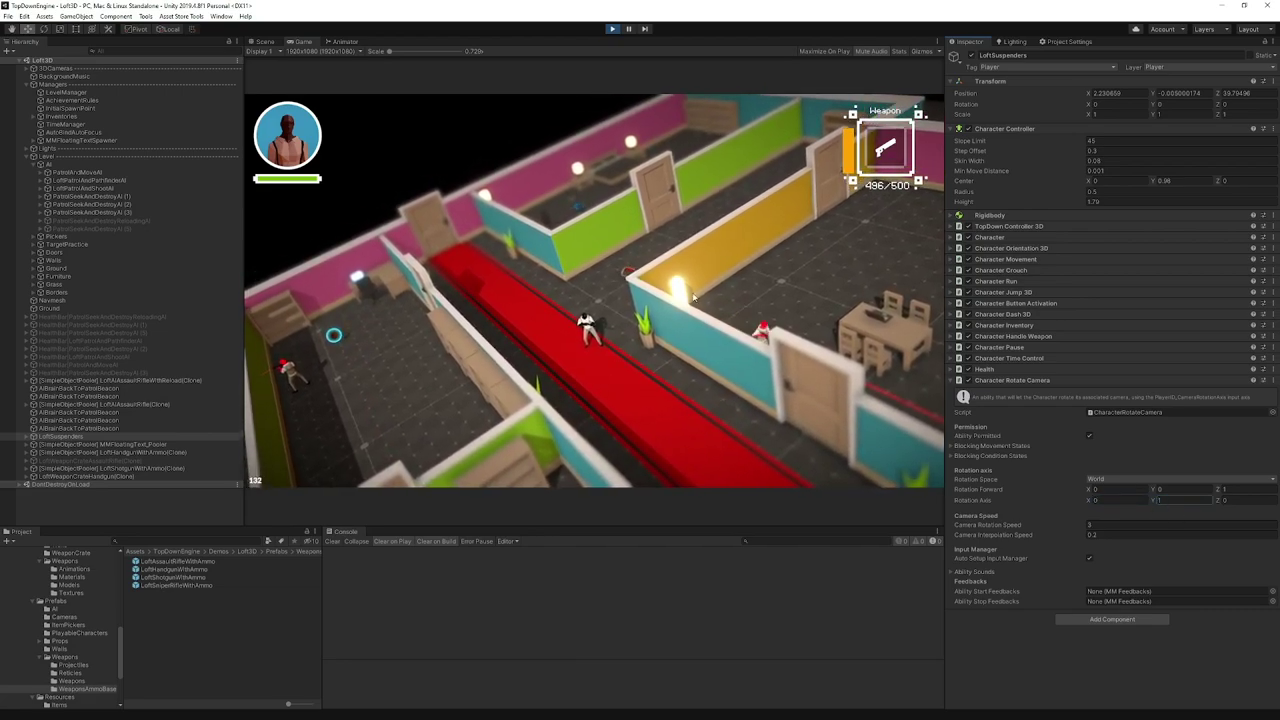
pyautogui.click(733, 395)
pyautogui.press('q')
pyautogui.press('q')
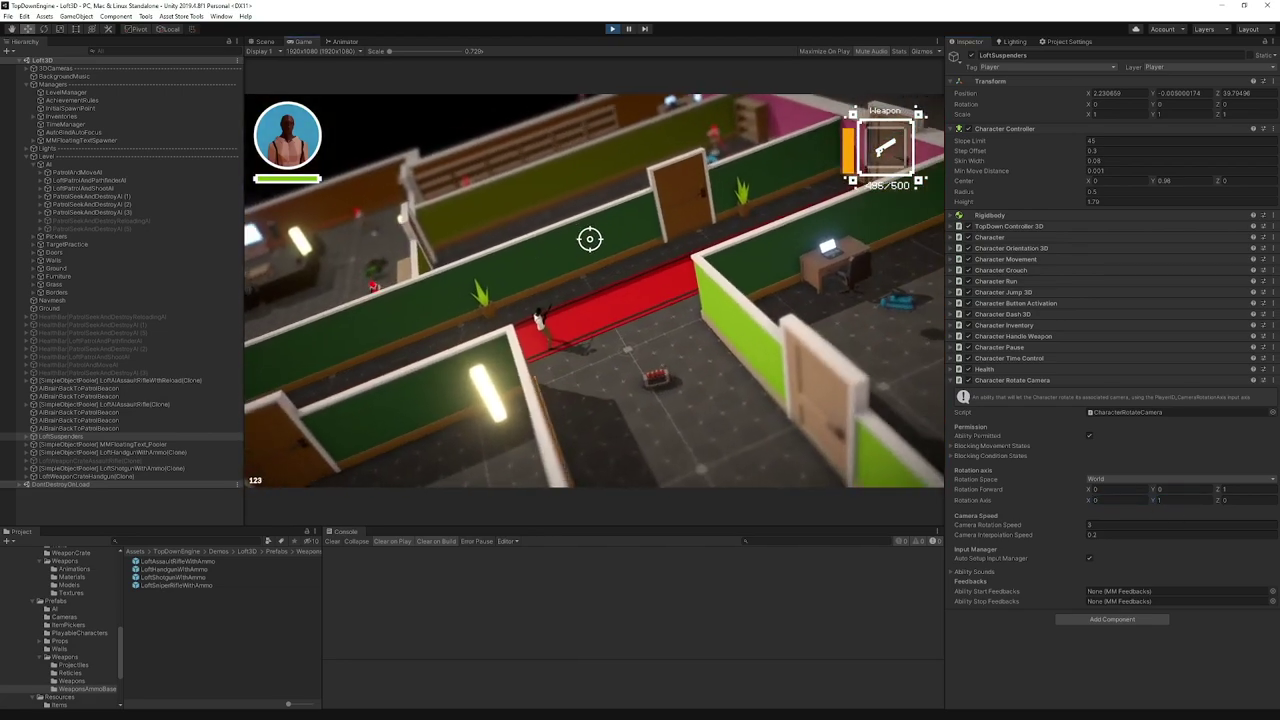
pyautogui.press('q')
pyautogui.press('a')
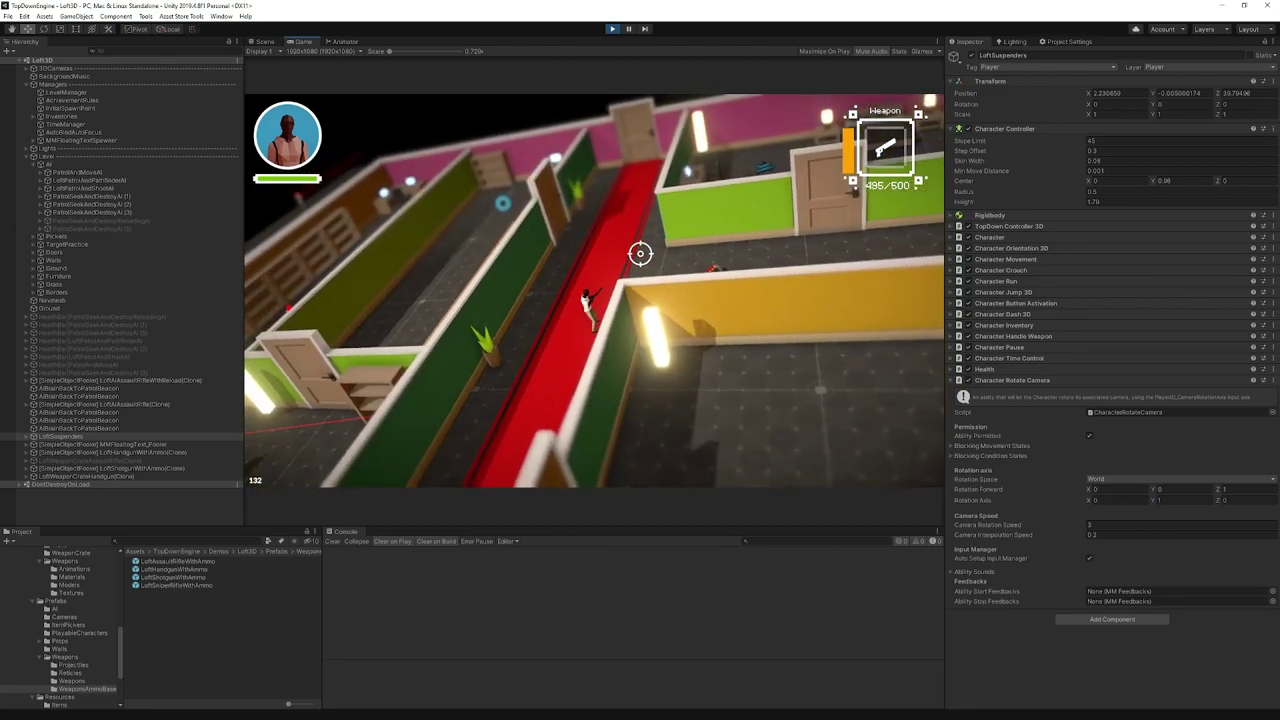
pyautogui.press('s')
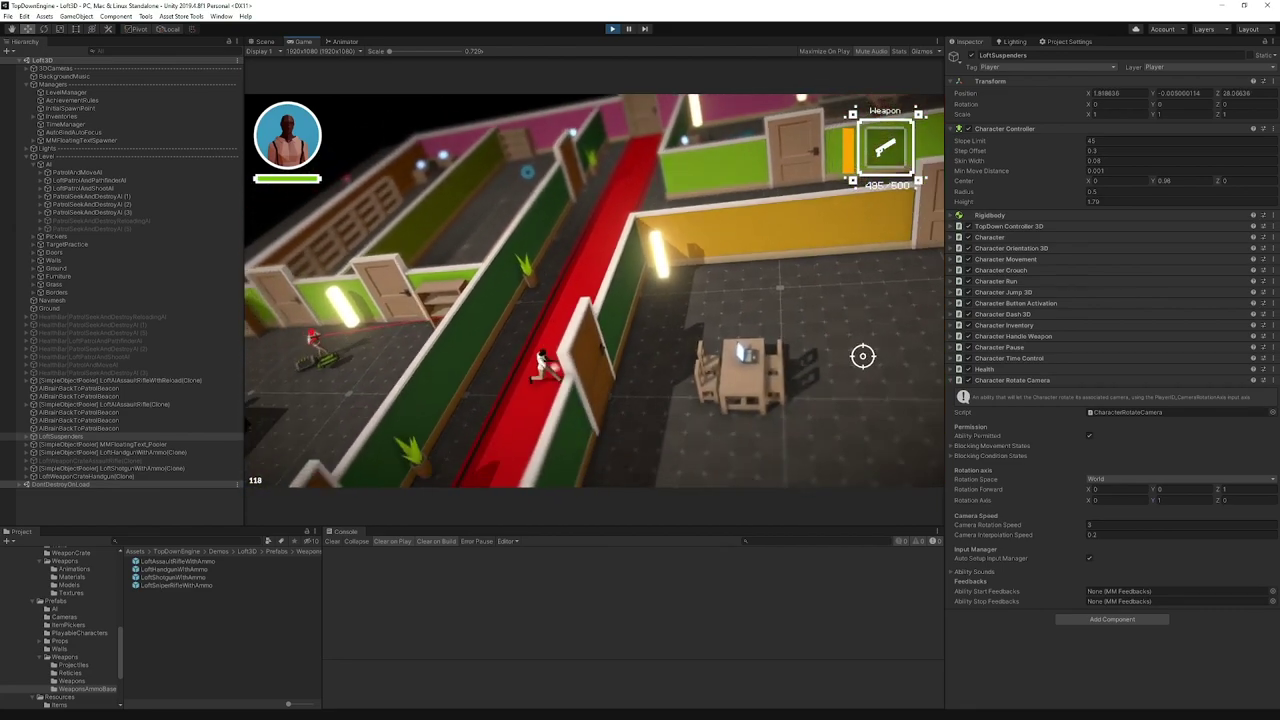
# - Set the Camera Rotation Speed to 1 and test the camera rotation in the game
pyautogui.click(1091, 525)
pyautogui.write('5')
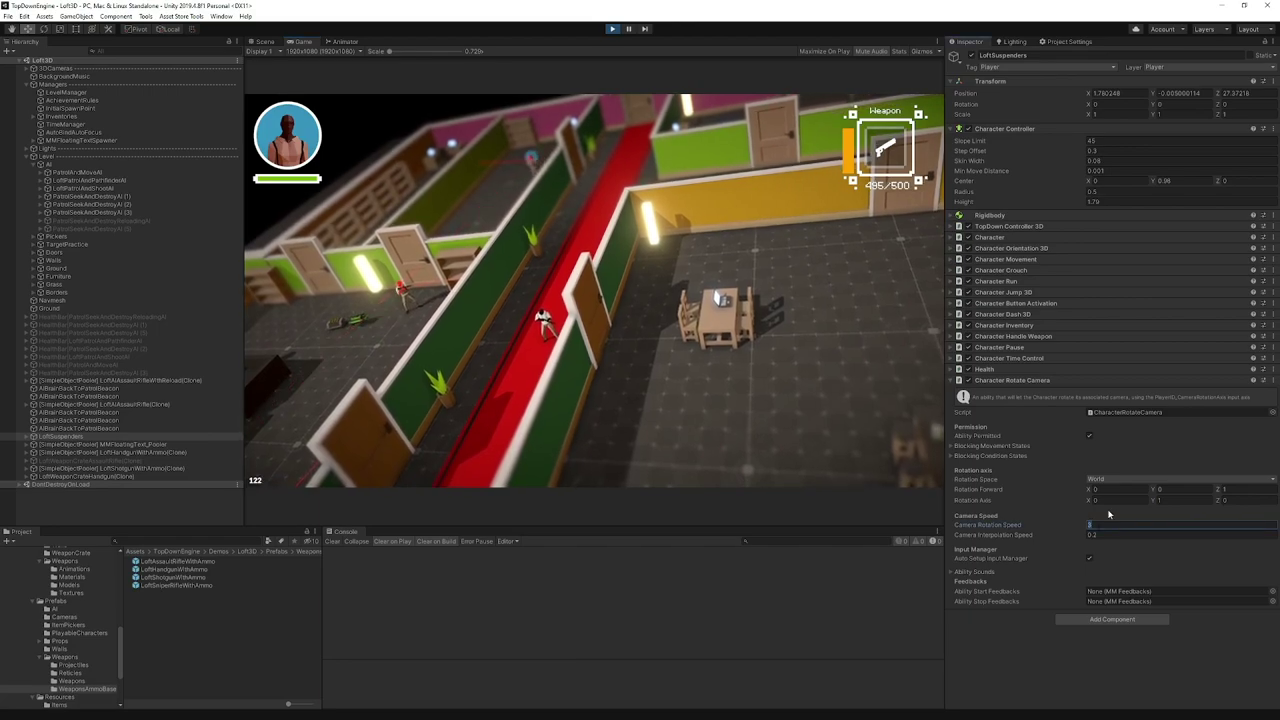
pyautogui.click(620, 222)
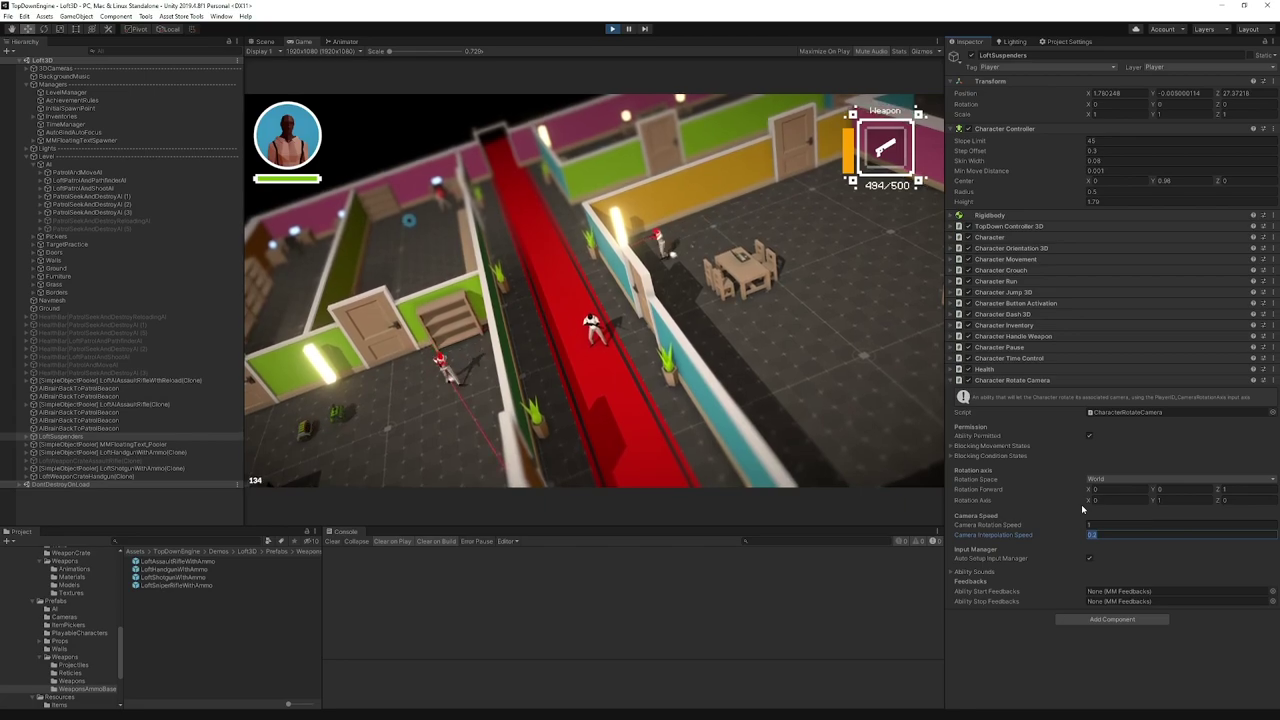
# - Try a Camera Interpolation Speed of 15, replace it with 0.05 and test the camera movement in the game
pyautogui.click(647, 353)
pyautogui.press('t')
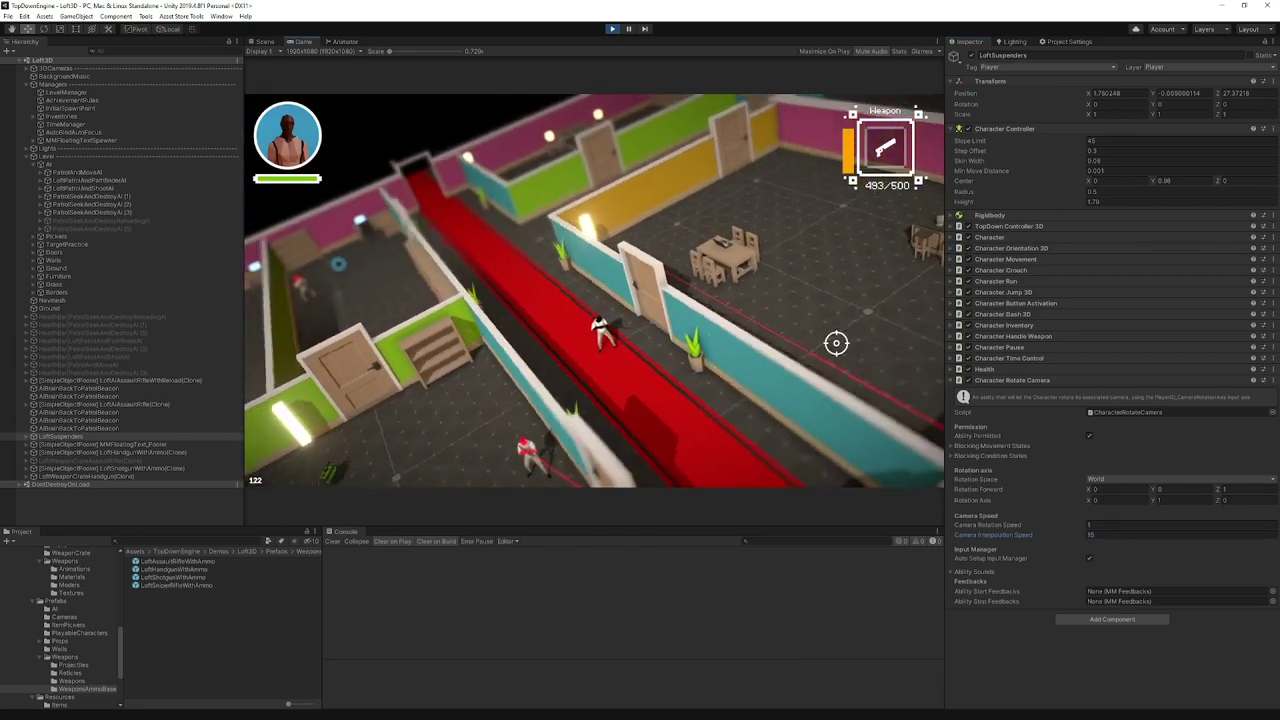
pyautogui.click(1137, 534)
pyautogui.write('0.05')
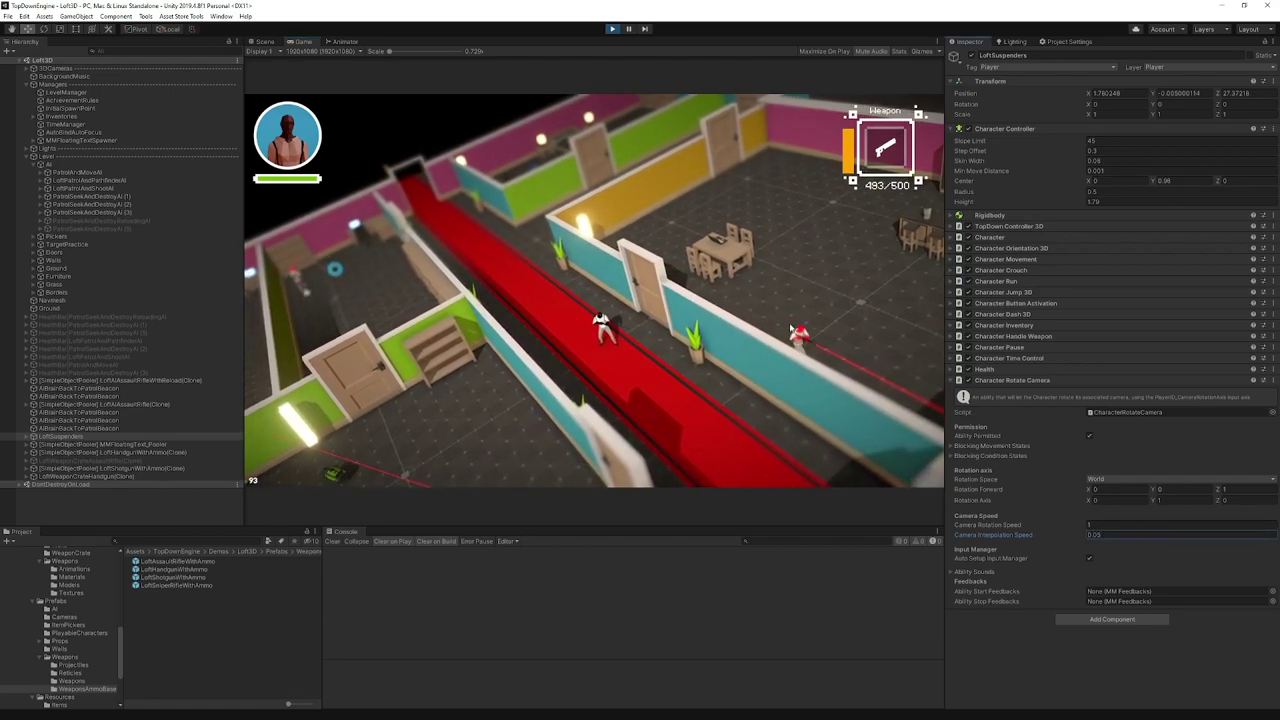
pyautogui.click(789, 325)
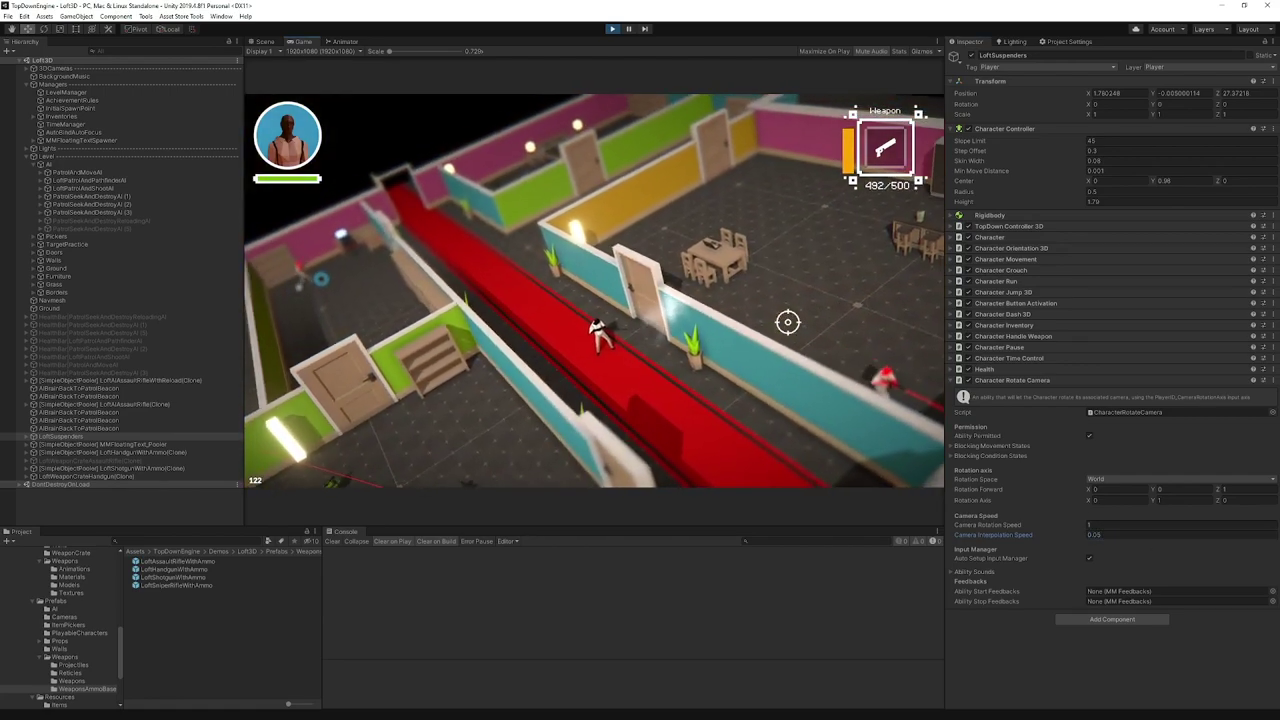
# - Rotate the camera back and forth around the character in the red-carpet corridor
pyautogui.press('q')
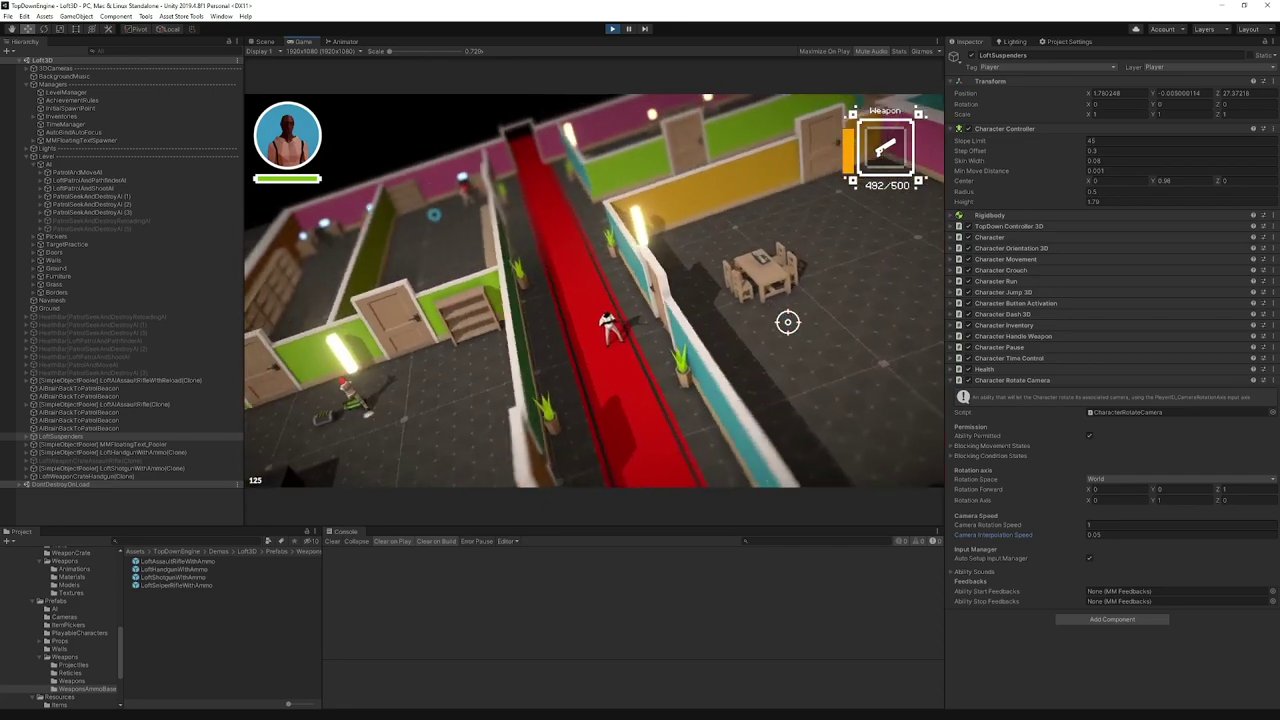
pyautogui.press('e')
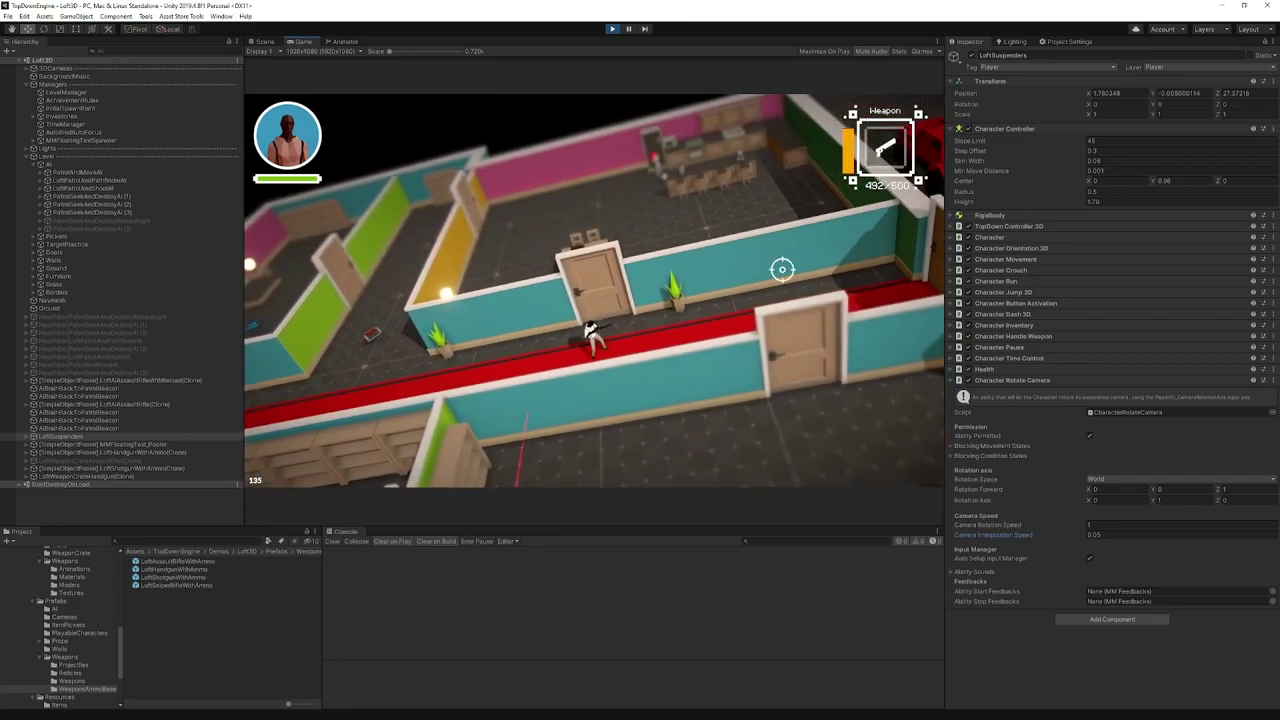
pyautogui.press('q')
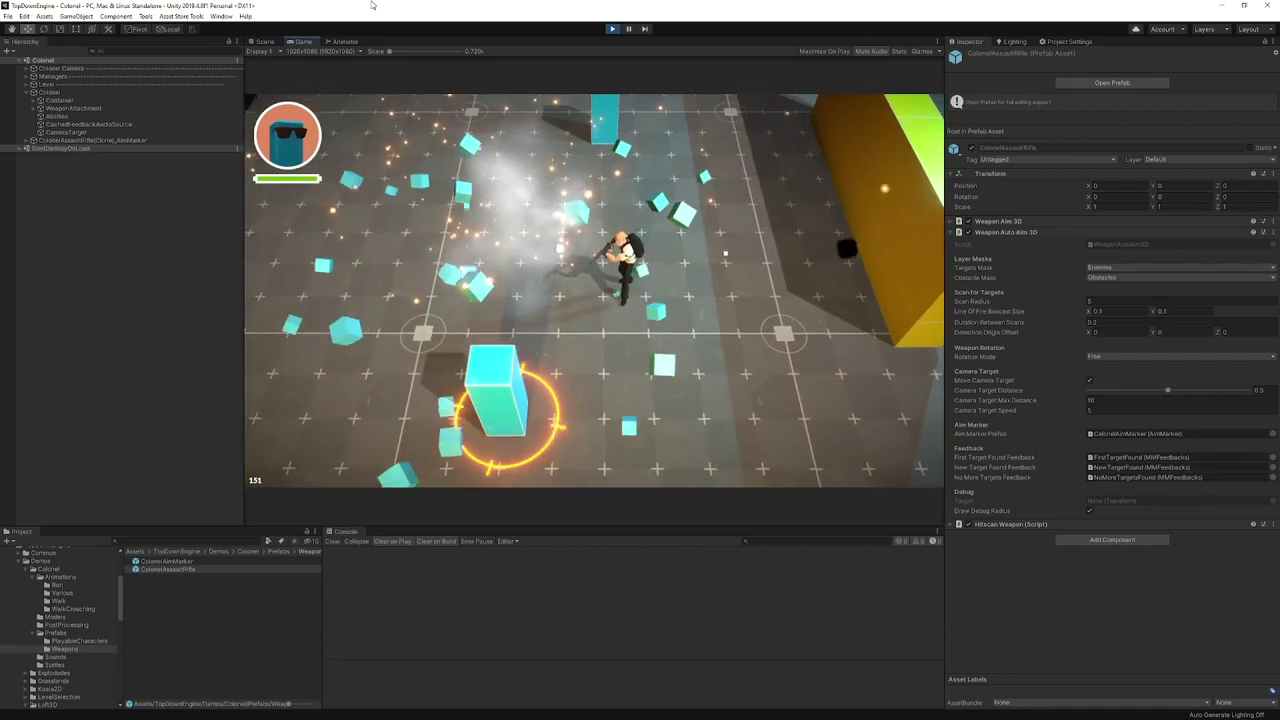
# - Move the Colonel among the cyan blocks to demonstrate weapon auto aim, and stop the running game
pyautogui.press('a')
pyautogui.press('w')
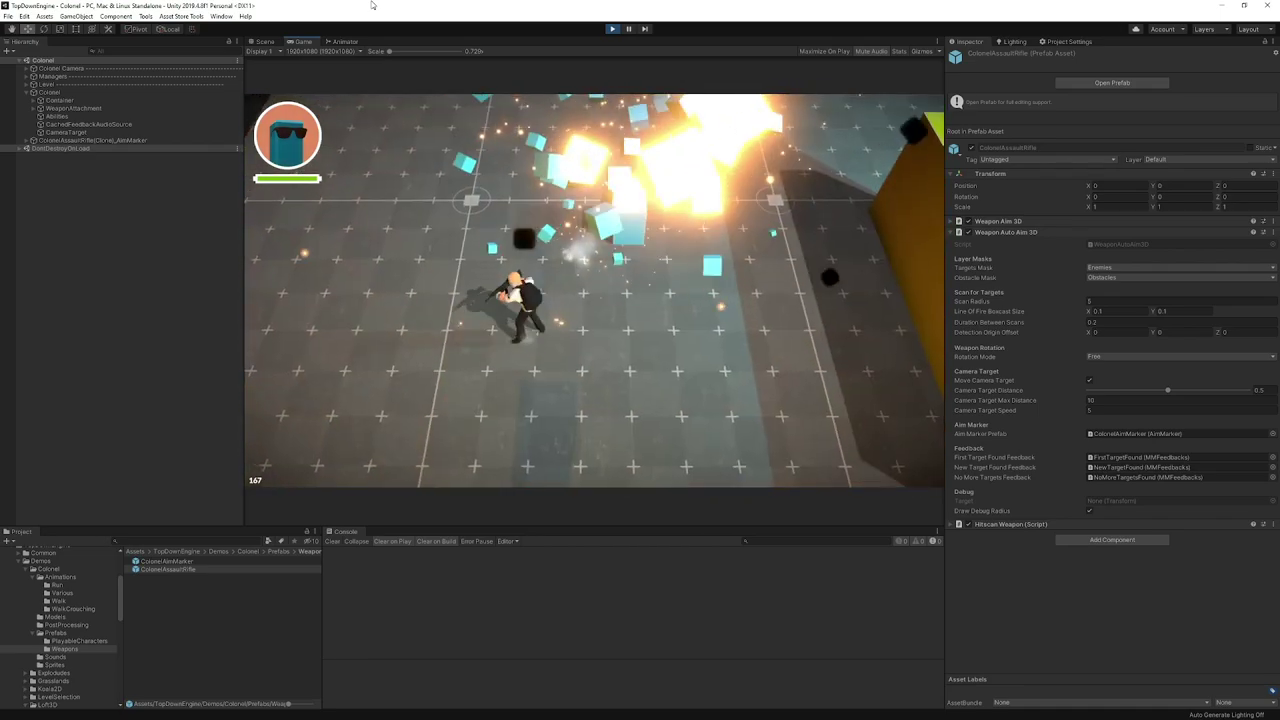
pyautogui.press('s')
pyautogui.press('d')
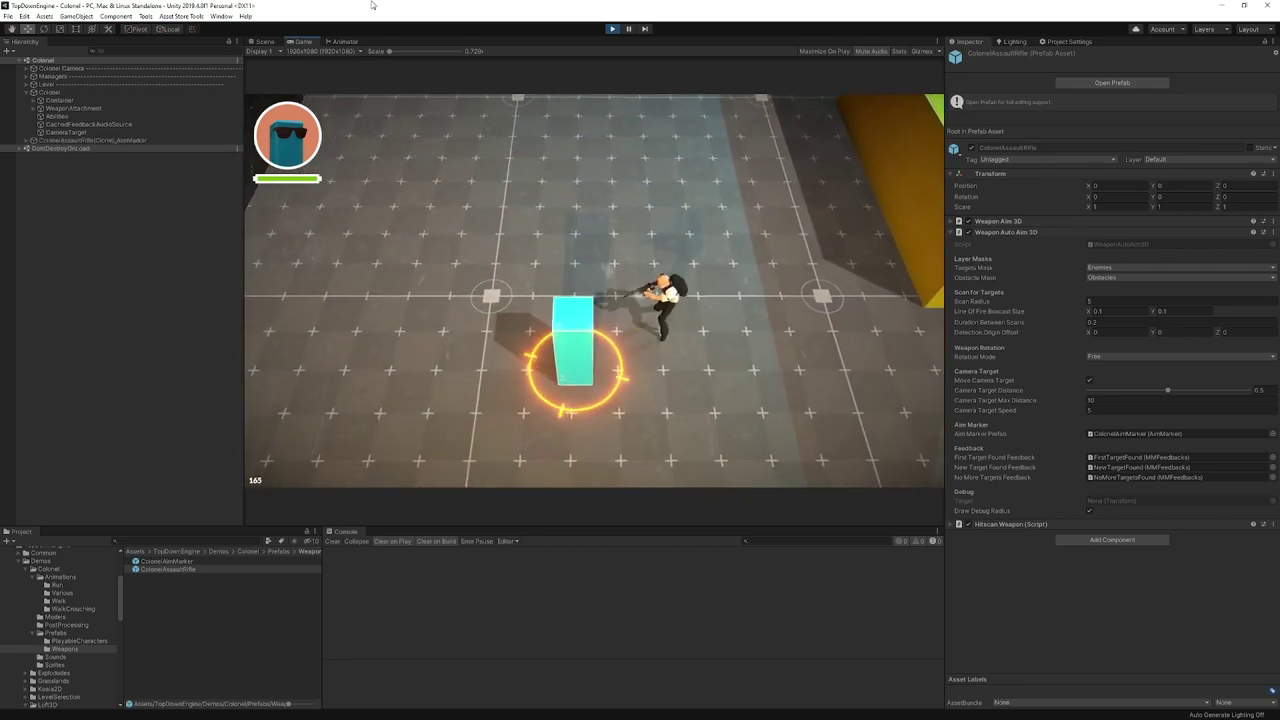
pyautogui.press('s')
pyautogui.press('a')
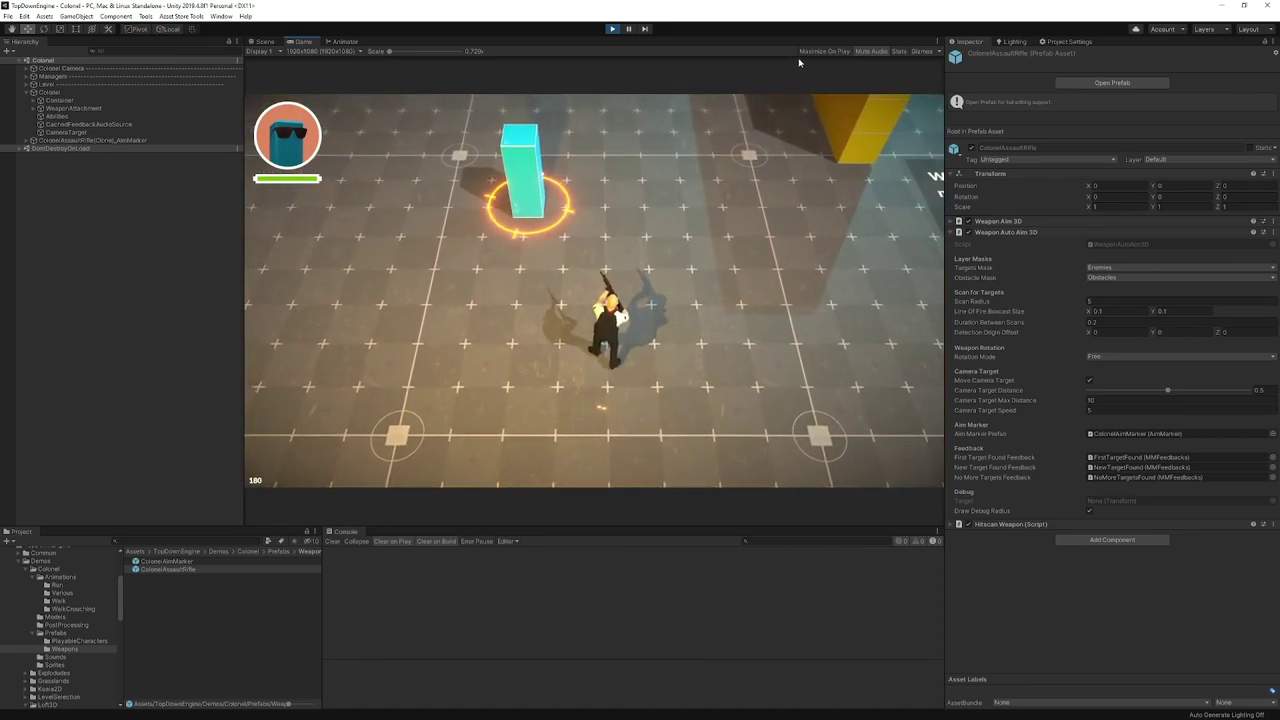
pyautogui.click(612, 28)
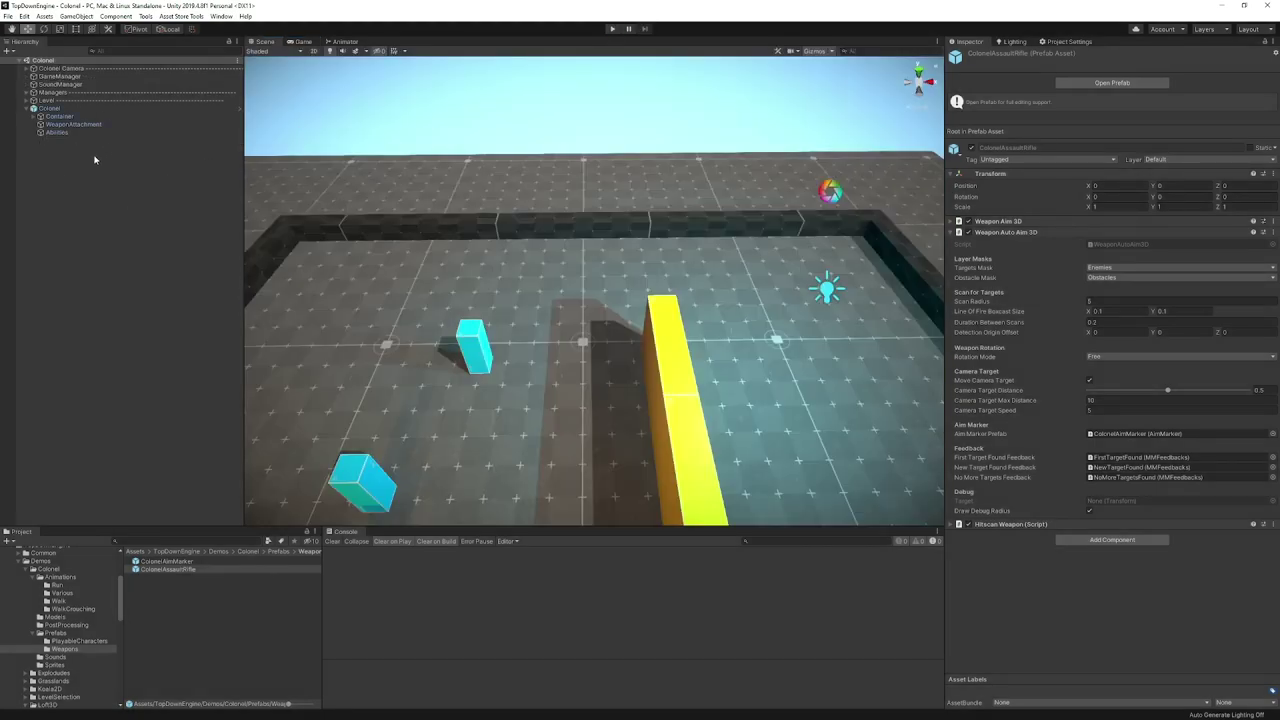
# - Inspect the Character Handle Weapon ability on the Colonel's Abilities object, locate its initial weapon and select the ColonelAssaultRifle prefab
pyautogui.click(60, 108)
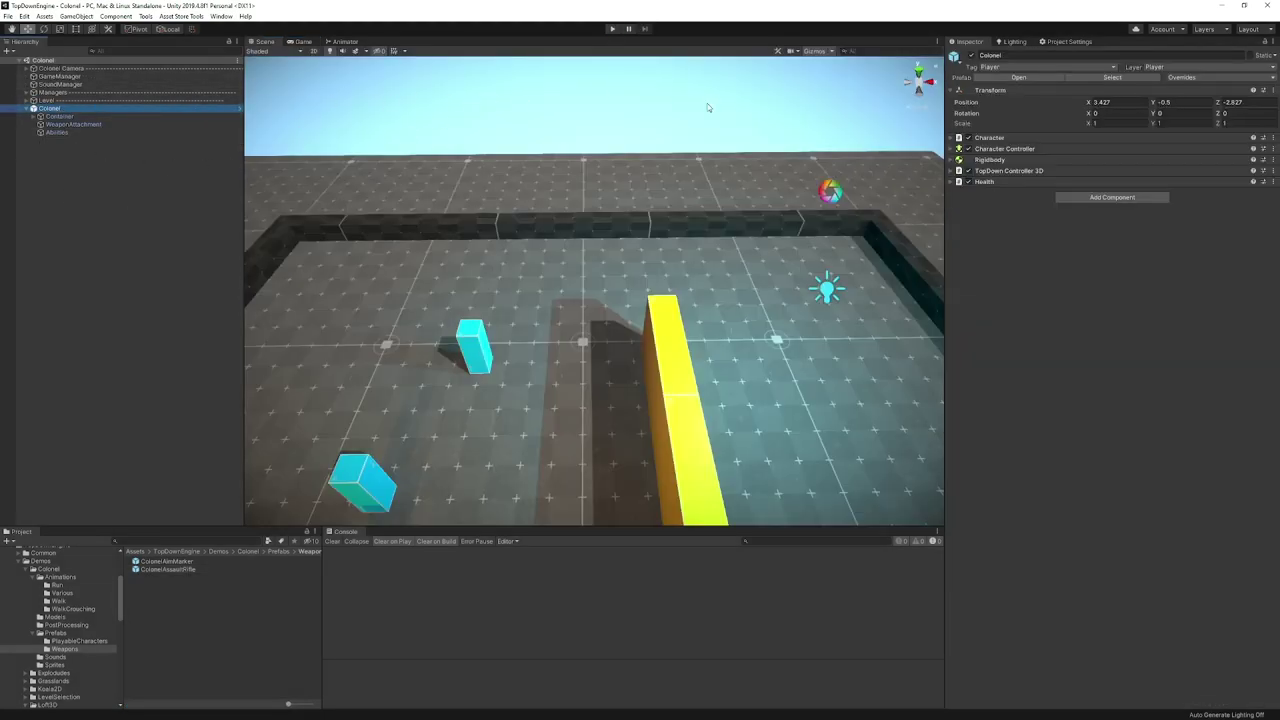
pyautogui.click(58, 132)
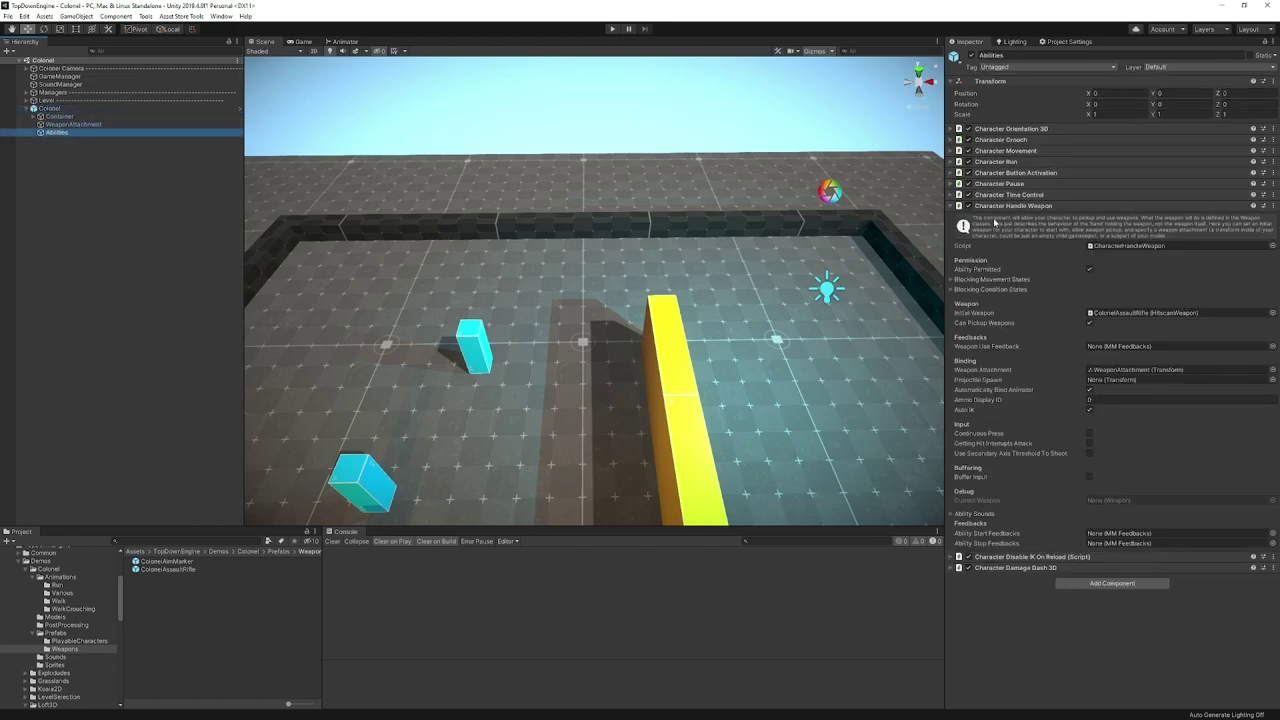
pyautogui.click(1133, 314)
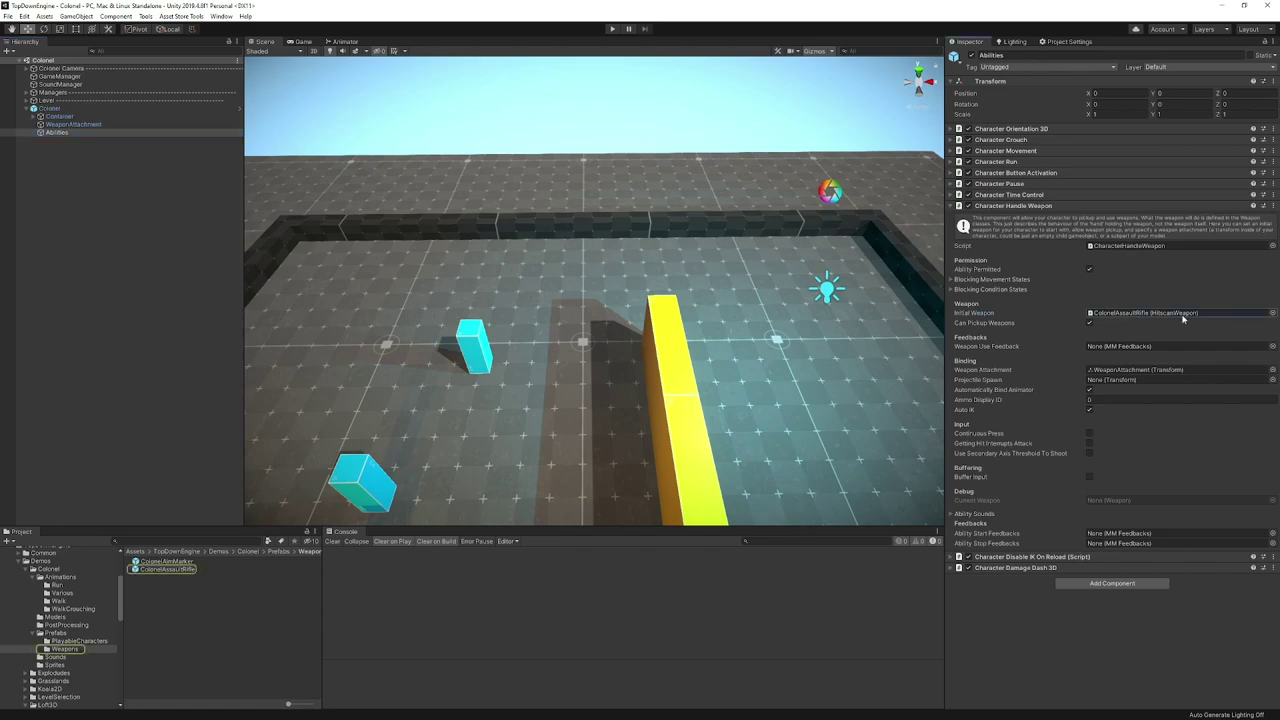
pyautogui.click(167, 569)
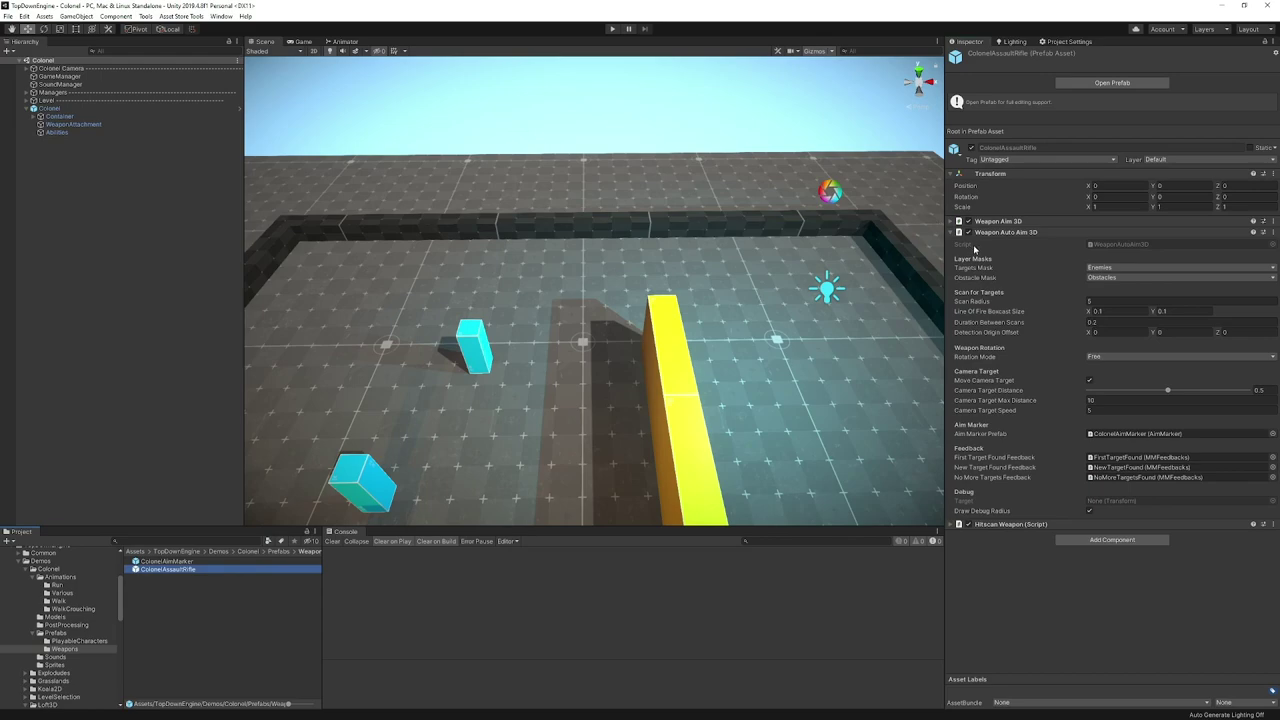
# - Collapse the assault rifle's Transform and briefly check its Weapon Aim 3D component
pyautogui.click(1006, 175)
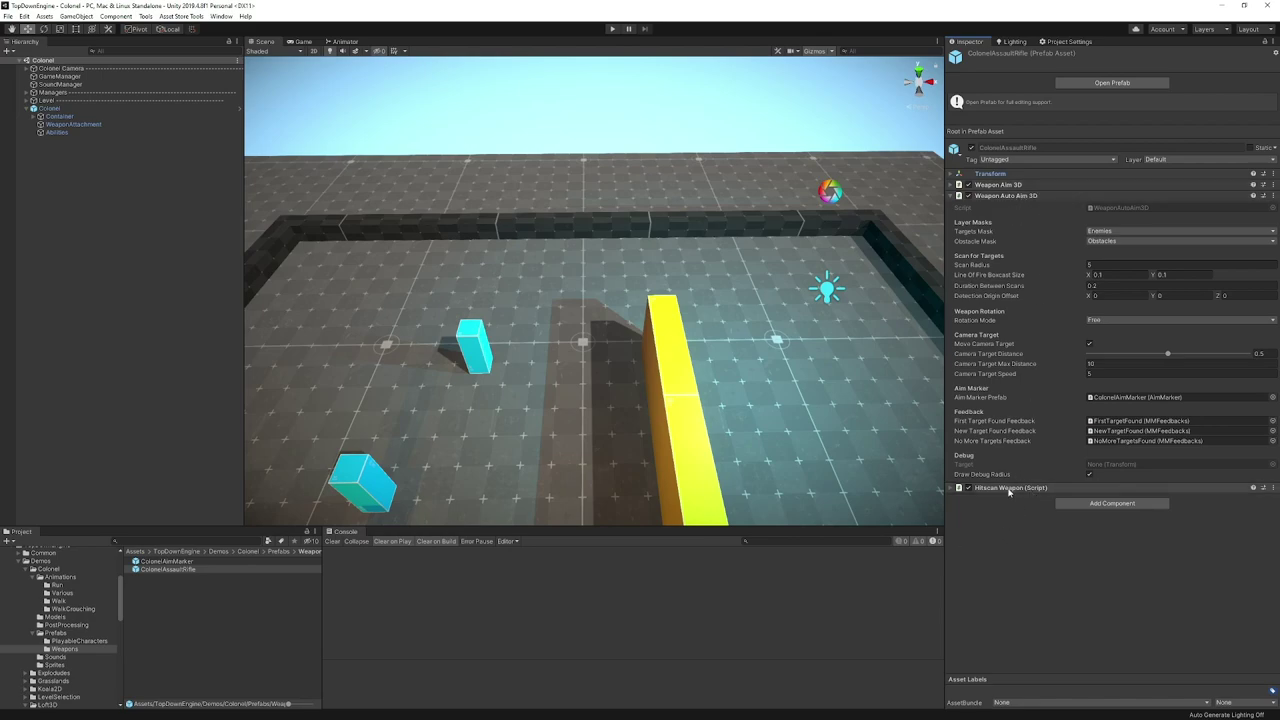
pyautogui.click(1015, 185)
pyautogui.click(1015, 185)
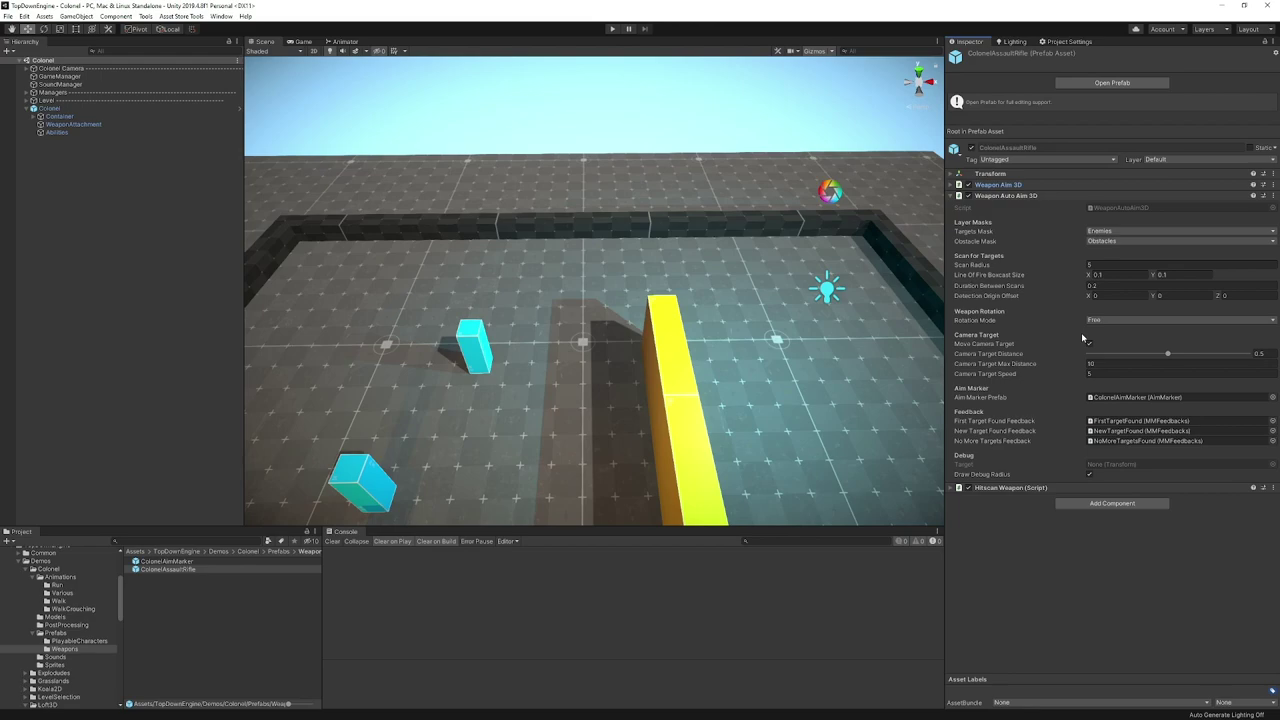
# - Locate the Aim Marker Prefab used by Weapon Auto Aim 3D and open the ColonelAimMarker prefab for editing
pyautogui.click(1114, 399)
pyautogui.click(195, 561)
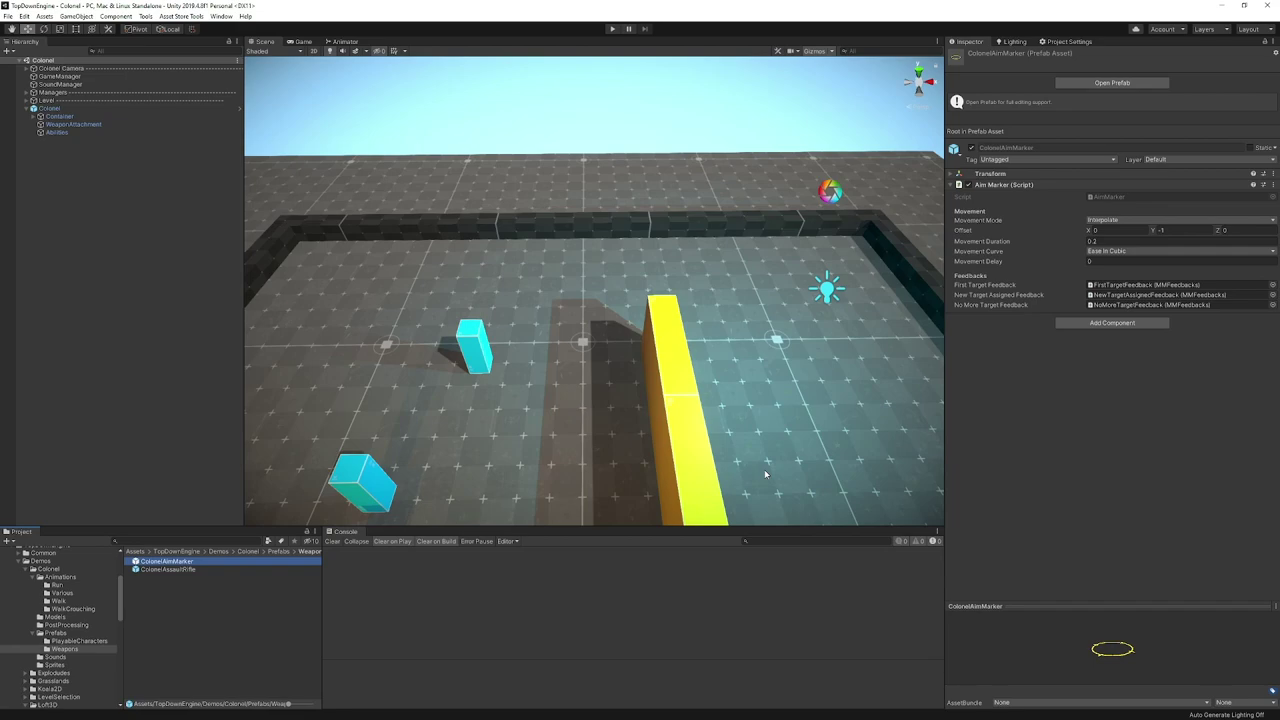
pyautogui.click(1140, 83)
pyautogui.keyDown('alt'); pyautogui.moveTo(529, 272); pyautogui.dragTo(586, 320); pyautogui.keyUp('alt')
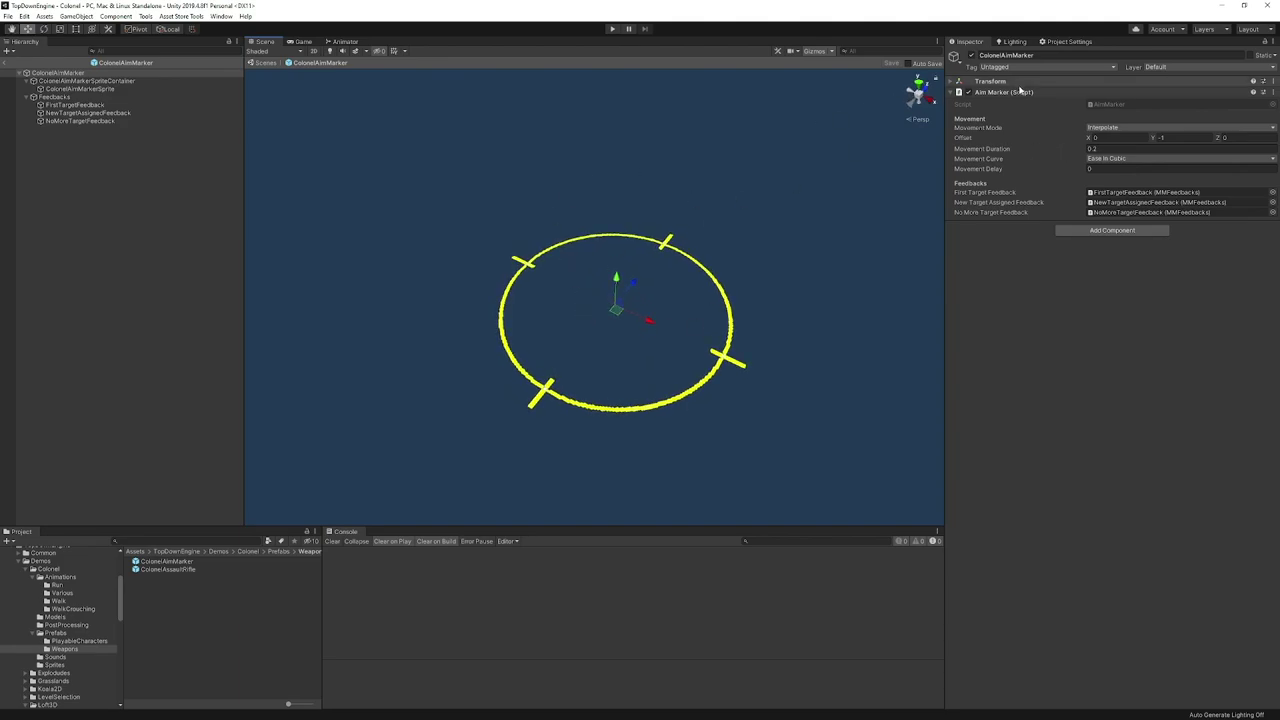
# - Review the aim marker's movement settings, keeping Movement Mode on Interpolate, and try Ease Out Cubic as the Movement Curve
pyautogui.click(1124, 127)
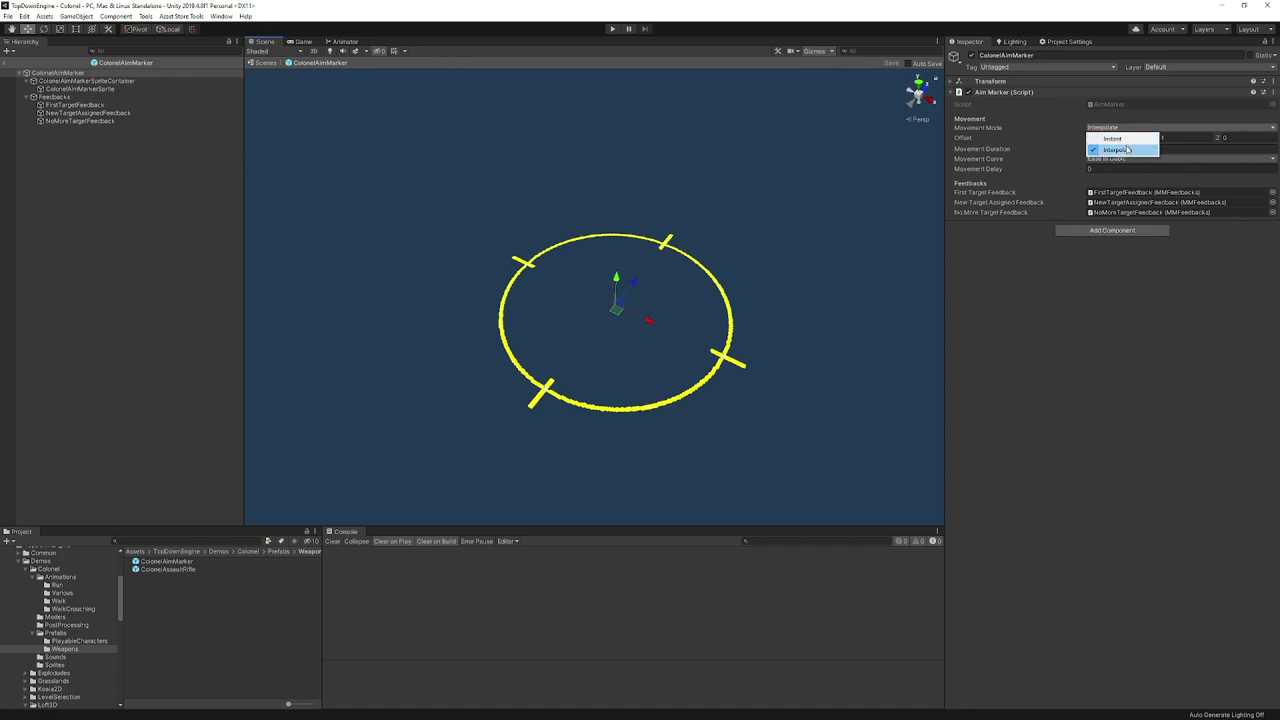
pyautogui.click(1128, 149)
pyautogui.click(1116, 149)
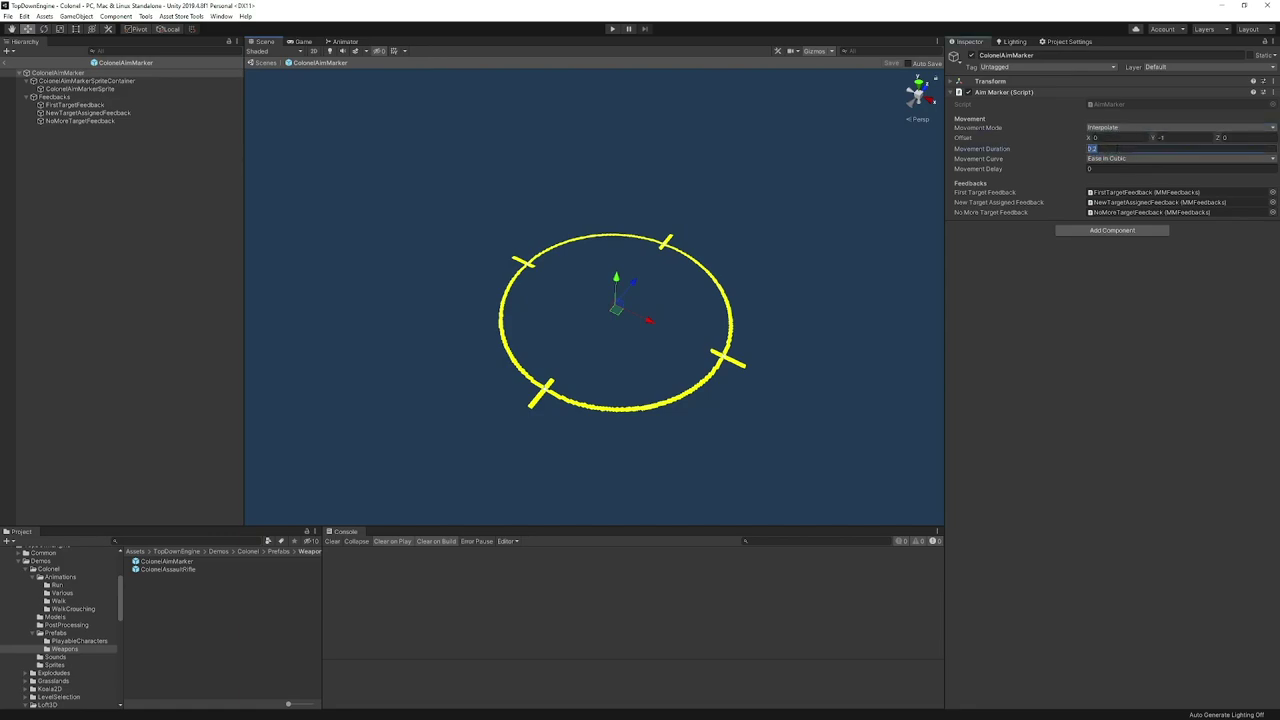
pyautogui.click(1133, 161)
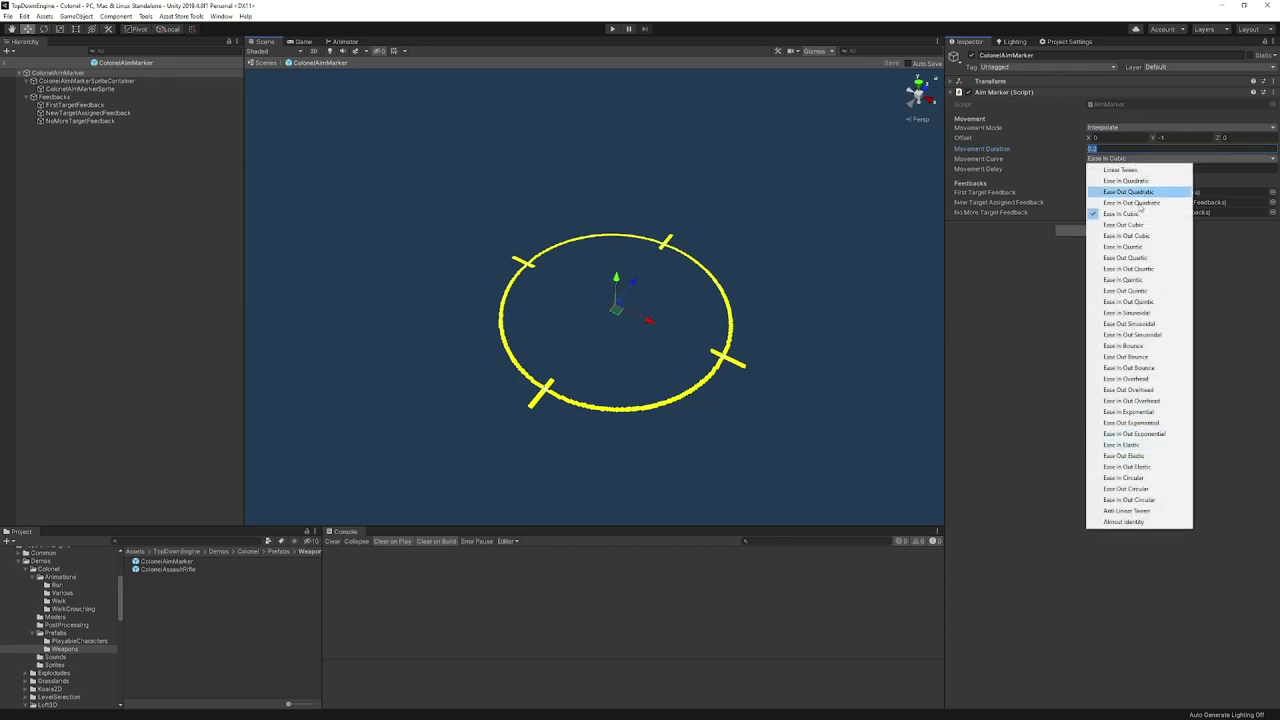
pyautogui.click(1127, 225)
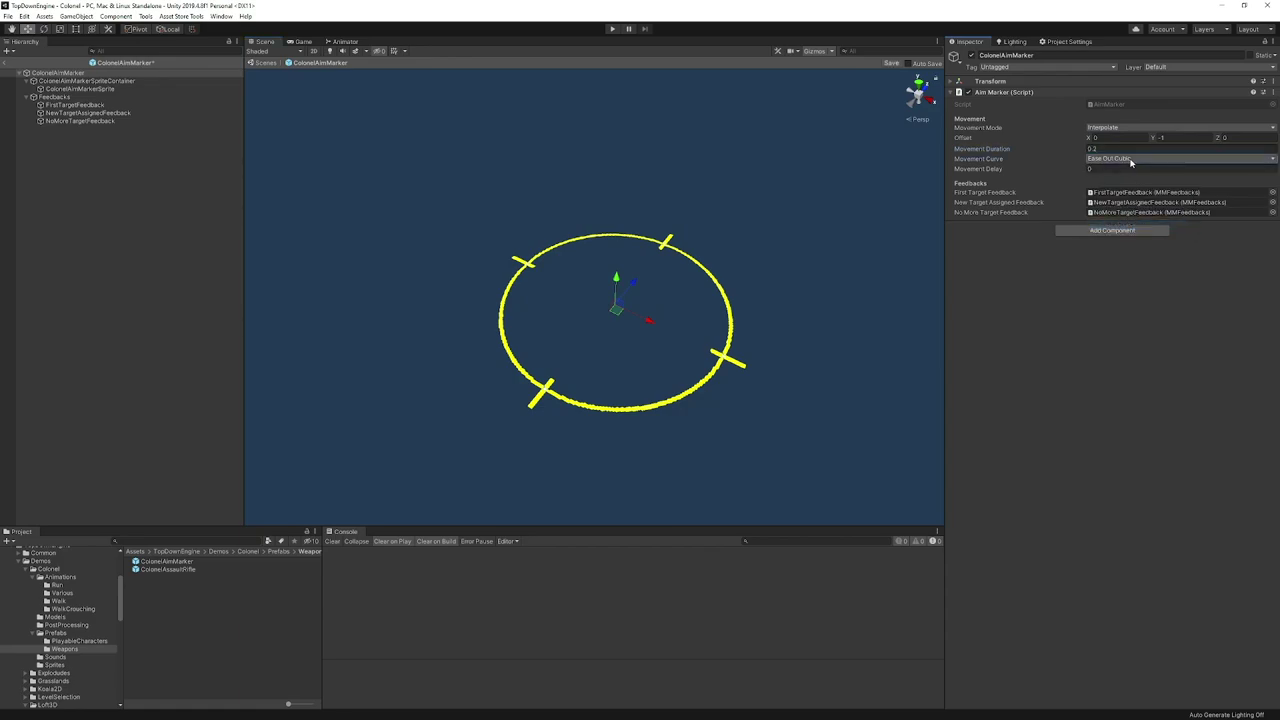
pyautogui.click(1127, 172)
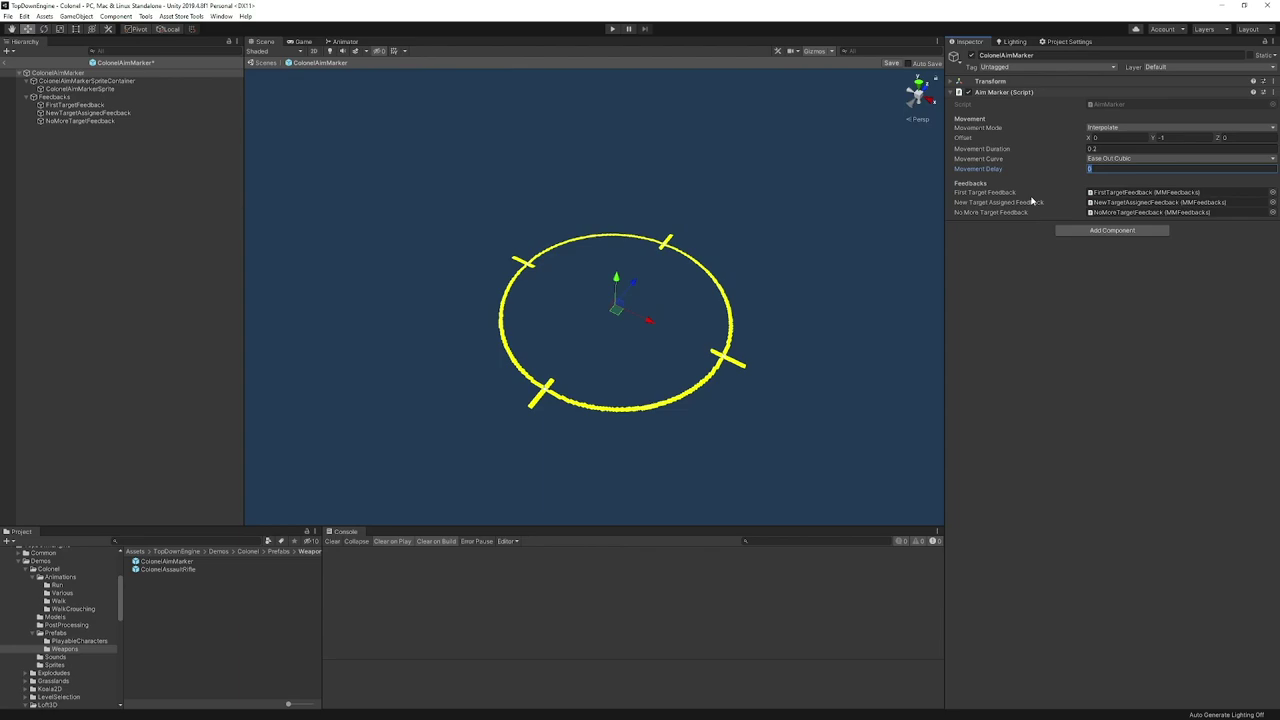
# - Examine the aim marker's First Target Feedback and the feedbacks on the FirstTargetFeedback object, and return to the ColonelAimMarker root
pyautogui.click(979, 194)
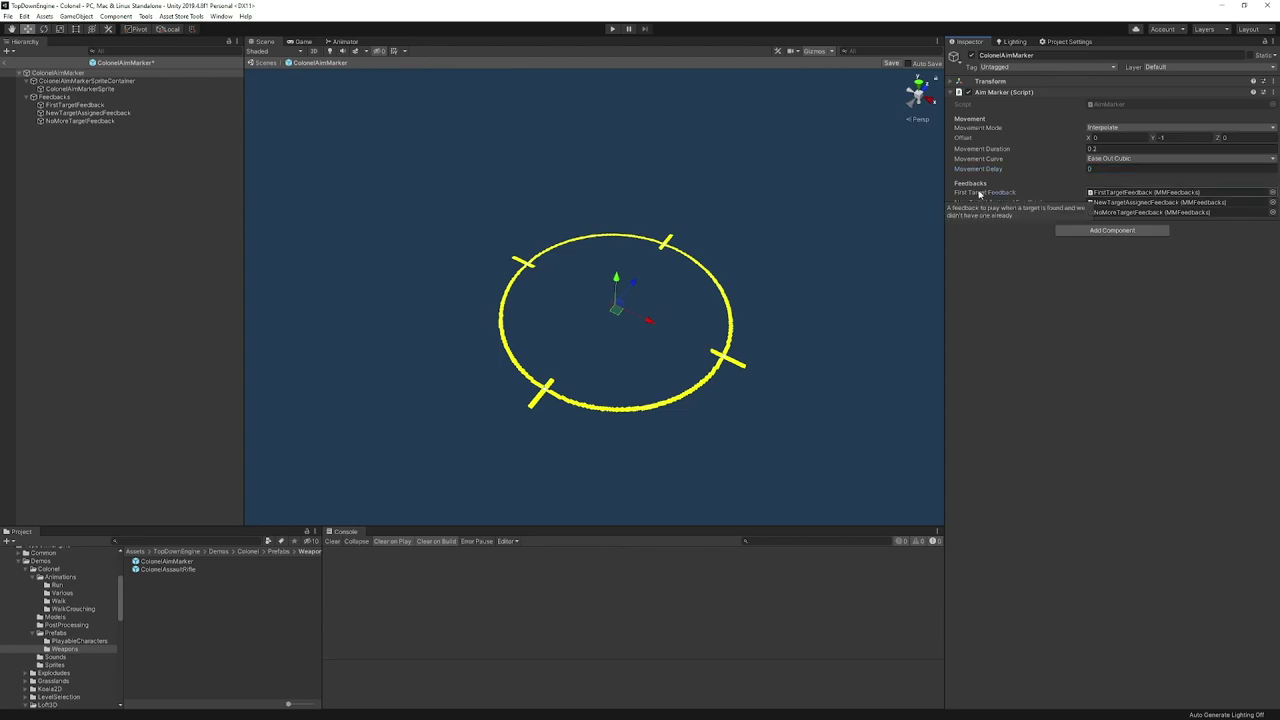
pyautogui.click(120, 98)
pyautogui.click(120, 106)
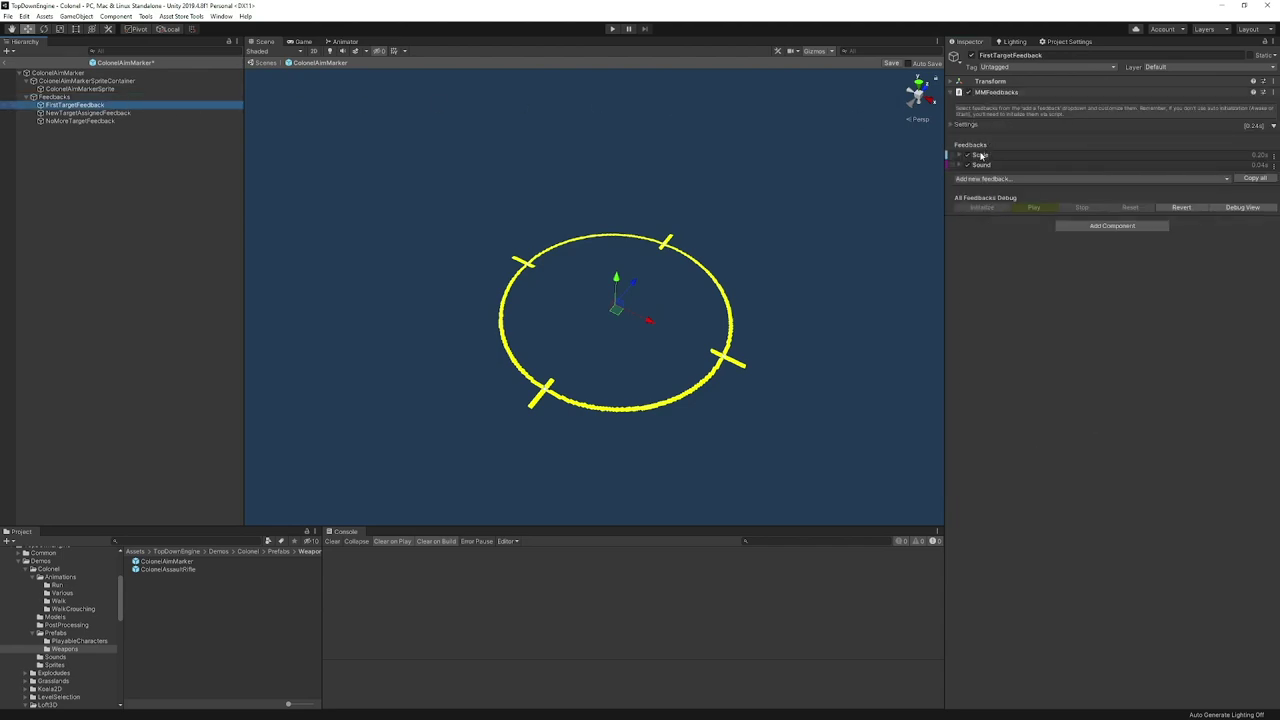
pyautogui.click(74, 75)
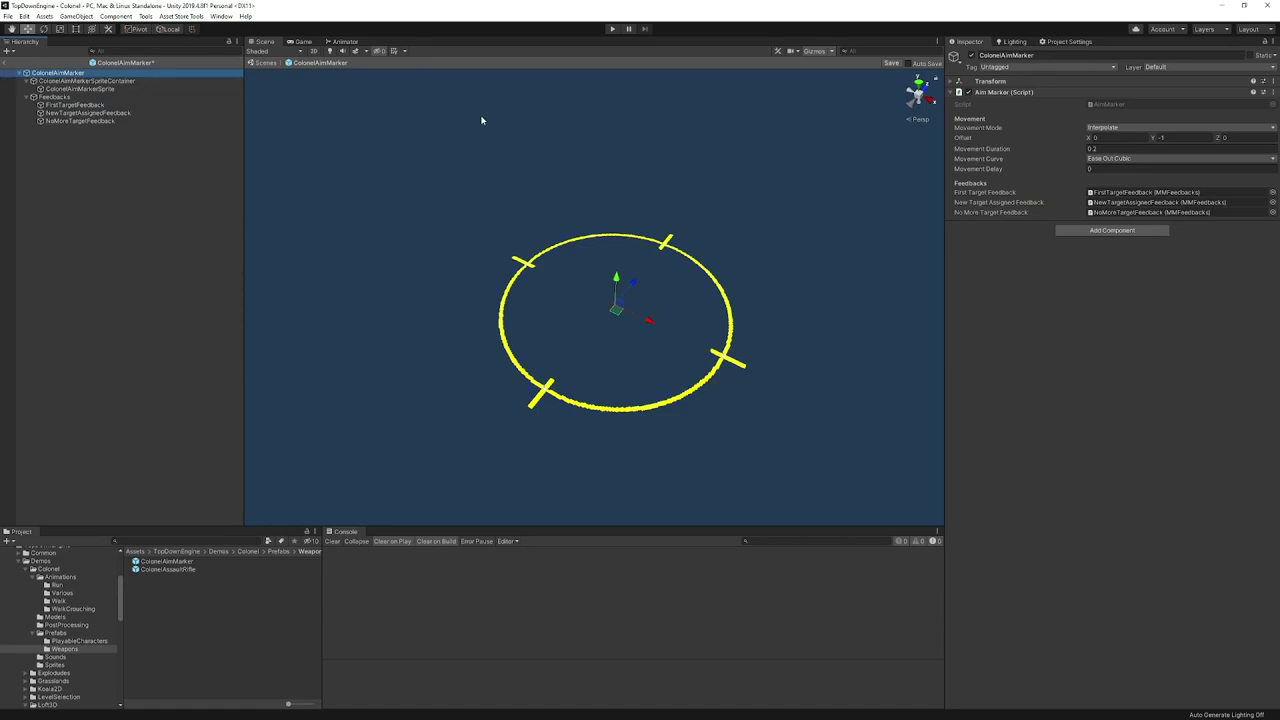
# - Leave the ColonelAimMarker prefab and return to the scene, discarding the changes
pyautogui.moveTo(1029, 208)
pyautogui.click(264, 63)
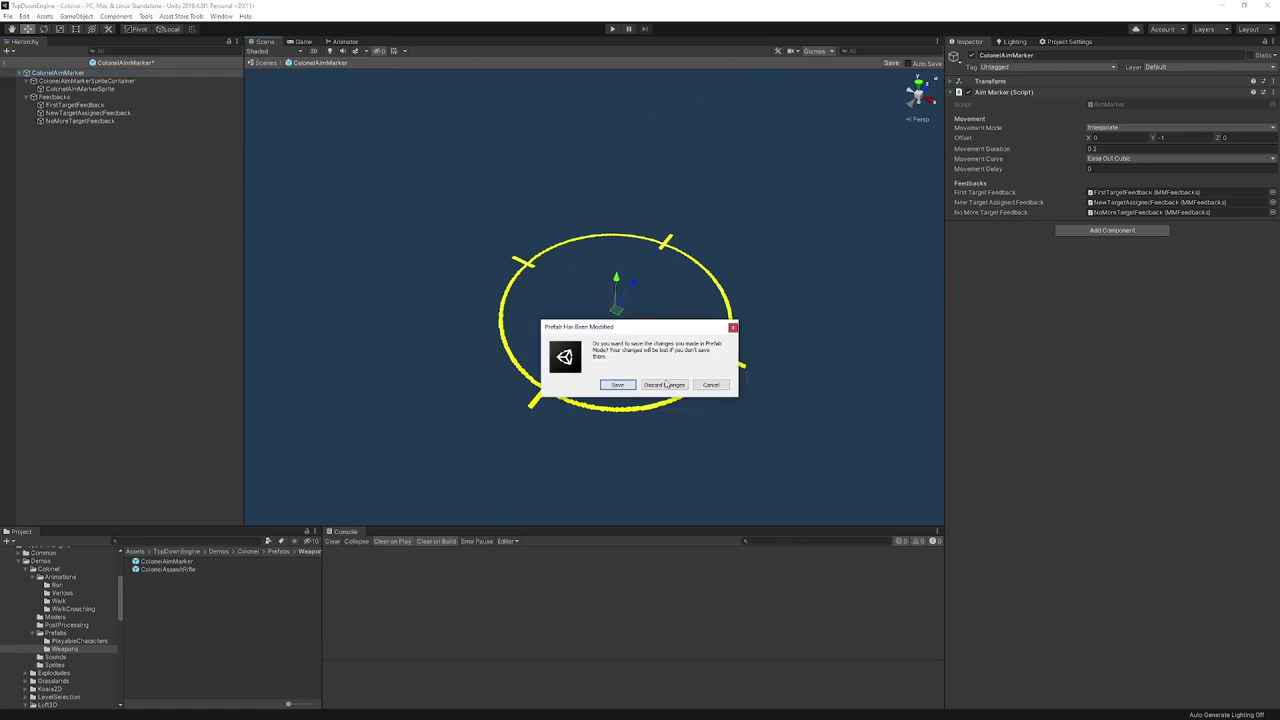
pyautogui.click(665, 385)
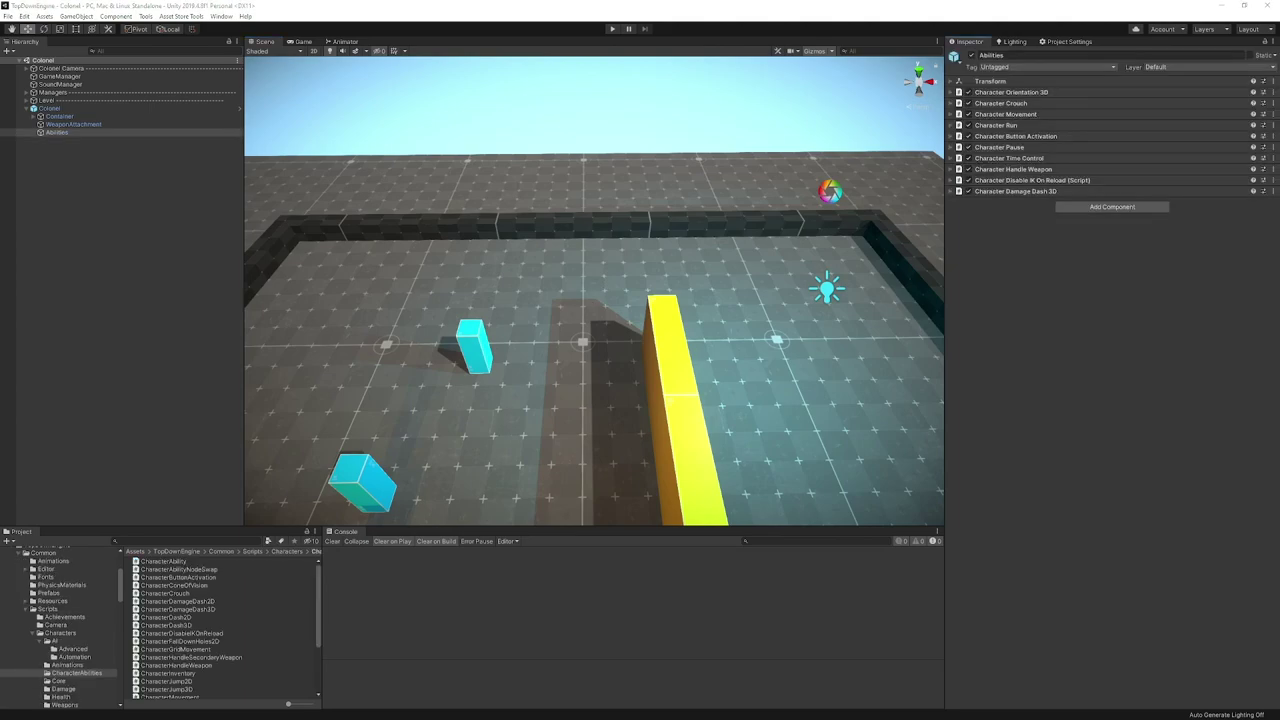
# - Run the Colonel demo, dash the character through the cyan blocks to demonstrate the damage dash, and stop the game
pyautogui.click(612, 28)
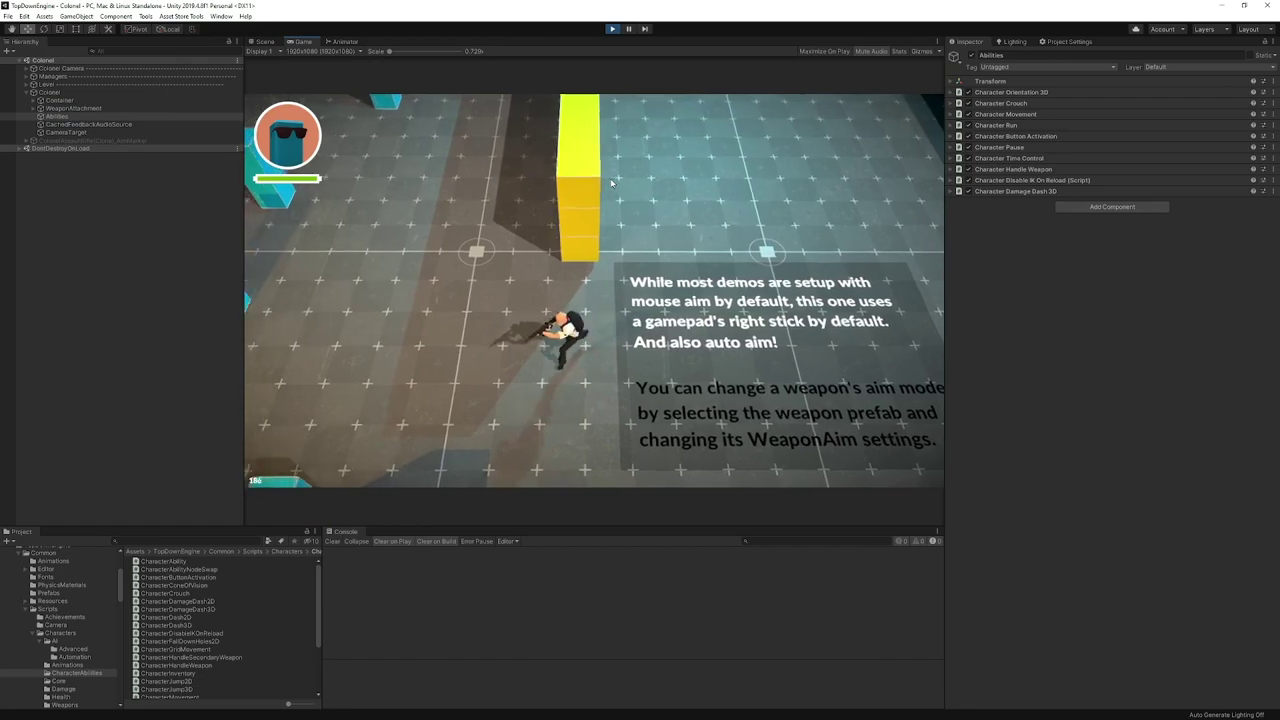
pyautogui.press('a')
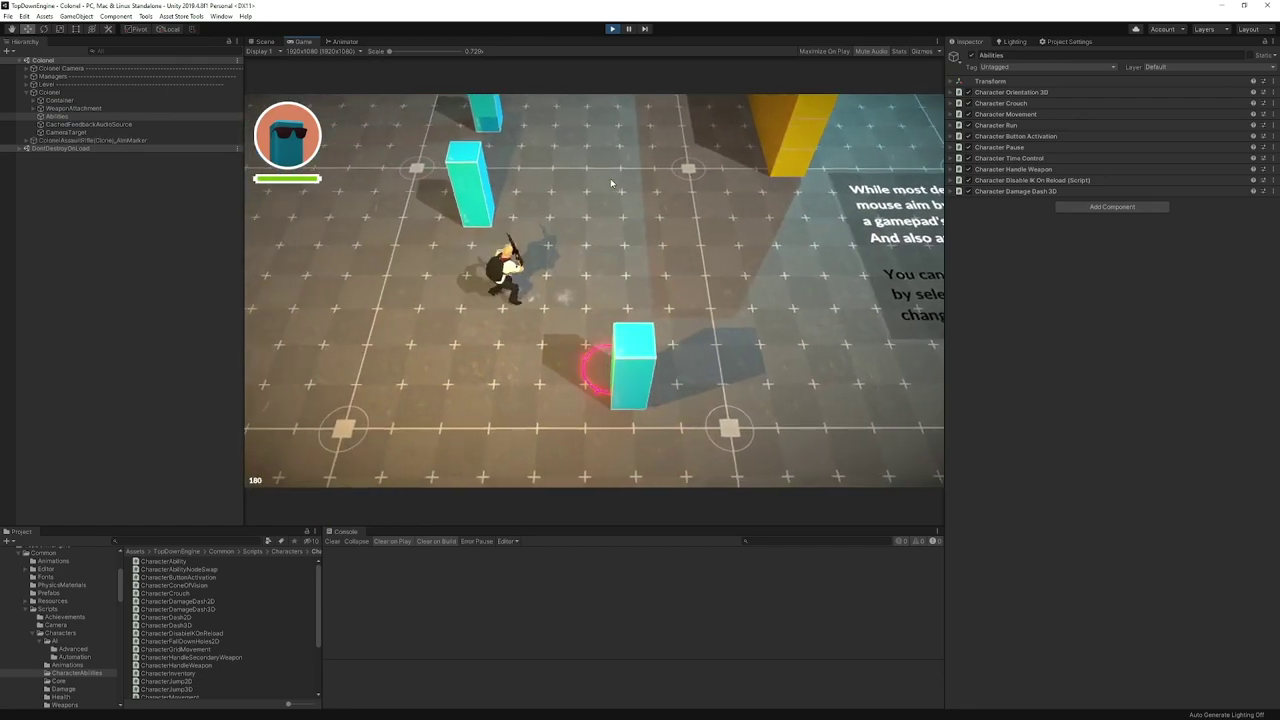
pyautogui.press('a')
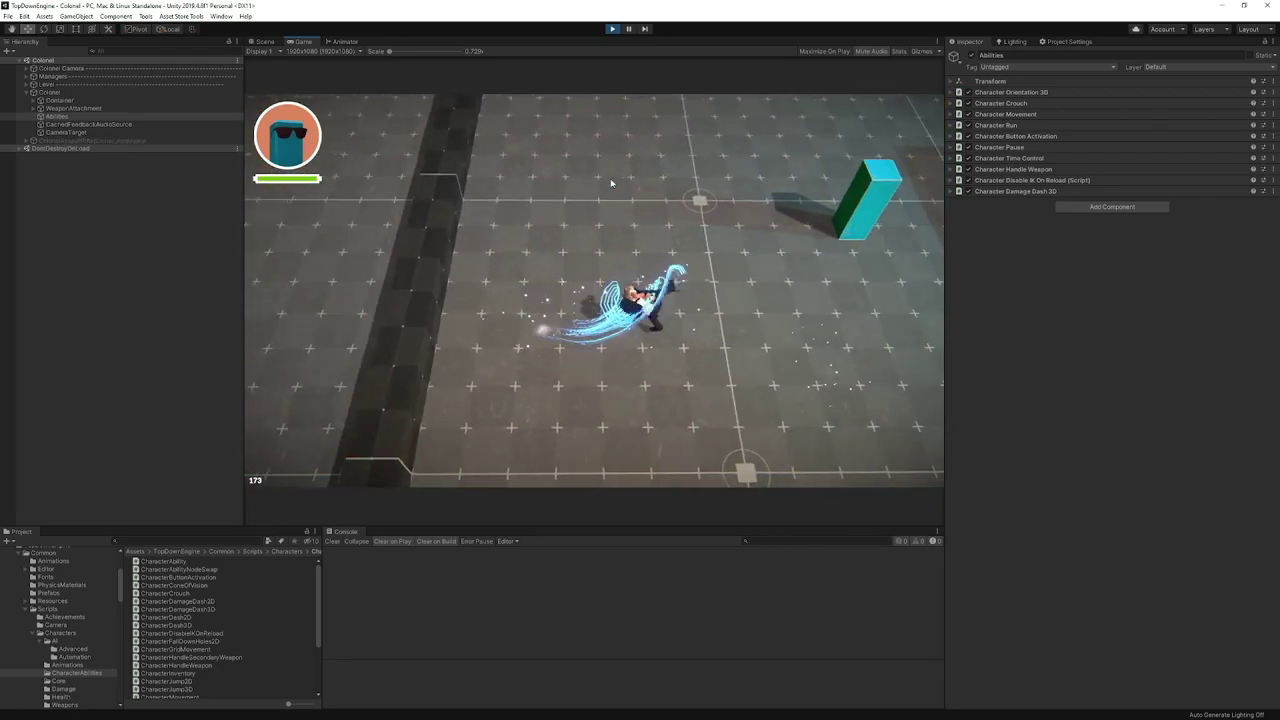
pyautogui.press('f')
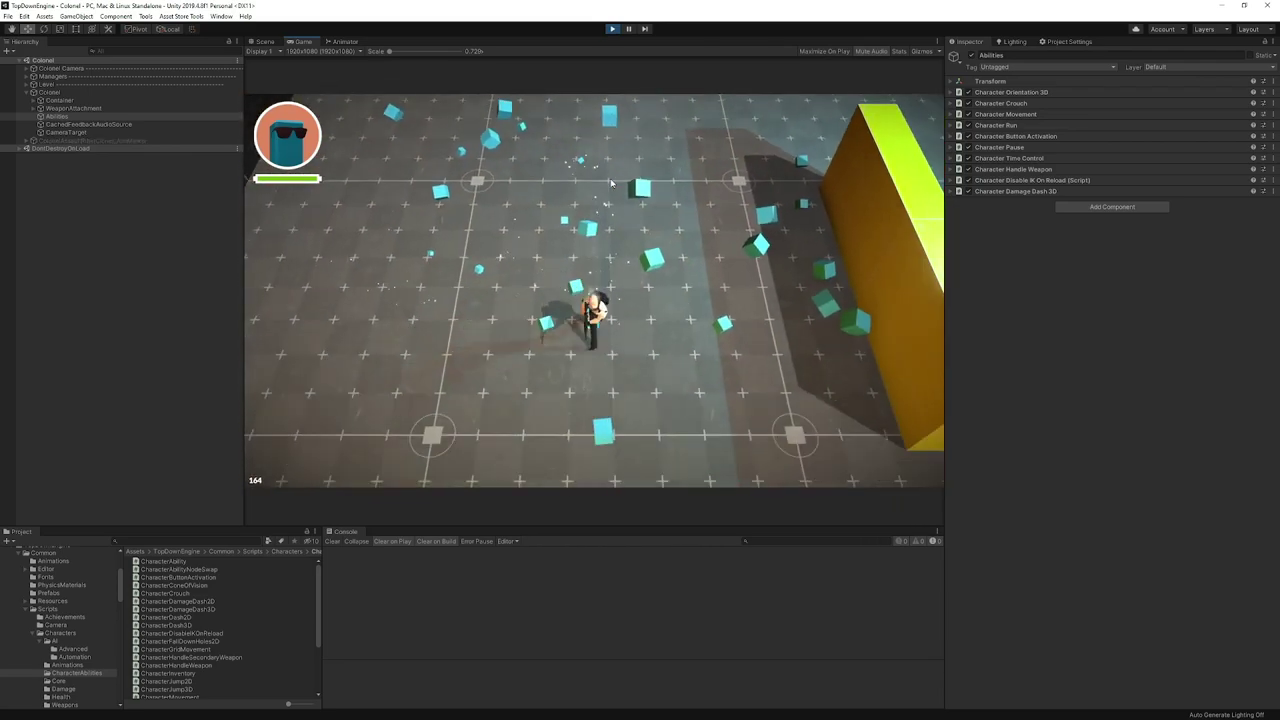
pyautogui.press('s')
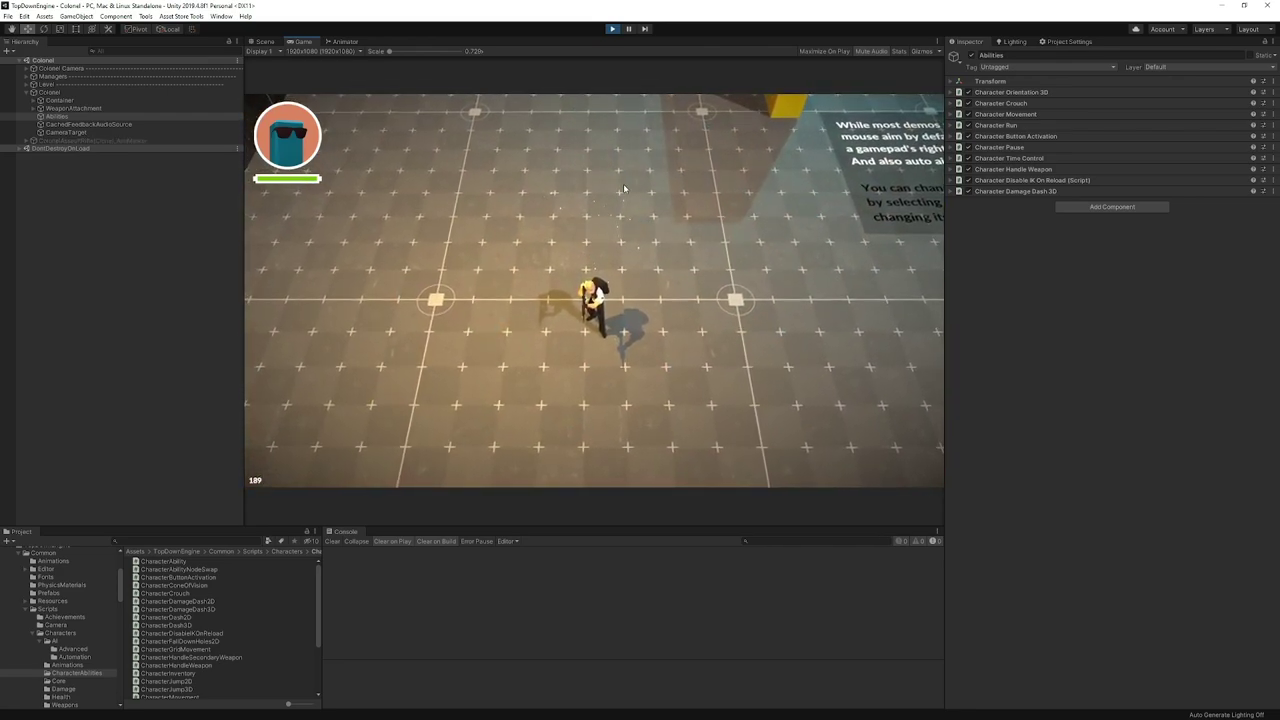
pyautogui.click(612, 28)
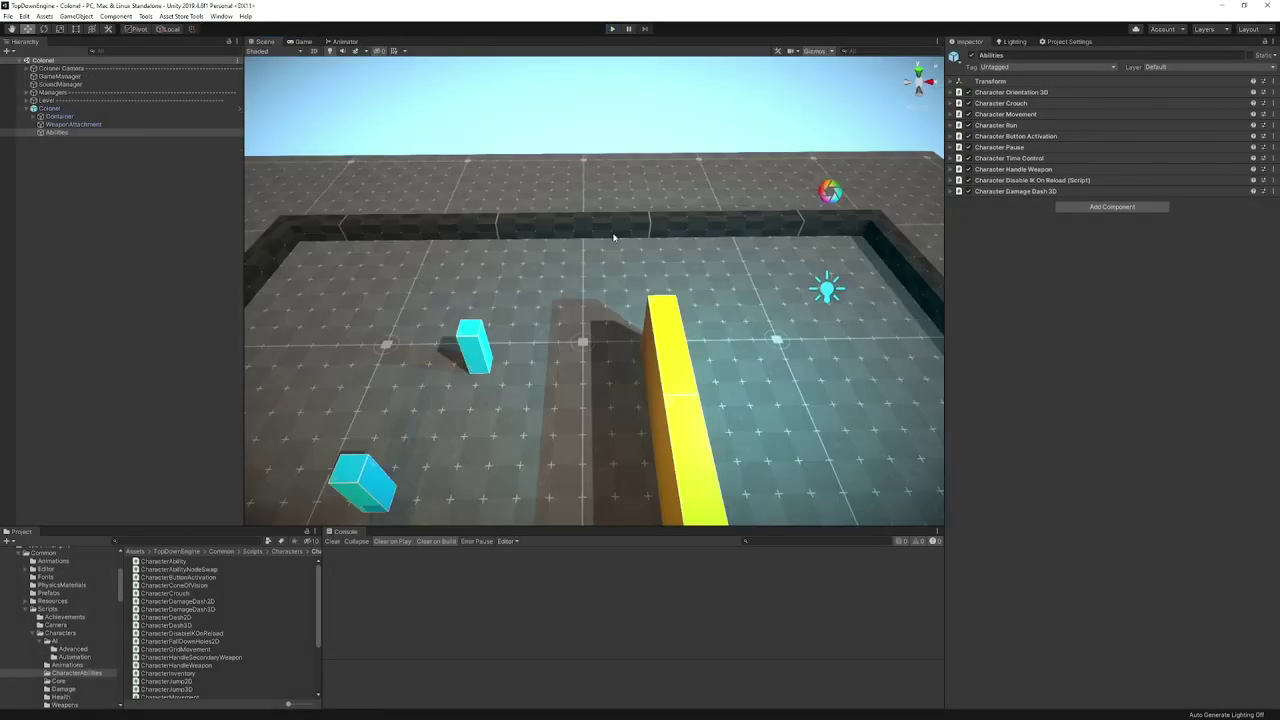
# - Review the Character Damage Dash 3D settings and its Dash Mode options, and open the CharacterDamageDash3D script in the code editor
pyautogui.click(1054, 193)
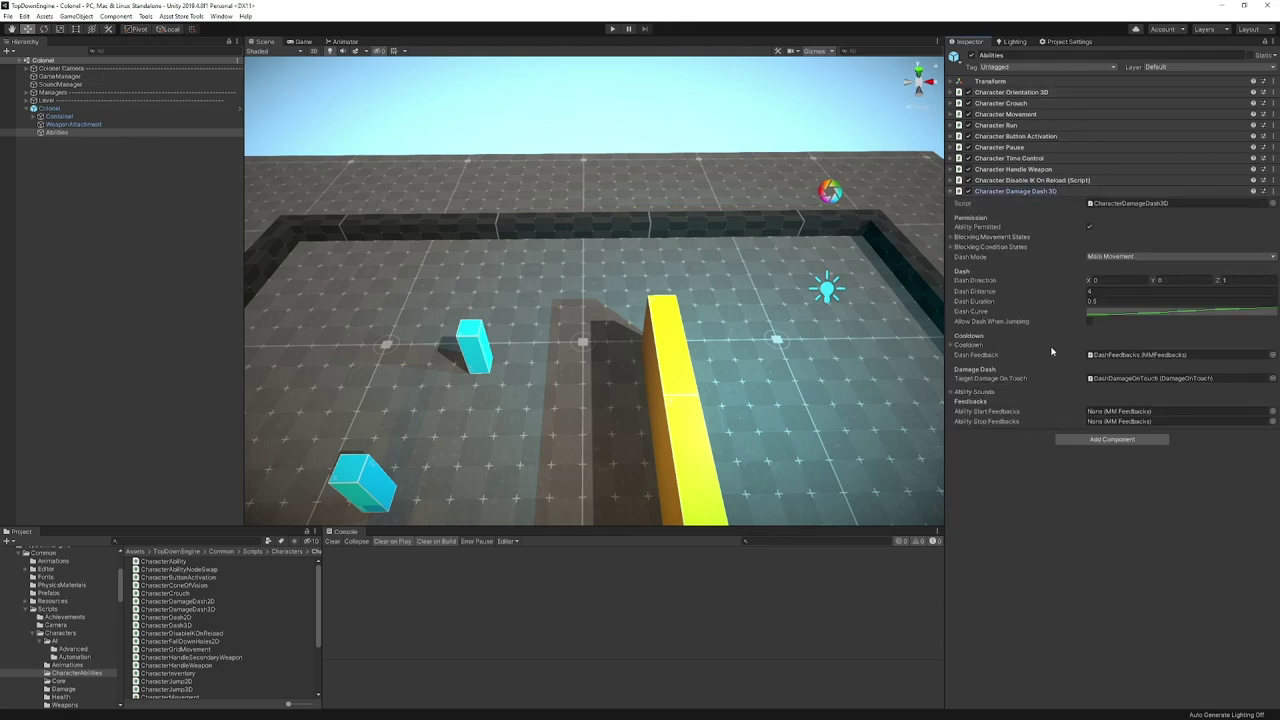
pyautogui.click(1114, 258)
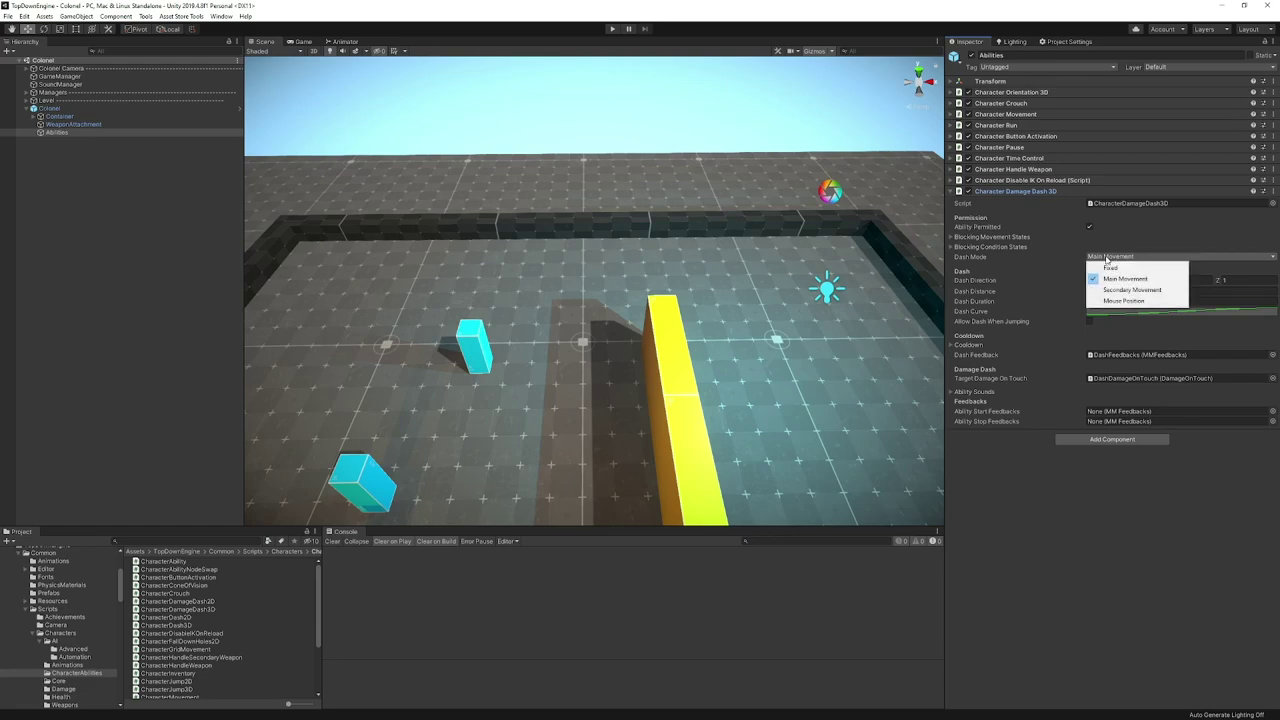
pyautogui.click(1104, 260)
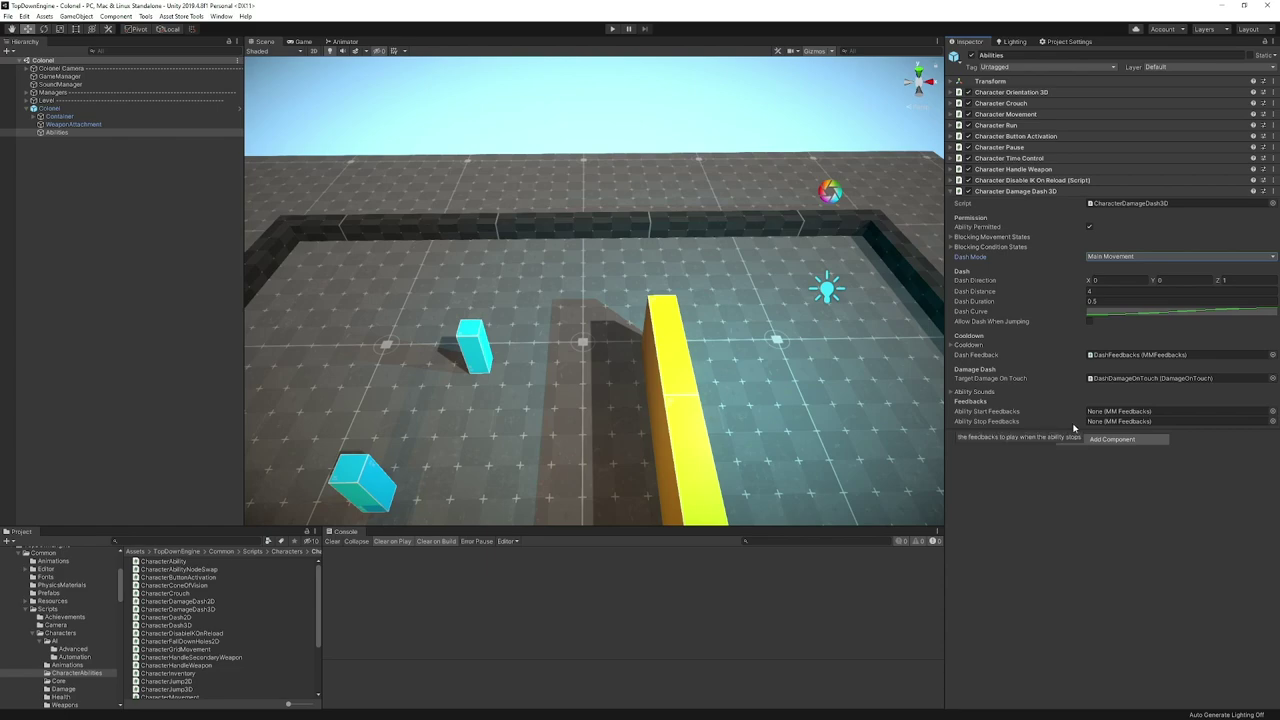
pyautogui.click(1120, 203)
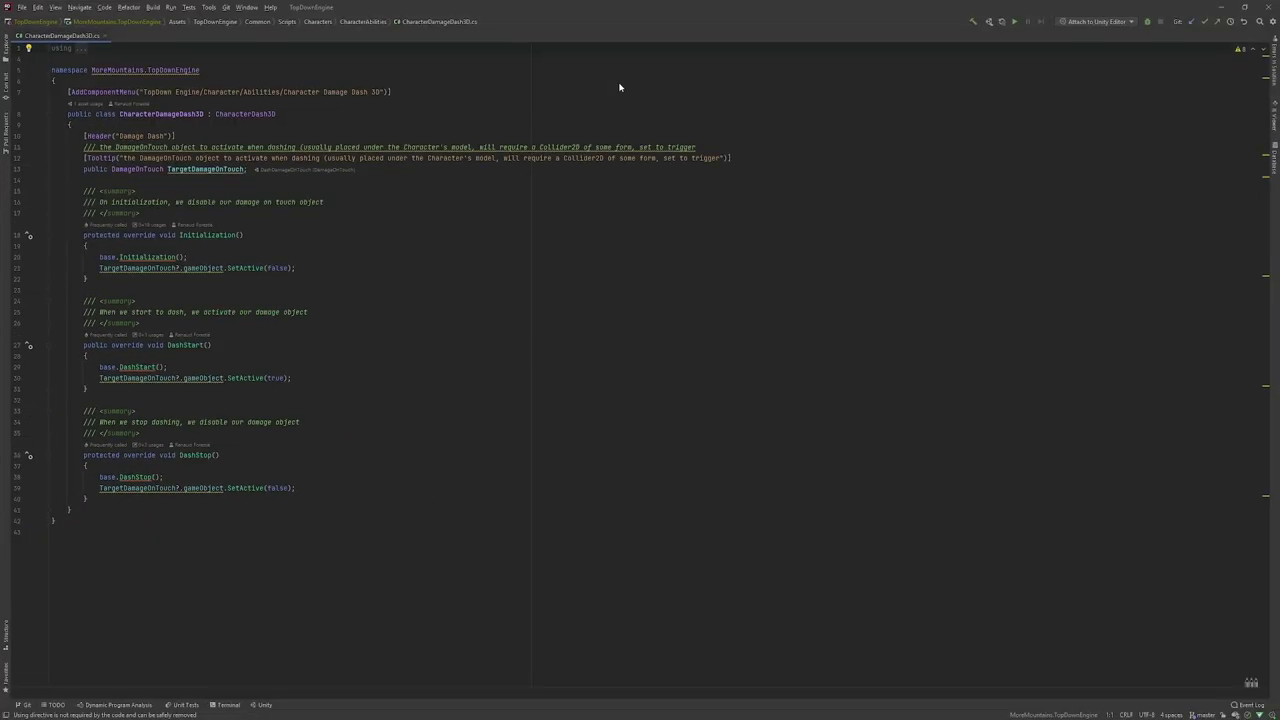
# - Examine the CharacterDamageDash3D class declaration, read through its base class CharacterDash3D, and return to the CharacterDamageDash3D script
pyautogui.doubleClick(161, 113)
pyautogui.doubleClick(259, 113)
pyautogui.doubleClick(265, 115)
pyautogui.click(275, 114)
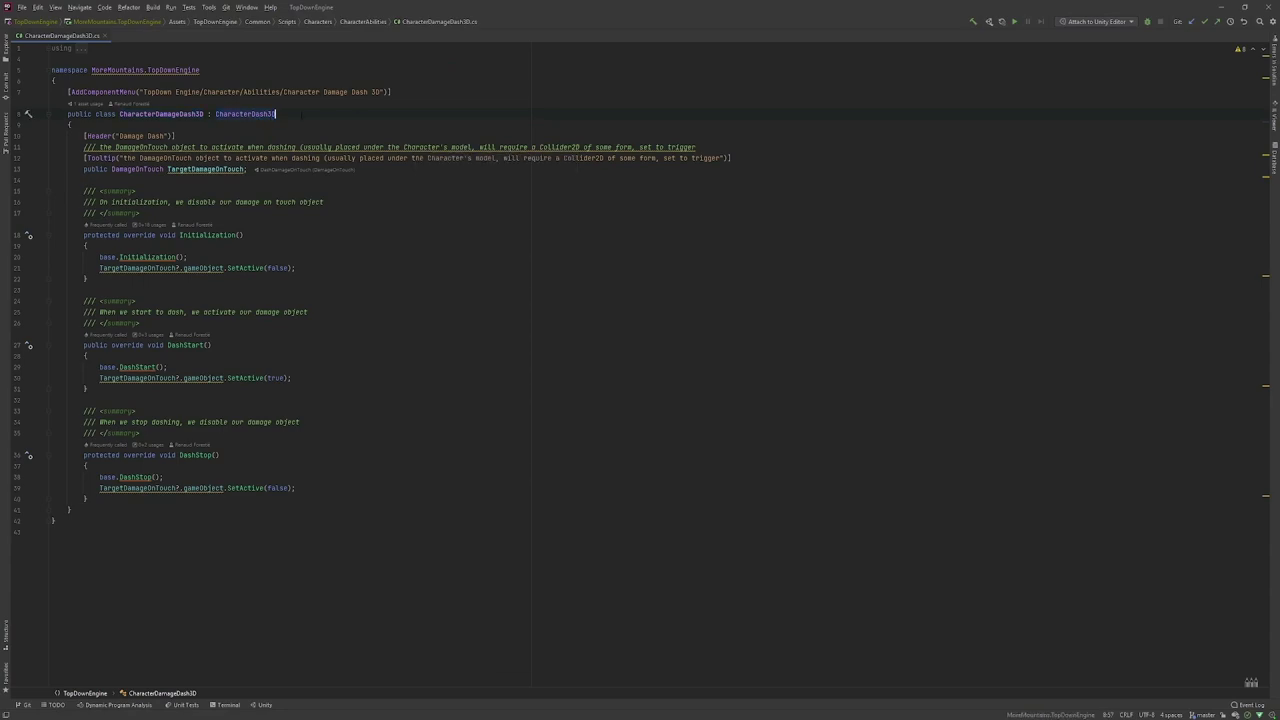
pyautogui.keyDown('ctrl'); pyautogui.click(243, 115); pyautogui.keyUp('ctrl')
pyautogui.keyDown('ctrl'); pyautogui.click(245, 114); pyautogui.keyUp('ctrl')
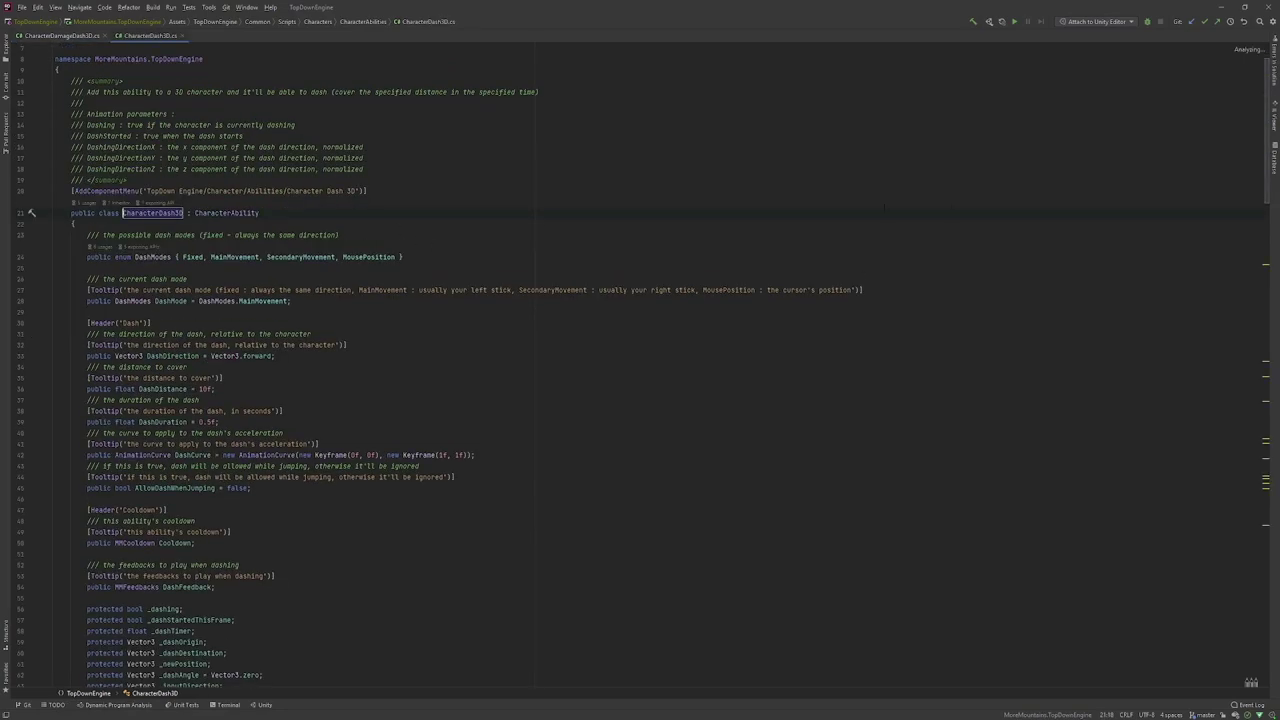
pyautogui.scroll(-10, 430, 357)
pyautogui.scroll(-20, 430, 357)
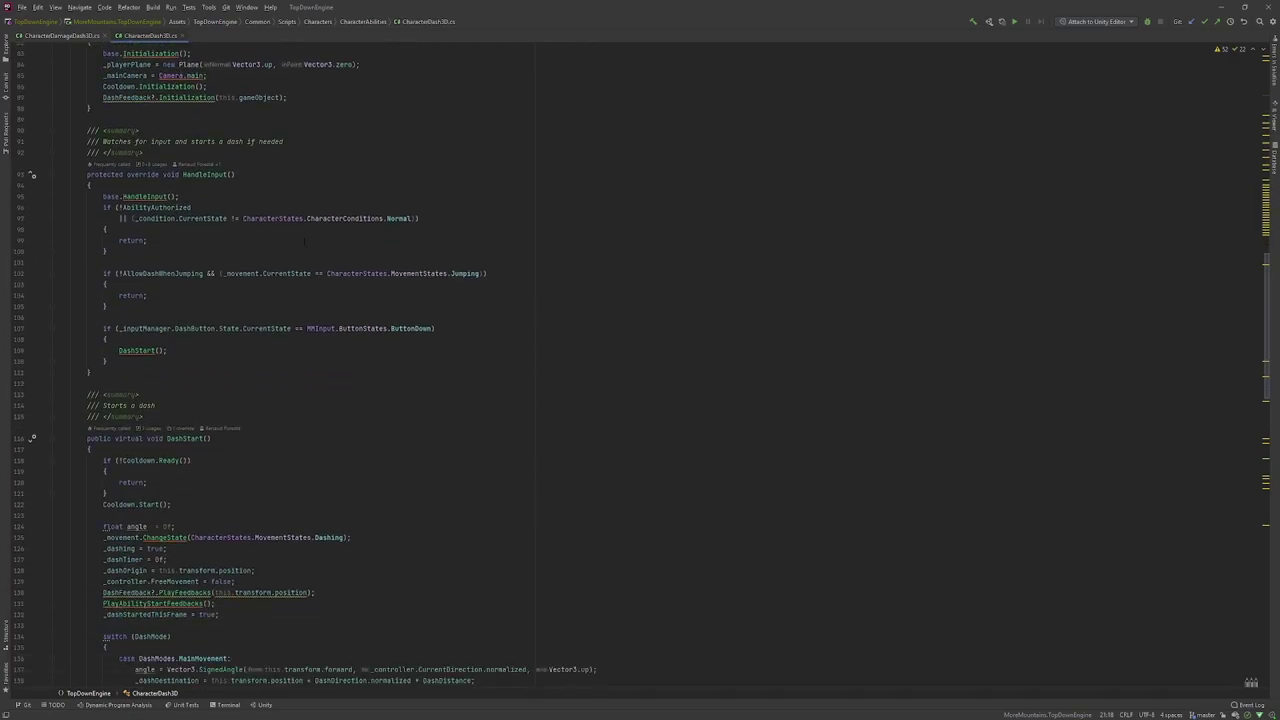
pyautogui.scroll(-10, 292, 244)
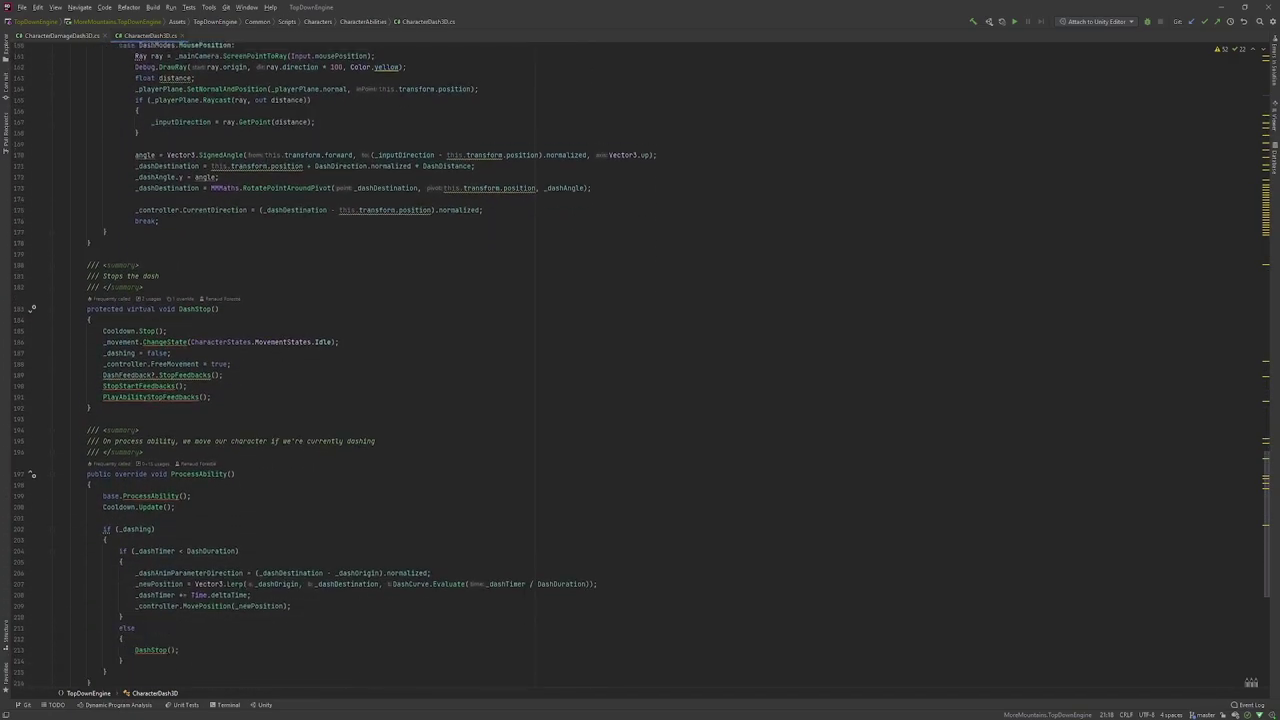
pyautogui.click(66, 35)
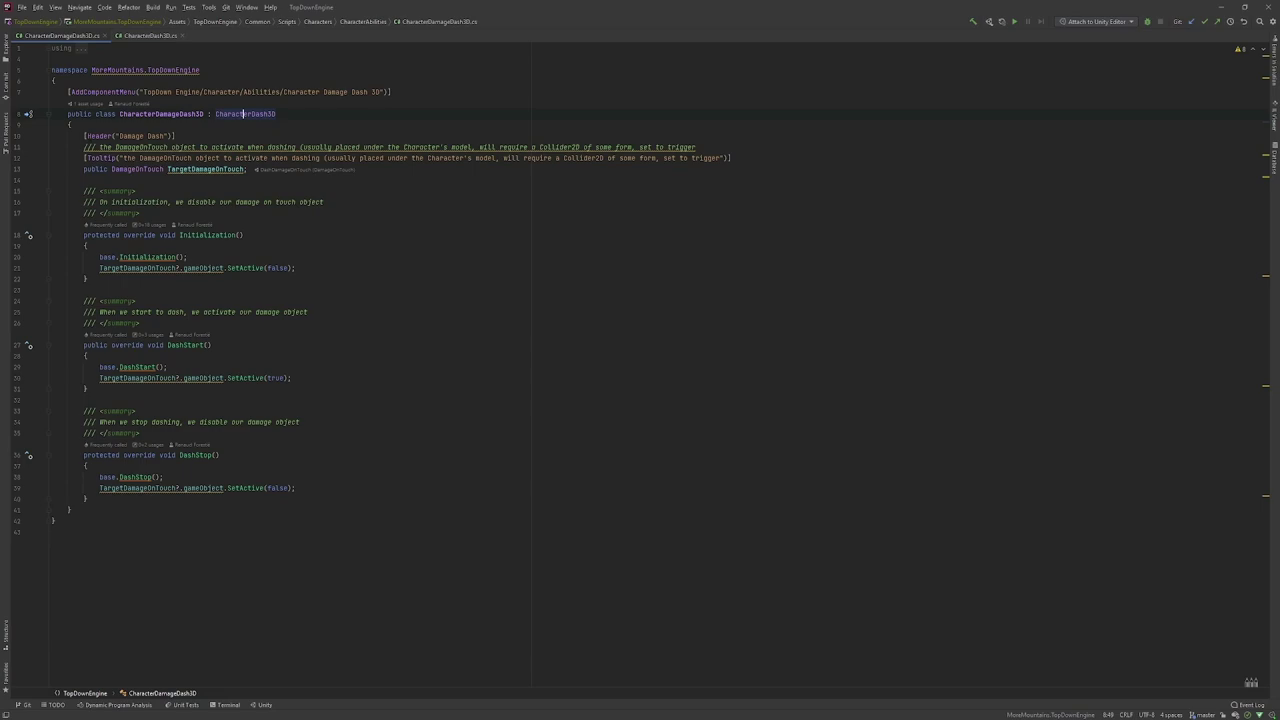
# - Examine the TargetDamageOnTouch field and the Initialization, DashStart and DashStop overrides in the CharacterDamageDash3D script
pyautogui.doubleClick(137, 169)
pyautogui.click(300, 257)
pyautogui.click(236, 235)
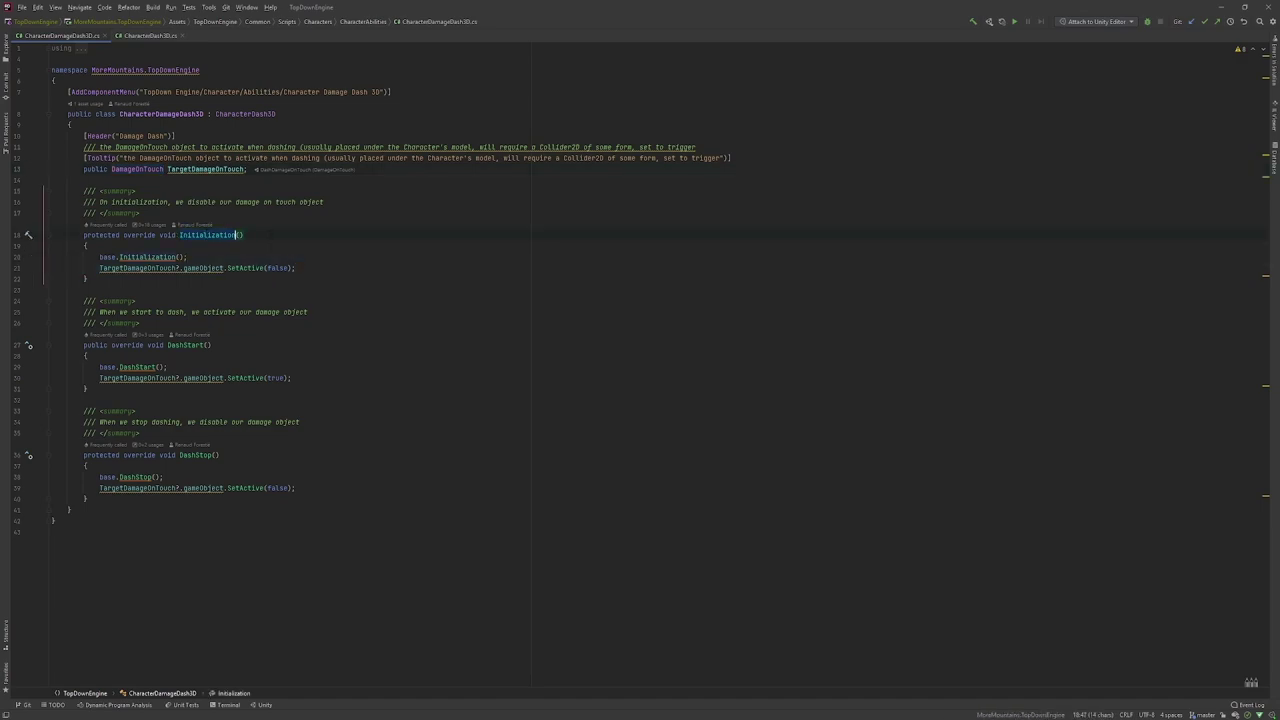
pyautogui.doubleClick(195, 345)
pyautogui.moveTo(322, 378); pyautogui.dragTo(322, 367)
pyautogui.doubleClick(204, 455)
pyautogui.moveTo(330, 499); pyautogui.dragTo(330, 477)
pyautogui.click(387, 456)
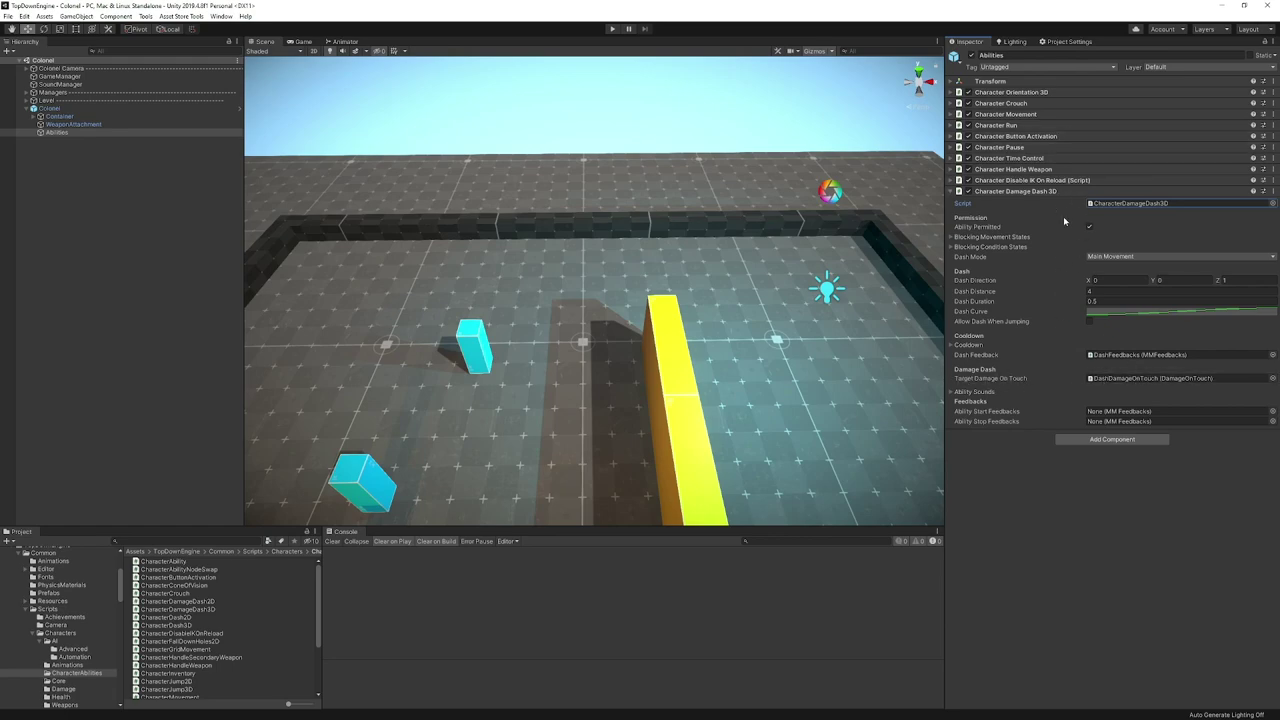
# - Locate the DashDamageOnTouch object referenced by the damage dash, review its DamageOnTouch settings, and frame its box collider in the scene
pyautogui.click(1088, 378)
pyautogui.click(92, 180)
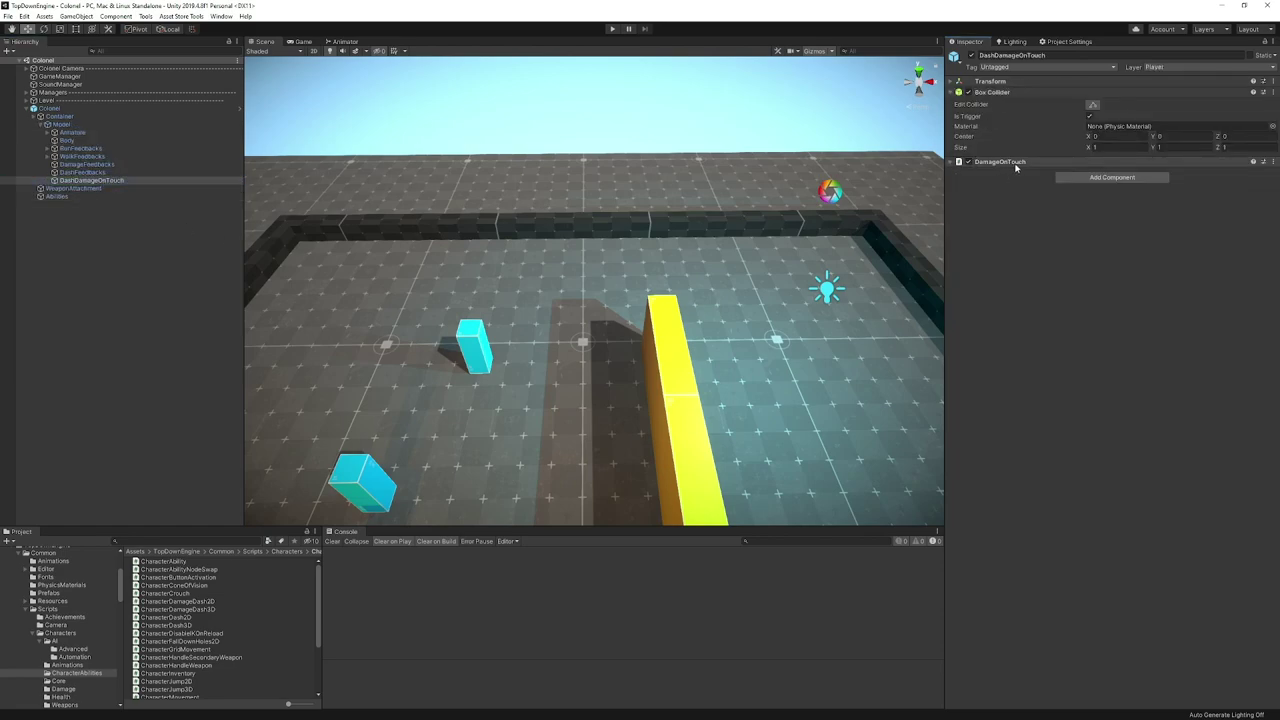
pyautogui.click(1014, 163)
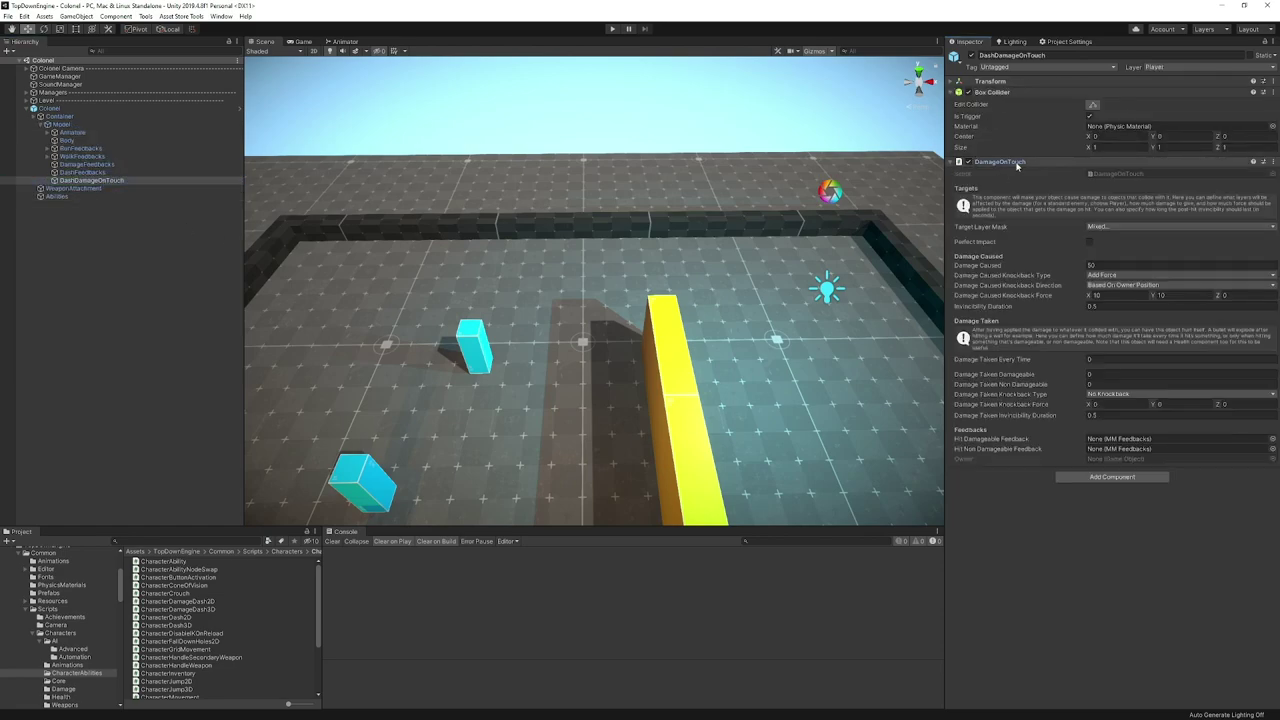
pyautogui.doubleClick(92, 180)
pyautogui.keyDown('alt'); pyautogui.moveTo(880, 356); pyautogui.dragTo(693, 256); pyautogui.keyUp('alt')
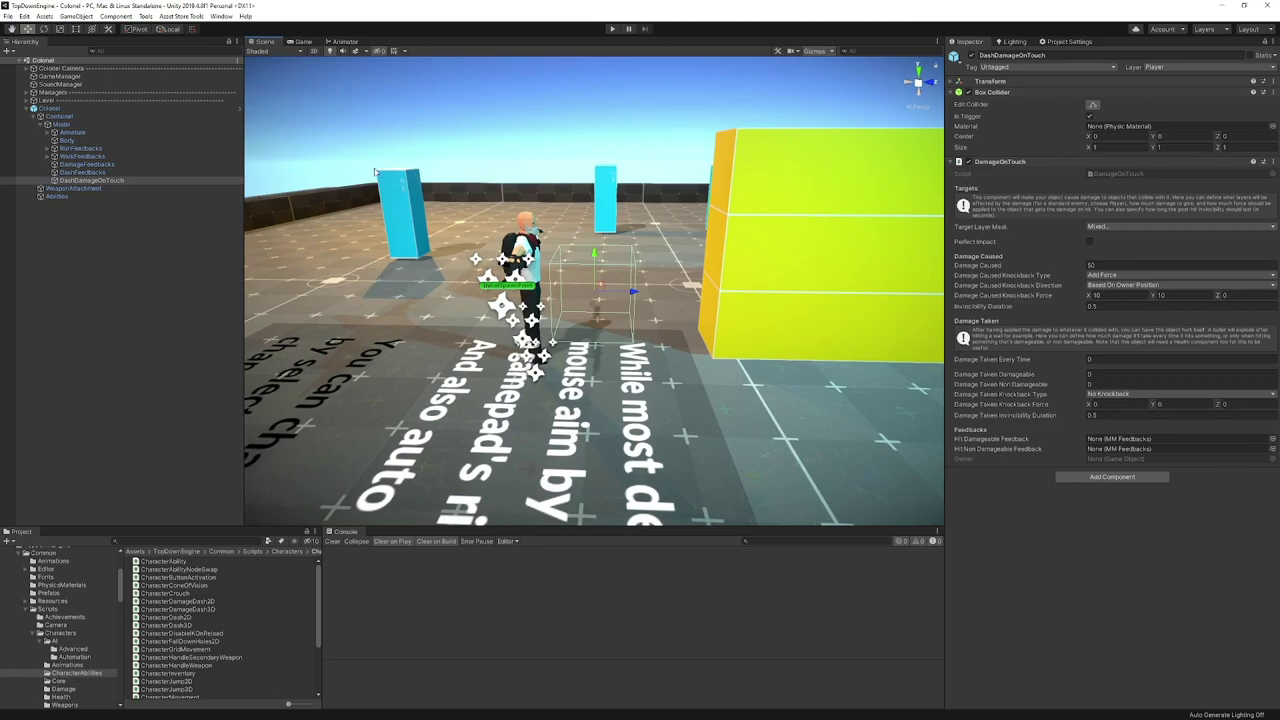
# - Run the Colonel demo with Scene and Game views side by side to inspect DashDamageOnTouch, stop it, and regroup the views
pyautogui.click(614, 28)
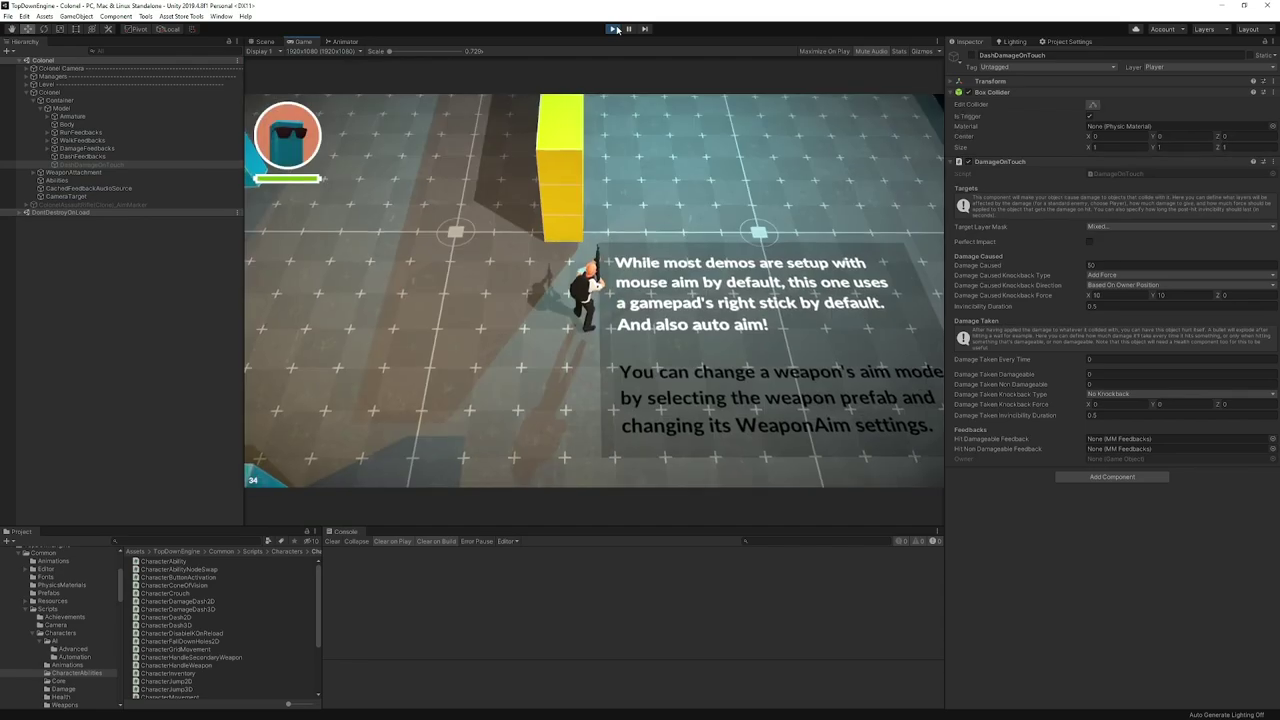
pyautogui.moveTo(303, 41); pyautogui.dragTo(864, 364)
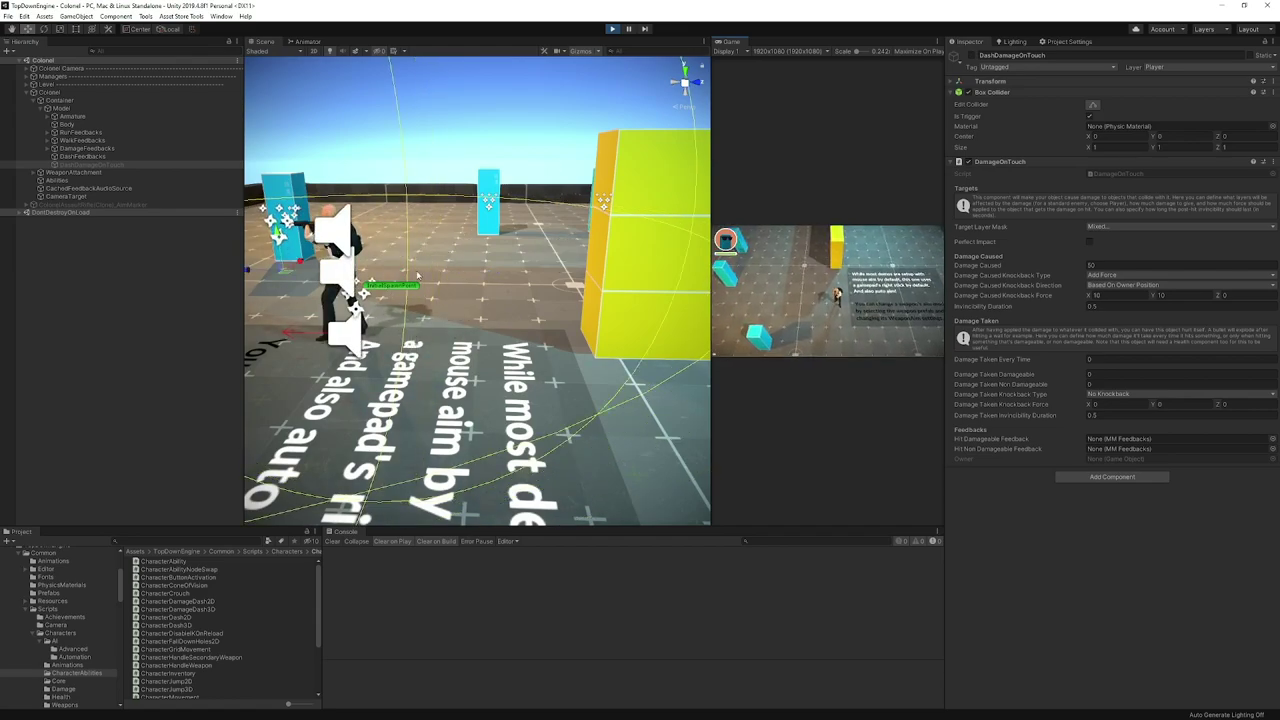
pyautogui.moveTo(416, 271); pyautogui.dragTo(516, 274, button='middle')
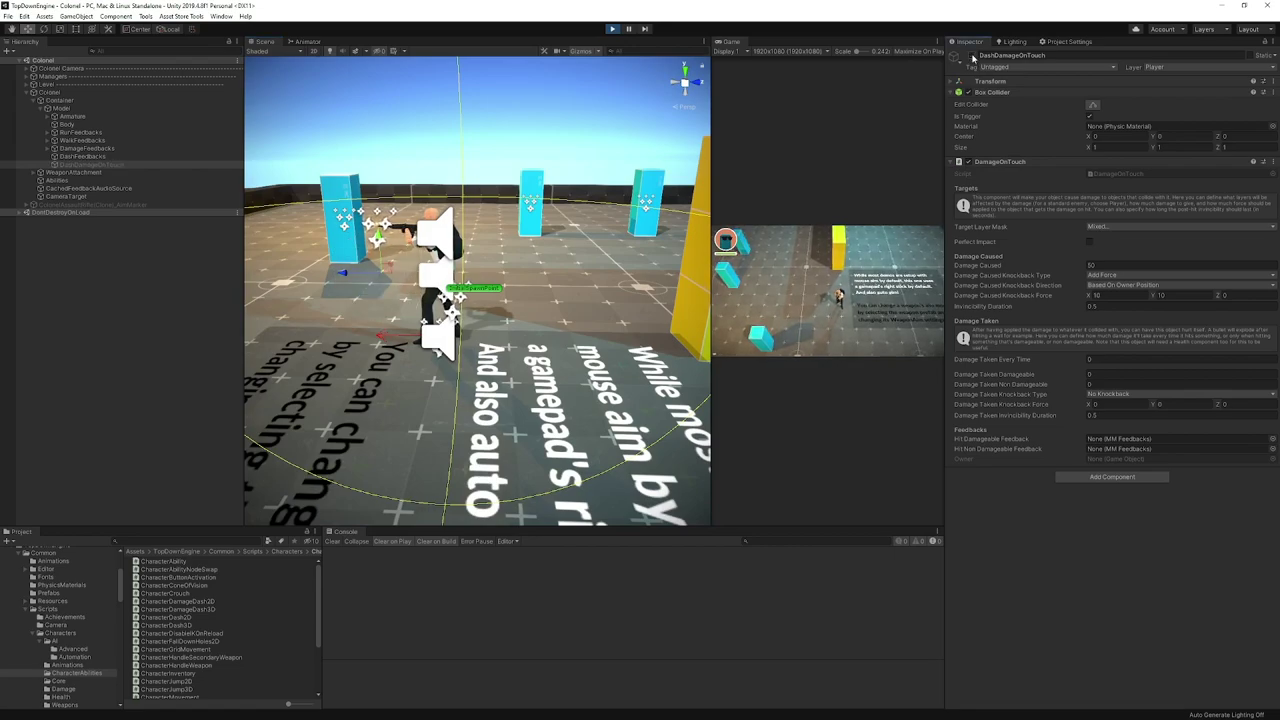
pyautogui.click(614, 28)
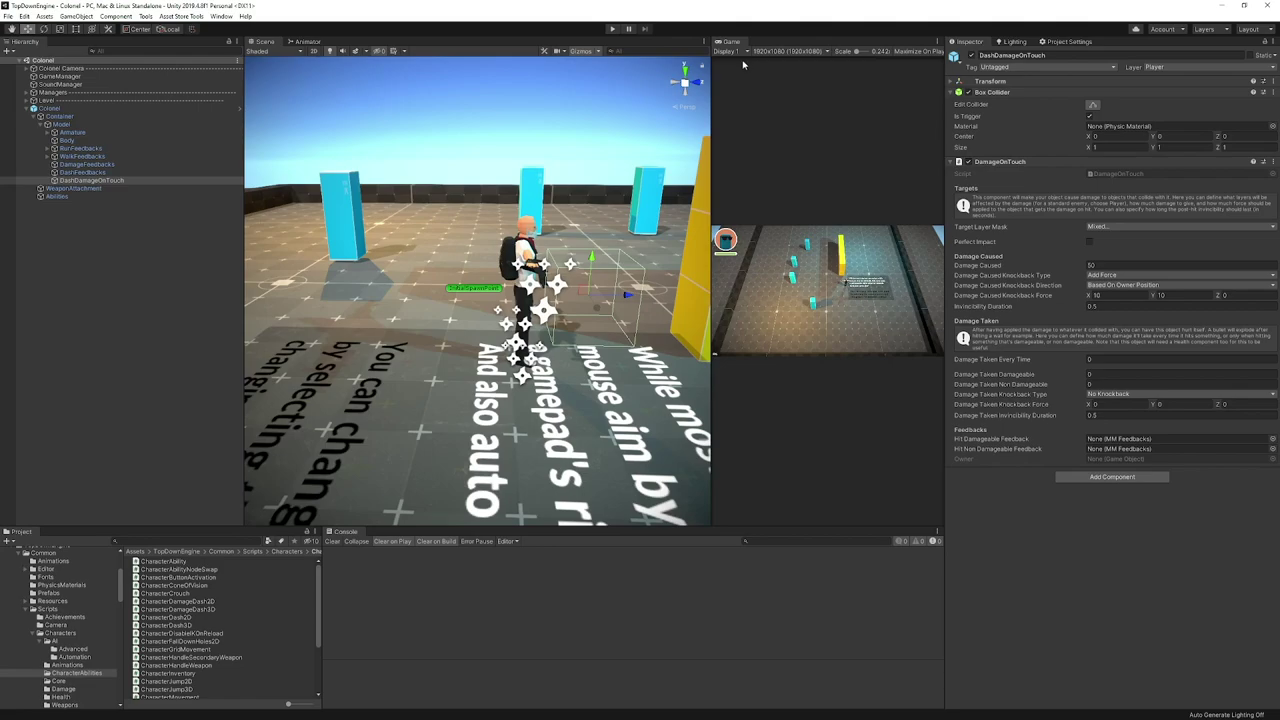
pyautogui.moveTo(731, 41); pyautogui.dragTo(340, 49)
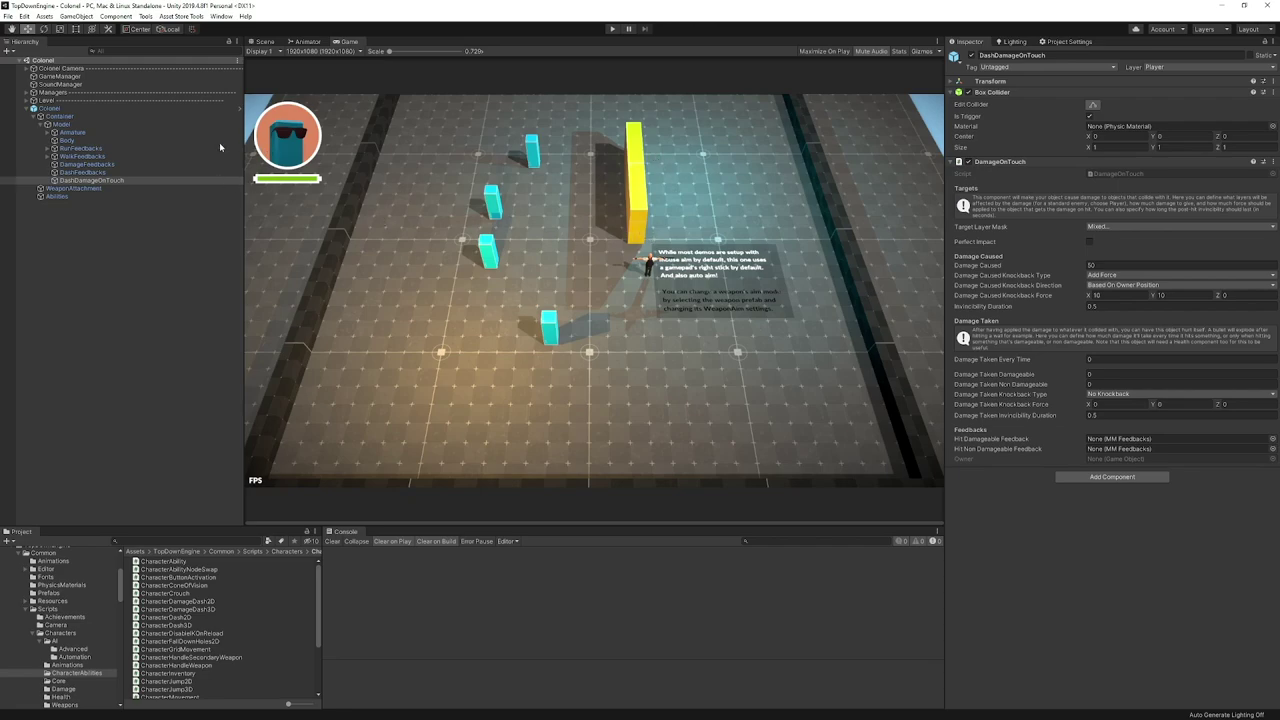
# - Open the Colonel Model's ColonelAnimator controller and examine the Any State to FBI@RoundhouseKick transition and its Dashing condition
pyautogui.click(62, 124)
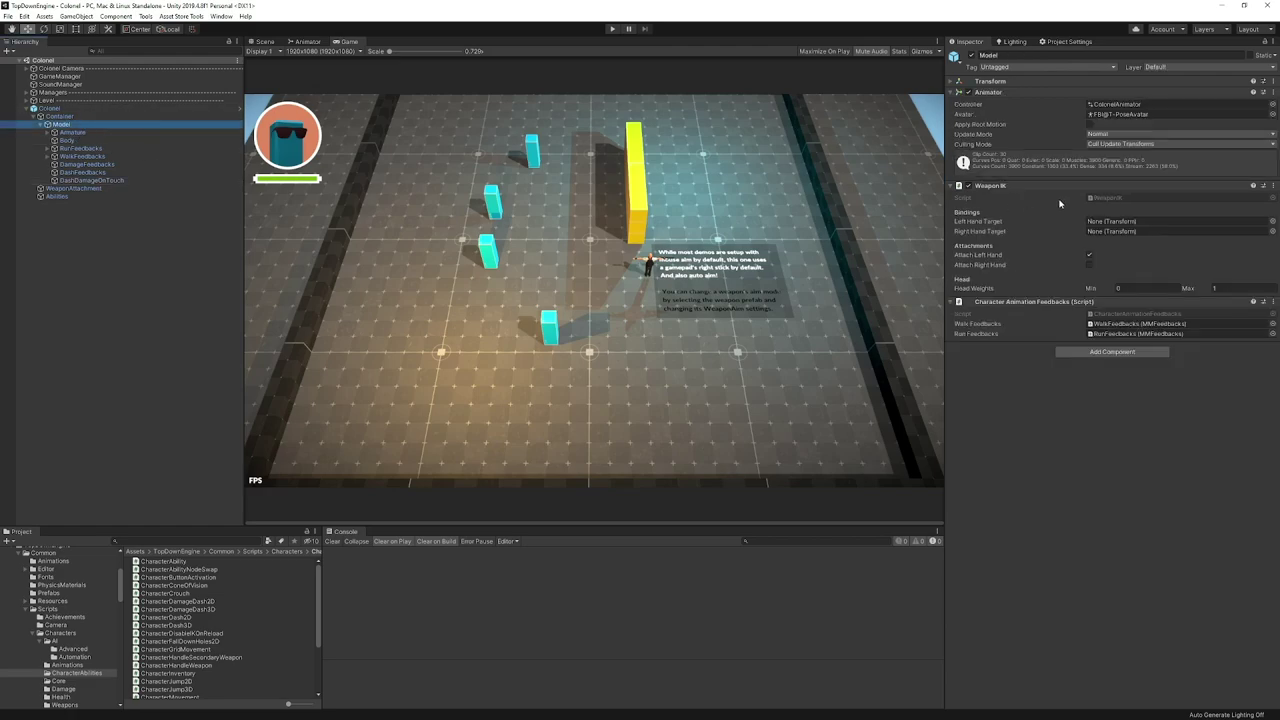
pyautogui.doubleClick(1115, 104)
pyautogui.moveTo(653, 327); pyautogui.dragTo(709, 403, button='middle')
pyautogui.click(628, 227)
pyautogui.click(622, 236)
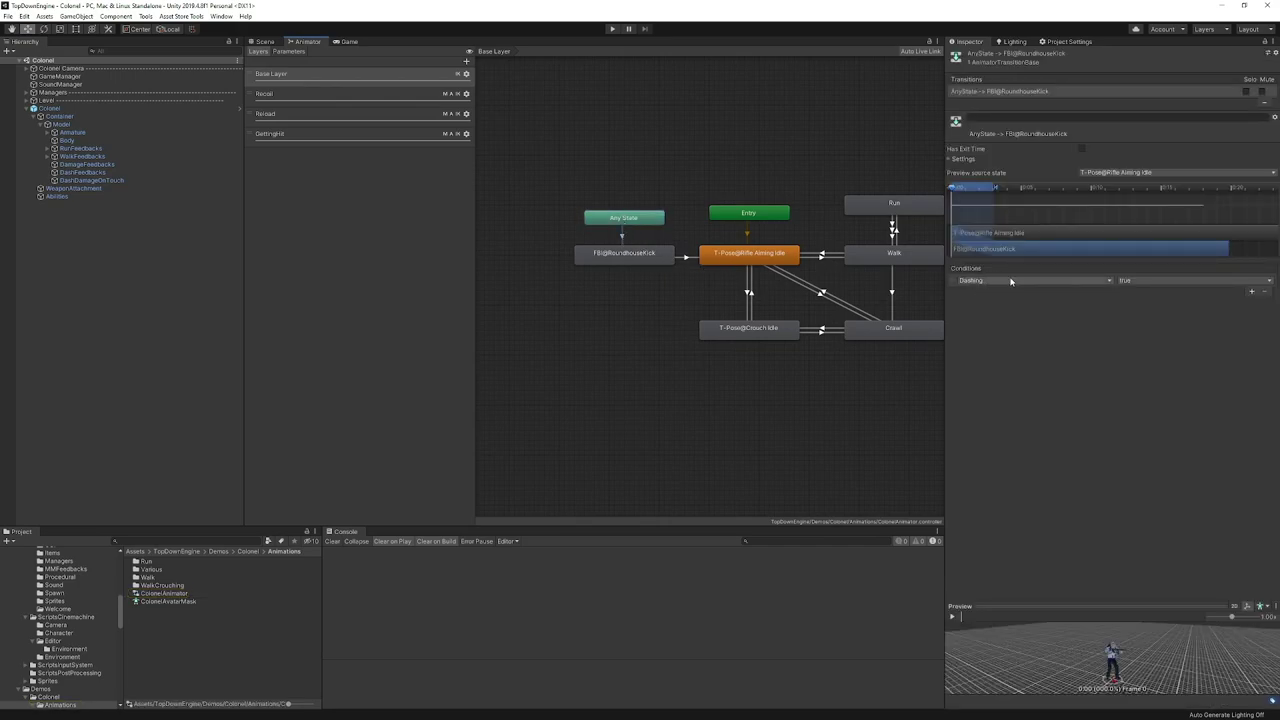
pyautogui.click(641, 259)
pyautogui.click(624, 218)
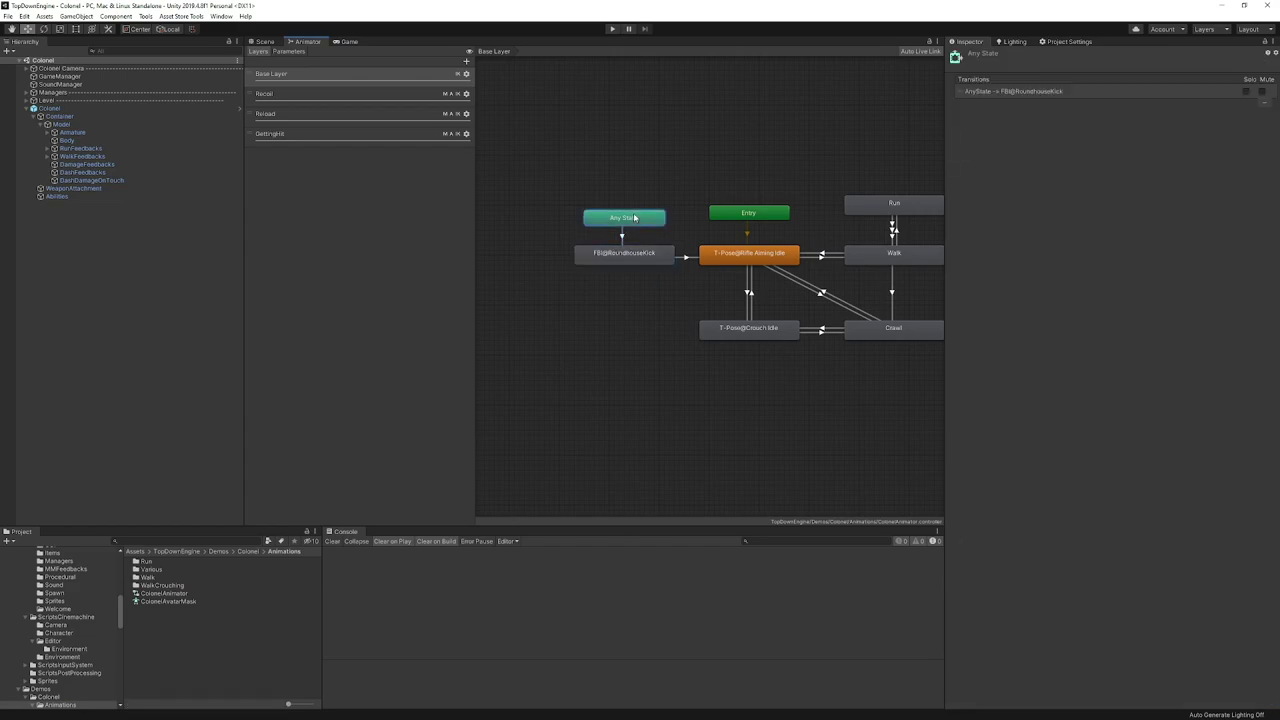
# - Play the animation preview of the Any State to FBI@RoundhouseKick transition and return to the Scene view
pyautogui.click(622, 236)
pyautogui.click(953, 616)
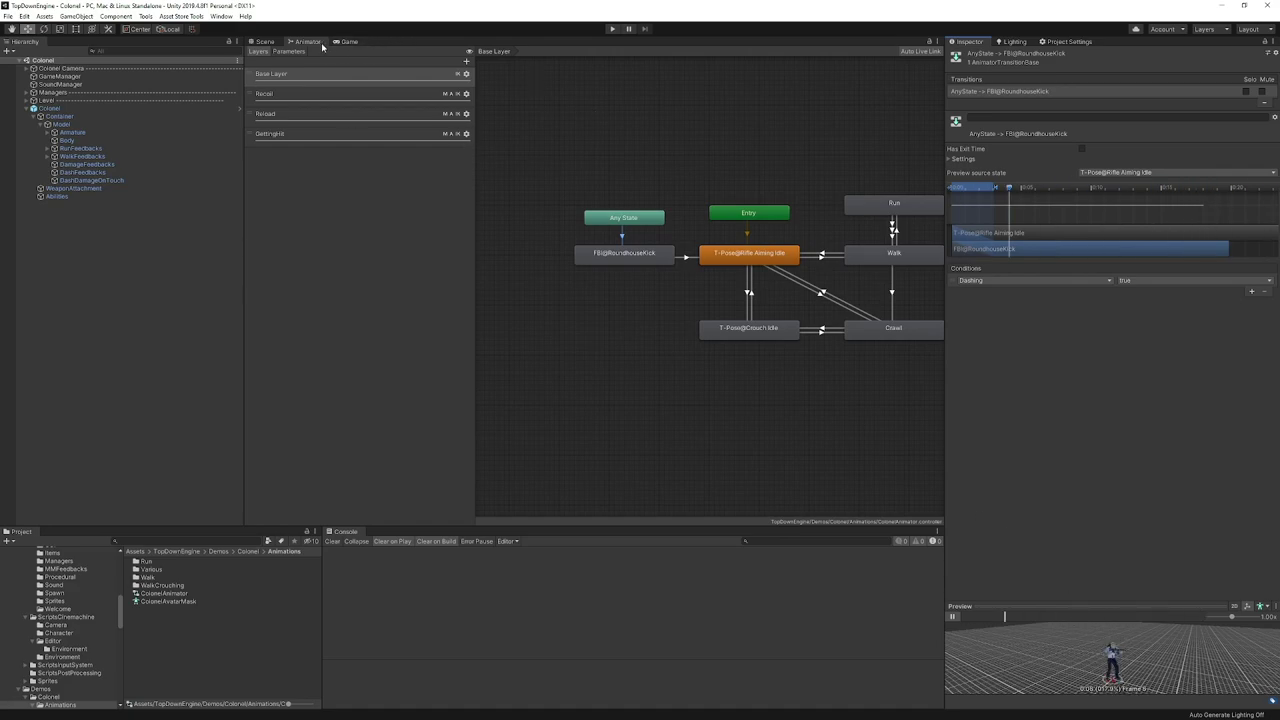
pyautogui.click(264, 42)
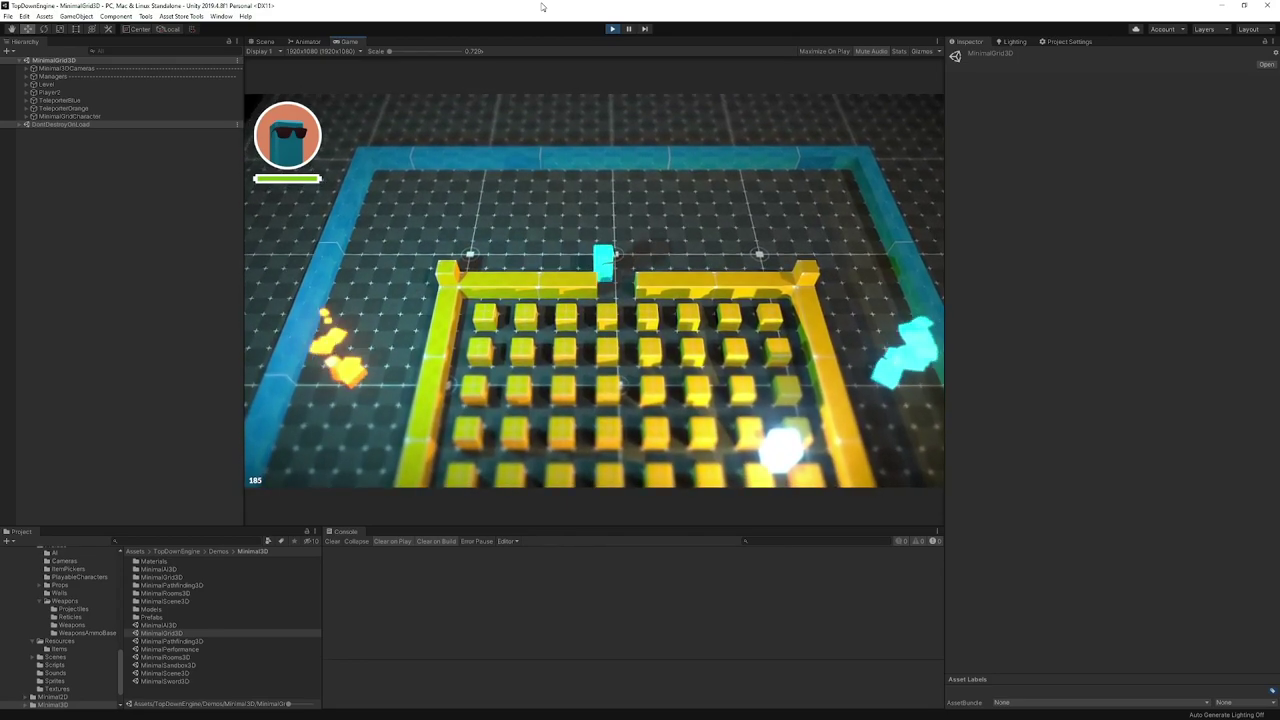
# - Move the character between the yellow blocks in the running MinimalGrid3D demo to demonstrate grid movement
pyautogui.press('Down')
pyautogui.press('Left')
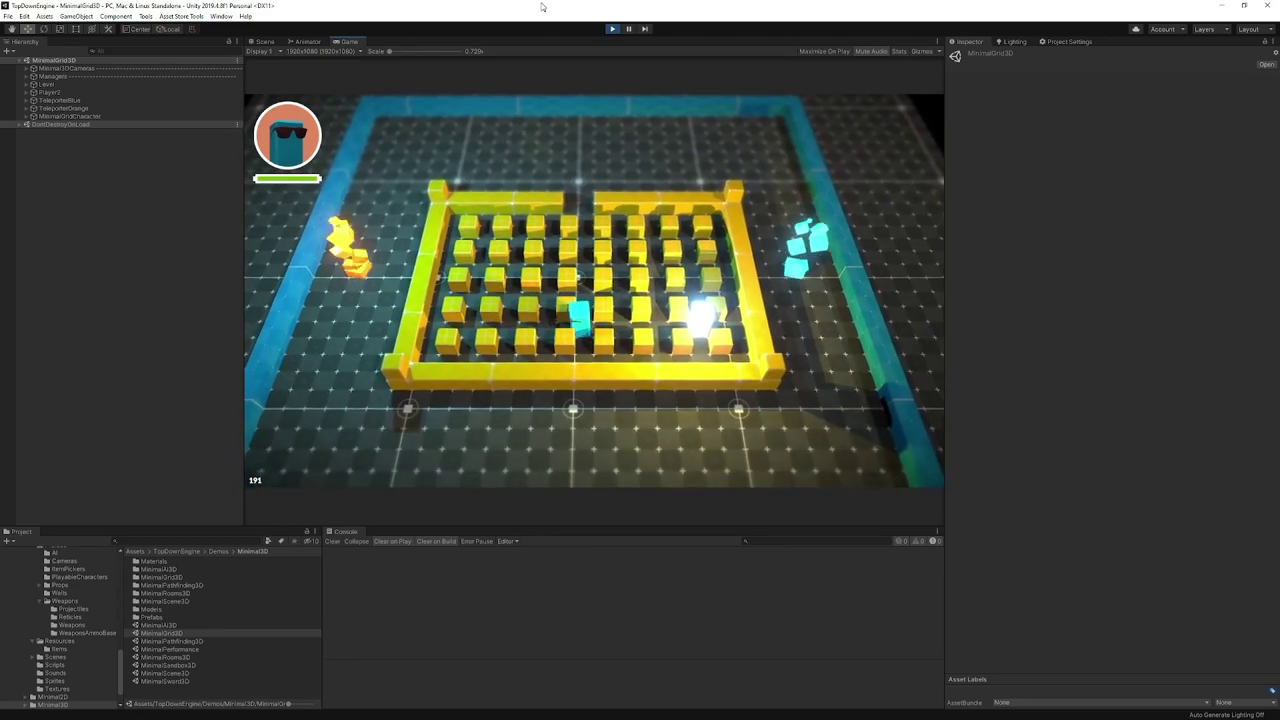
pyautogui.press('Right')
pyautogui.press('Up')
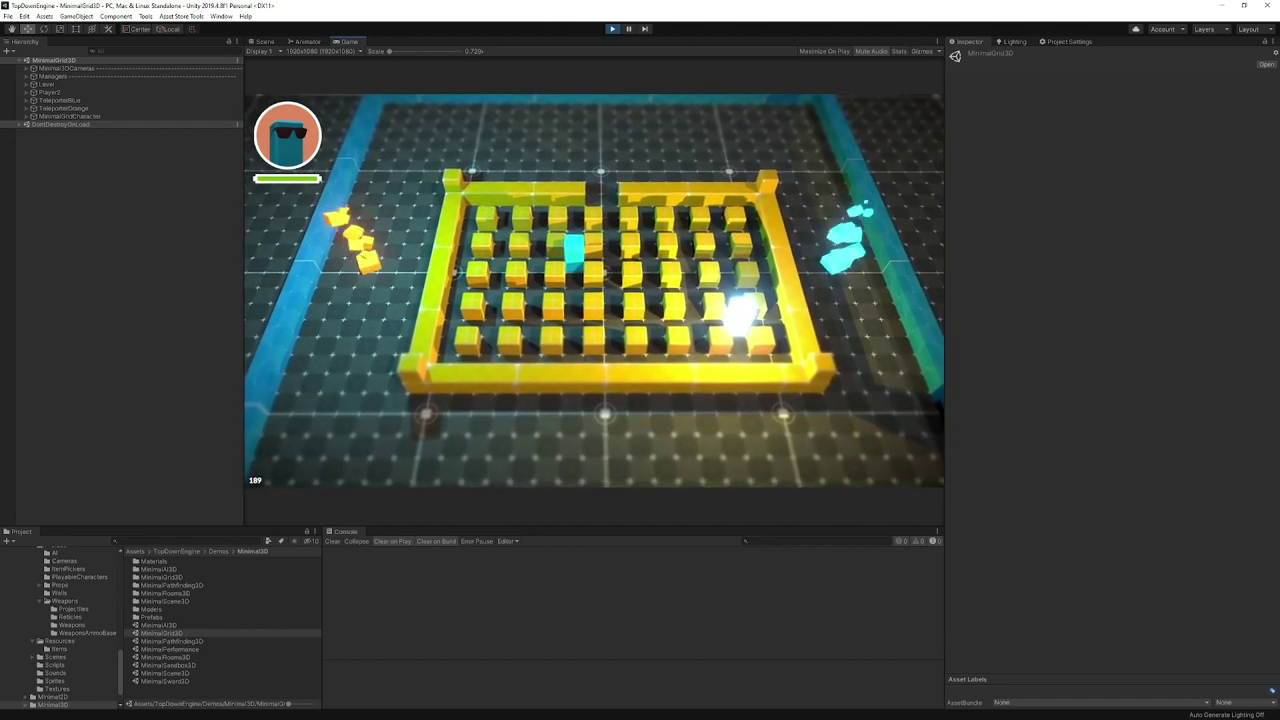
# - Inspect the MinimalGridCharacter's TopDown Controller 3D and Character Grid Movement settings, and stop the game
pyautogui.click(60, 118)
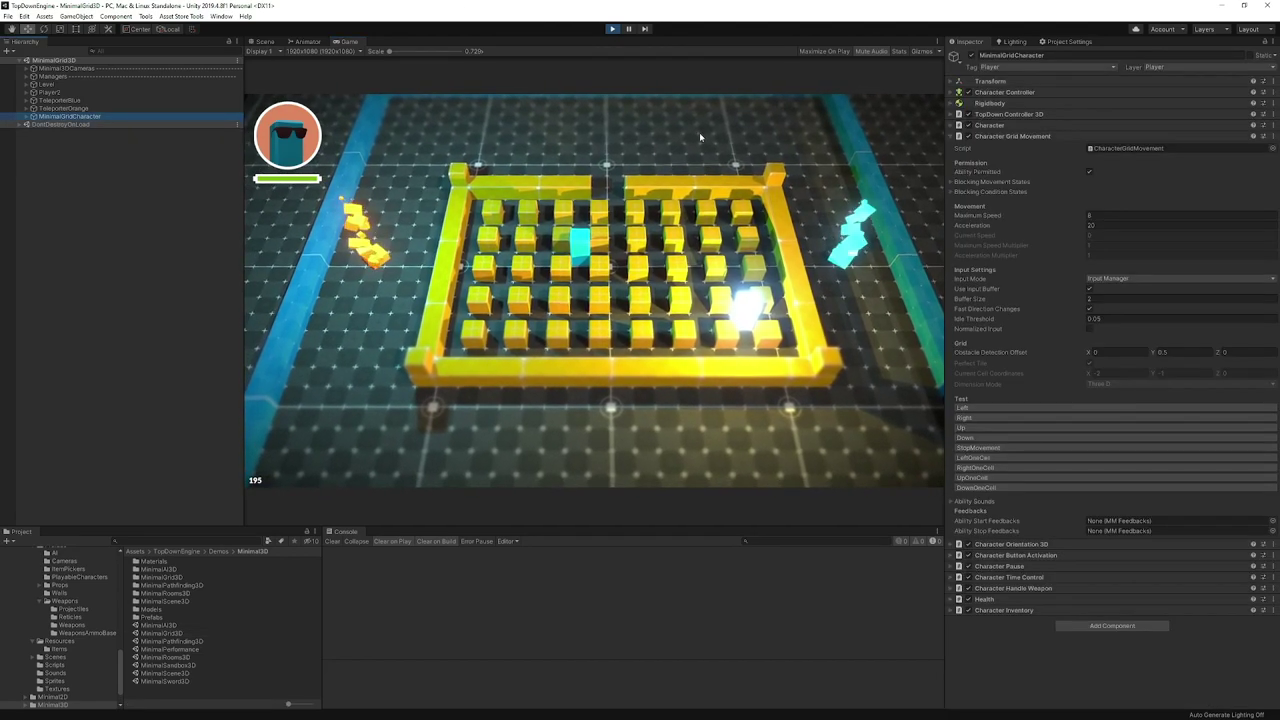
pyautogui.click(1031, 137)
pyautogui.click(1031, 136)
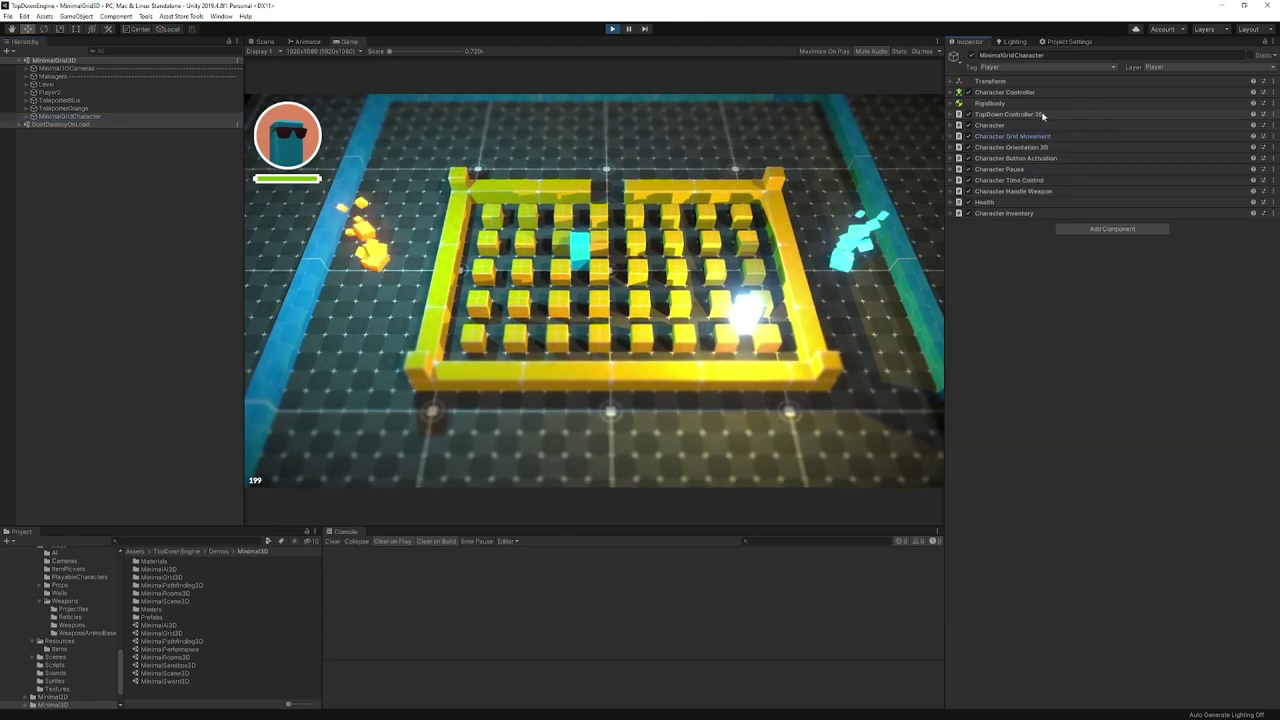
pyautogui.click(1027, 116)
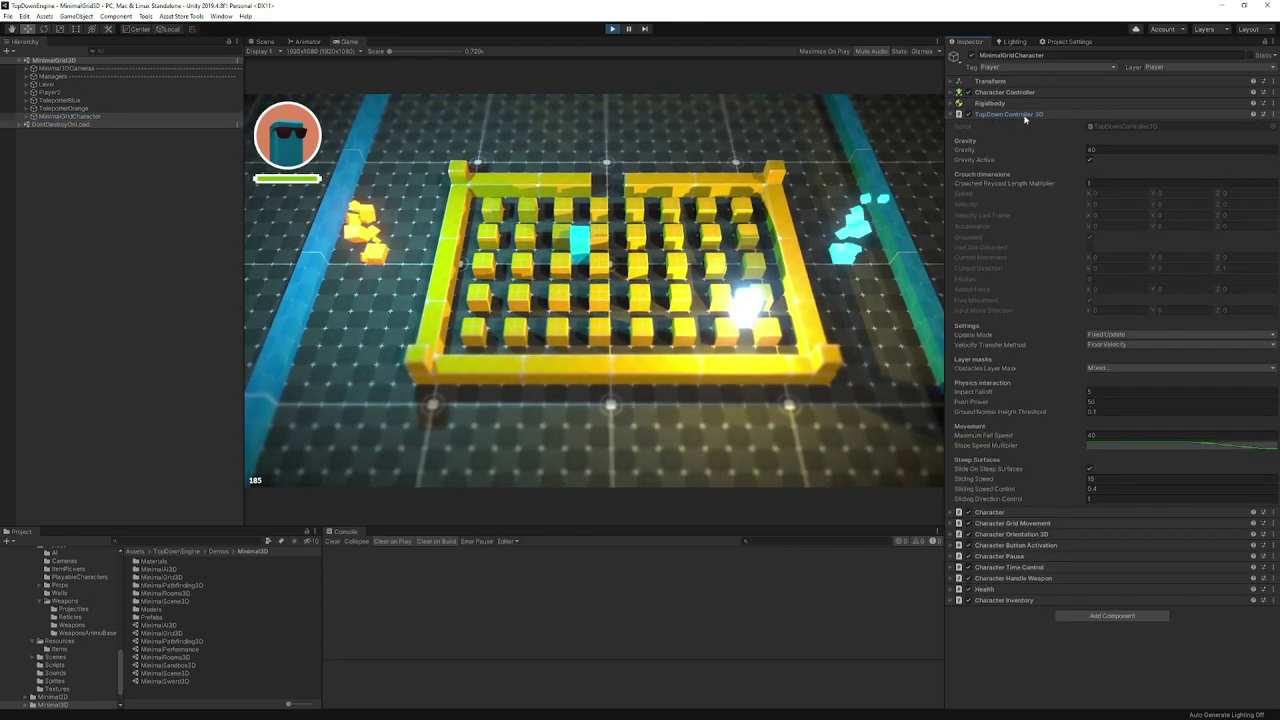
pyautogui.click(1029, 115)
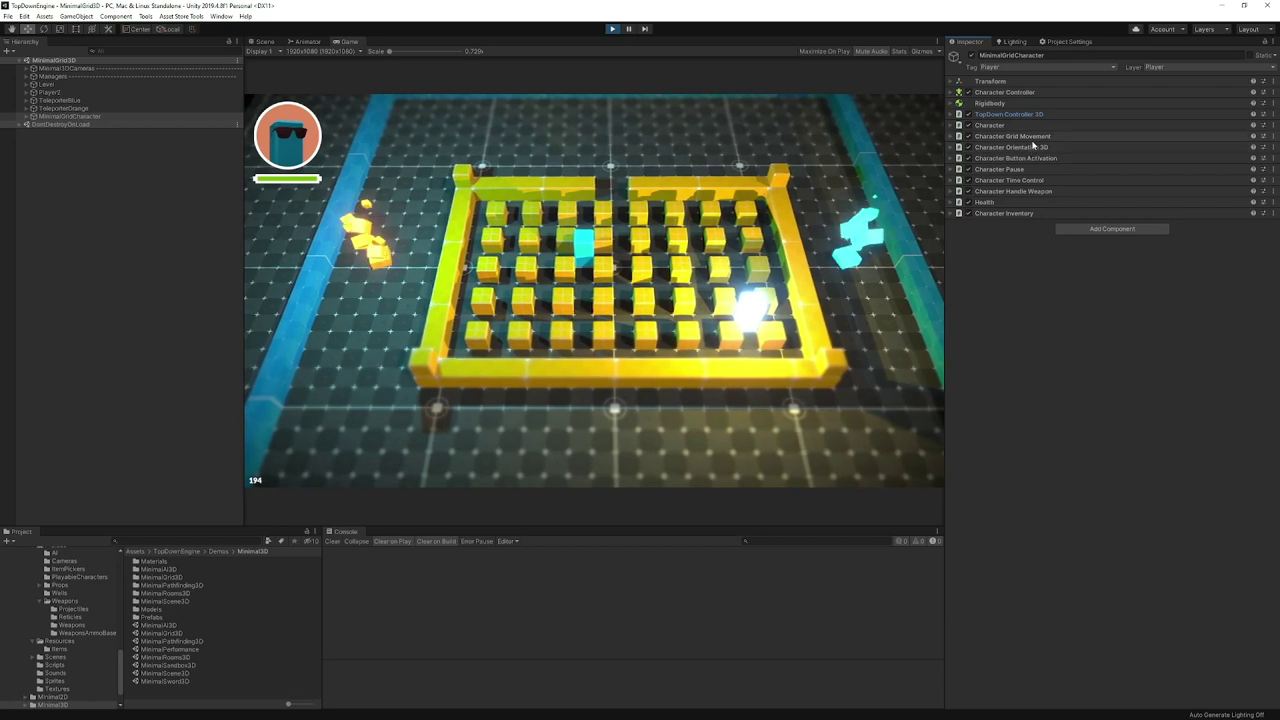
pyautogui.click(1034, 137)
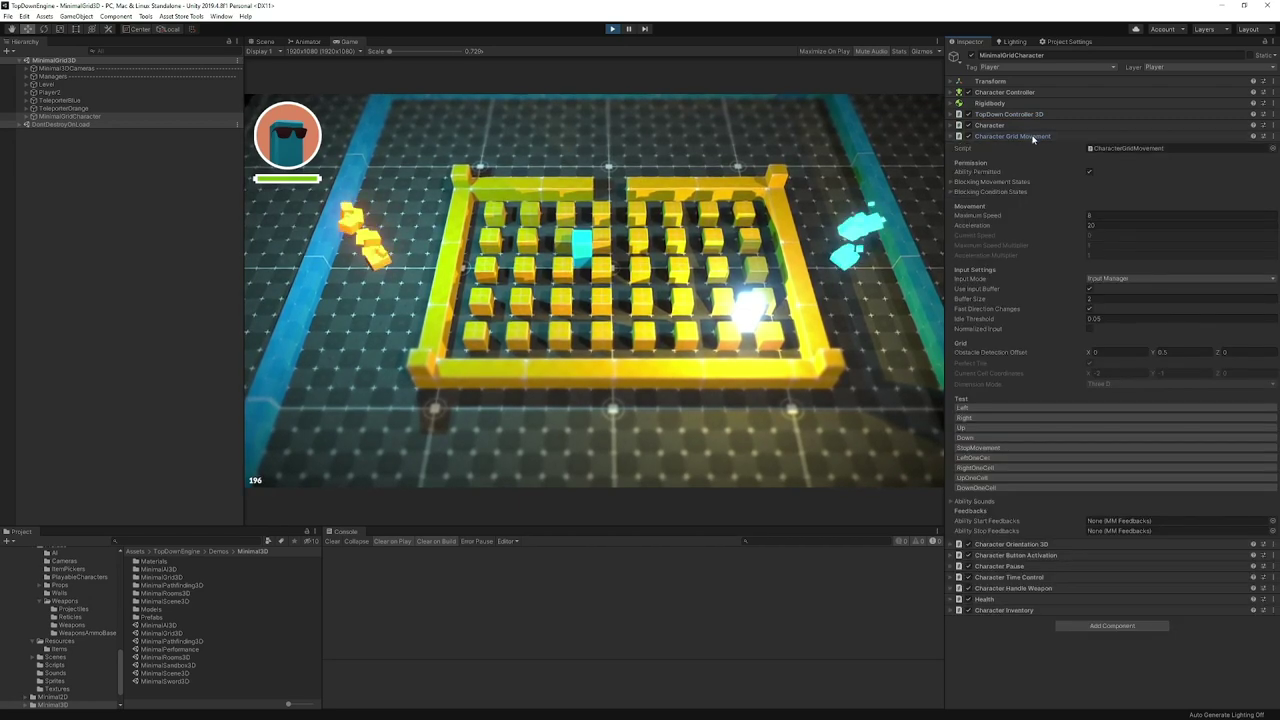
pyautogui.click(1032, 136)
pyautogui.click(612, 28)
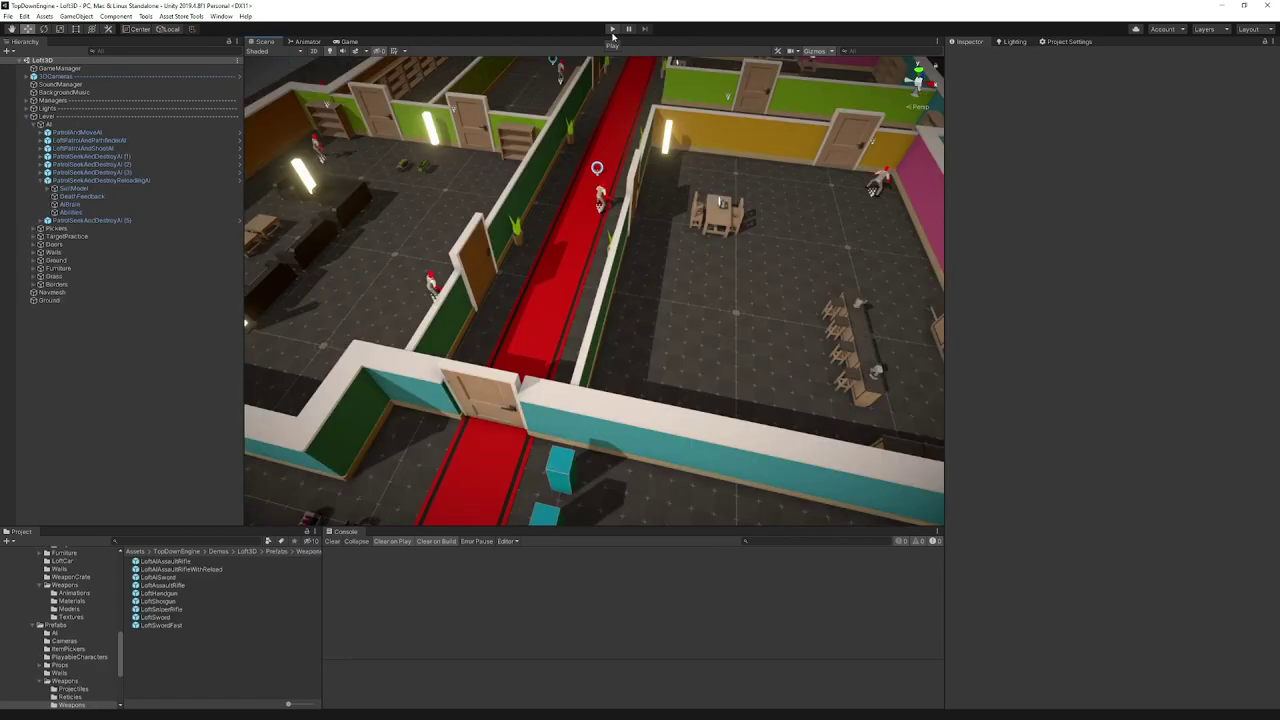
# - Run the Loft3D demo, toggle the game's audio muting, and walk the character through the door along the red-carpet corridor
pyautogui.click(613, 30)
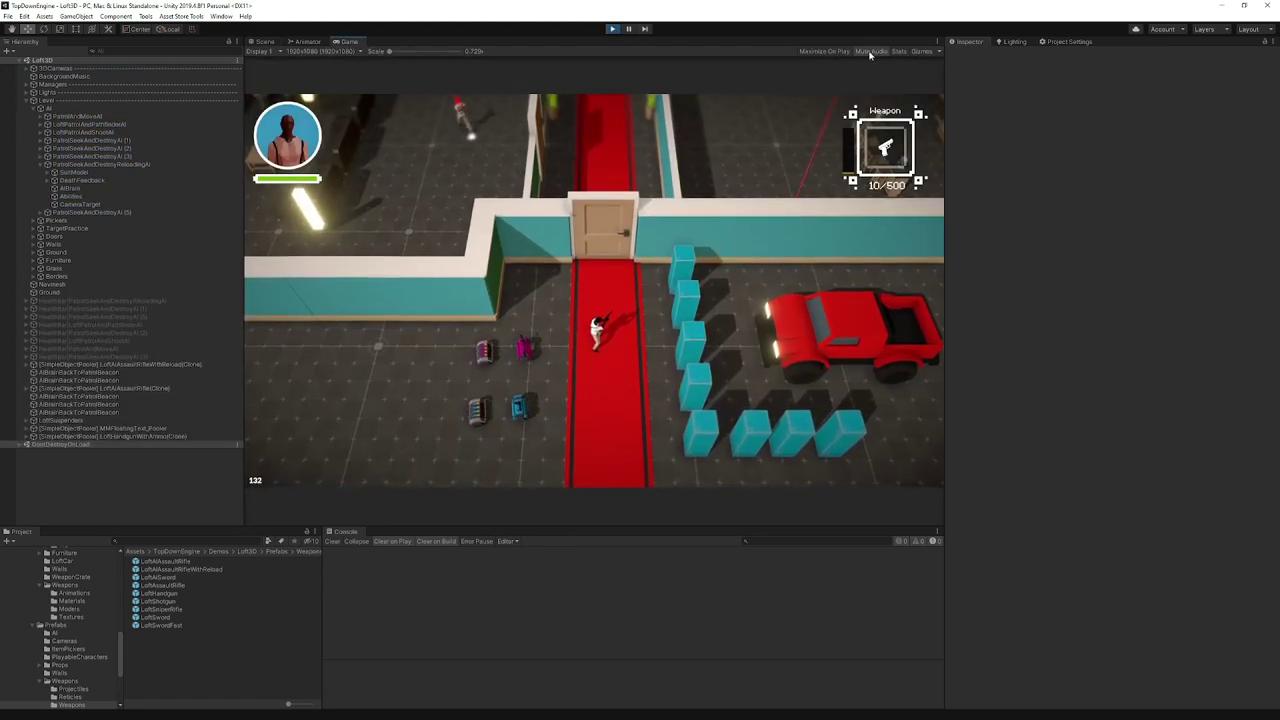
pyautogui.click(870, 51)
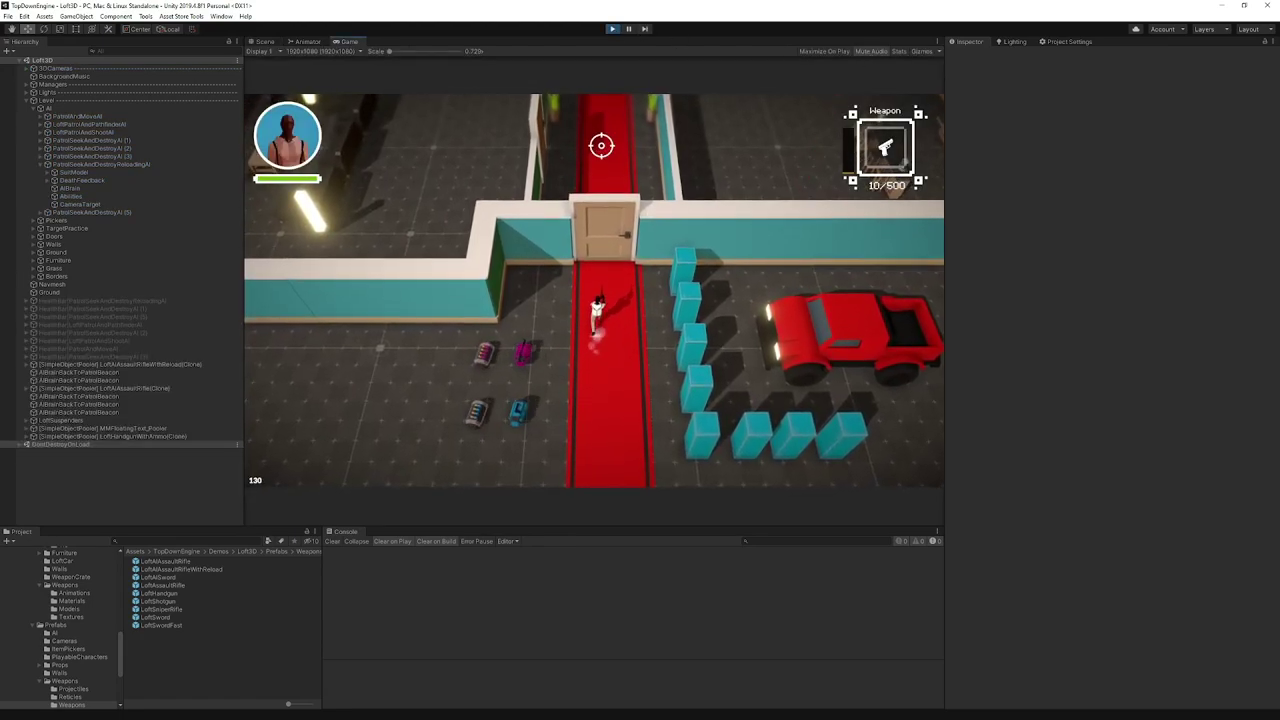
pyautogui.press('w')
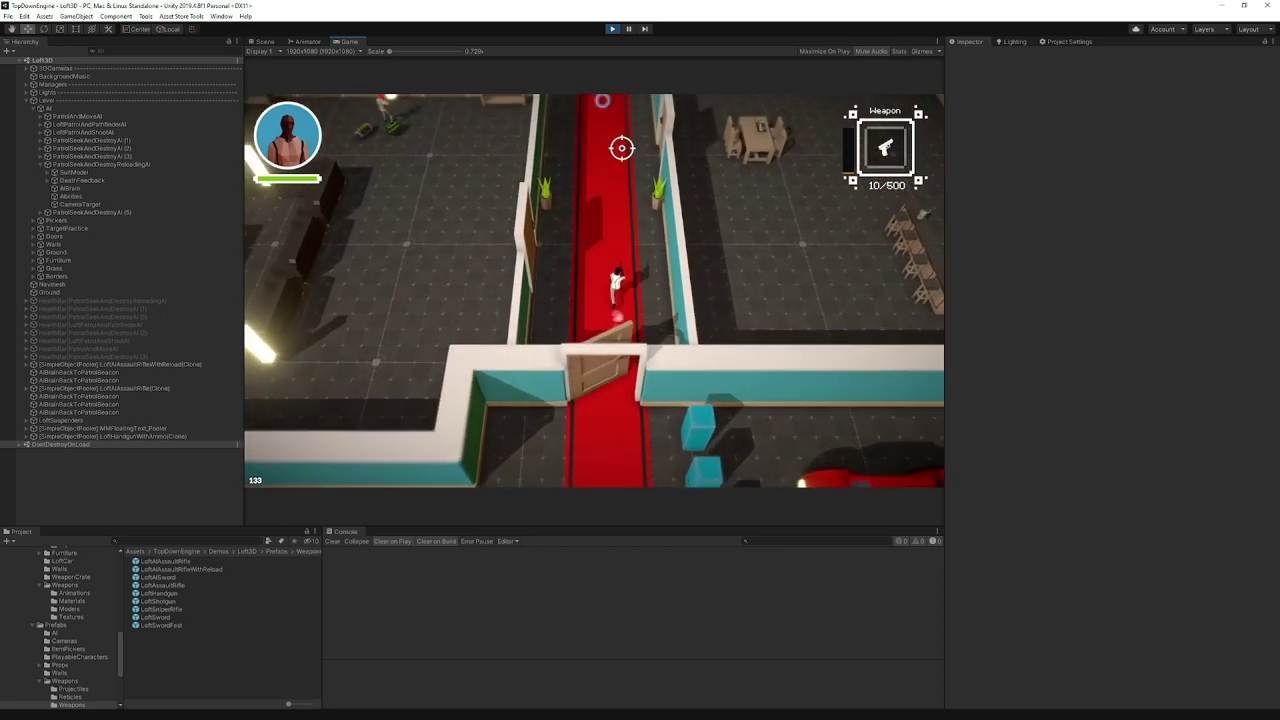
pyautogui.press('w')
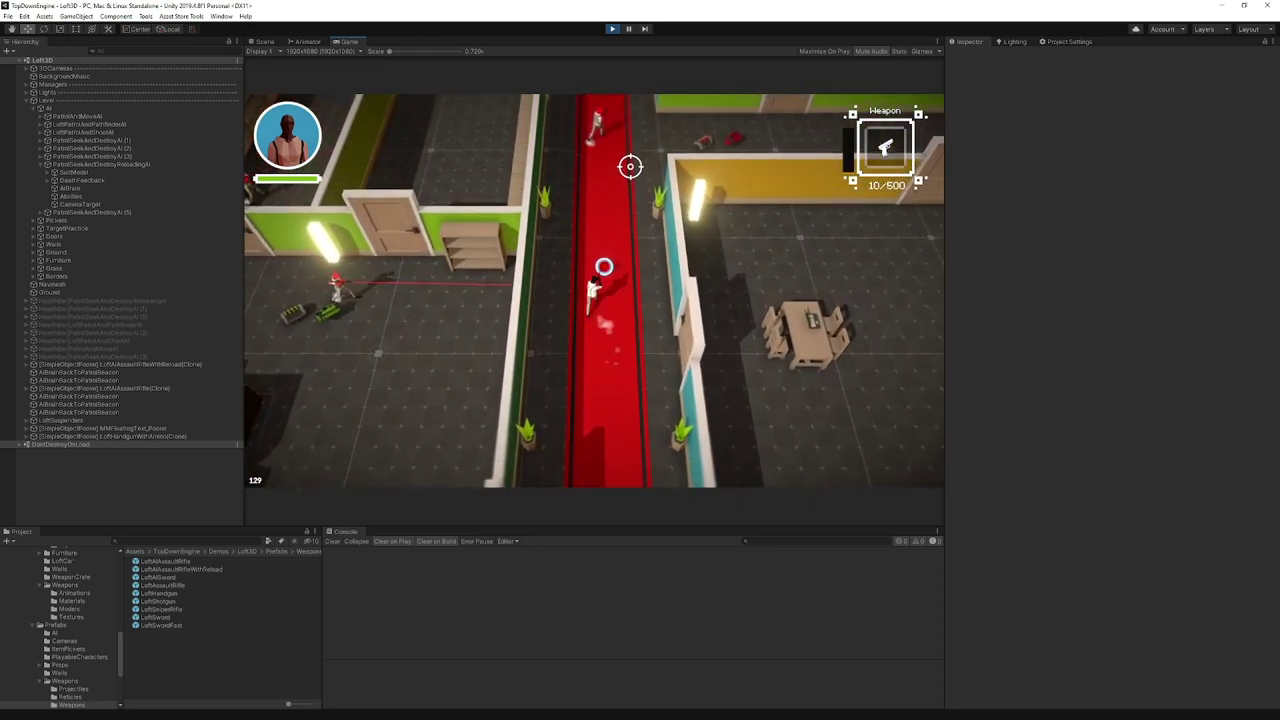
# - Move the character around the enemies in the corridor to demonstrate their shooting and reloading AI, and stop the game
pyautogui.press('s')
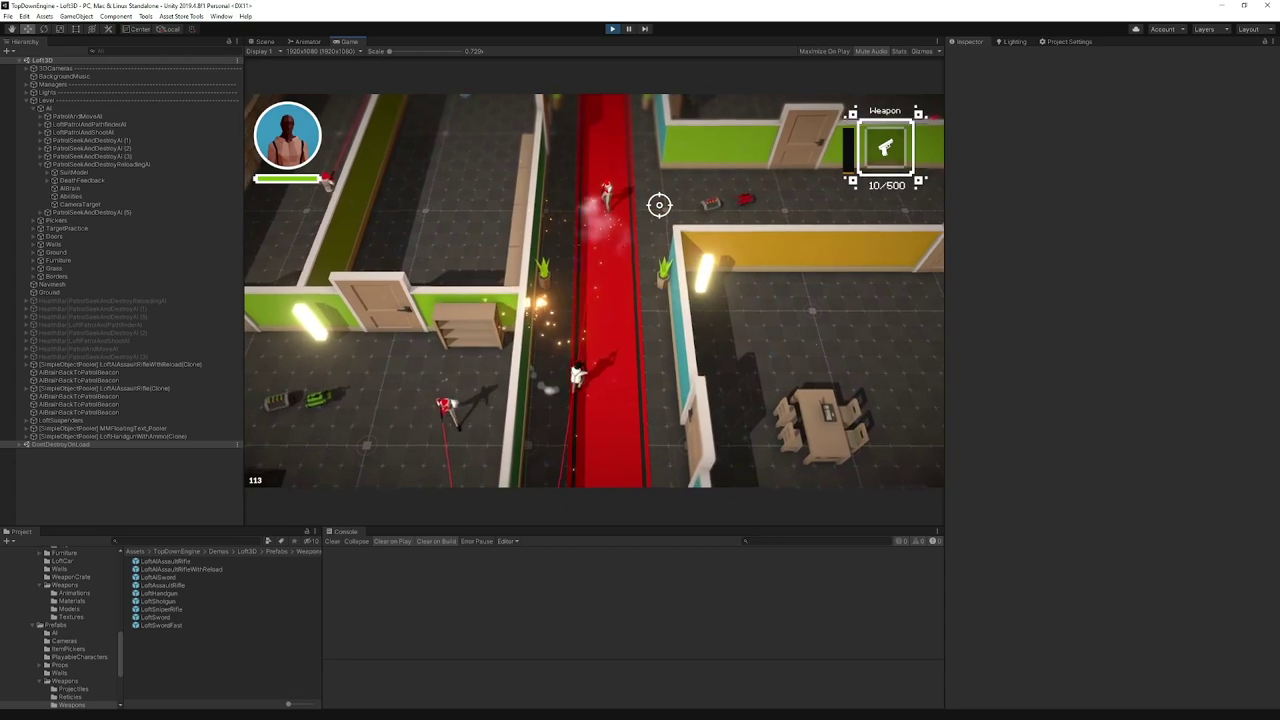
pyautogui.press('d')
pyautogui.press('a')
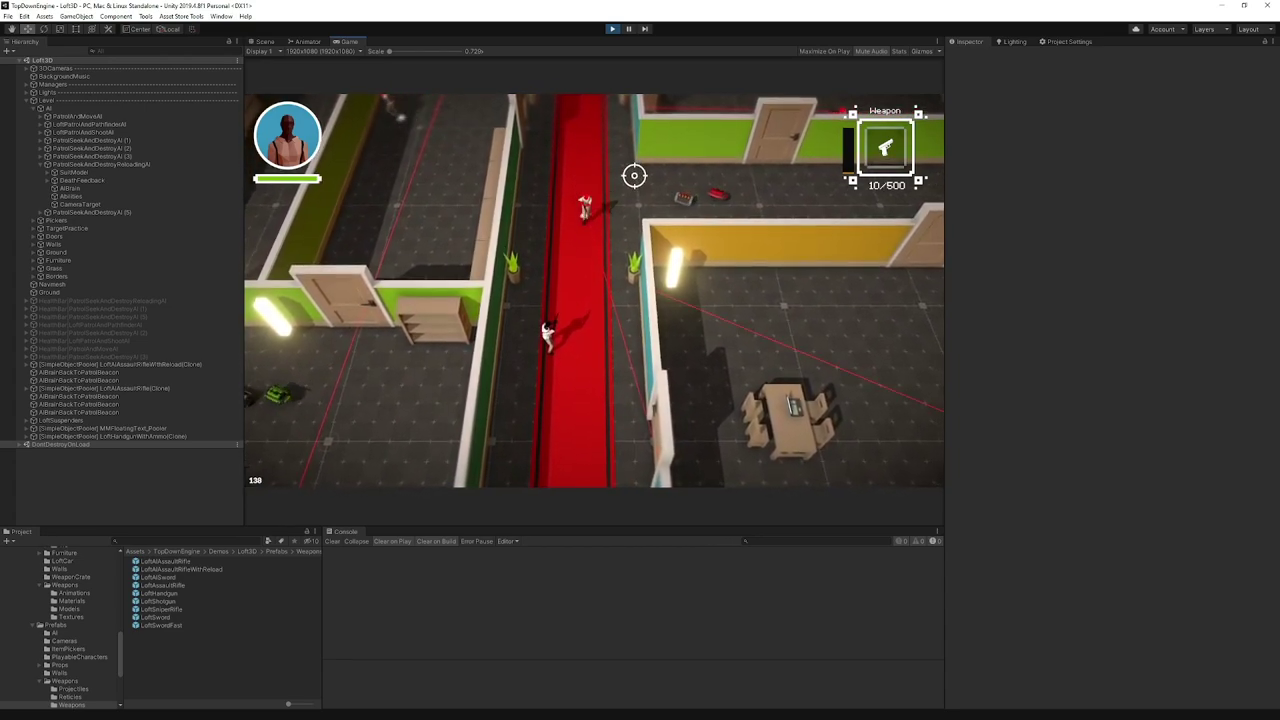
pyautogui.press('s')
pyautogui.press('w')
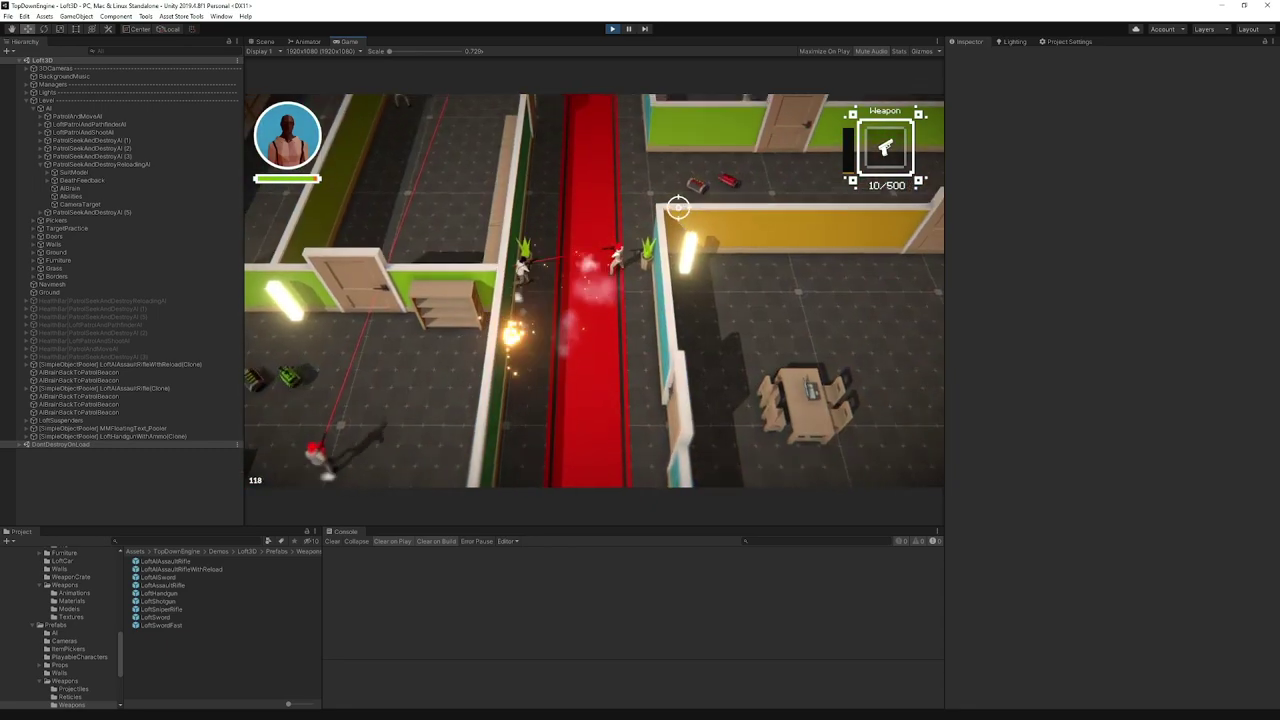
pyautogui.press('w')
pyautogui.press('d')
pyautogui.press('a')
pyautogui.press('s')
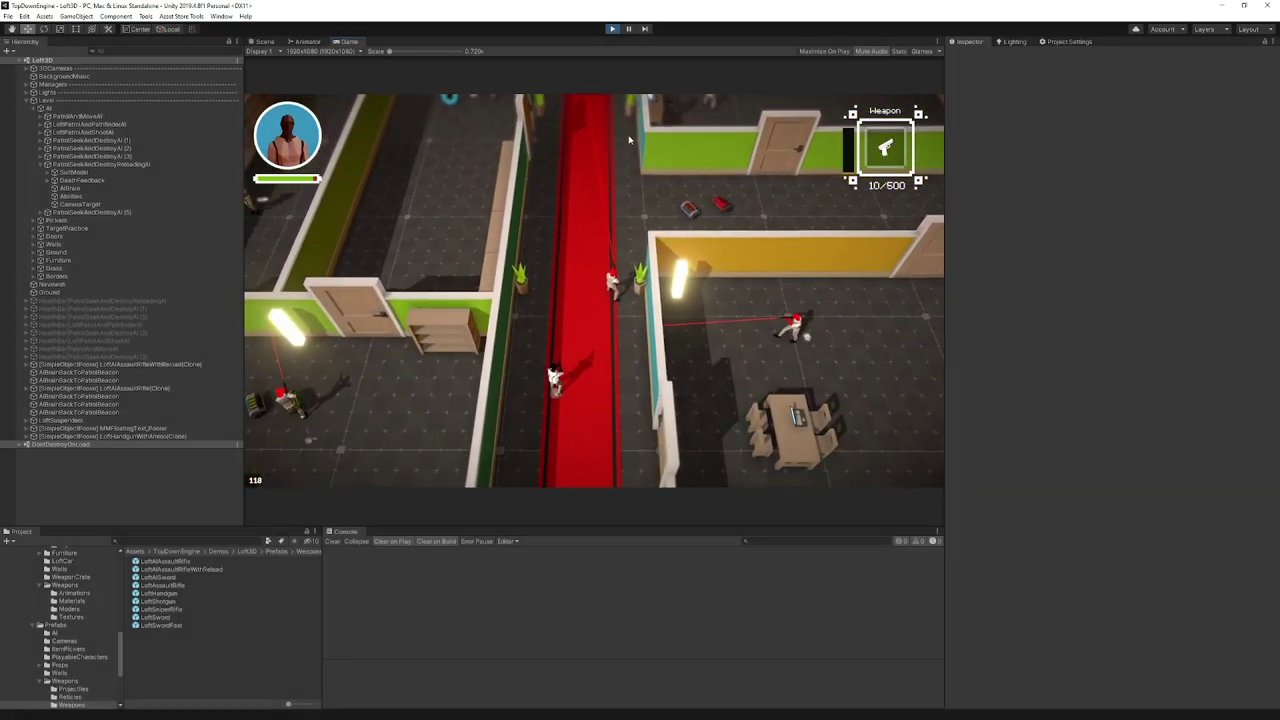
pyautogui.hotkey('ctrl', 'p')
# - Select the AIBrain of the PatrolSeekAndDestroyReloadingAI enemy and collapse its Destroying and Reload states to review the state list
pyautogui.click(600, 197)
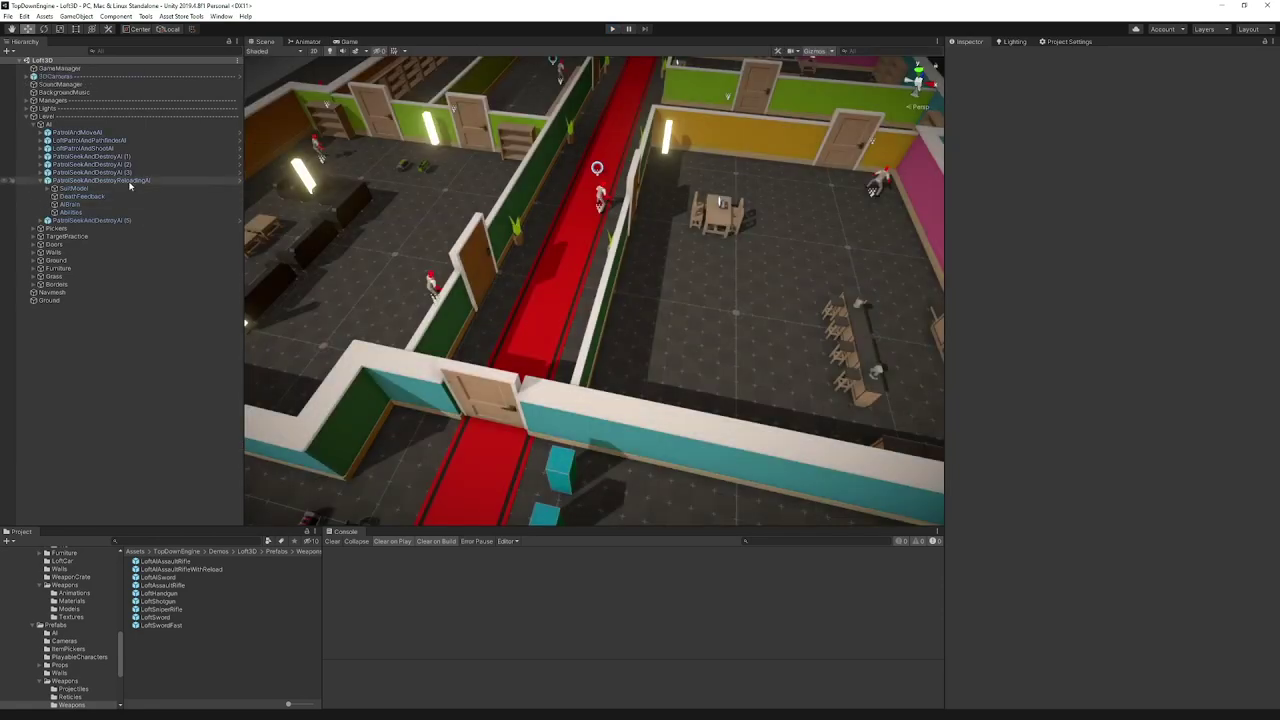
pyautogui.press('f')
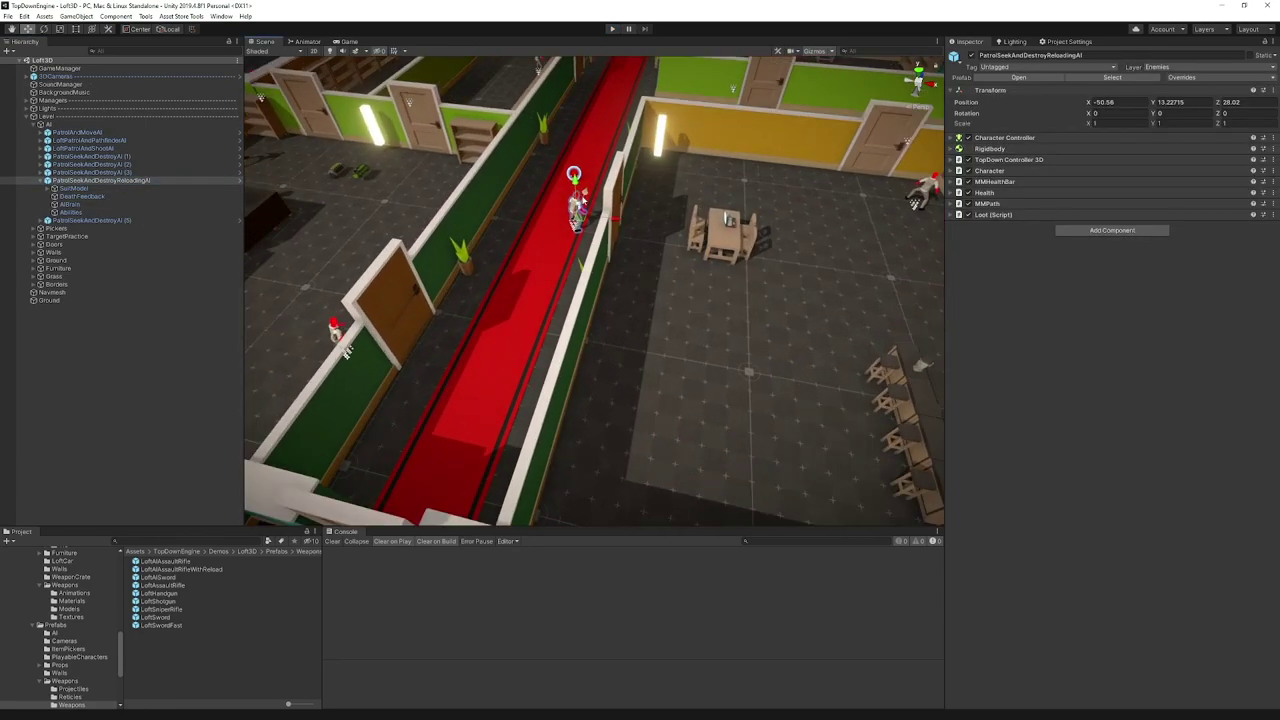
pyautogui.click(95, 206)
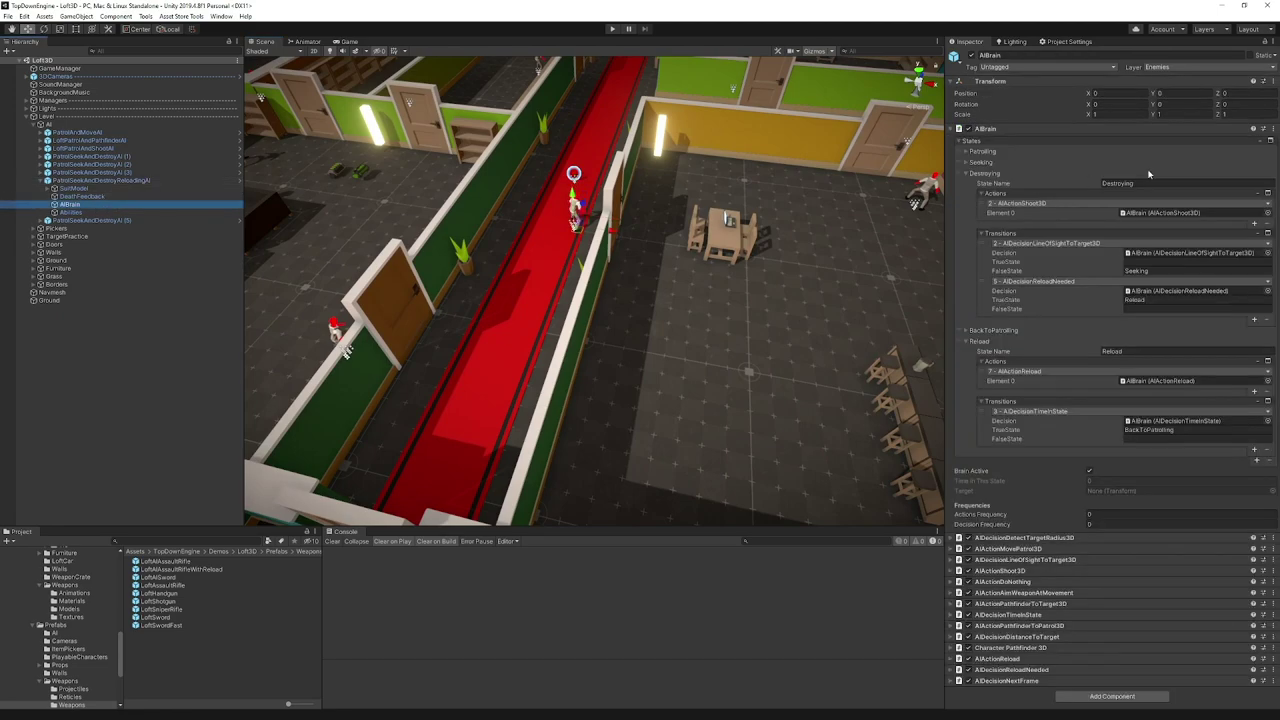
pyautogui.click(985, 174)
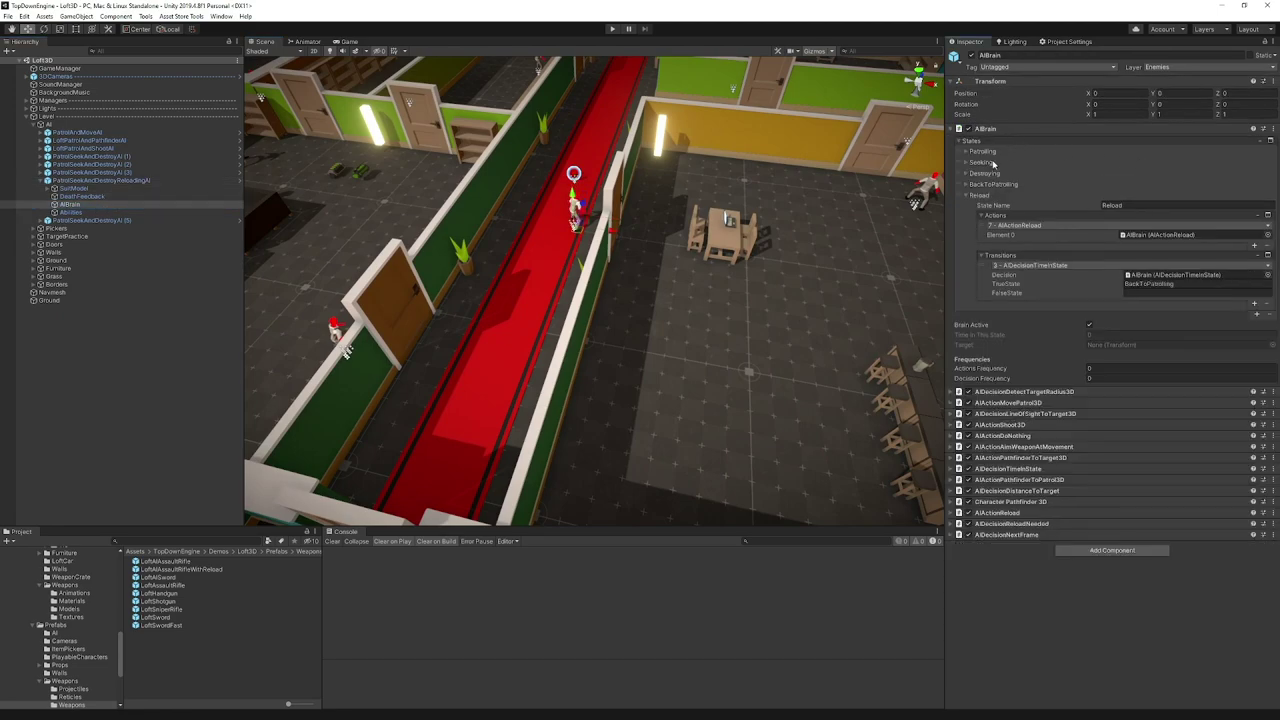
pyautogui.click(983, 195)
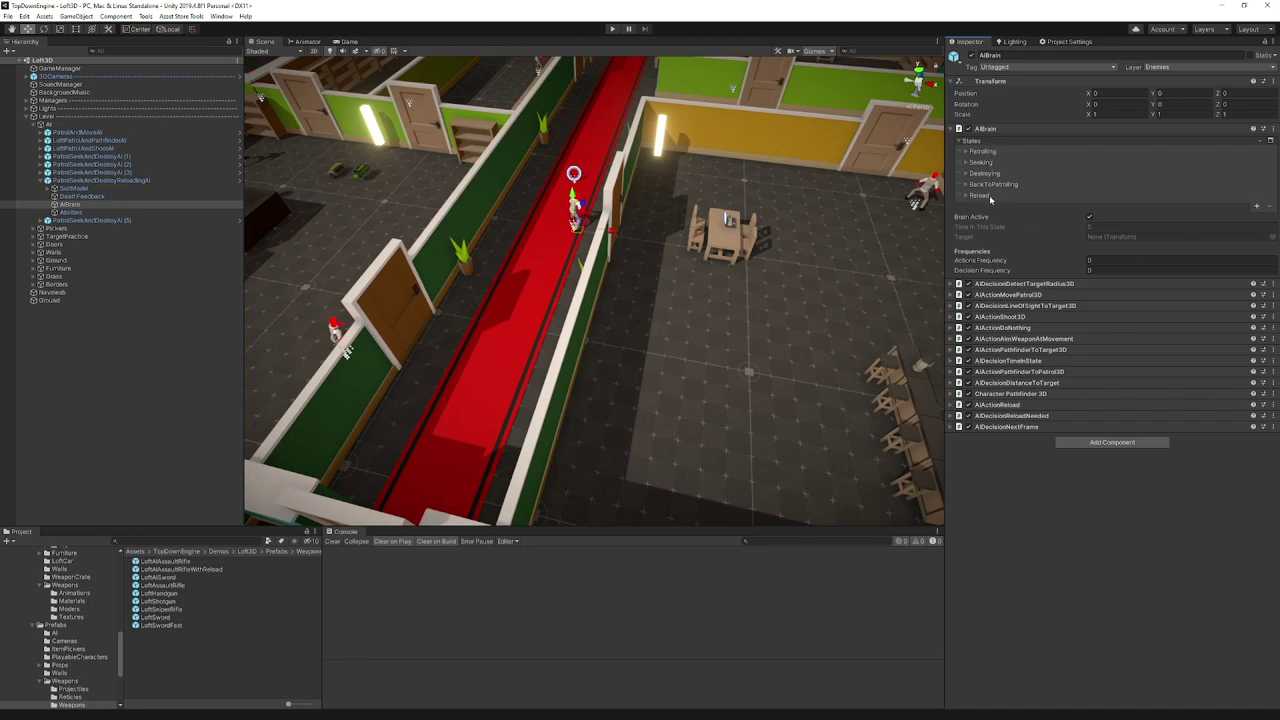
# - Examine the AIBrain's Destroying and Reload states, including the AIDecisionReloadNeeded transition, the AIActionReload action and the BackToPatrolling transition
pyautogui.click(986, 173)
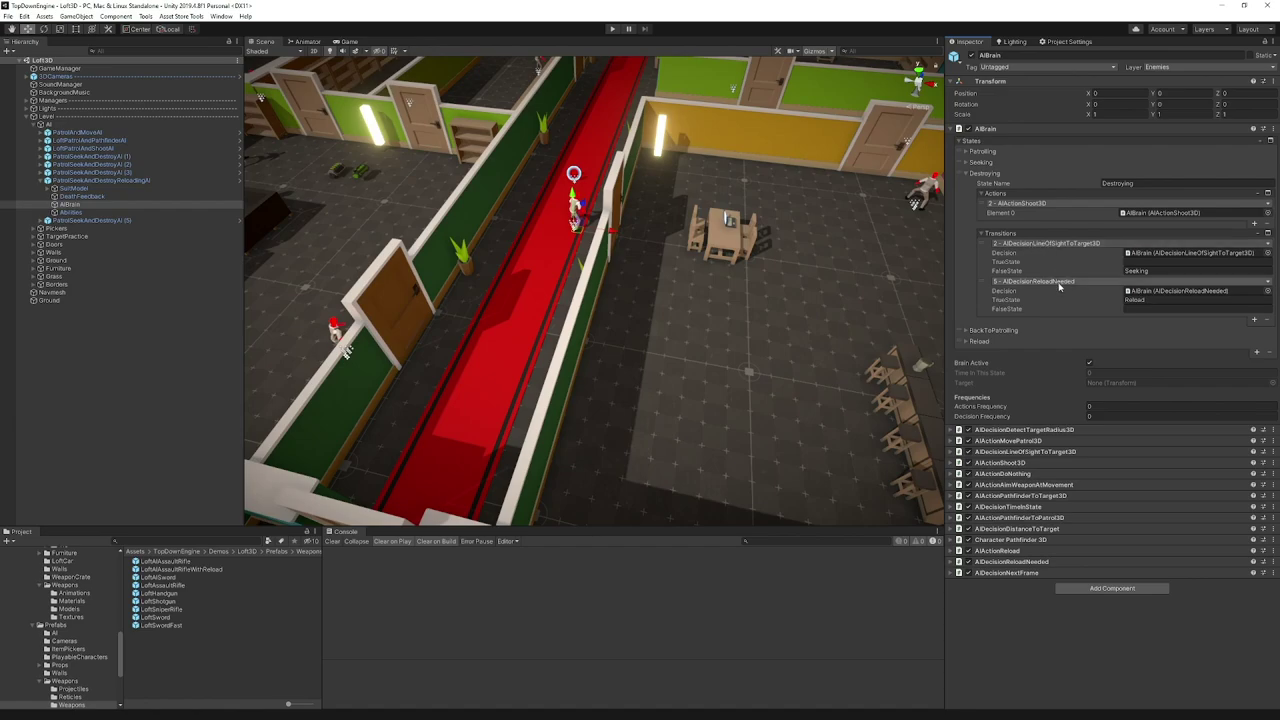
pyautogui.click(1135, 300)
pyautogui.click(980, 342)
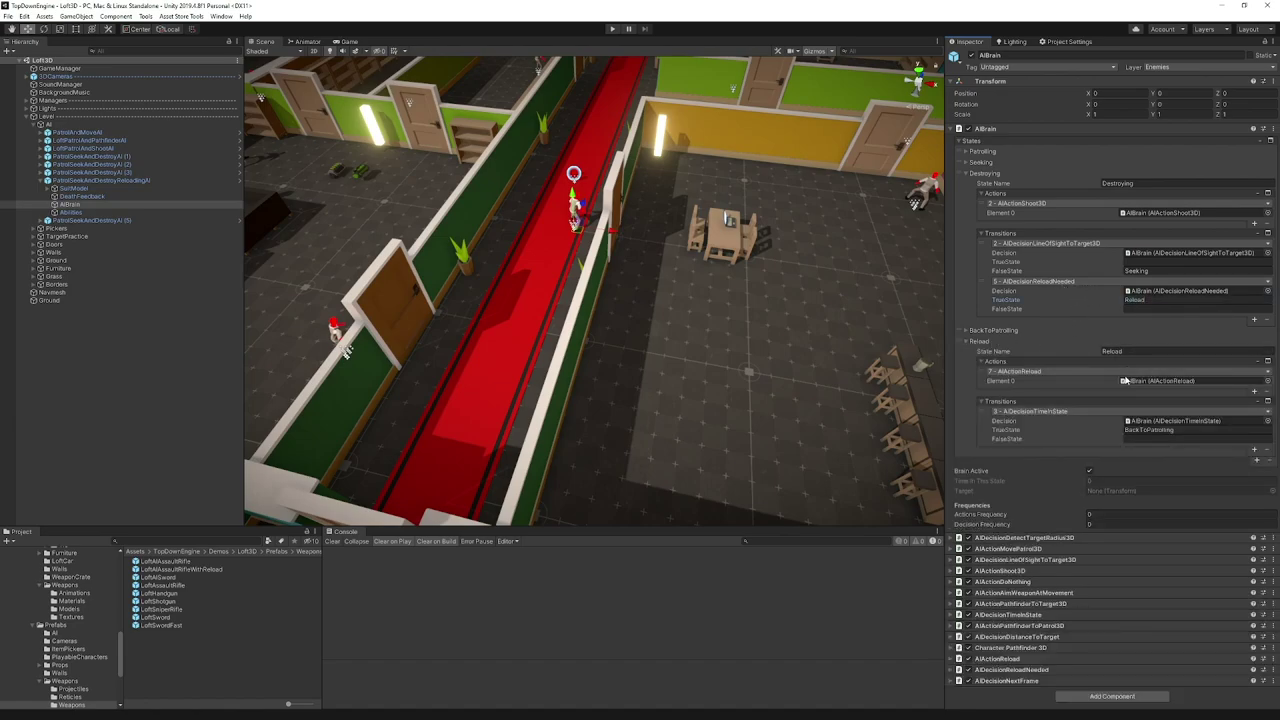
pyautogui.click(1071, 378)
pyautogui.click(1055, 430)
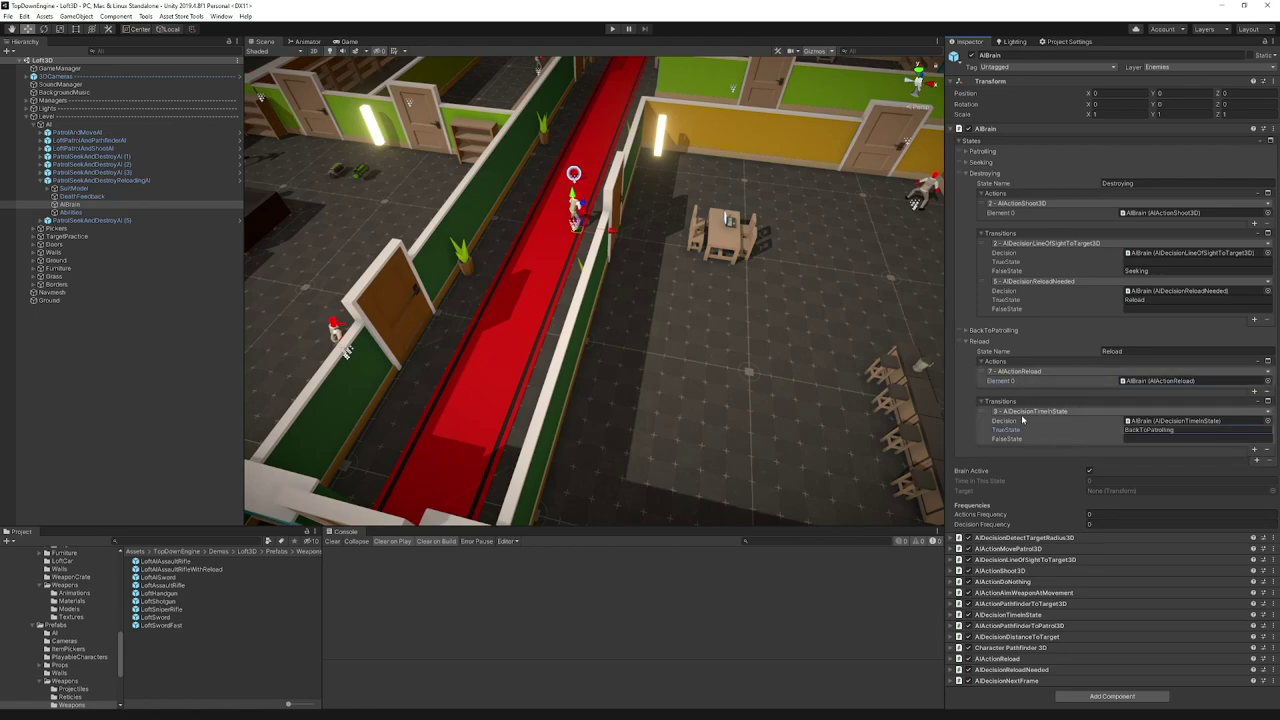
pyautogui.click(1145, 429)
pyautogui.moveTo(683, 175); pyautogui.dragTo(731, 331, button='middle')
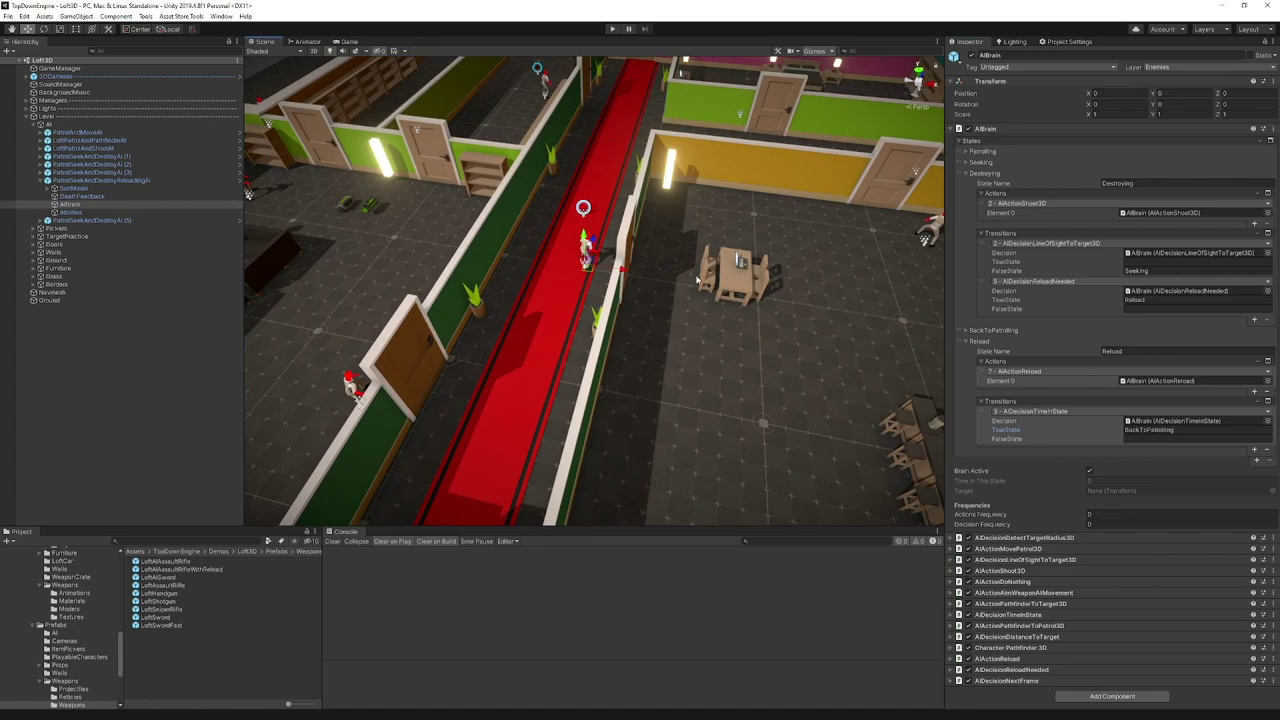
# - Review the PatrolSeekAndDestroyReloadingAI enemy in the hierarchy and inspect the Magazine settings of the LoftAIAssaultRifleWithReload prefab
pyautogui.click(347, 42)
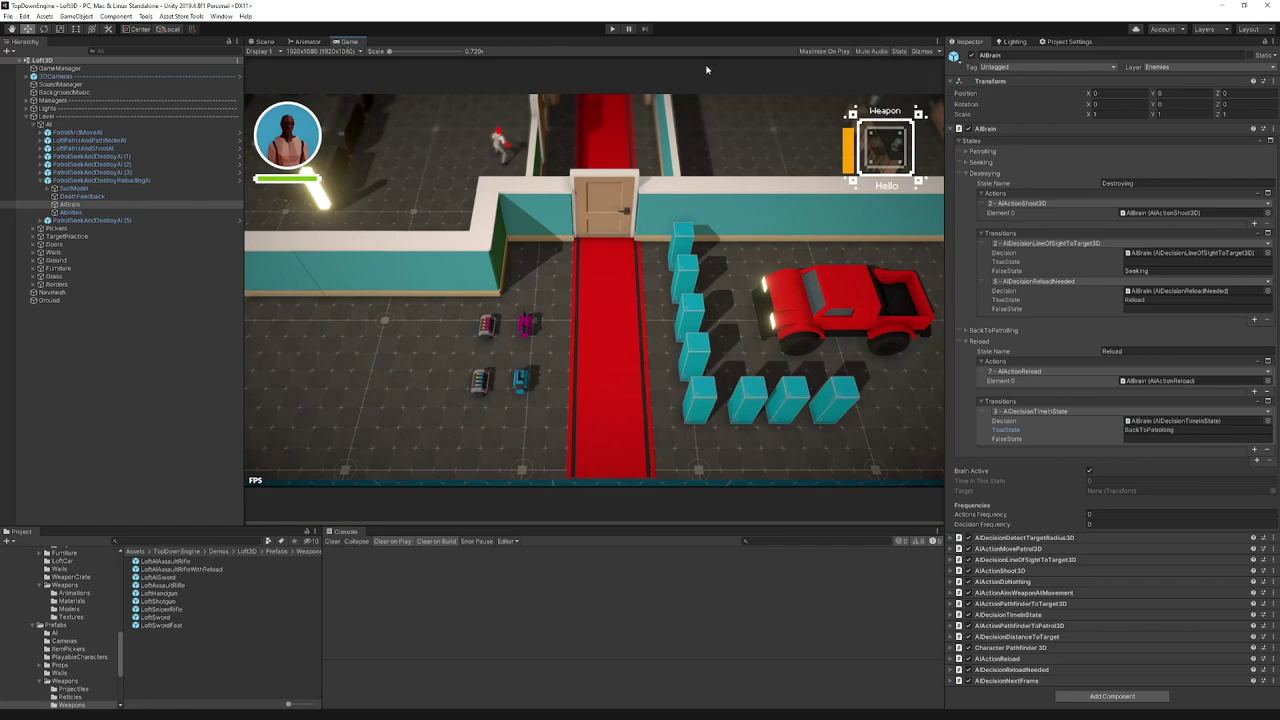
pyautogui.click(123, 181)
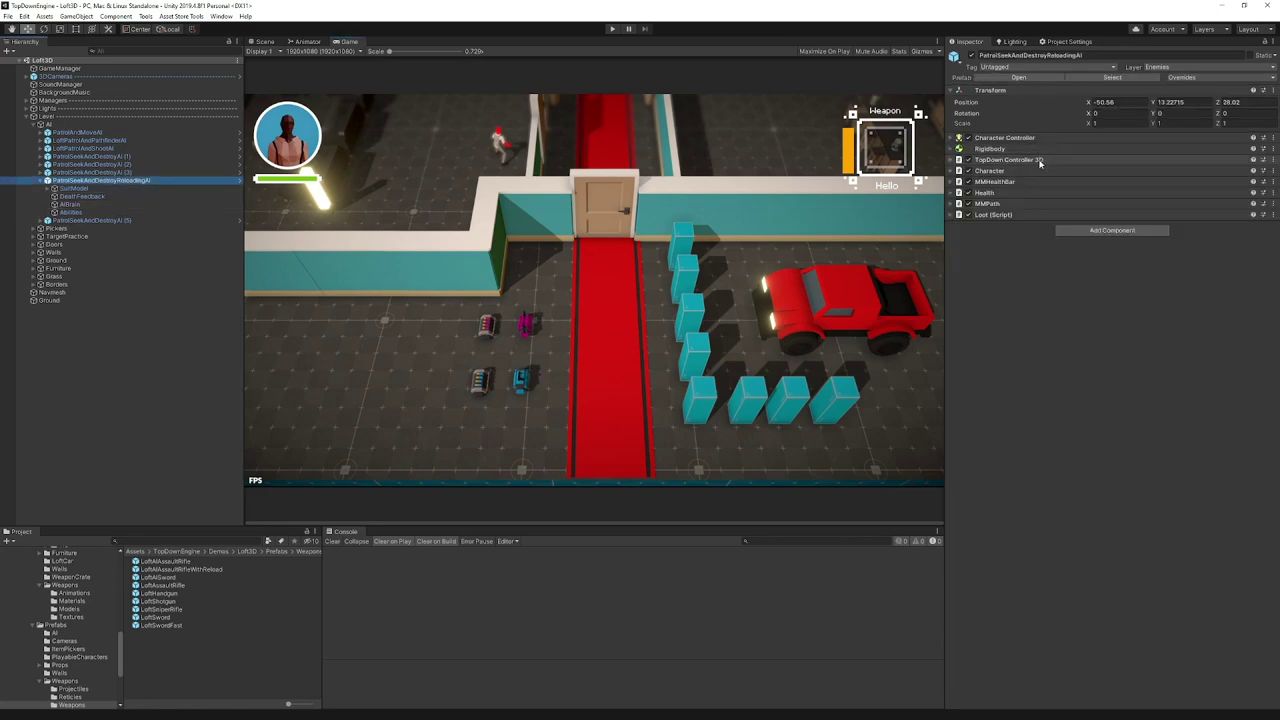
pyautogui.click(99, 212)
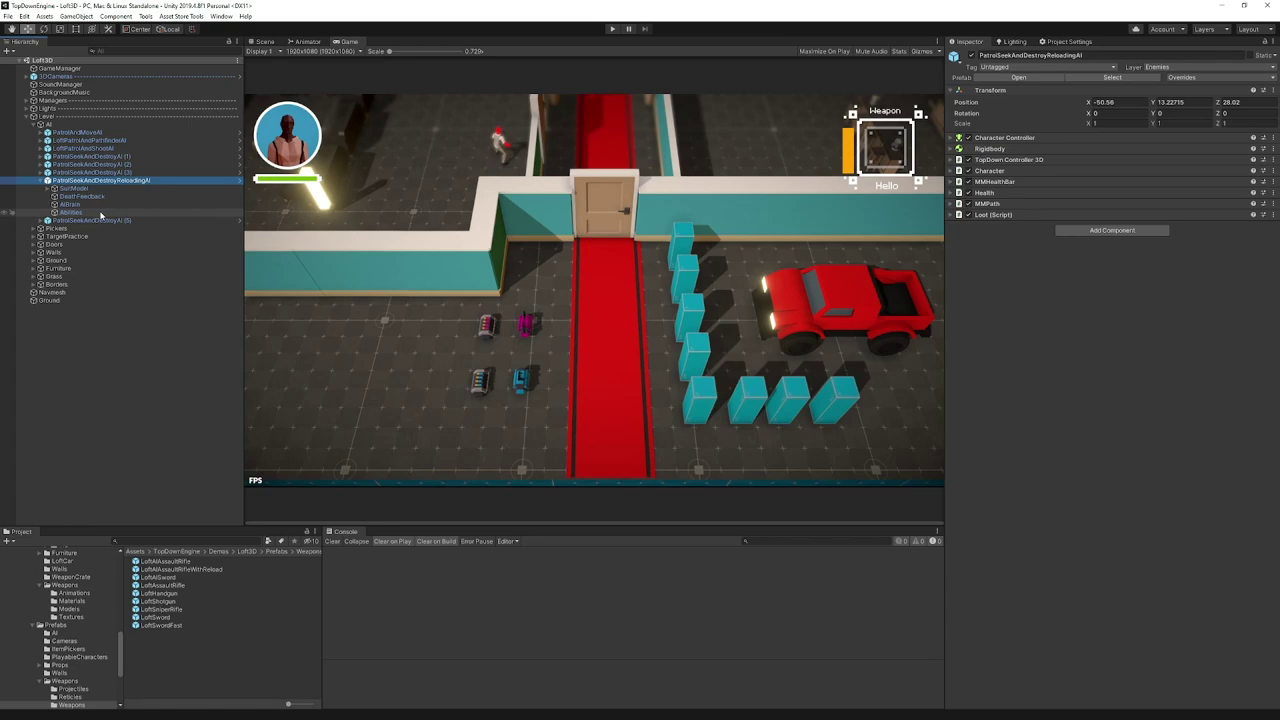
pyautogui.click(1130, 260)
pyautogui.click(174, 568)
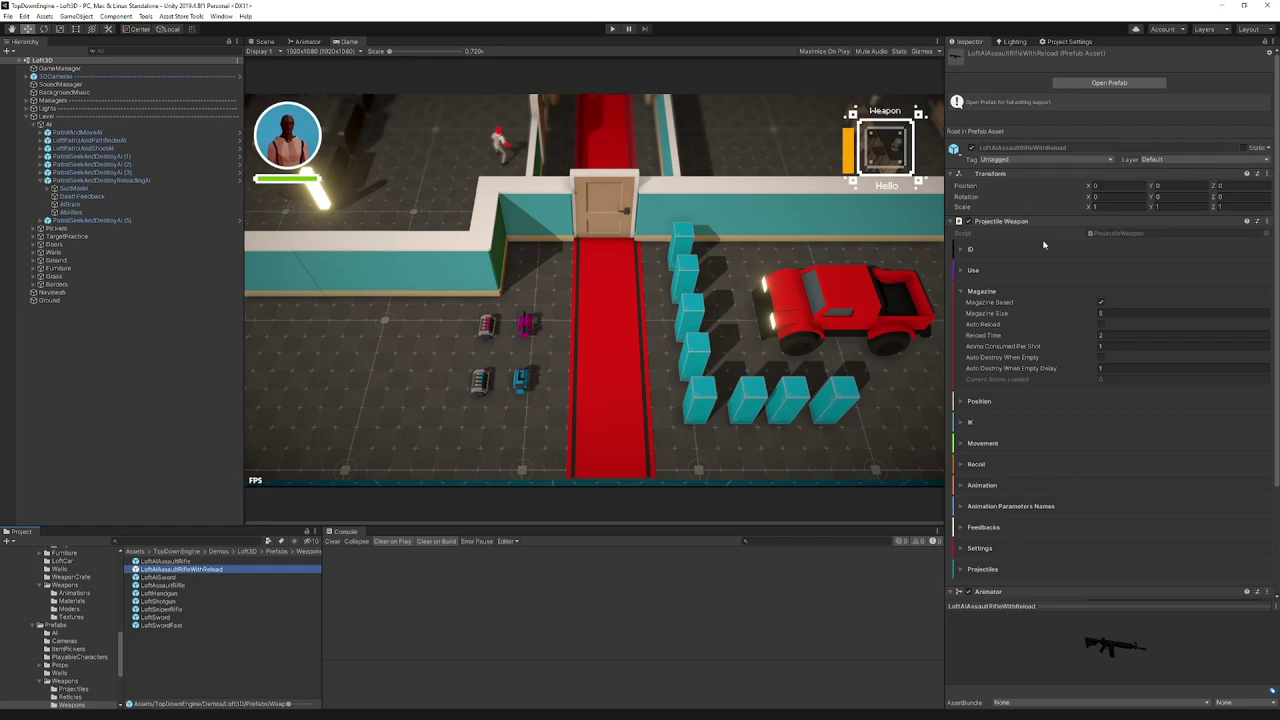
# - Open the LoftAIAssaultRifleWithReload prefab for editing and examine the feedbacks on its ShootFeedback object
pyautogui.click(1060, 82)
pyautogui.click(62, 81)
pyautogui.click(66, 89)
pyautogui.click(986, 191)
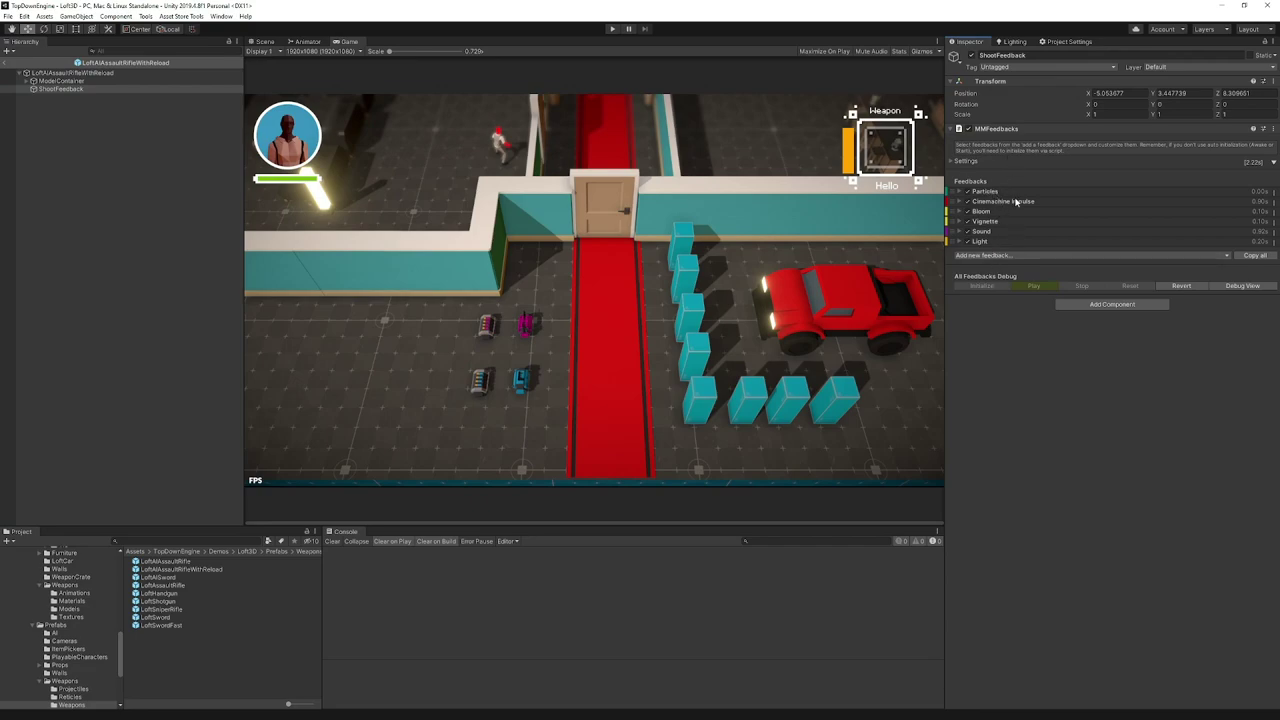
# - Add an empty child object named ReloadFeedback to the LoftAIAssaultRifleWithReload prefab root
pyautogui.click(61, 74)
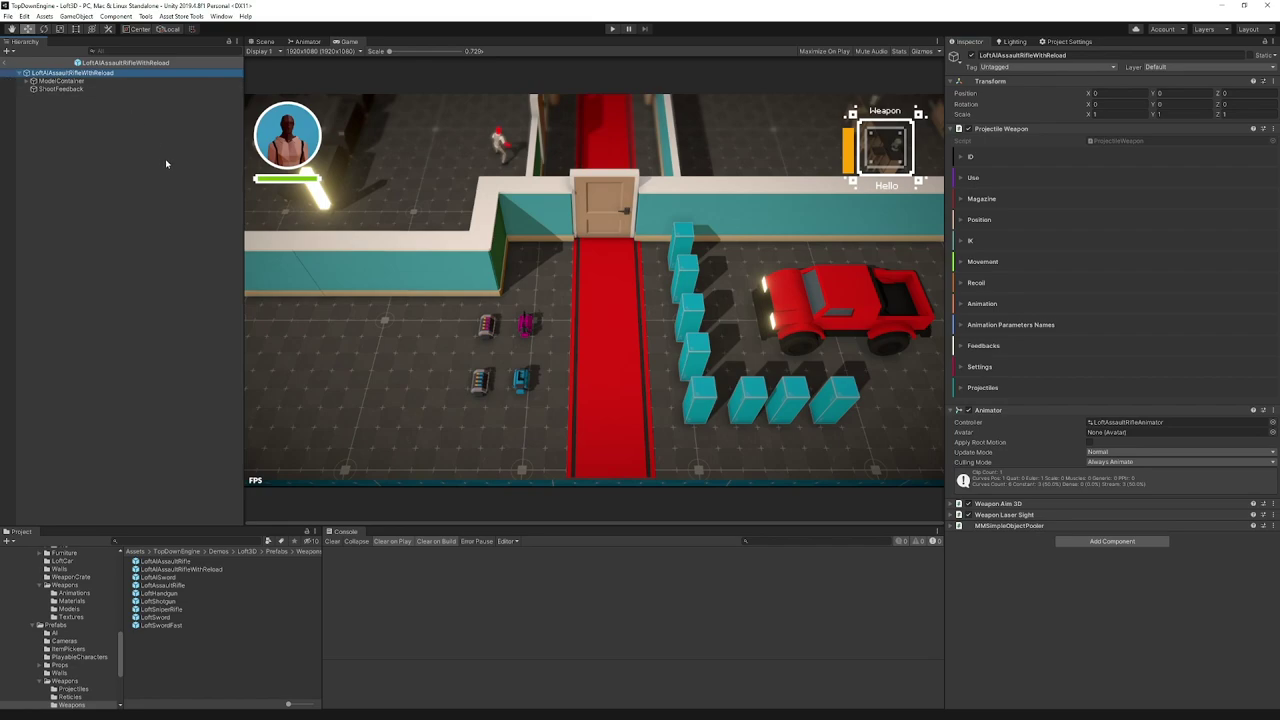
pyautogui.click(77, 16)
pyautogui.click(90, 41)
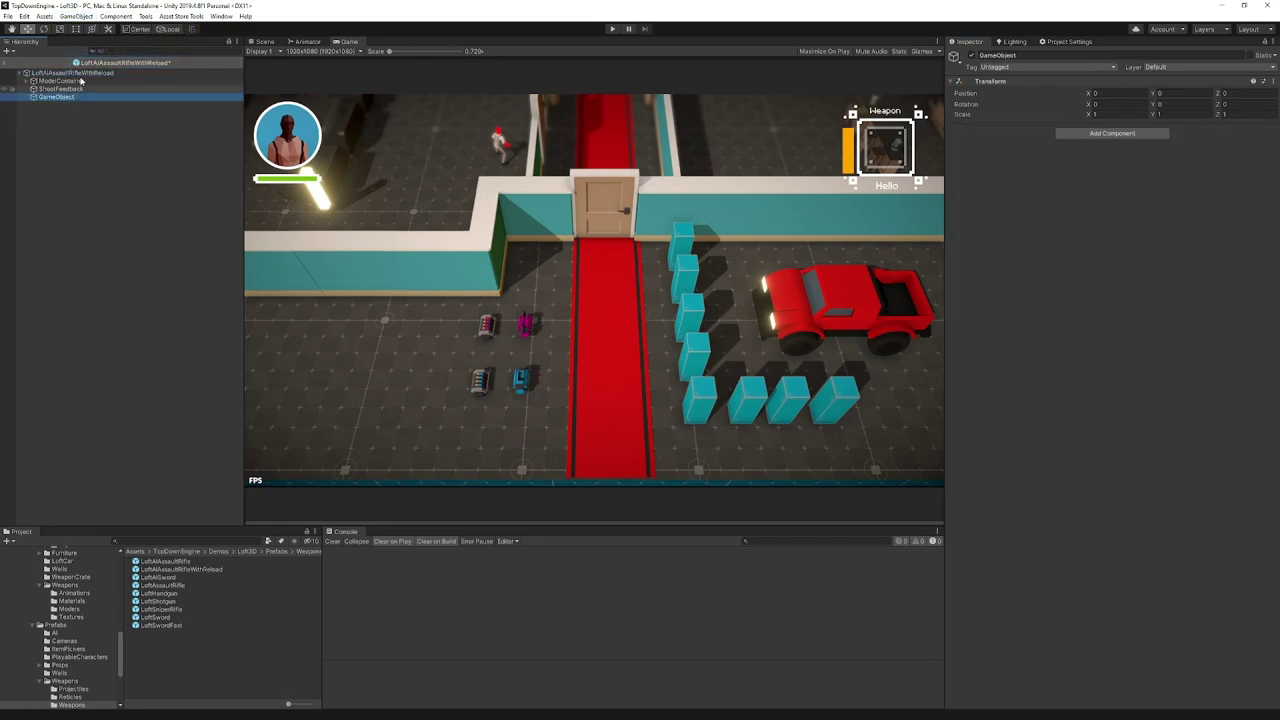
pyautogui.click(50, 99)
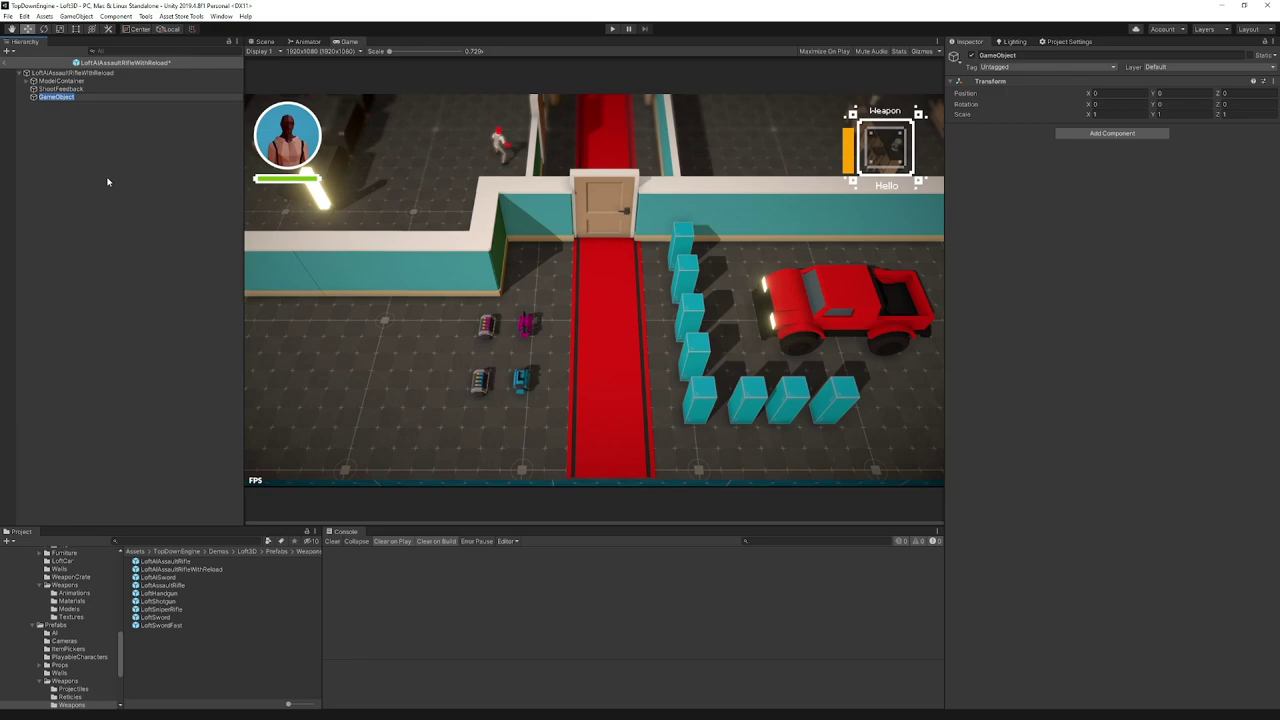
pyautogui.write('ReloadFeedback')
pyautogui.press('Return')
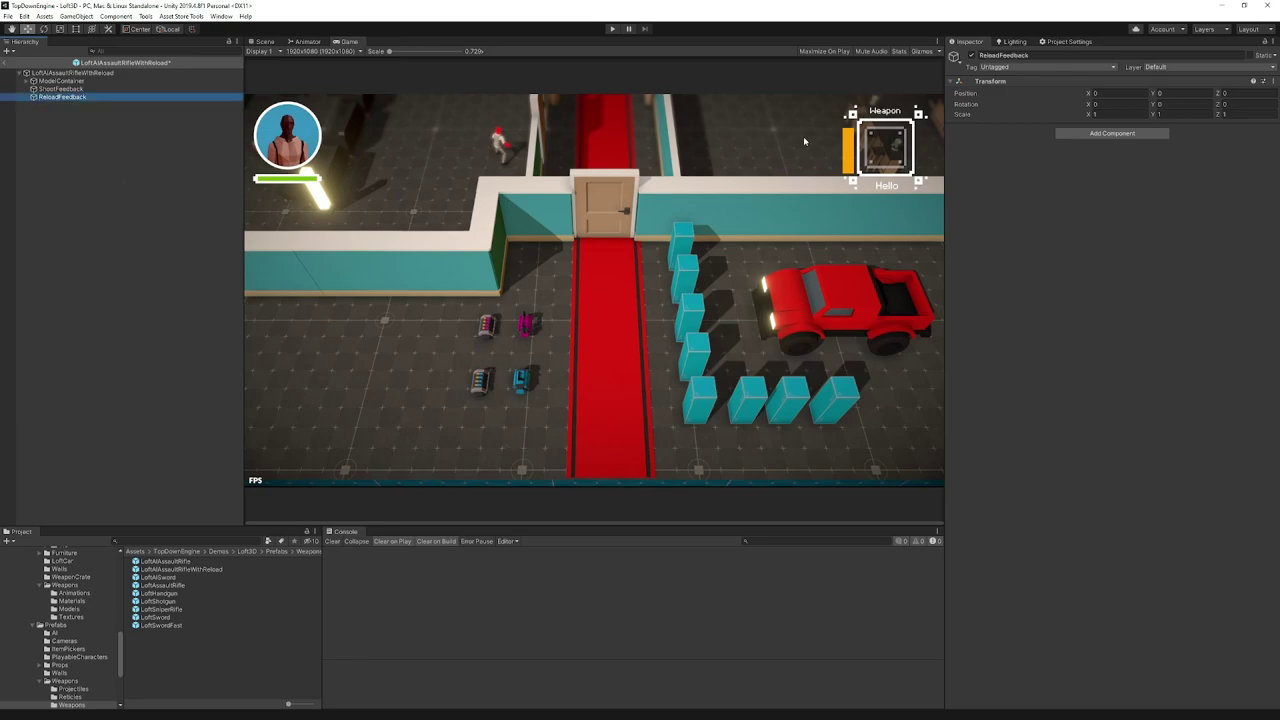
# - Add an MMFeedbacks component to ReloadFeedback and give it an MMSoundManager Sound feedback
pyautogui.click(1112, 133)
pyautogui.click(1099, 177)
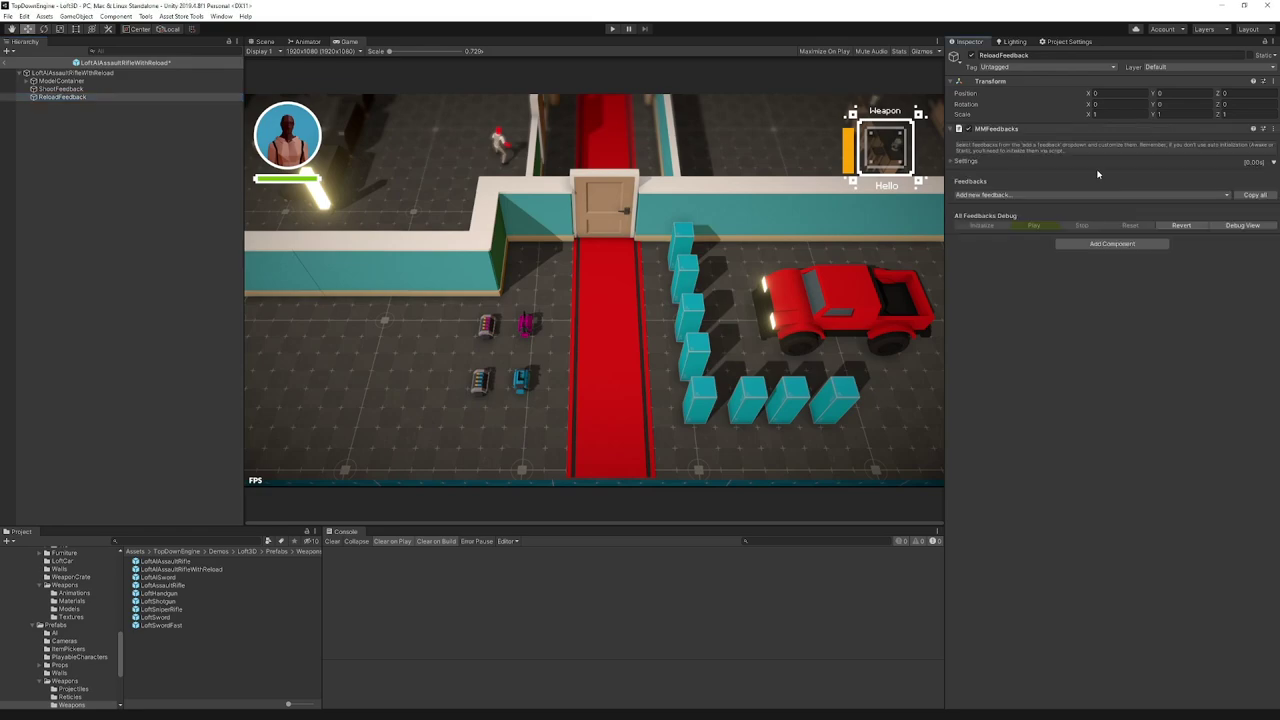
pyautogui.click(1022, 195)
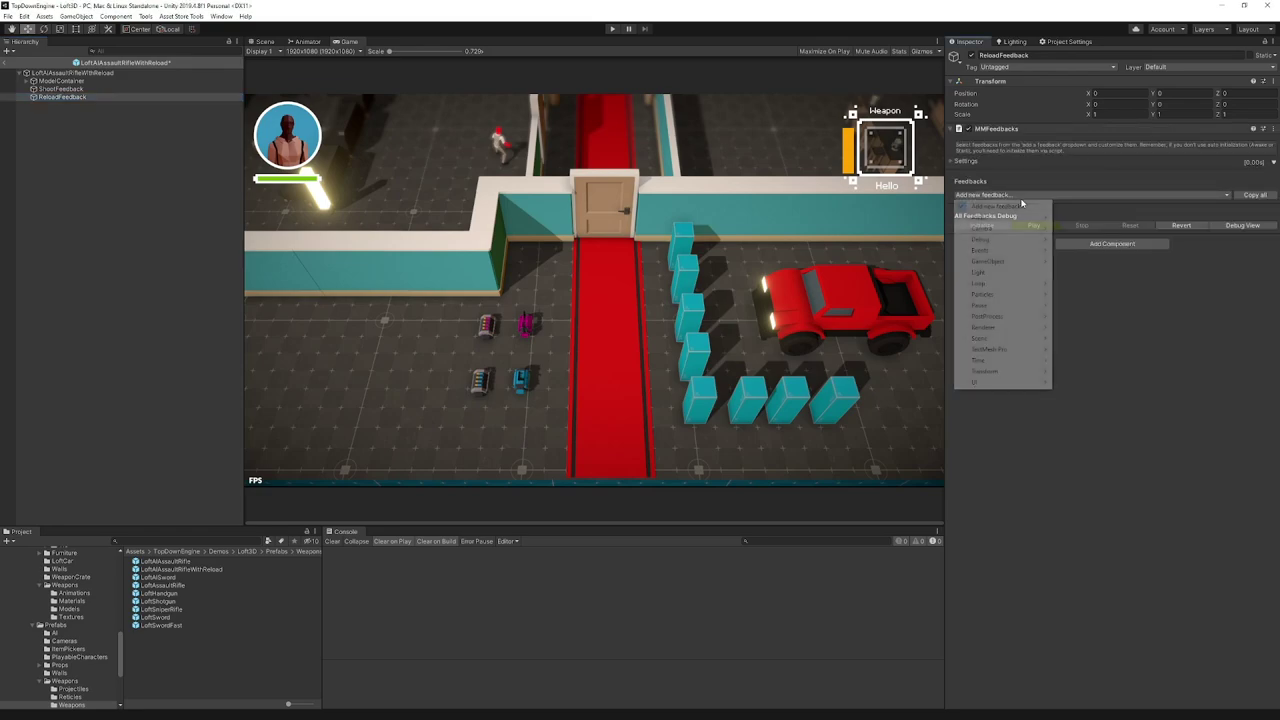
pyautogui.moveTo(1001, 220)
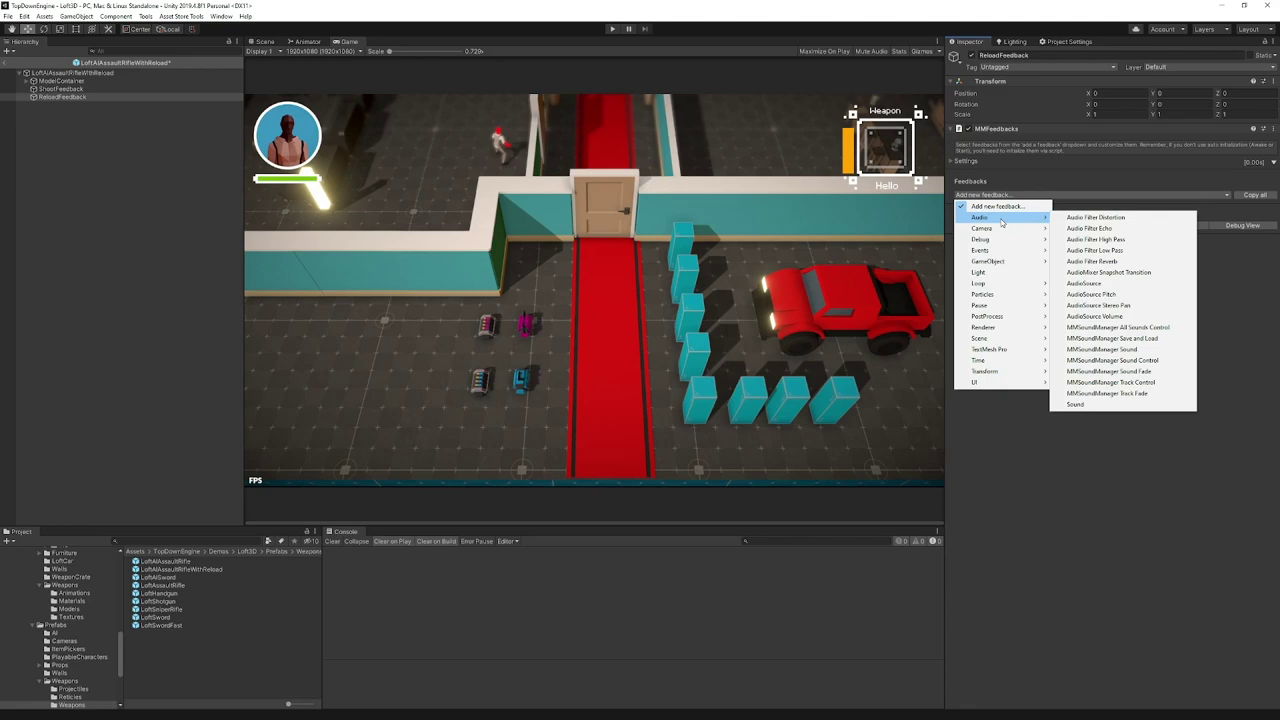
pyautogui.click(1115, 352)
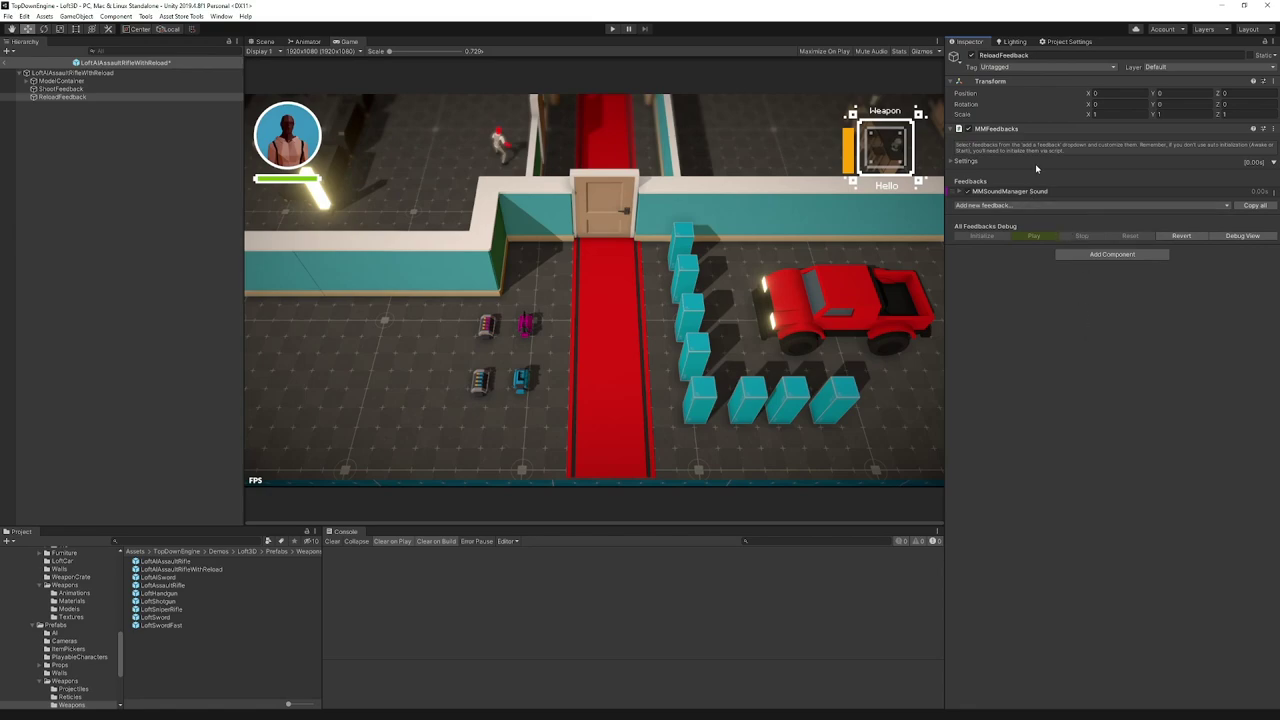
# - Assign the ColonelReload audio clip as the Sfx of ReloadFeedback's MMSoundManager Sound feedback
pyautogui.click(1040, 193)
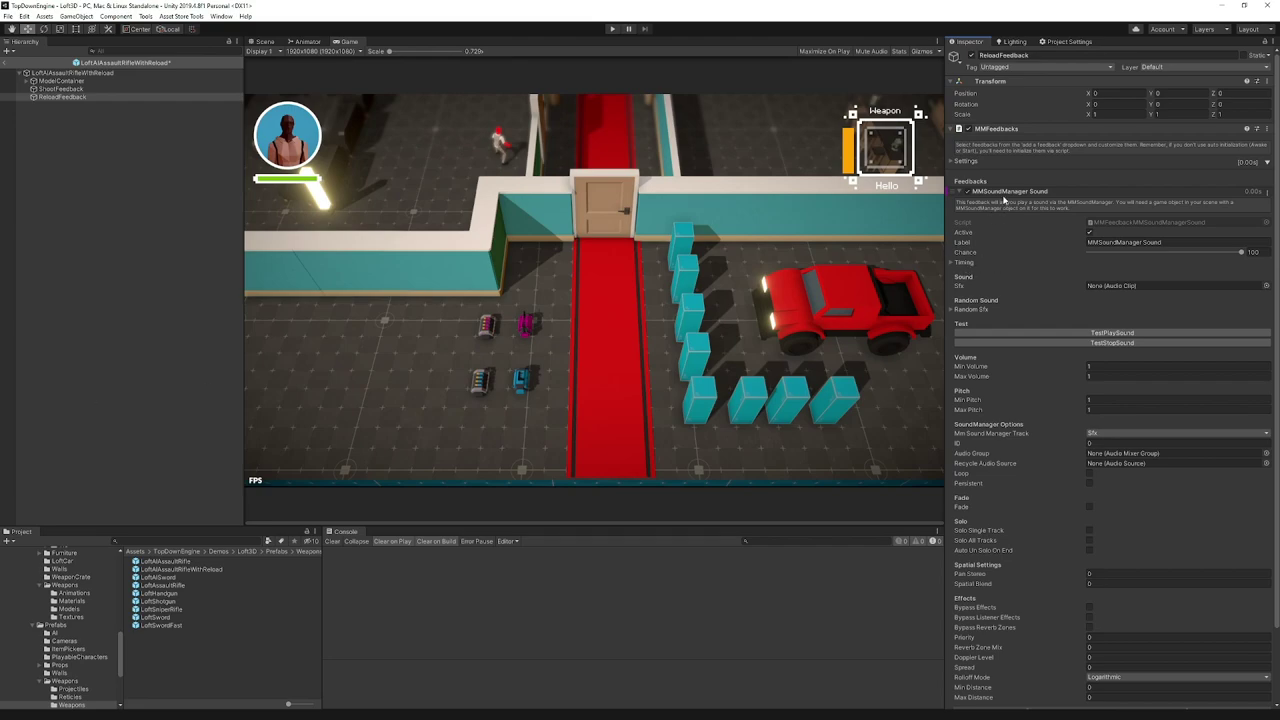
pyautogui.click(1007, 193)
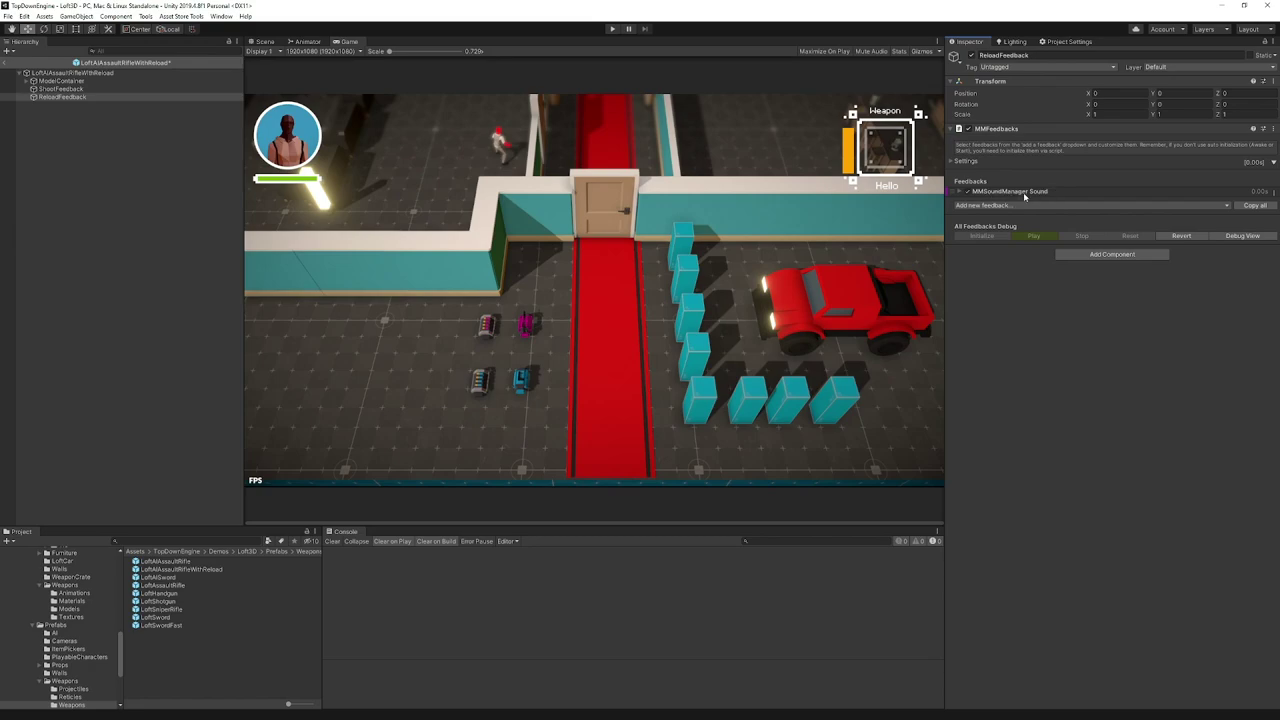
pyautogui.click(1054, 191)
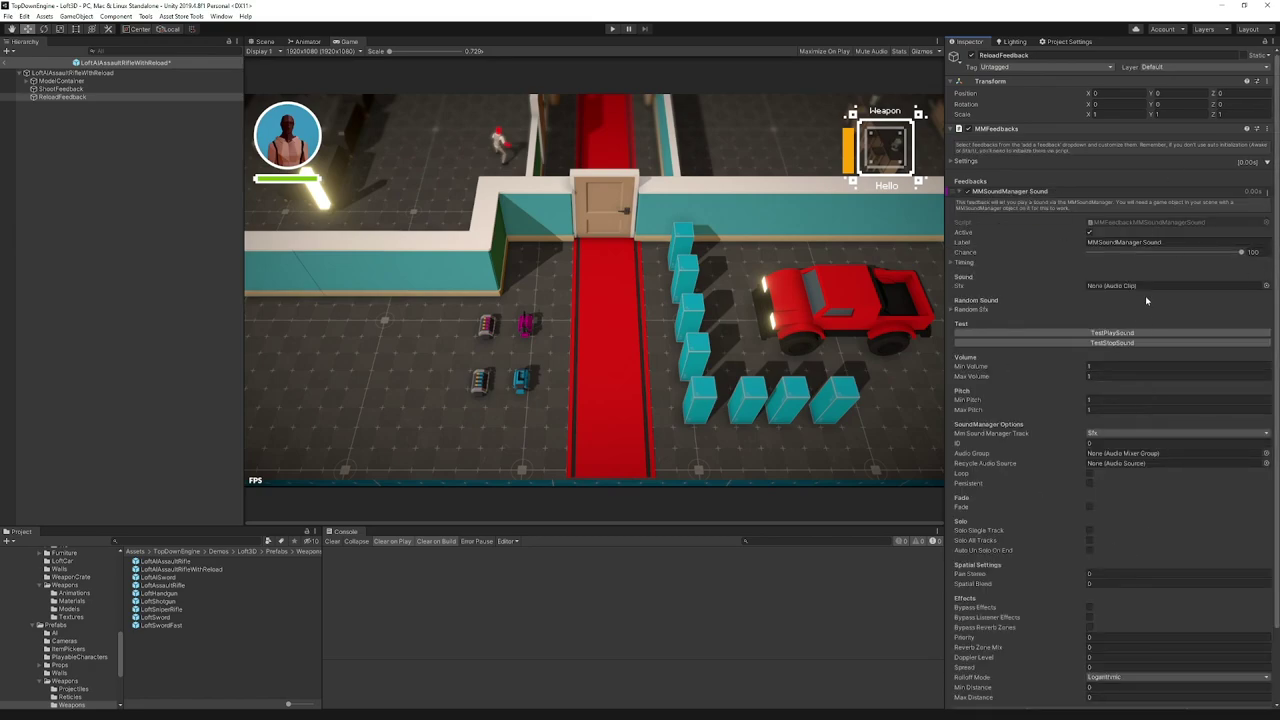
pyautogui.click(1266, 286)
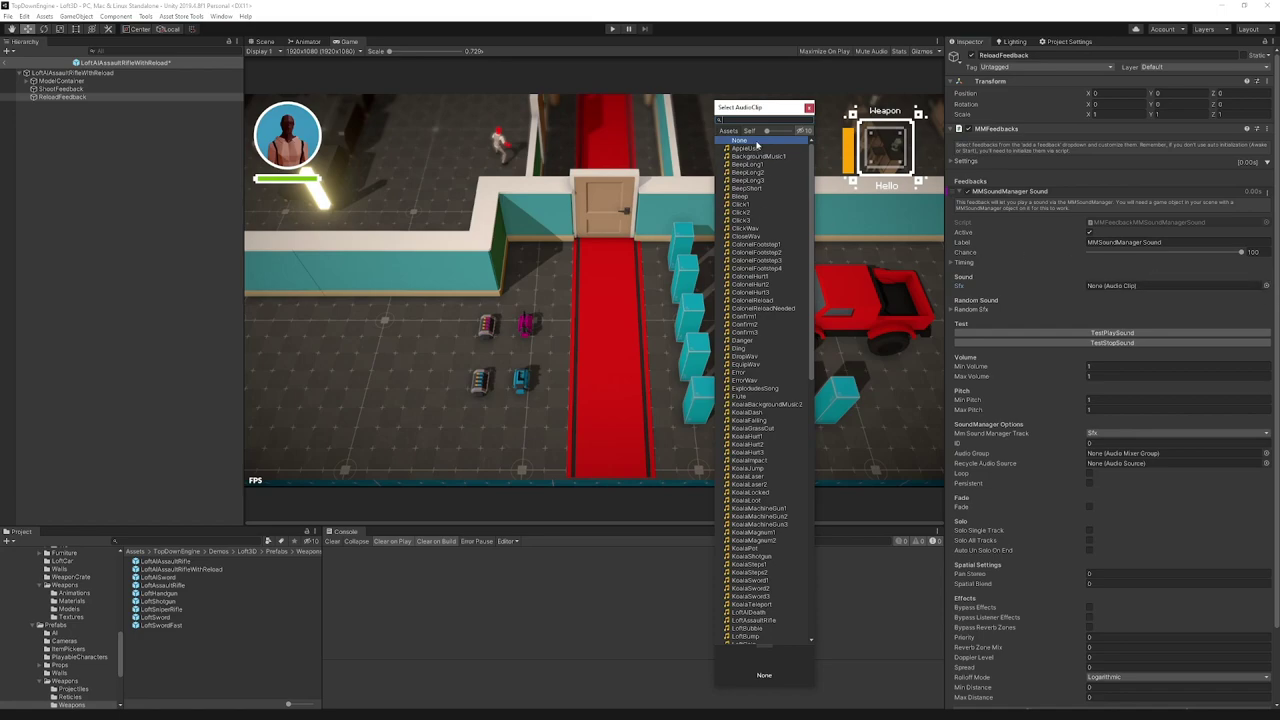
pyautogui.write('reload')
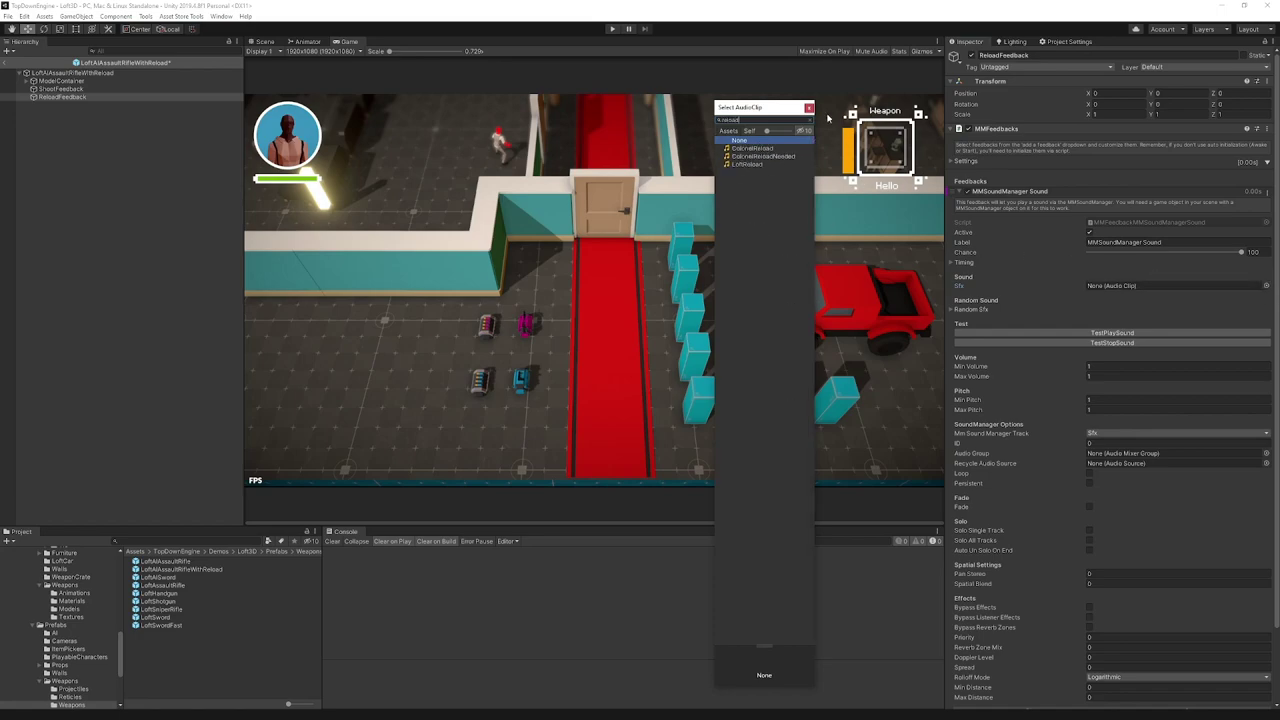
pyautogui.click(764, 149)
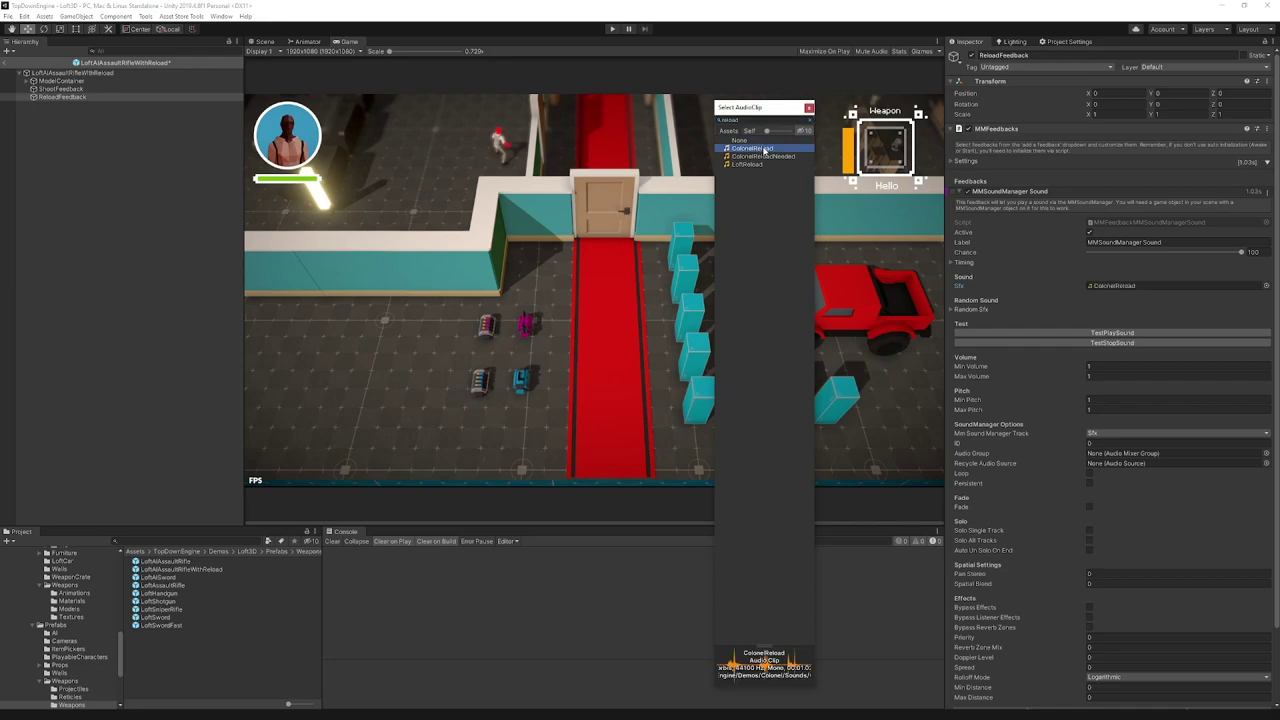
pyautogui.click(764, 149)
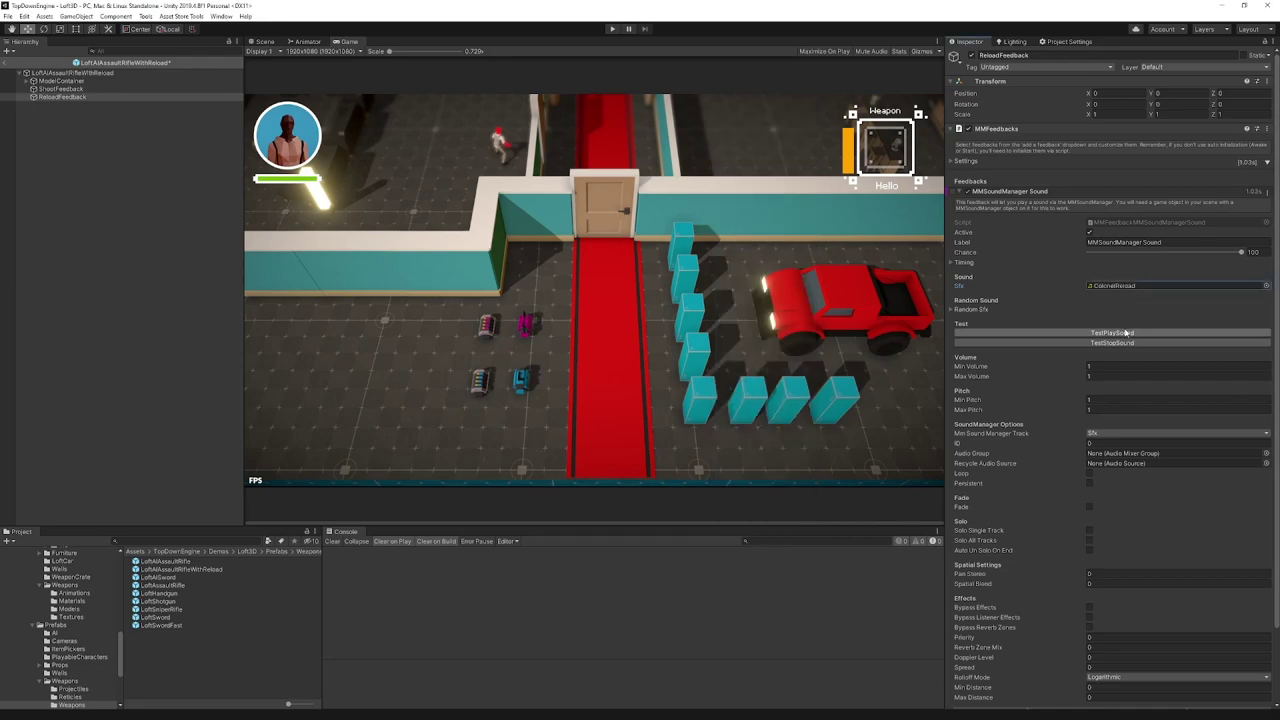
# - Test-play the reload sound and look over the remaining MMSoundManager Sound settings, then collapse the feedback
pyautogui.click(1124, 335)
pyautogui.scroll(-3, 1043, 318)
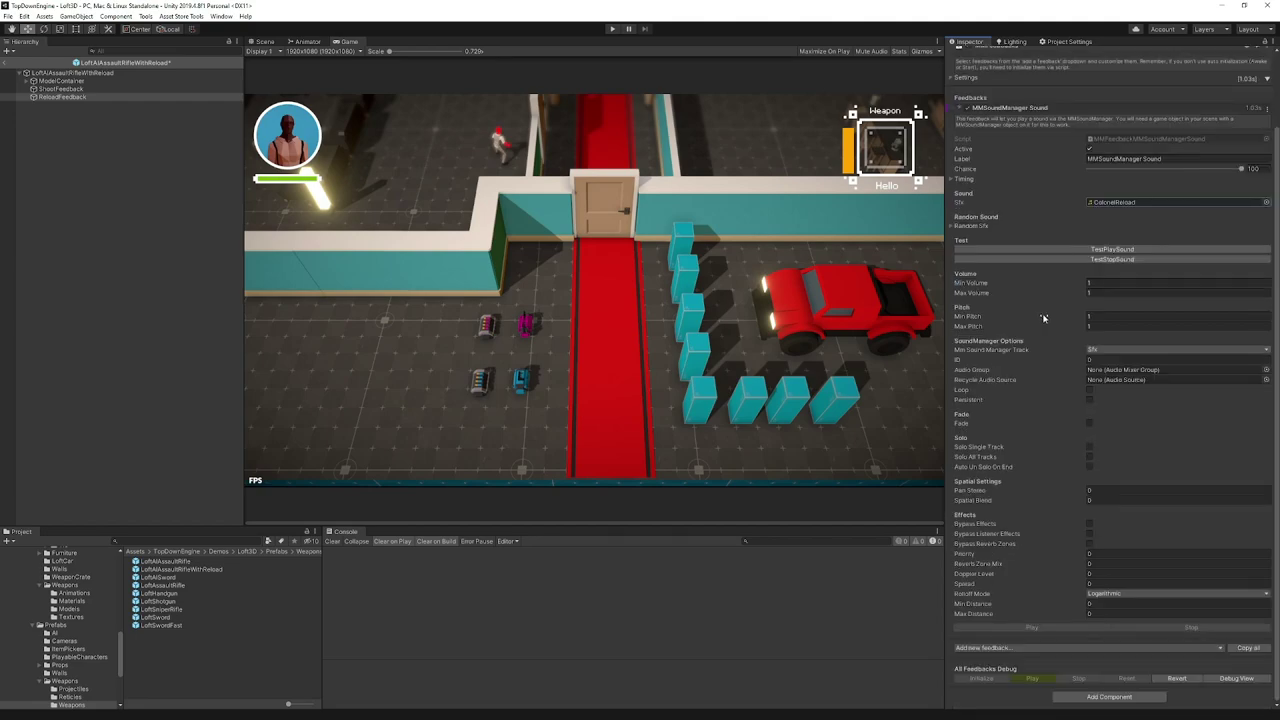
pyautogui.scroll(3, 1060, 283)
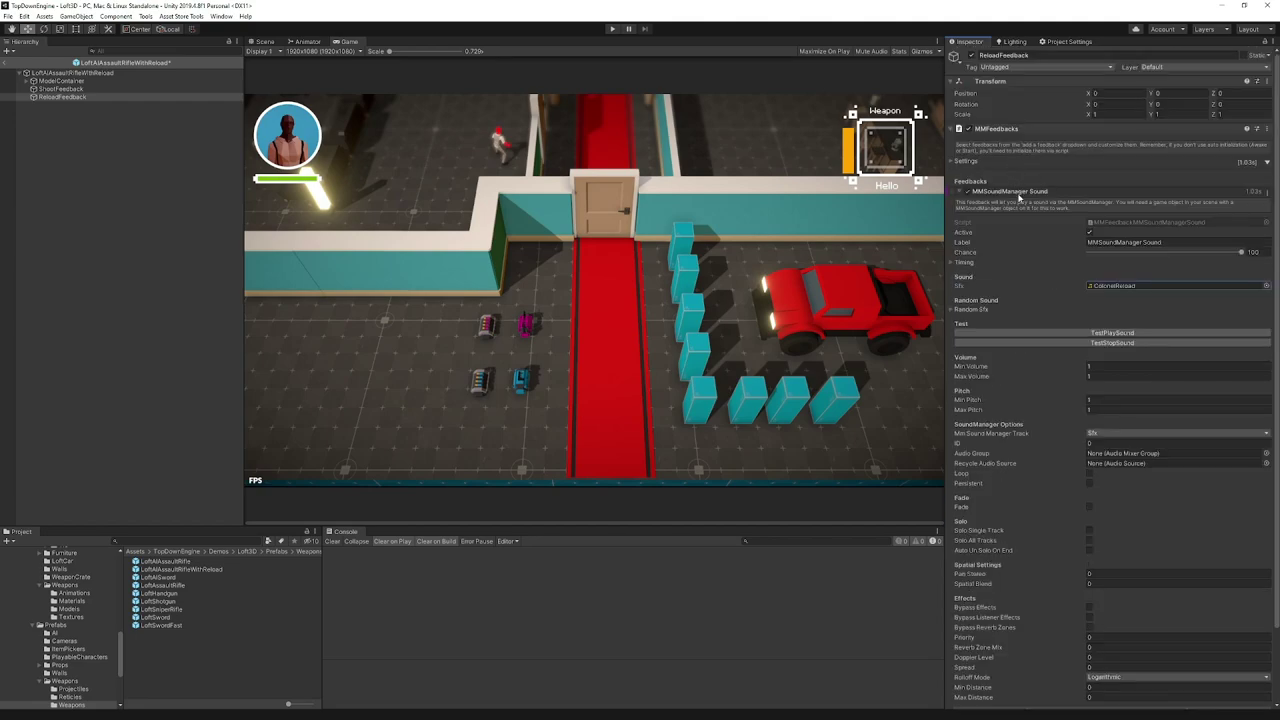
pyautogui.click(1020, 195)
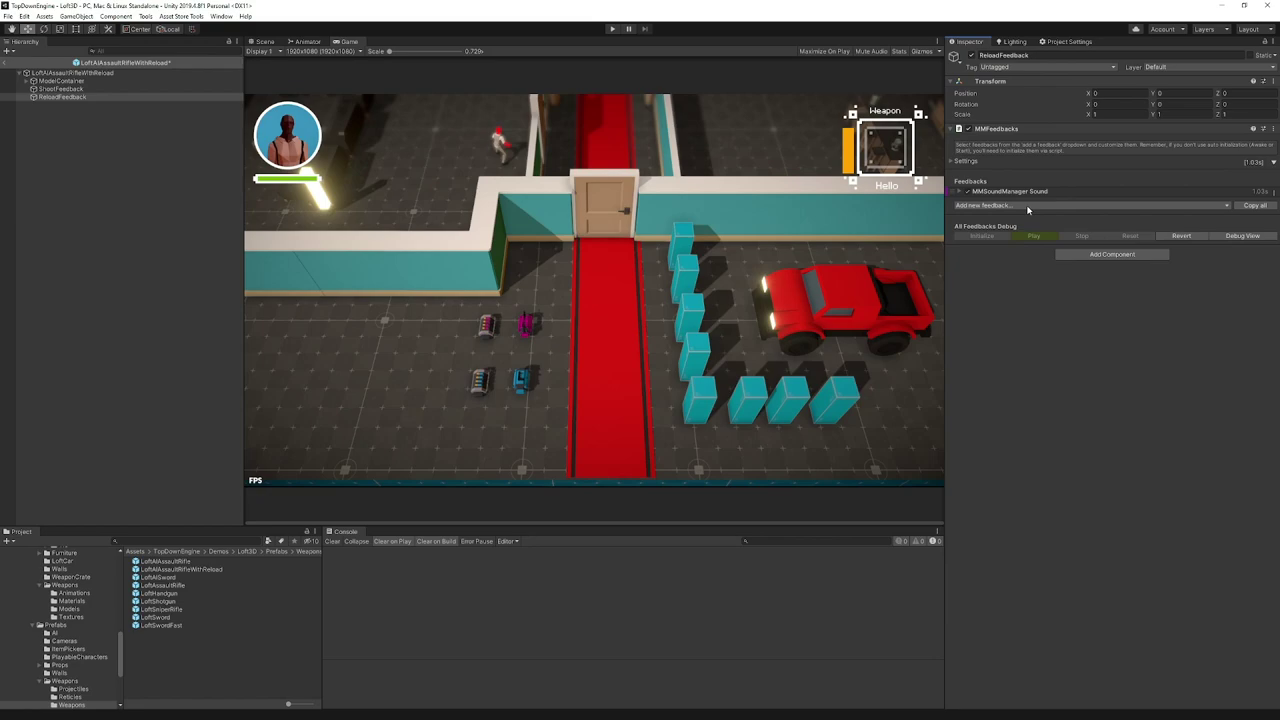
# - Bind ReloadFeedback to the weapon root's Weapon Reload MM Feedback and return to the Loft3D scene
pyautogui.click(120, 74)
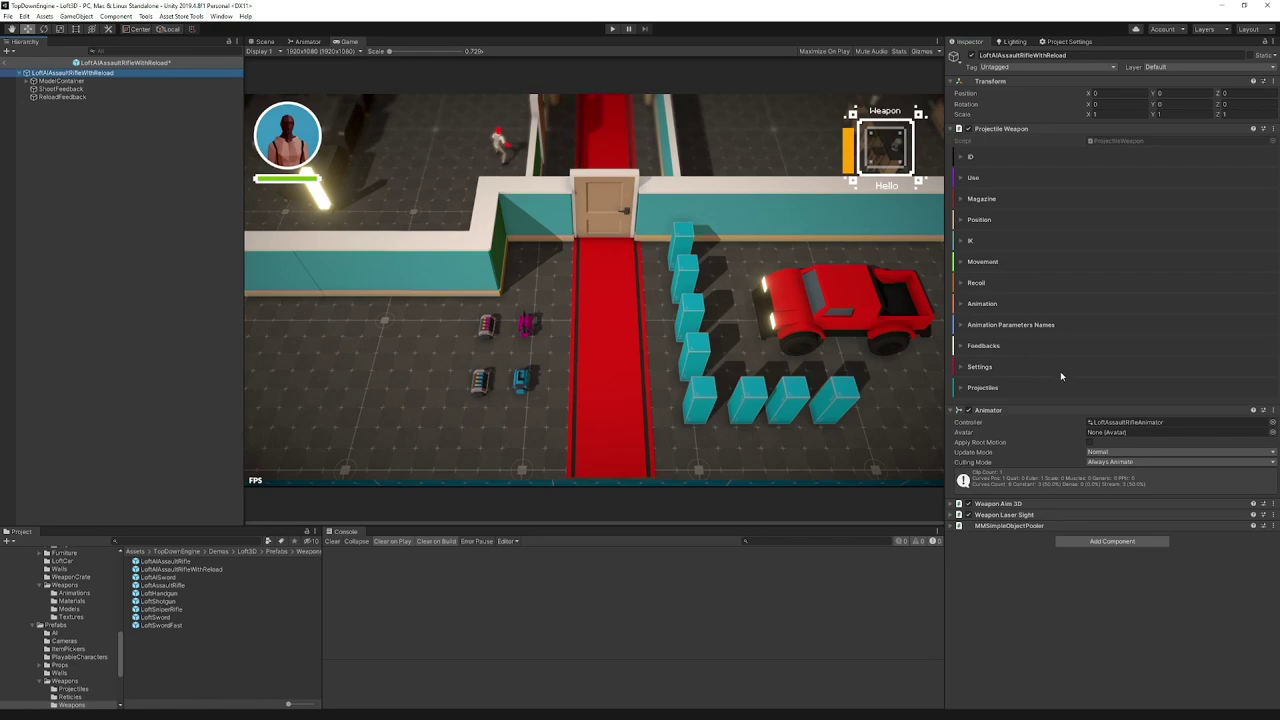
pyautogui.click(996, 348)
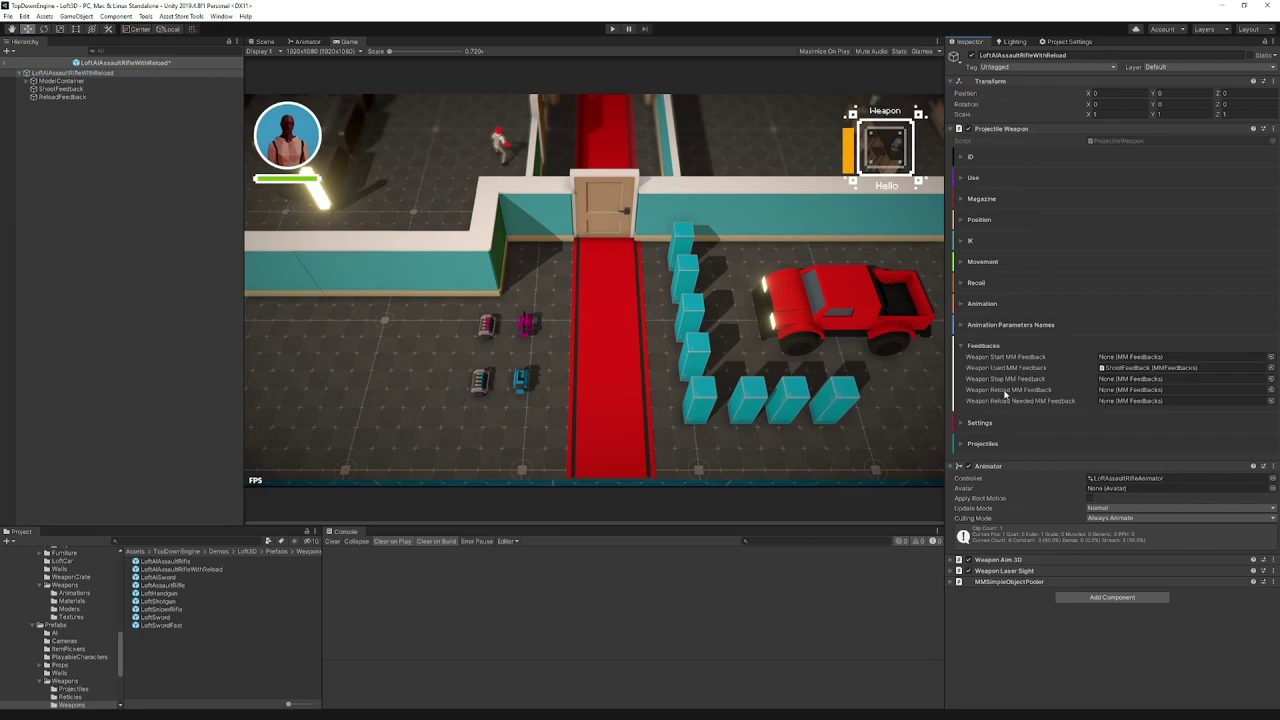
pyautogui.moveTo(62, 97); pyautogui.dragTo(1138, 395)
pyautogui.click(263, 41)
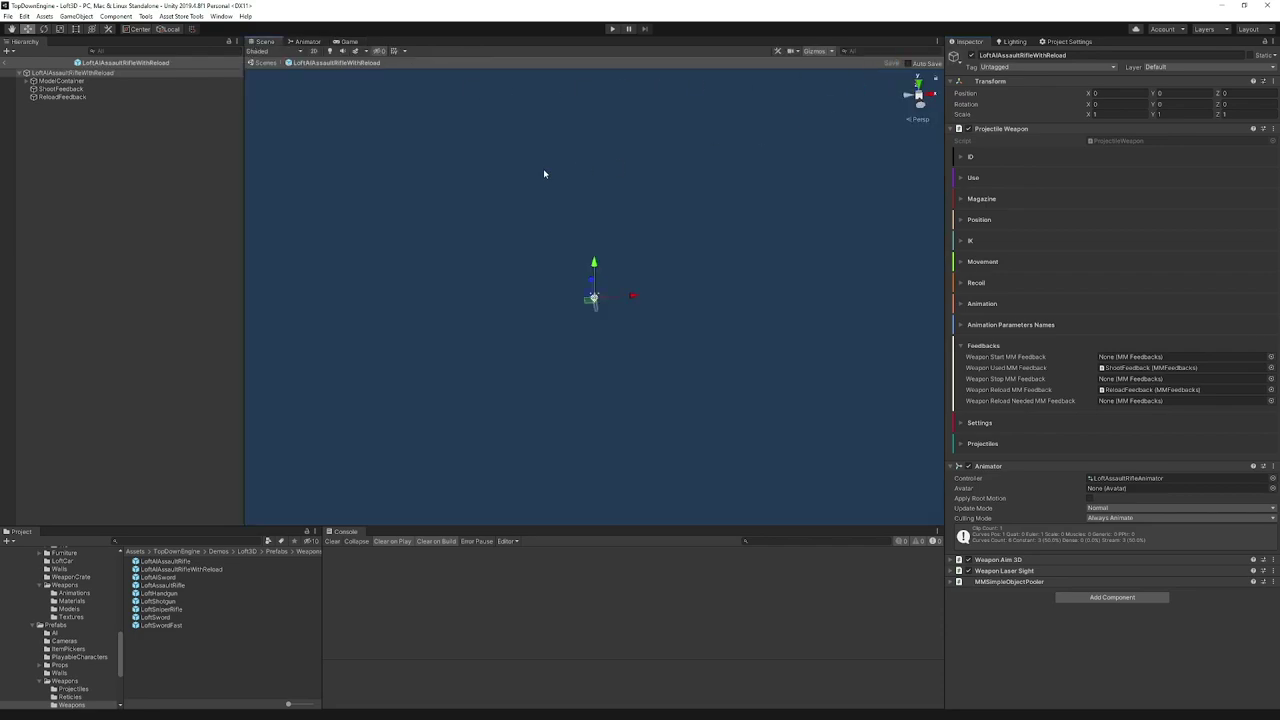
pyautogui.click(265, 62)
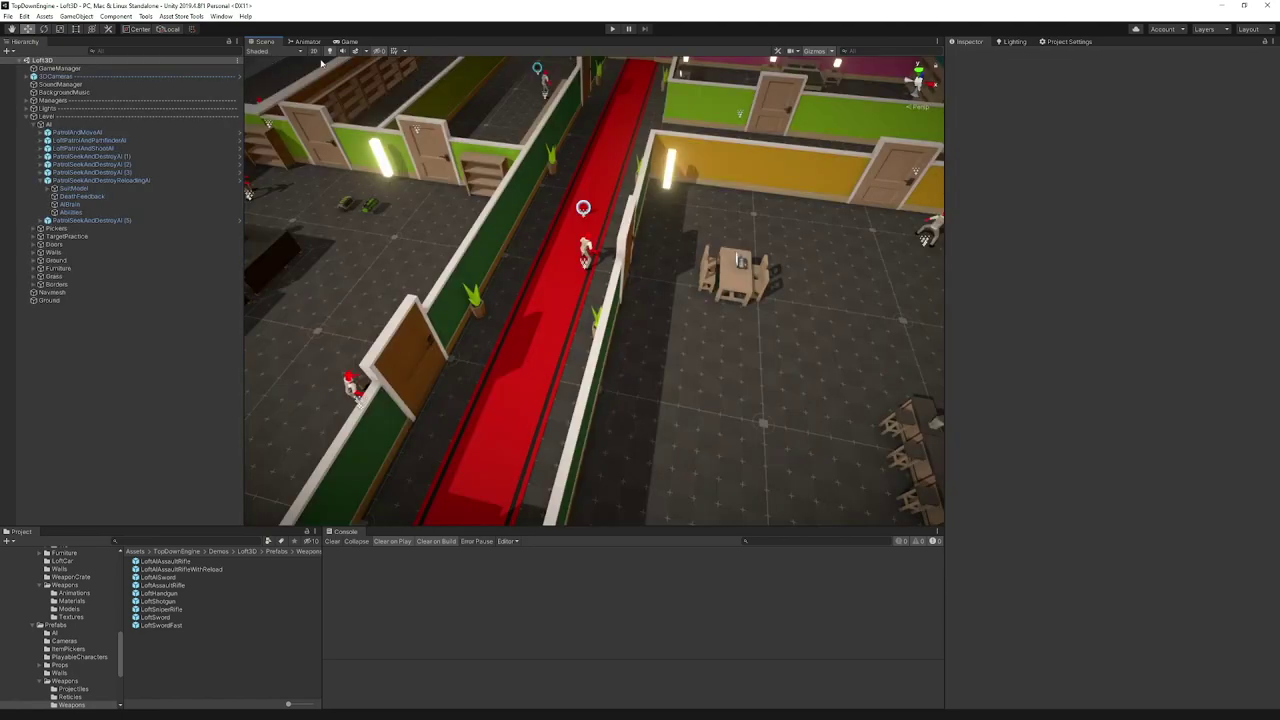
# - Play the Loft3D scene, walk up the red corridor to observe the reloading enemy, and stop playing
pyautogui.click(612, 28)
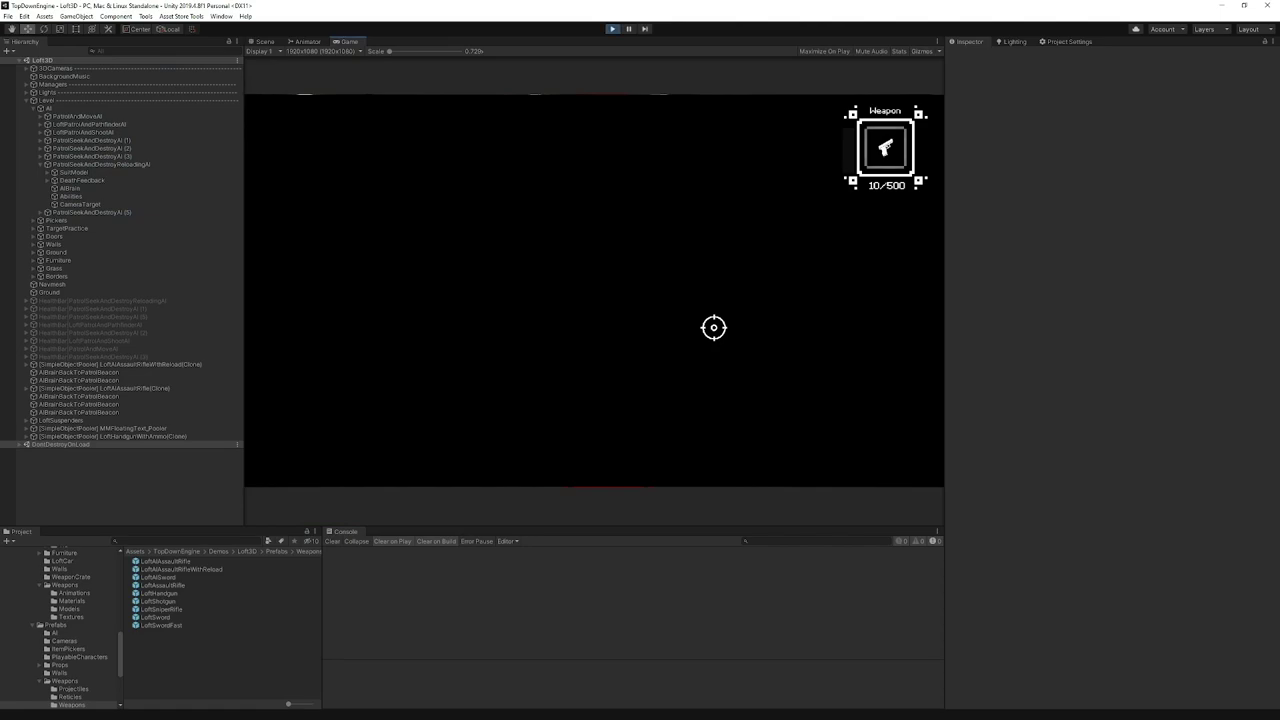
pyautogui.press('w')
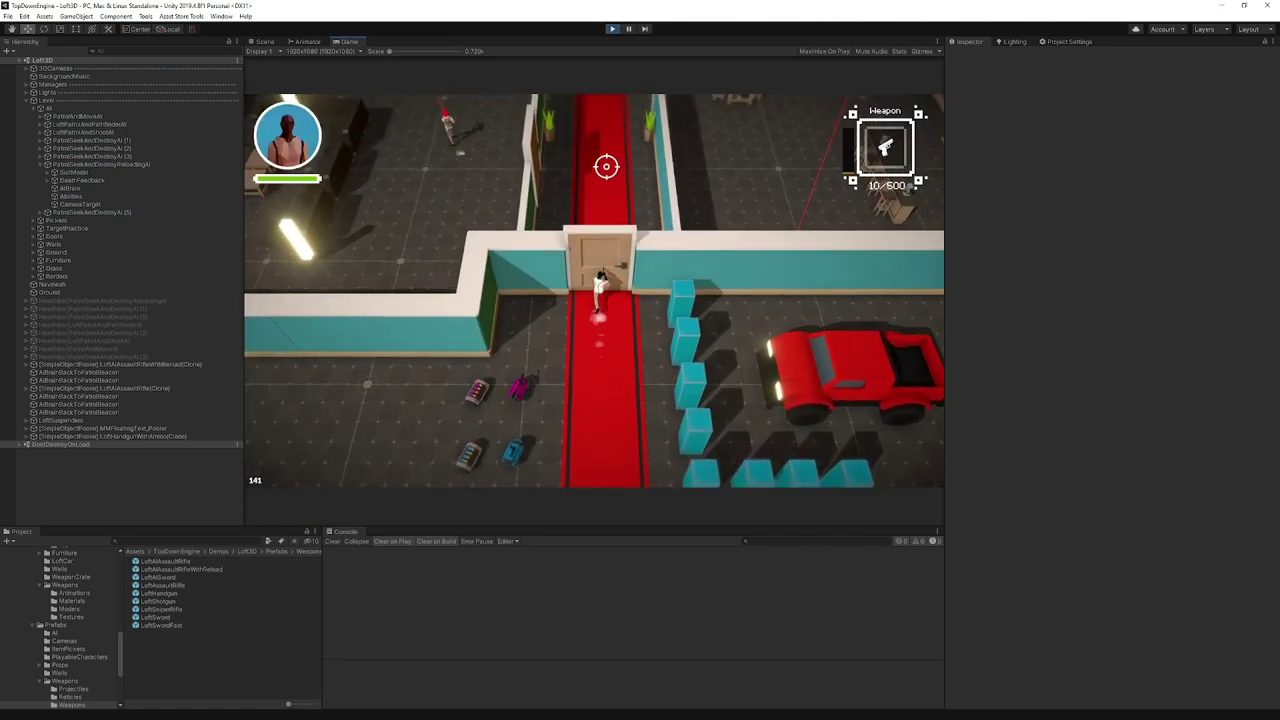
pyautogui.press('w')
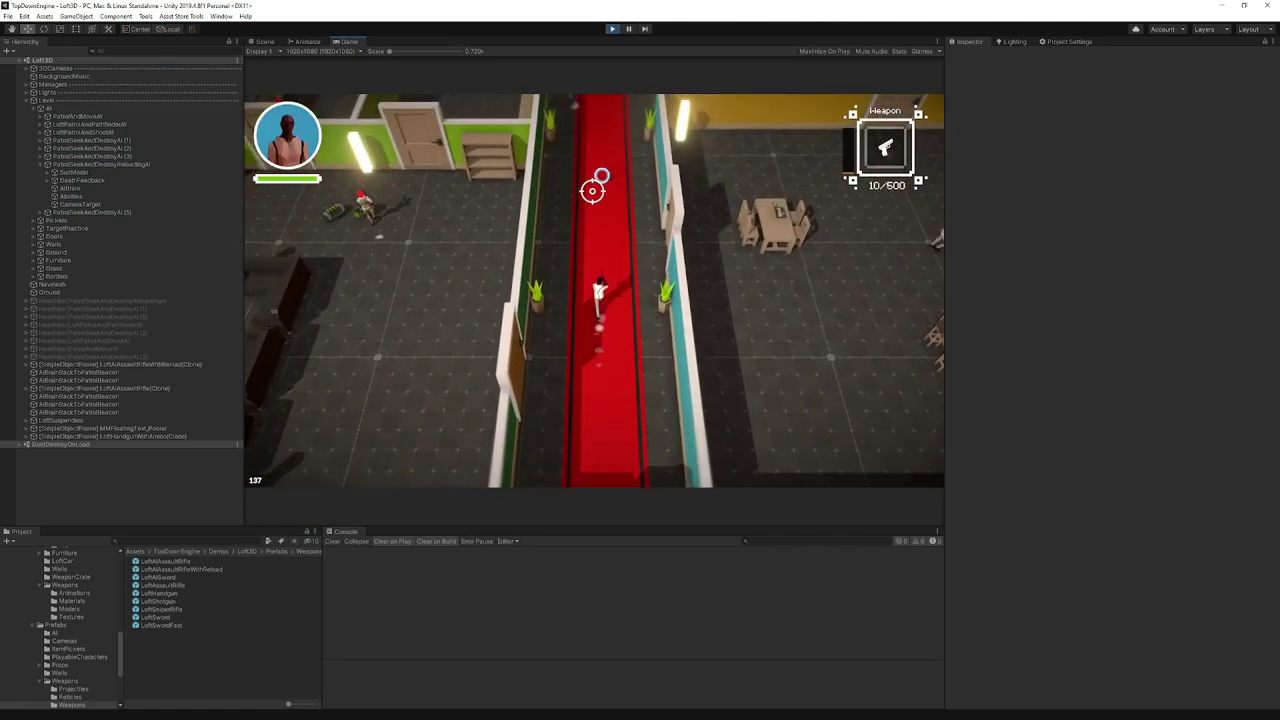
pyautogui.press('w')
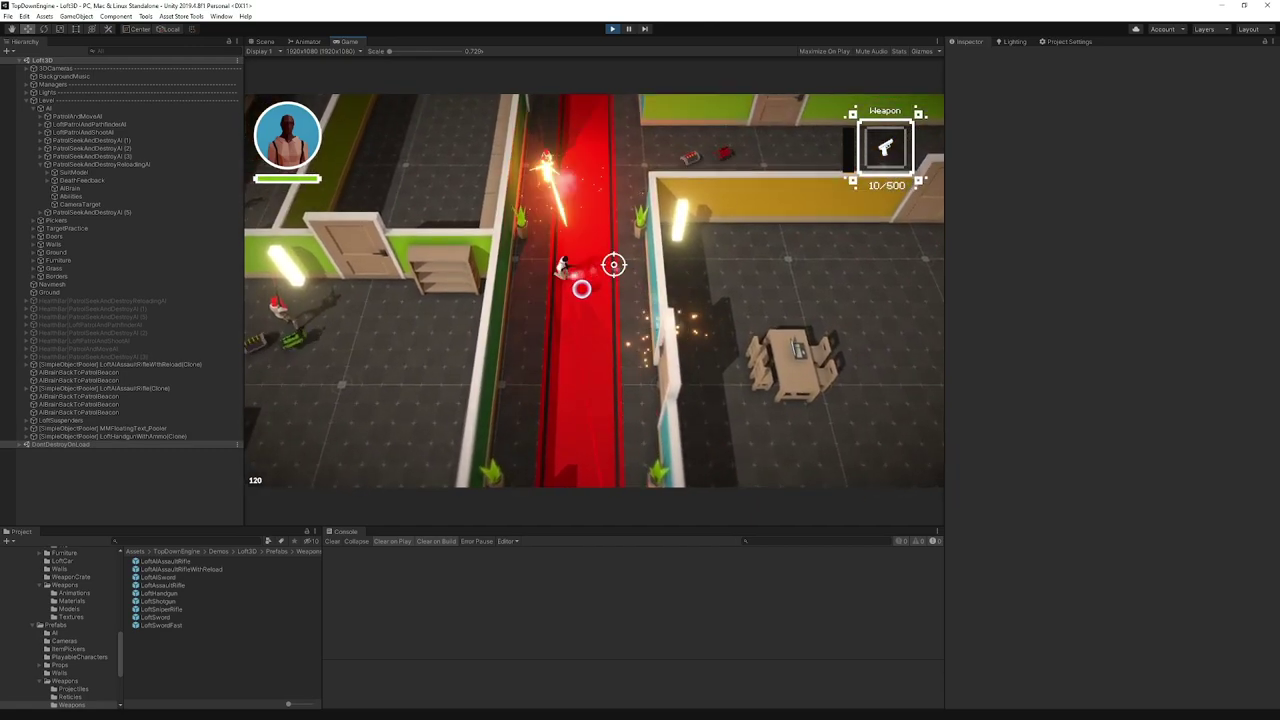
pyautogui.press('w')
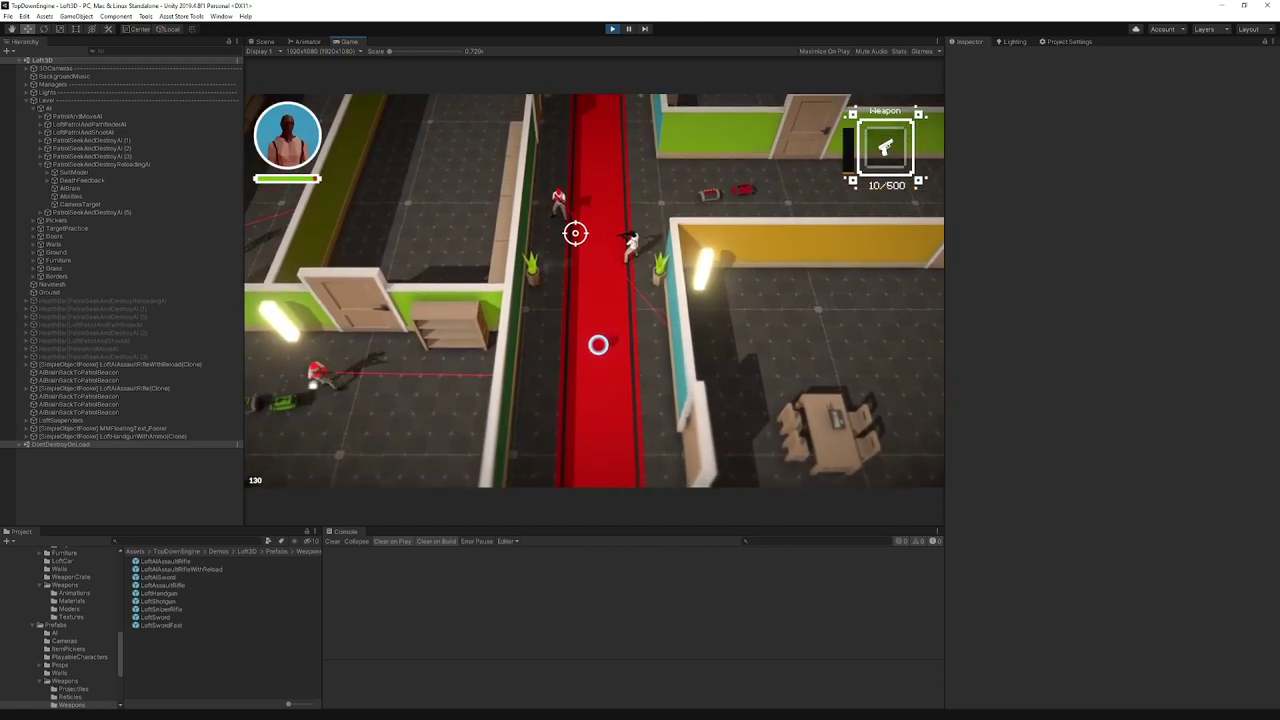
pyautogui.press('s')
pyautogui.click(612, 29)
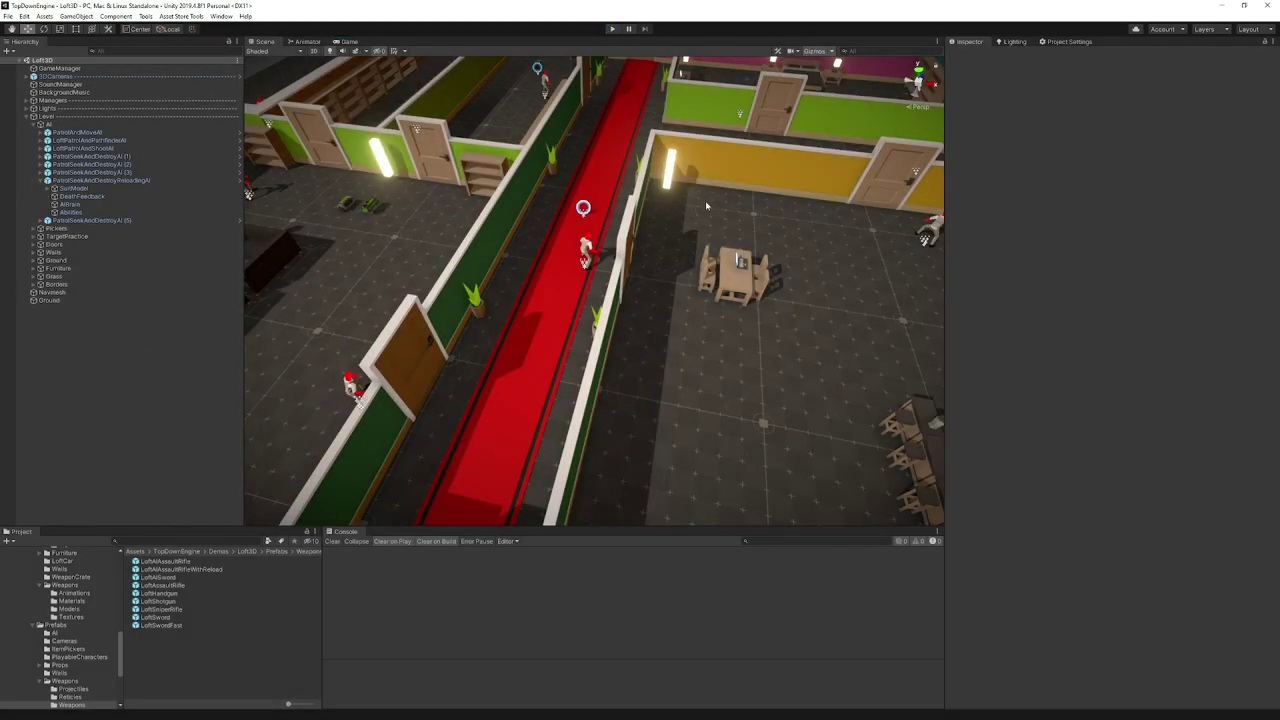
# - Set the Reload Time in the LoftAIAssaultRifleWithReload prefab's Magazine settings to 1
pyautogui.click(125, 181)
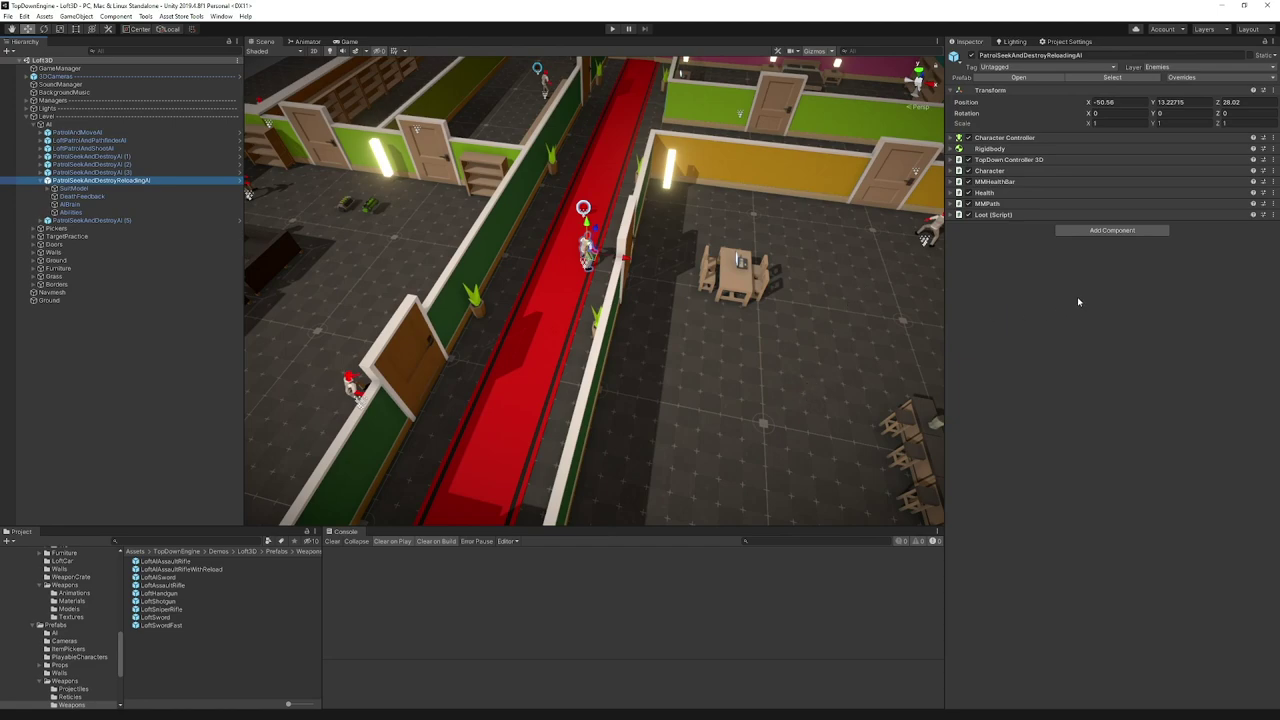
pyautogui.click(224, 569)
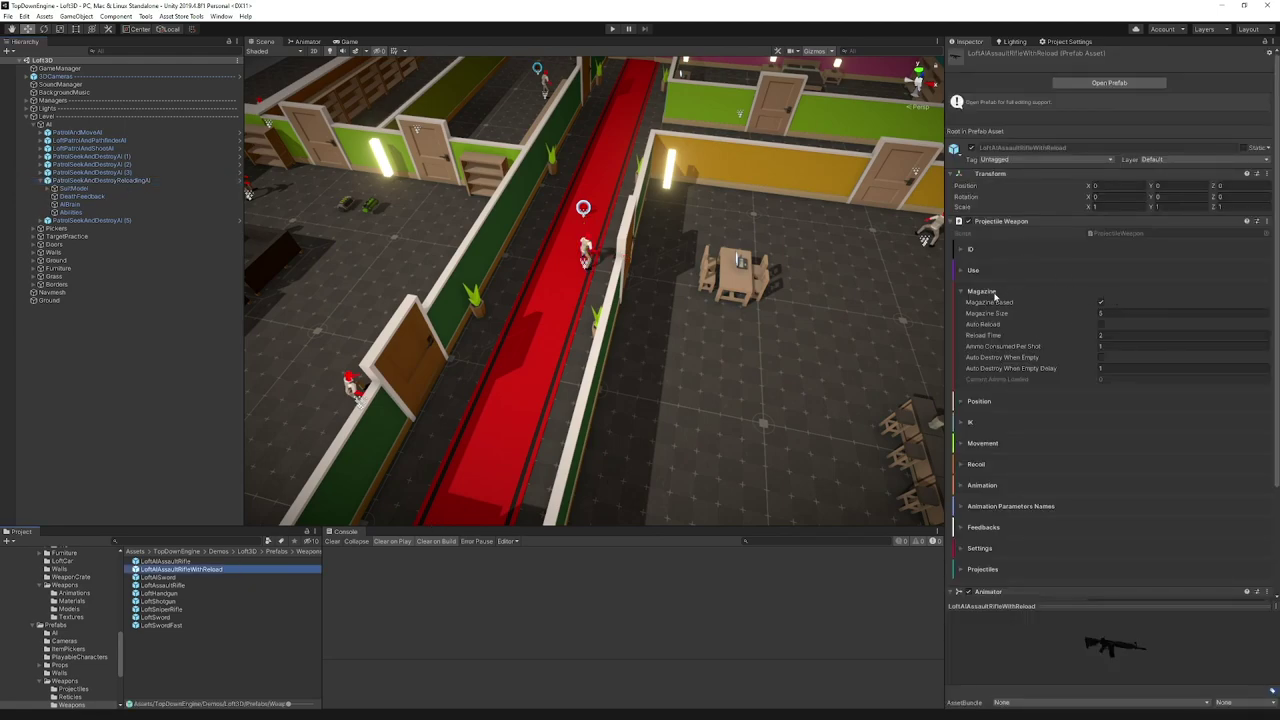
pyautogui.click(1101, 335)
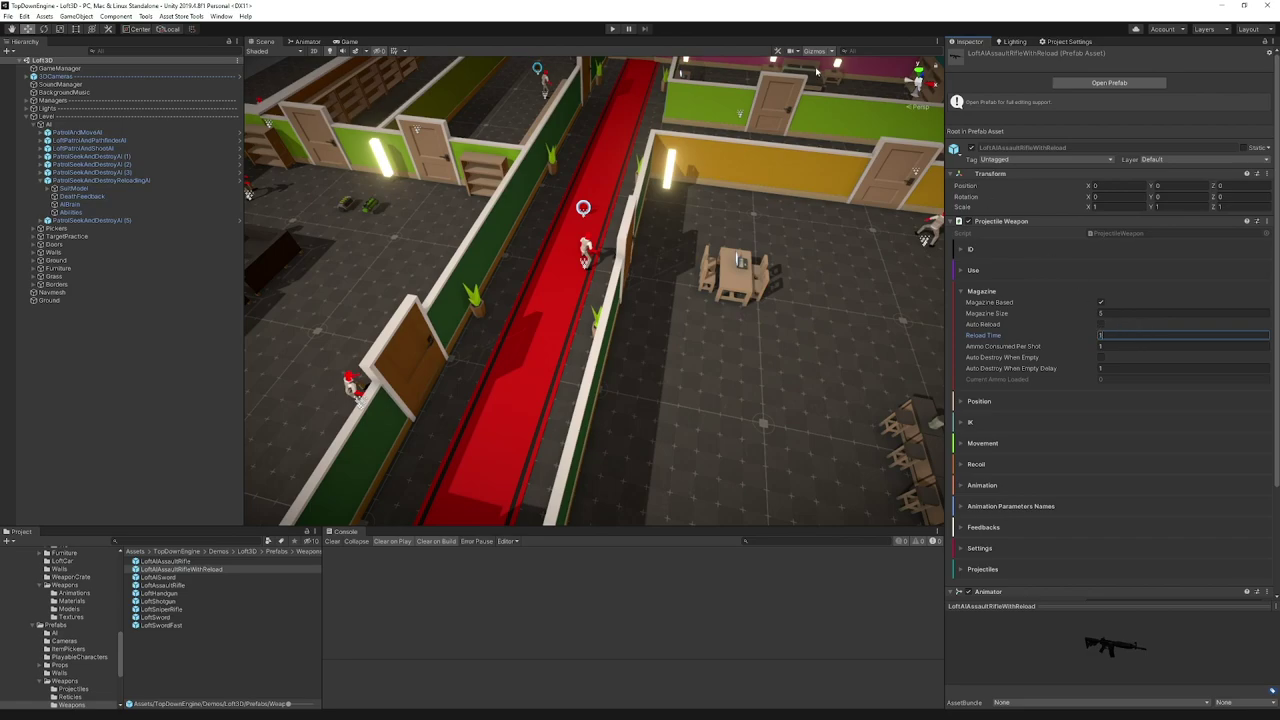
# - Play the scene again and approach the enemy in the corridor to test its changed reload time, then stop
pyautogui.click(612, 29)
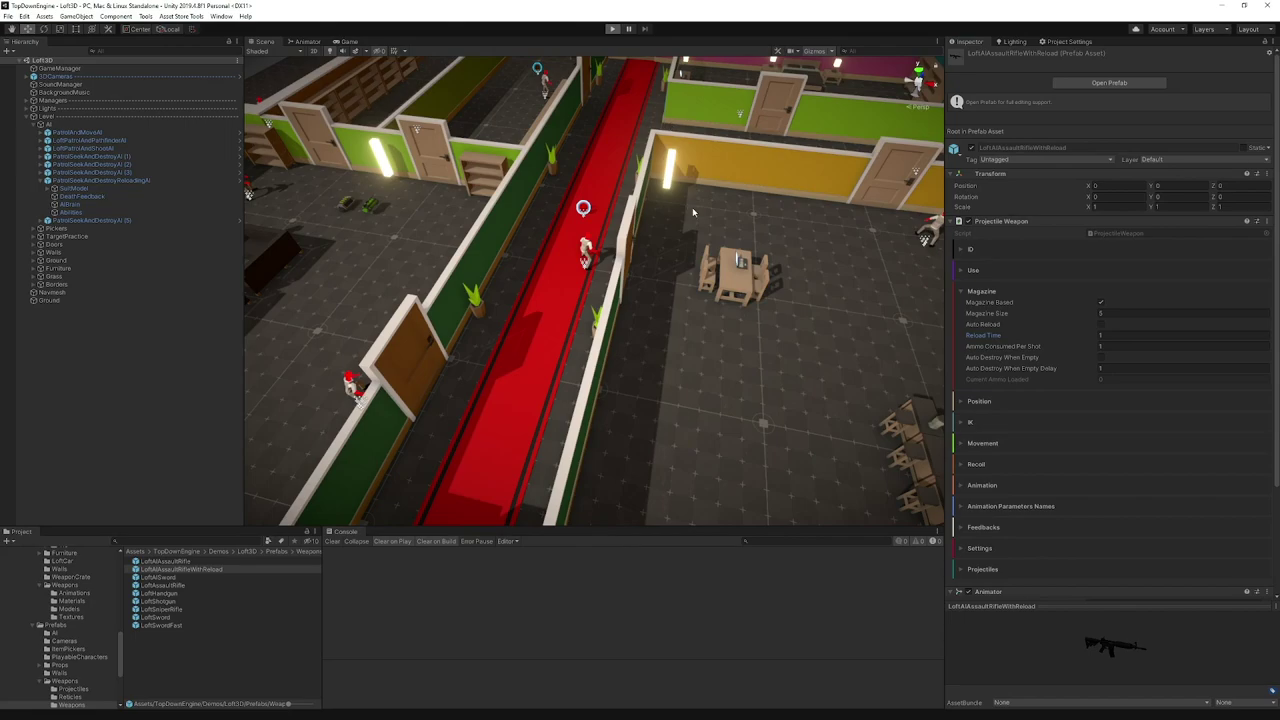
pyautogui.press('w')
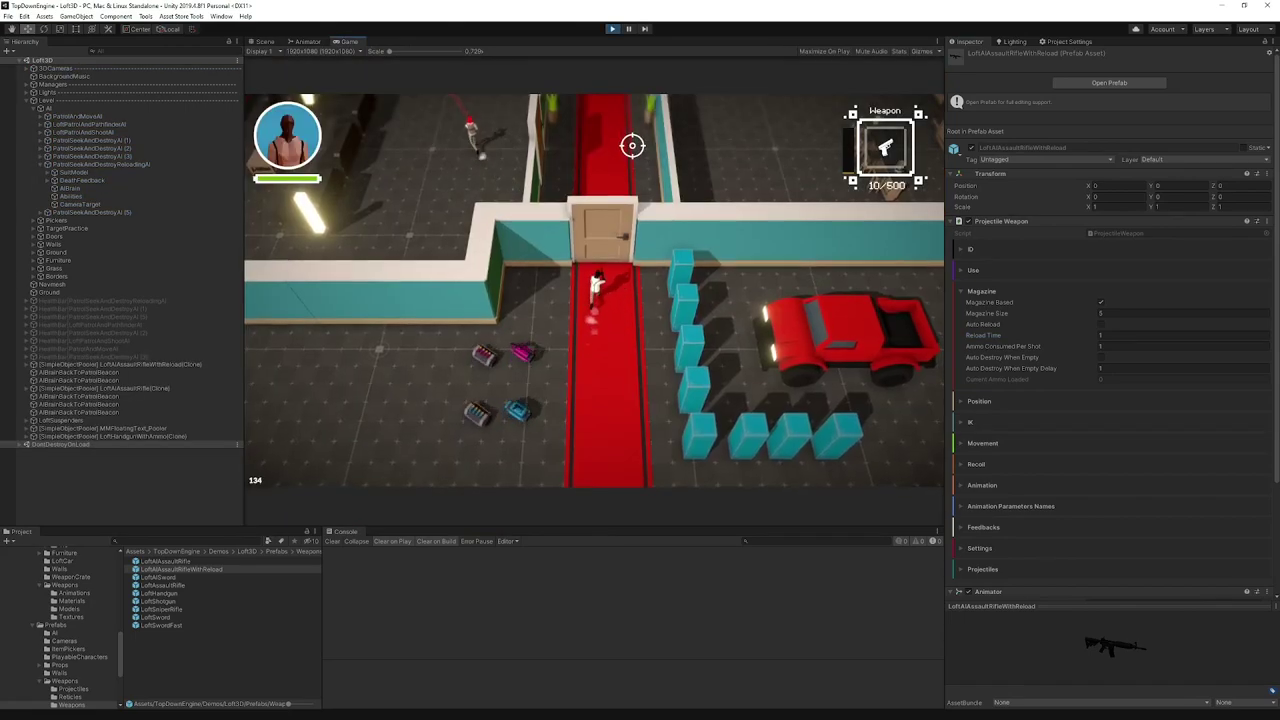
pyautogui.press('w')
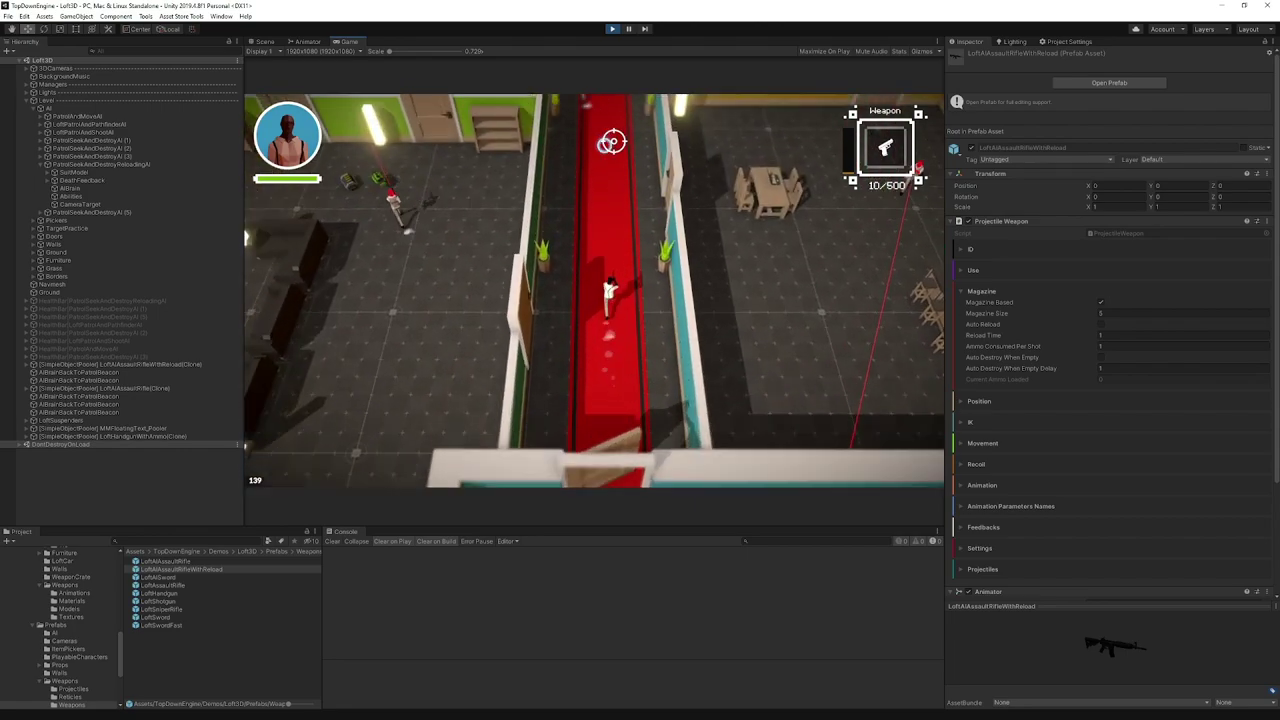
pyautogui.press('w')
pyautogui.click(598, 192)
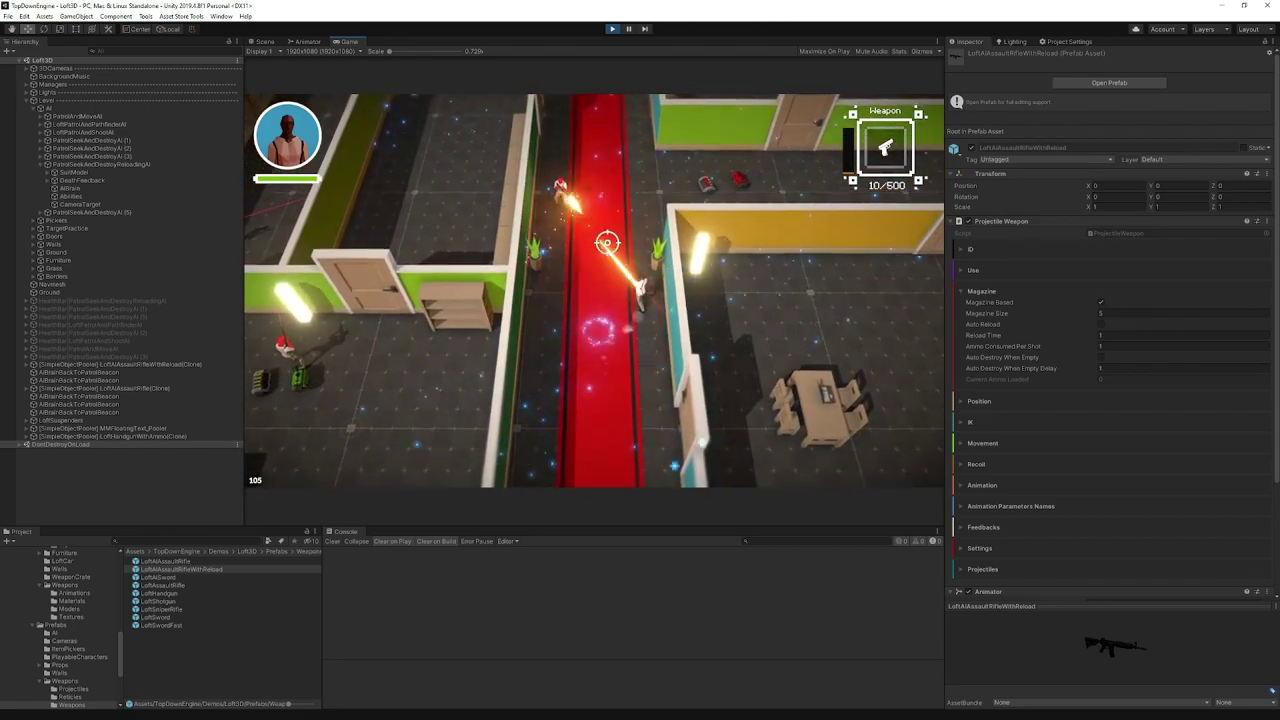
pyautogui.press('d')
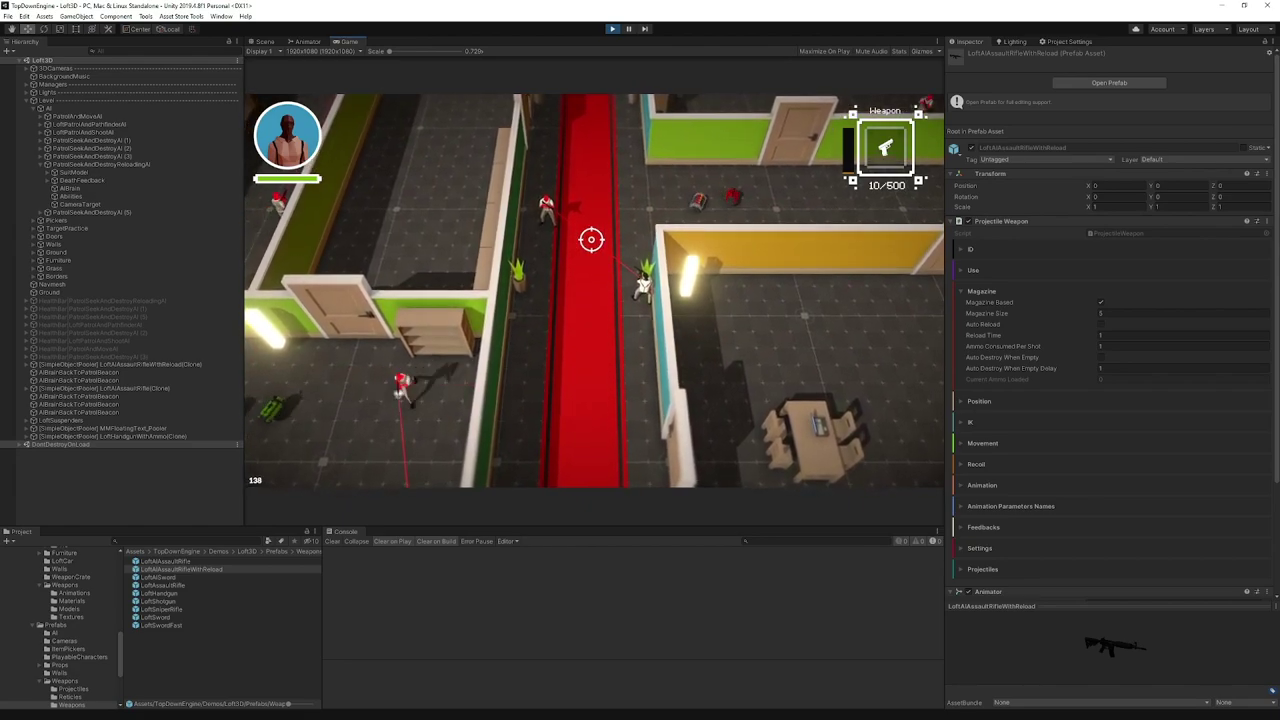
pyautogui.click(567, 216)
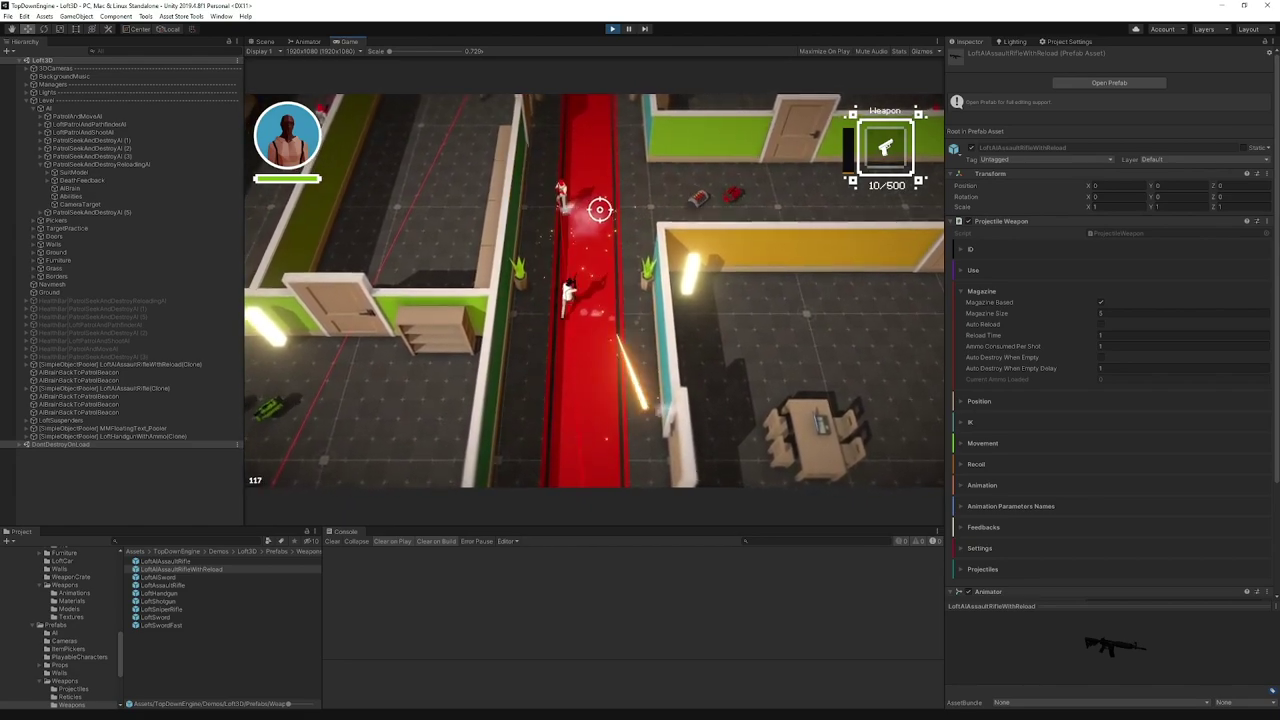
pyautogui.hotkey('ctrl', 'p')
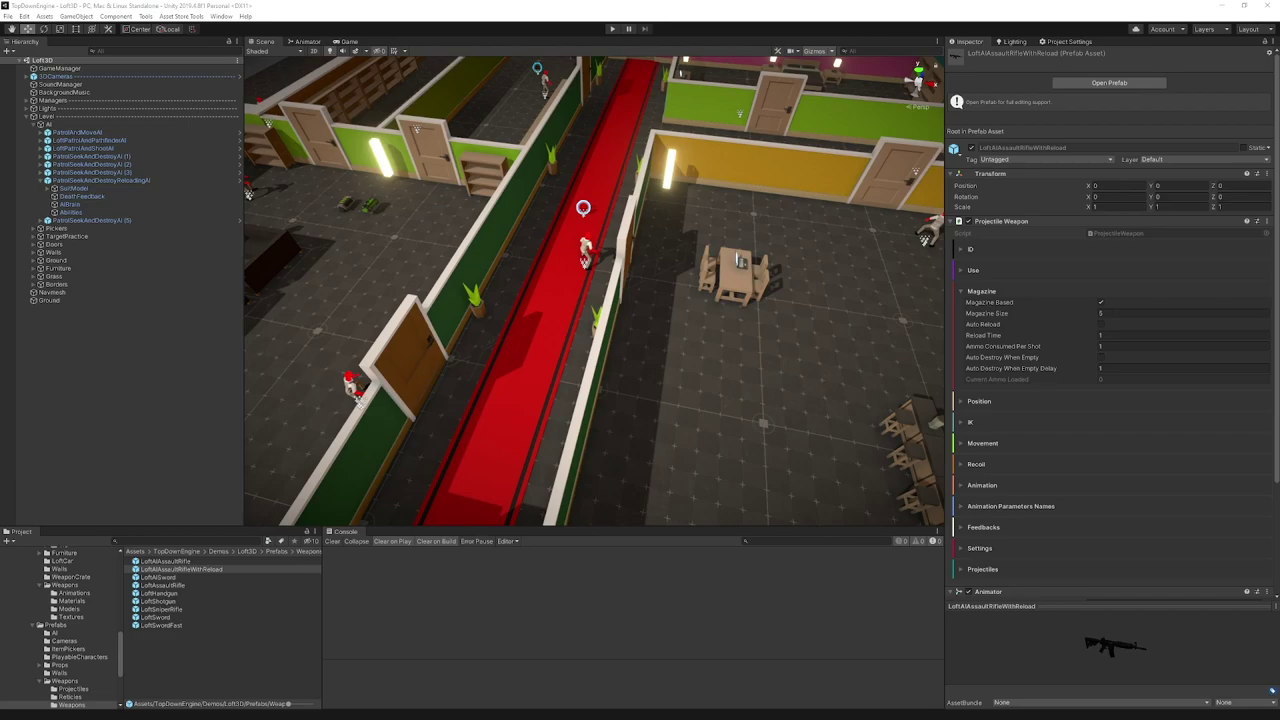
# - Try an Actions Frequency of 1 and a Decision Frequency of 10 on the reloading enemy's AIBrain, then select the enemy's root object
pyautogui.click(70, 204)
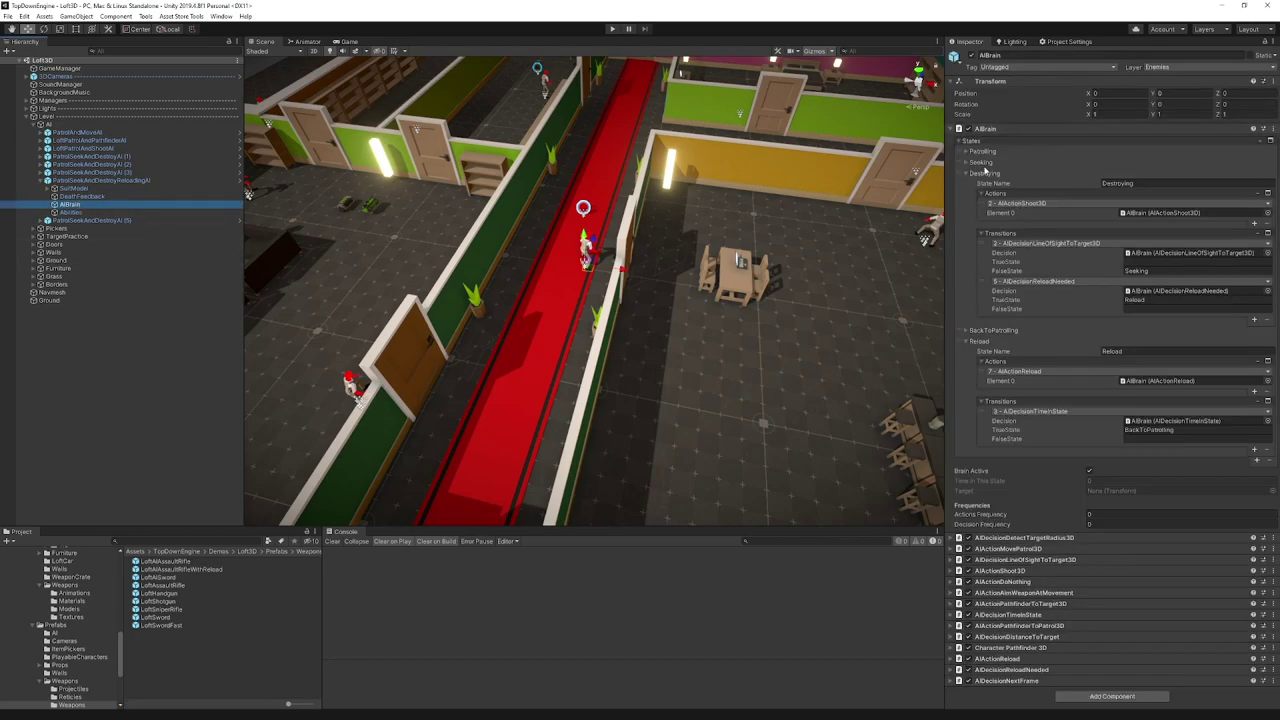
pyautogui.click(984, 174)
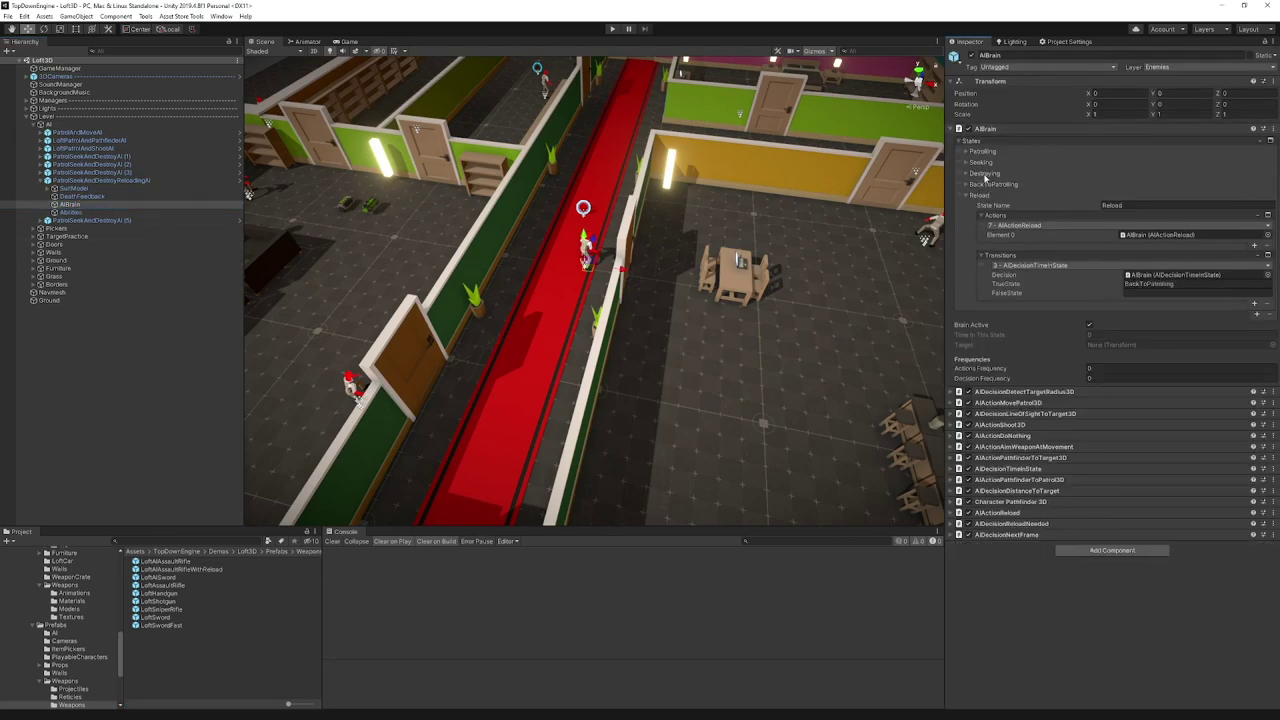
pyautogui.click(1100, 378)
pyautogui.click(1106, 369)
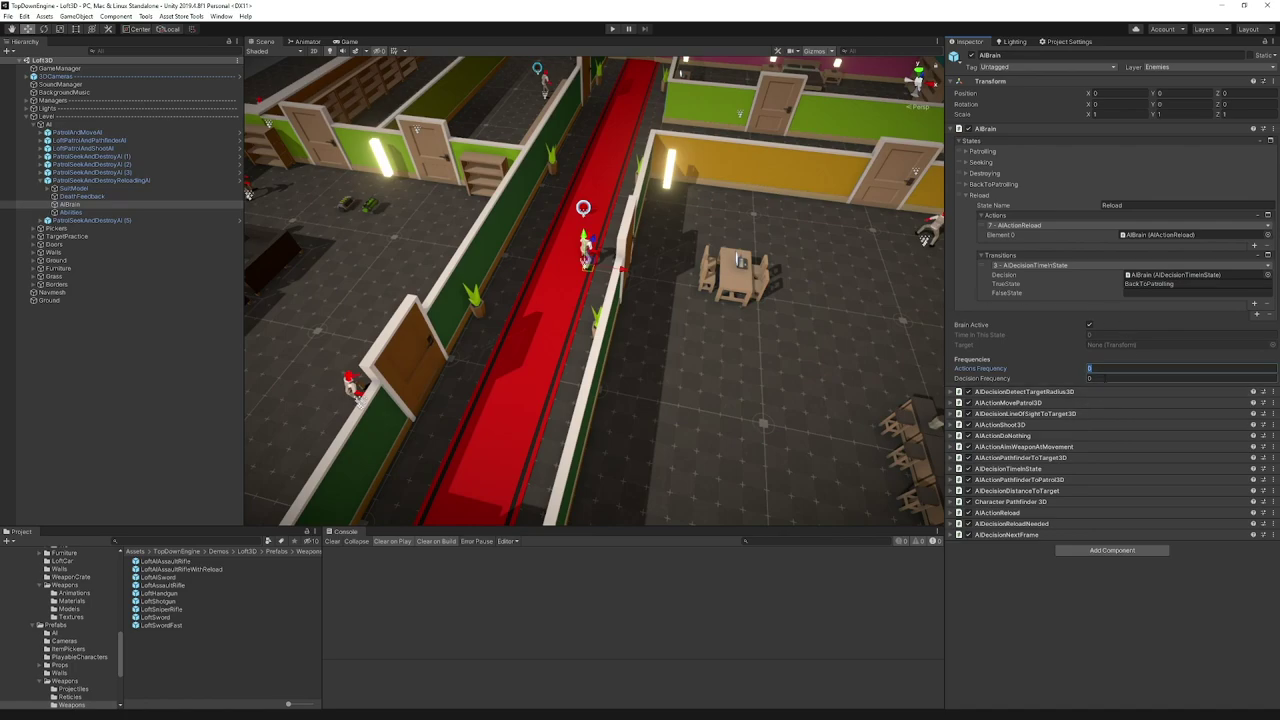
pyautogui.write('1')
pyautogui.press('Tab')
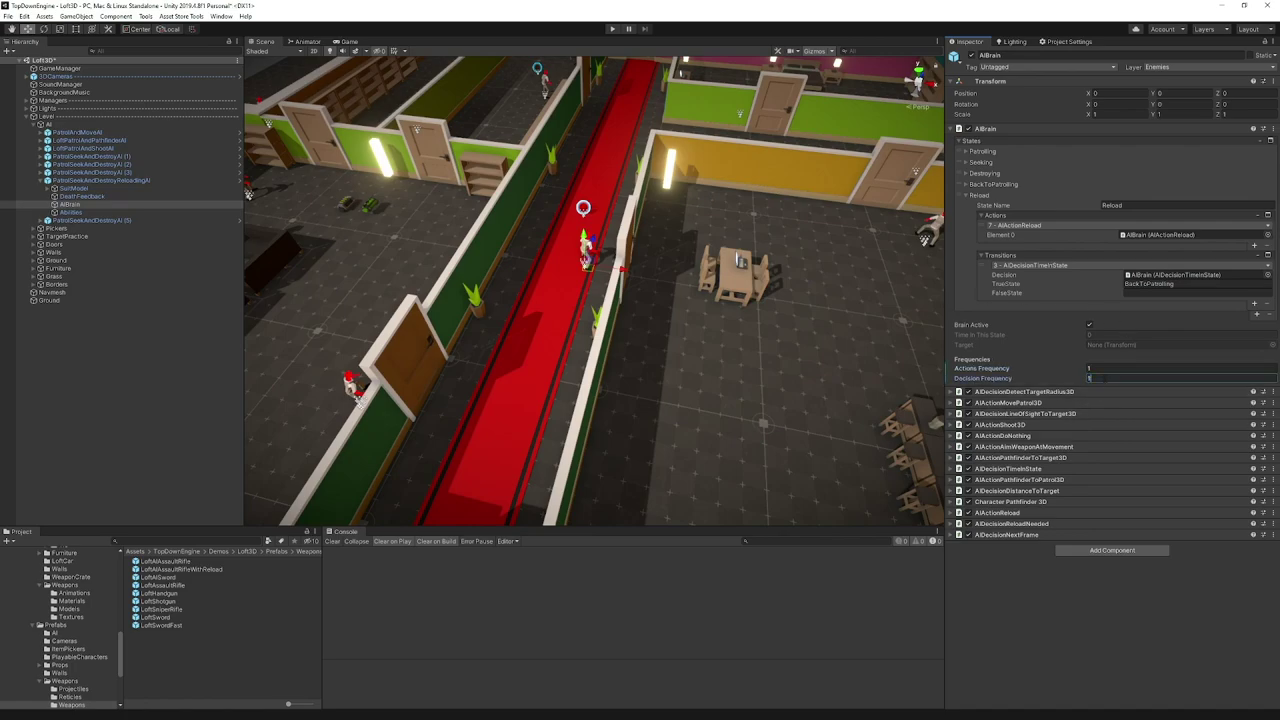
pyautogui.write('10')
pyautogui.press('Tab')
pyautogui.write('0')
pyautogui.press('Return')
pyautogui.click(115, 181)
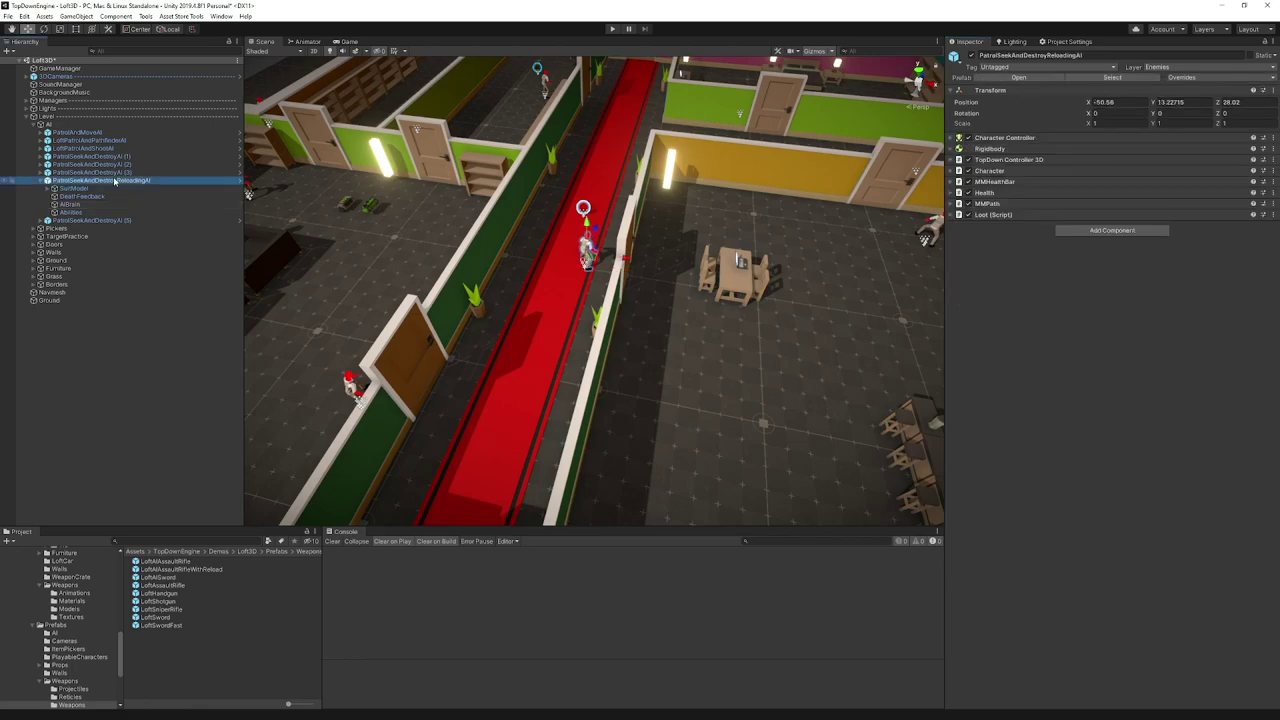
# - Play the Loft3D scene, walk up the red corridor through the door, and shoot the reloading enemy until it dies
pyautogui.moveTo(522, 267); pyautogui.dragTo(506, 334, button='middle')
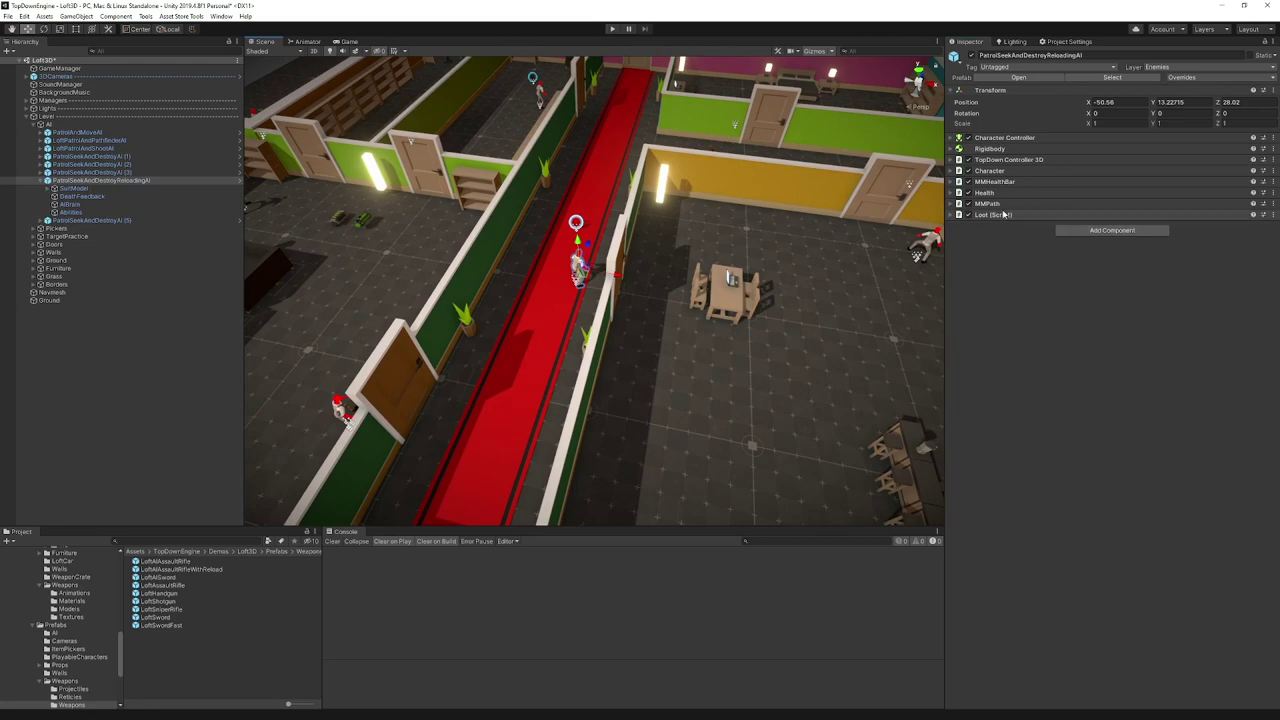
pyautogui.click(613, 29)
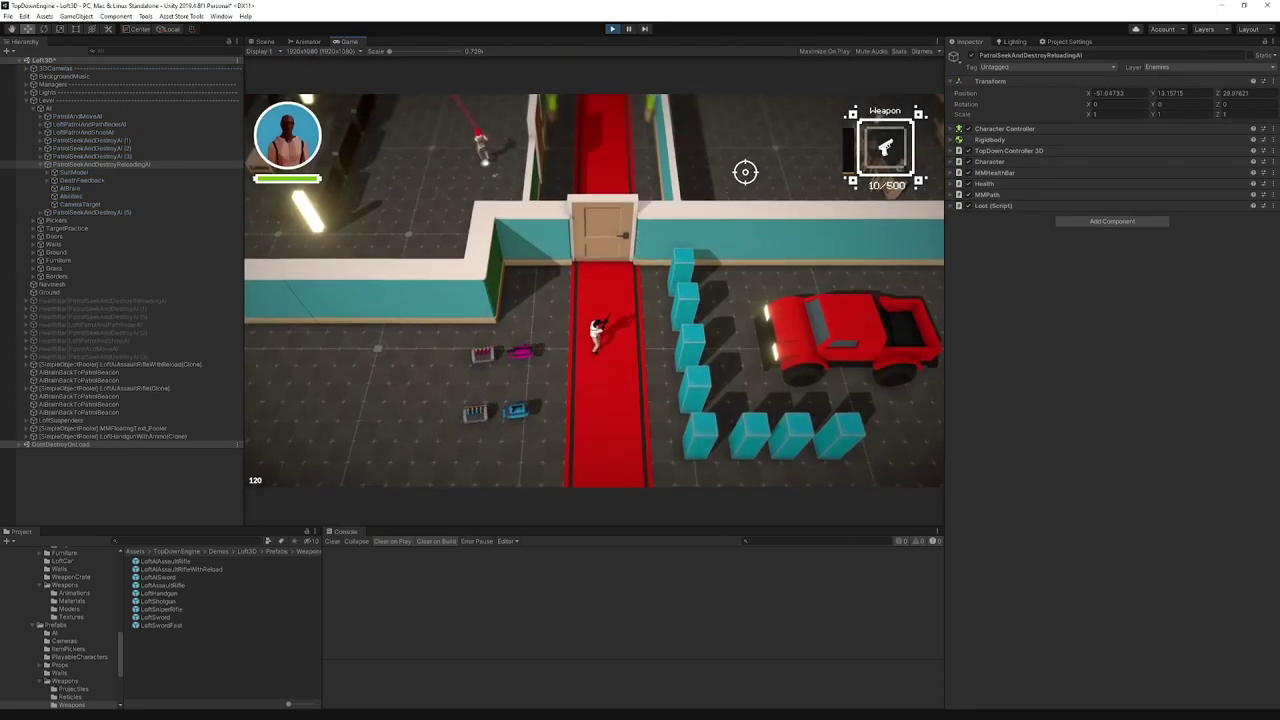
pyautogui.press('w')
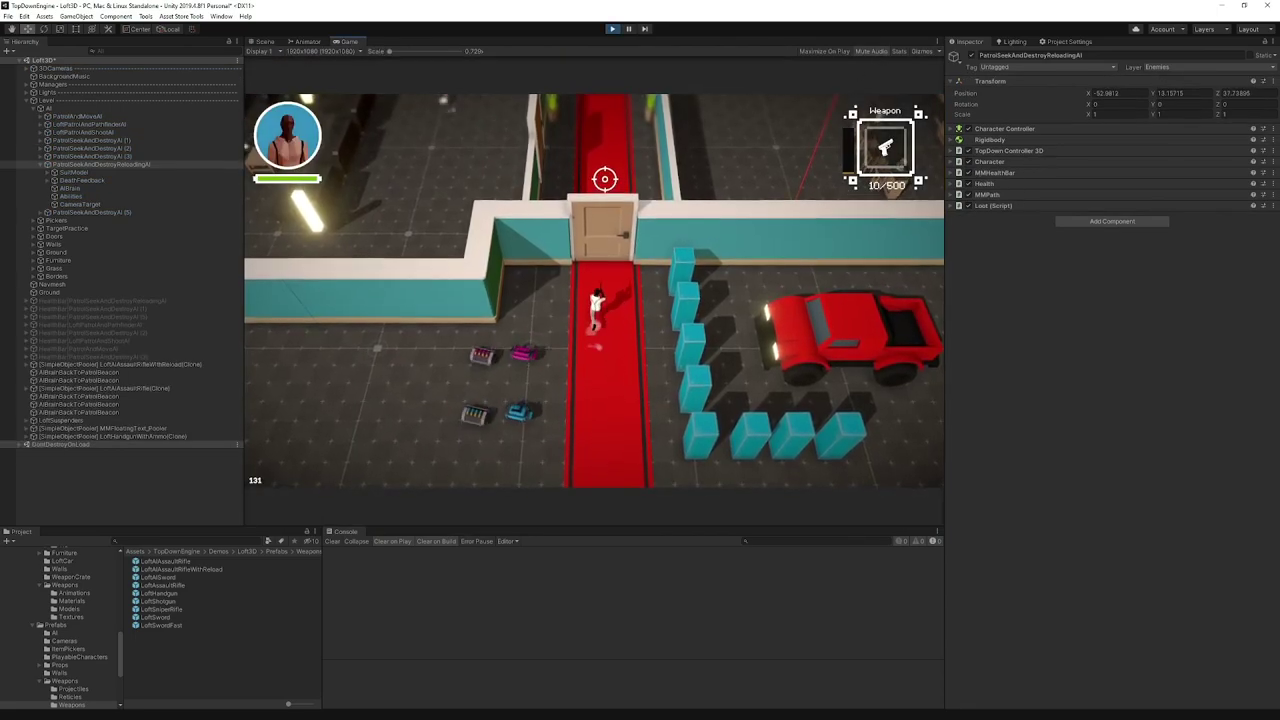
pyautogui.press('w')
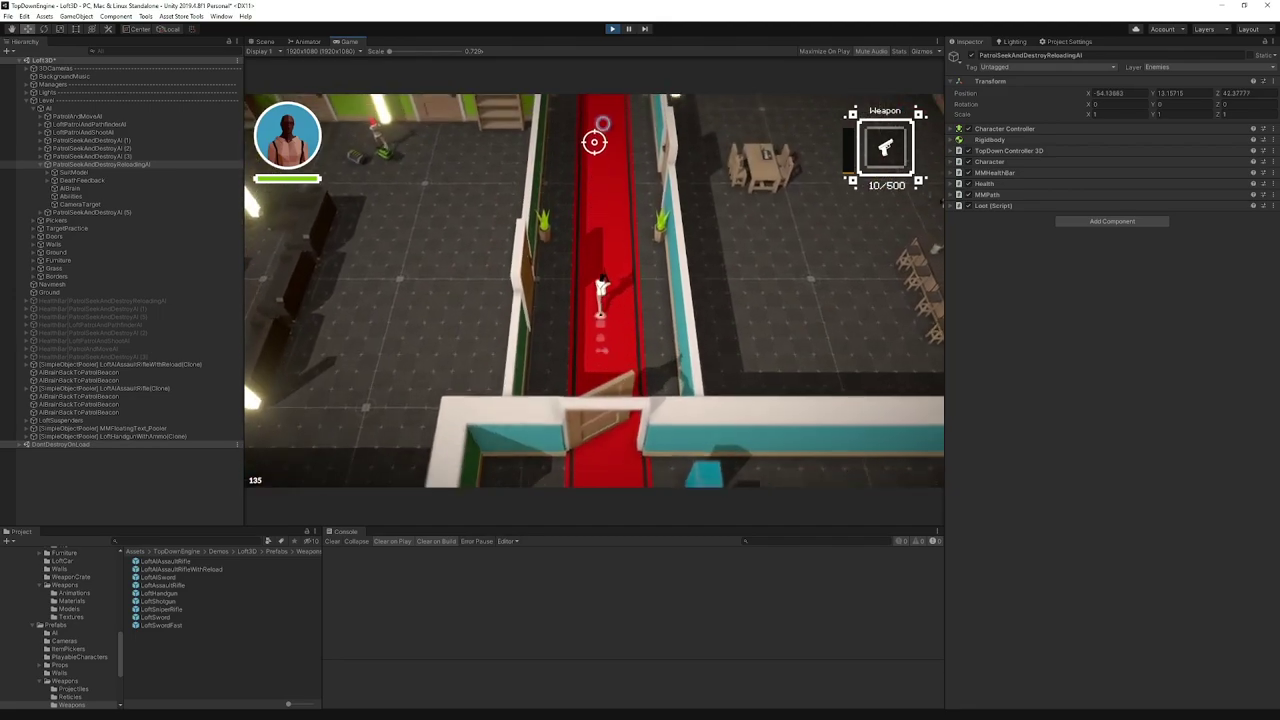
pyautogui.press('w')
pyautogui.click(583, 140)
pyautogui.click(580, 131)
pyautogui.click(580, 134)
pyautogui.click(579, 145)
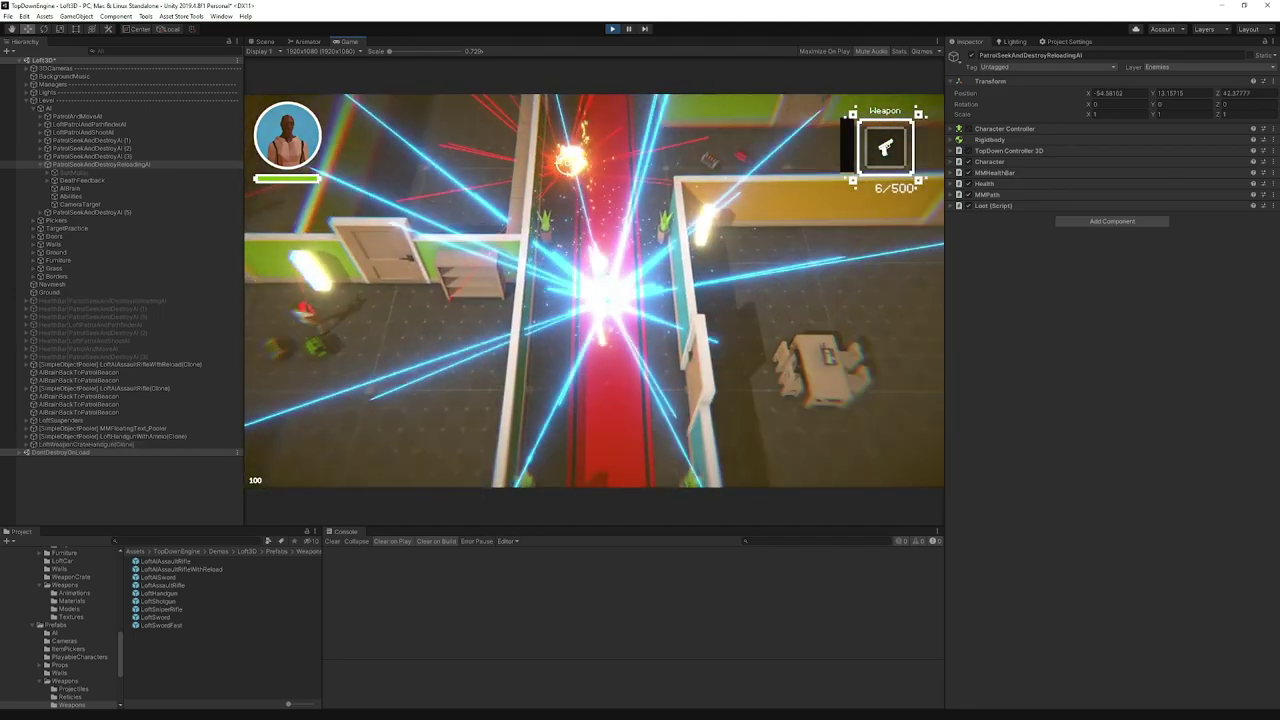
pyautogui.click(577, 170)
# - Collect the loot dropped by the killed enemy, check it in the inventory, and stop playing
pyautogui.press('w')
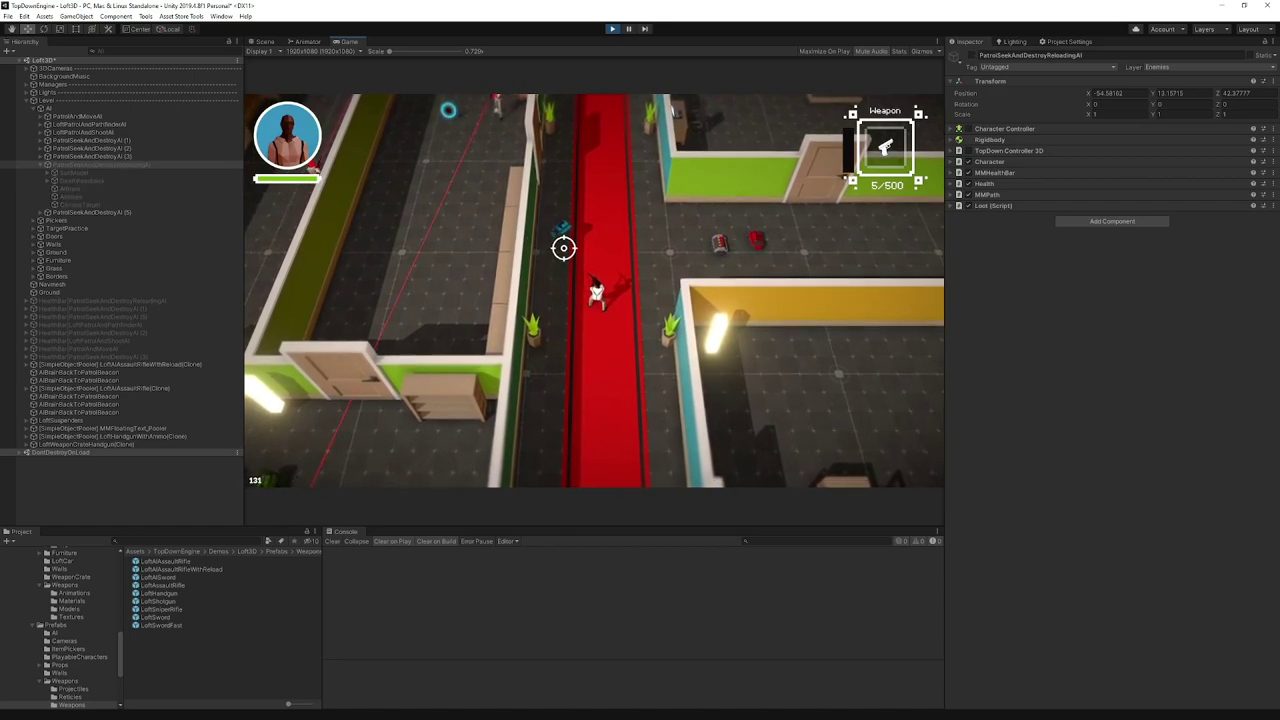
pyautogui.press('w')
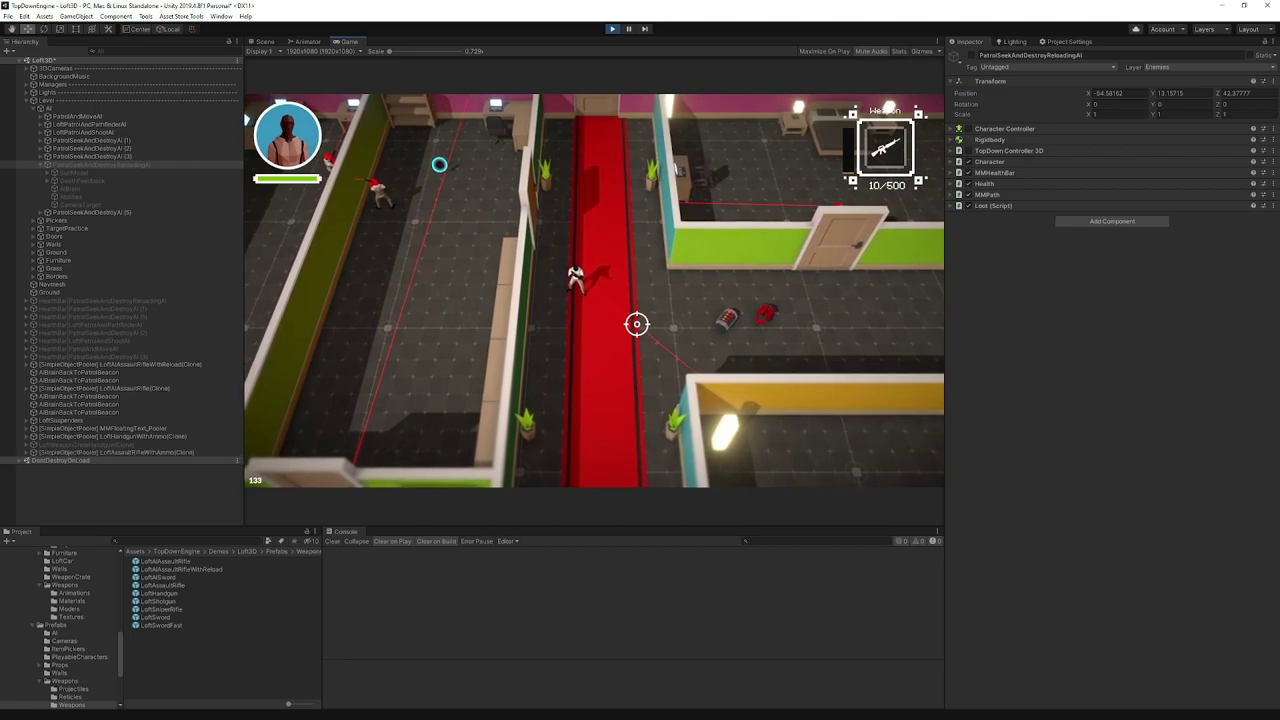
pyautogui.press('i')
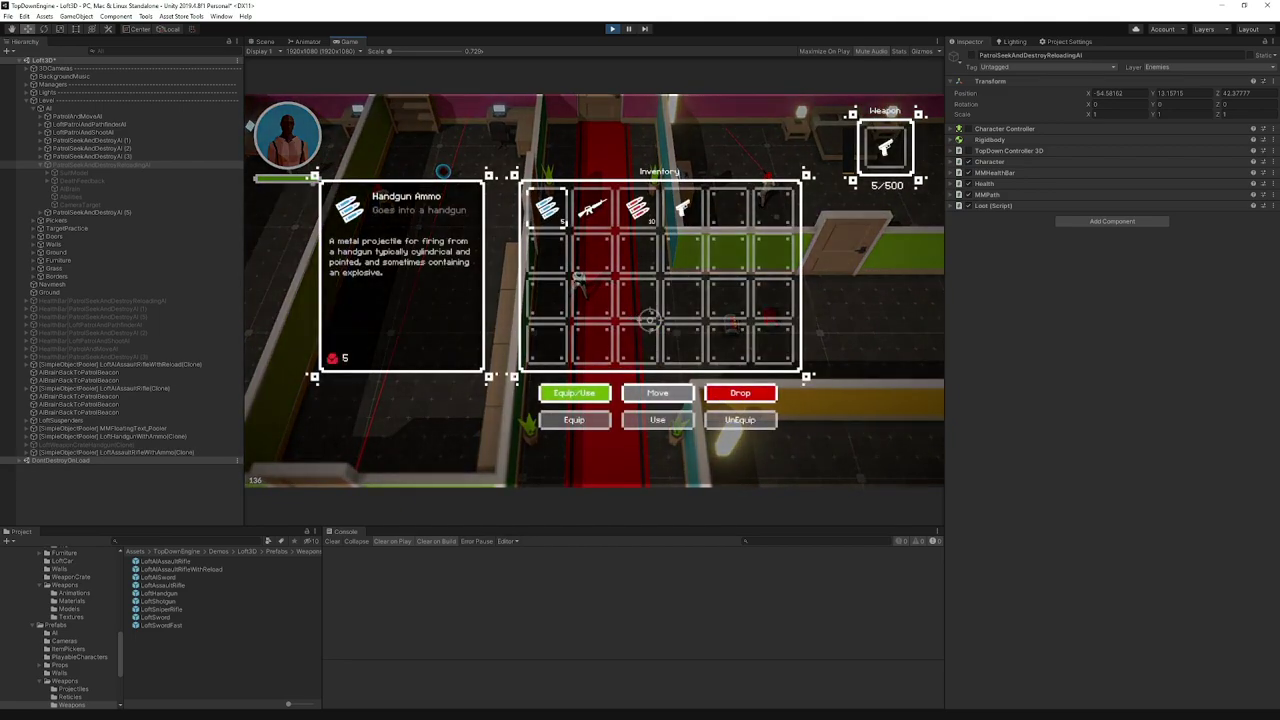
pyautogui.press('i')
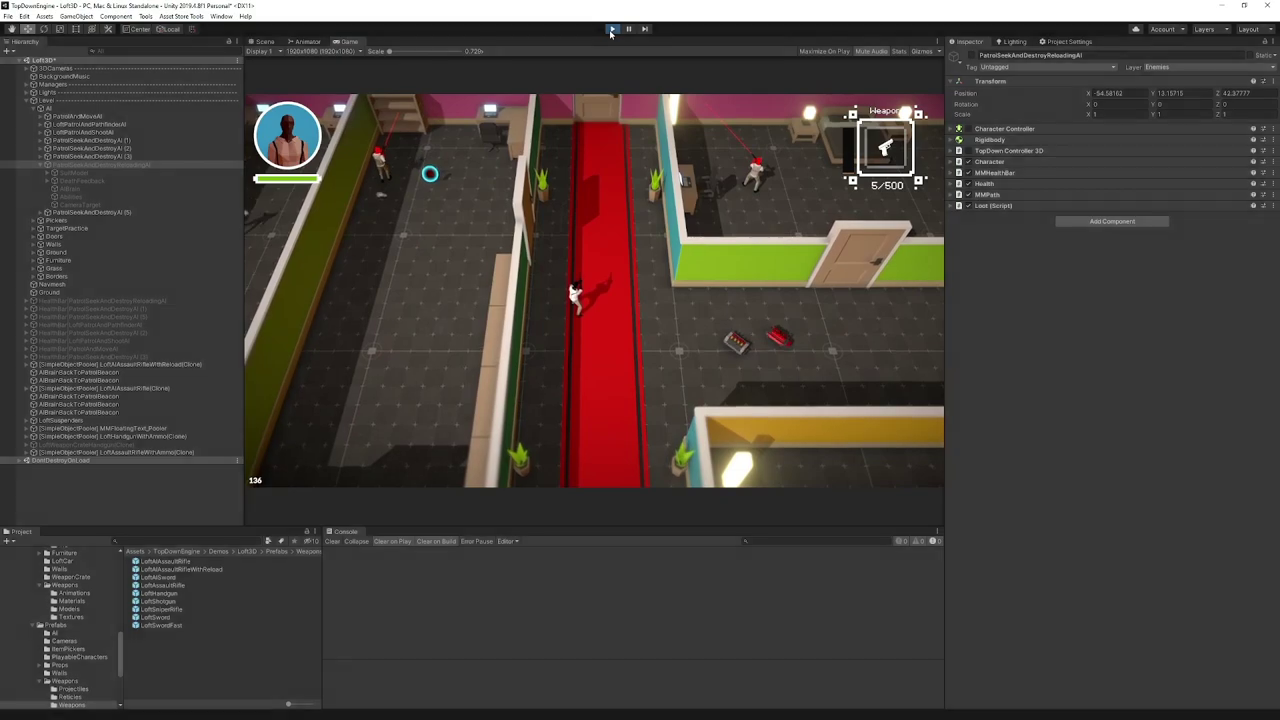
pyautogui.click(612, 29)
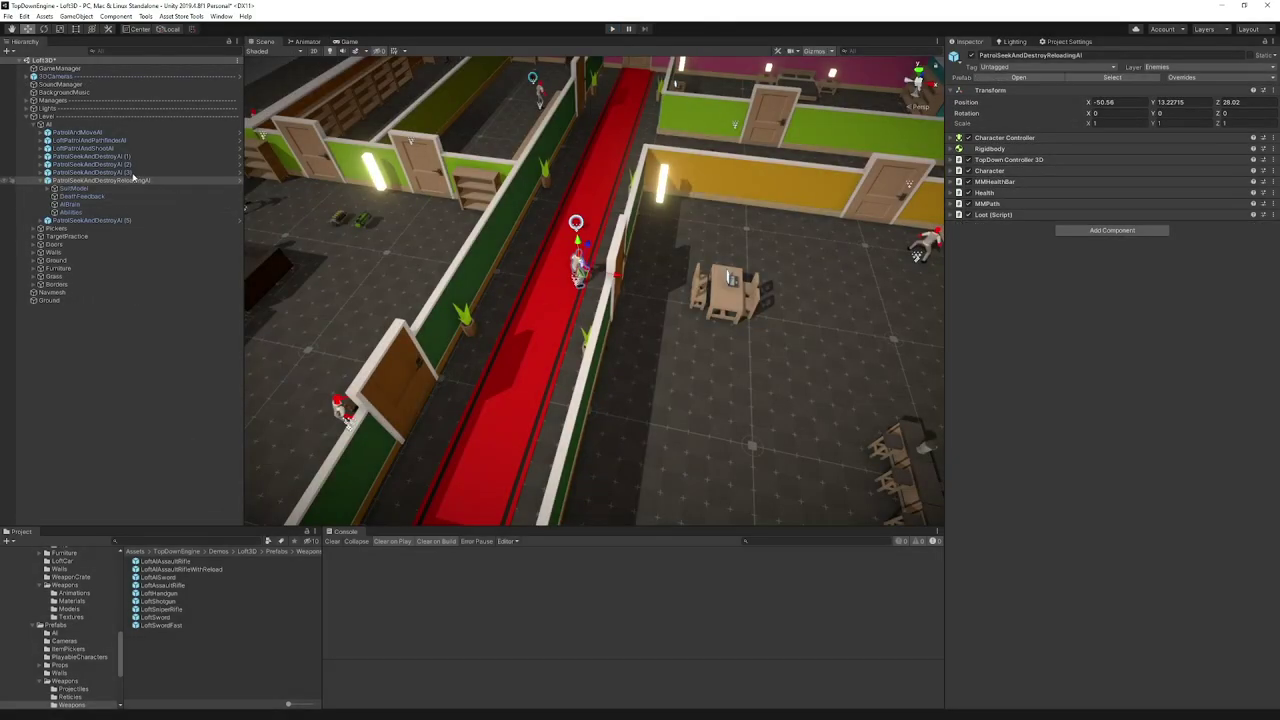
# - Expand the Loot component of PatrolSeekAndDestroyReloadingAI and examine its loot mode, condition, and spawn settings
pyautogui.click(991, 215)
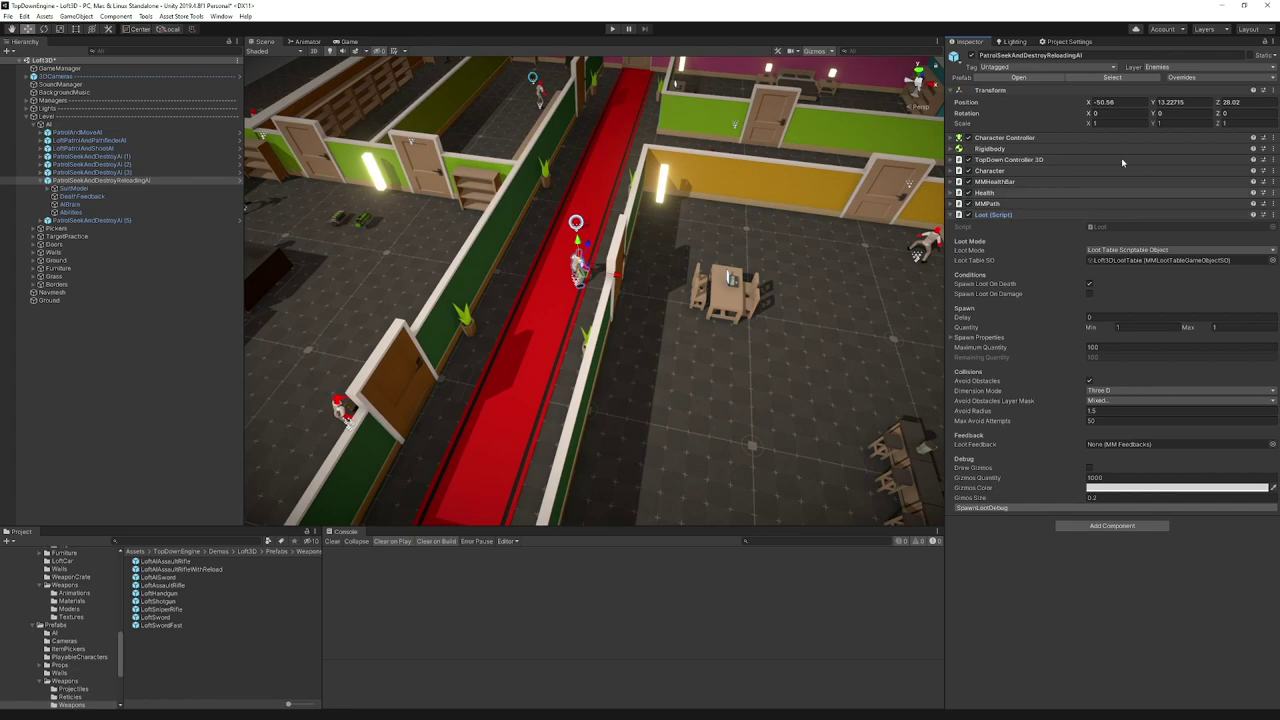
pyautogui.moveTo(1051, 348)
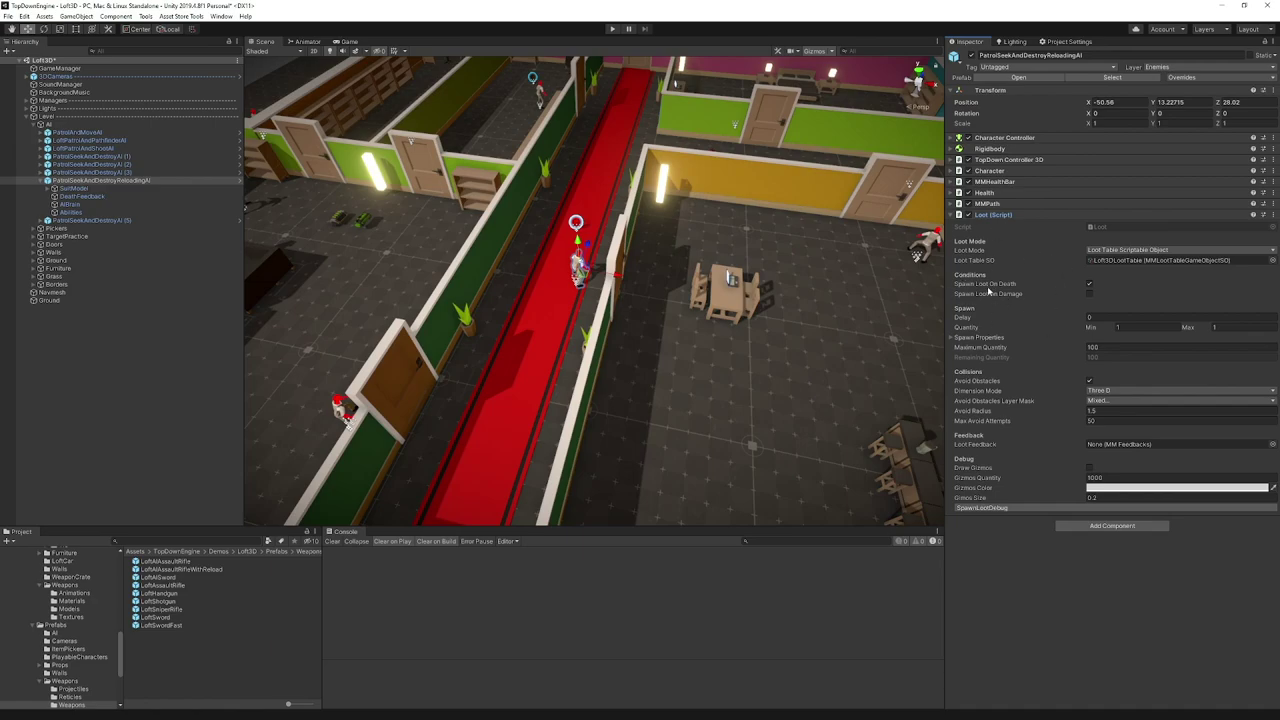
pyautogui.moveTo(1019, 297)
pyautogui.moveTo(984, 262)
# - Try the Unique and Loot Table loot modes on the enemy's Loot component, then restore Loot Table Scriptable Object
pyautogui.click(1128, 252)
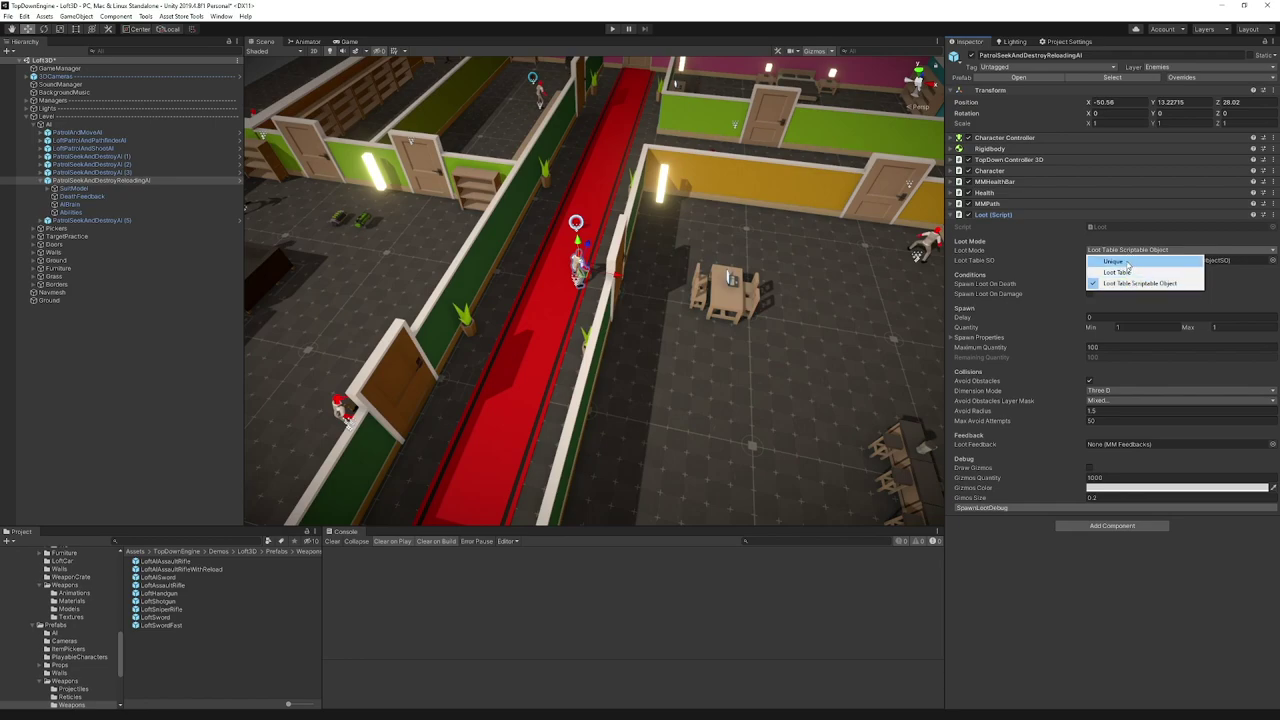
pyautogui.click(1127, 262)
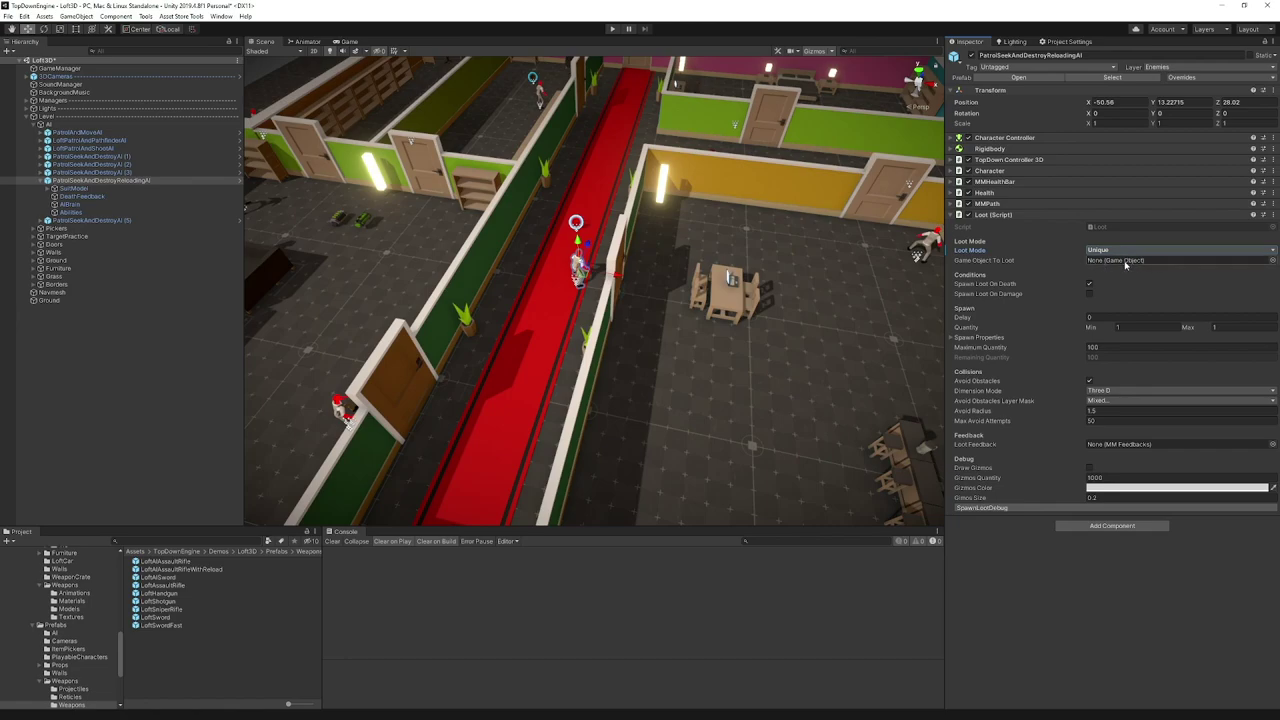
pyautogui.click(1122, 256)
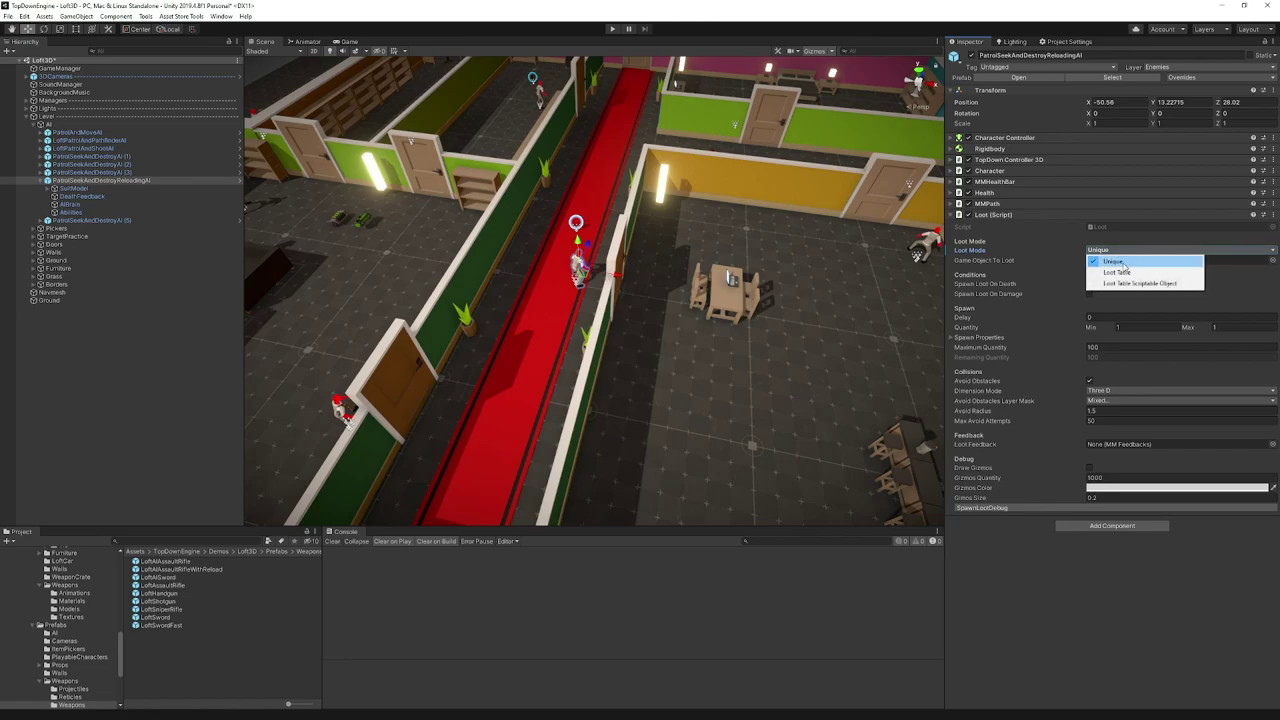
pyautogui.click(1128, 273)
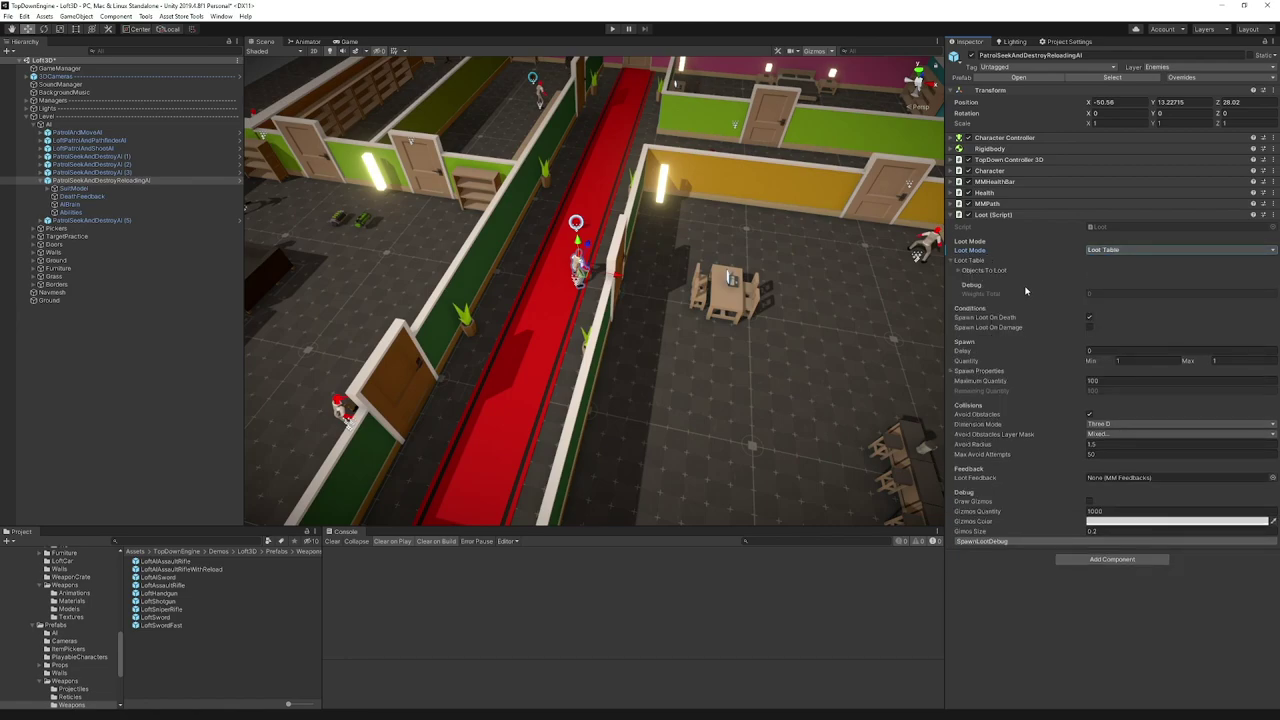
pyautogui.click(1096, 251)
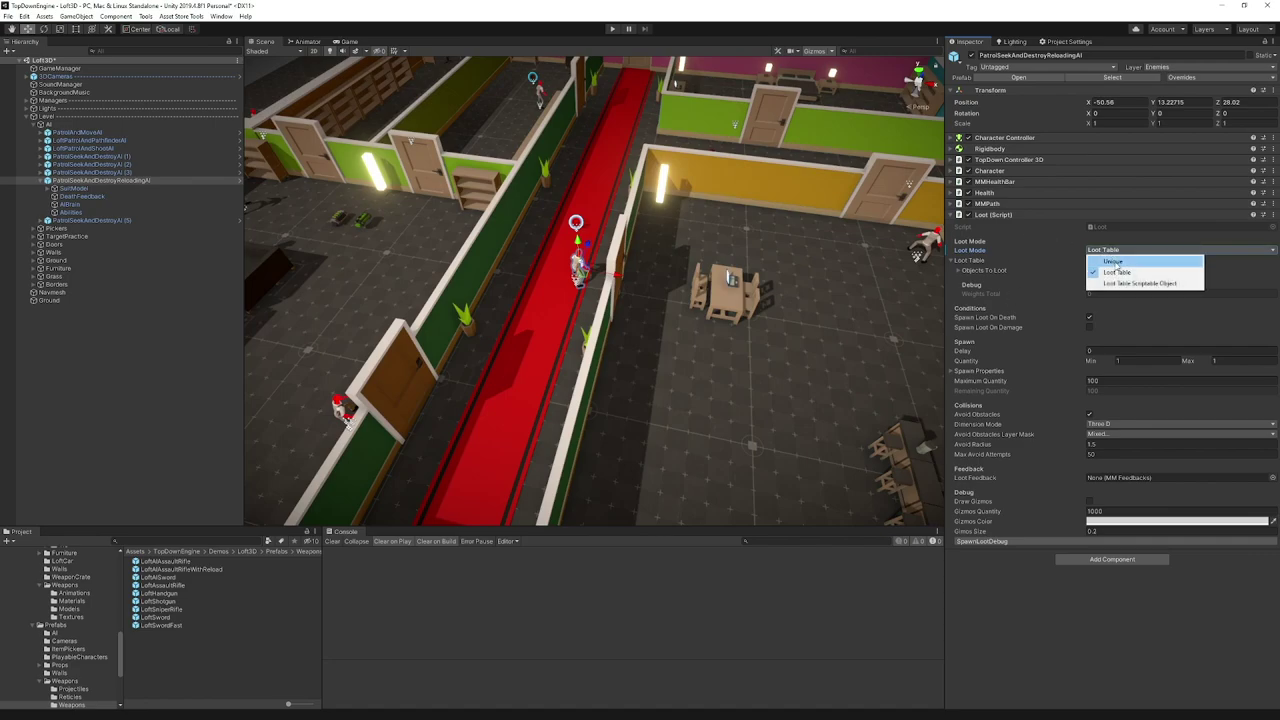
pyautogui.click(1126, 285)
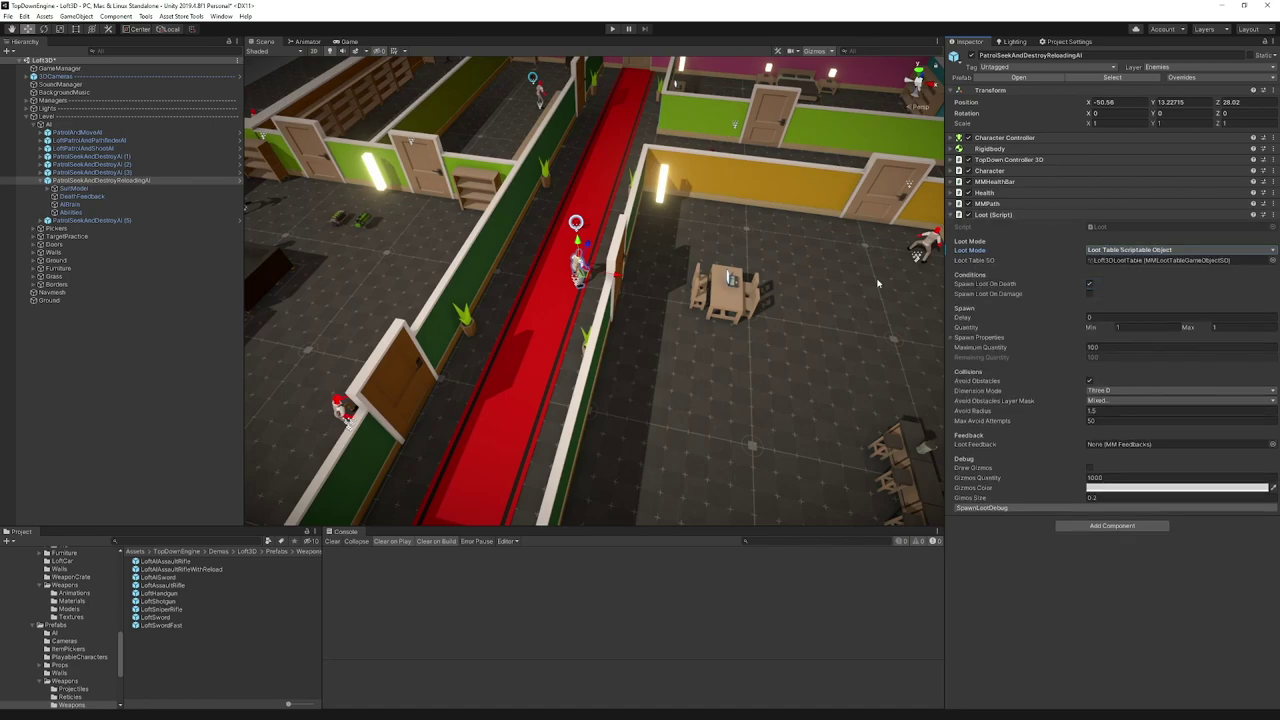
# - Open the Loft3DLootTable asset referenced by the enemy's Loot component and examine its loot objects and their weights
pyautogui.click(1121, 260)
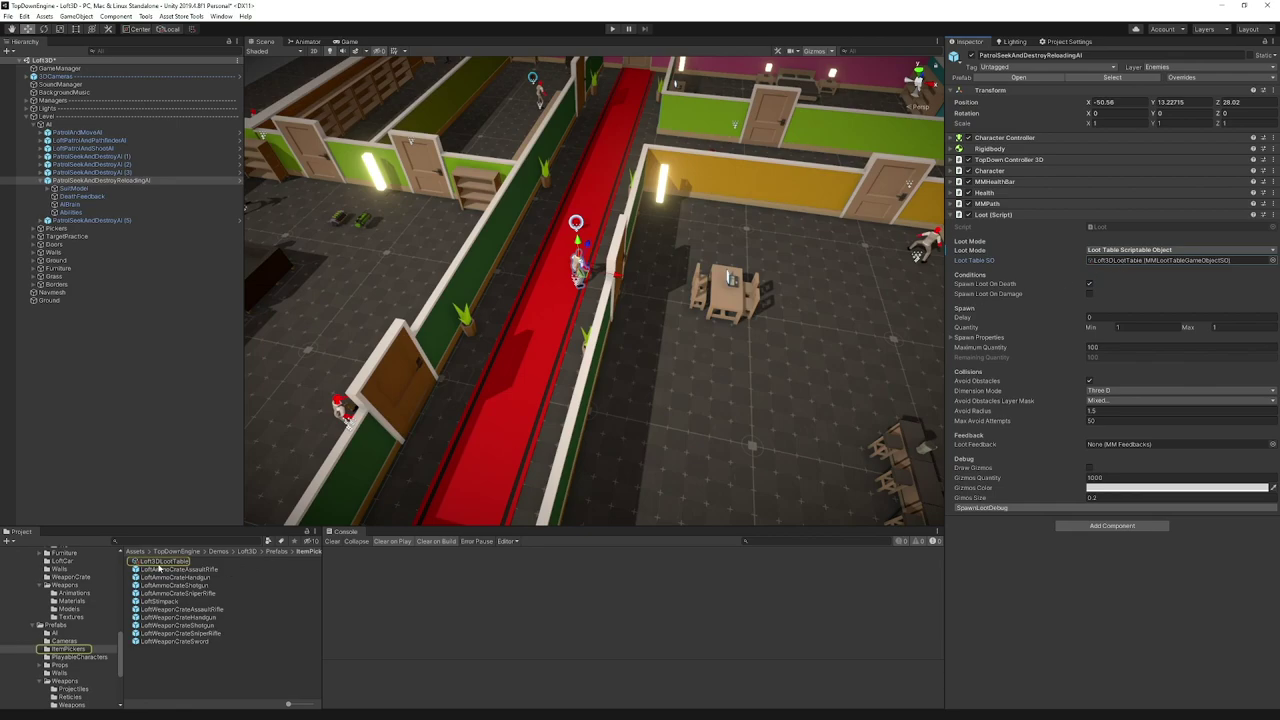
pyautogui.click(162, 562)
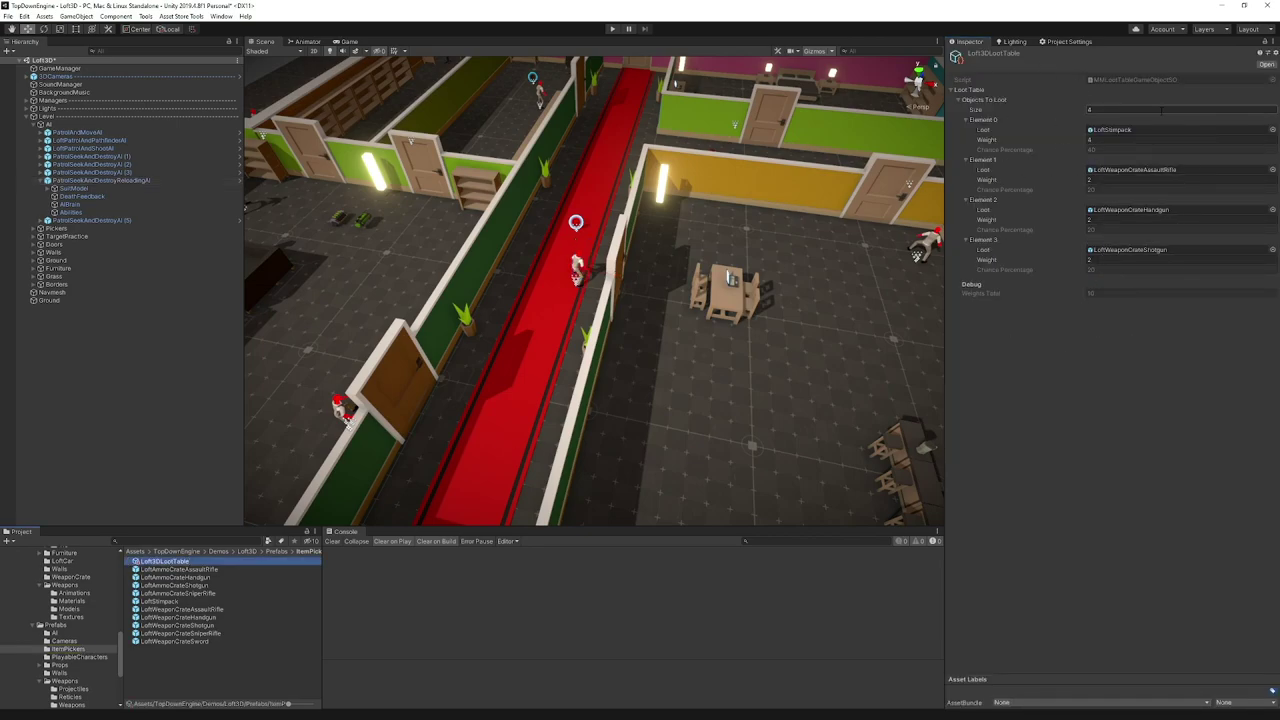
pyautogui.click(124, 181)
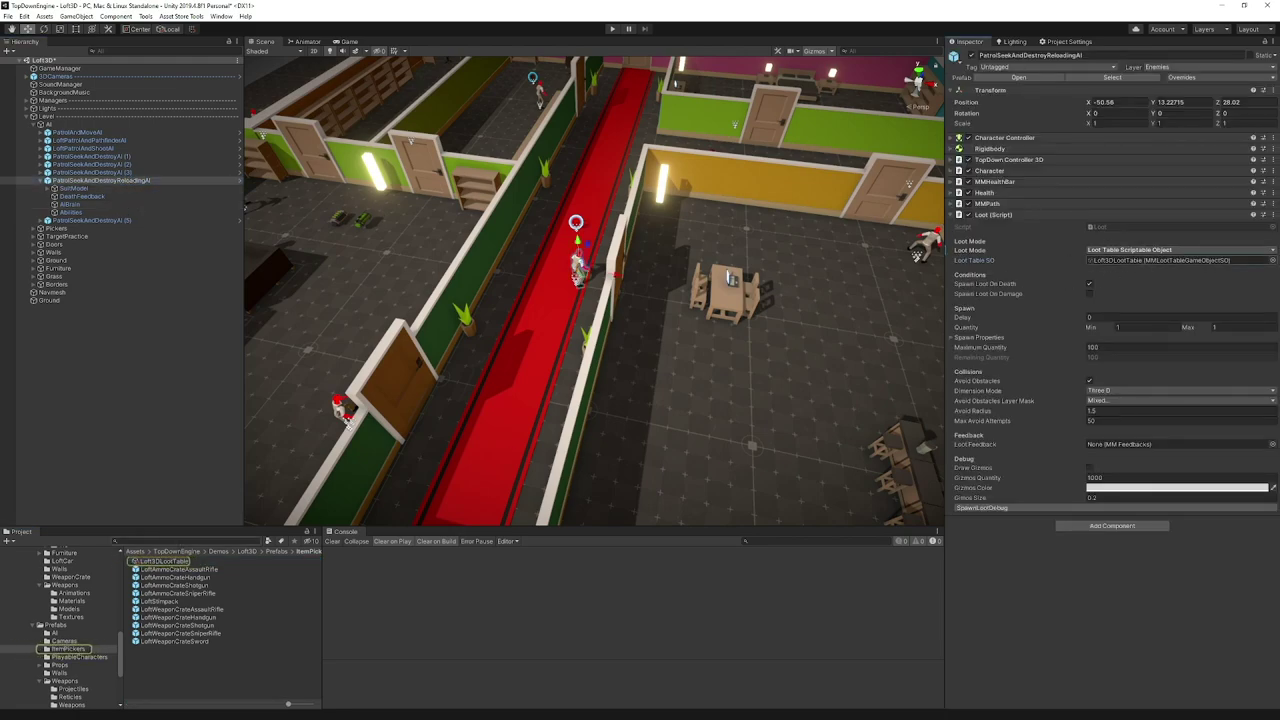
pyautogui.doubleClick(1157, 261)
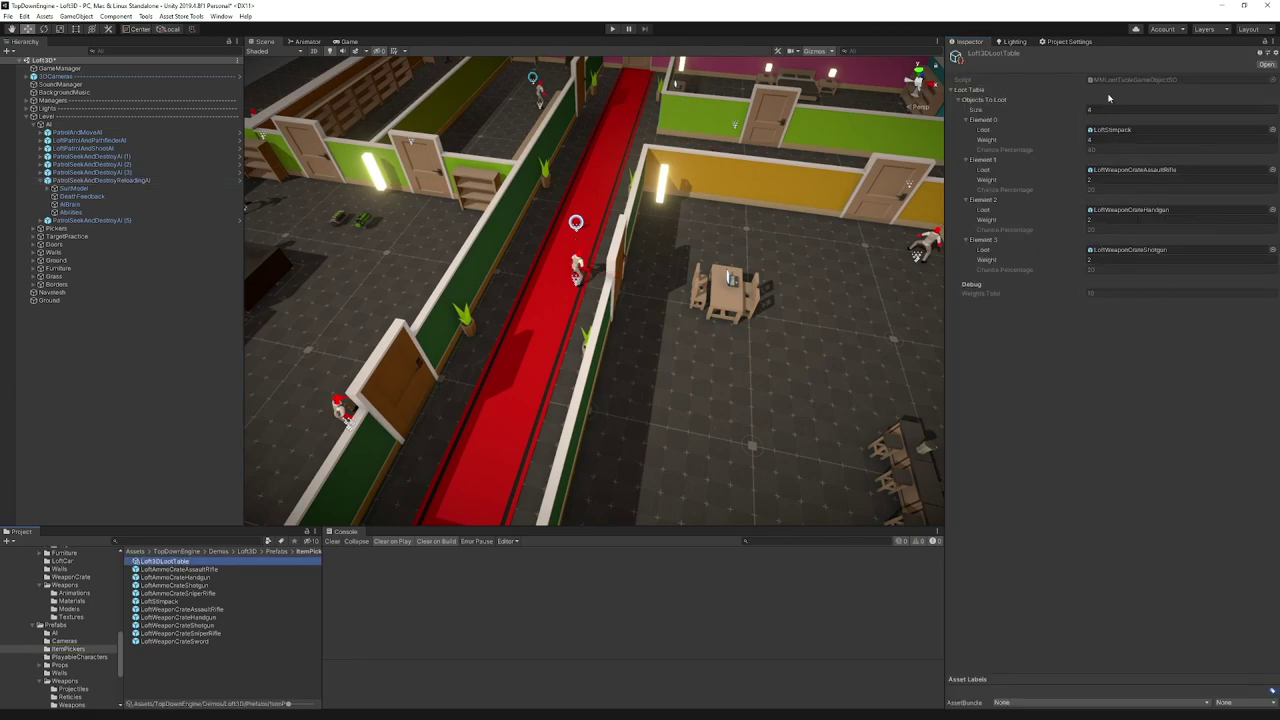
pyautogui.click(1097, 139)
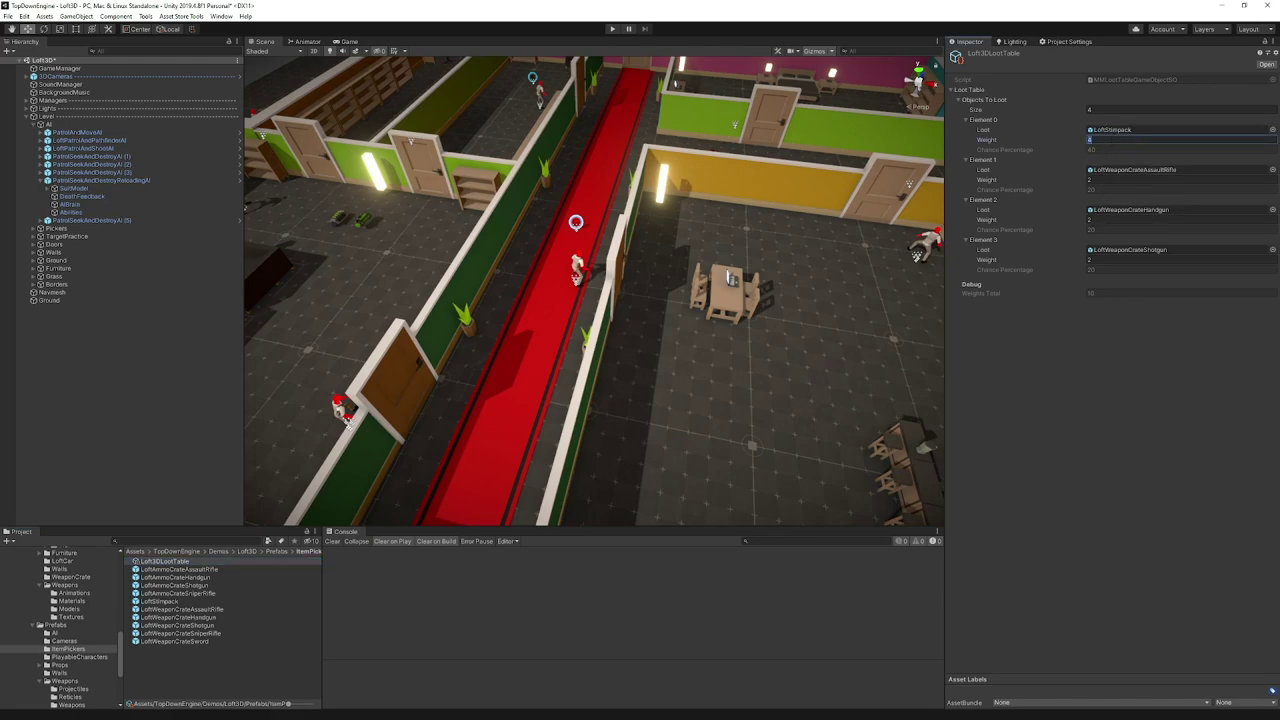
pyautogui.click(1173, 177)
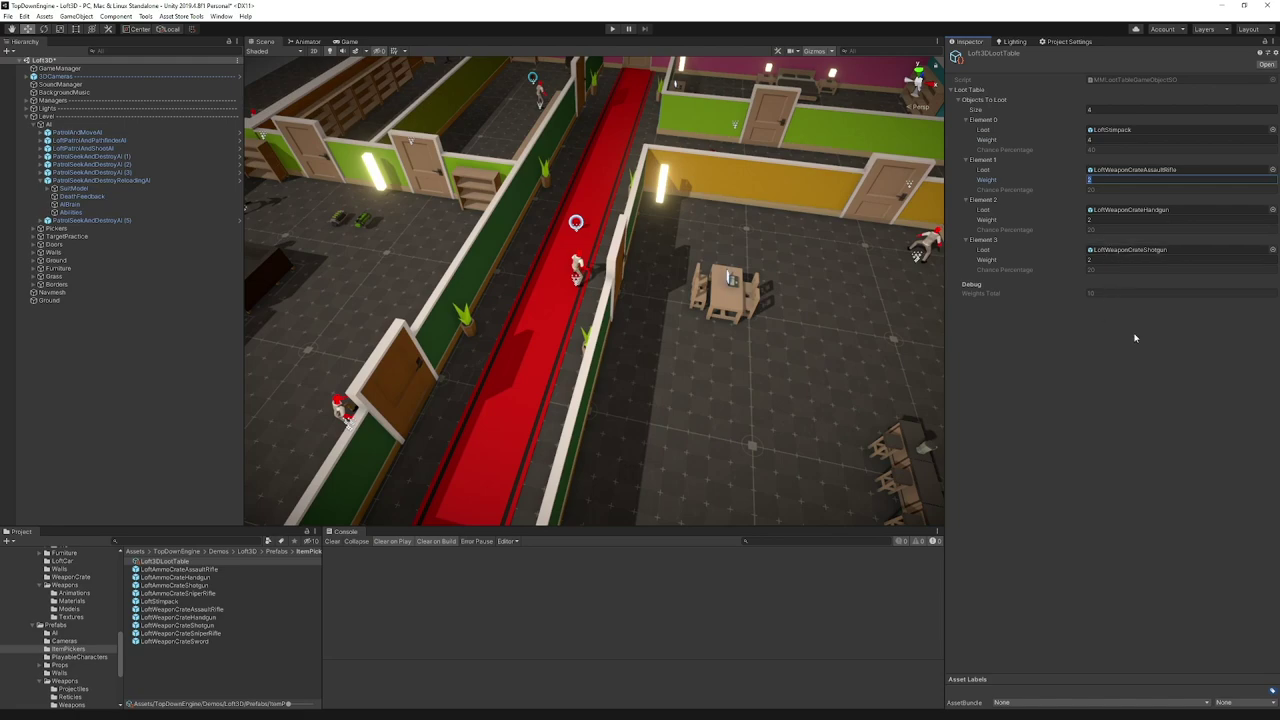
pyautogui.click(1123, 138)
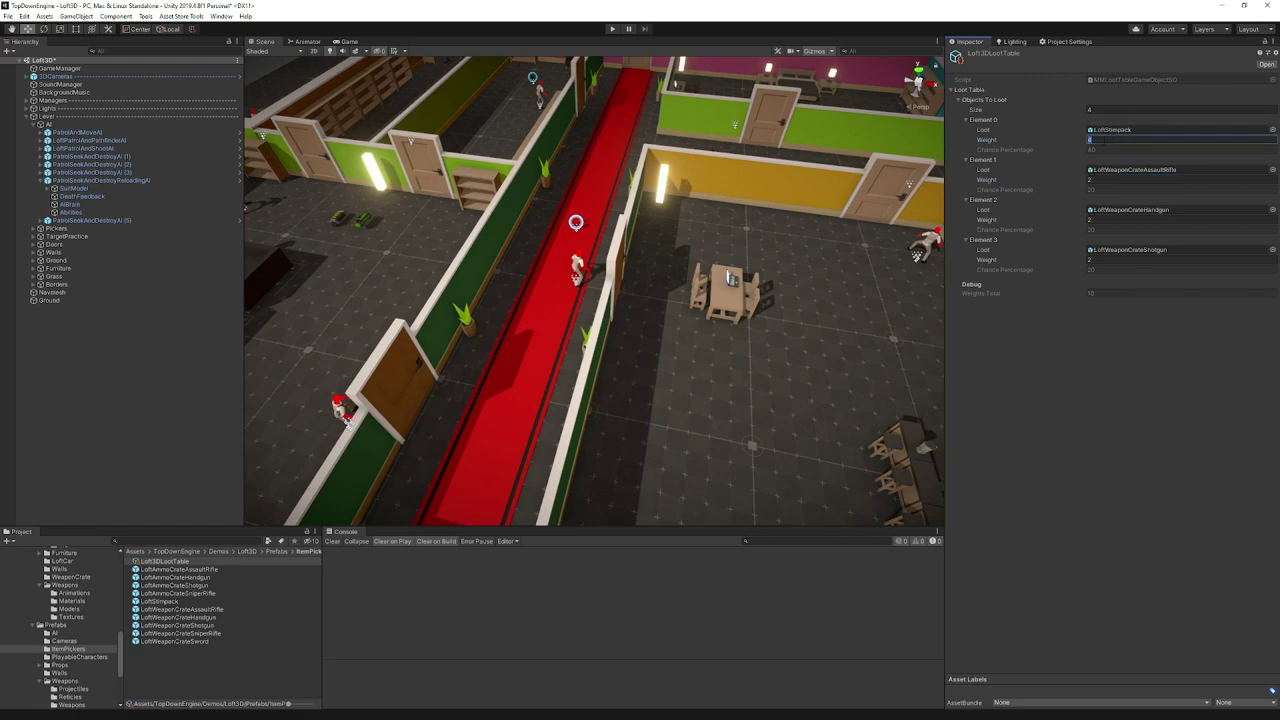
pyautogui.click(1108, 179)
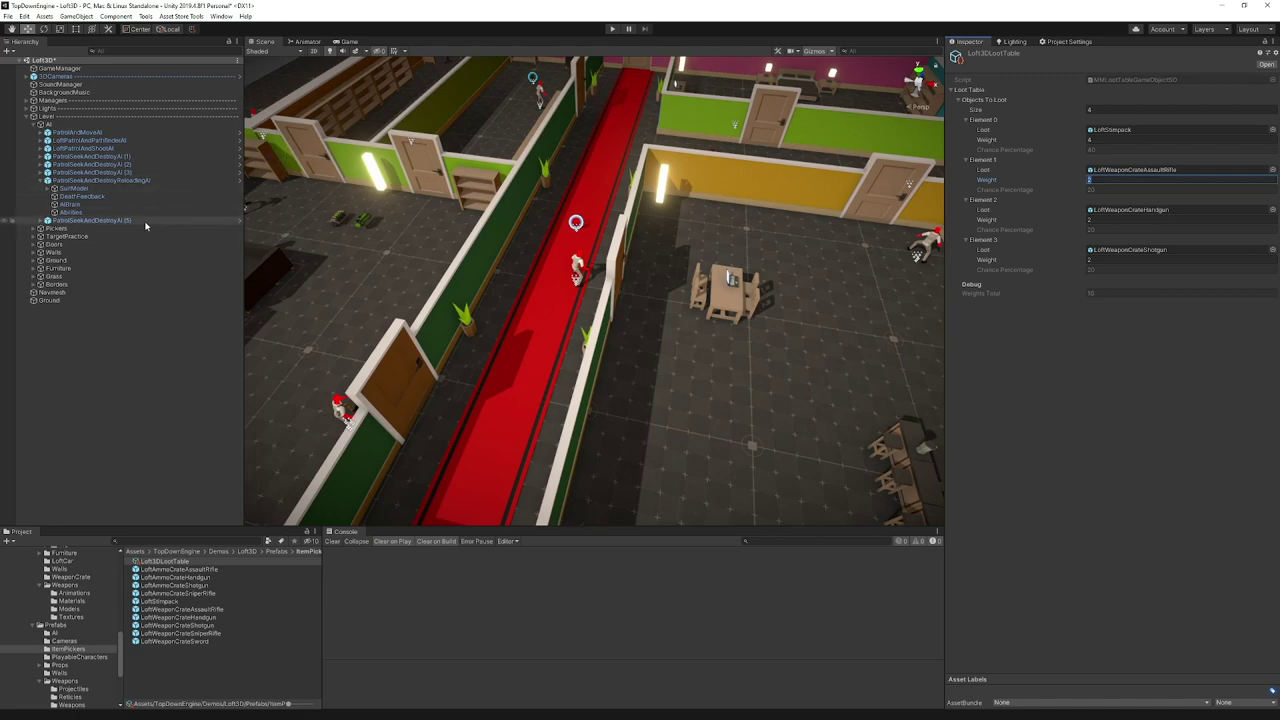
pyautogui.click(217, 565)
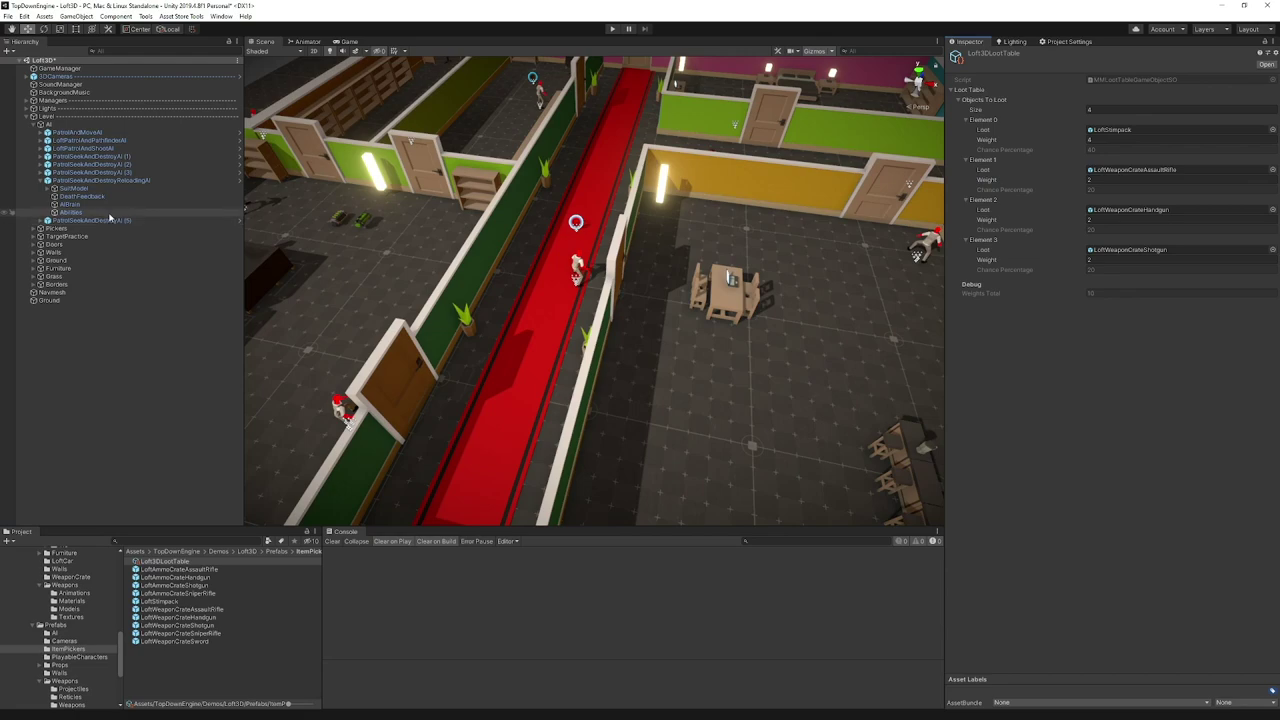
# - Assign the Loft3DLootTable asset as the reloading enemy's Loot Table SO, then inspect the asset's entries
pyautogui.click(100, 180)
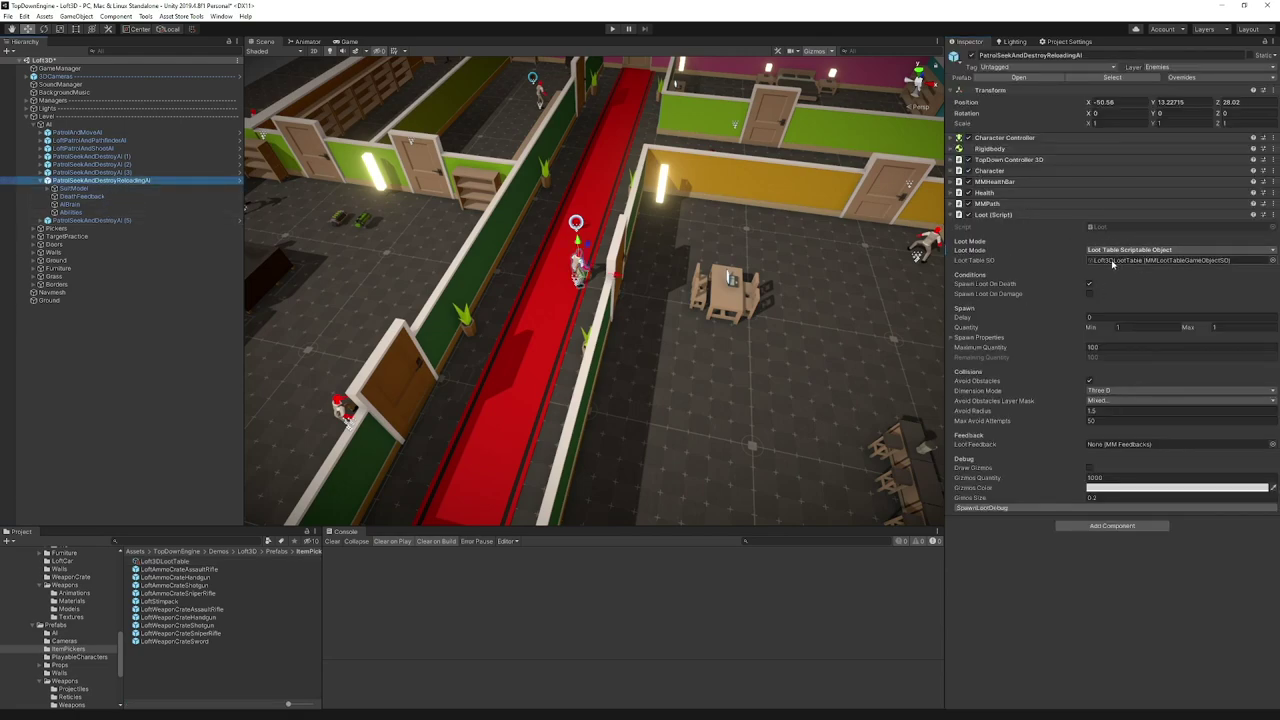
pyautogui.click(185, 565)
pyautogui.moveTo(185, 565); pyautogui.dragTo(1178, 263)
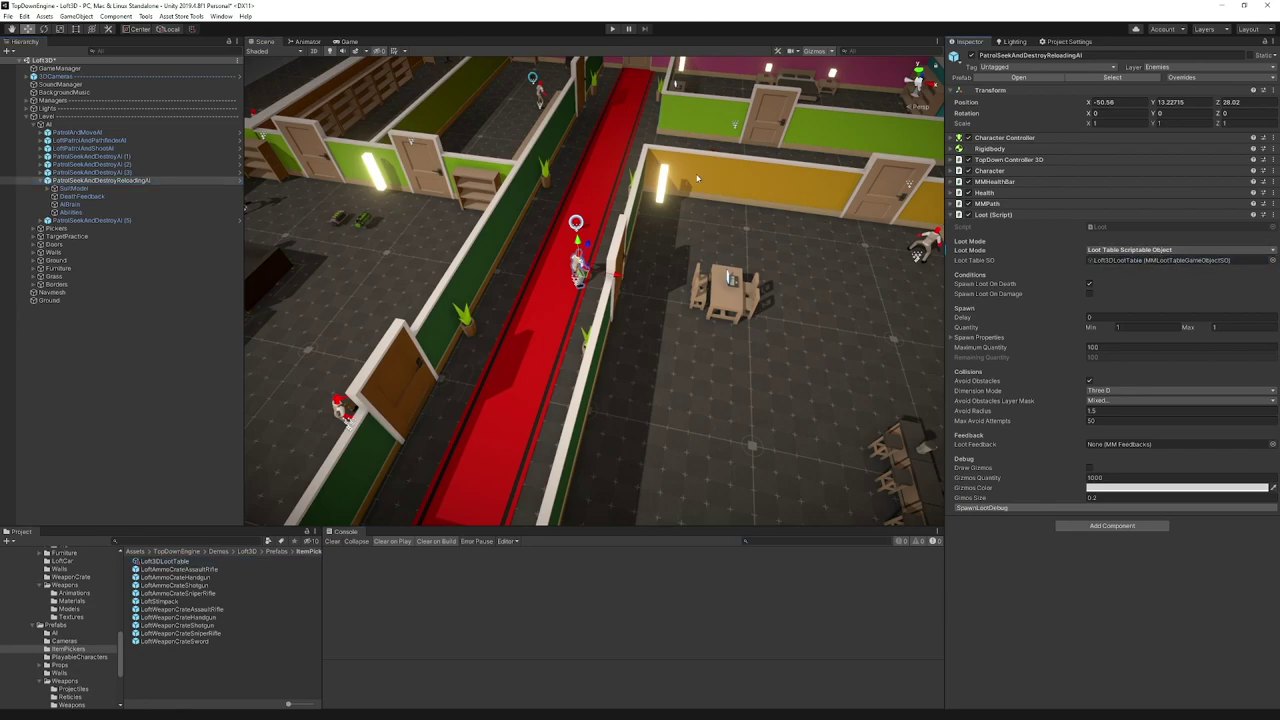
pyautogui.click(200, 562)
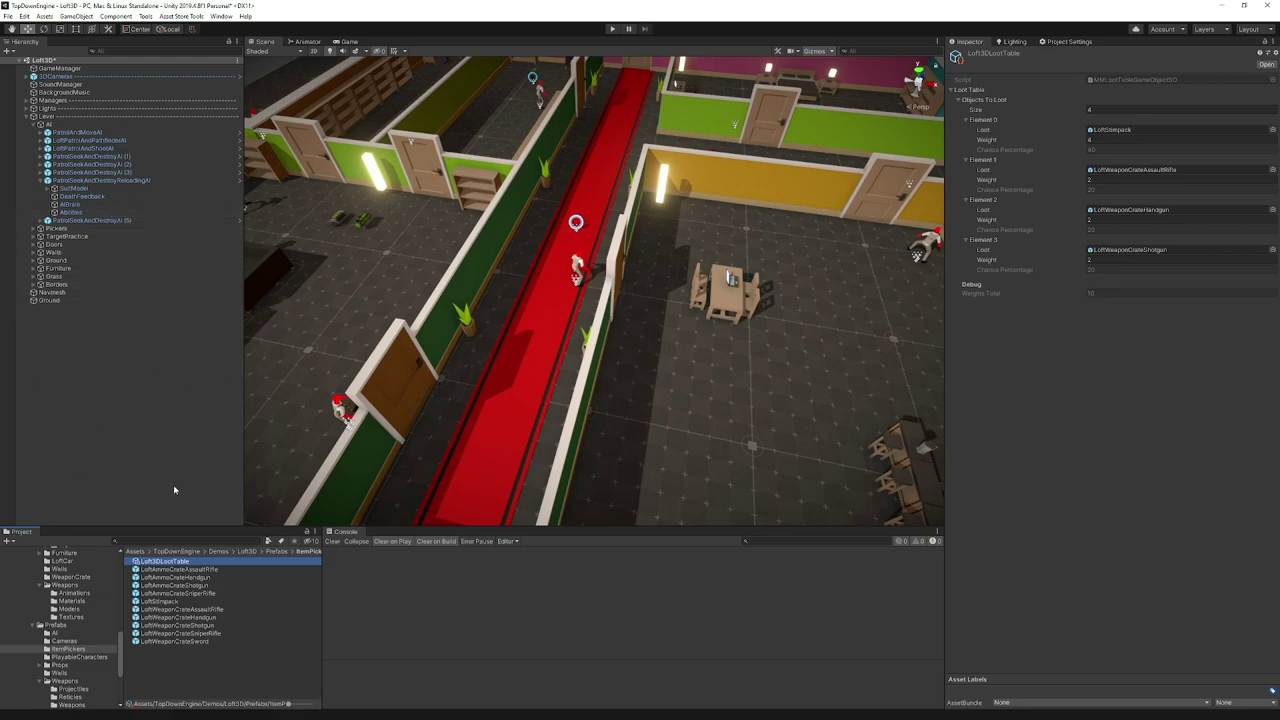
# - Try Loot Table mode on the reloading enemy and expand Objects To Loot, then return to Loot Table Scriptable Object
pyautogui.click(122, 182)
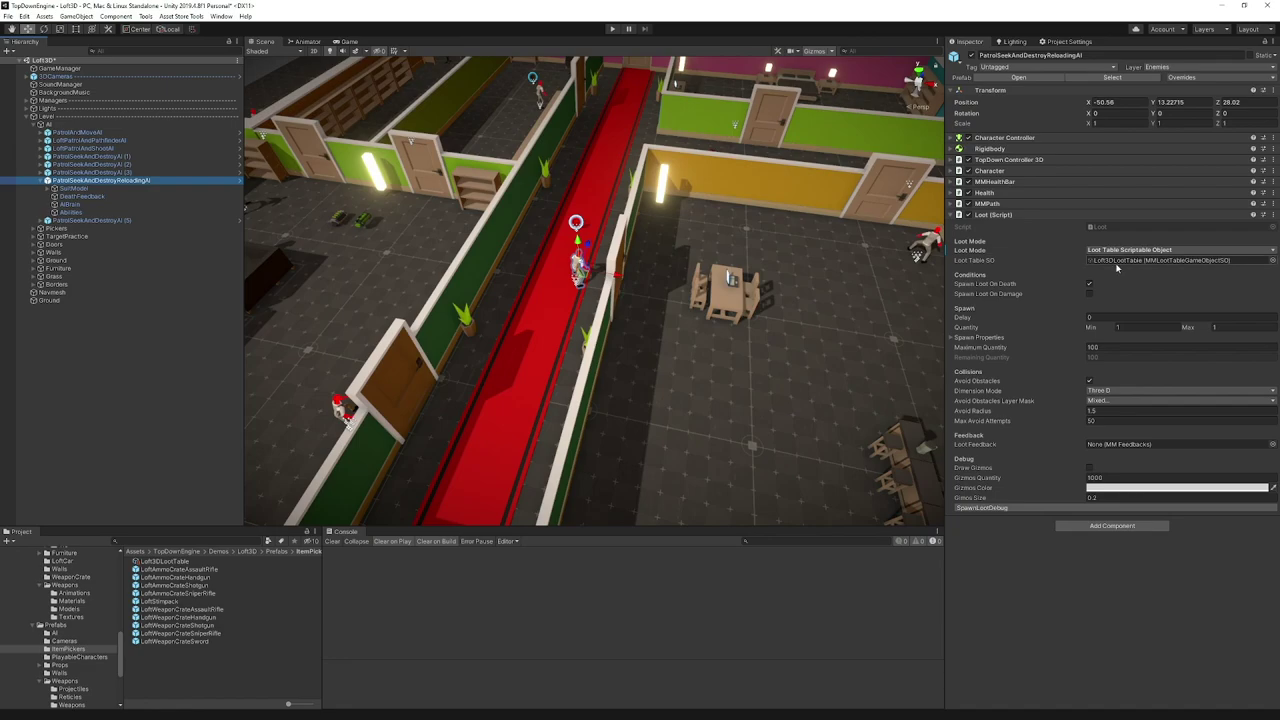
pyautogui.click(1134, 250)
pyautogui.click(1125, 270)
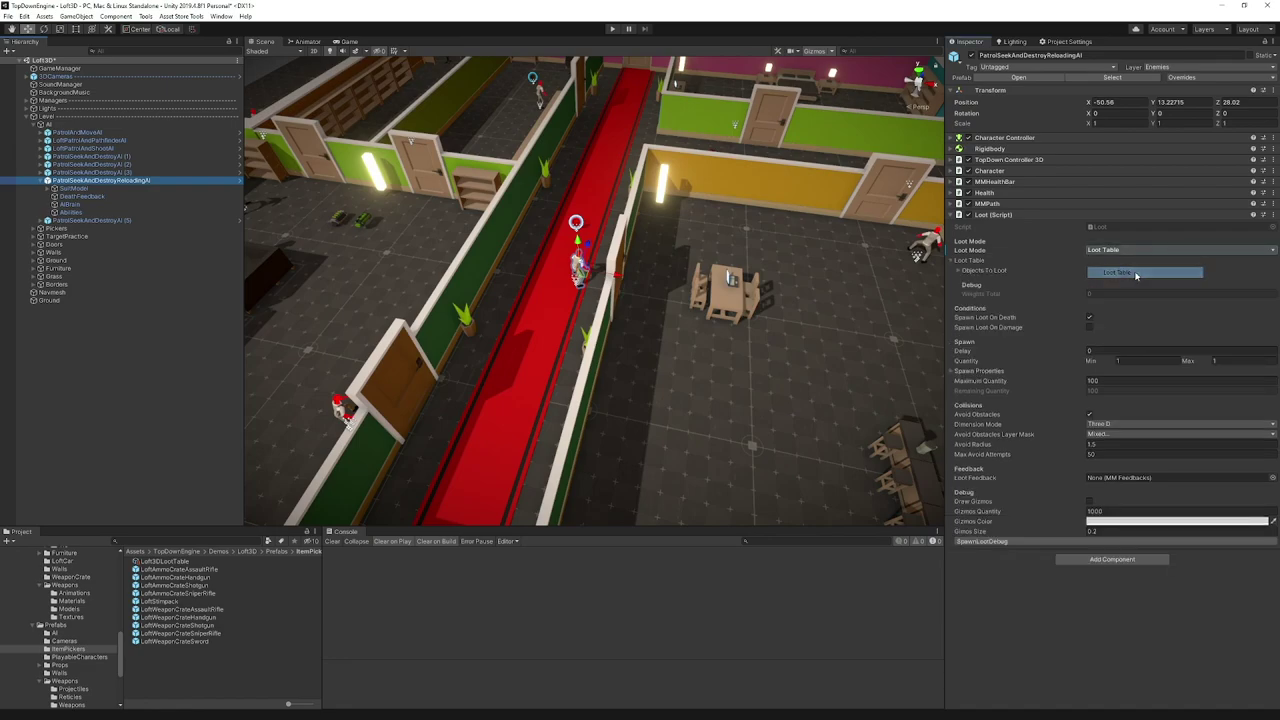
pyautogui.click(990, 271)
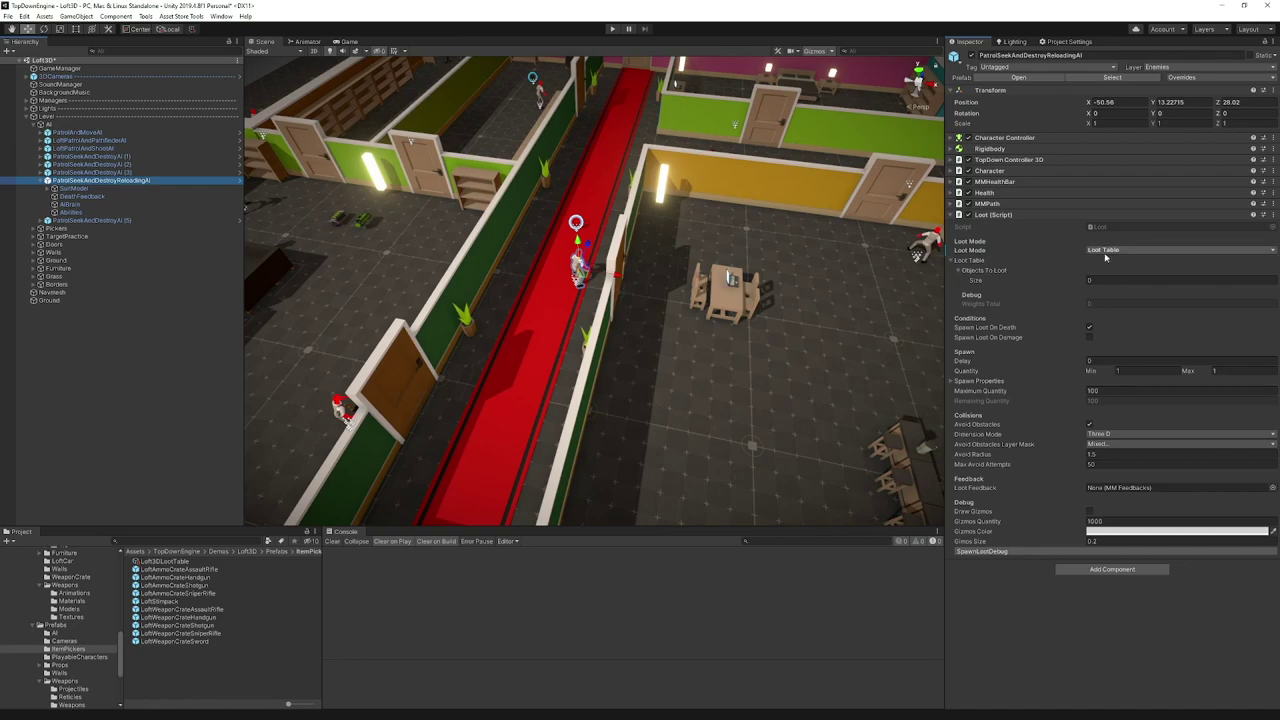
pyautogui.click(1155, 249)
pyautogui.click(1150, 283)
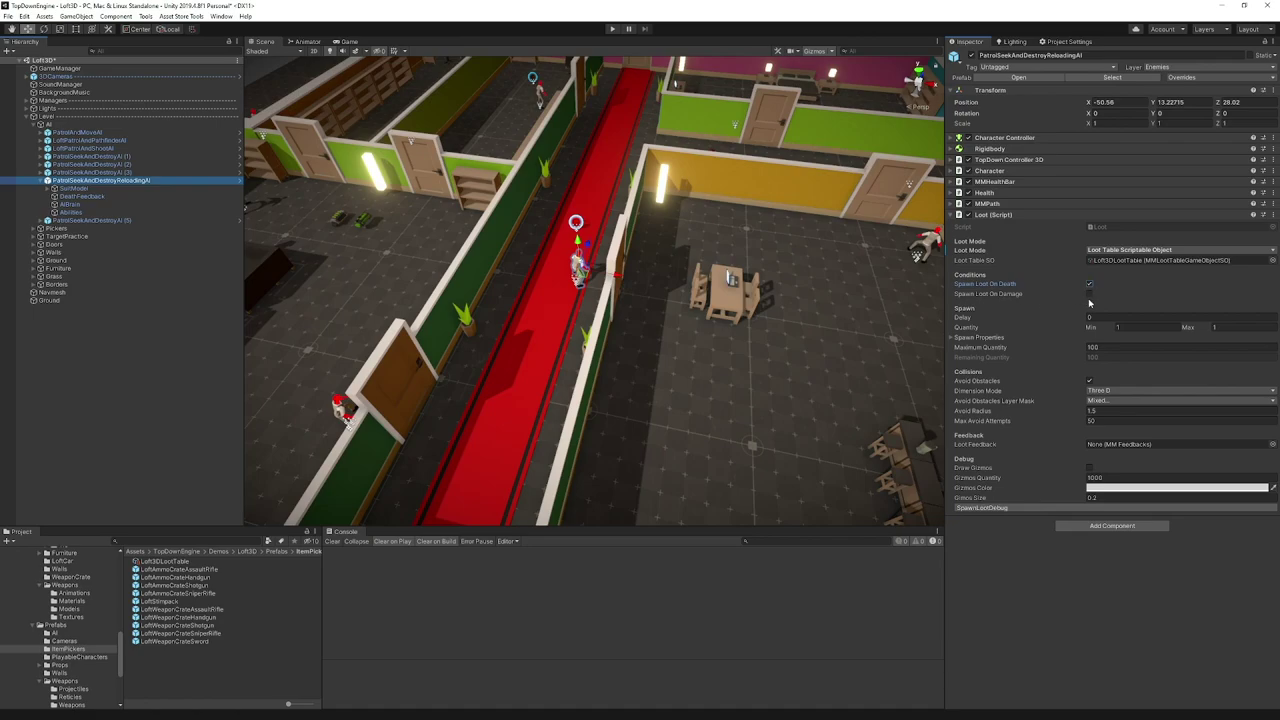
# - Enable Spawn Loot On Damage on the reloading enemy, then play-test the scene by shooting that enemy until it dies
pyautogui.click(1089, 294)
pyautogui.click(613, 28)
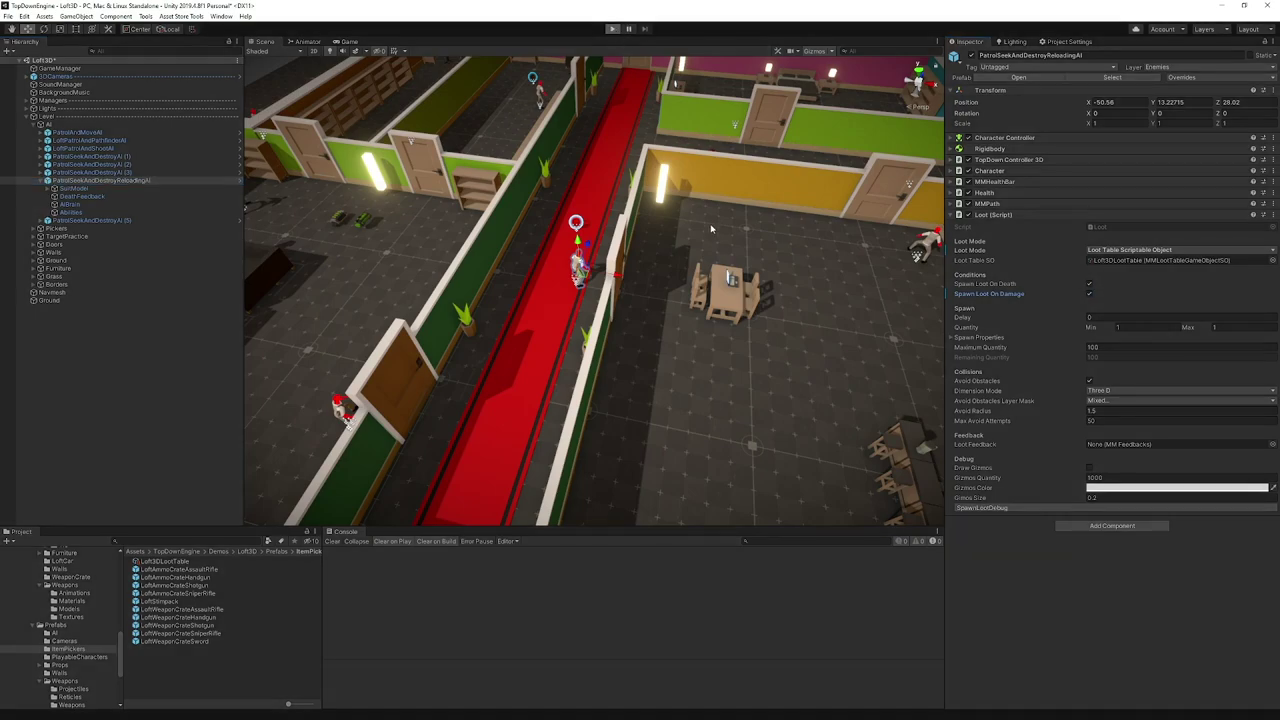
pyautogui.press('w')
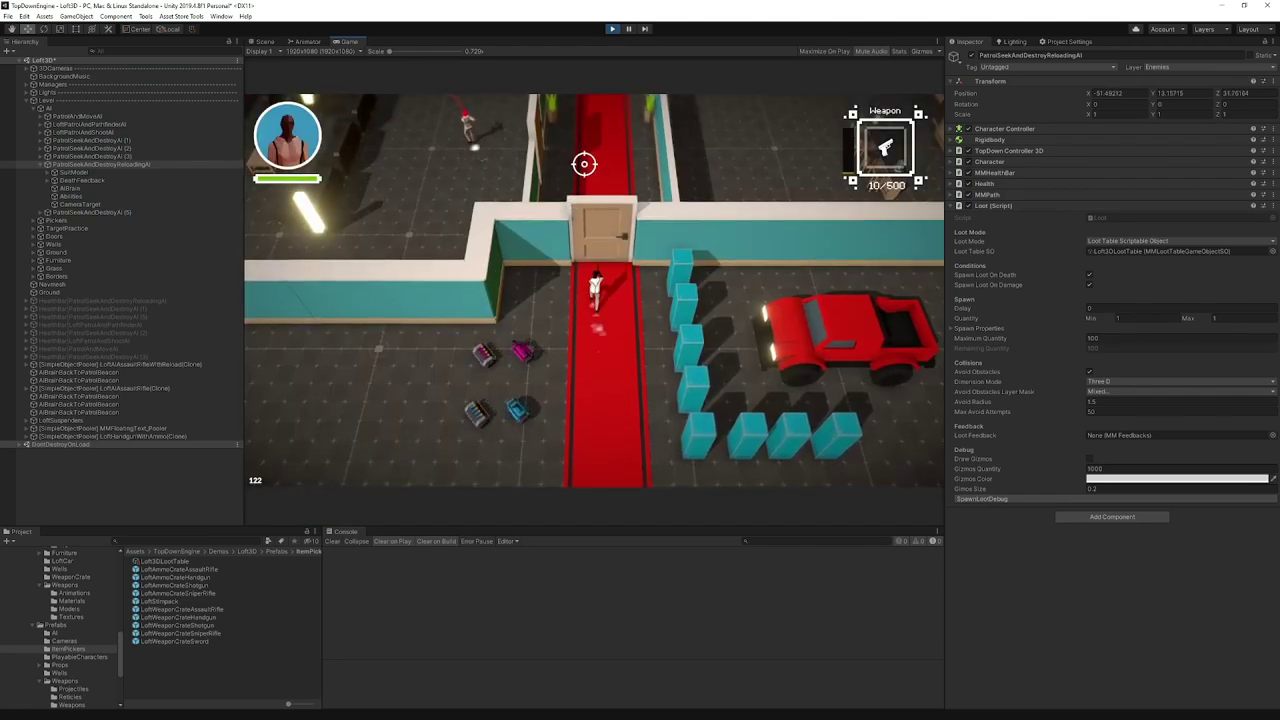
pyautogui.press('w')
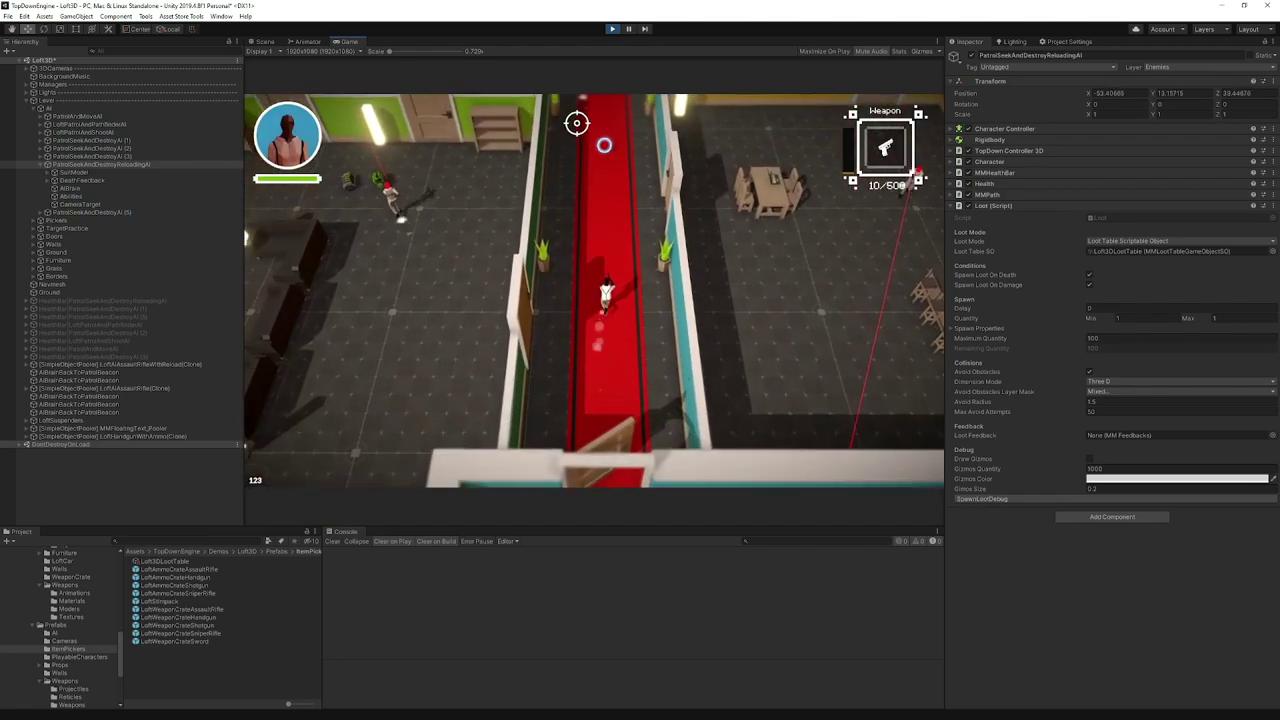
pyautogui.click(572, 115)
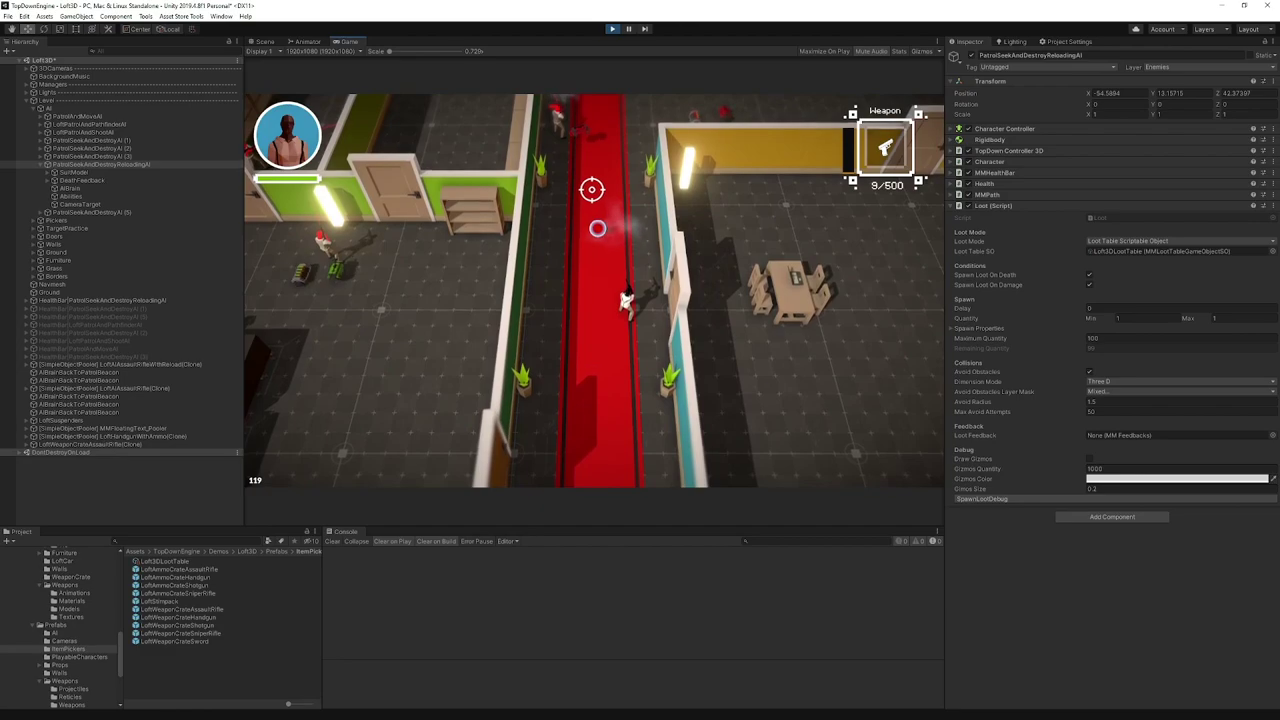
pyautogui.click(558, 112)
pyautogui.press('w')
pyautogui.click(580, 109)
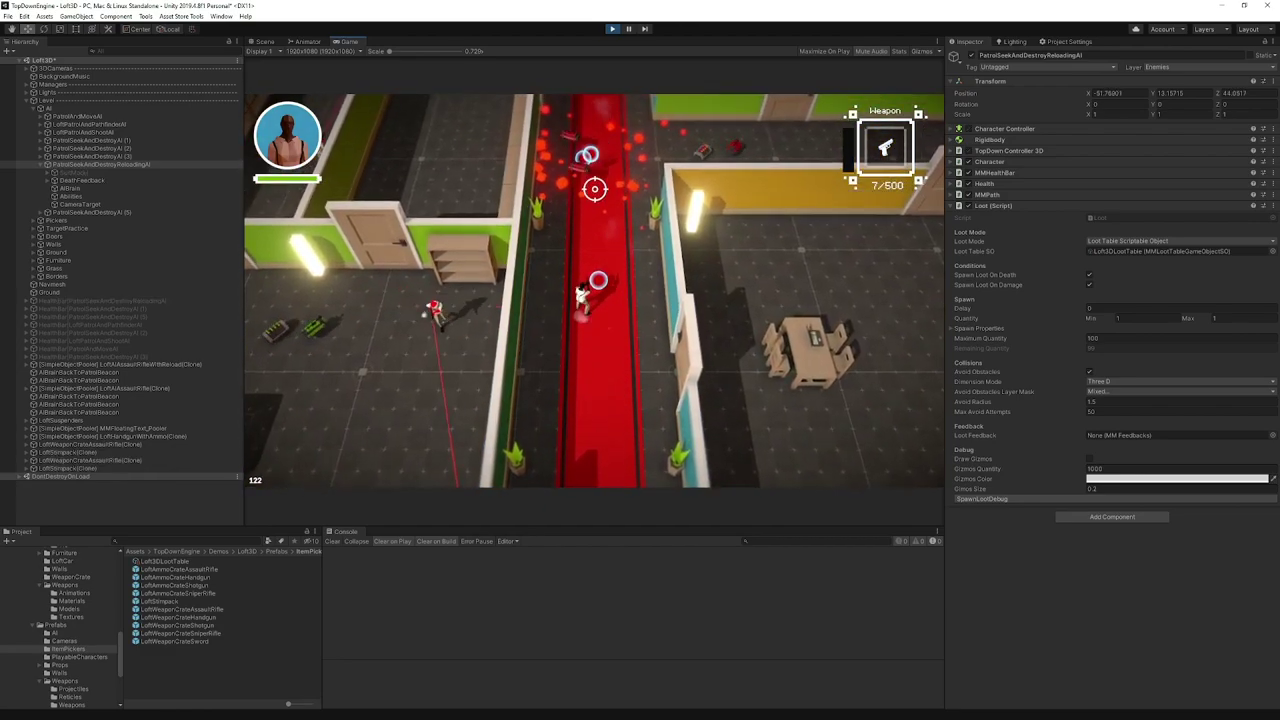
pyautogui.click(613, 28)
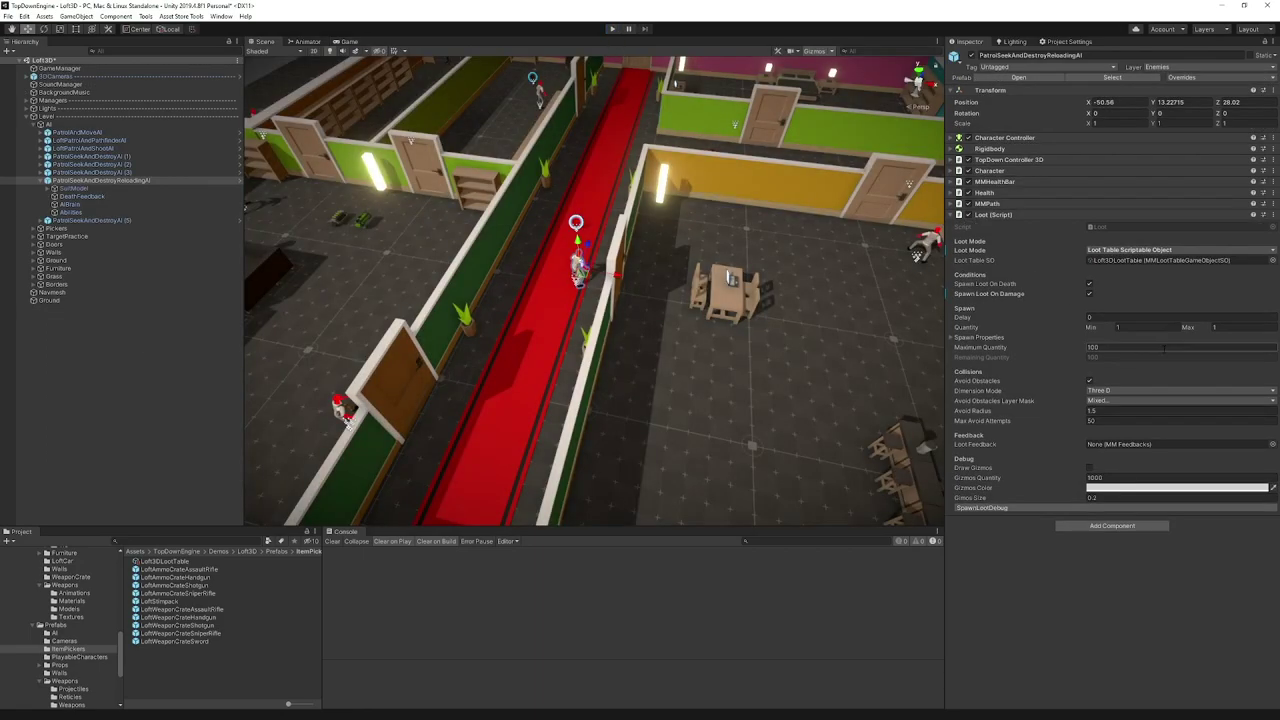
# - Set the enemy's loot Quantity to Min 50 and Max 100, then run the scene and shoot the enemy to spawn loot
pyautogui.click(1176, 328)
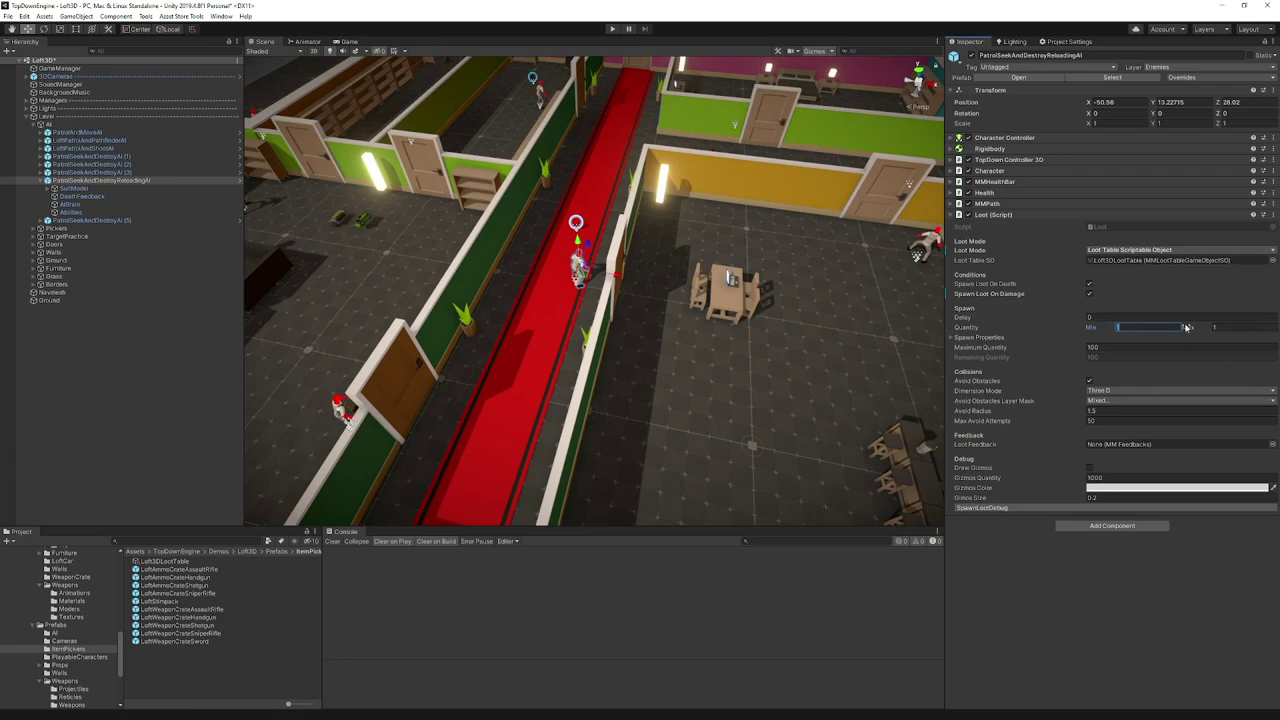
pyautogui.write('50')
pyautogui.press('Tab')
pyautogui.write('100')
pyautogui.click(612, 28)
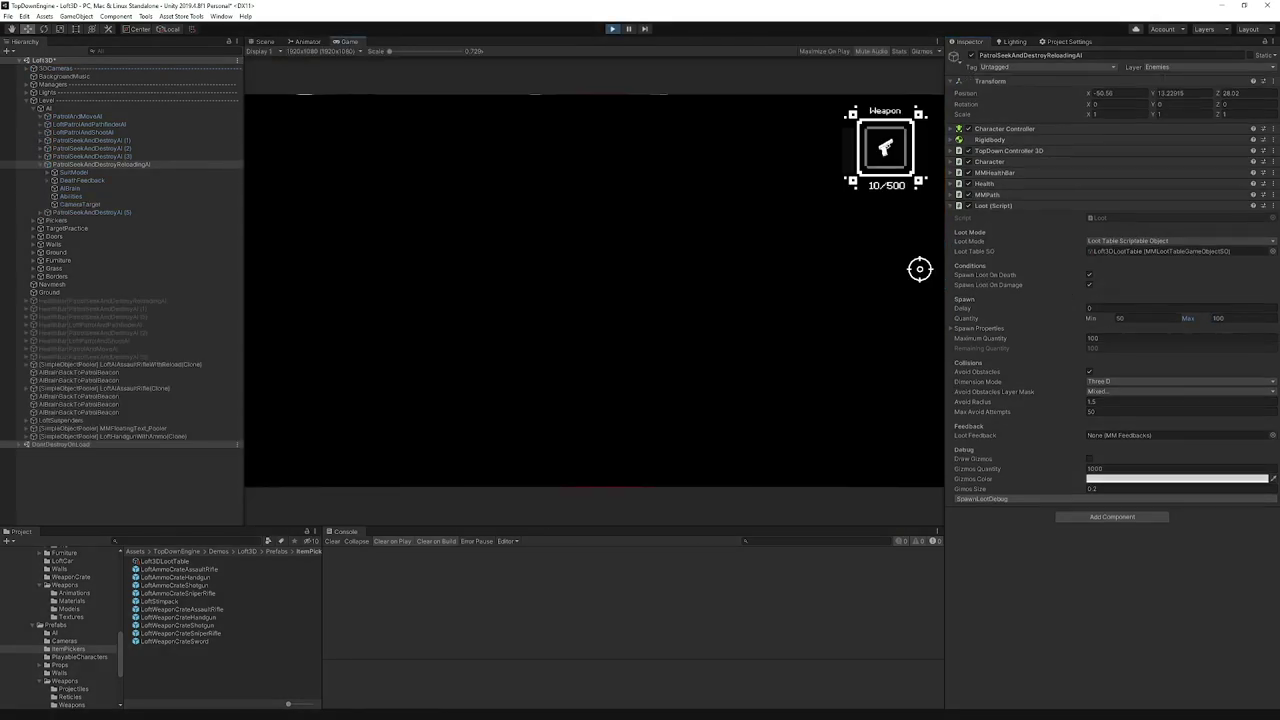
pyautogui.press('w')
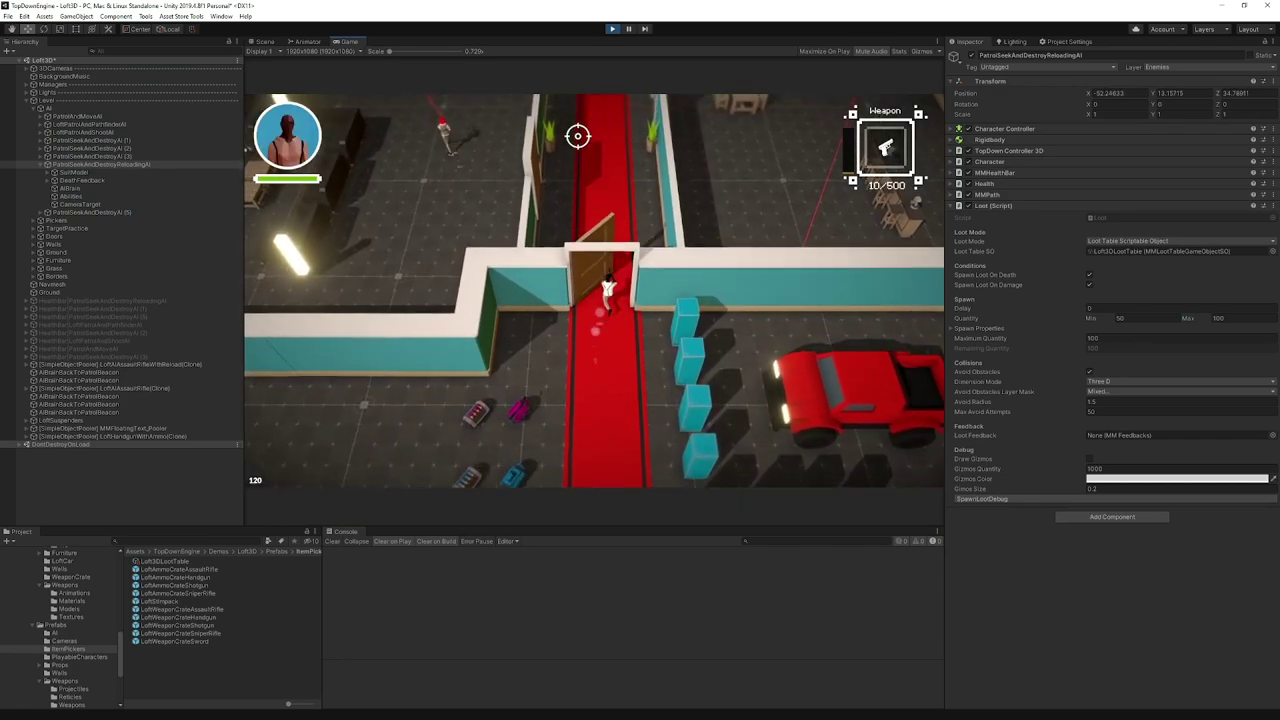
pyautogui.press('w')
pyautogui.press('d')
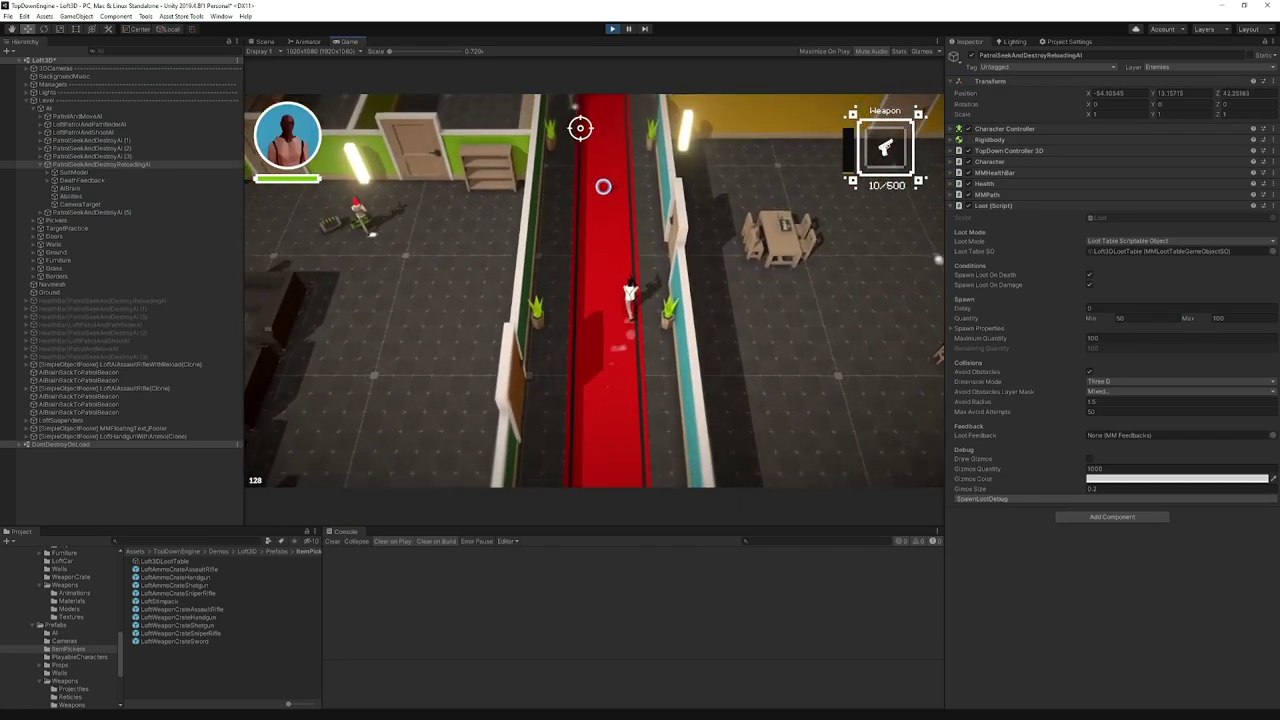
pyautogui.click(576, 134)
pyautogui.click(581, 153)
pyautogui.press('a')
pyautogui.click(559, 128)
pyautogui.press('d')
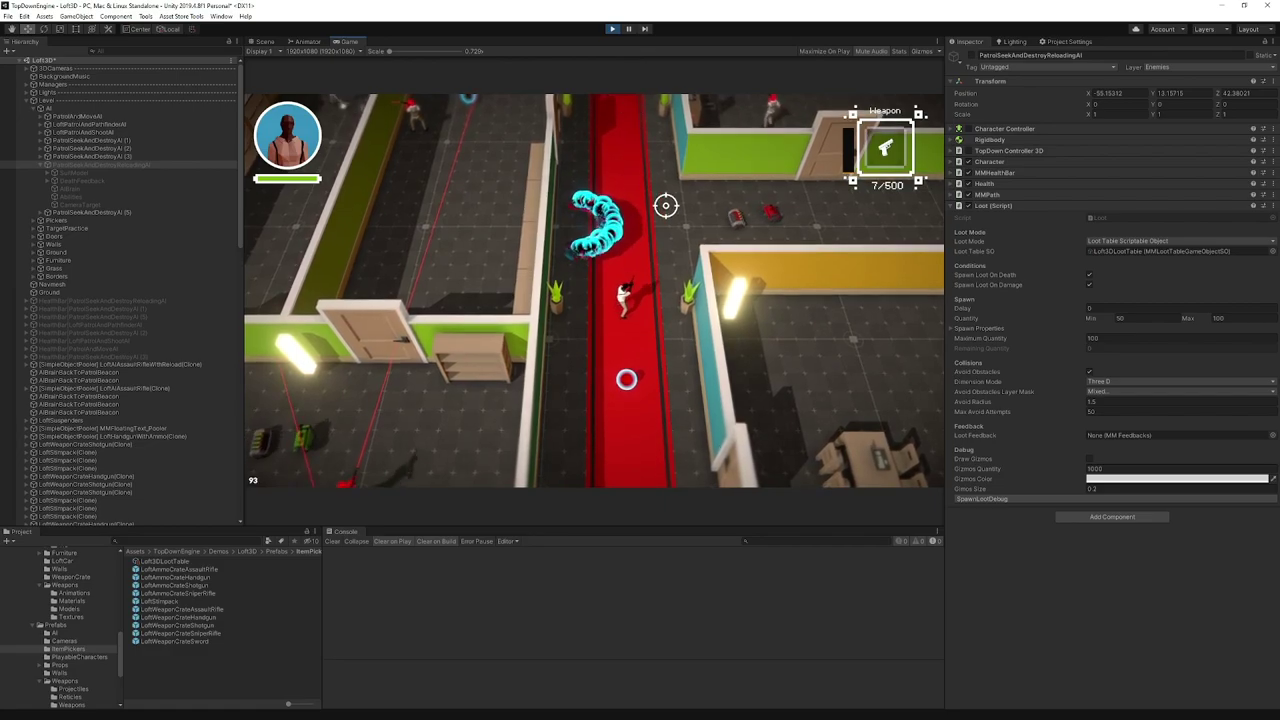
# - Walk through the spawned loot and fire a few shots, then check the collected items in the inventory and end the play test
pyautogui.press('w')
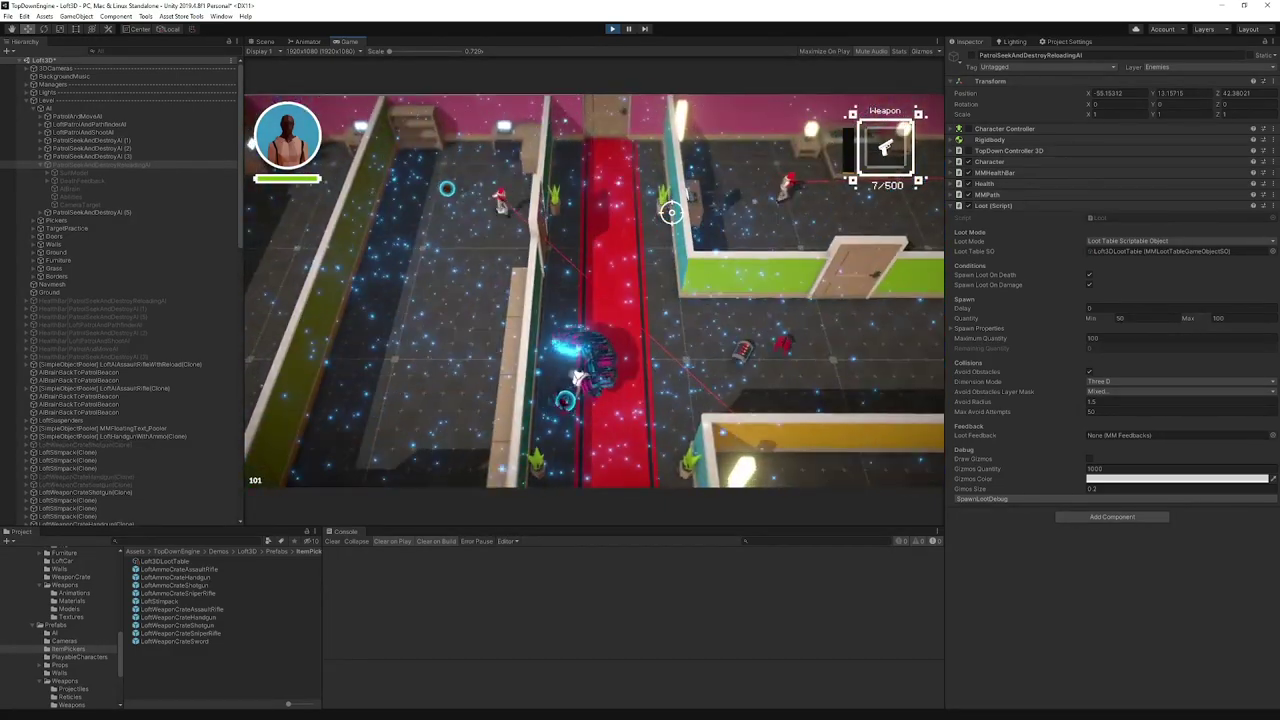
pyautogui.press('s')
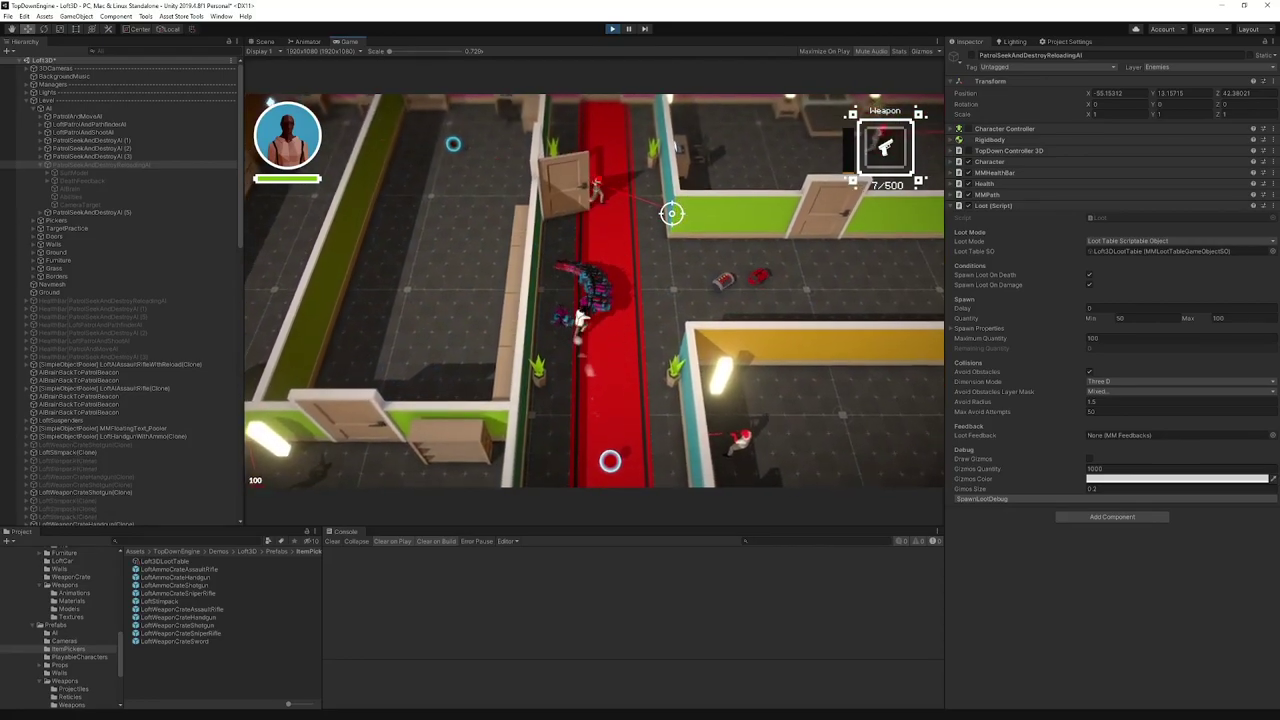
pyautogui.click(634, 174)
pyautogui.click(620, 176)
pyautogui.press('s')
pyautogui.press('d')
pyautogui.click(586, 186)
pyautogui.click(557, 178)
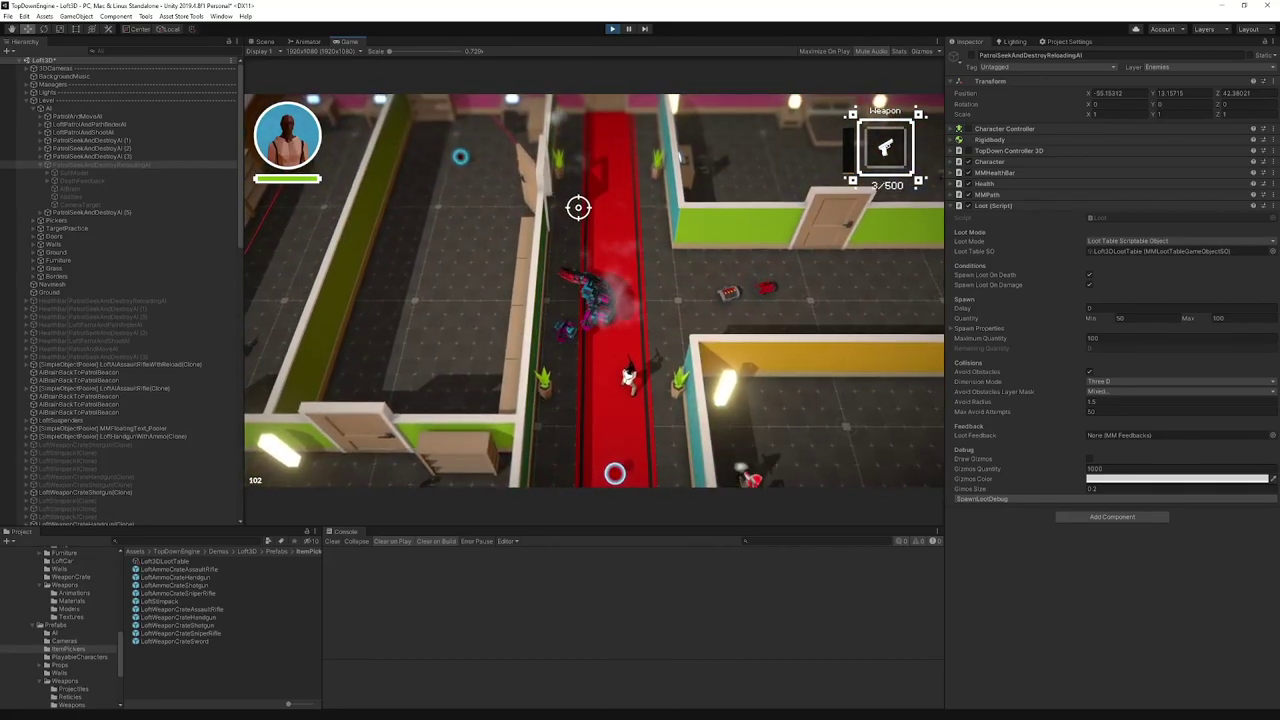
pyautogui.press('i')
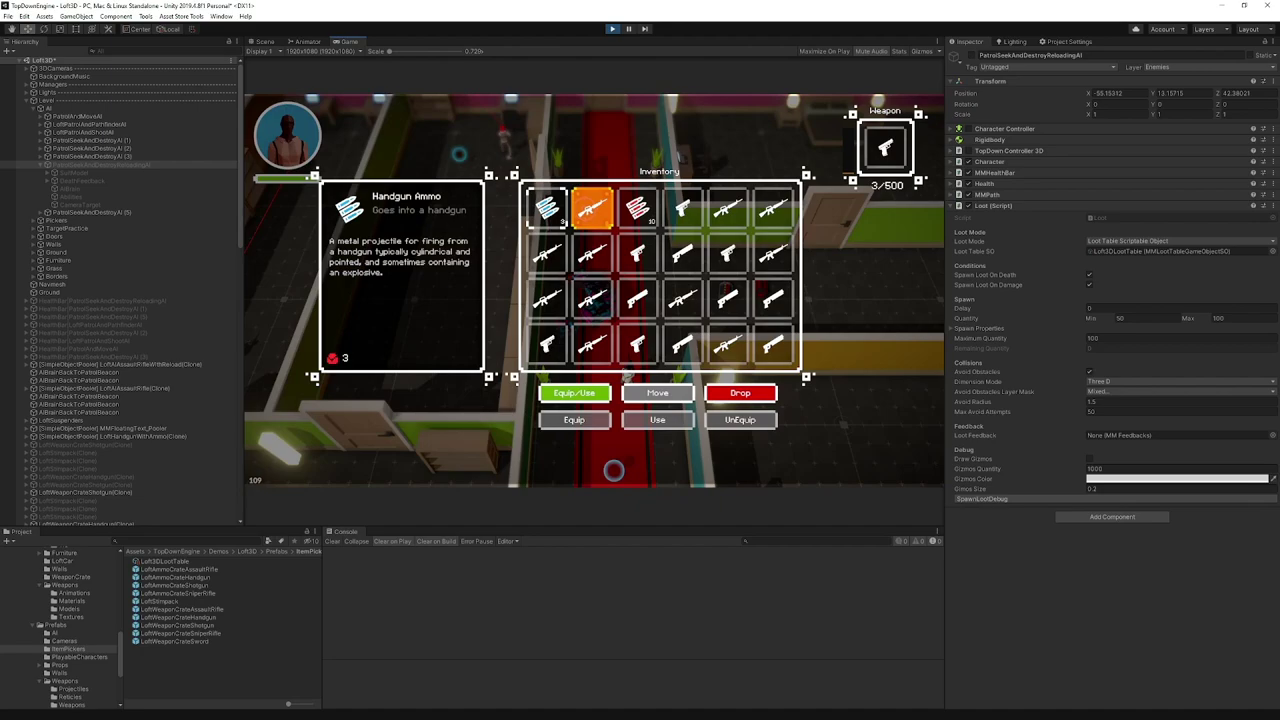
pyautogui.press('i')
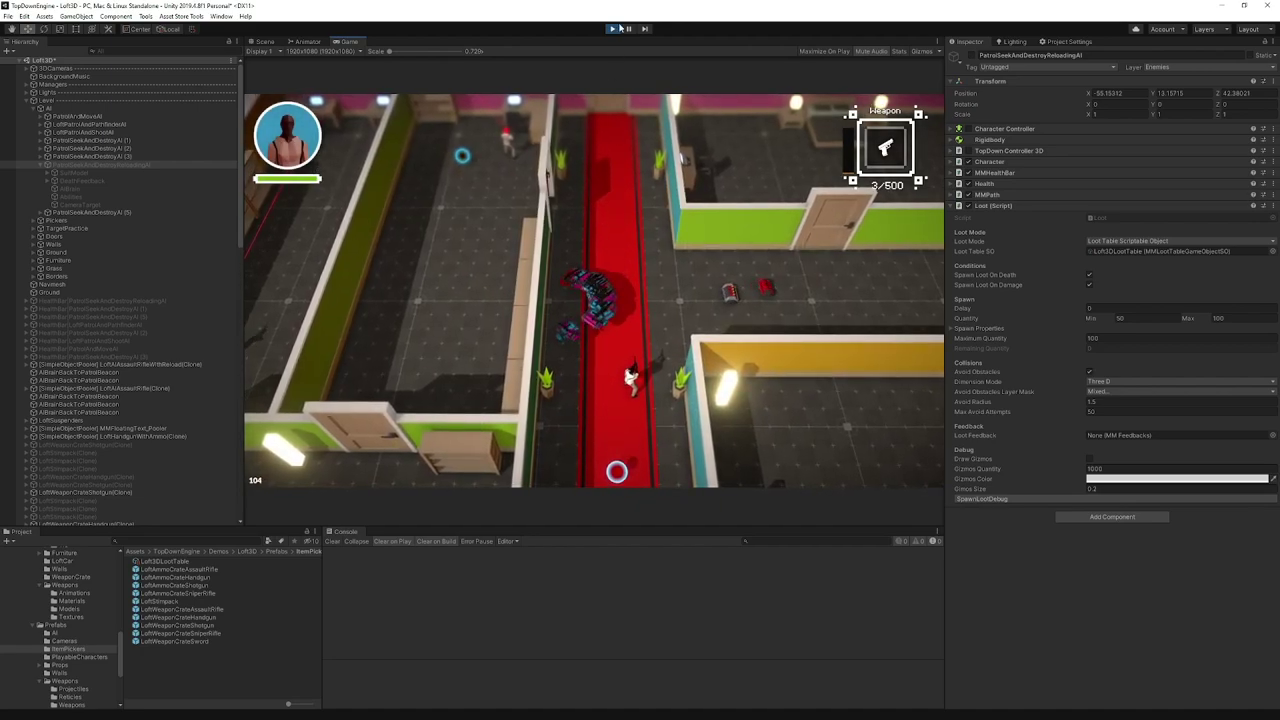
pyautogui.click(612, 28)
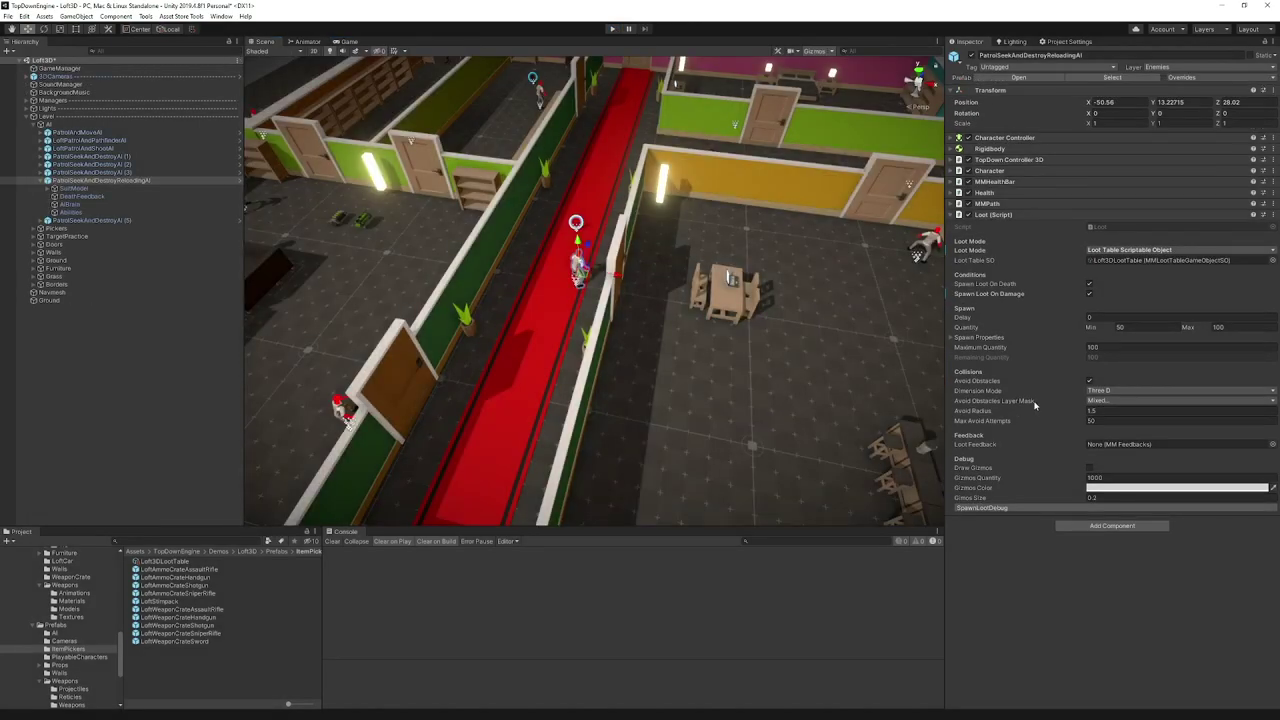
# - Restore the loot settings to Quantity Min 1 and Max 1 with Spawn Loot On Damage off, and review the Spawn Properties
pyautogui.click(1140, 328)
pyautogui.write('1')
pyautogui.click(1228, 327)
pyautogui.write('1')
pyautogui.click(988, 338)
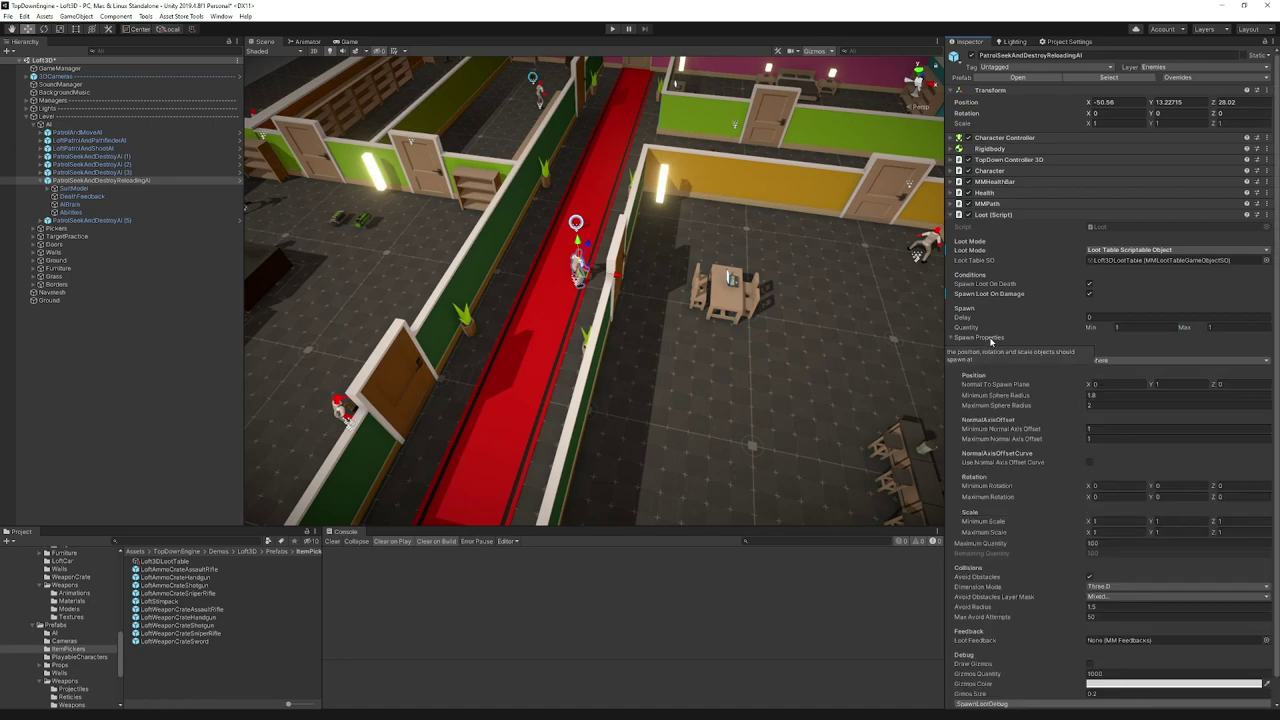
pyautogui.click(988, 338)
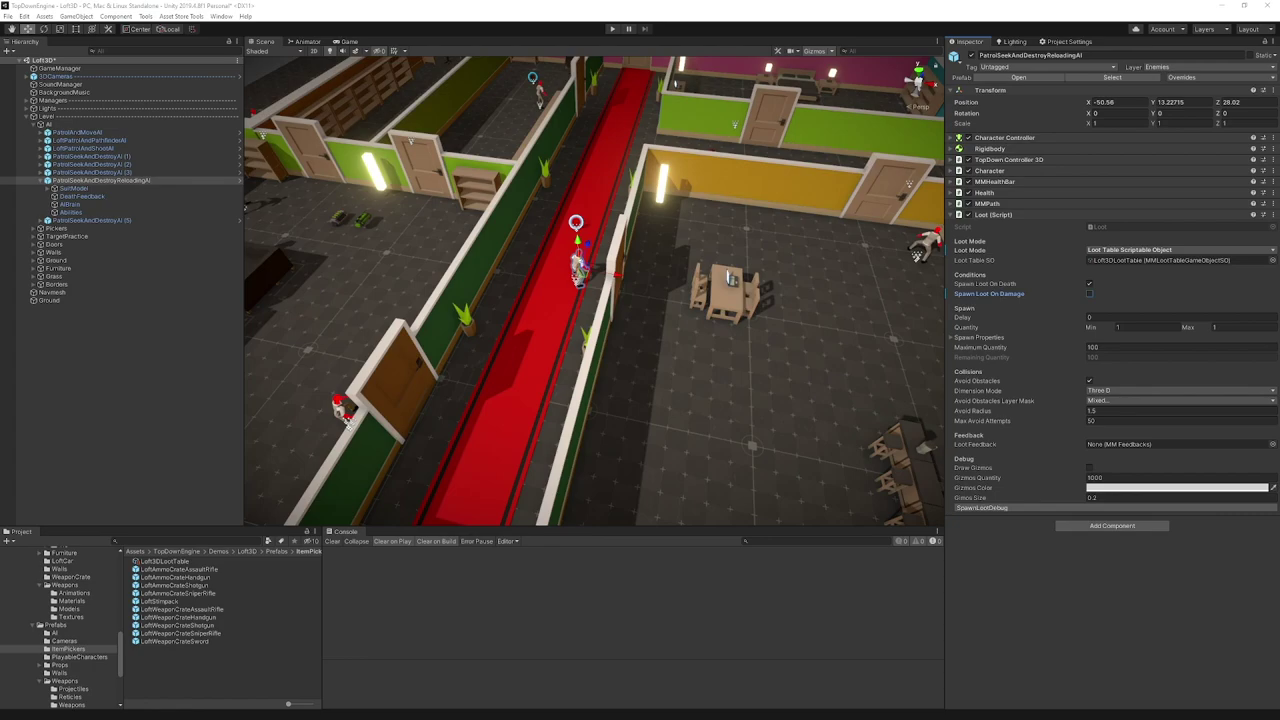
# - Open the Loot script in the code editor, maximize the window, and find and highlight the public SpawnLoot method
pyautogui.click(1110, 228)
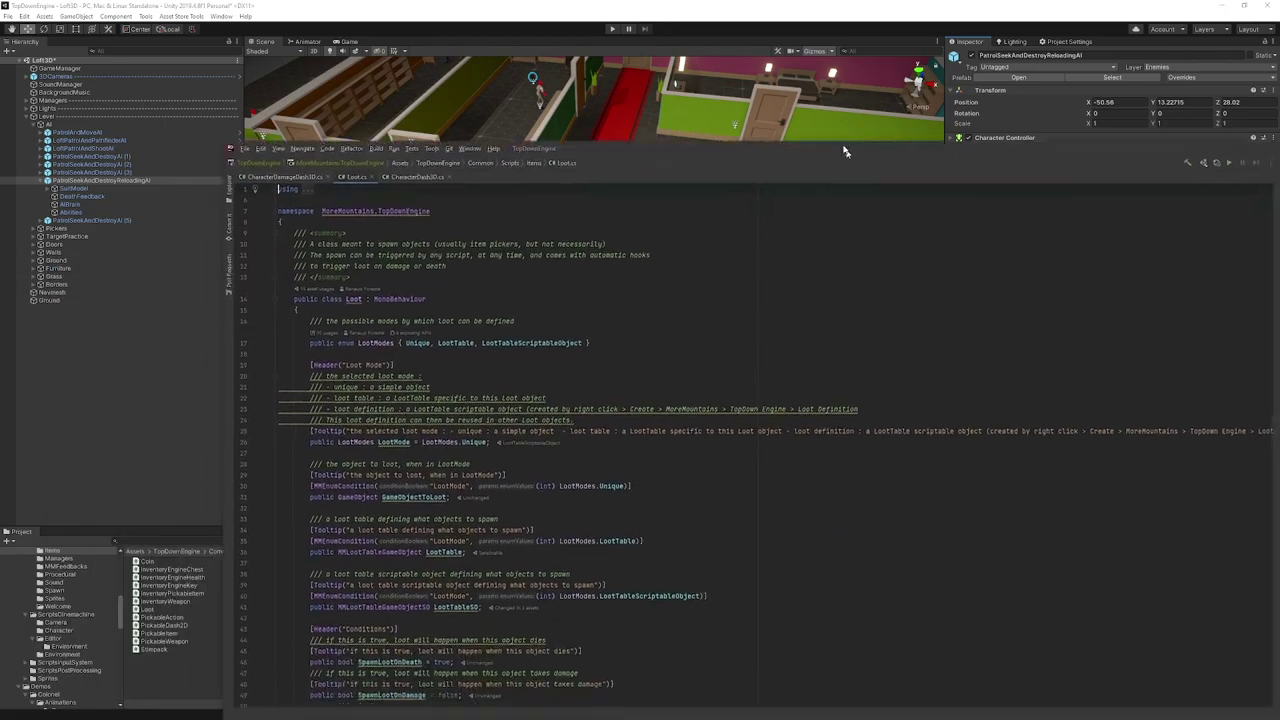
pyautogui.doubleClick(850, 160)
pyautogui.scroll(-15, 396, 229)
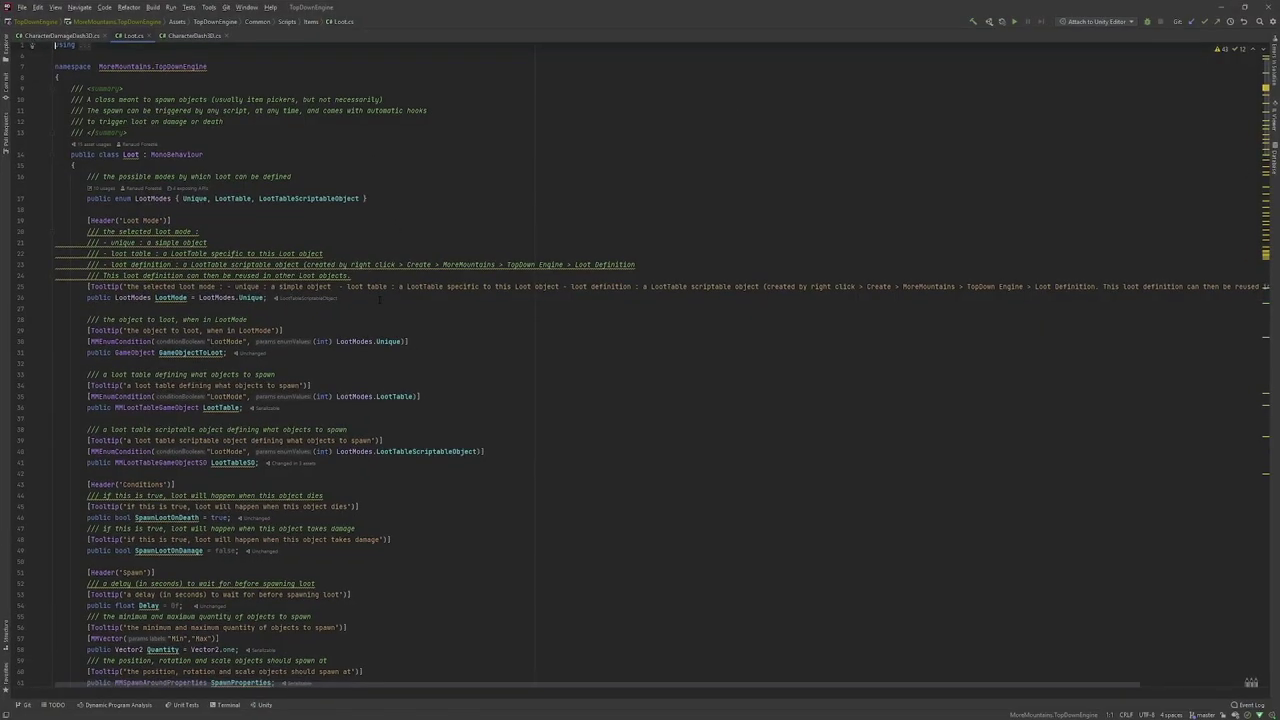
pyautogui.scroll(-9, 371, 292)
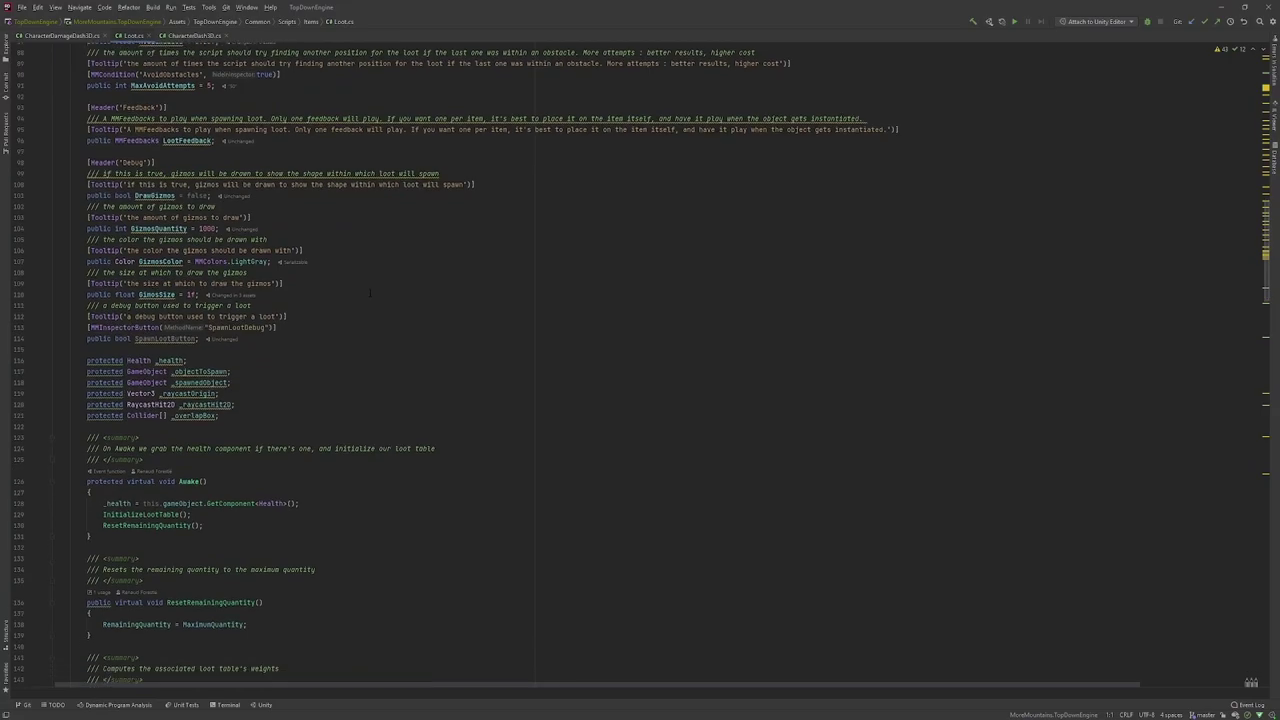
pyautogui.scroll(-9, 370, 292)
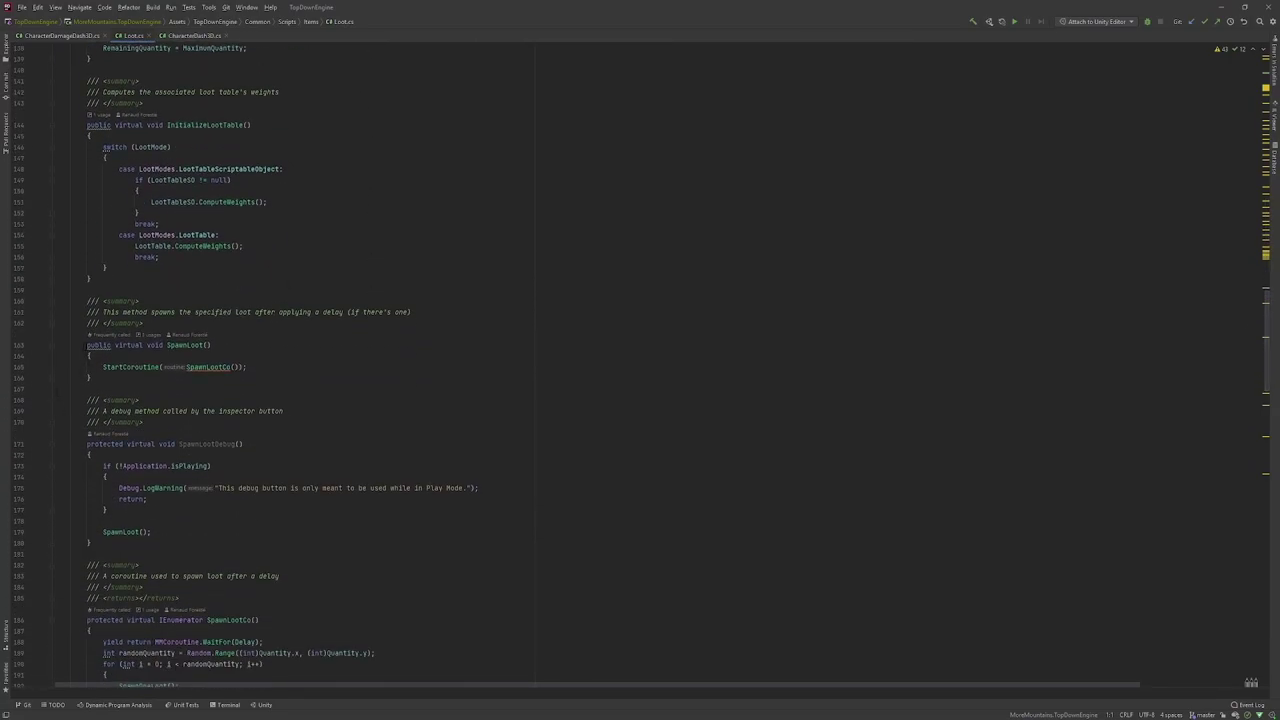
pyautogui.moveTo(86, 345); pyautogui.dragTo(236, 346)
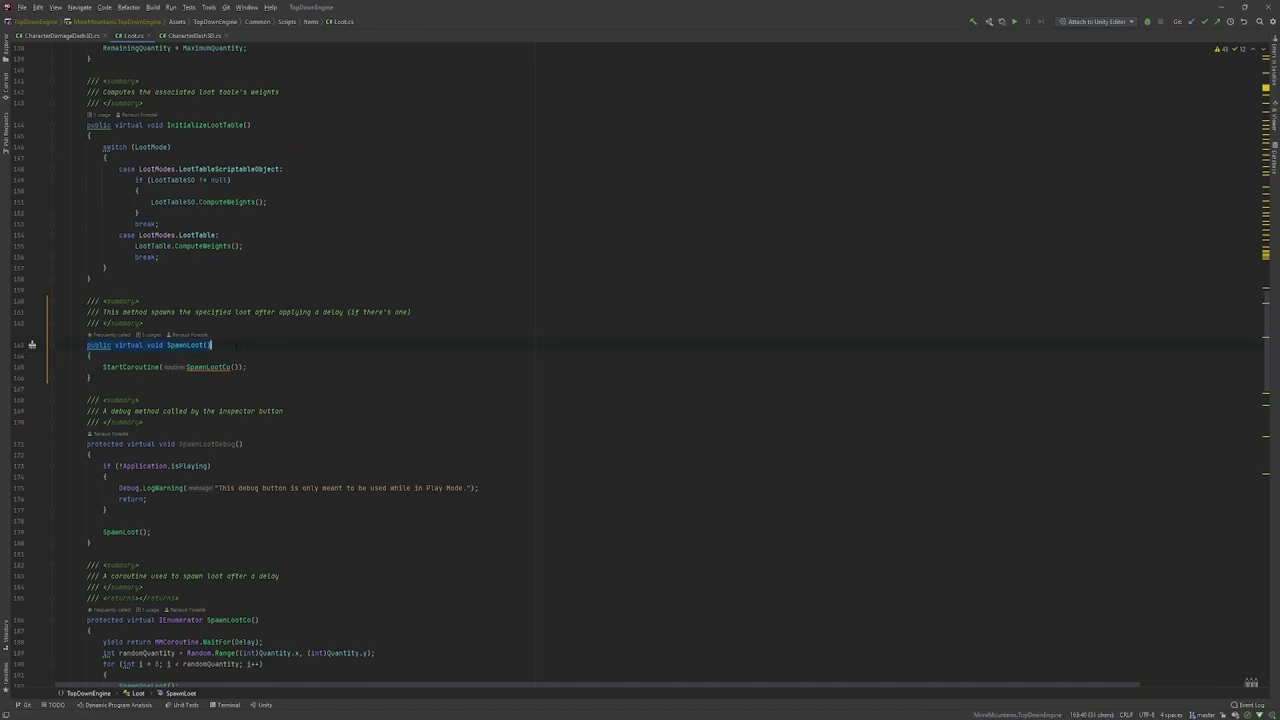
pyautogui.doubleClick(185, 347)
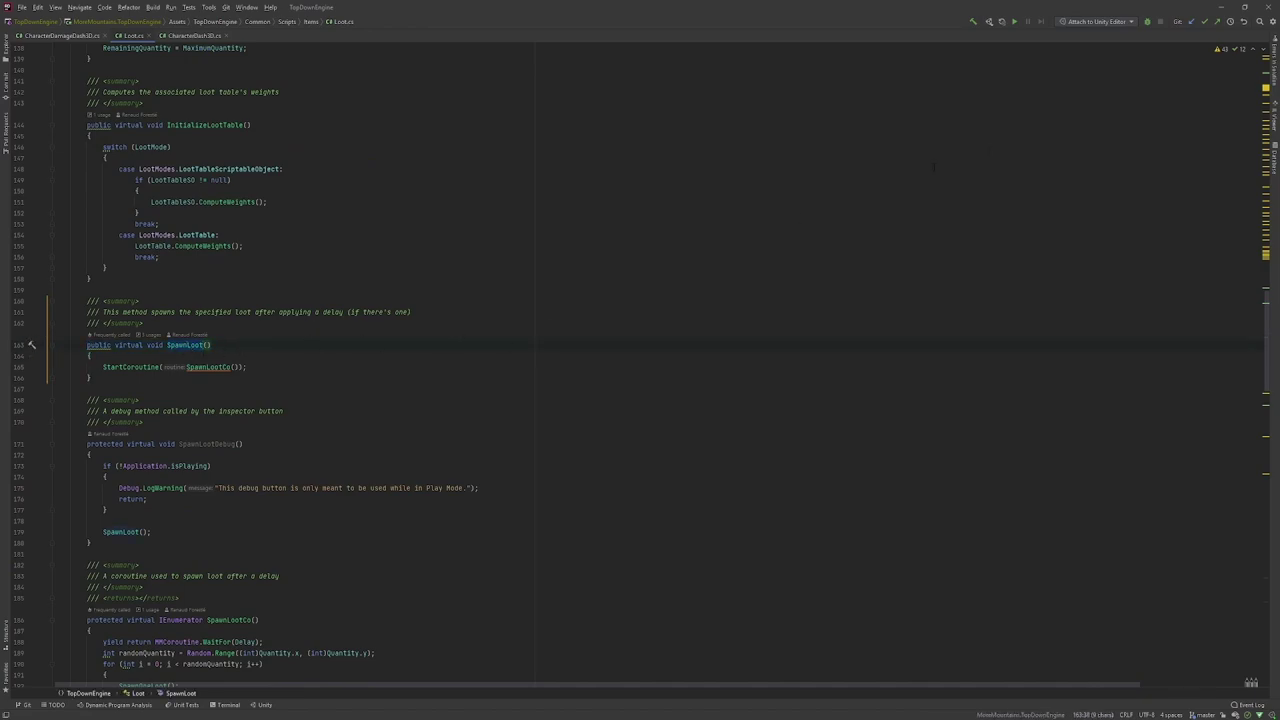
# - Switch to the Unity editor and inspect the Loot component's dimension mode, obstacle layer mask, Avoid Radius and Max Avoid Attempts
pyautogui.click(1221, 7)
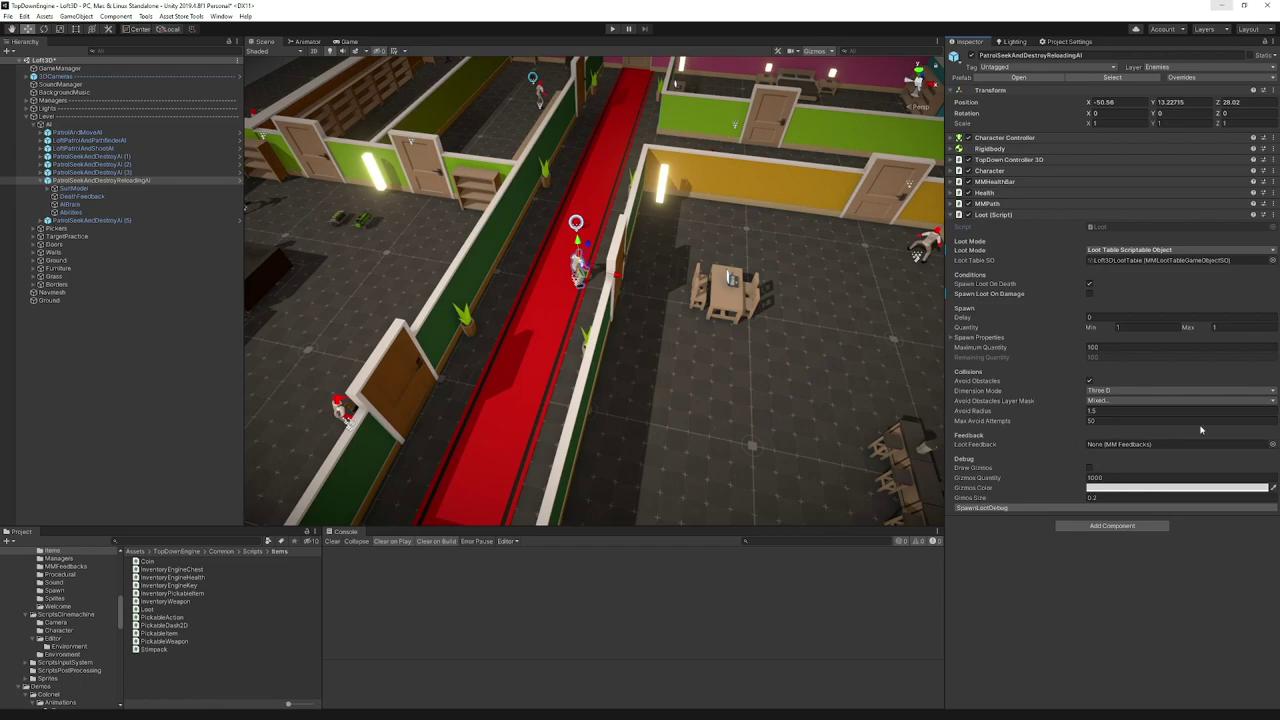
pyautogui.moveTo(1001, 320)
pyautogui.click(1117, 395)
pyautogui.click(1112, 402)
pyautogui.click(1111, 400)
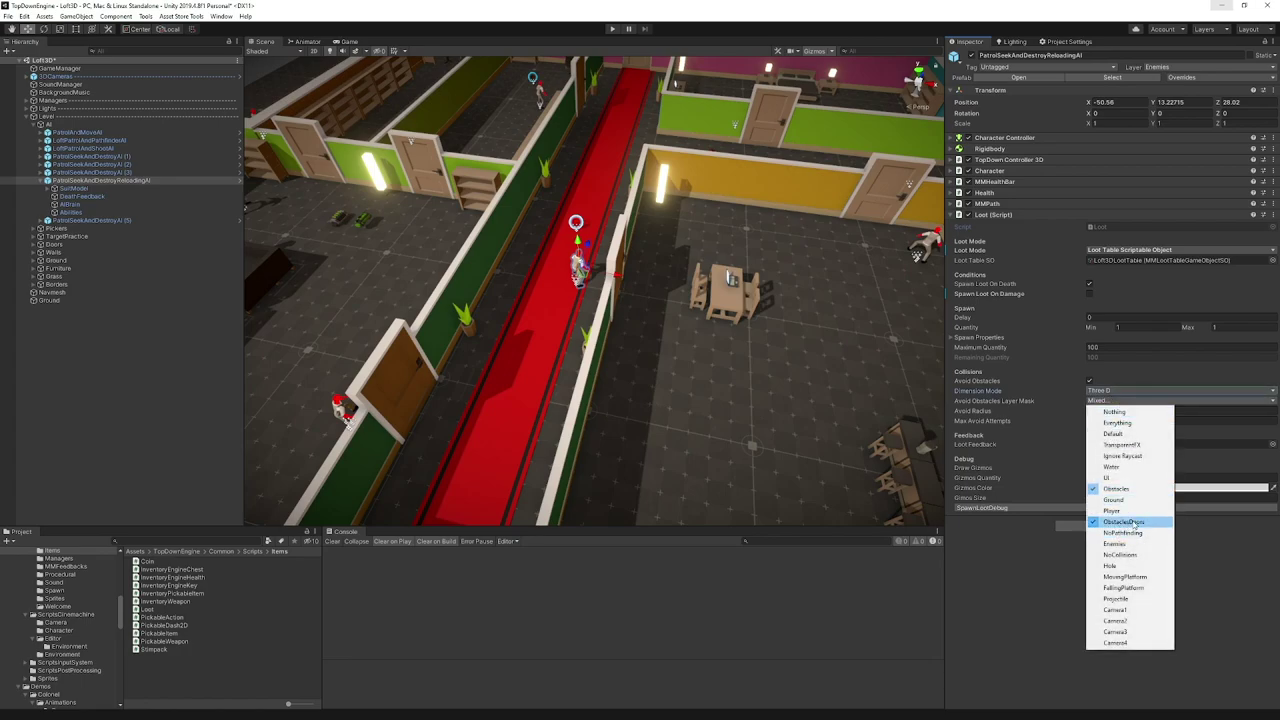
pyautogui.click(997, 645)
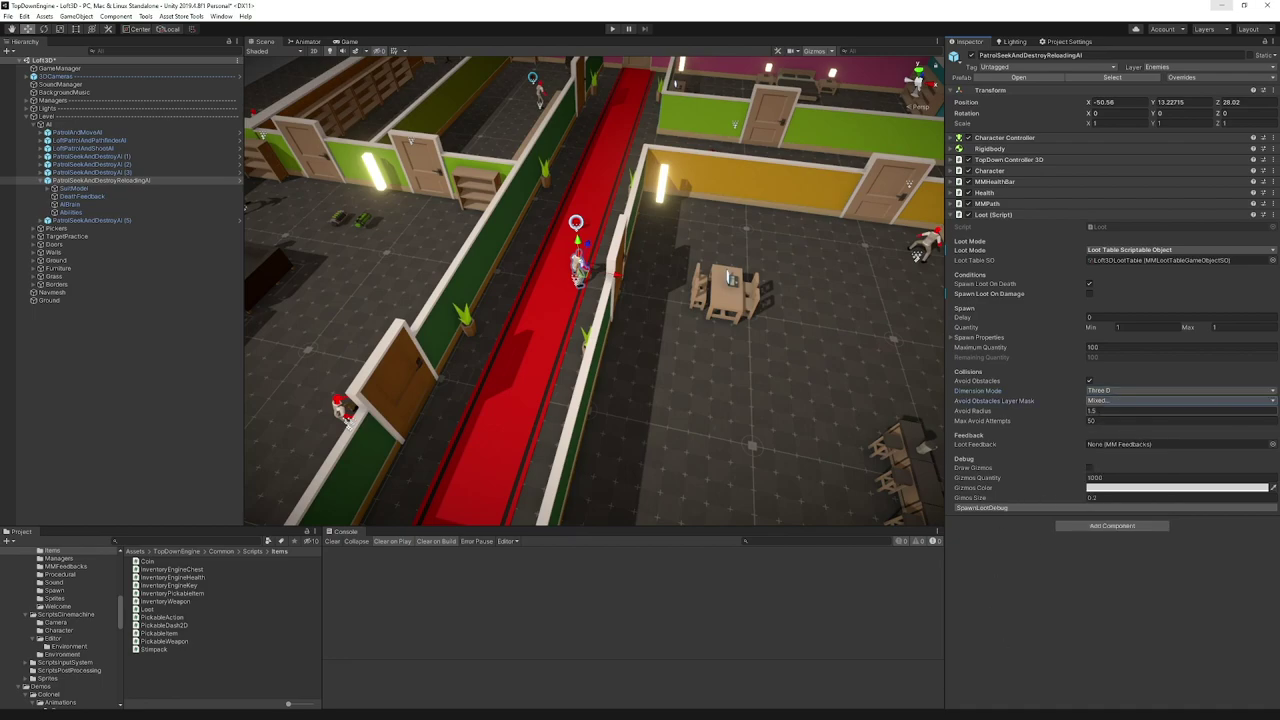
pyautogui.click(1098, 411)
pyautogui.press('Tab')
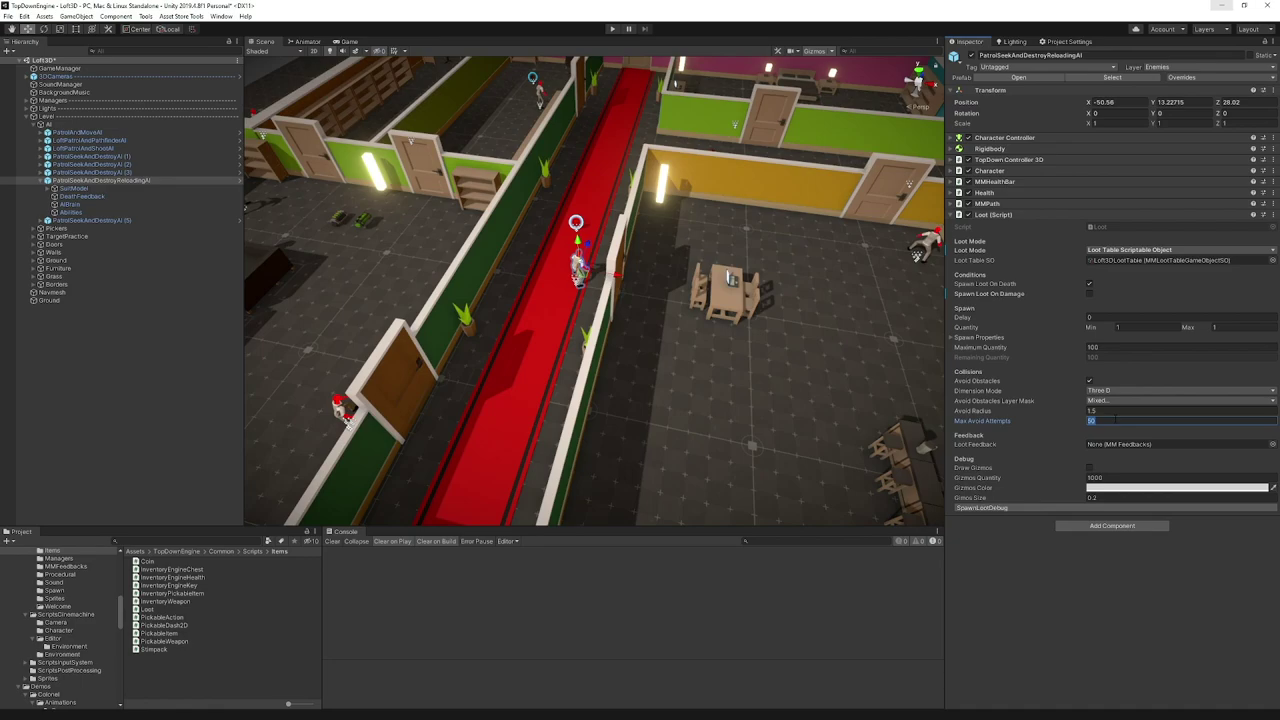
# - Examine the enemy's surroundings from above, along with its Max Avoid Attempts and Loot Feedback settings
pyautogui.moveTo(540, 182); pyautogui.dragTo(552, 232, button='middle')
pyautogui.moveTo(551, 232); pyautogui.dragTo(316, 137, button='right')
pyautogui.keyDown('alt'); pyautogui.moveTo(611, 343); pyautogui.dragTo(609, 346); pyautogui.keyUp('alt')
pyautogui.moveTo(602, 377); pyautogui.dragTo(611, 425, button='middle')
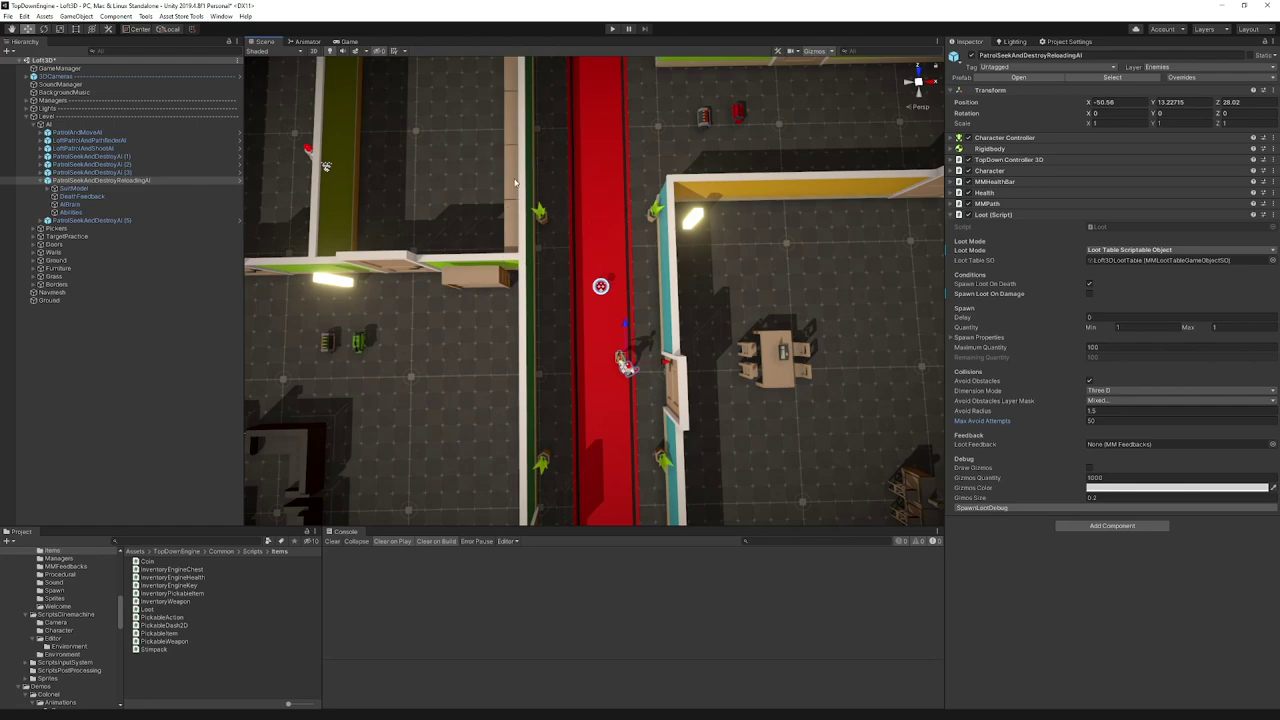
pyautogui.click(1092, 420)
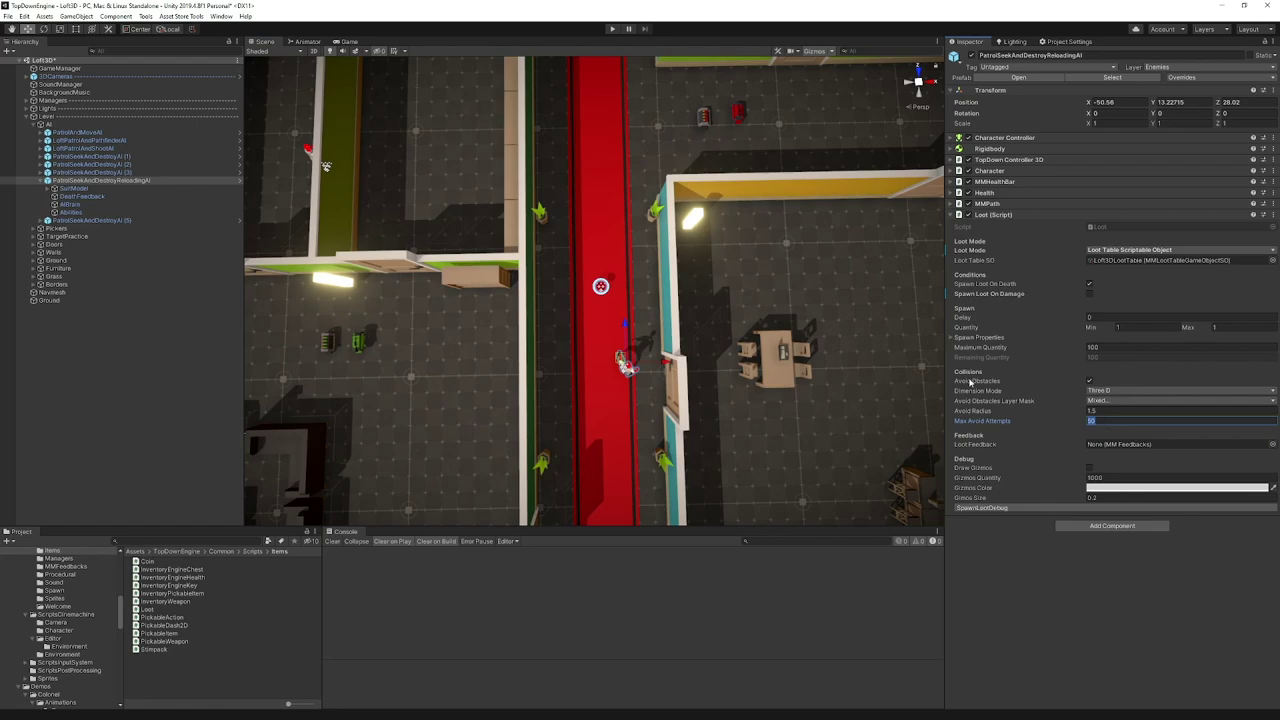
pyautogui.click(1136, 445)
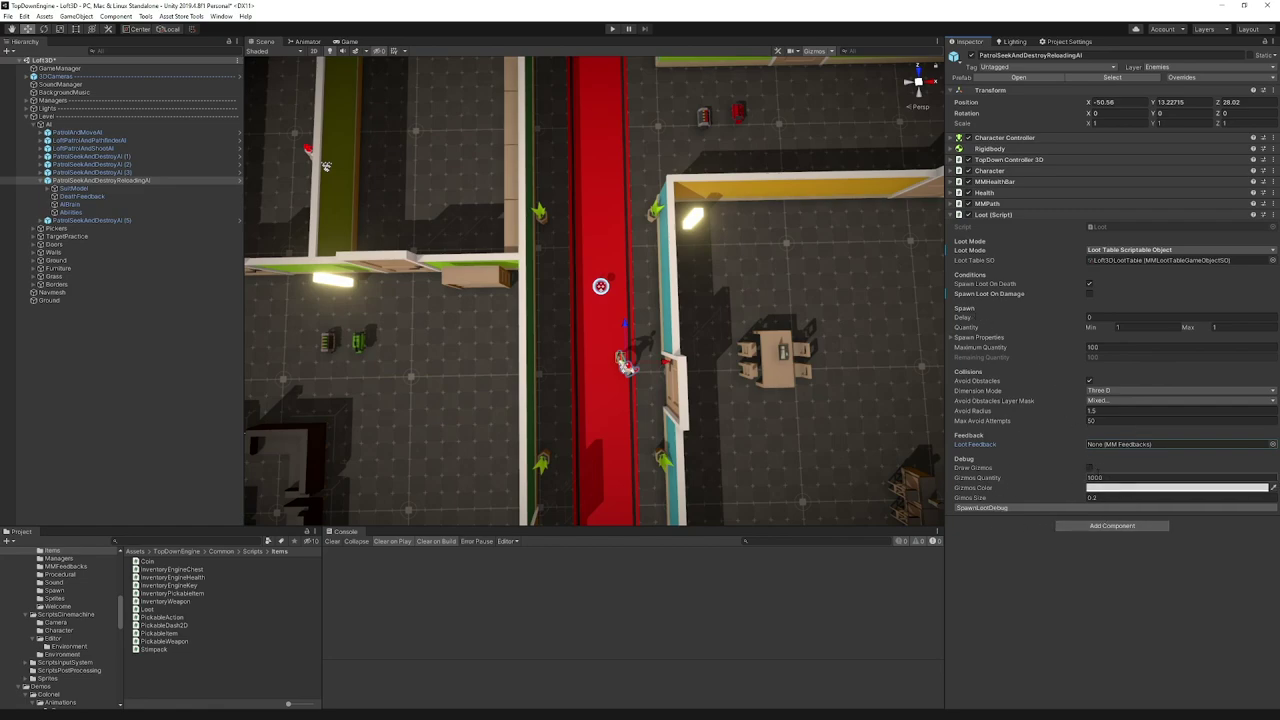
# - Enable Draw Gizmos in the Loot component's debug settings and examine the spawn area around the enemy
pyautogui.click(1093, 470)
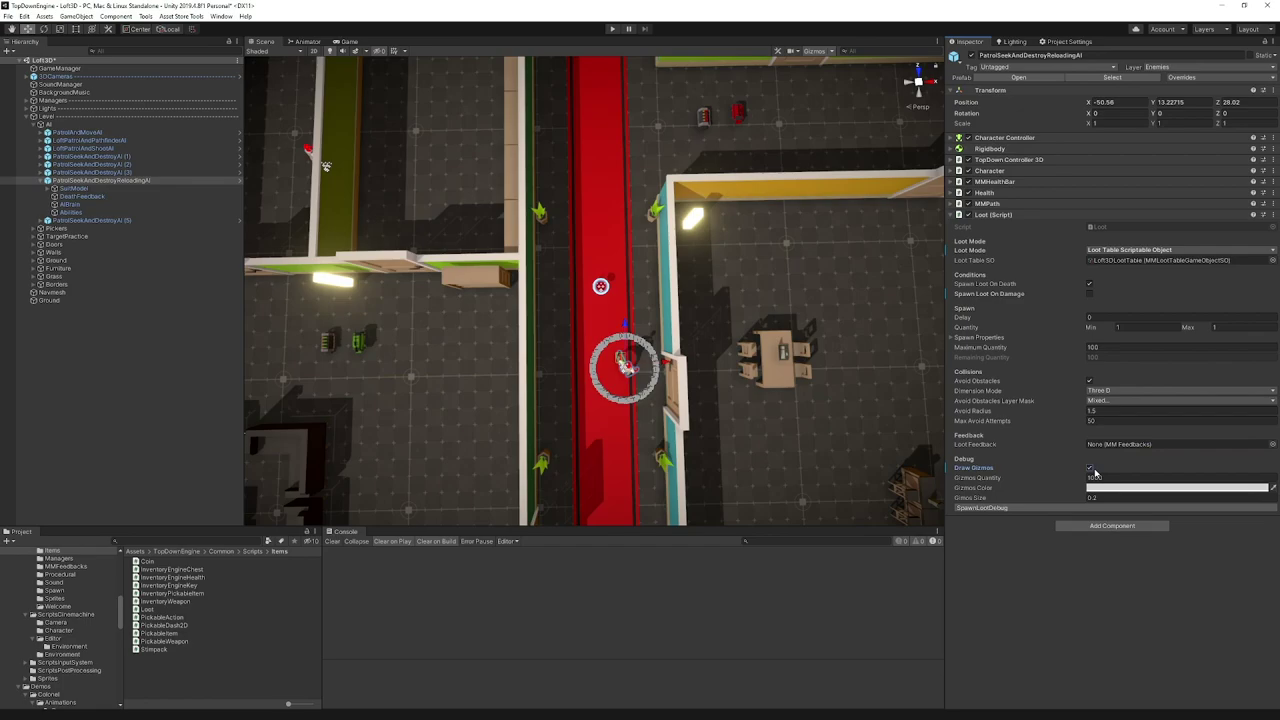
pyautogui.scroll(4, 694, 437)
pyautogui.moveTo(694, 437); pyautogui.dragTo(500, 102, button='middle')
pyautogui.scroll(-1, 530, 154)
pyautogui.moveTo(610, 365); pyautogui.dragTo(655, 220, button='right')
pyautogui.moveTo(655, 220); pyautogui.dragTo(659, 60, button='middle')
pyautogui.moveTo(656, 344); pyautogui.dragTo(648, 320, button='middle')
pyautogui.moveTo(707, 336); pyautogui.dragTo(690, 405, button='right')
pyautogui.moveTo(666, 251); pyautogui.dragTo(623, 520, button='middle')
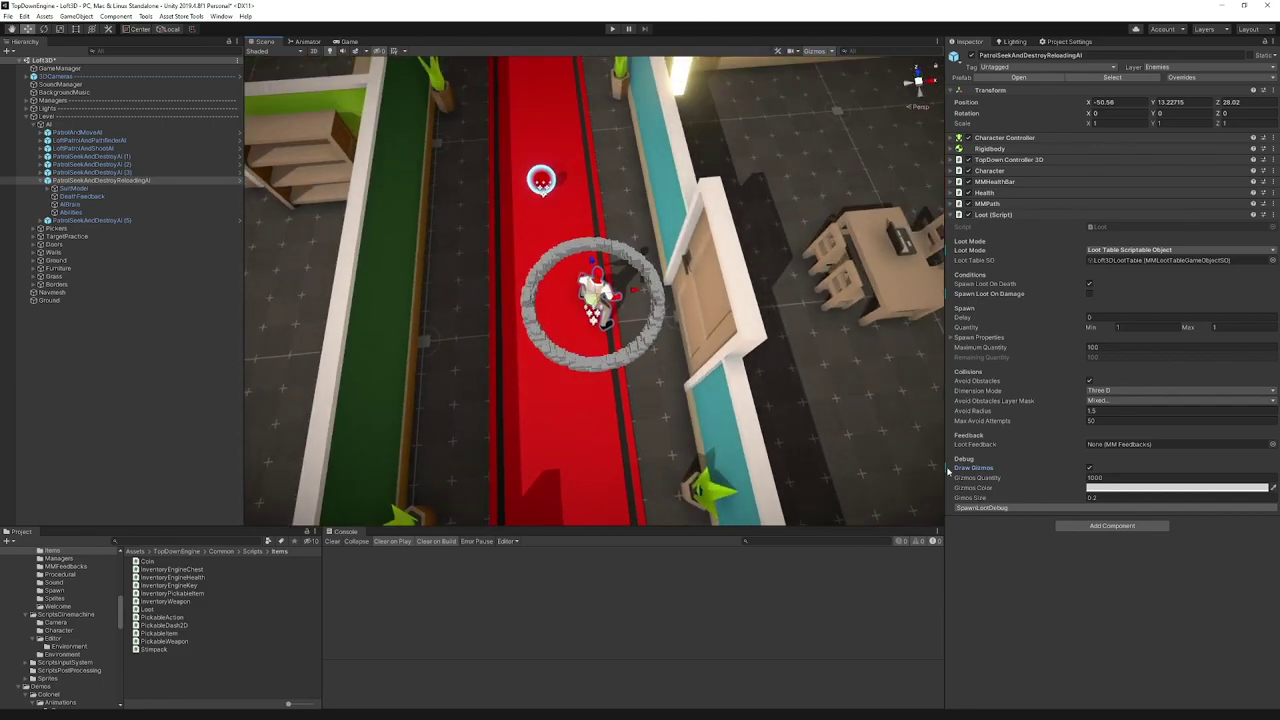
pyautogui.click(1095, 477)
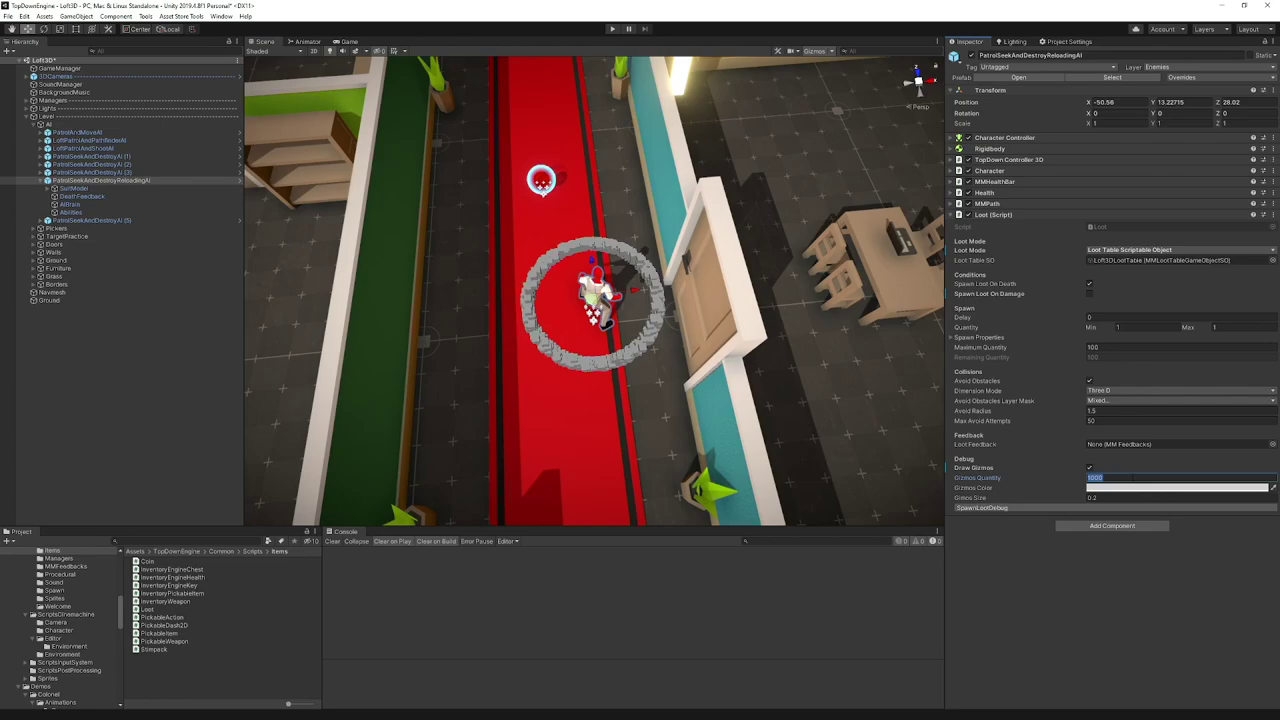
pyautogui.scroll(-5, 640, 394)
pyautogui.keyDown('alt'); pyautogui.moveTo(614, 434); pyautogui.dragTo(780, 293); pyautogui.keyUp('alt')
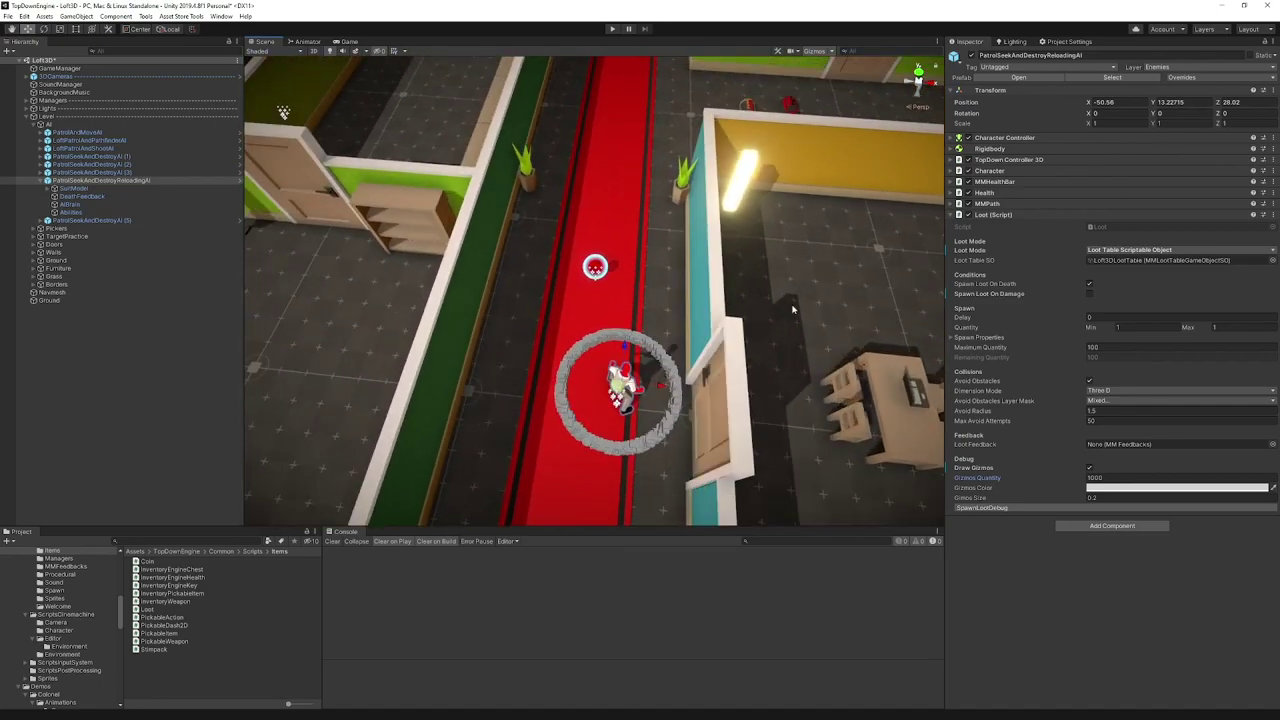
pyautogui.press('f')
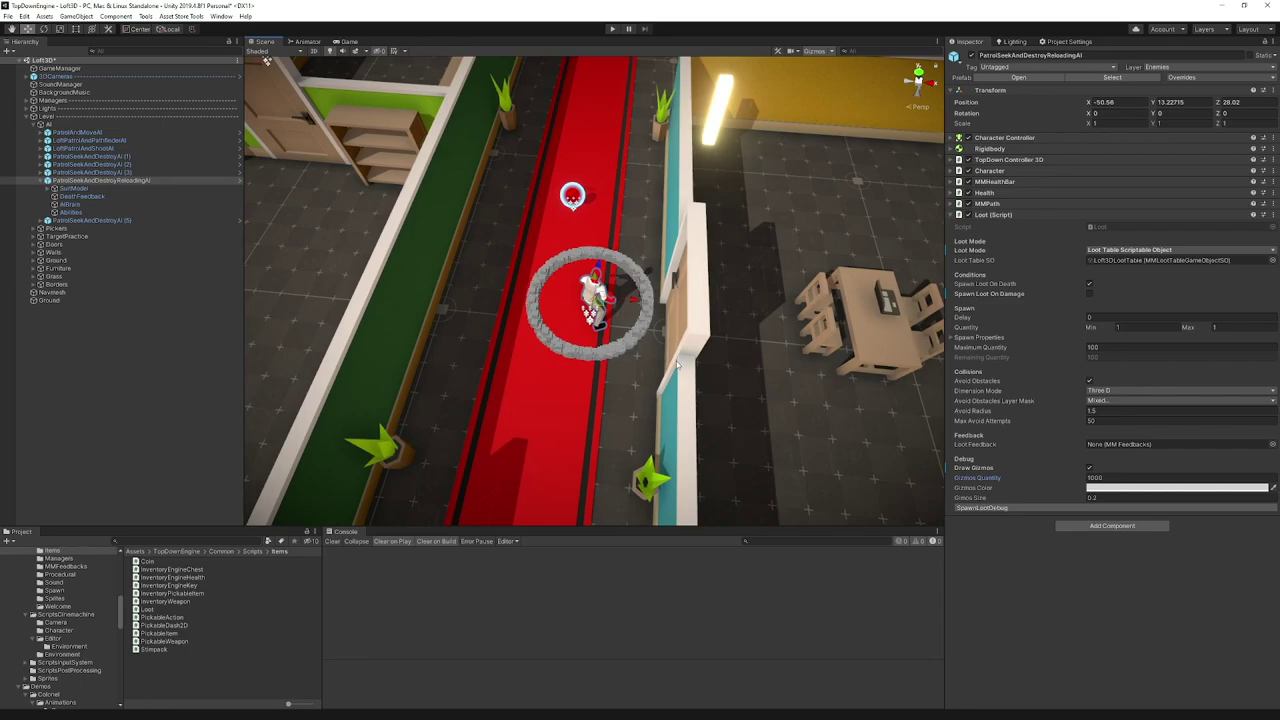
# - Try the Cube shape in the loot's Spawn Properties, and switch the shape back to Sphere
pyautogui.click(985, 339)
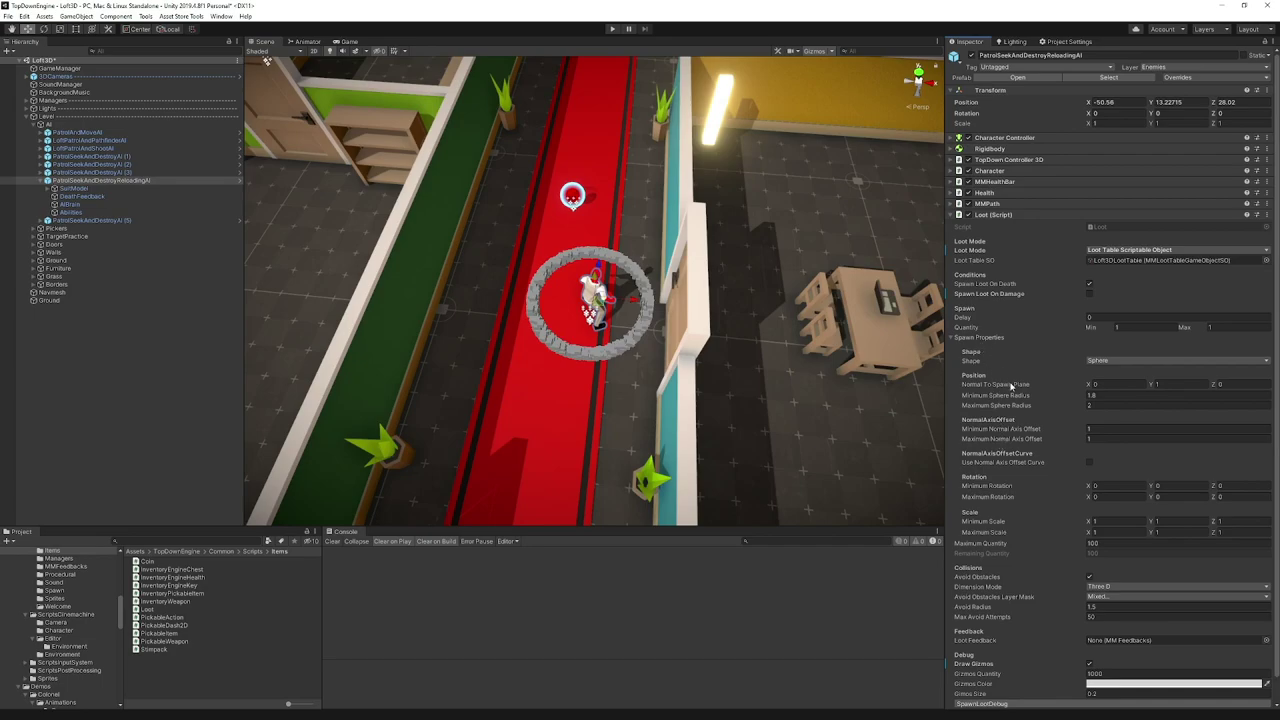
pyautogui.scroll(-1, 1012, 385)
pyautogui.click(1127, 336)
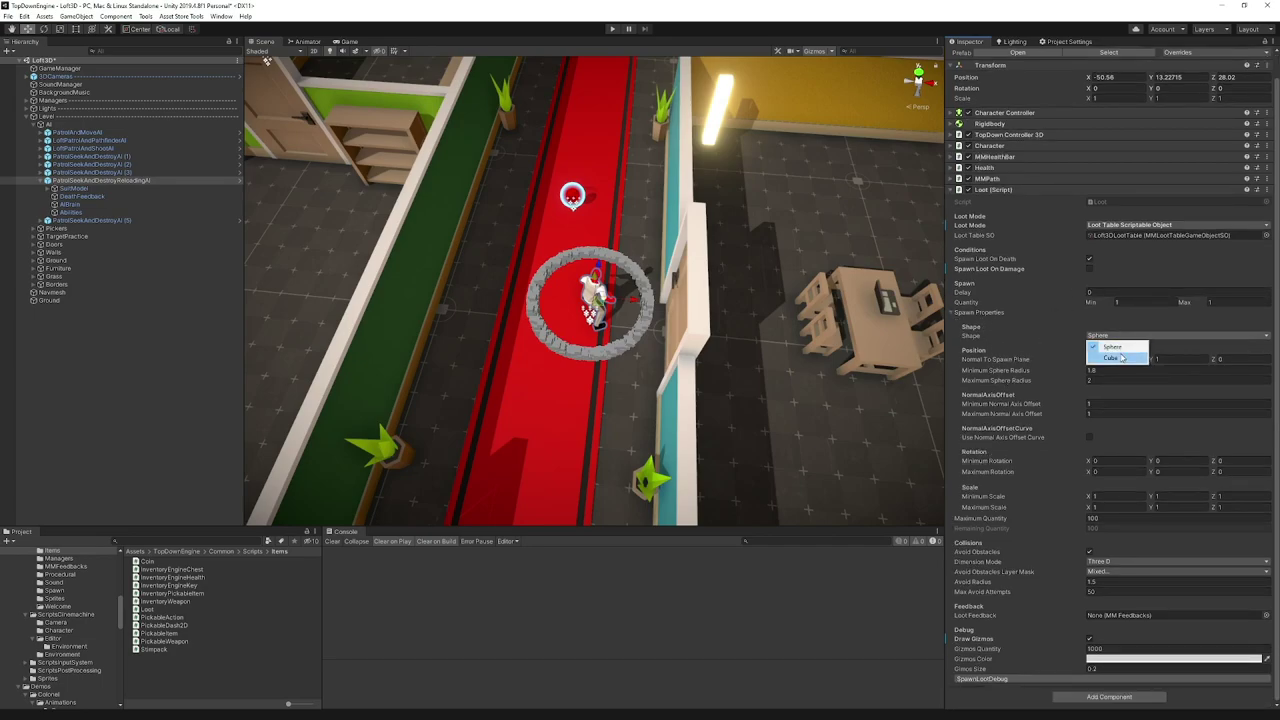
pyautogui.click(1120, 358)
pyautogui.click(1125, 337)
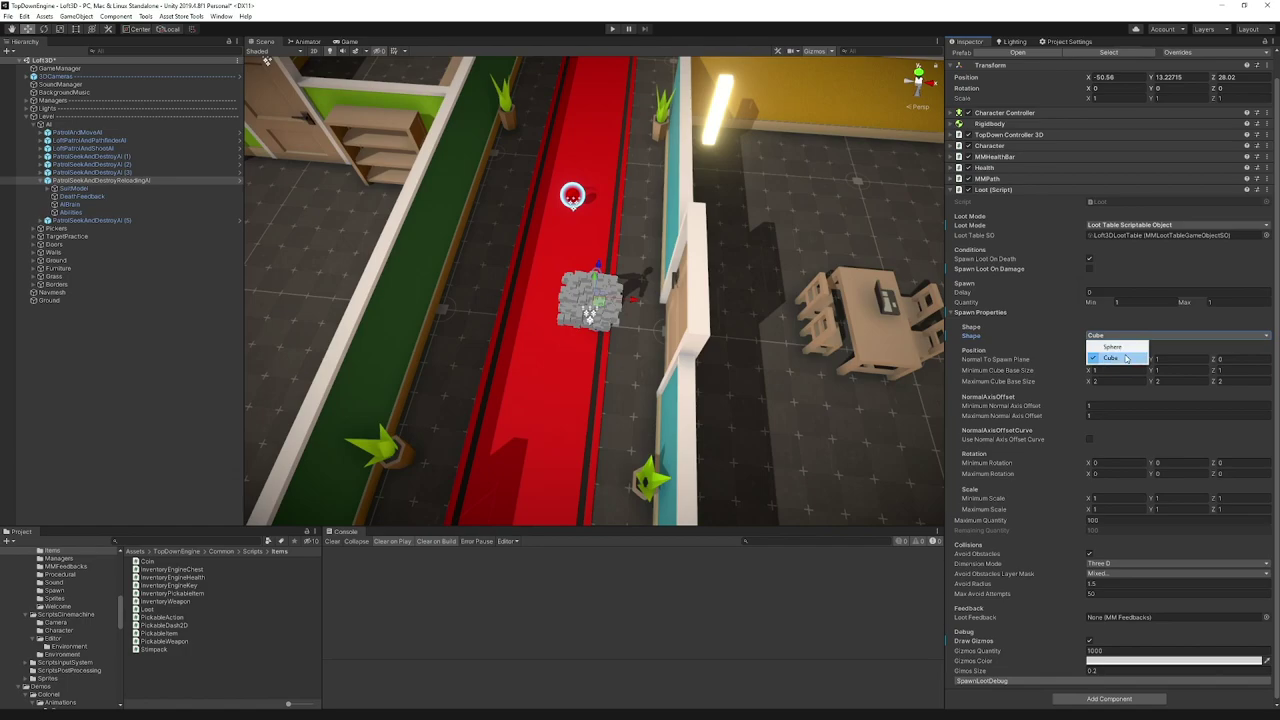
pyautogui.click(1112, 347)
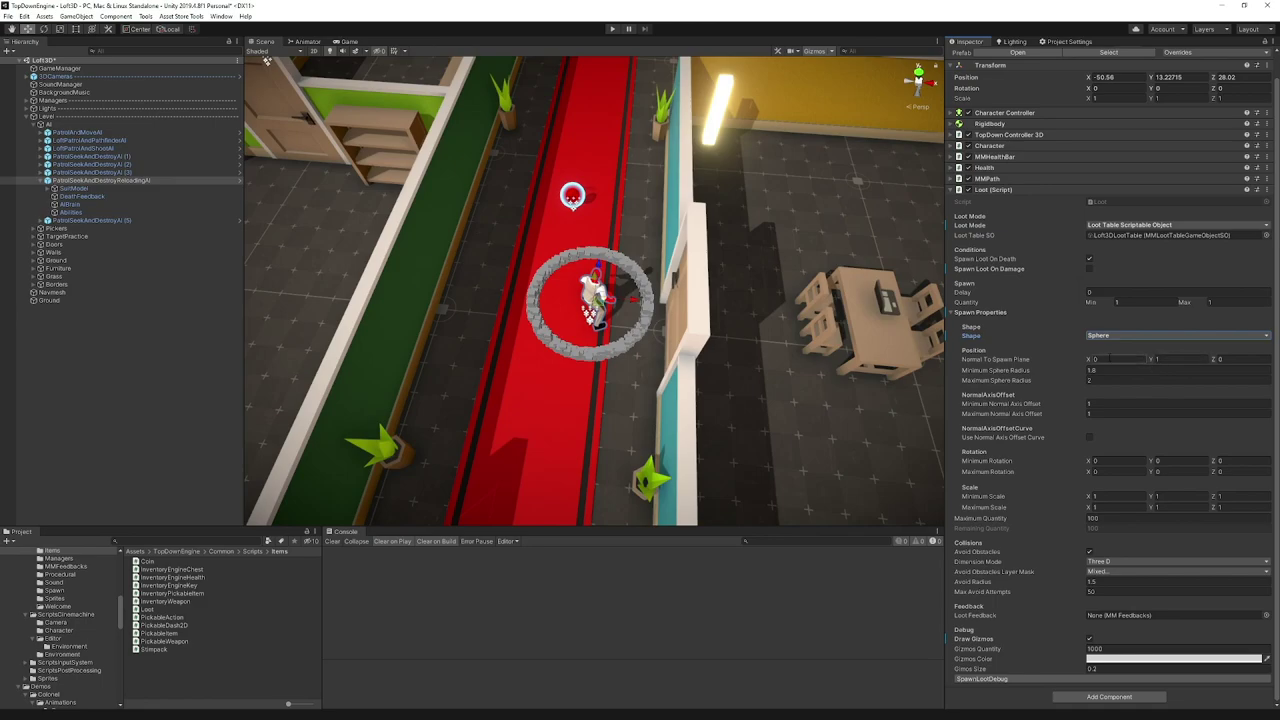
# - Try changing the spawn plane normal's X, restore it to 0, and set the Minimum Sphere Radius to 1.01
pyautogui.moveTo(1089, 359)
pyautogui.mouseDown()
pyautogui.moveTo(994, 363)
pyautogui.moveTo(1180, 383)
pyautogui.moveTo(988, 366)
pyautogui.moveTo(1095, 371)
pyautogui.moveTo(1063, 369)
pyautogui.moveTo(1078, 369)
pyautogui.mouseUp()
pyautogui.click(1106, 359)
pyautogui.write('01')
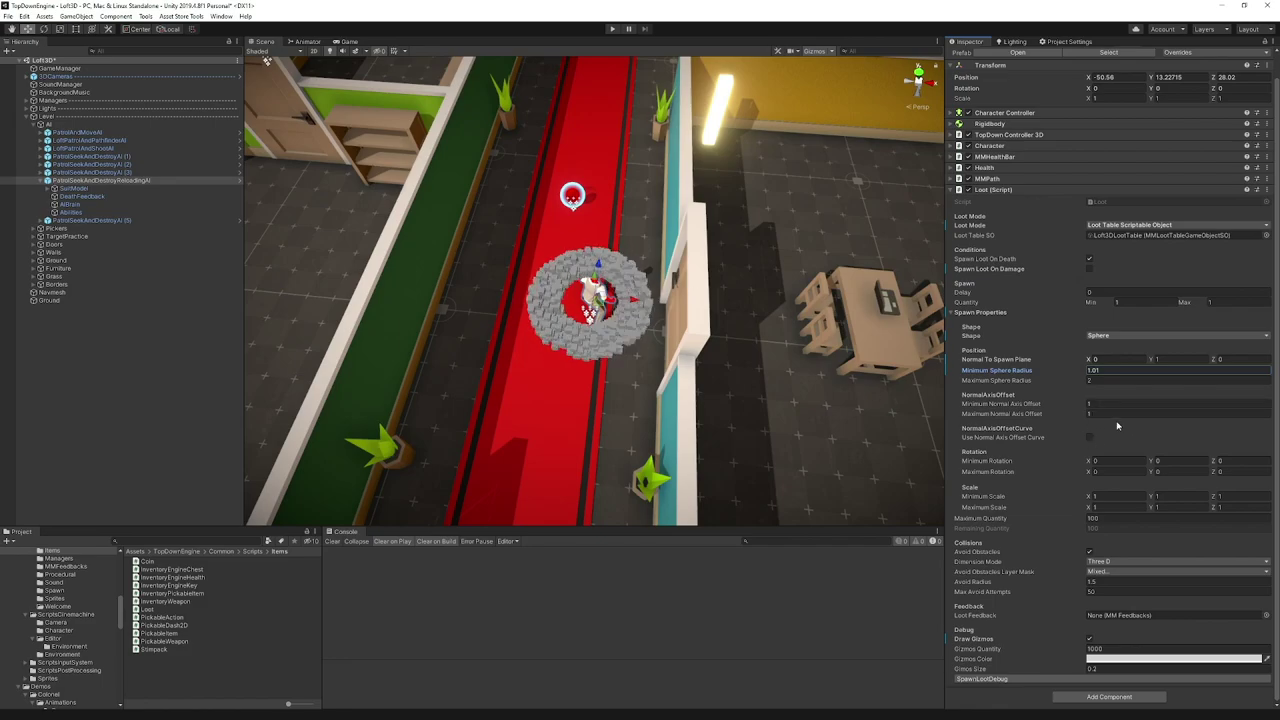
# - Try different Maximum Normal Axis Offset values and a tilted spawn plane normal, resetting the normal's X to 0
pyautogui.keyDown('alt'); pyautogui.moveTo(635, 407); pyautogui.dragTo(641, 480); pyautogui.keyUp('alt')
pyautogui.moveTo(1078, 418); pyautogui.dragTo(1137, 417)
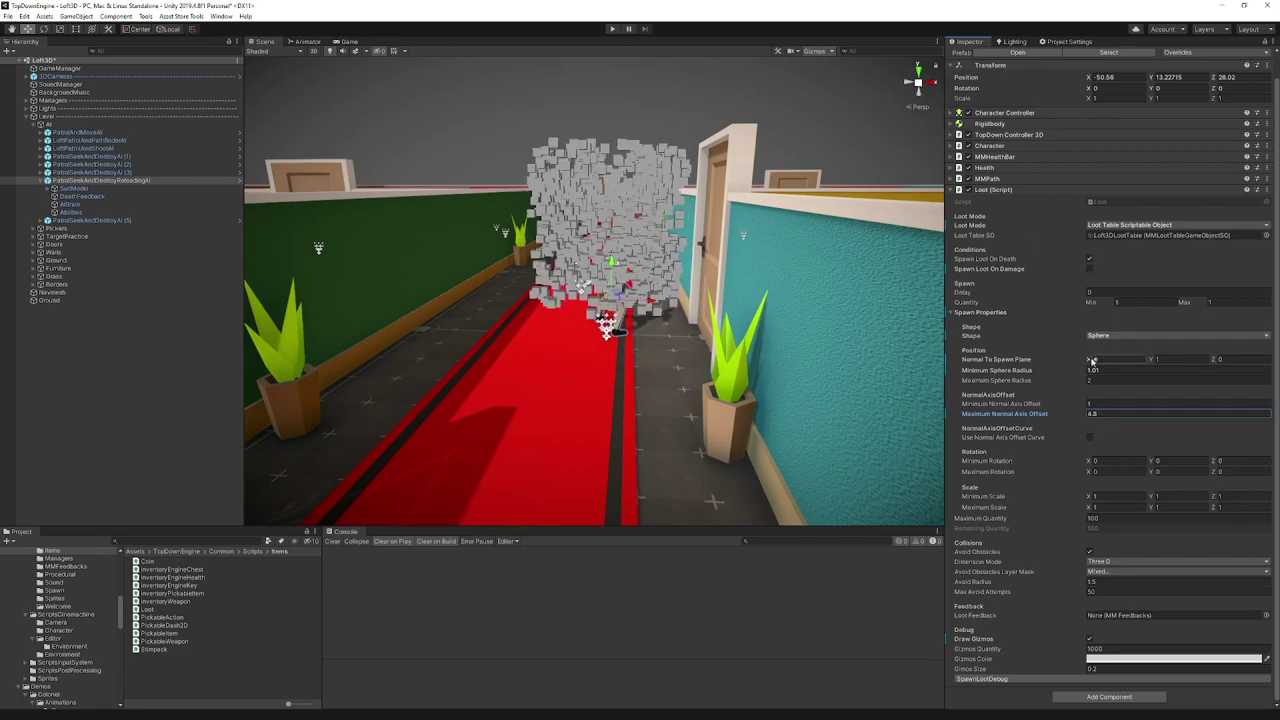
pyautogui.click(1092, 361)
pyautogui.moveTo(1091, 362); pyautogui.dragTo(1100, 357)
pyautogui.write('0')
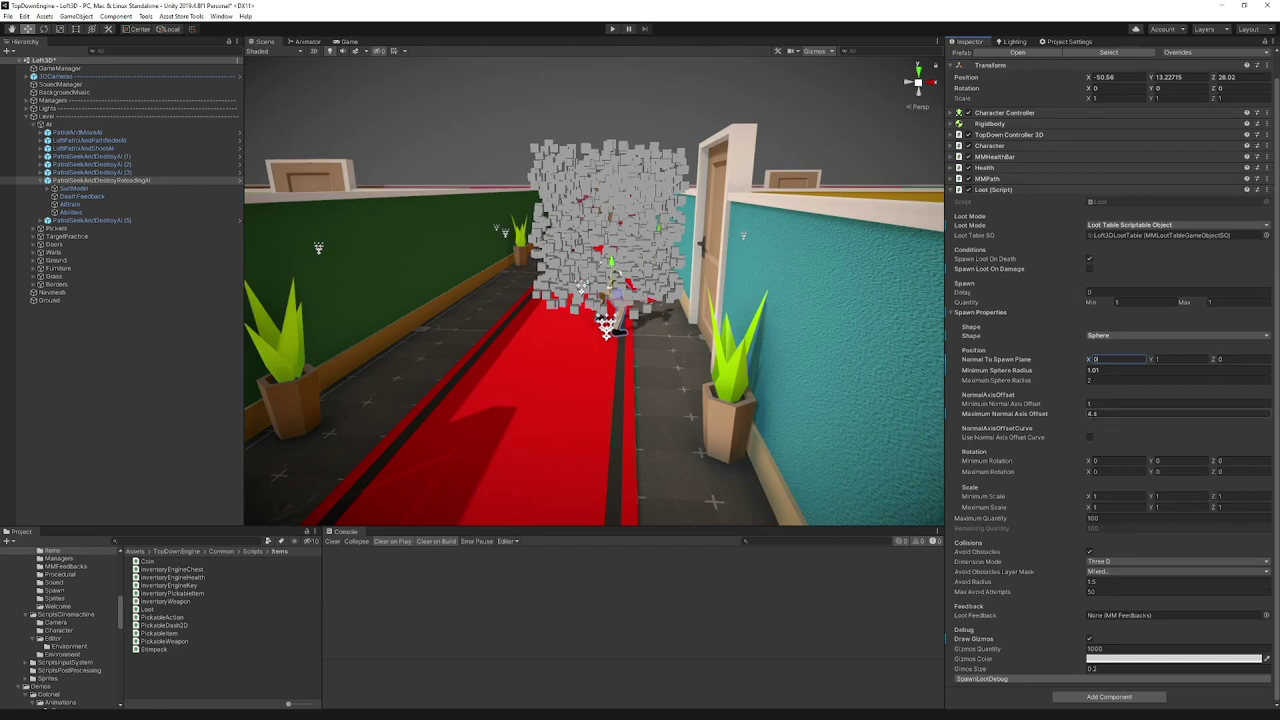
pyautogui.click(1083, 416)
pyautogui.moveTo(1083, 416); pyautogui.dragTo(1025, 415)
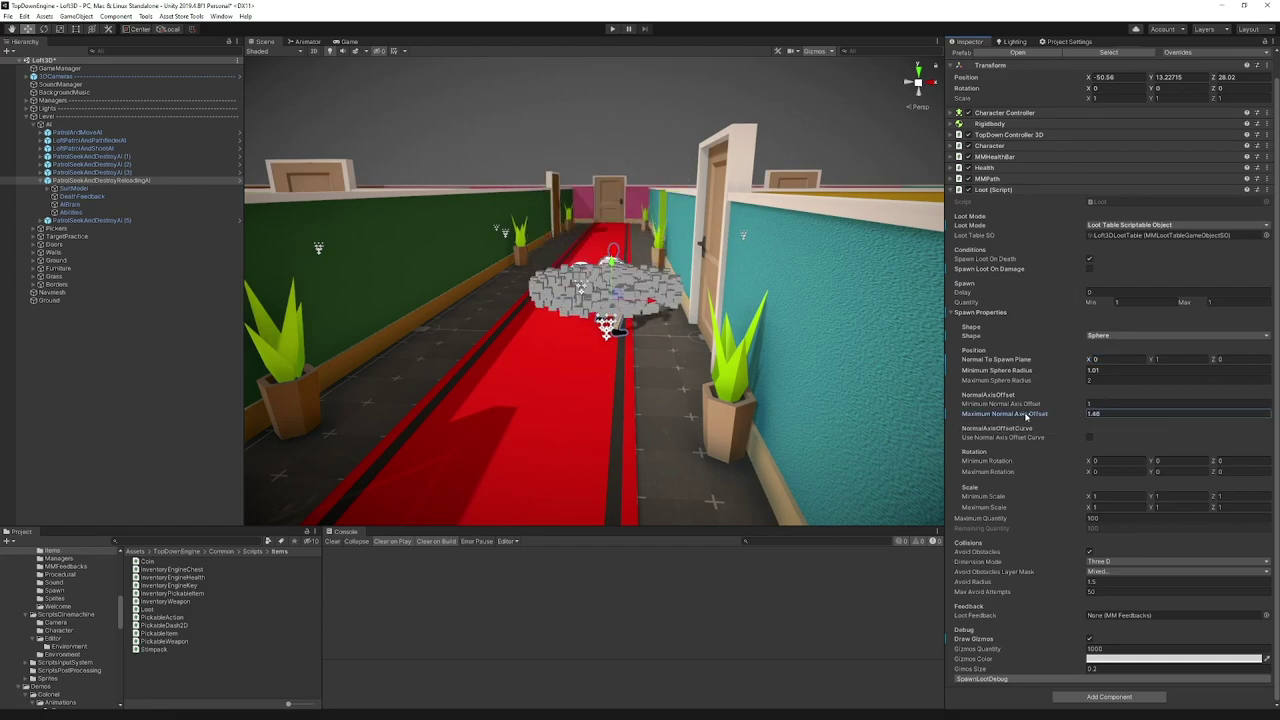
# - Enable Use Normal Axis Offset Curve and raise the Maximum Normal Axis Offset to 5.8
pyautogui.click(1089, 438)
pyautogui.moveTo(716, 340); pyautogui.dragTo(700, 380, button='middle')
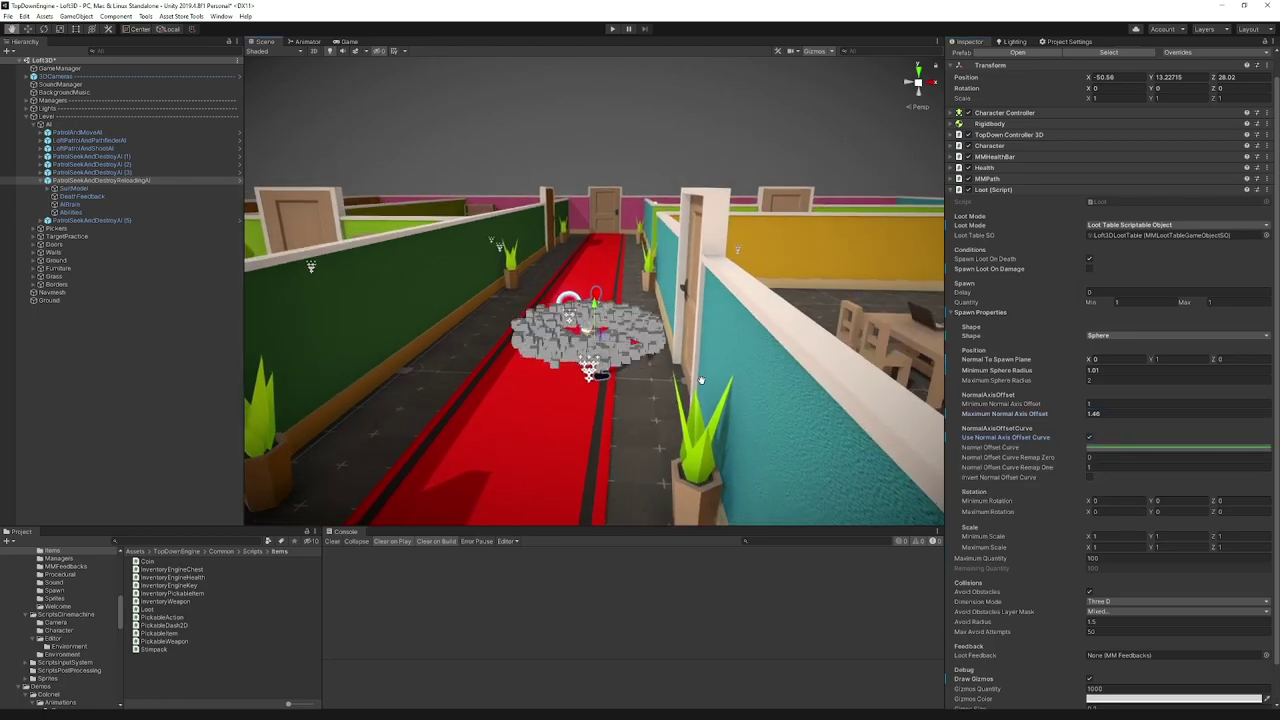
pyautogui.moveTo(1083, 419)
pyautogui.mouseDown()
pyautogui.moveTo(1151, 414)
pyautogui.moveTo(1105, 408)
pyautogui.mouseUp()
pyautogui.keyDown('alt'); pyautogui.moveTo(728, 366); pyautogui.dragTo(680, 475); pyautogui.keyUp('alt')
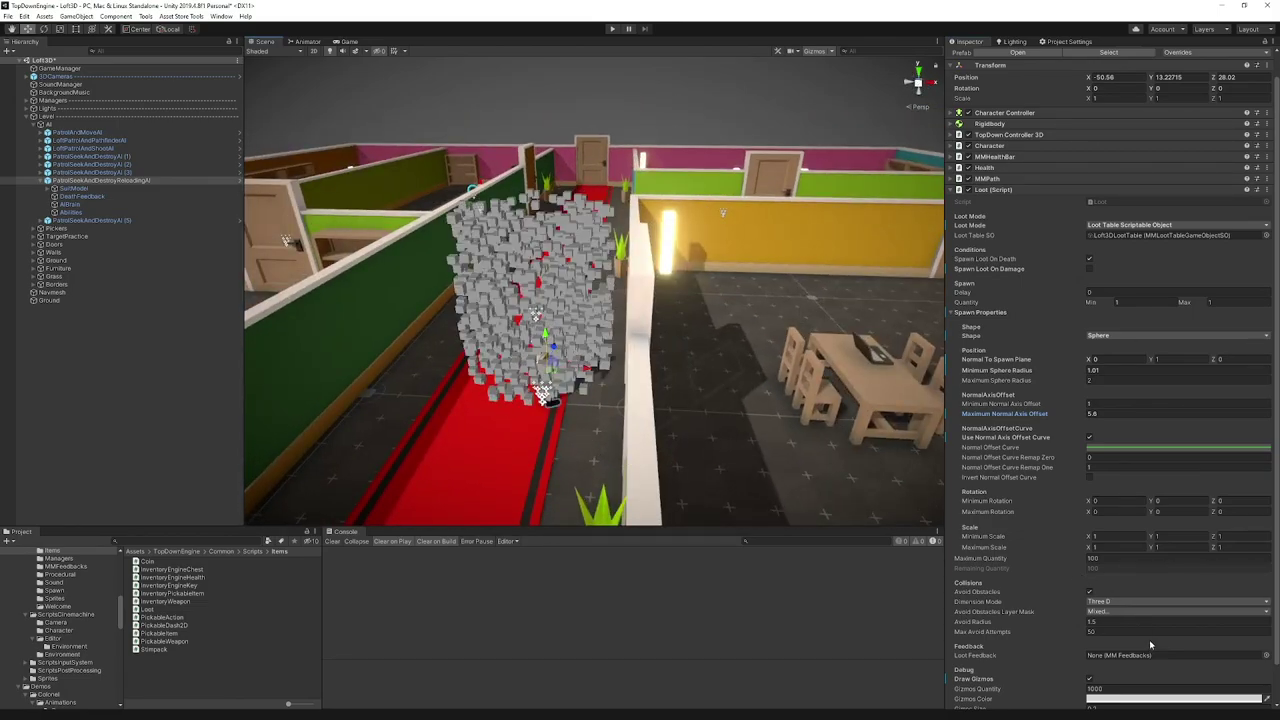
# - Set the Loot component's Gizmos Quantity to 10000 and examine the denser spawn volume from several angles
pyautogui.scroll(-1, 1150, 647)
pyautogui.write('0')
pyautogui.moveTo(668, 366); pyautogui.dragTo(784, 462, button='middle')
pyautogui.keyDown('alt'); pyautogui.moveTo(770, 310); pyautogui.dragTo(612, 490); pyautogui.keyUp('alt')
pyautogui.moveTo(725, 360); pyautogui.dragTo(666, 413, button='middle')
pyautogui.keyDown('alt'); pyautogui.moveTo(666, 412); pyautogui.dragTo(755, 140); pyautogui.keyUp('alt')
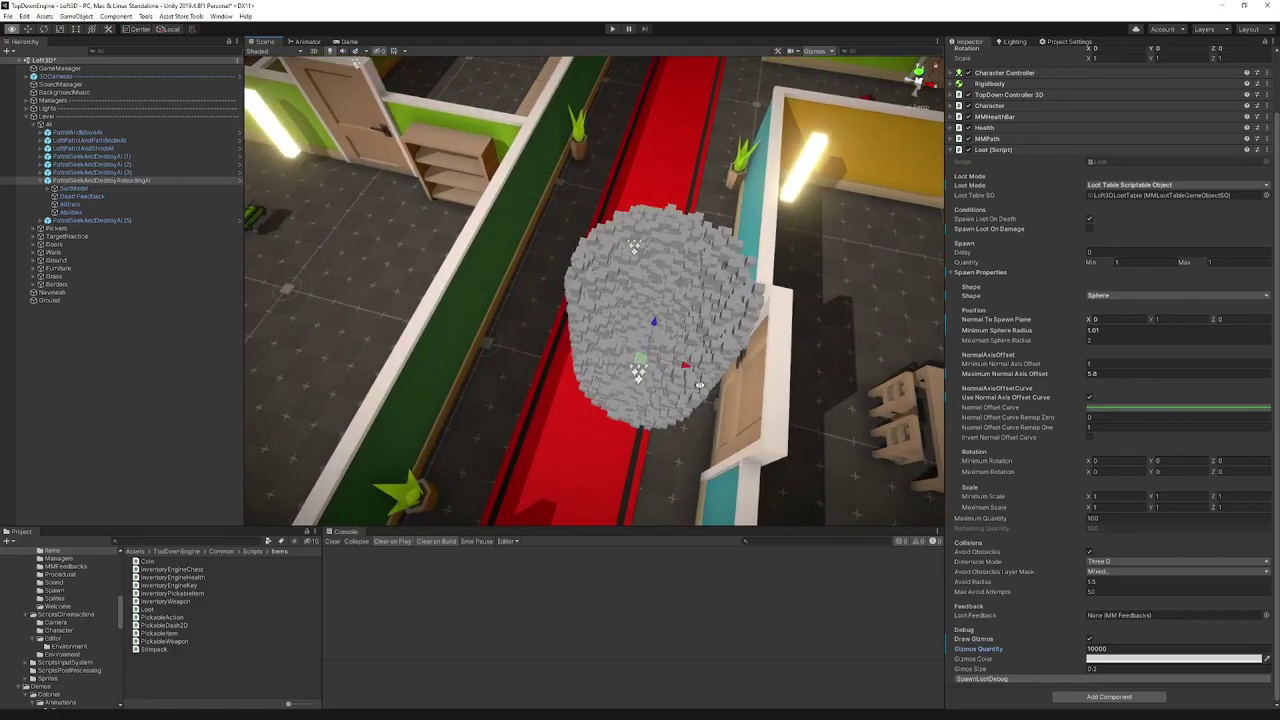
pyautogui.keyDown('alt'); pyautogui.moveTo(698, 395); pyautogui.dragTo(739, 261); pyautogui.keyUp('alt')
pyautogui.moveTo(739, 261); pyautogui.dragTo(700, 194, button='middle')
# - Shape the Normal Offset Curve with a high key near its start and a low key near its middle
pyautogui.click(1145, 408)
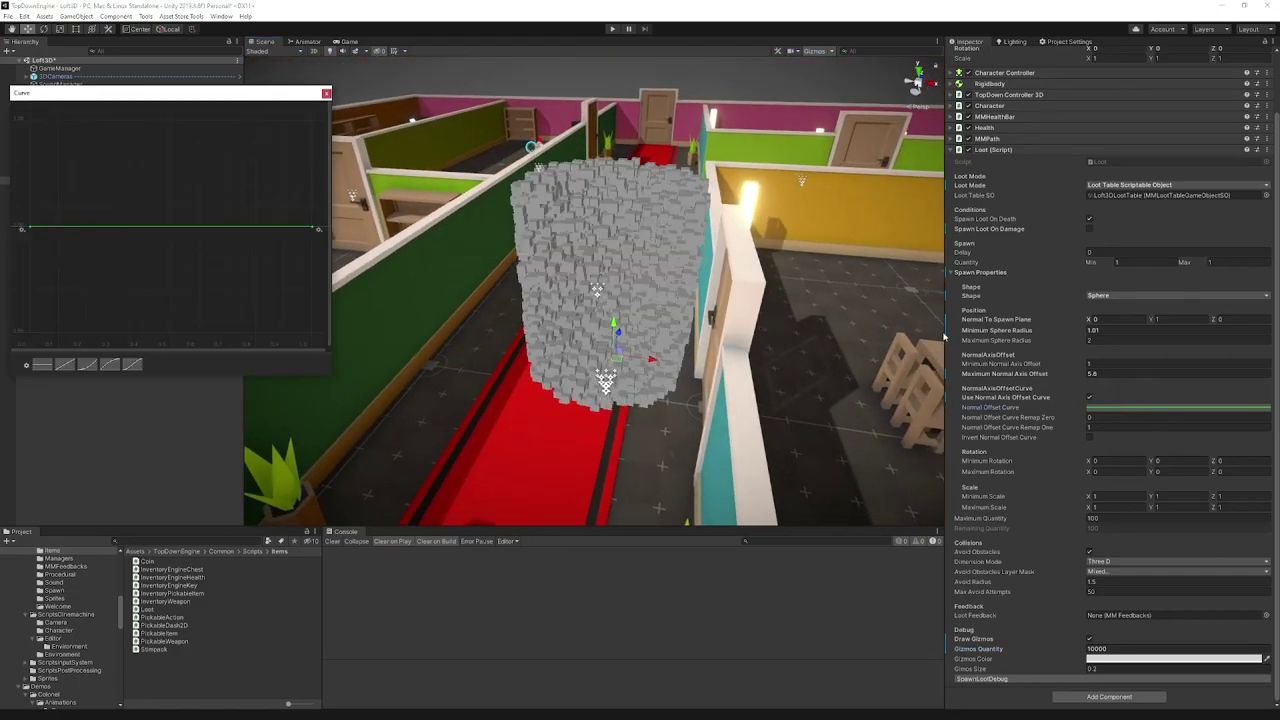
pyautogui.moveTo(81, 231); pyautogui.dragTo(63, 113)
pyautogui.doubleClick(168, 162)
pyautogui.moveTo(168, 162); pyautogui.dragTo(162, 323)
pyautogui.scroll(-6, 190, 236)
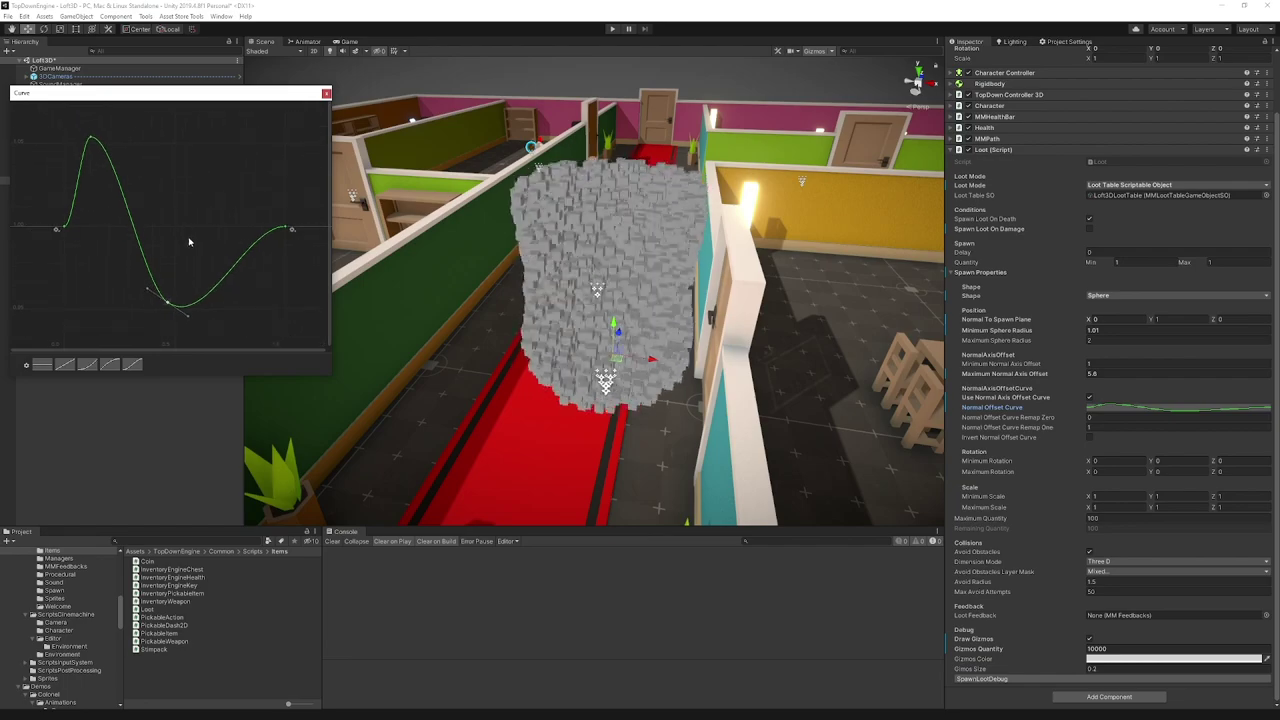
# - Deepen the trough in the second half of the Normal Offset Curve and close the curve editor
pyautogui.moveTo(210, 310); pyautogui.dragTo(169, 204, button='middle')
pyautogui.moveTo(156, 186); pyautogui.dragTo(188, 412)
pyautogui.scroll(-10, 211, 240)
pyautogui.moveTo(221, 255); pyautogui.dragTo(233, 210, button='middle')
pyautogui.click(326, 93)
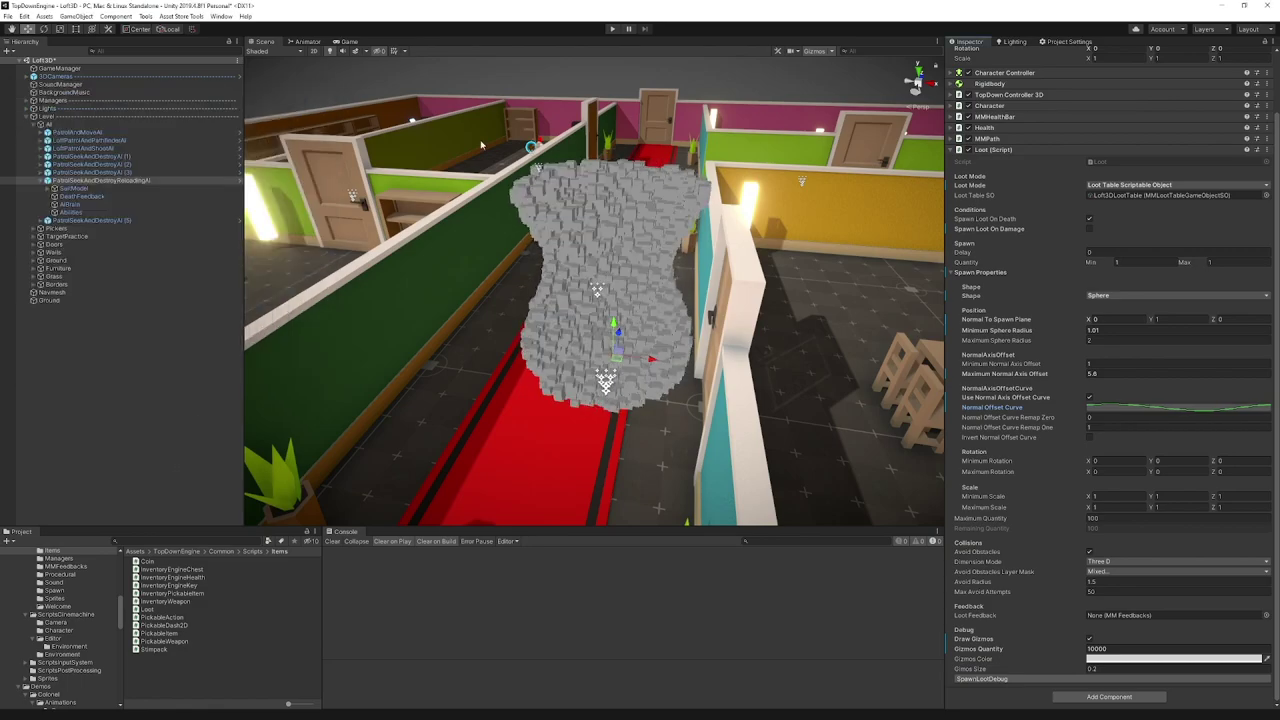
# - Lower the Normal Offset Curve's trough key to about 0.72, 0.33 and add a high spike key just before it
pyautogui.click(1120, 410)
pyautogui.scroll(-6, 228, 224)
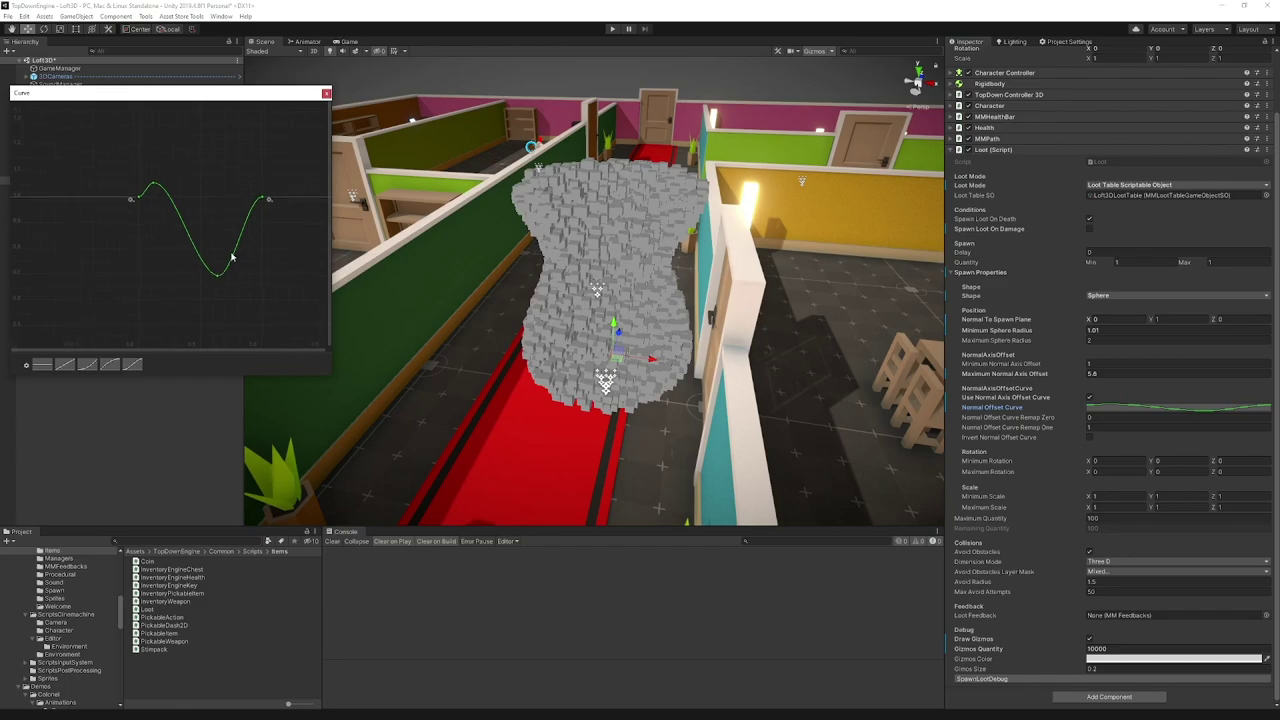
pyautogui.moveTo(236, 270); pyautogui.dragTo(202, 210, button='middle')
pyautogui.moveTo(175, 200); pyautogui.dragTo(185, 278)
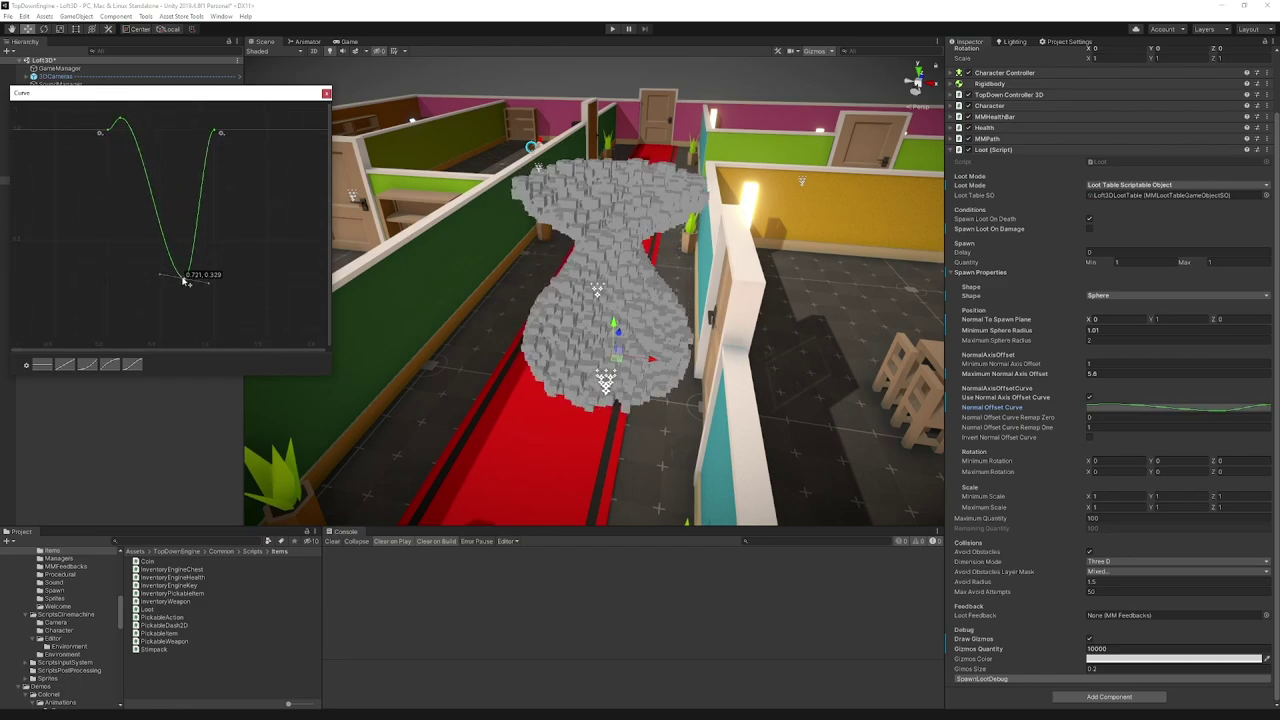
pyautogui.doubleClick(203, 177)
pyautogui.moveTo(203, 177); pyautogui.dragTo(182, 94)
pyautogui.click(585, 277)
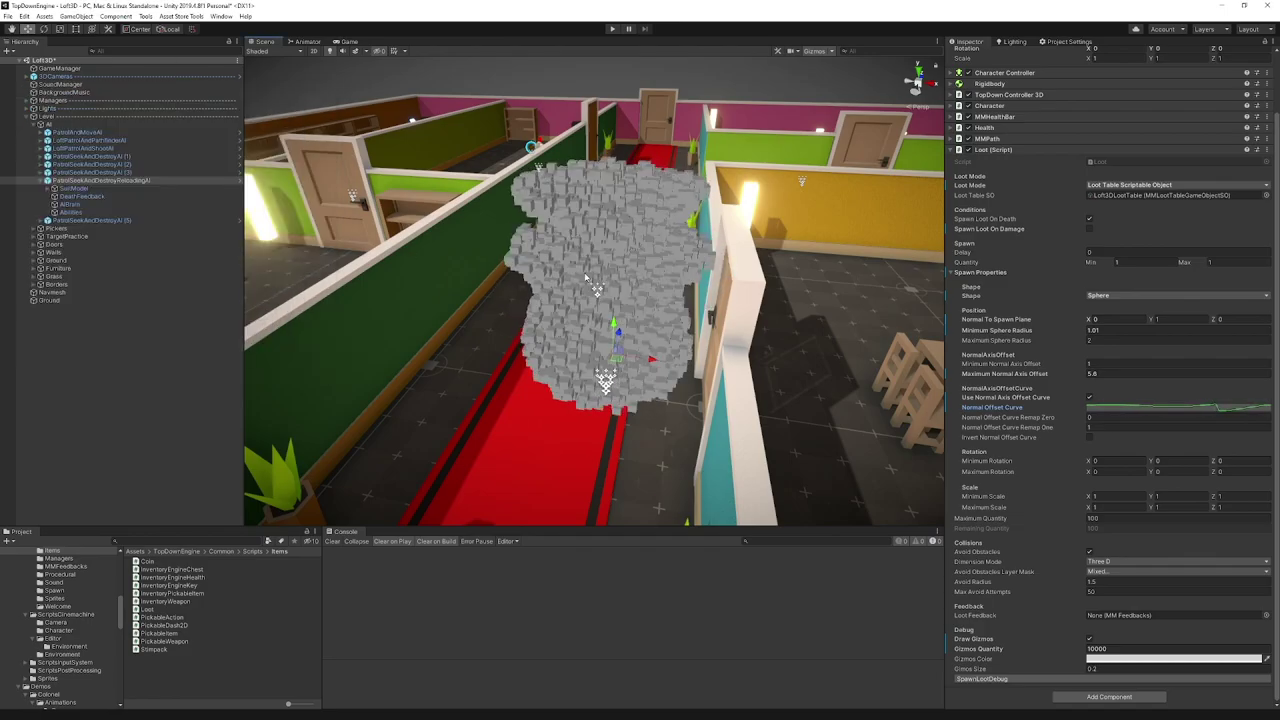
# - Add a low key at about 0.26, 0.47 to the Normal Offset Curve and examine the resulting spawn volume
pyautogui.keyDown('alt'); pyautogui.moveTo(579, 364); pyautogui.dragTo(622, 200); pyautogui.keyUp('alt')
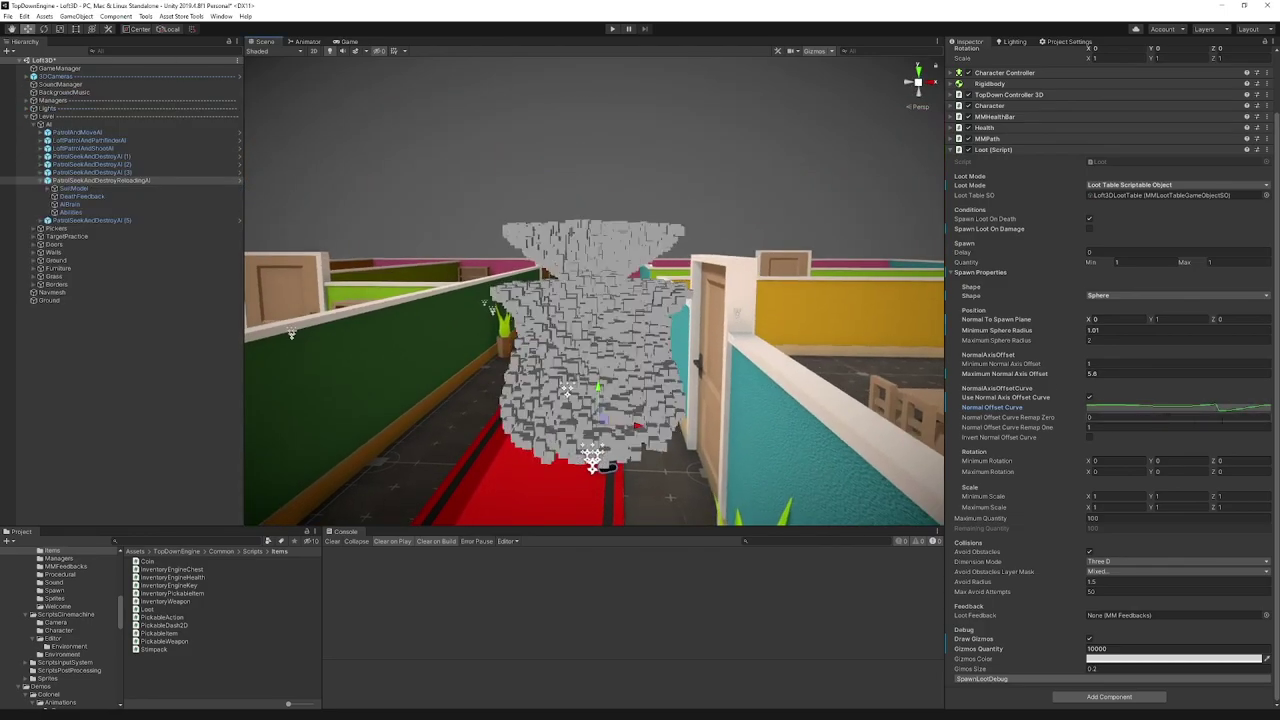
pyautogui.click(1220, 413)
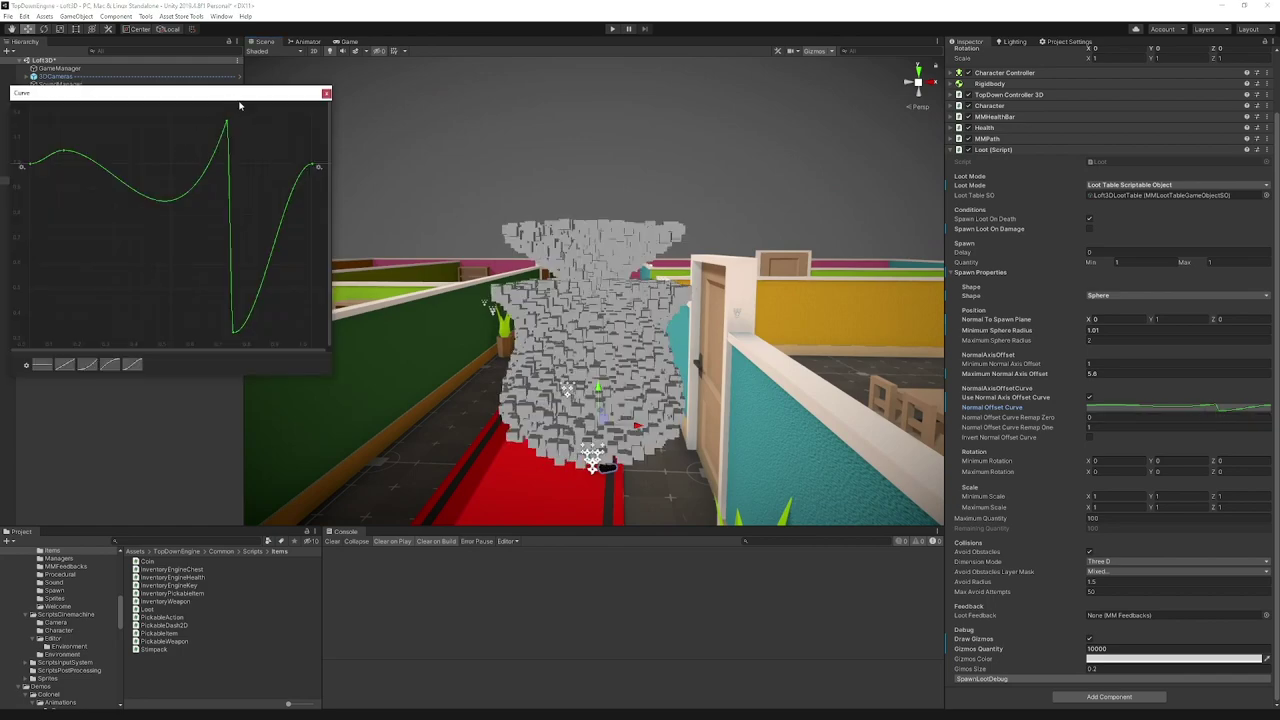
pyautogui.moveTo(270, 93); pyautogui.dragTo(305, 177)
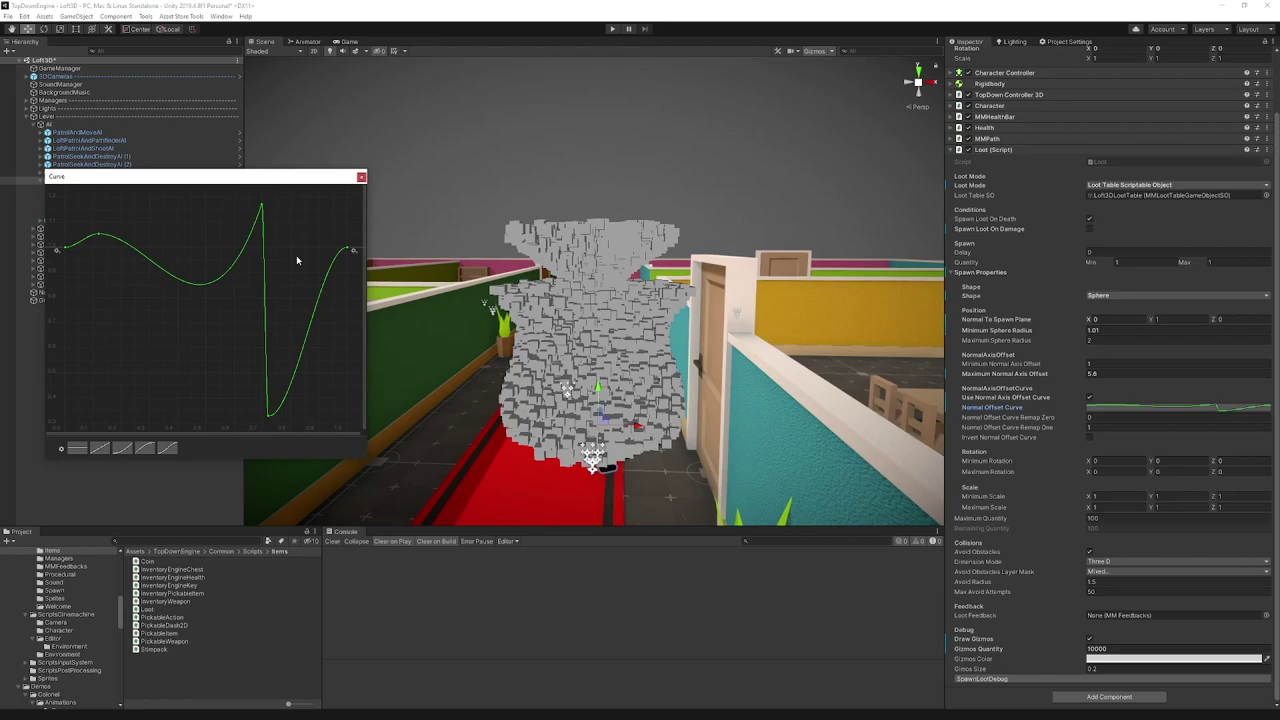
pyautogui.doubleClick(133, 253)
pyautogui.moveTo(134, 262); pyautogui.dragTo(140, 385)
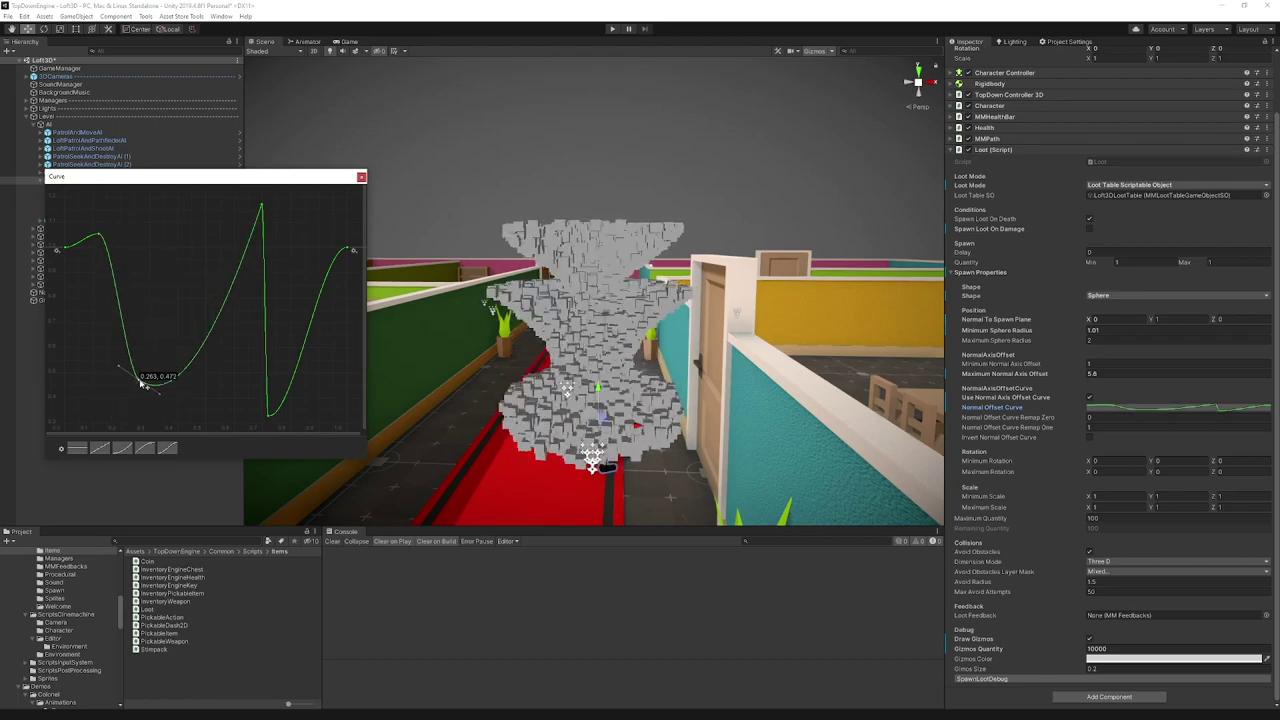
pyautogui.click(362, 177)
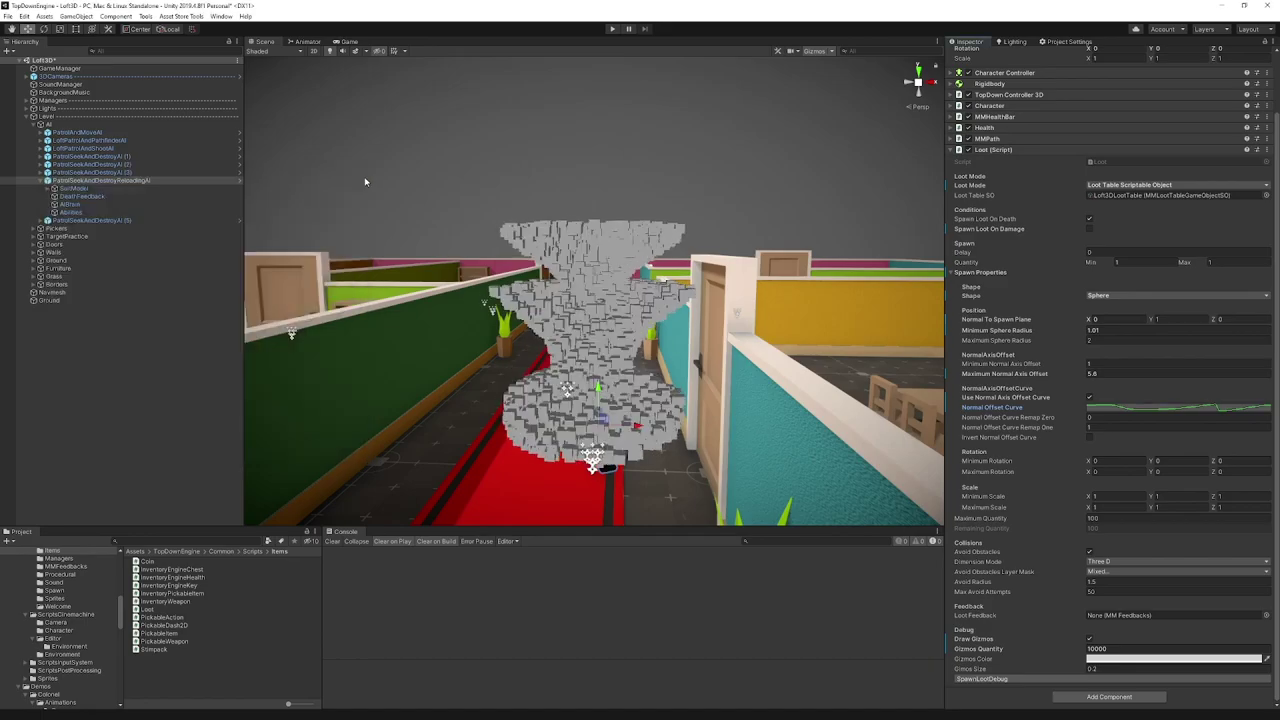
pyautogui.moveTo(661, 280); pyautogui.dragTo(693, 261, button='middle')
pyautogui.keyDown('alt'); pyautogui.moveTo(692, 261); pyautogui.dragTo(566, 225); pyautogui.keyUp('alt')
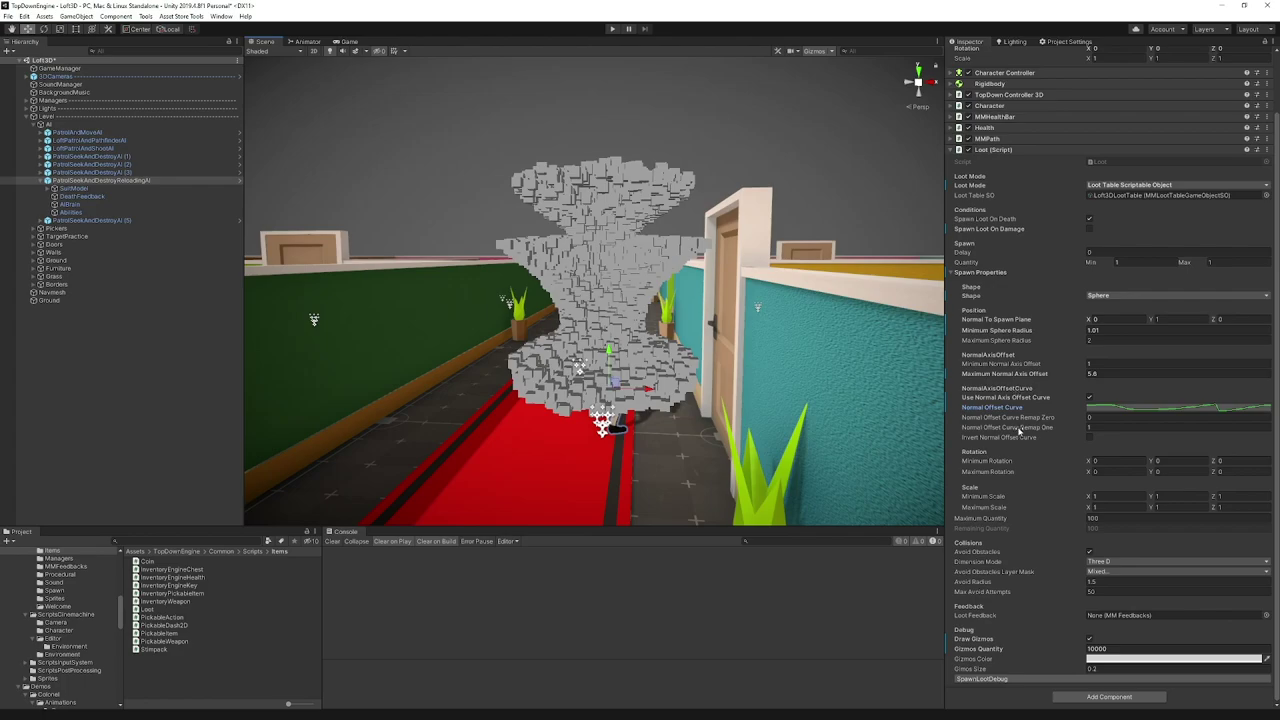
# - Set the loot's Maximum Rotation to 360 on the X, Y and Z axes
pyautogui.moveTo(1155, 474); pyautogui.dragTo(1213, 477)
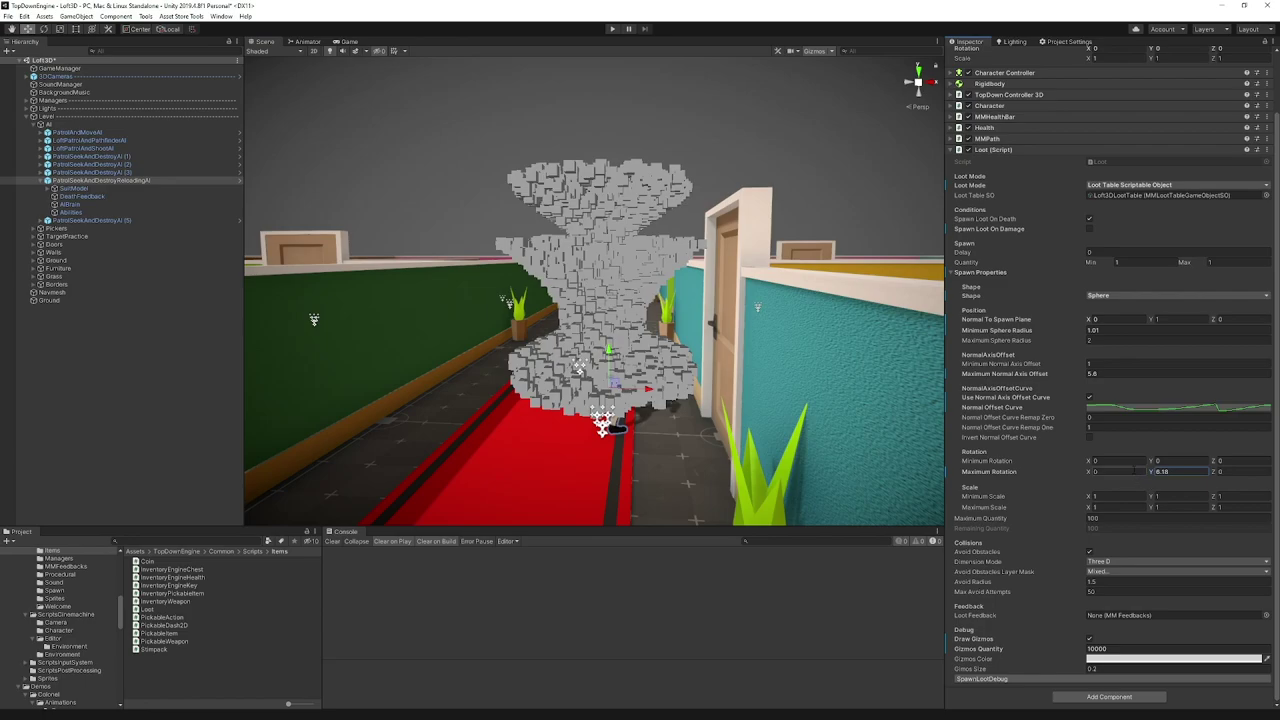
pyautogui.write('360')
pyautogui.press('Tab')
pyautogui.write('360')
pyautogui.press('Tab')
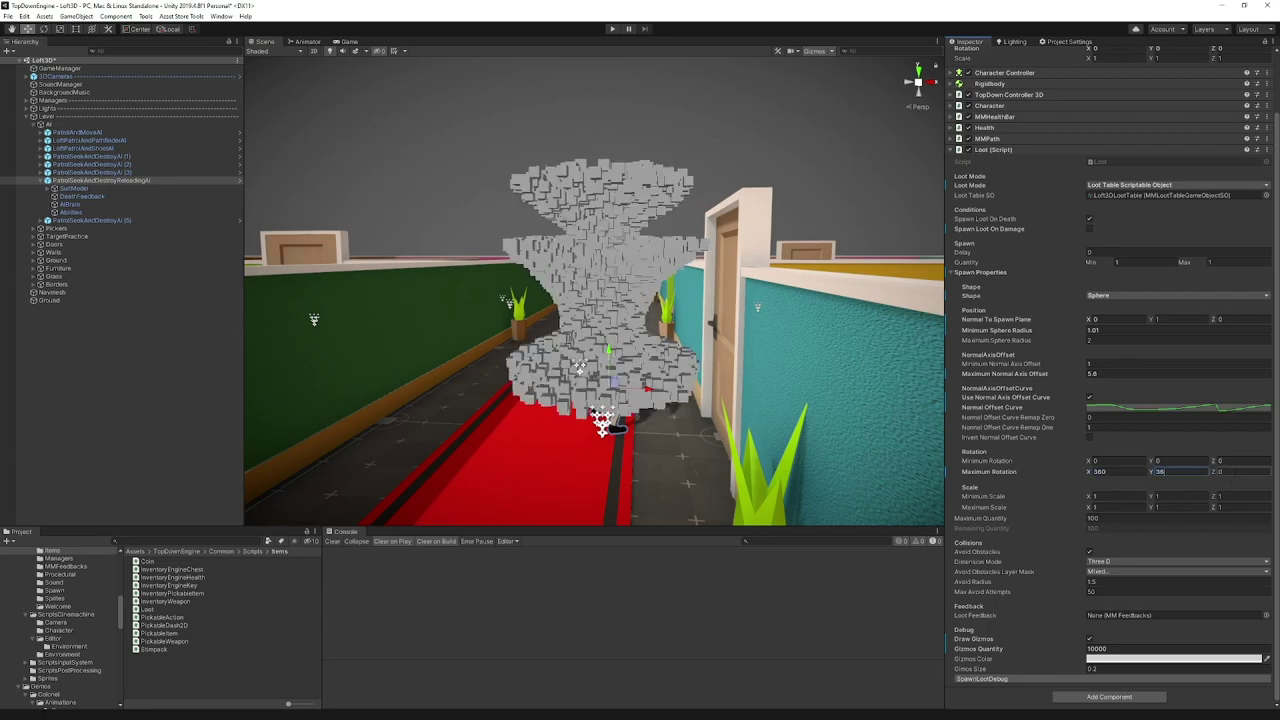
pyautogui.write('360')
pyautogui.keyDown('alt'); pyautogui.moveTo(670, 256); pyautogui.dragTo(644, 290); pyautogui.keyUp('alt')
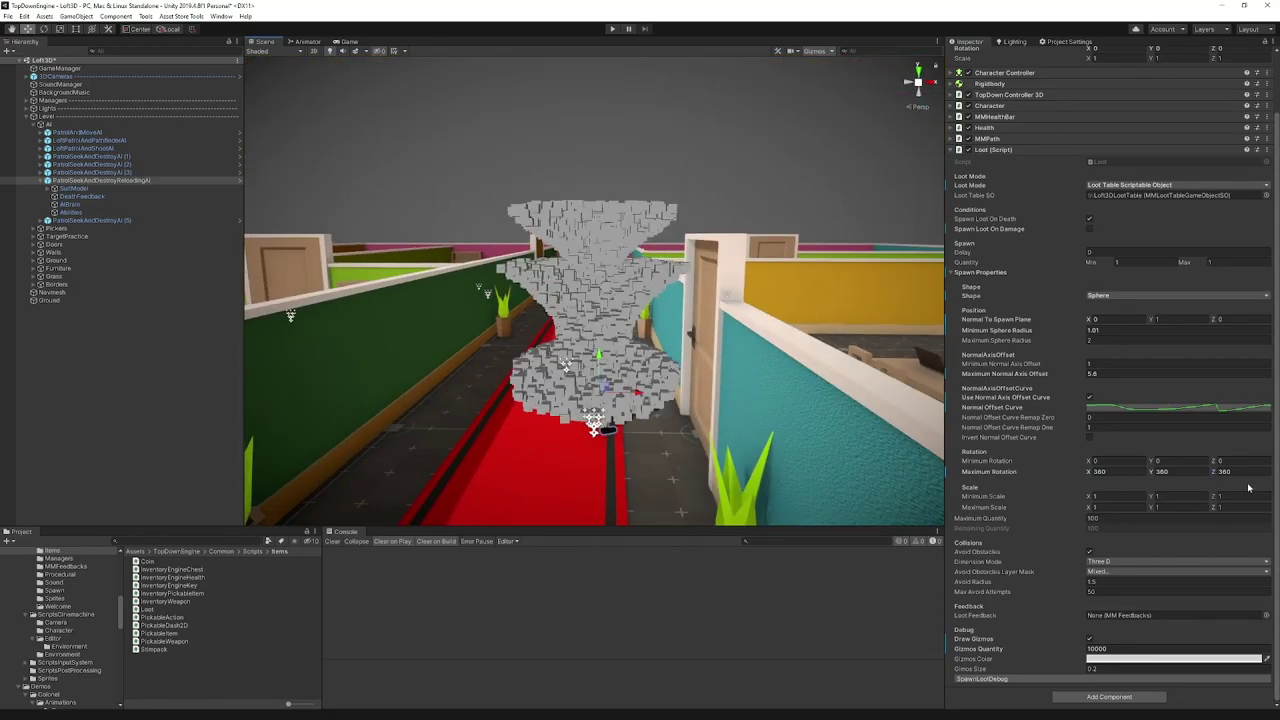
# - Try a Maximum Scale of 20 on X and Y, and restore both axes to 1
pyautogui.click(1110, 507)
pyautogui.write('2')
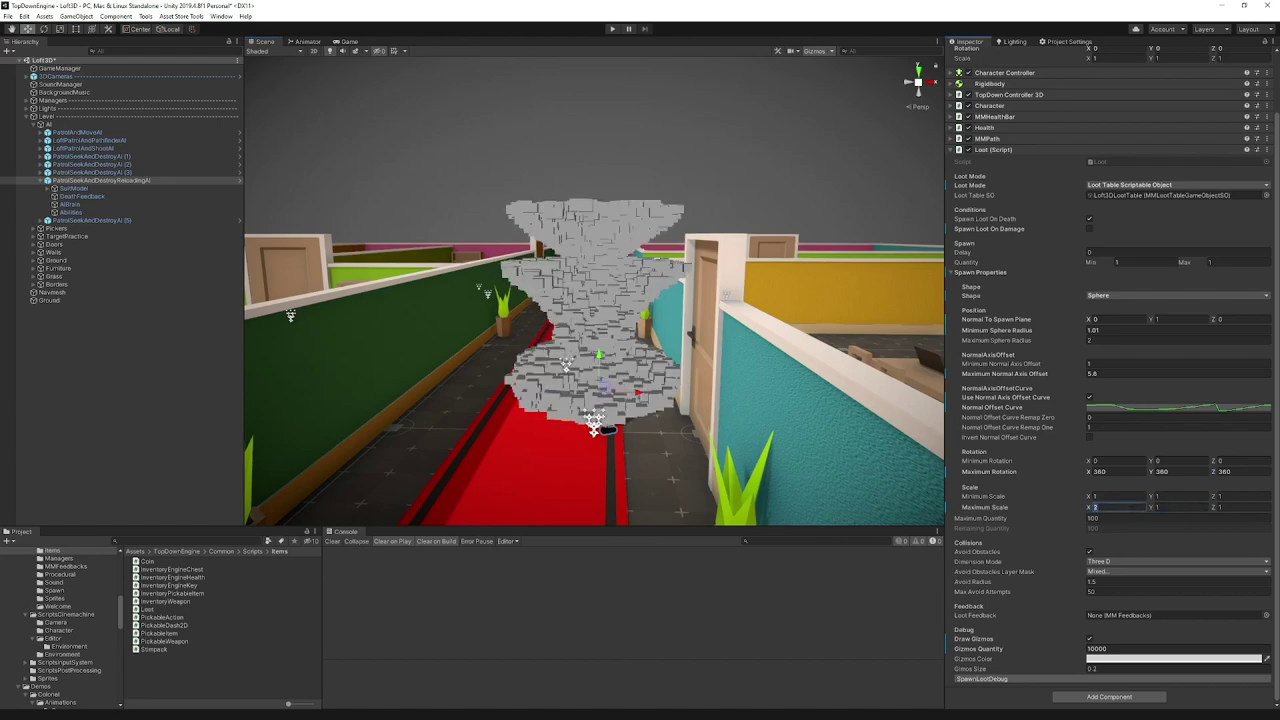
pyautogui.write('0')
pyautogui.press('Tab')
pyautogui.write('20')
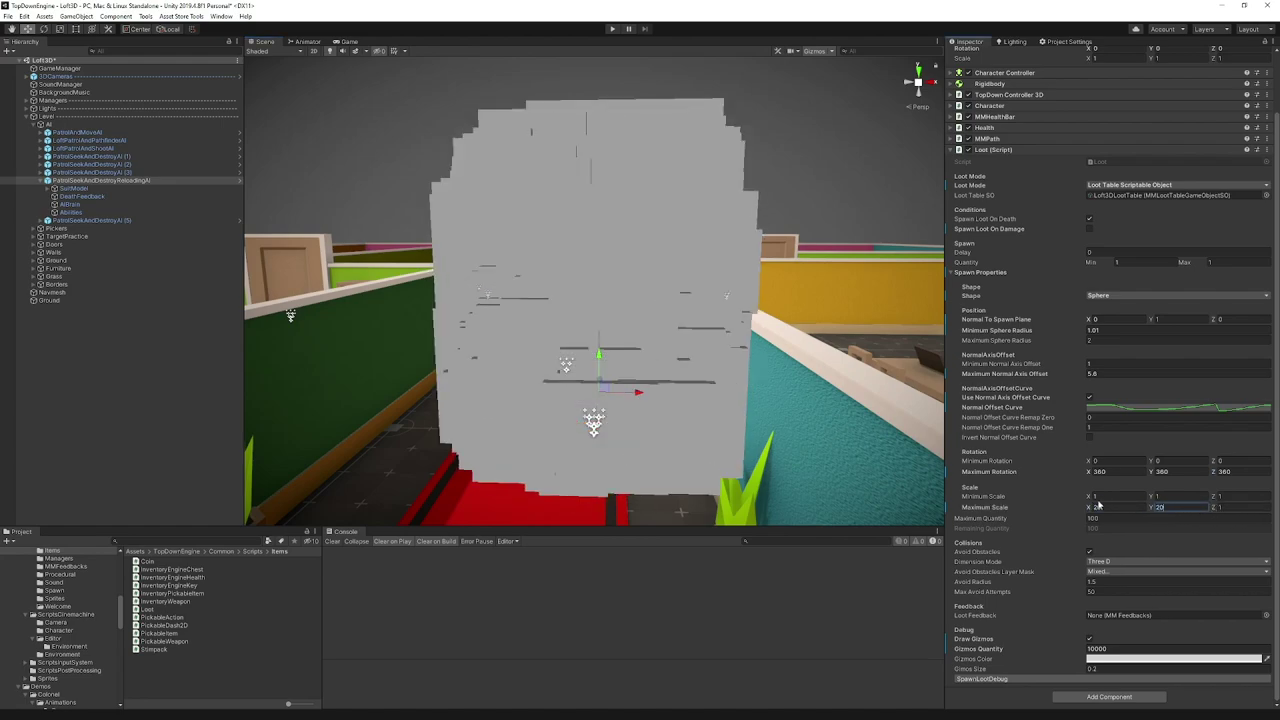
pyautogui.hotkey('shift', 'Tab')
pyautogui.write('11')
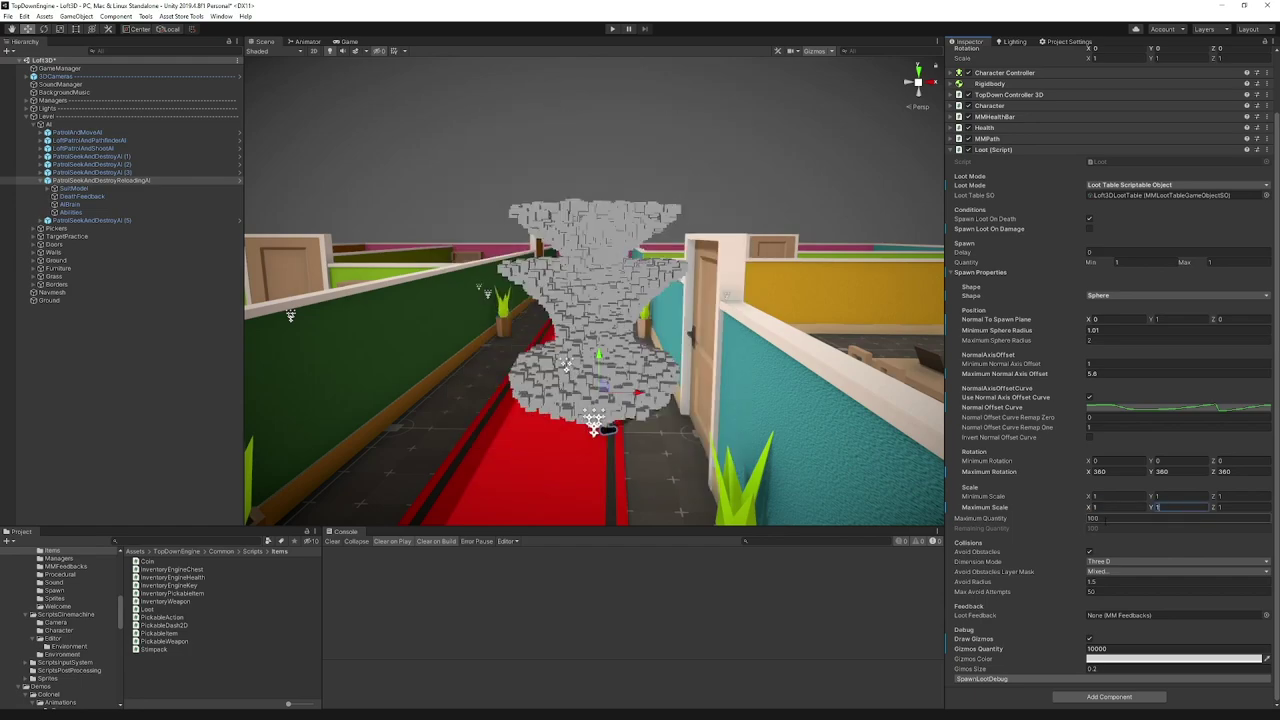
# - Collapse the Spawn Properties and set the loot's minimum and maximum Quantity and its Maximum Quantity to 1000
pyautogui.click(983, 273)
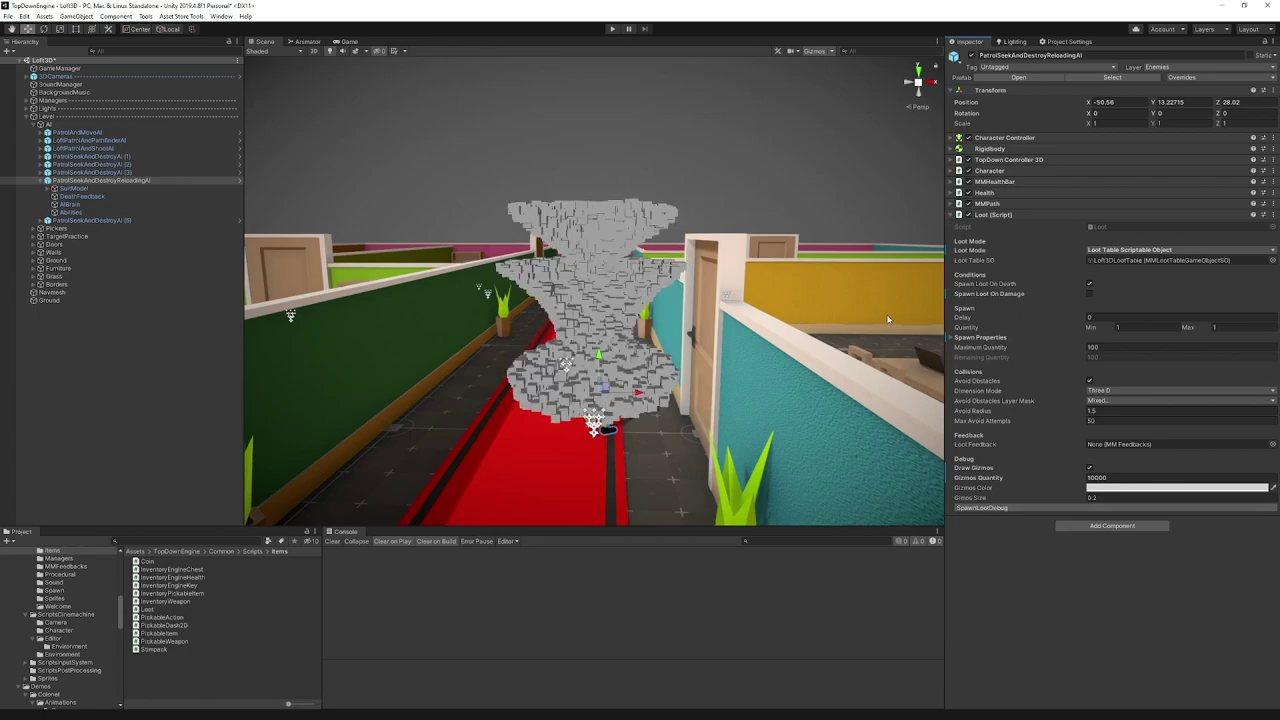
pyautogui.moveTo(685, 236); pyautogui.dragTo(728, 238, button='middle')
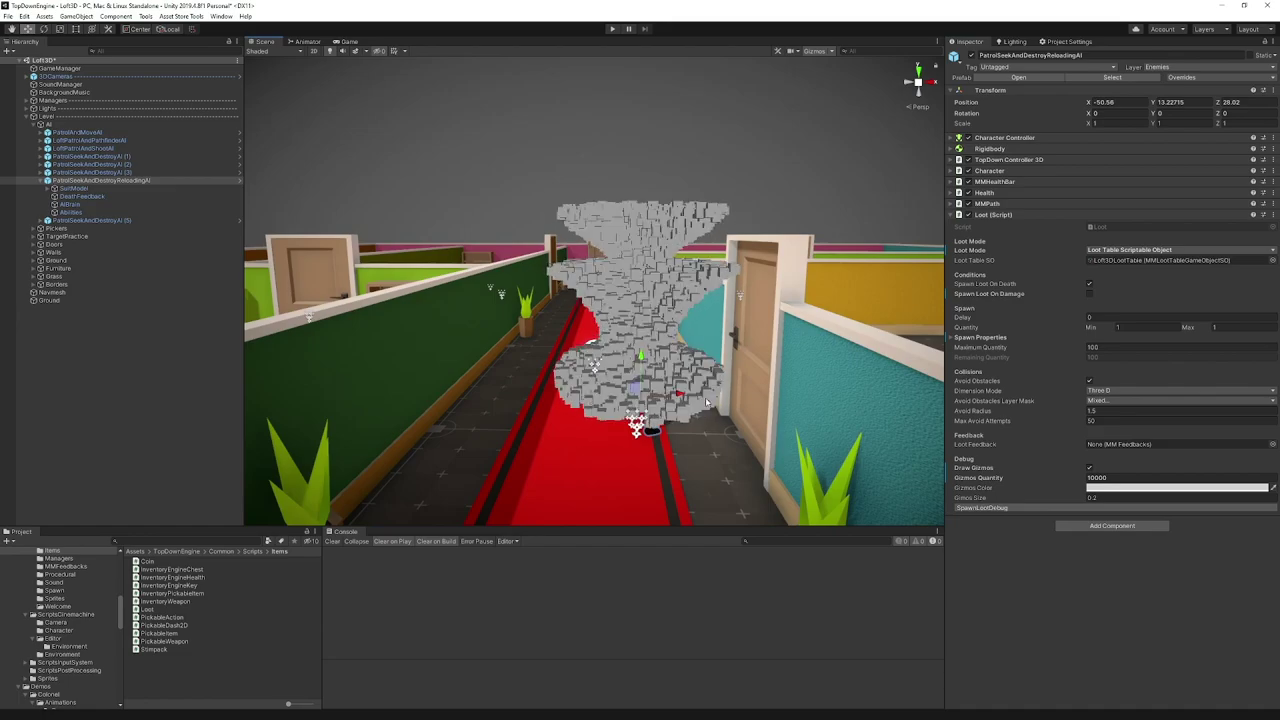
pyautogui.keyDown('alt'); pyautogui.moveTo(684, 232); pyautogui.dragTo(686, 329); pyautogui.keyUp('alt')
pyautogui.moveTo(686, 329); pyautogui.dragTo(532, 243, button='middle')
pyautogui.click(1153, 327)
pyautogui.write('1000')
pyautogui.press('Tab')
pyautogui.write('1000')
pyautogui.click(1153, 347)
pyautogui.write('1000')
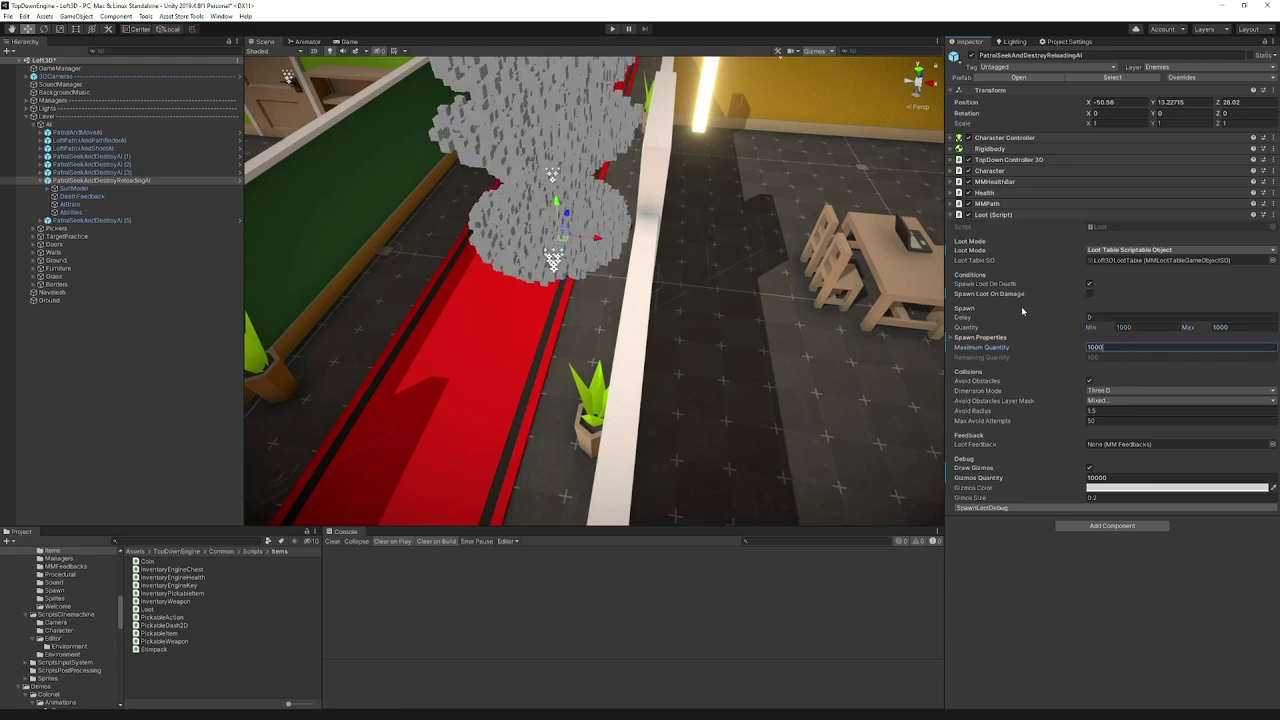
# - Run the game, walk the character up the red carpet and shoot the reloading enemy to trigger its loot spawn
pyautogui.click(610, 31)
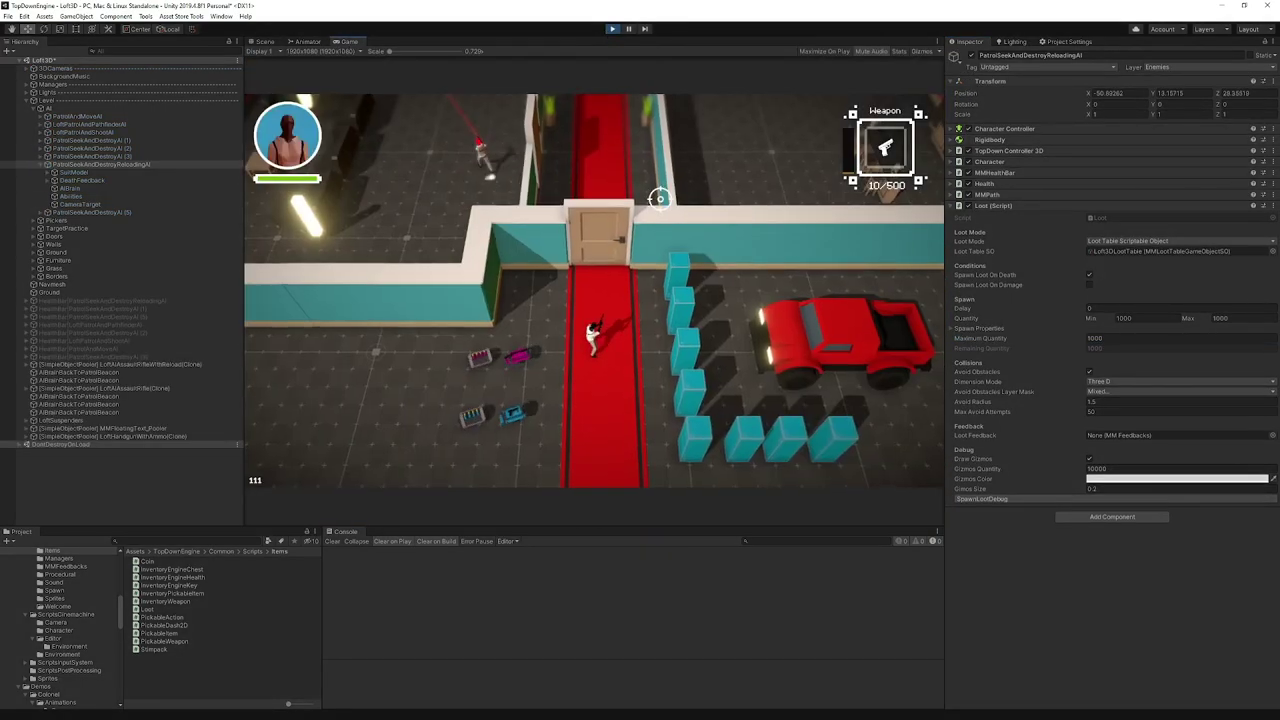
pyautogui.press('w')
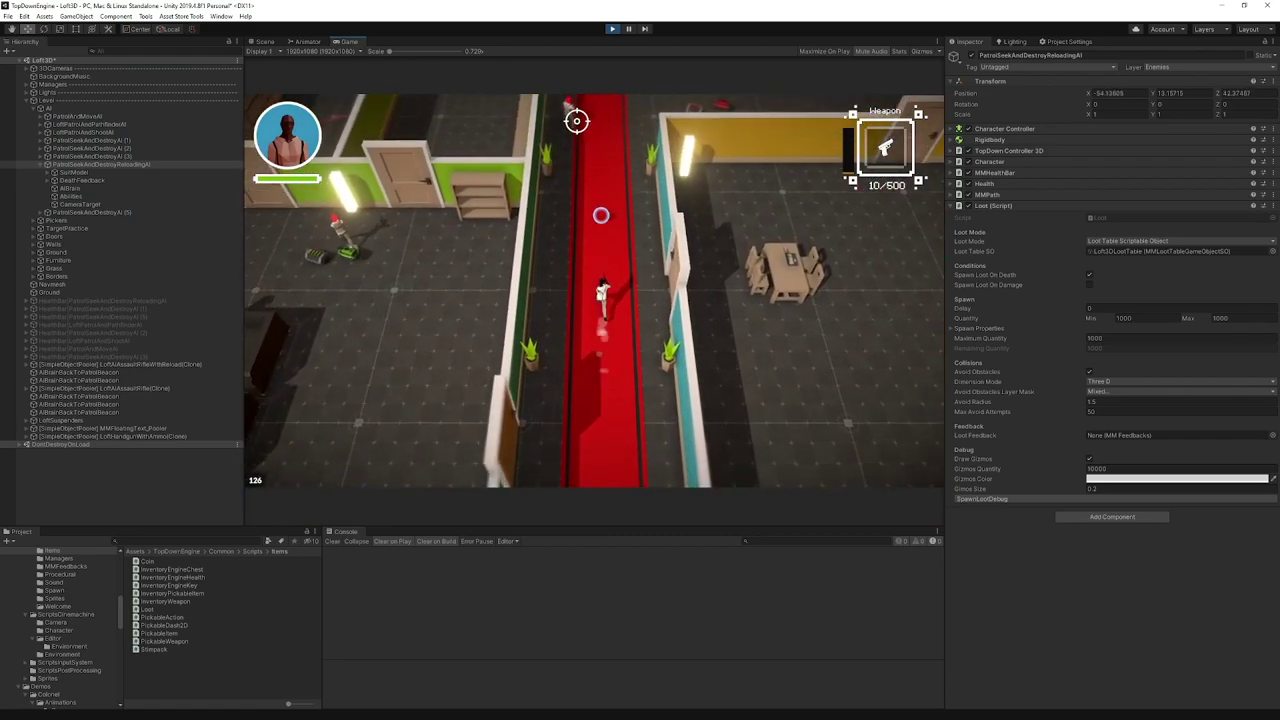
pyautogui.click(570, 120)
pyautogui.press('d')
pyautogui.press('w')
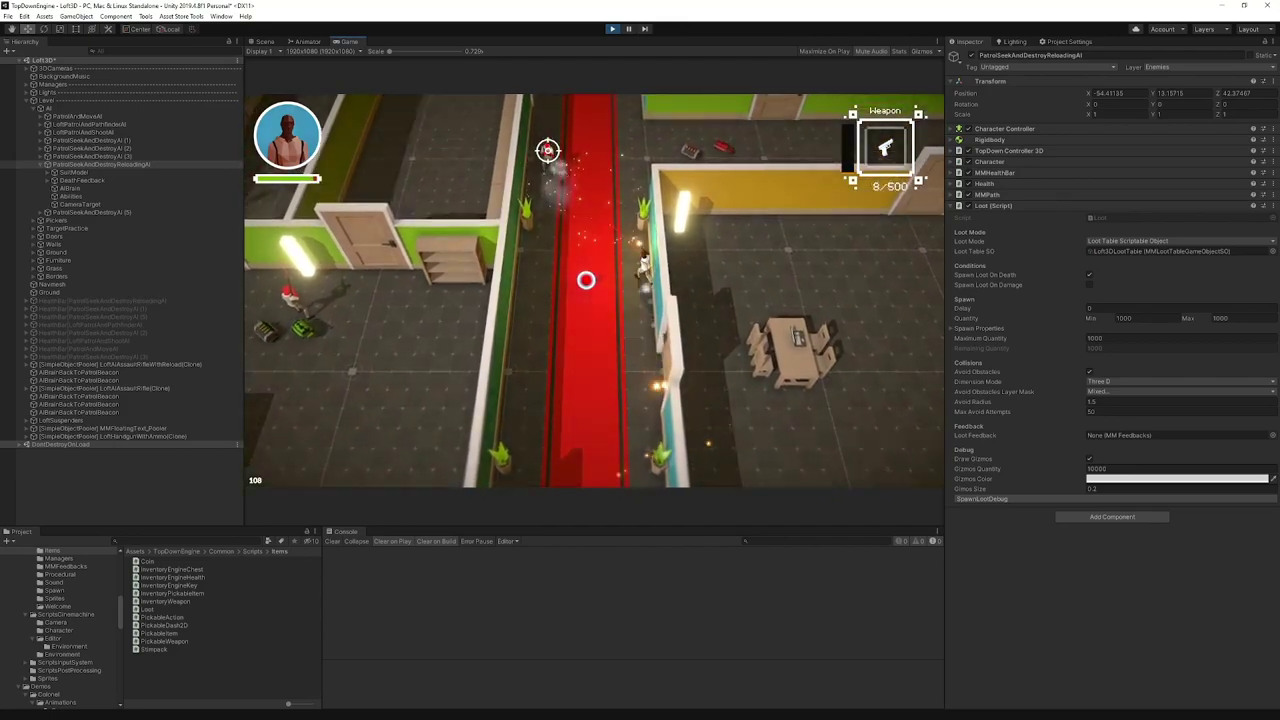
pyautogui.click(550, 165)
pyautogui.click(526, 174)
pyautogui.click(526, 178)
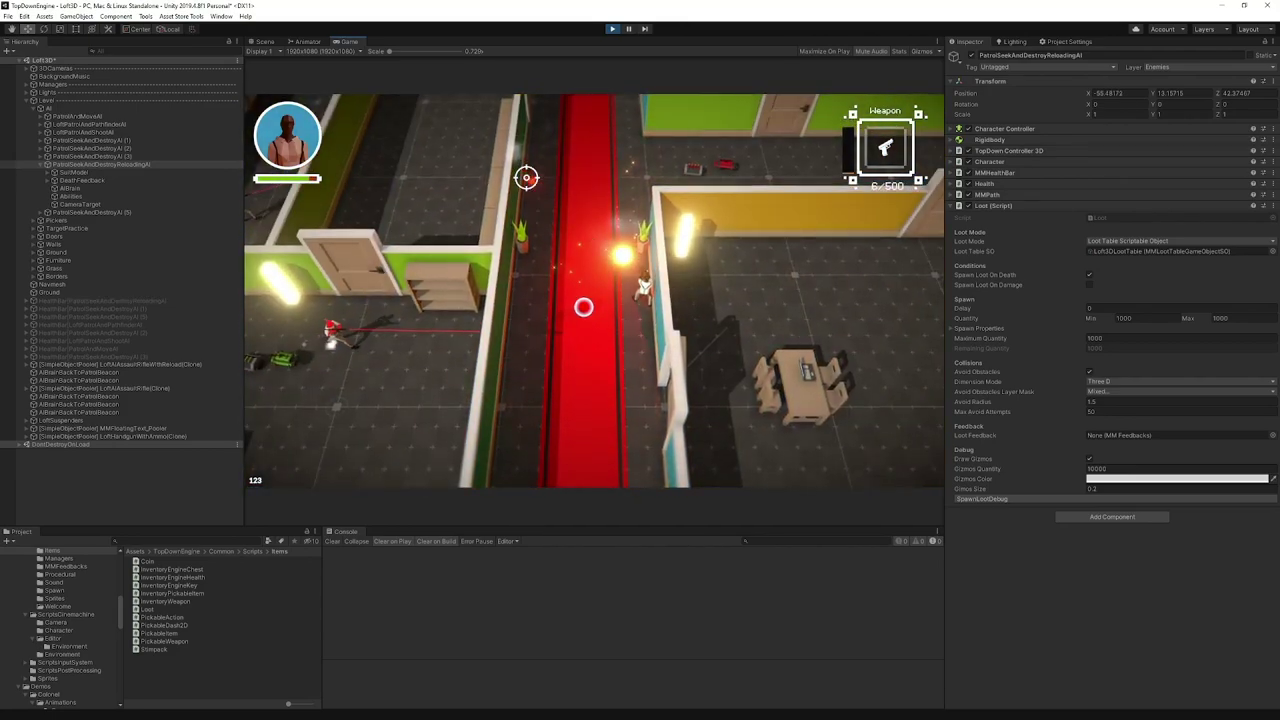
pyautogui.press('w')
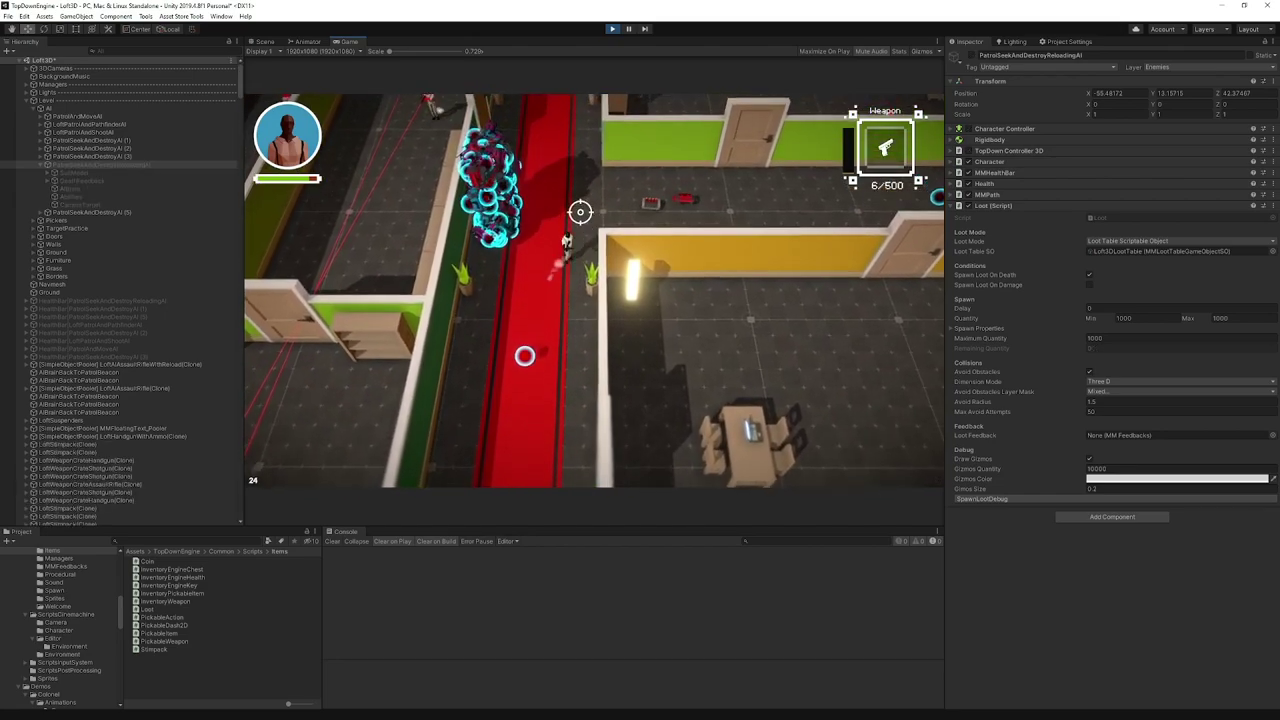
pyautogui.press('w')
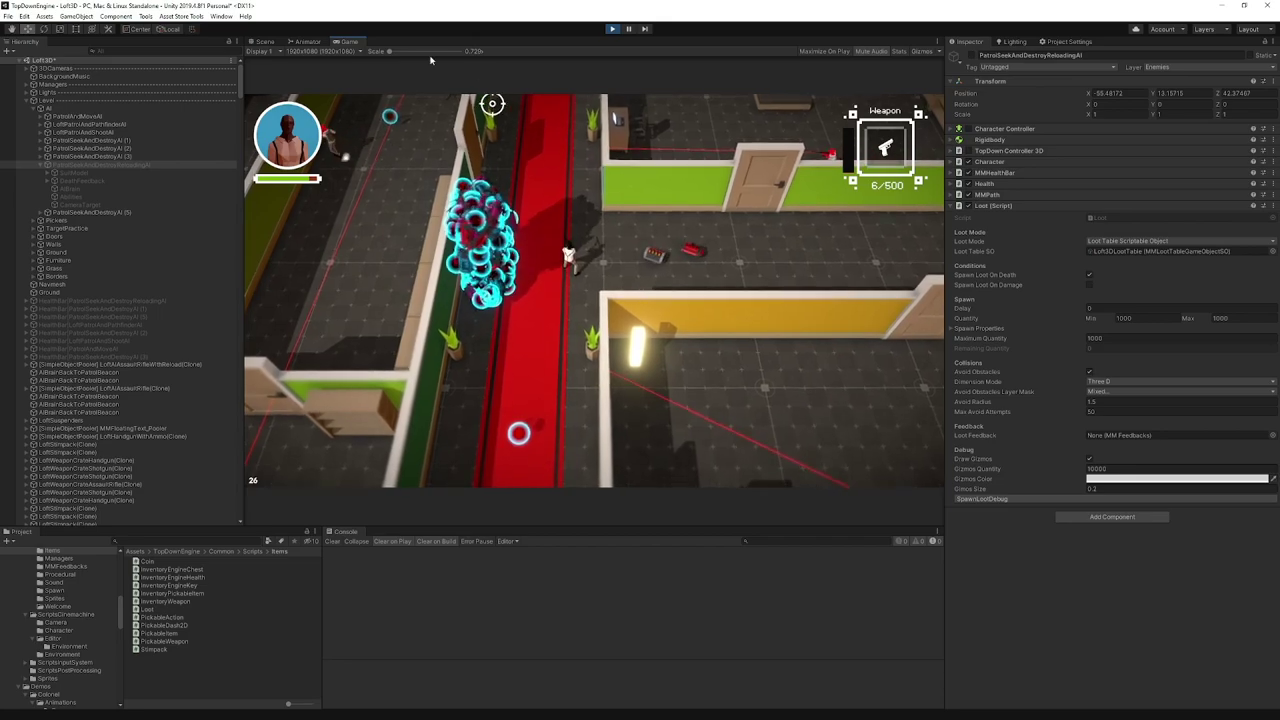
# - Examine the spawned loot pile from several angles in the Scene view and exit play mode
pyautogui.click(262, 42)
pyautogui.moveTo(556, 144); pyautogui.dragTo(671, 283, button='middle')
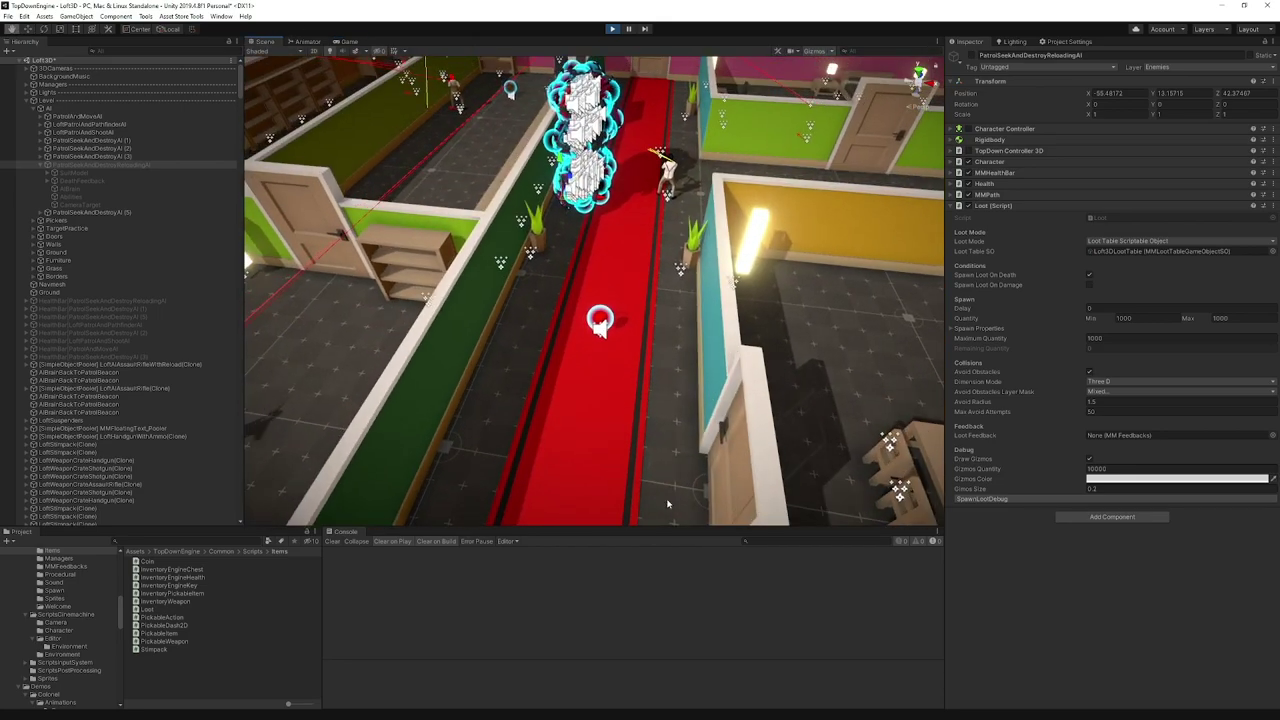
pyautogui.scroll(5, 689, 309)
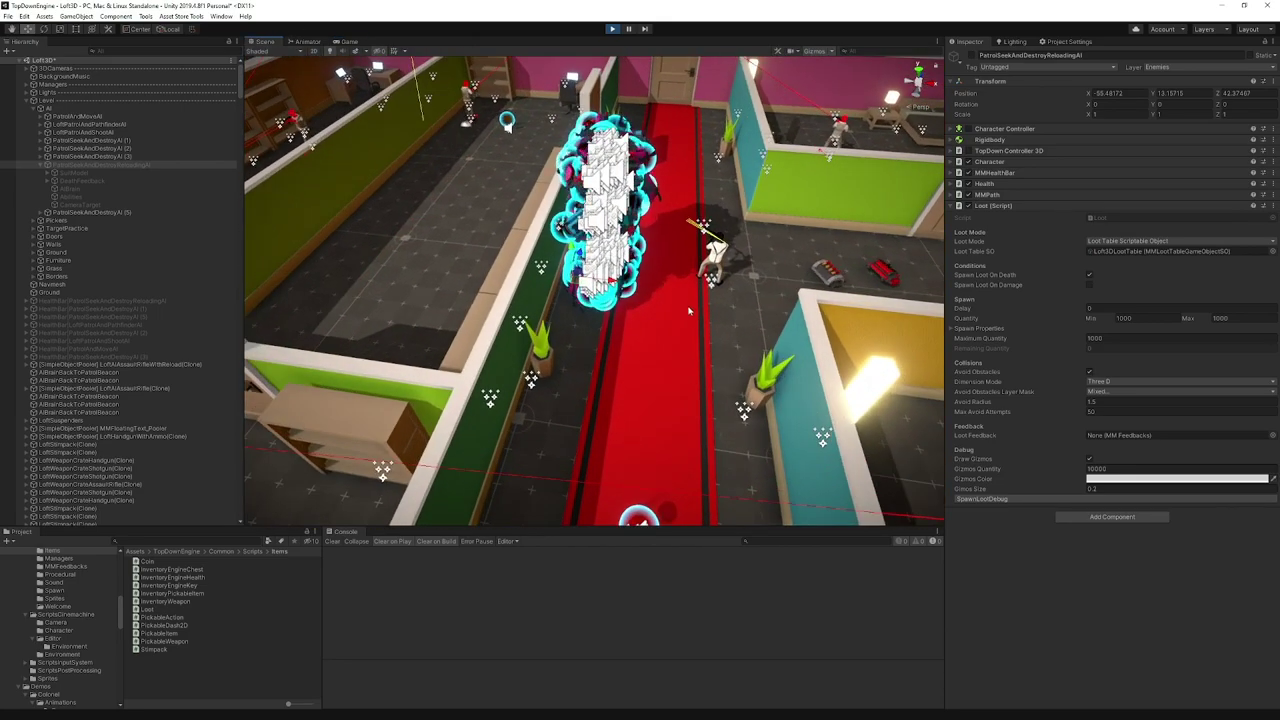
pyautogui.keyDown('alt'); pyautogui.moveTo(774, 369); pyautogui.dragTo(603, 296); pyautogui.keyUp('alt')
pyautogui.moveTo(604, 297); pyautogui.dragTo(647, 309, button='middle')
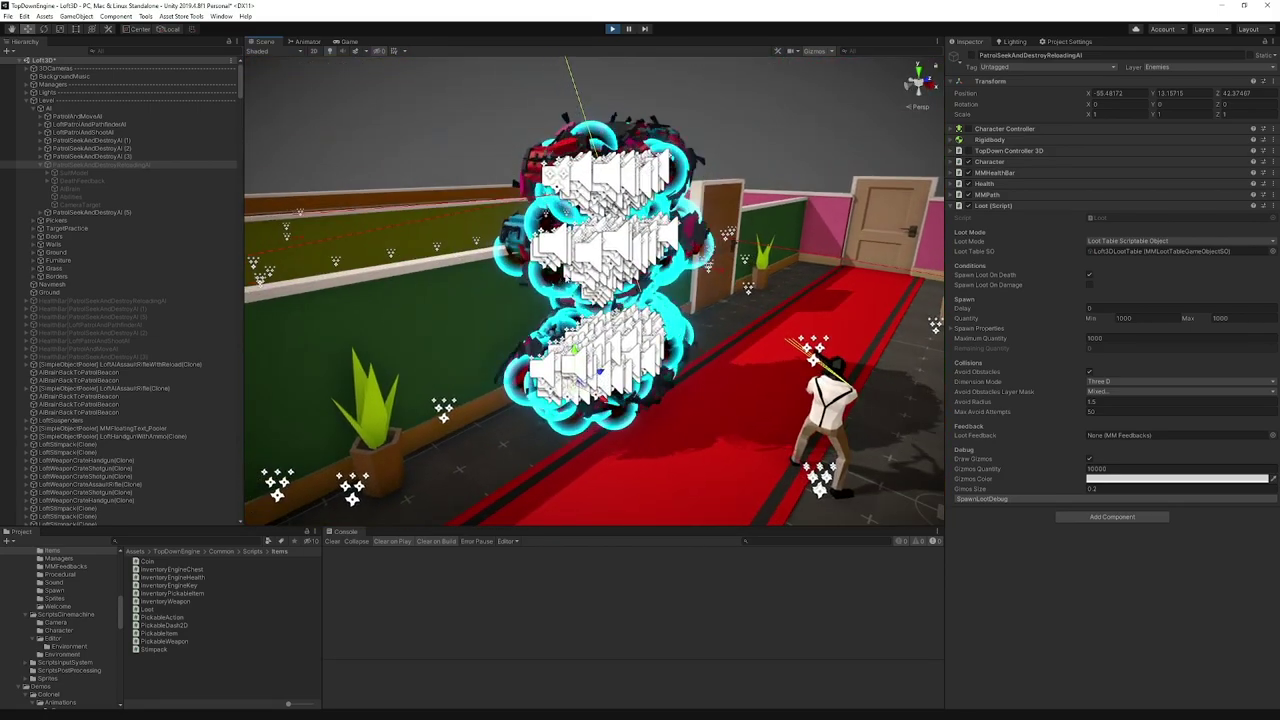
pyautogui.keyDown('alt'); pyautogui.moveTo(647, 309); pyautogui.dragTo(876, 308); pyautogui.keyUp('alt')
pyautogui.moveTo(876, 308); pyautogui.dragTo(834, 334, button='middle')
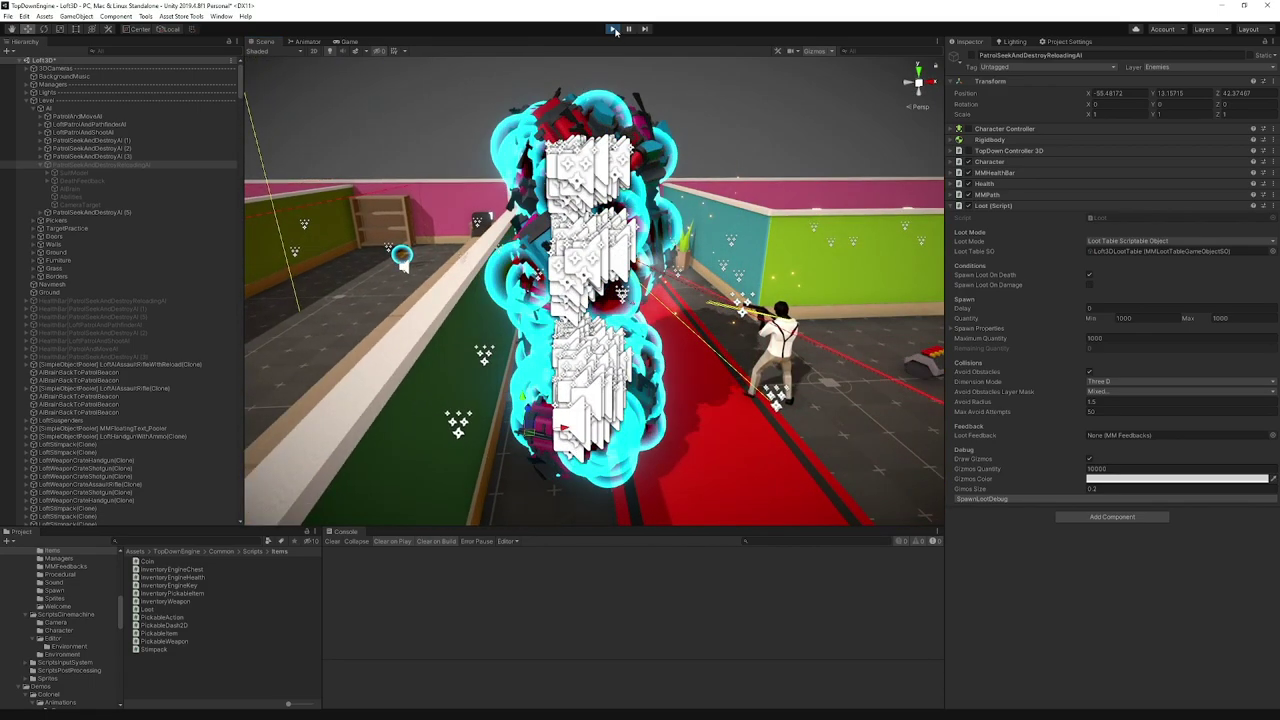
pyautogui.click(612, 28)
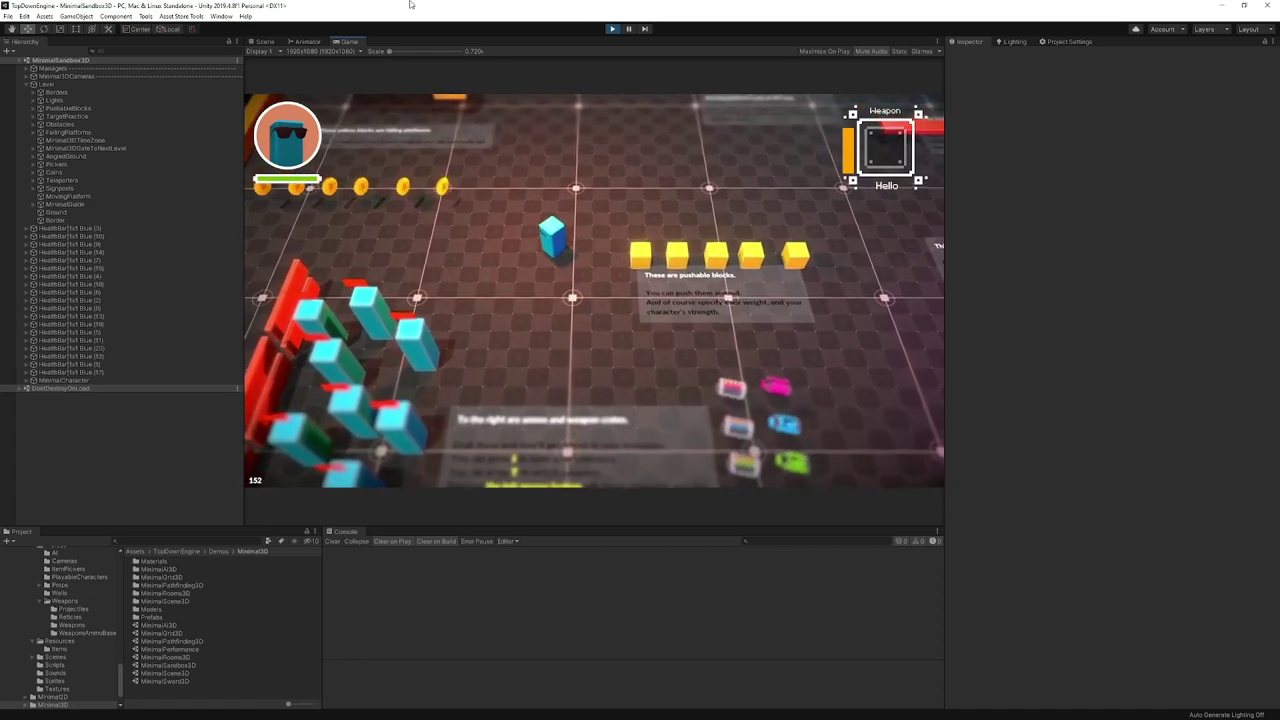
# - Playtest the coin row in MinimalSandbox3D by walking the character toward it, repeat in a fresh run, and exit play mode
pyautogui.press('Left')
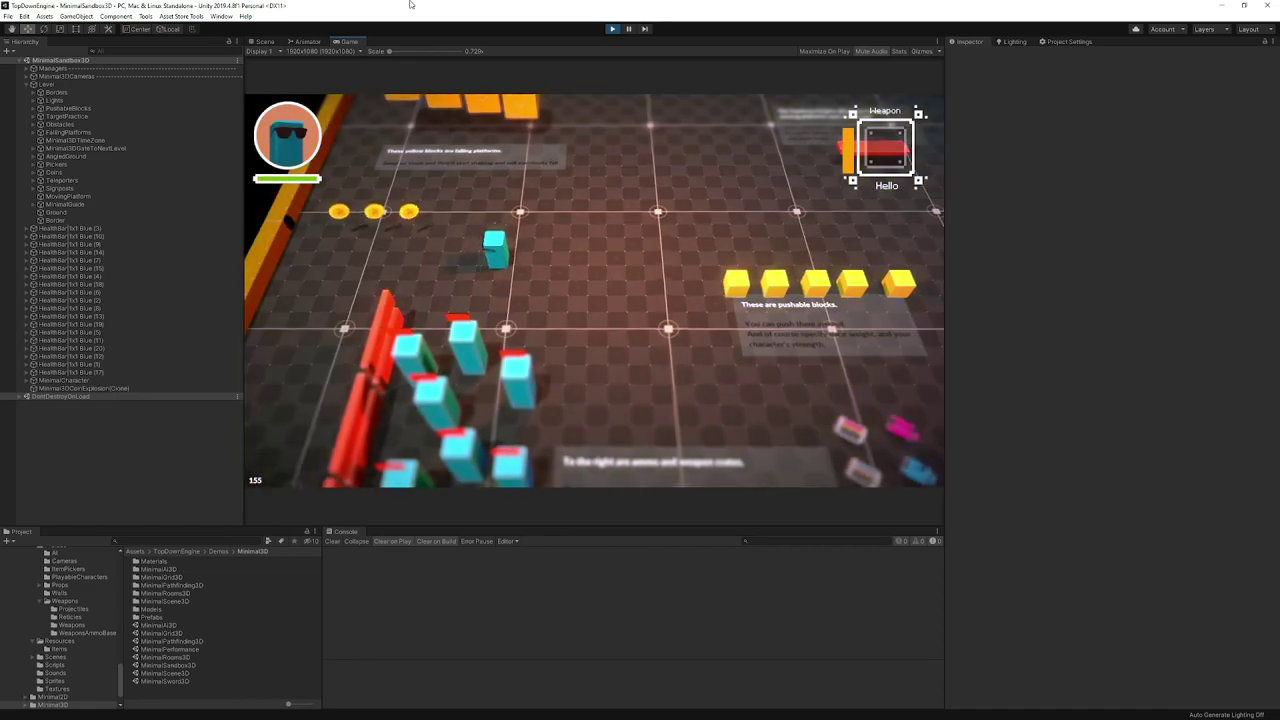
pyautogui.press('Right')
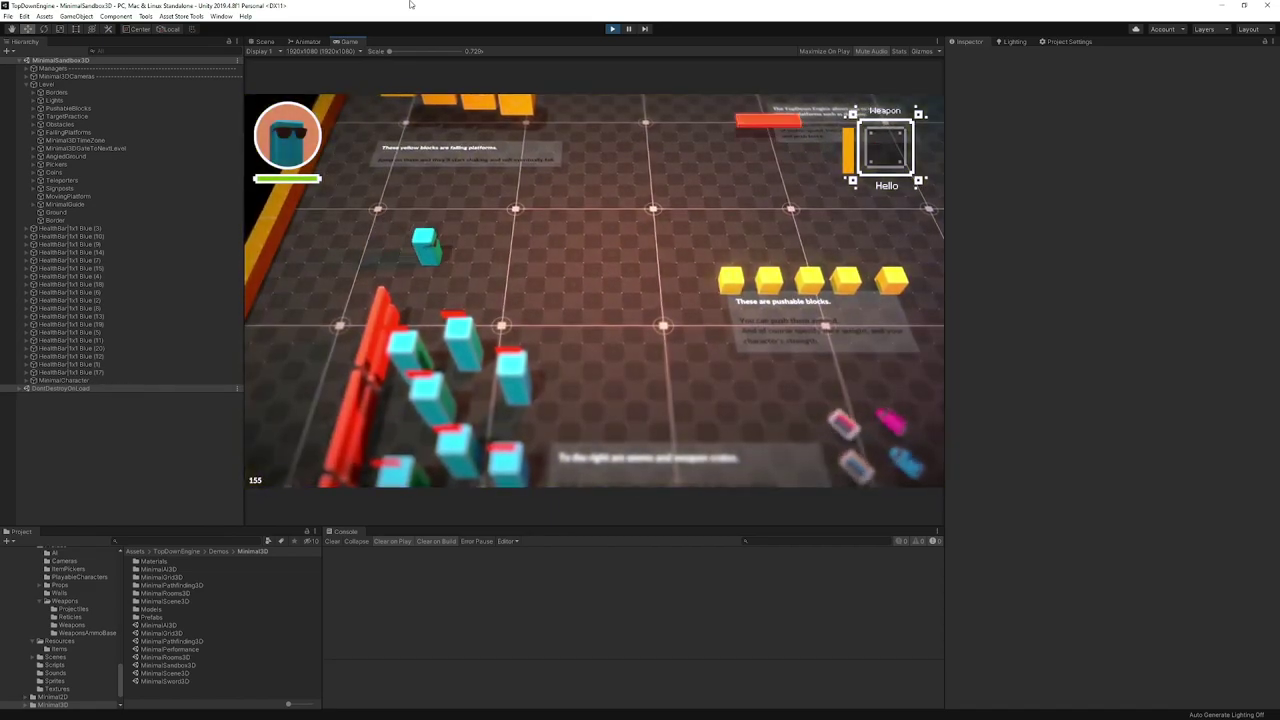
pyautogui.click(613, 30)
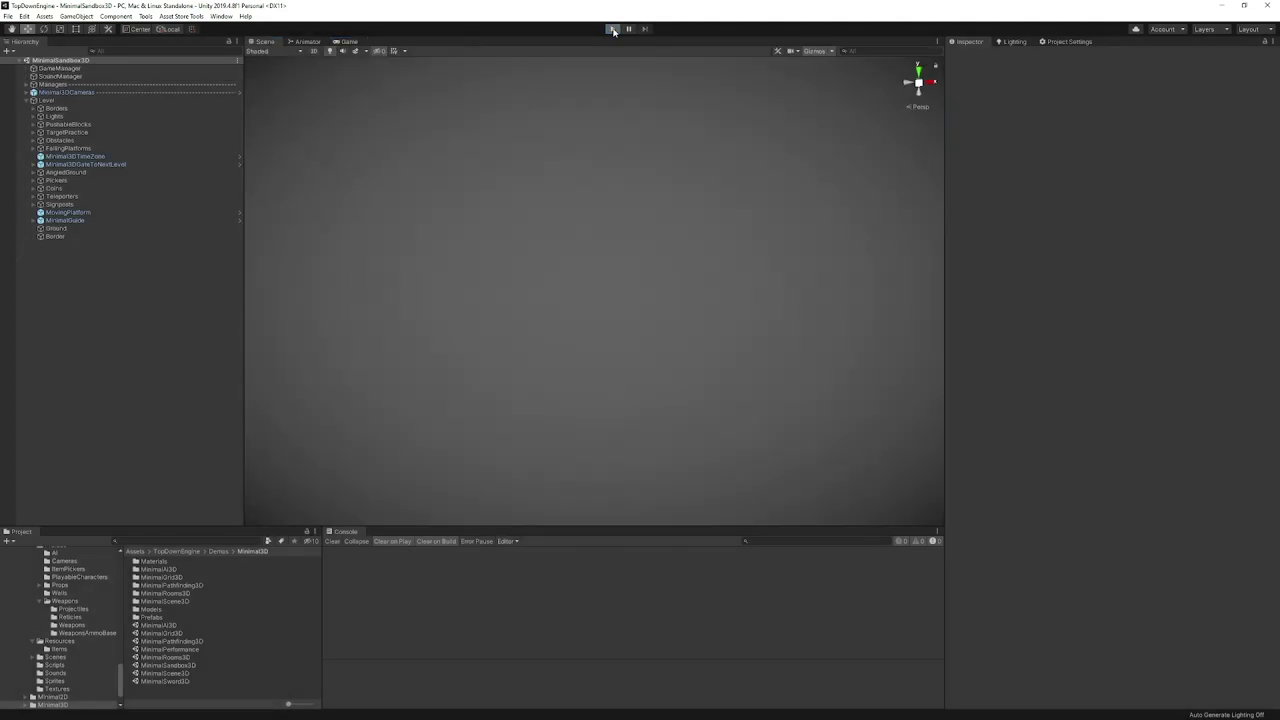
pyautogui.press('Left')
pyautogui.press('Up')
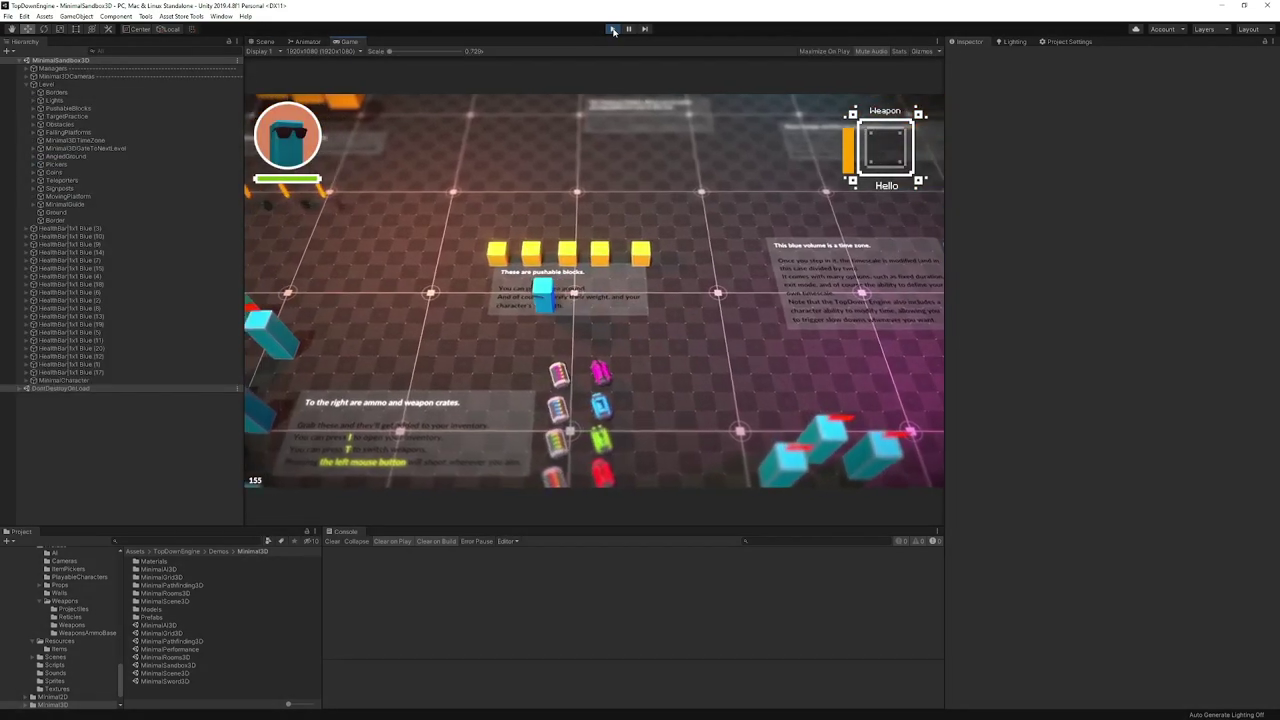
pyautogui.press('a')
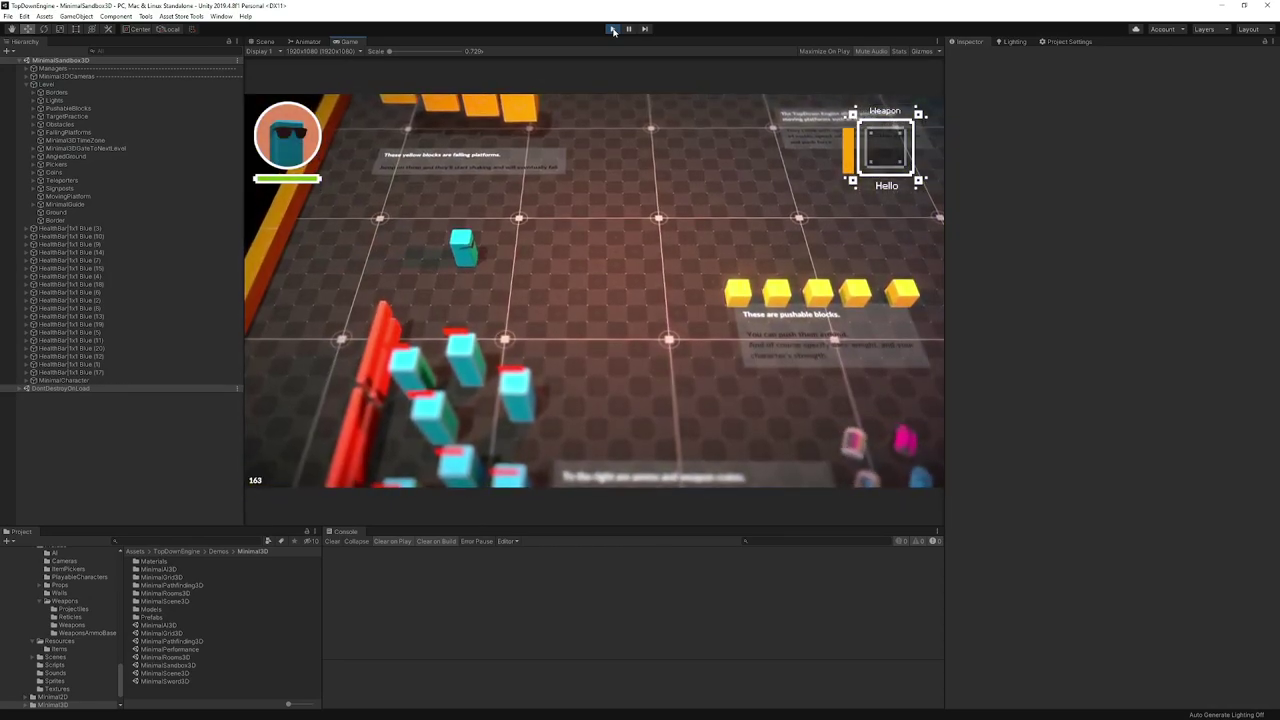
pyautogui.click(613, 31)
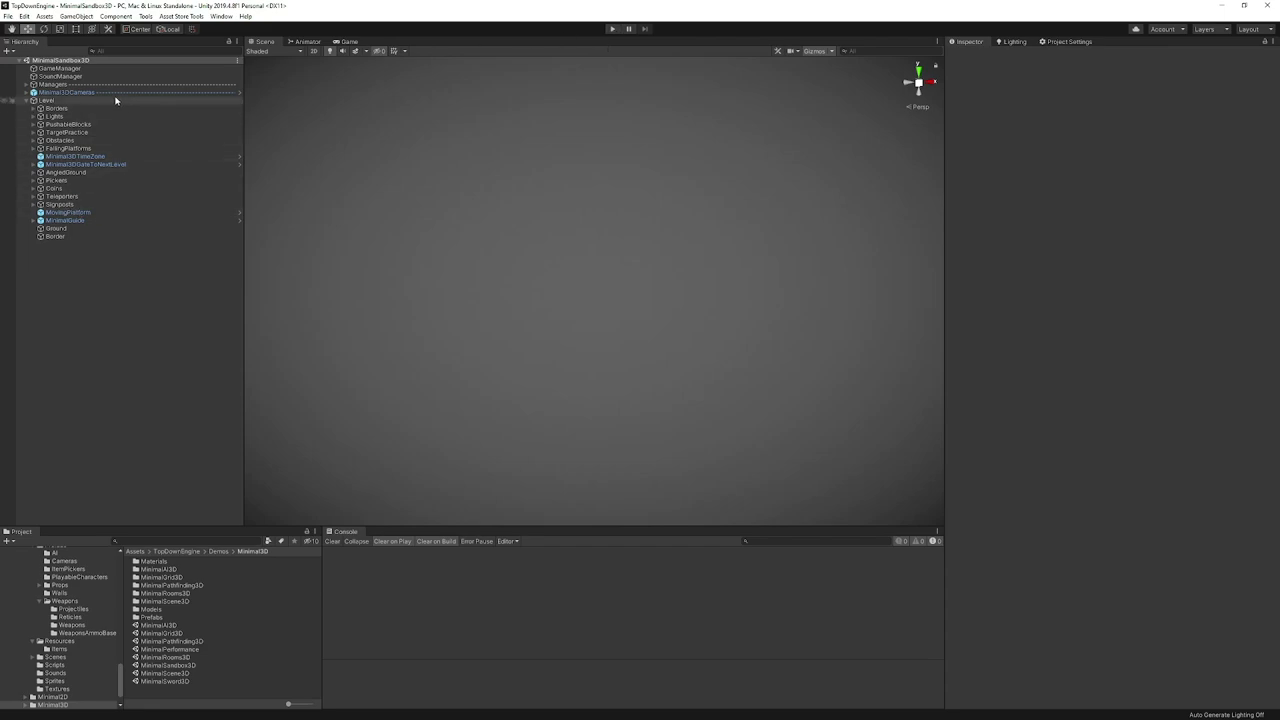
# - Expand the Coins group and inspect the MinimalMagnetic3DCoin and the regular Minimal3DCoin objects with their components
pyautogui.click(62, 189)
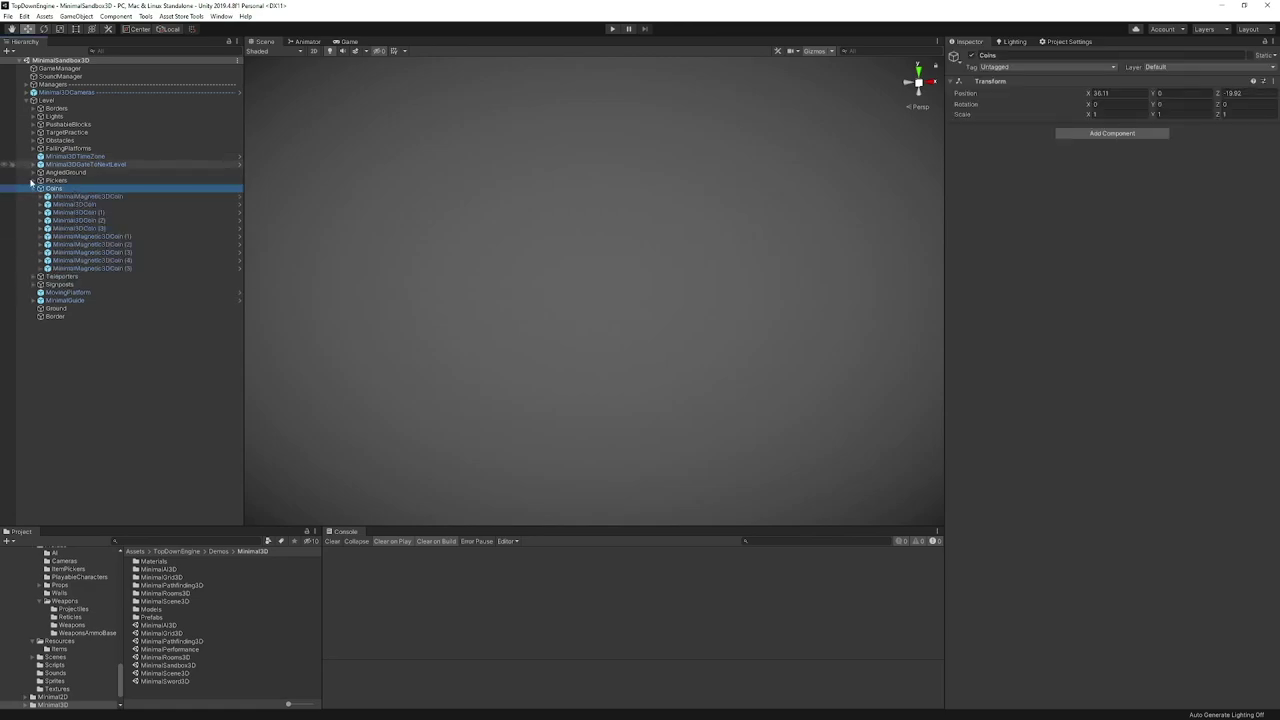
pyautogui.doubleClick(89, 197)
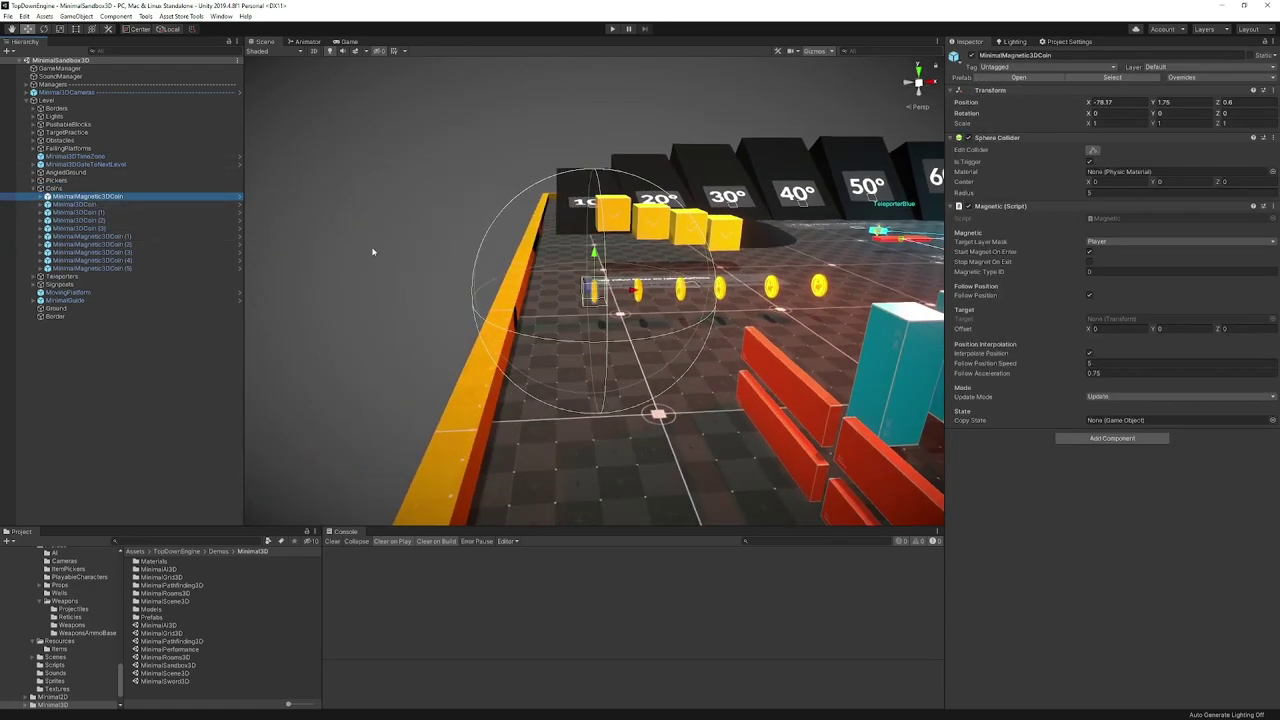
pyautogui.keyDown('alt'); pyautogui.moveTo(791, 263); pyautogui.dragTo(624, 304); pyautogui.keyUp('alt')
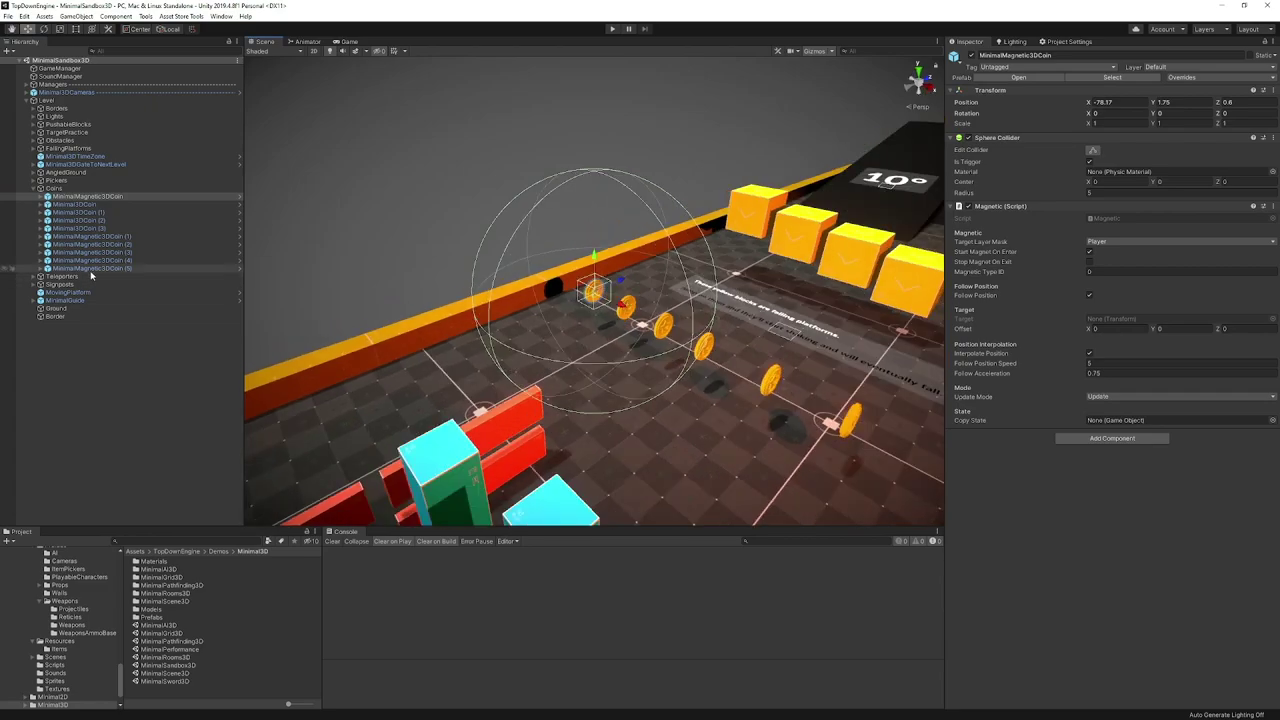
pyautogui.doubleClick(105, 205)
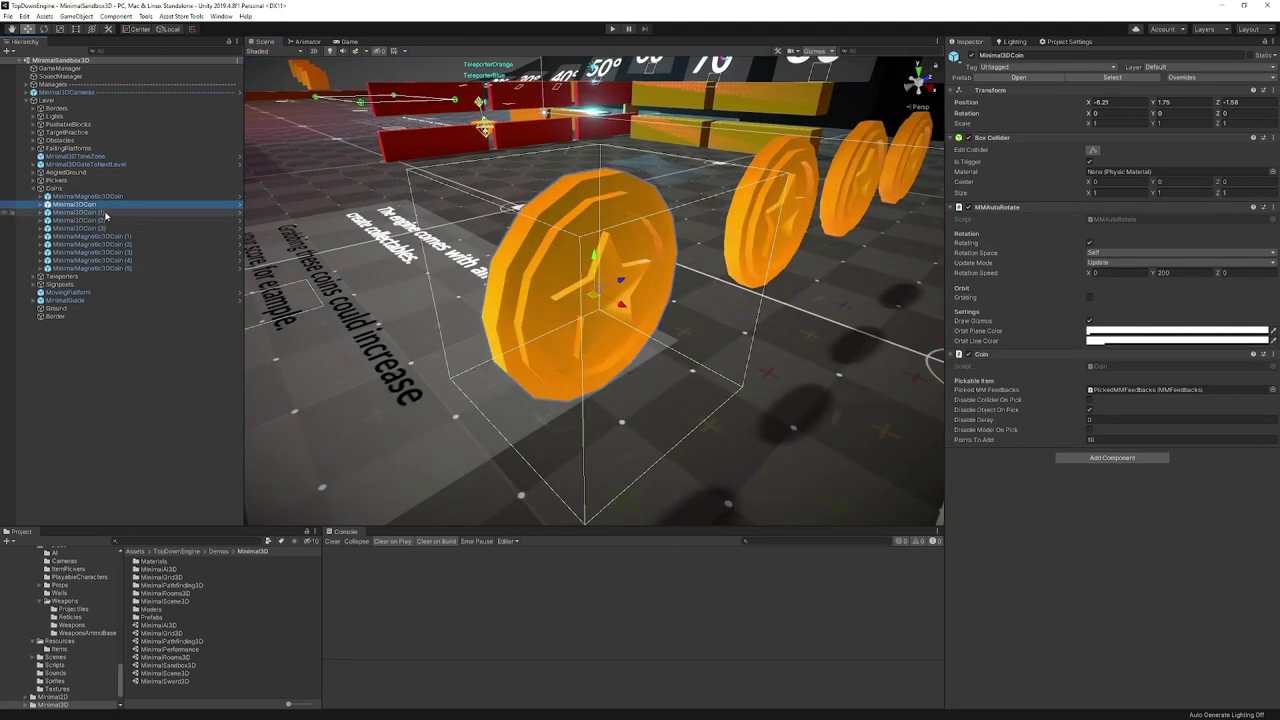
pyautogui.scroll(-5, 714, 318)
pyautogui.scroll(-3, 714, 318)
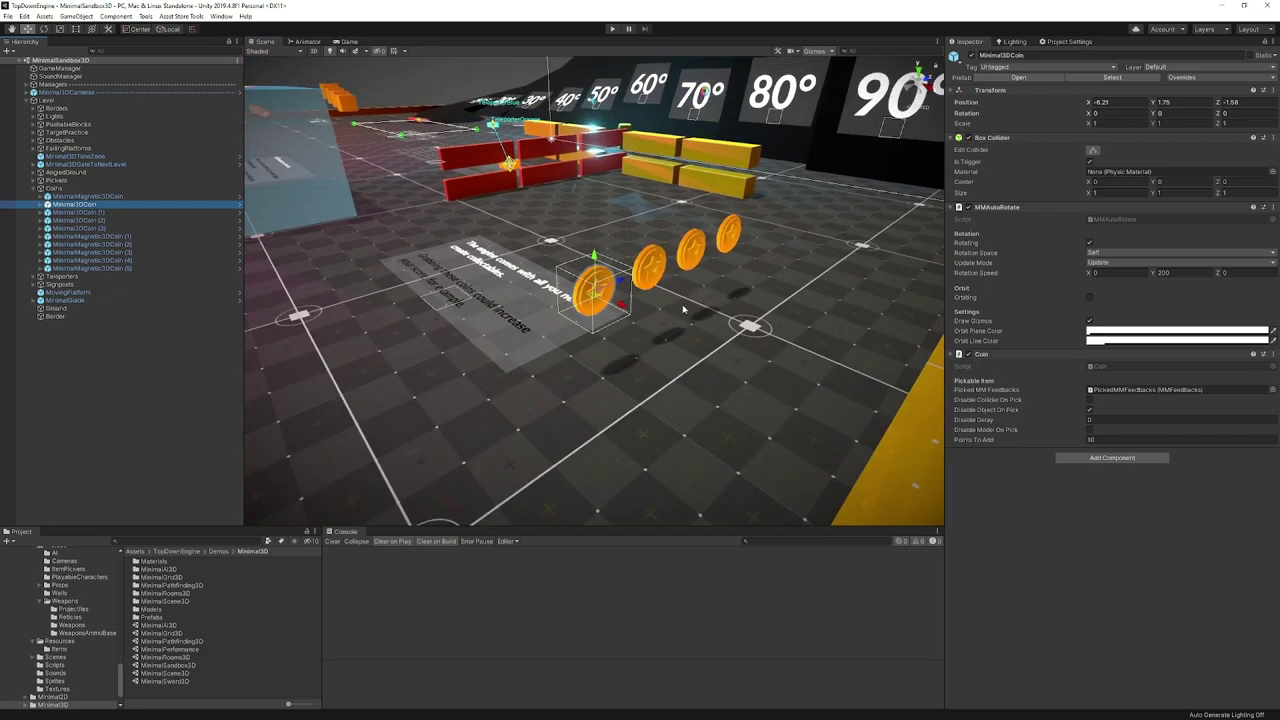
pyautogui.click(101, 218)
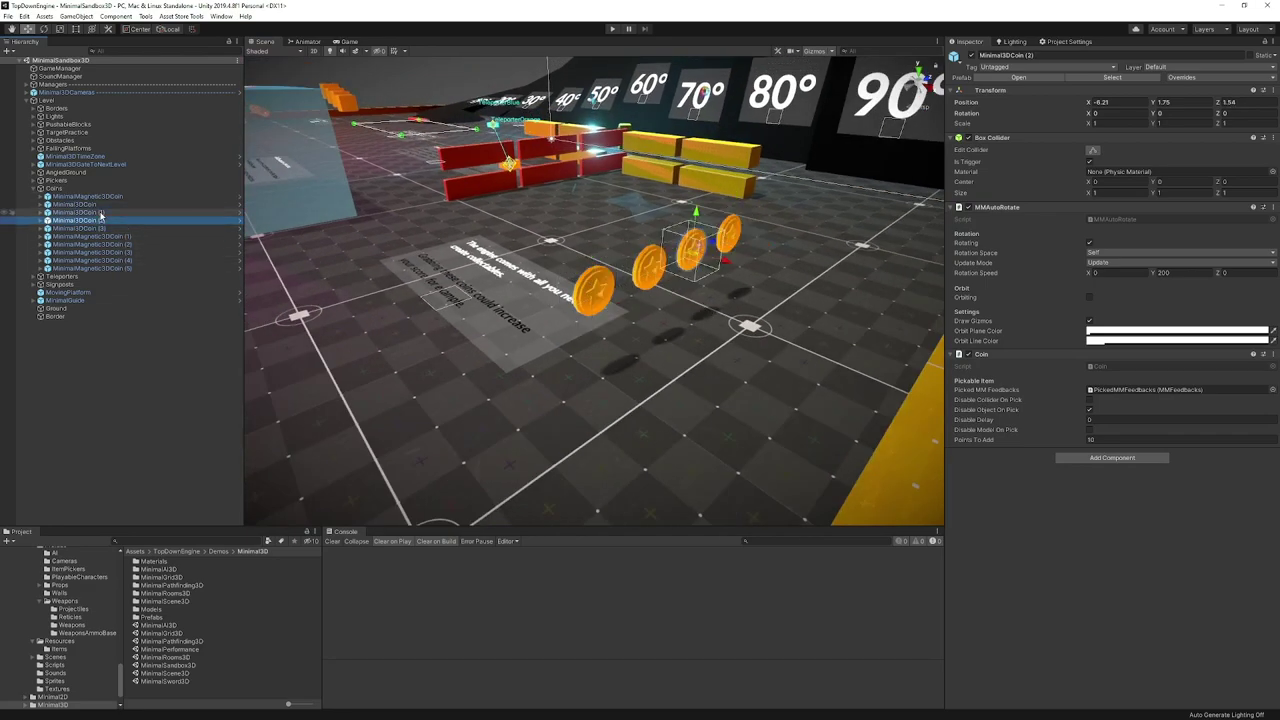
# - Refocus on MinimalMagnetic3DCoin, check its nested coin object, and examine the magnetic coin row beside the falling platforms
pyautogui.click(110, 197)
pyautogui.doubleClick(113, 197)
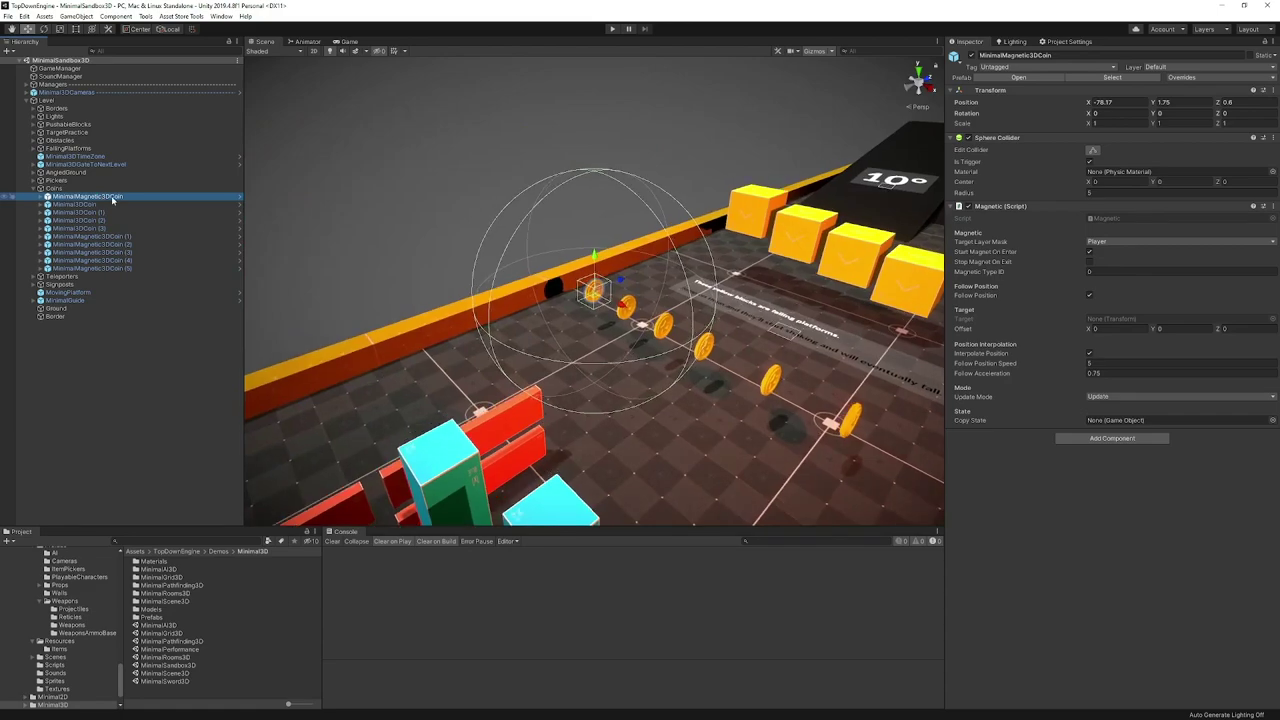
pyautogui.press('Right')
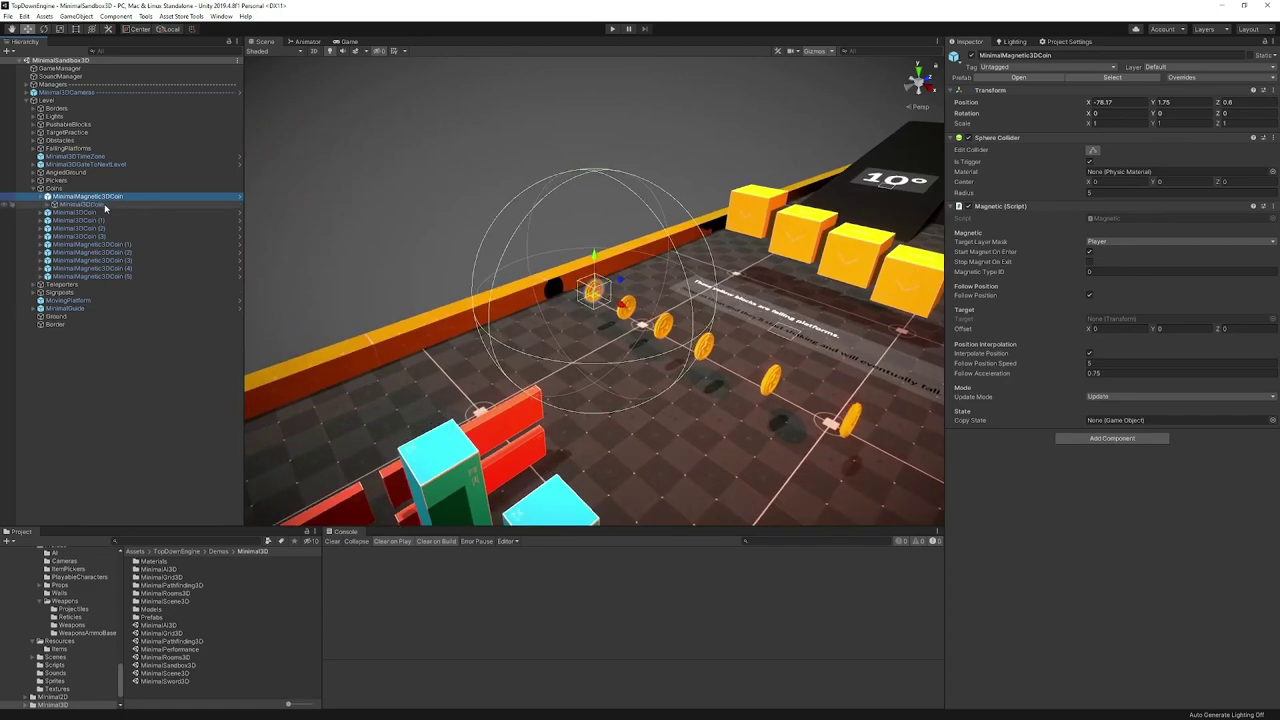
pyautogui.click(105, 205)
pyautogui.press('Left')
pyautogui.press('Left')
pyautogui.moveTo(753, 321); pyautogui.dragTo(528, 316, button='middle')
pyautogui.scroll(3, 528, 316)
pyautogui.keyDown('alt'); pyautogui.moveTo(350, 420); pyautogui.dragTo(470, 408); pyautogui.keyUp('alt')
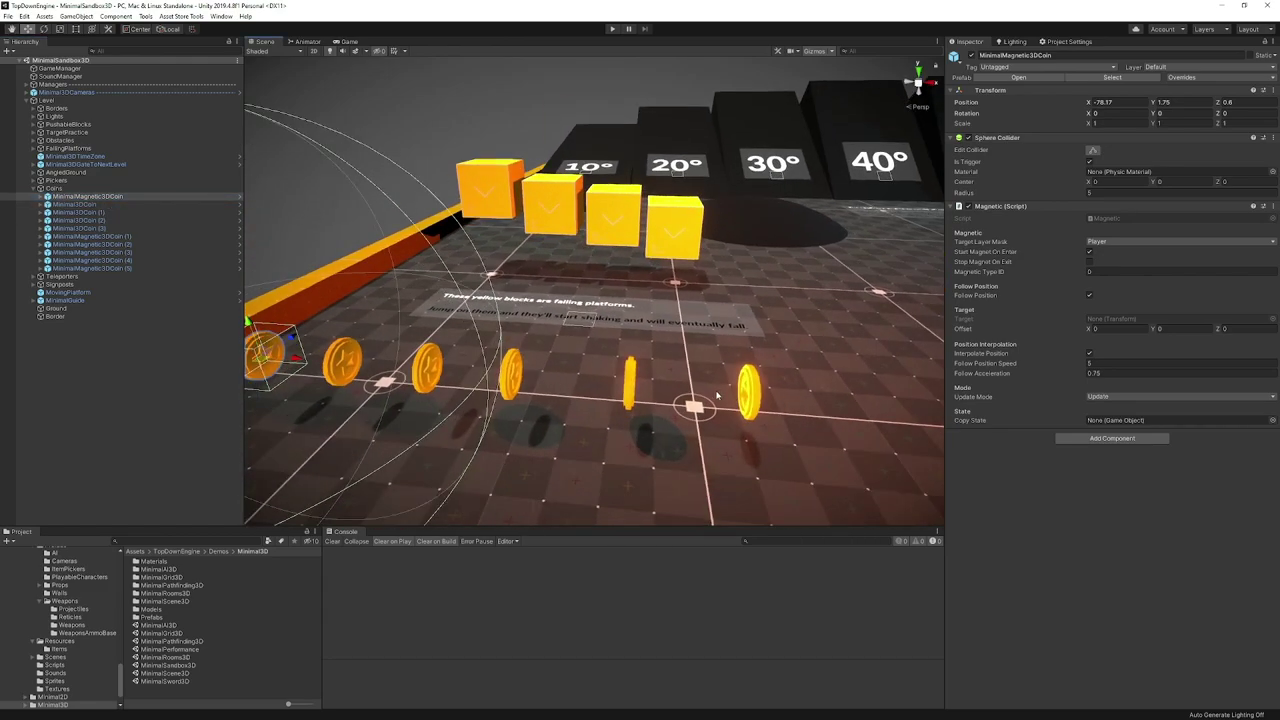
# - Select MinimalMagnetic3DCoin (5) and examine its trigger sphere and surroundings in the Scene view
pyautogui.click(170, 269)
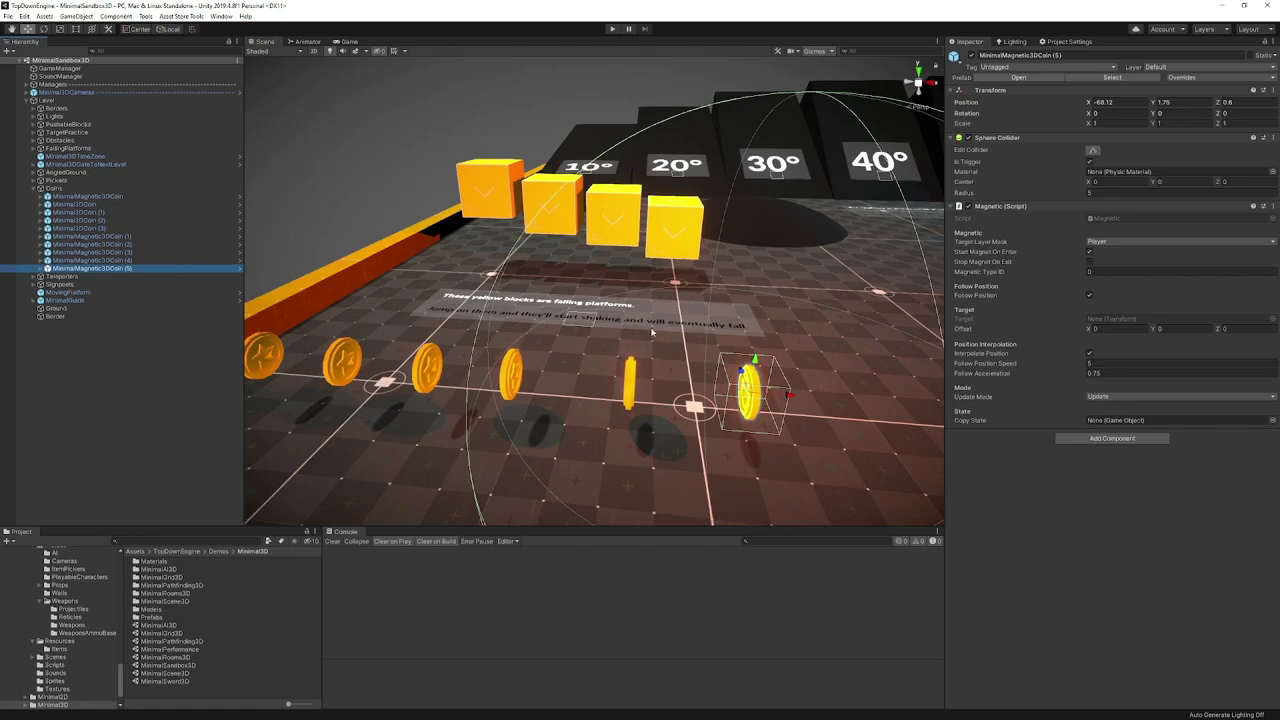
pyautogui.scroll(-3, 654, 344)
pyautogui.moveTo(769, 417); pyautogui.dragTo(628, 398, button='middle')
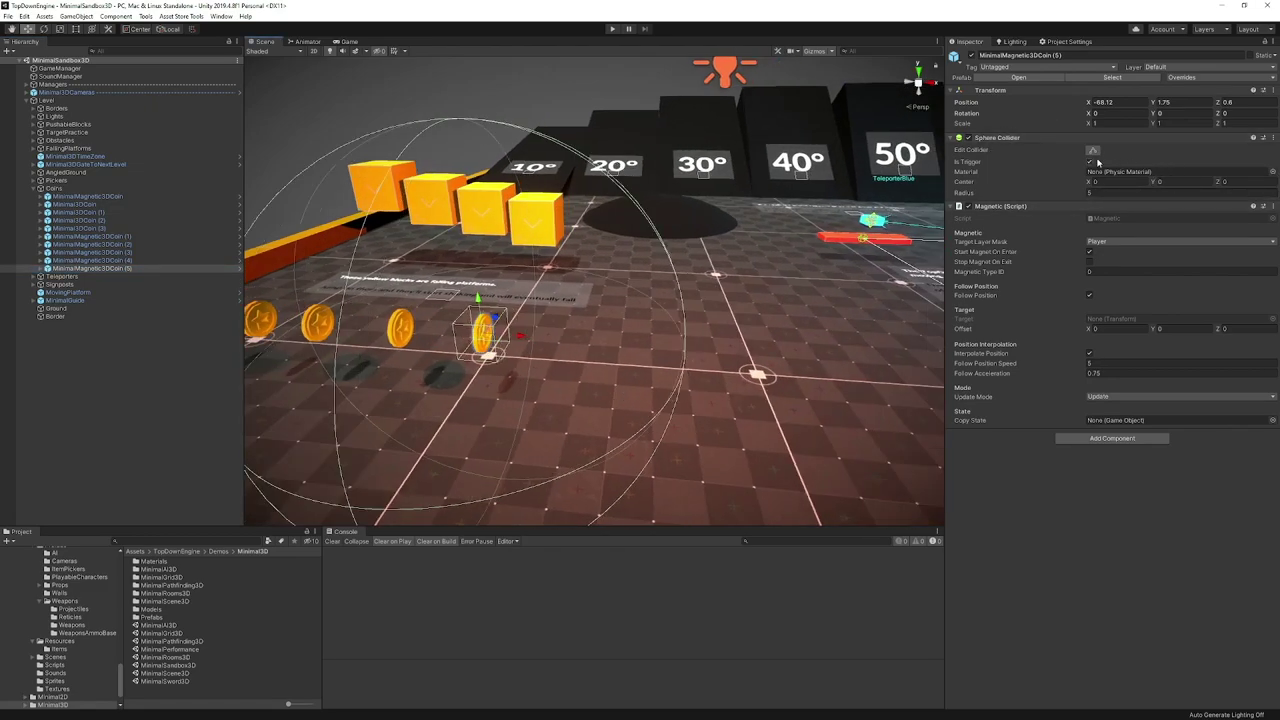
pyautogui.scroll(-3, 641, 289)
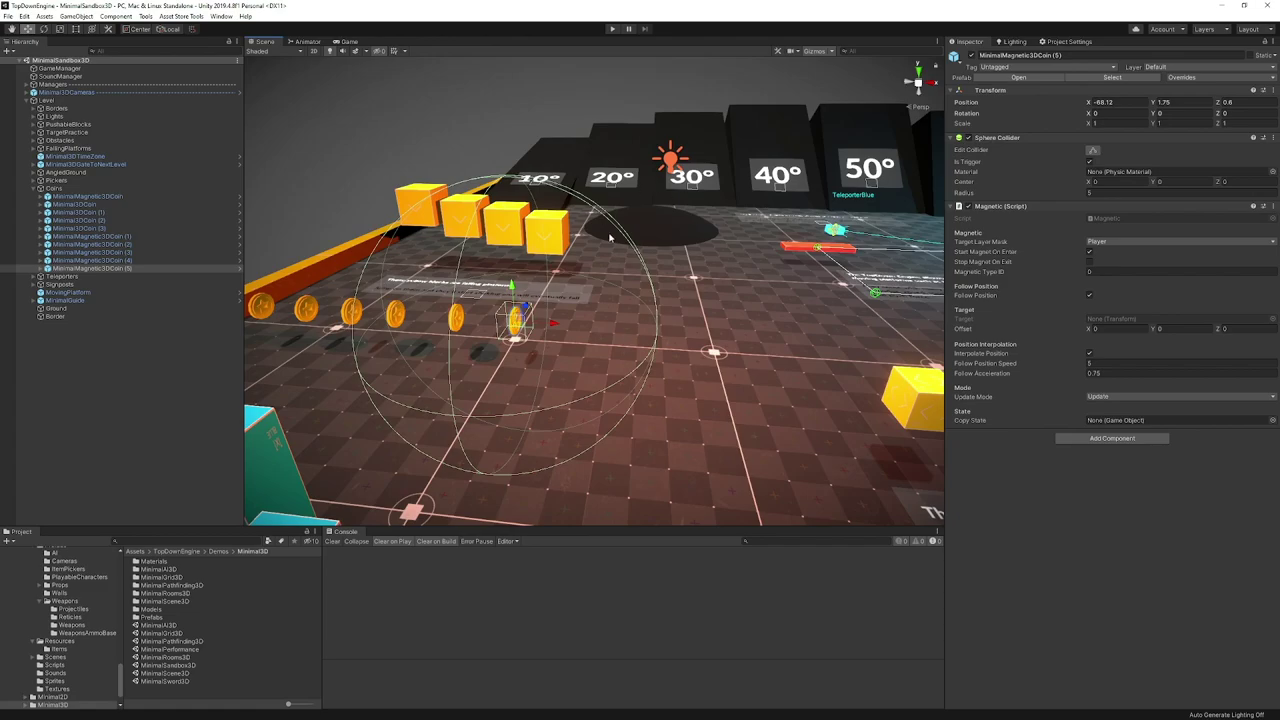
pyautogui.scroll(-3, 609, 234)
pyautogui.scroll(3, 549, 364)
pyautogui.moveTo(551, 357)
pyautogui.mouseDown(button='middle')
pyautogui.moveTo(594, 331)
pyautogui.moveTo(571, 360)
pyautogui.mouseUp(button='middle')
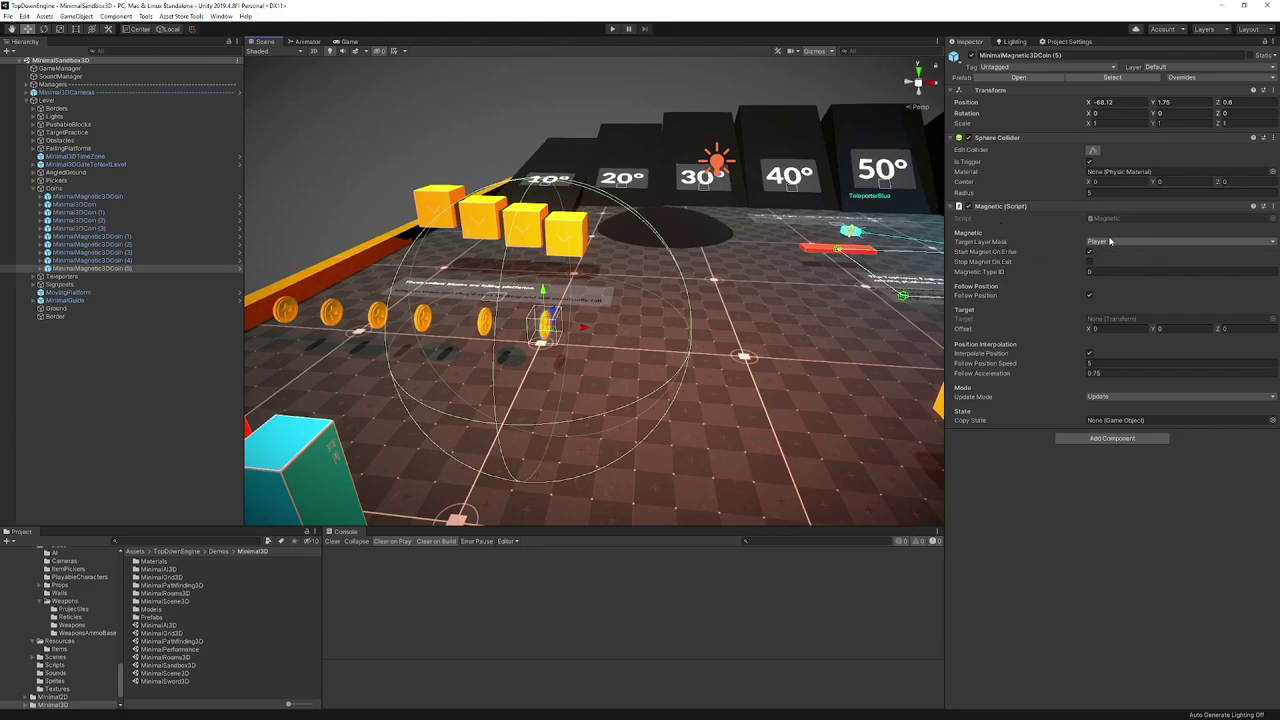
# - Review the coin's Magnetic settings: the Target Layer Mask options, Start Magnet On Enter and Magnetic Type ID
pyautogui.click(1110, 241)
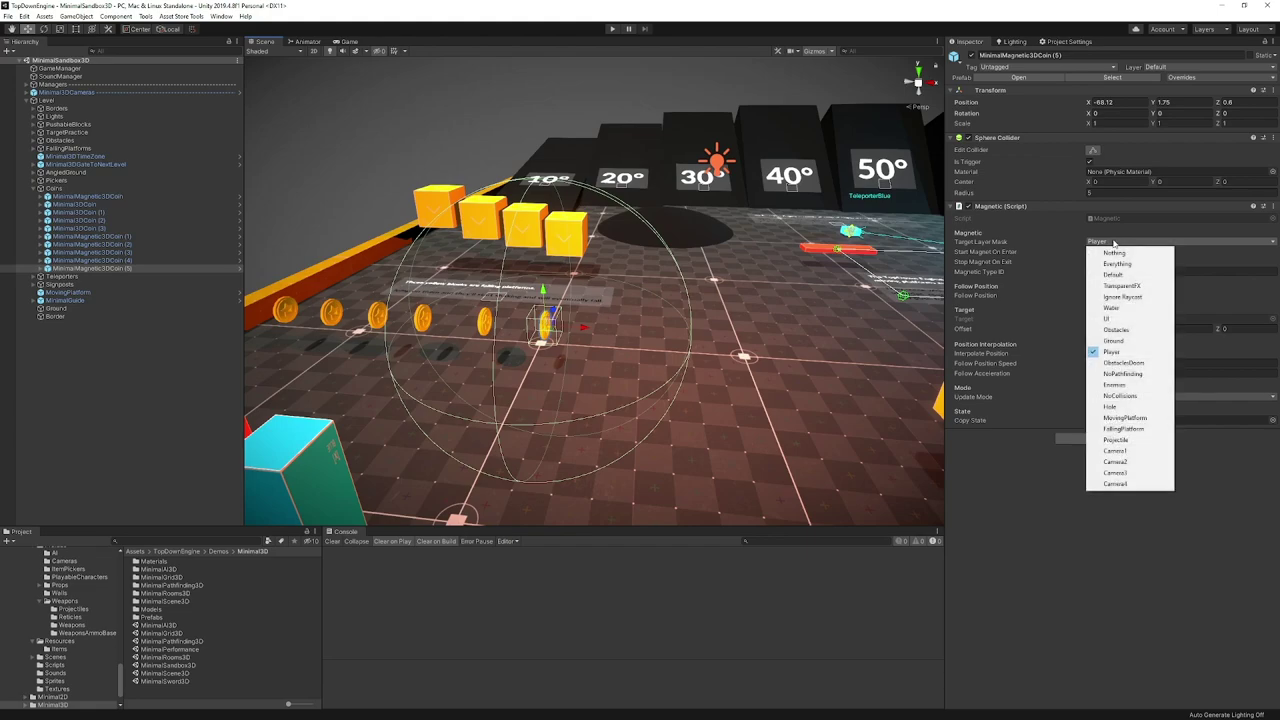
pyautogui.click(996, 249)
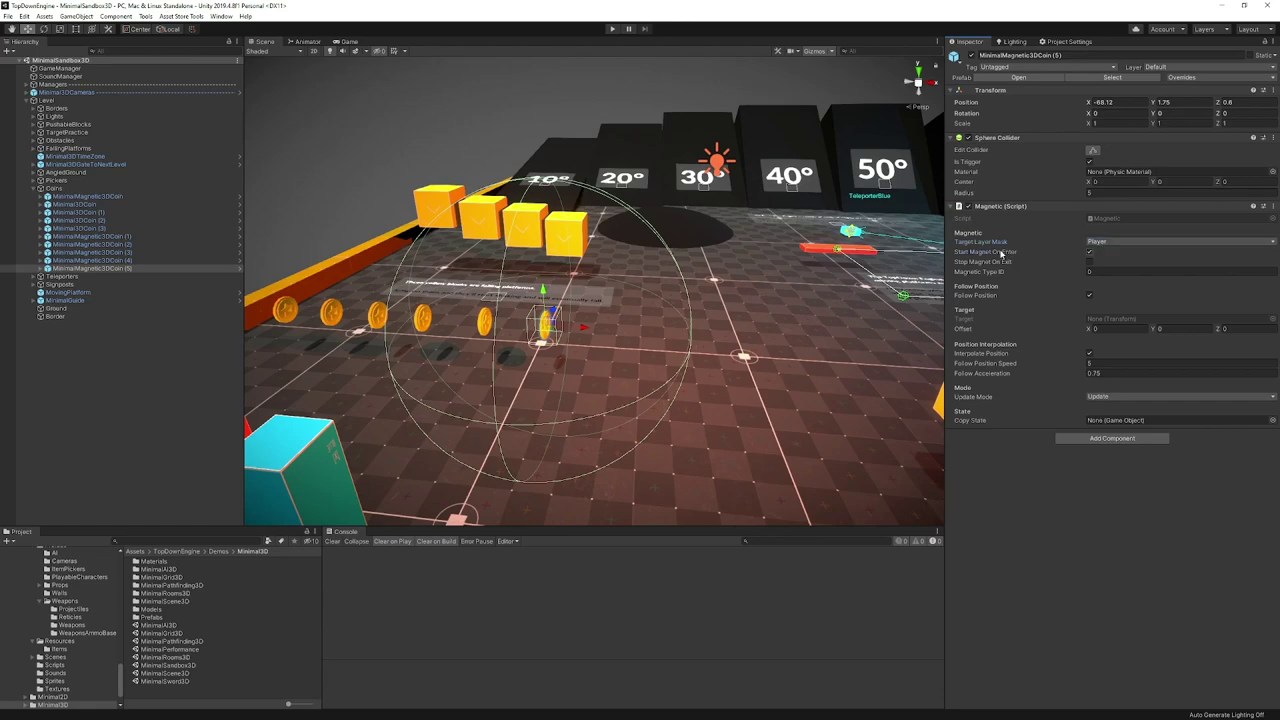
pyautogui.moveTo(1000, 256)
pyautogui.click(1122, 272)
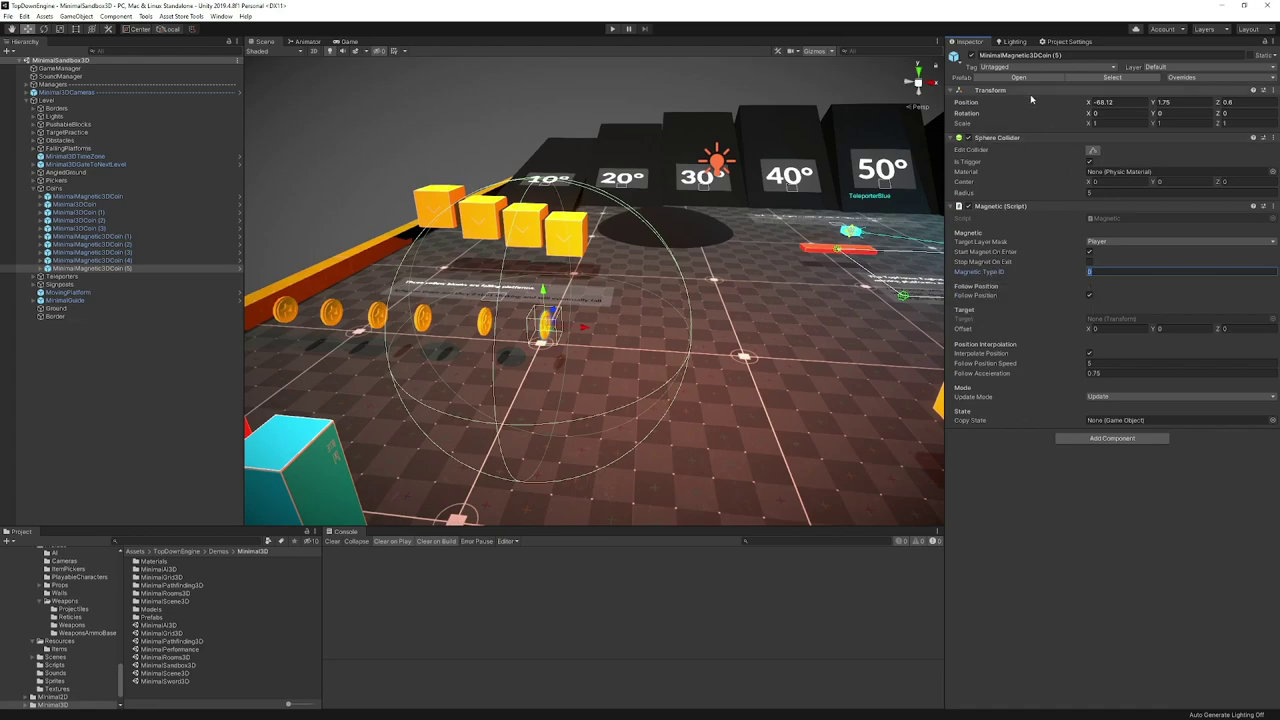
# - Reframe the selected coin in the Scene view and review its Follow Position and Position Interpolation settings
pyautogui.scroll(-5, 779, 388)
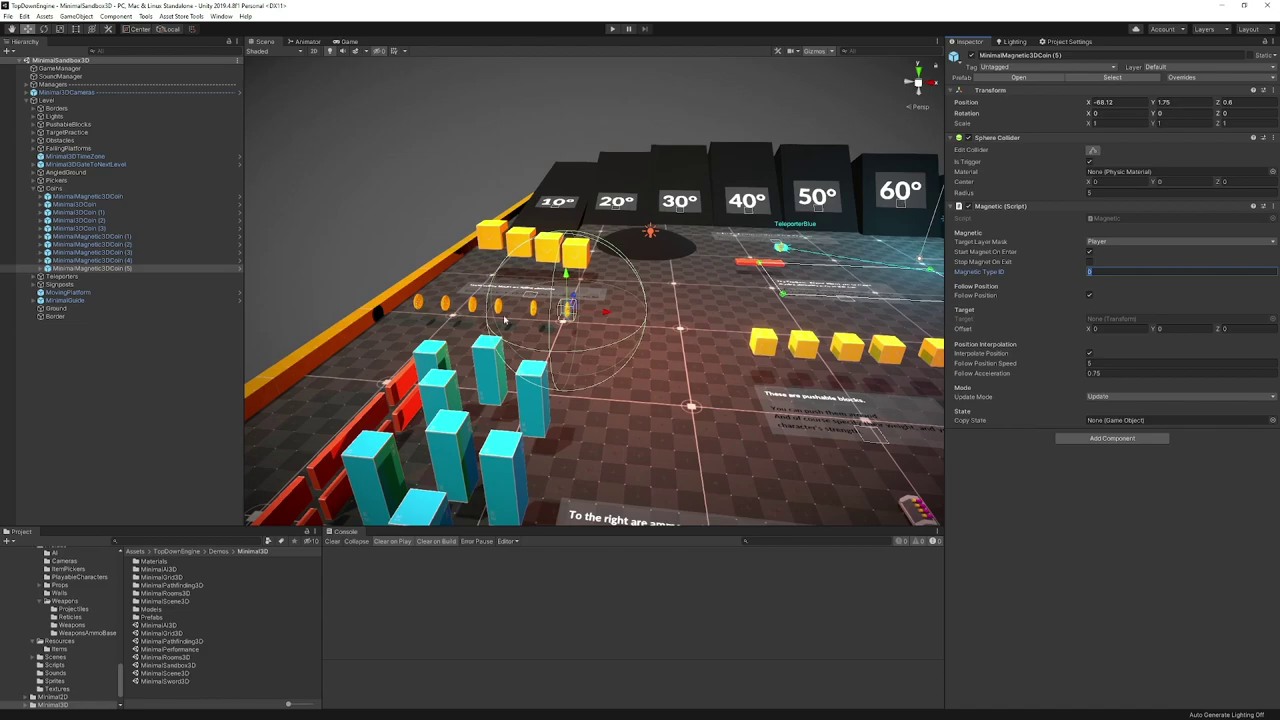
pyautogui.press('f')
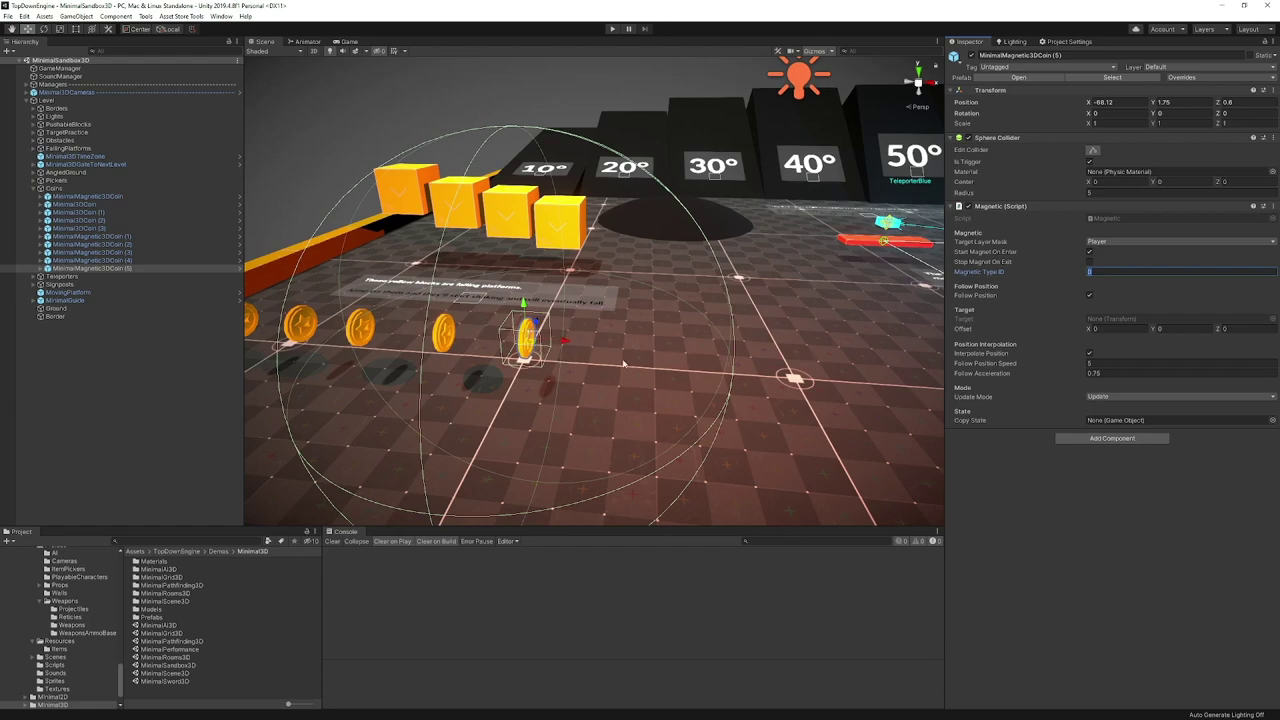
pyautogui.click(993, 243)
pyautogui.scroll(-3, 640, 398)
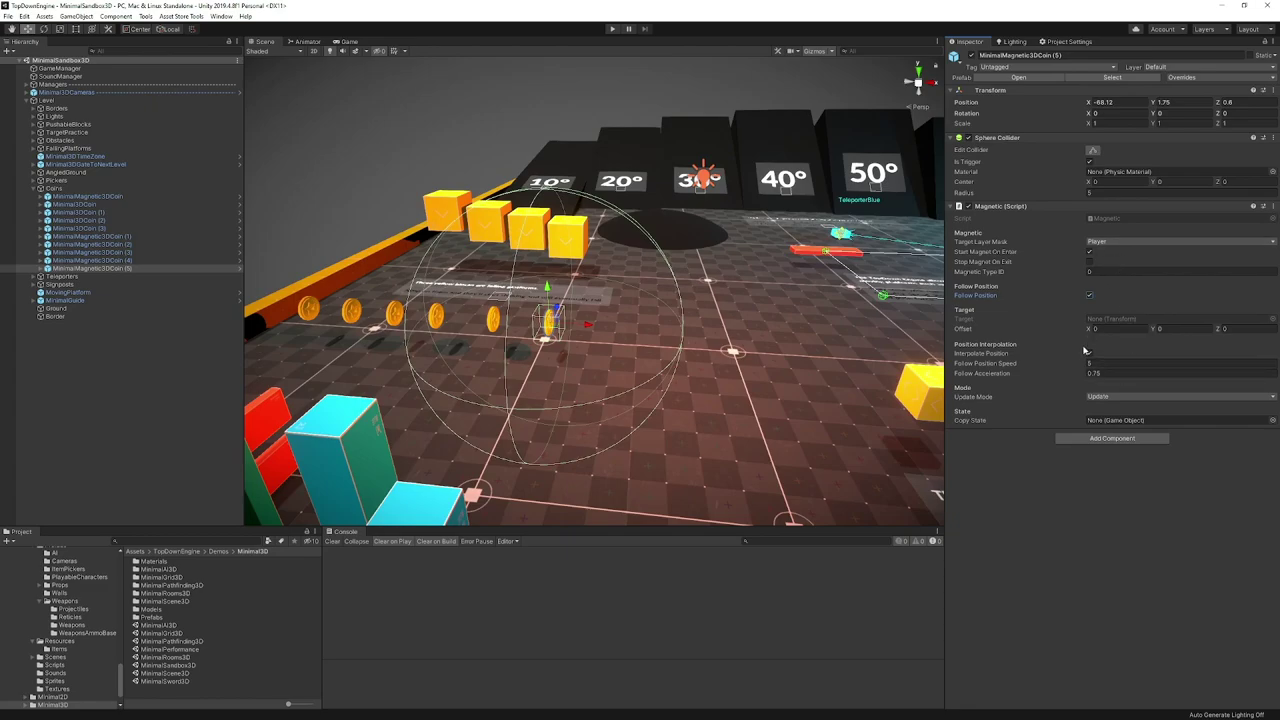
pyautogui.scroll(-3, 719, 293)
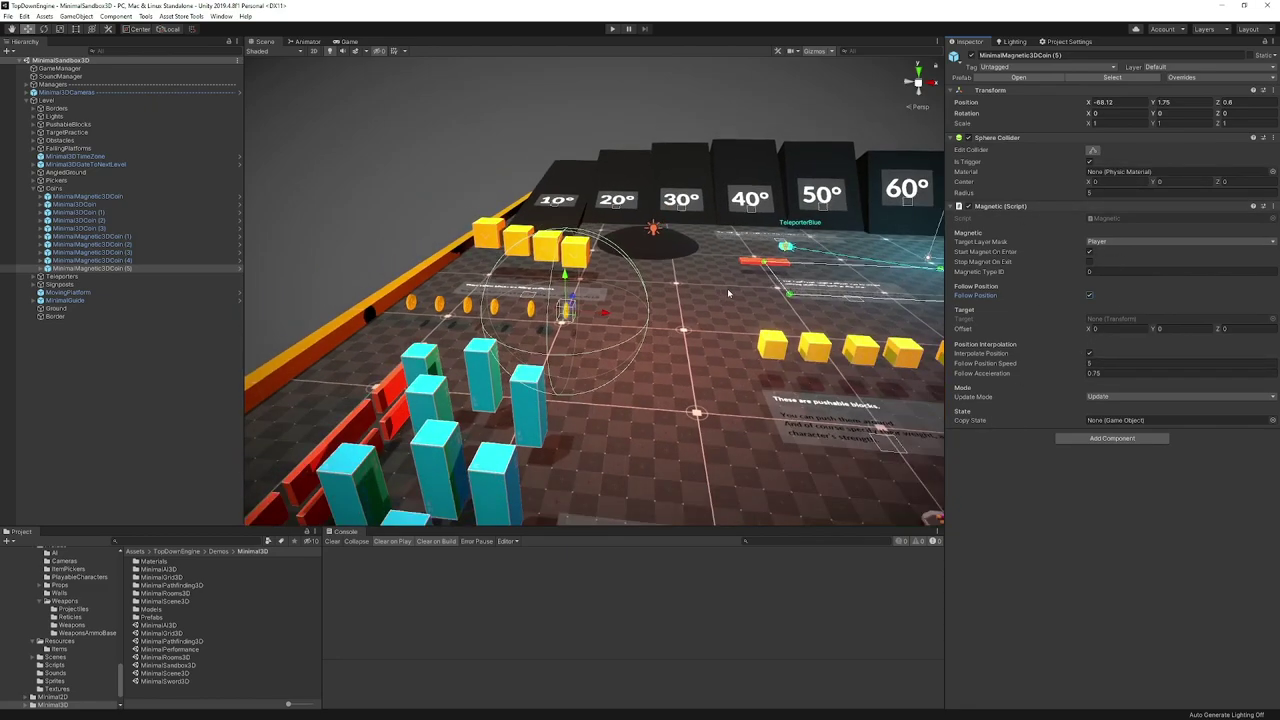
# - Enlarge the coin's Sphere Collider radius to 13.98 and set its Follow Position Speed to 2
pyautogui.moveTo(1085, 193); pyautogui.dragTo(1215, 225)
pyautogui.scroll(-5, 850, 331)
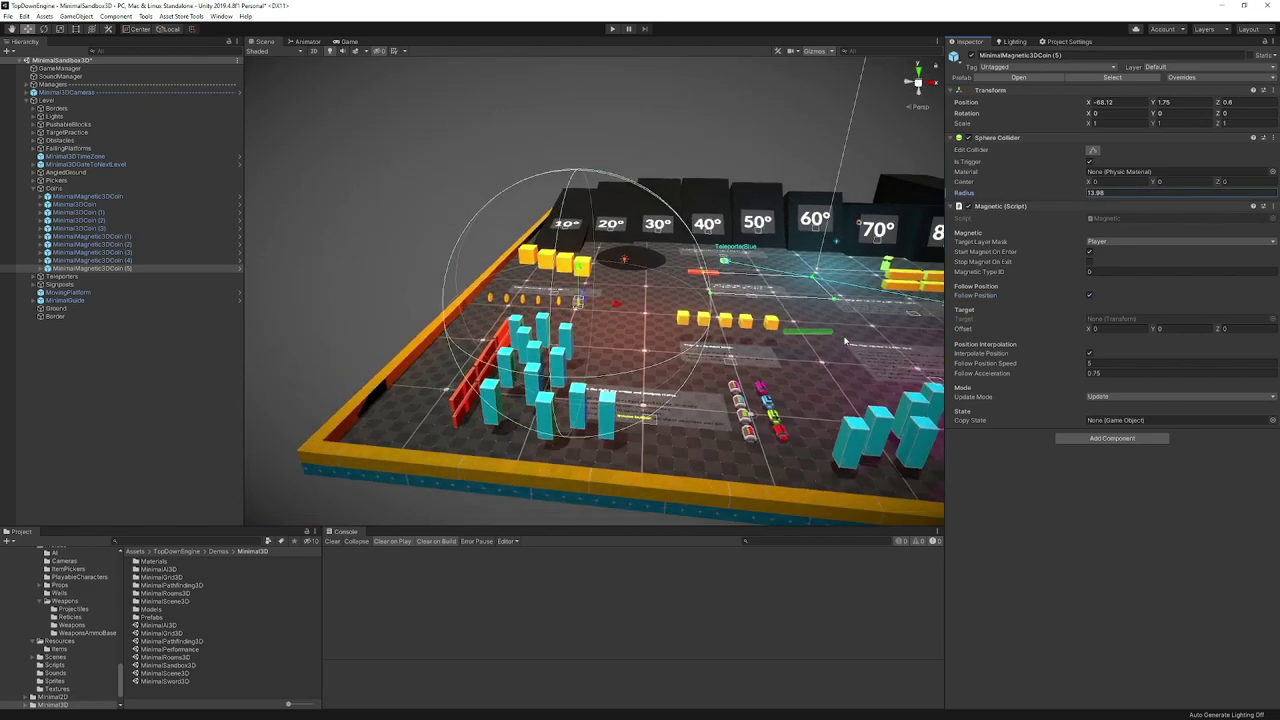
pyautogui.click(1100, 363)
pyautogui.write('2')
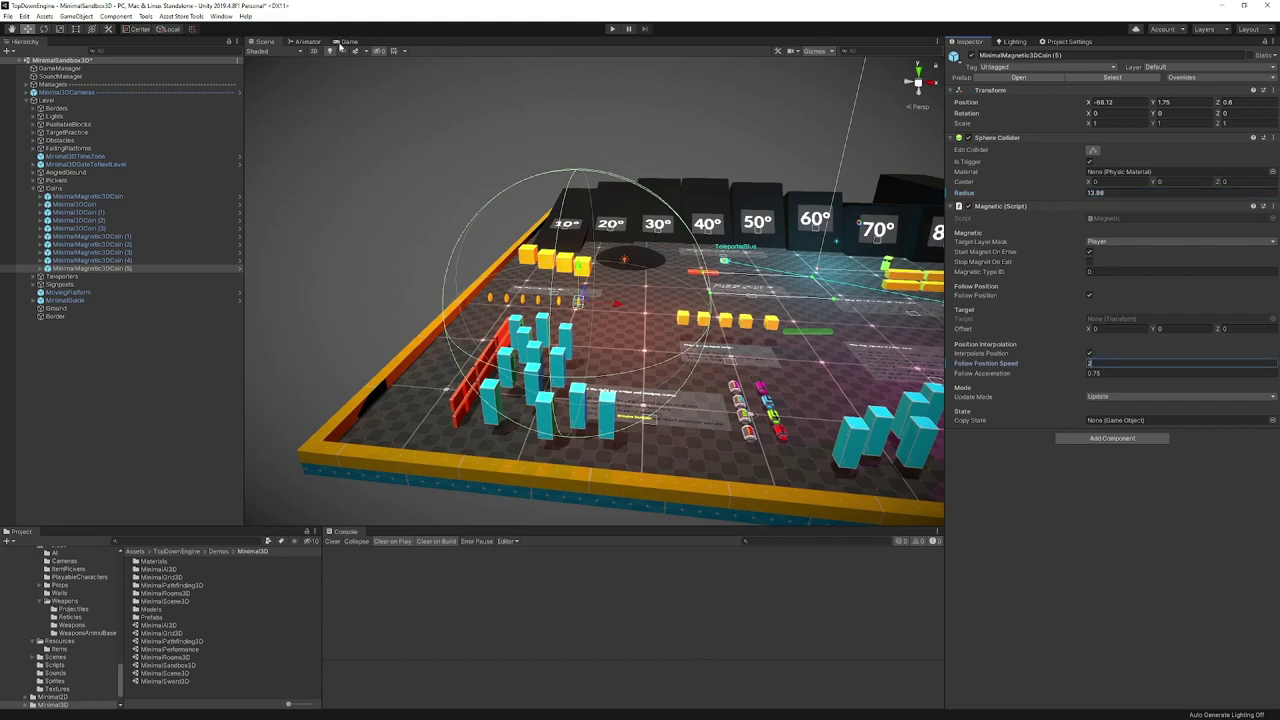
# - Playtest the scene by walking the character near the coin row and away again, and exit play mode
pyautogui.click(616, 29)
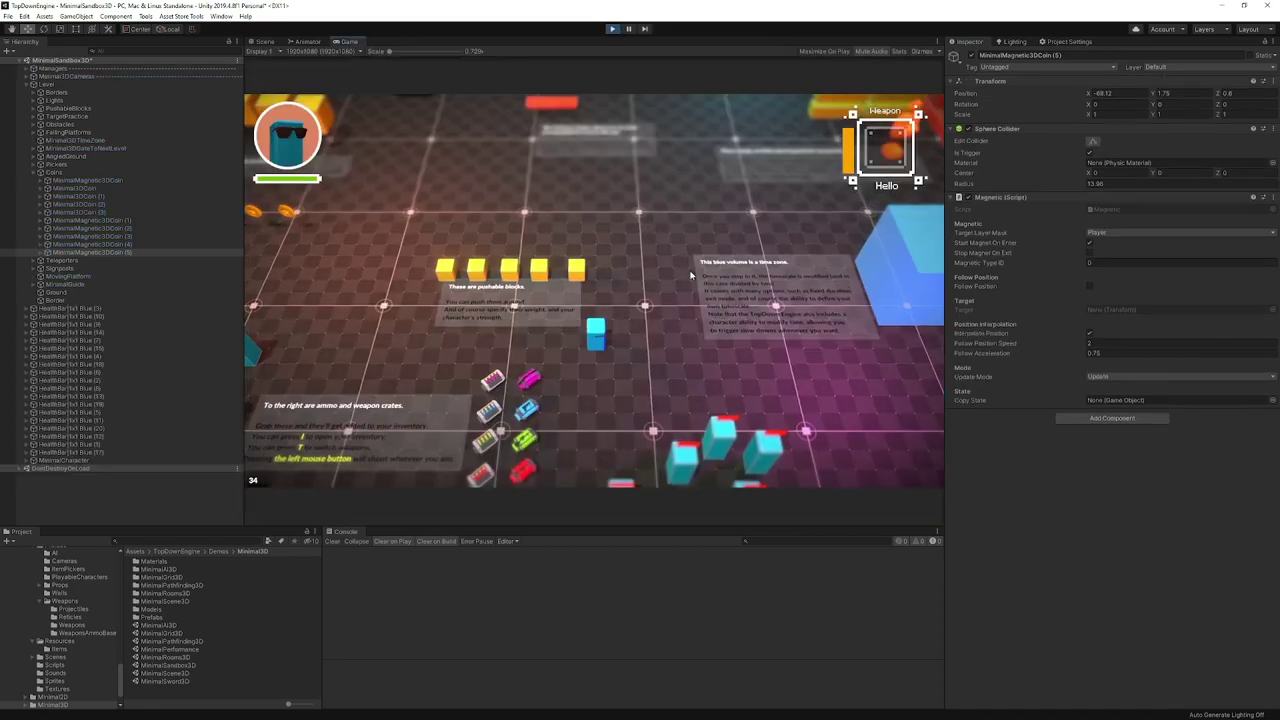
pyautogui.press('a')
pyautogui.press('d')
pyautogui.click(616, 29)
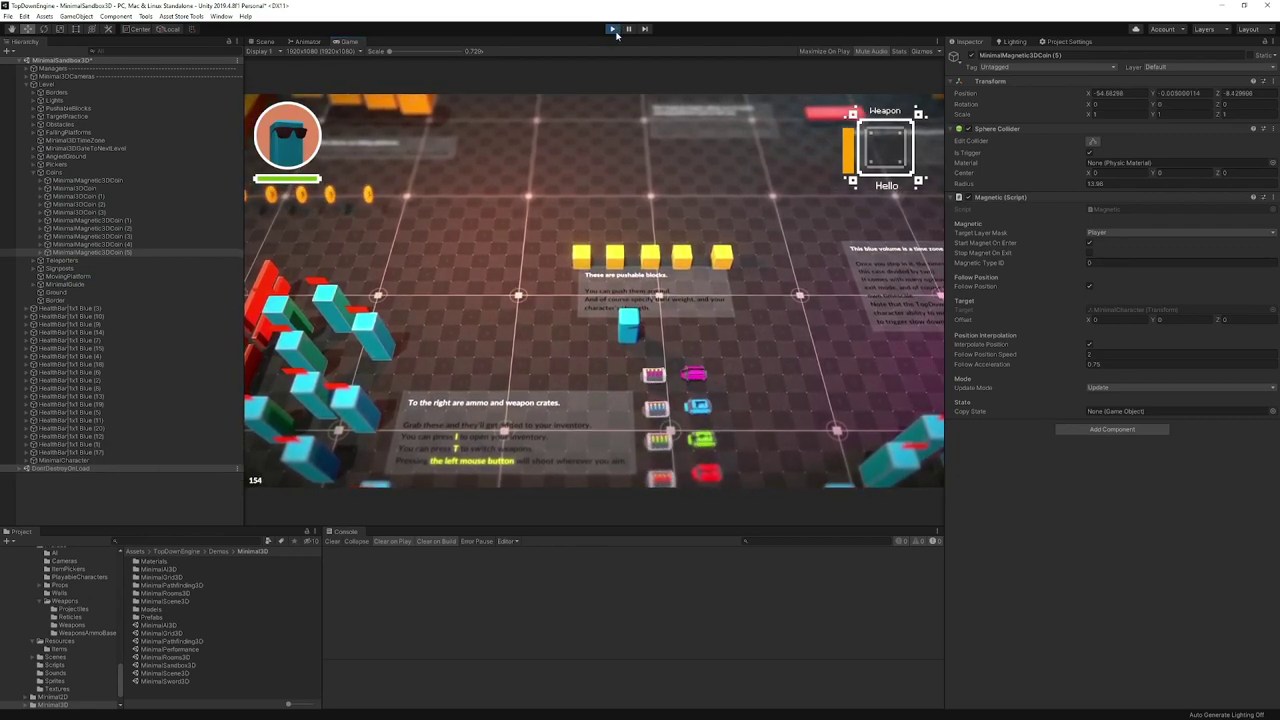
# - Set the coin's Follow Position Speed to 0.3 and run a brief playtest
pyautogui.click(1113, 365)
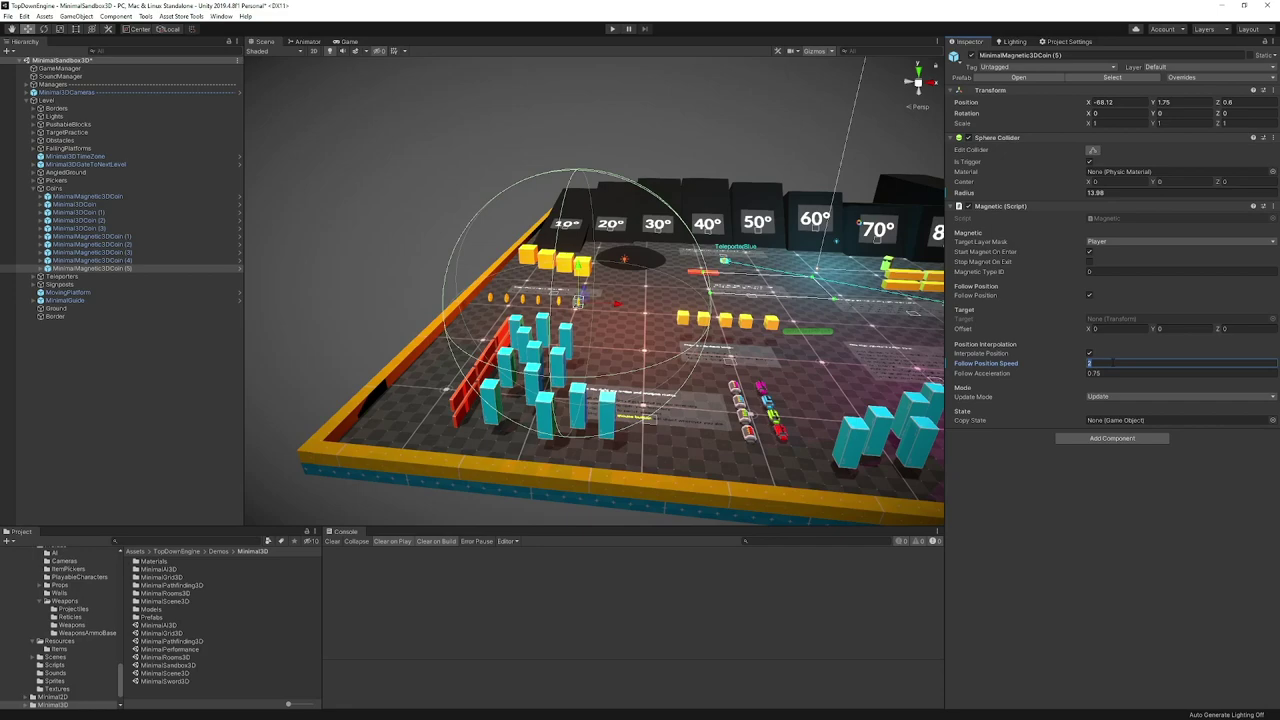
pyautogui.write('0.3')
pyautogui.click(612, 29)
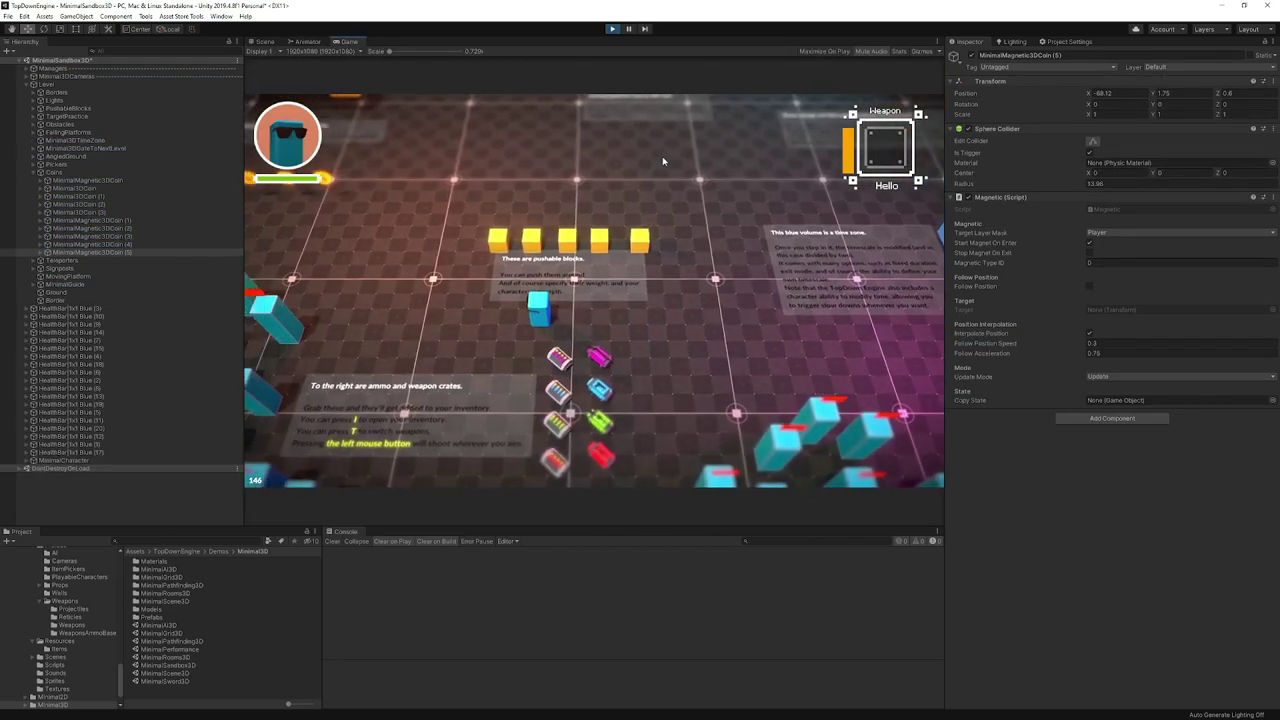
pyautogui.click(612, 29)
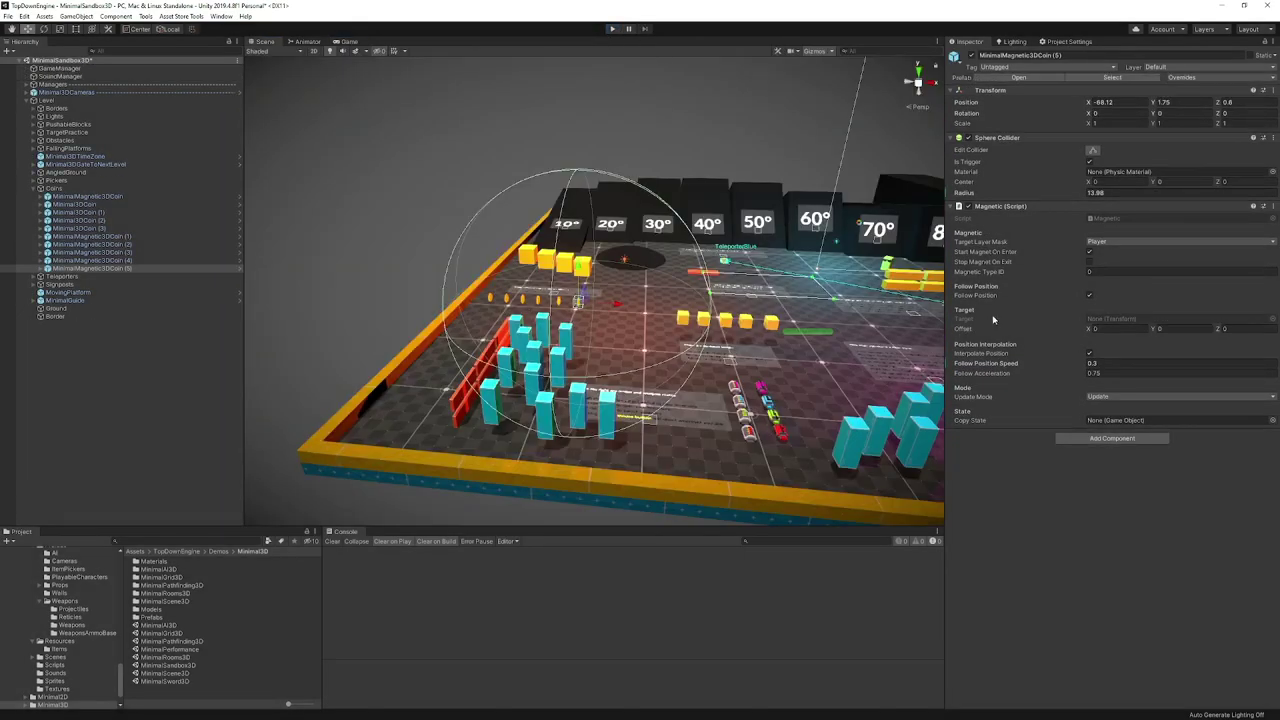
# - Set the coin's Follow Acceleration to 0.1 and its Follow Position Speed to 0.03
pyautogui.click(1125, 373)
pyautogui.write('0.1')
pyautogui.click(1115, 364)
pyautogui.write('0.0')
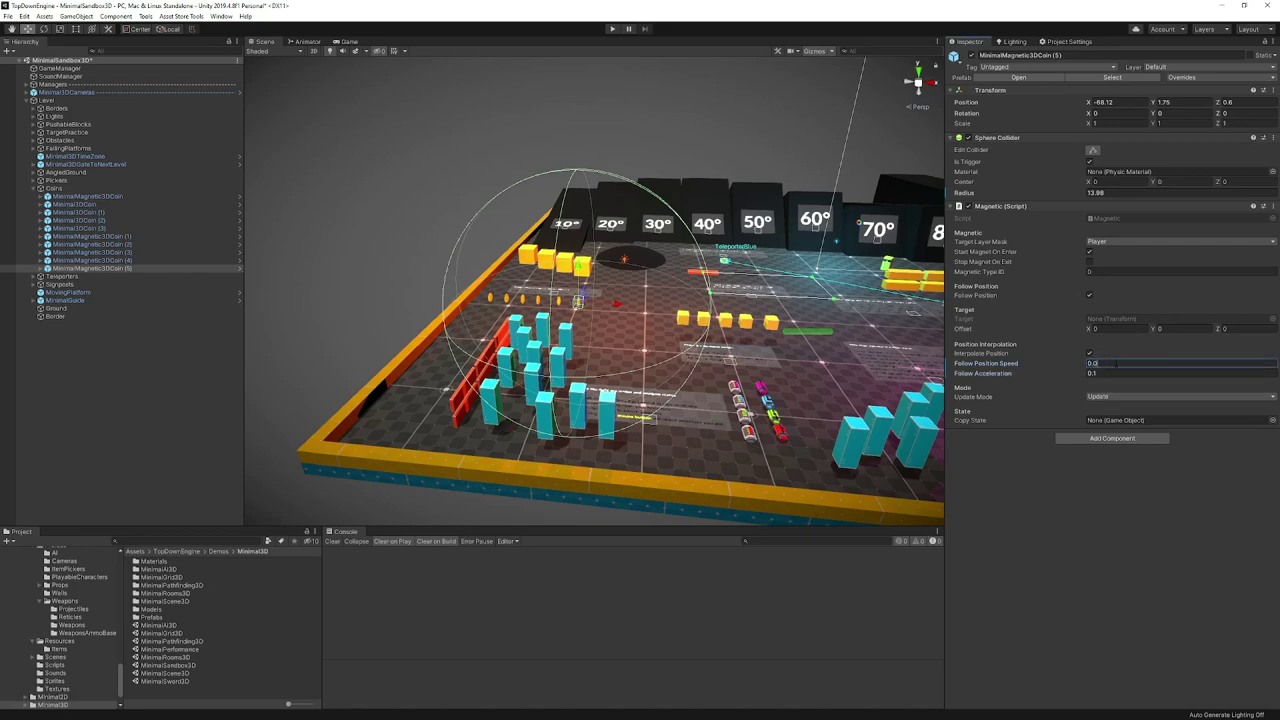
pyautogui.write('3')
# - Start a playtest, attract the magnetic coin, and lead it past the ammo crates and the pushable blocks
pyautogui.click(613, 29)
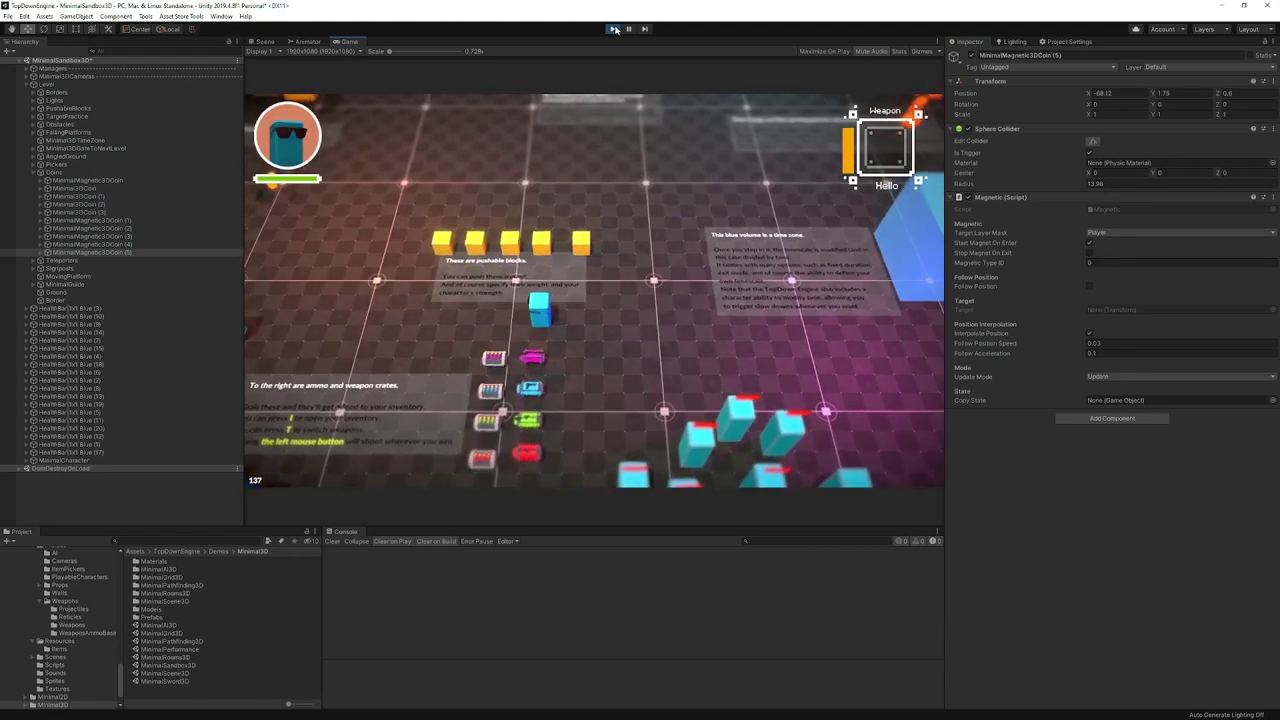
pyautogui.press('a')
pyautogui.press('s')
pyautogui.press('d')
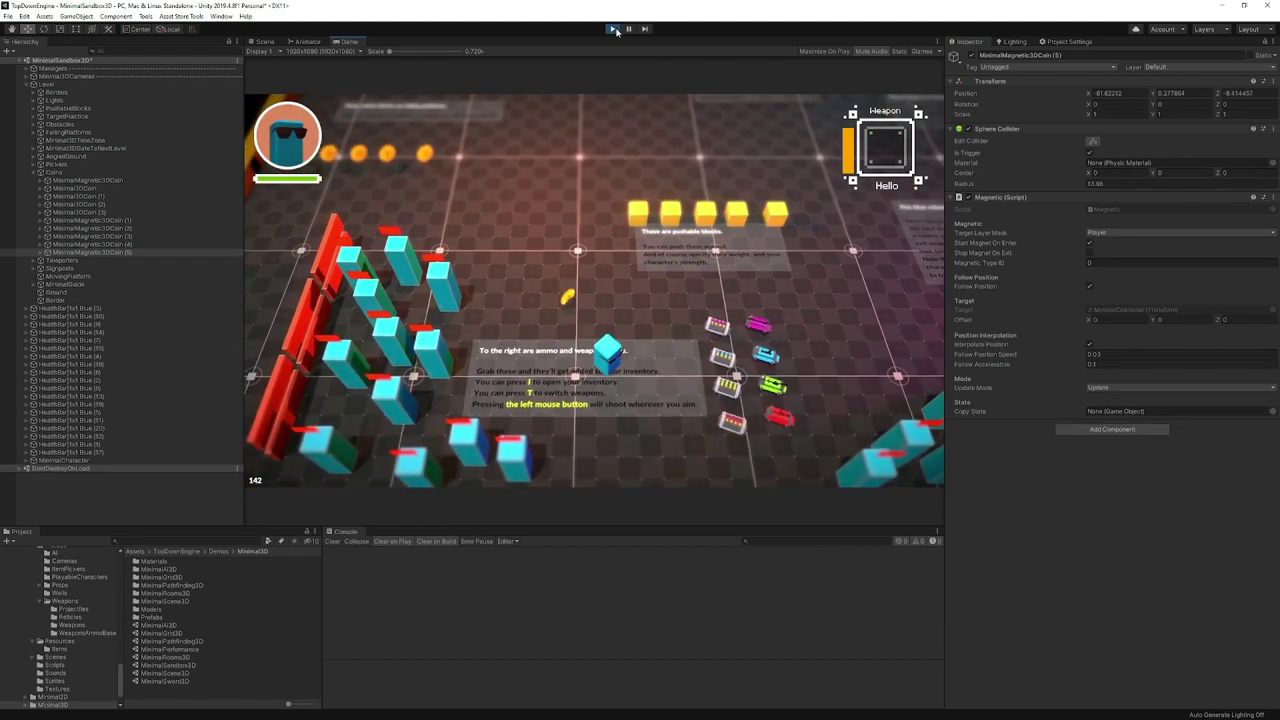
pyautogui.press('d')
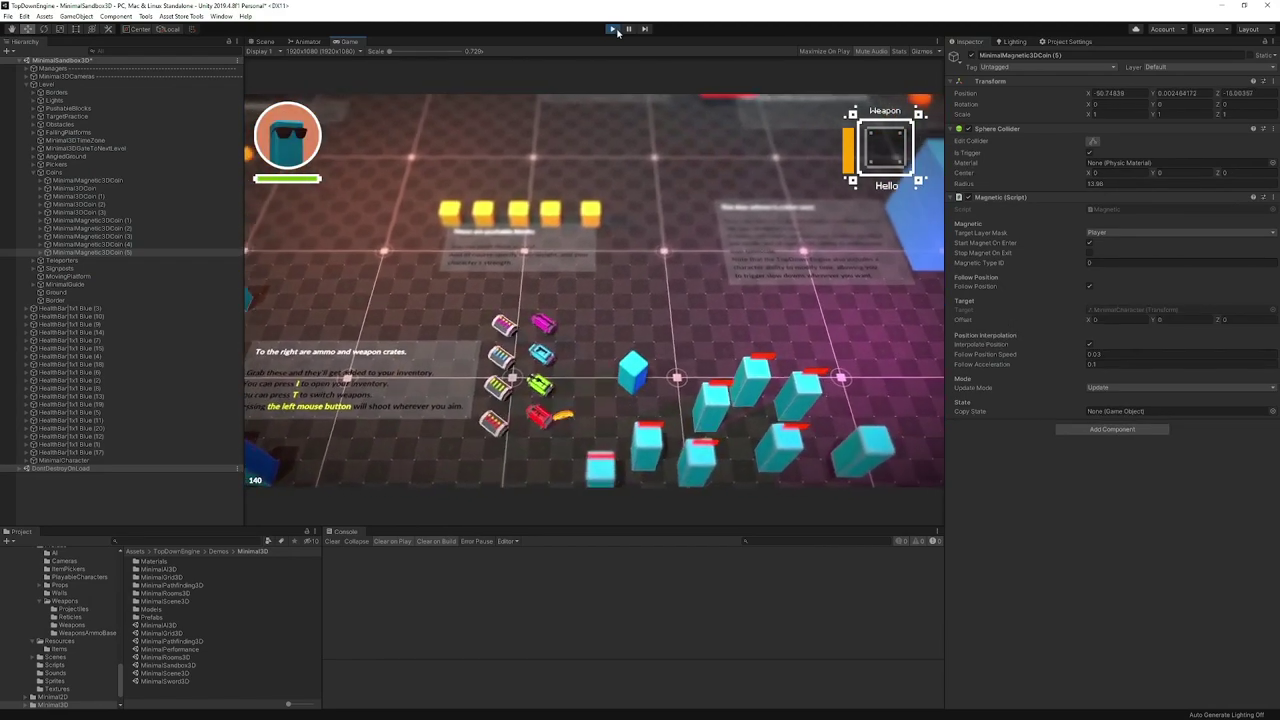
pyautogui.press('w')
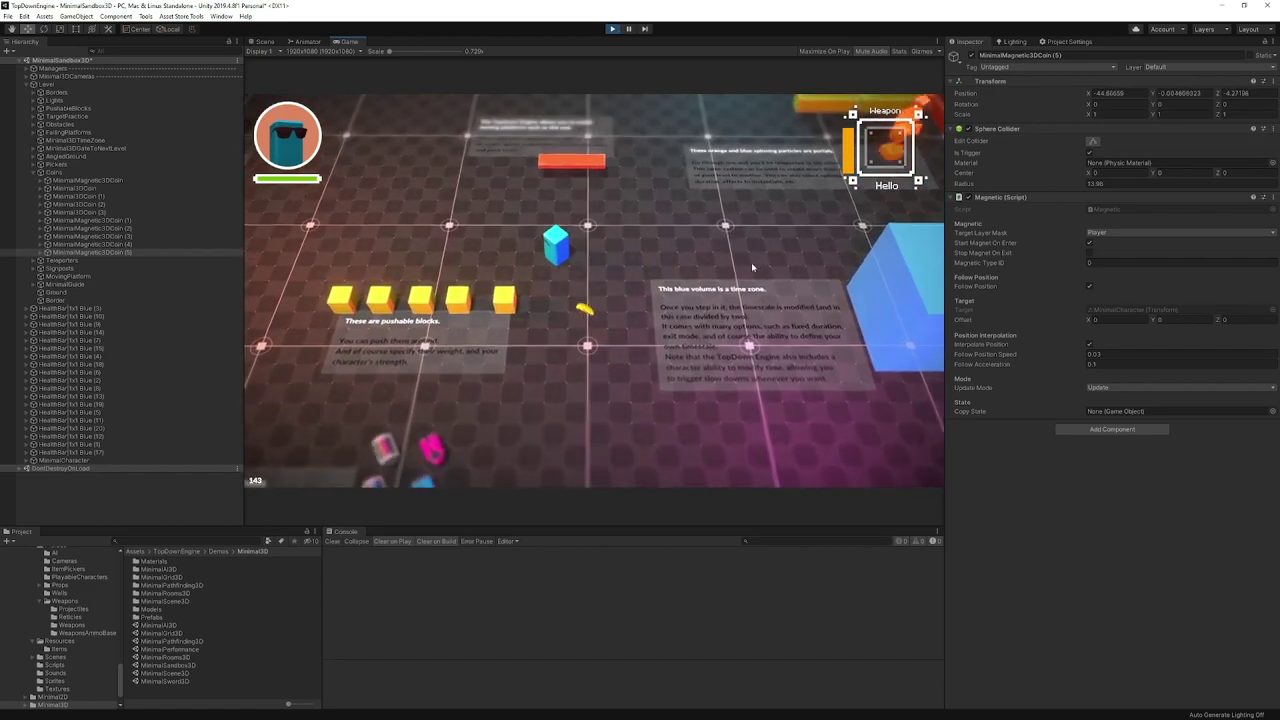
# - Lead the trailing coin past the moving platform and the yellow blocks toward the 70° slope
pyautogui.press('w')
pyautogui.press('a')
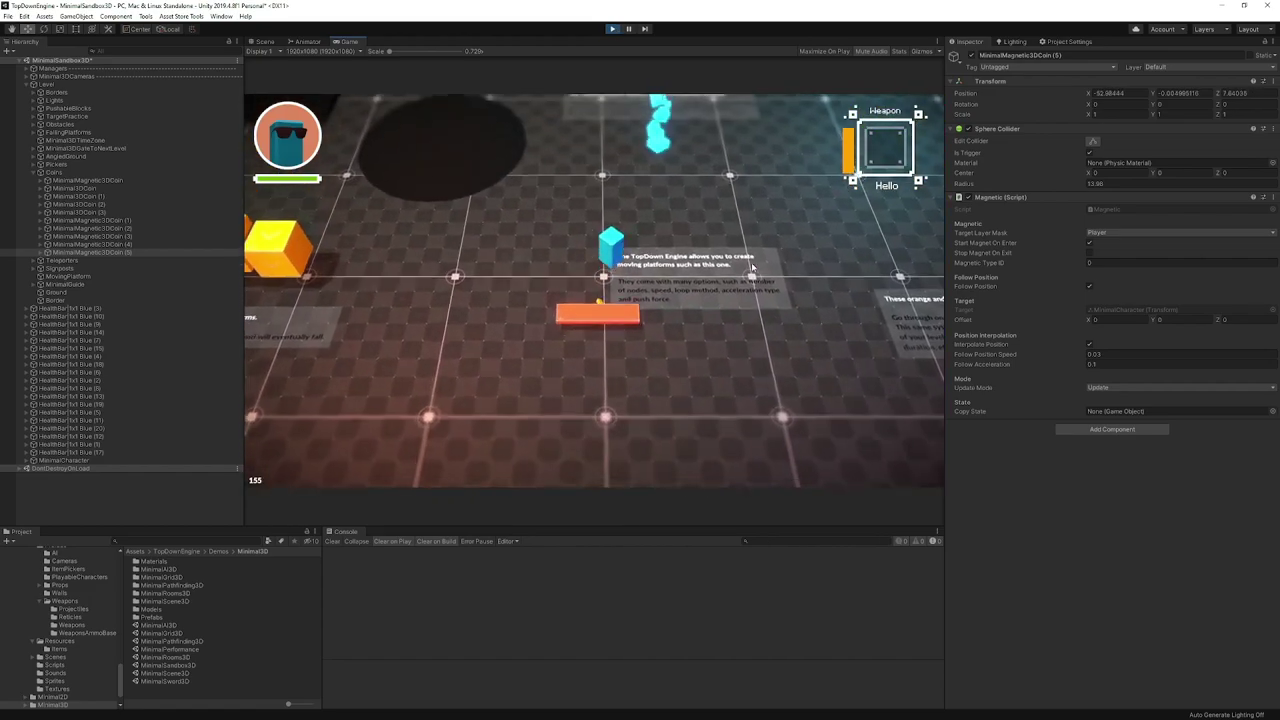
pyautogui.press('d')
pyautogui.press('w')
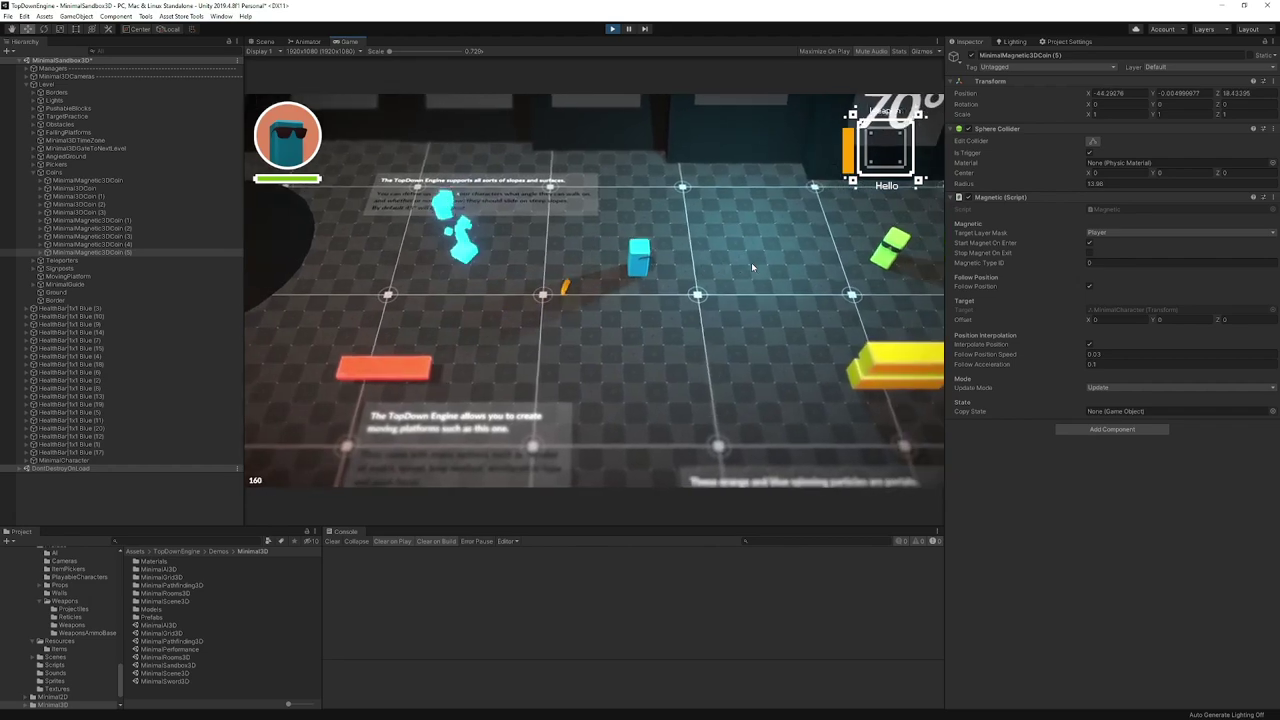
pyautogui.press('d')
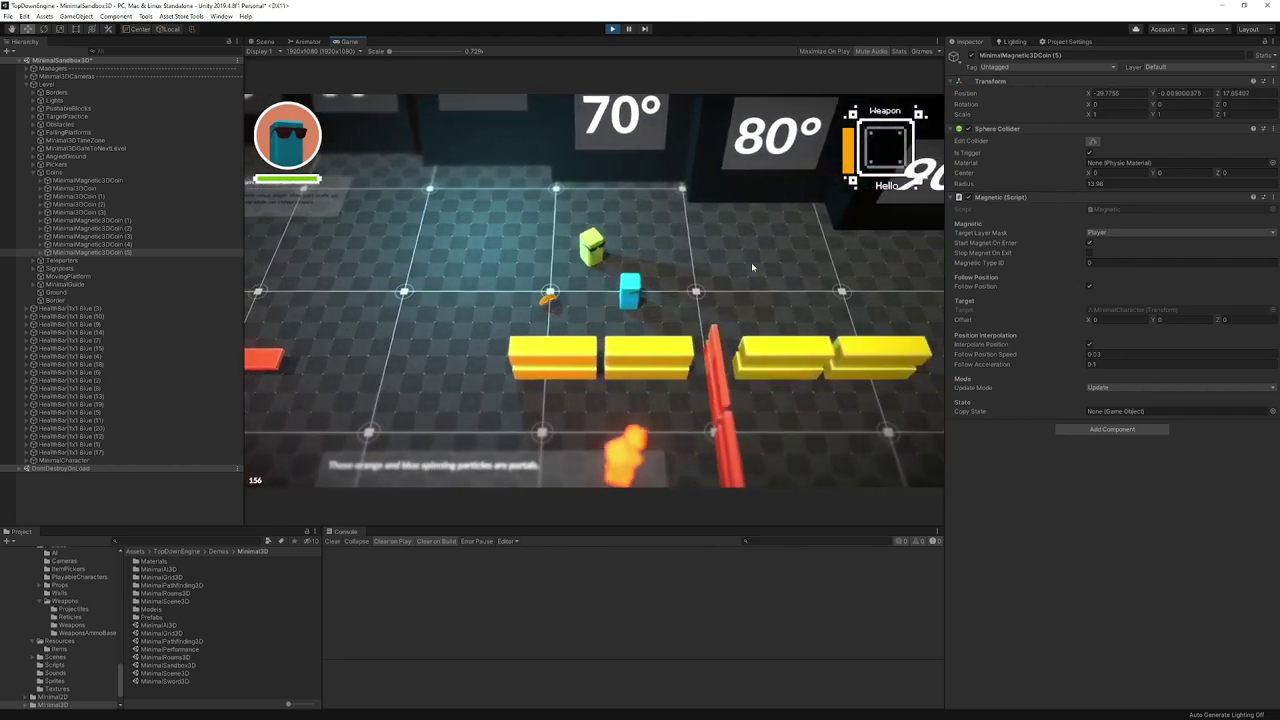
pyautogui.press('w')
pyautogui.press('a')
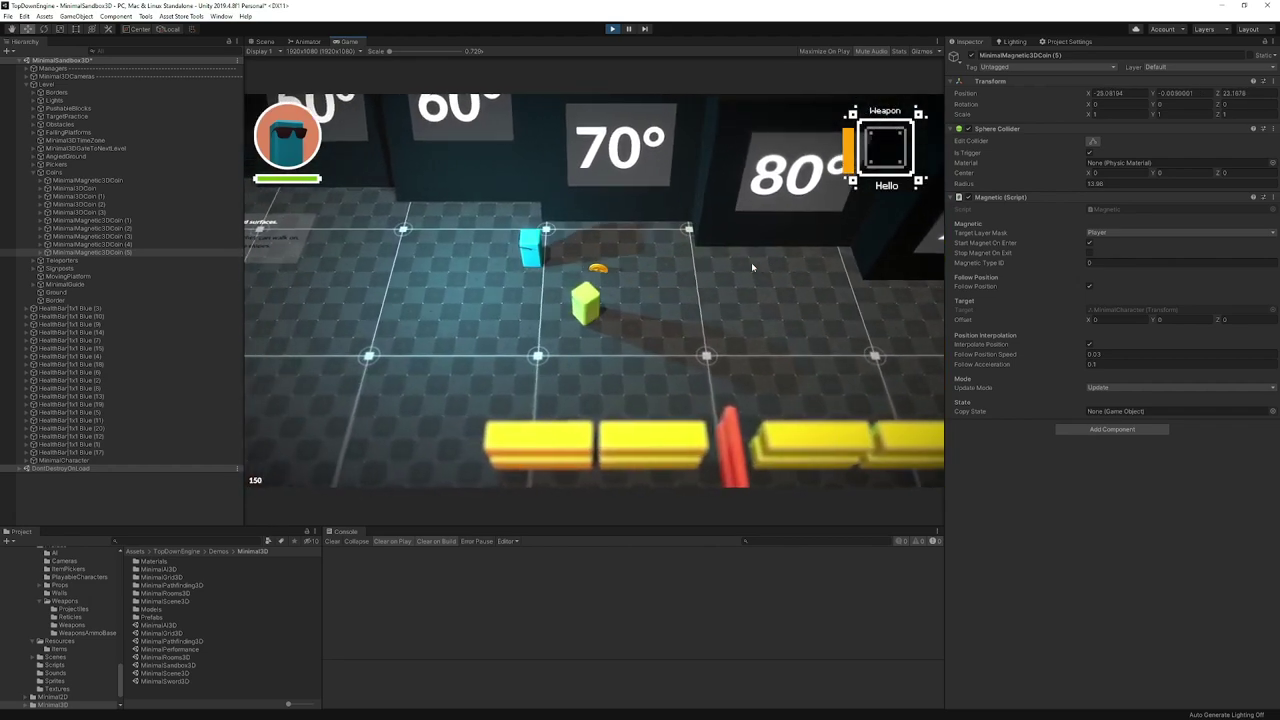
# - Walk the character back past the moving platform toward the coin row with the coin trailing, and exit play mode
pyautogui.press('a')
pyautogui.press('s')
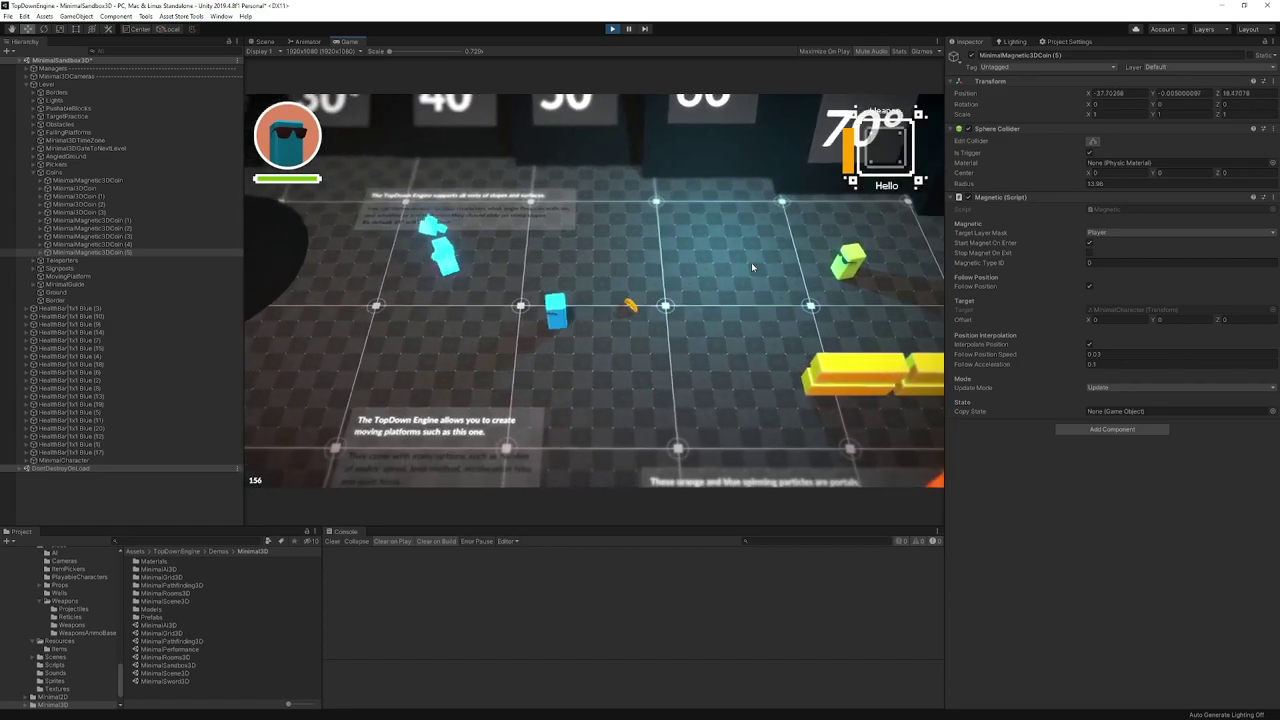
pyautogui.press('a')
pyautogui.press('s')
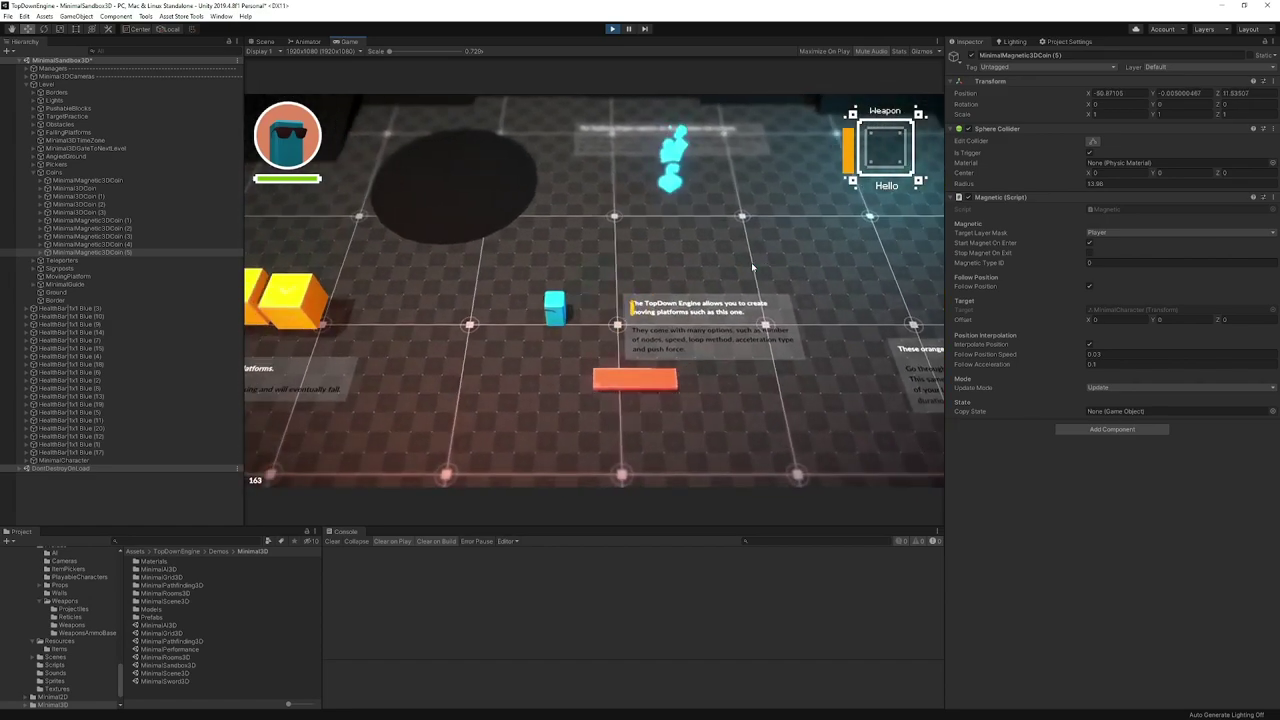
pyautogui.press('s')
pyautogui.press('a')
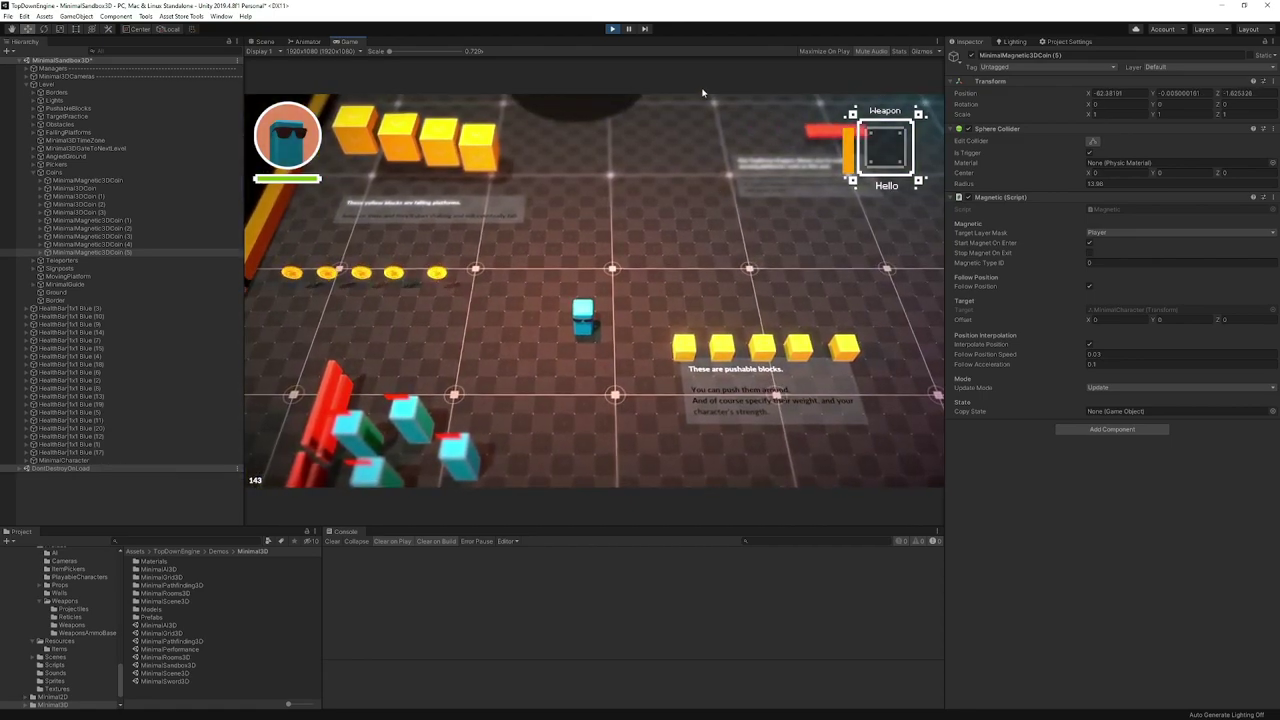
pyautogui.click(612, 30)
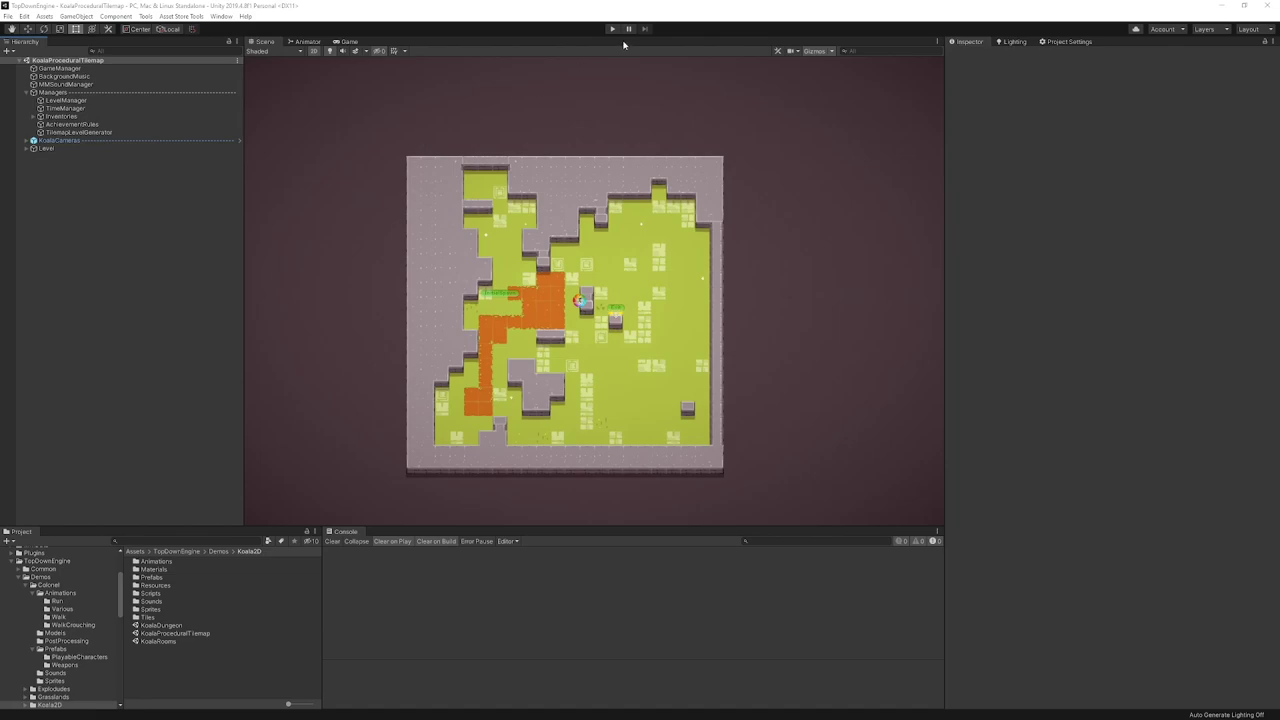
# - Select TilemapLevelGenerator in the KoalaProceduralTilemap scene and generate several random levels in a row
pyautogui.click(85, 132)
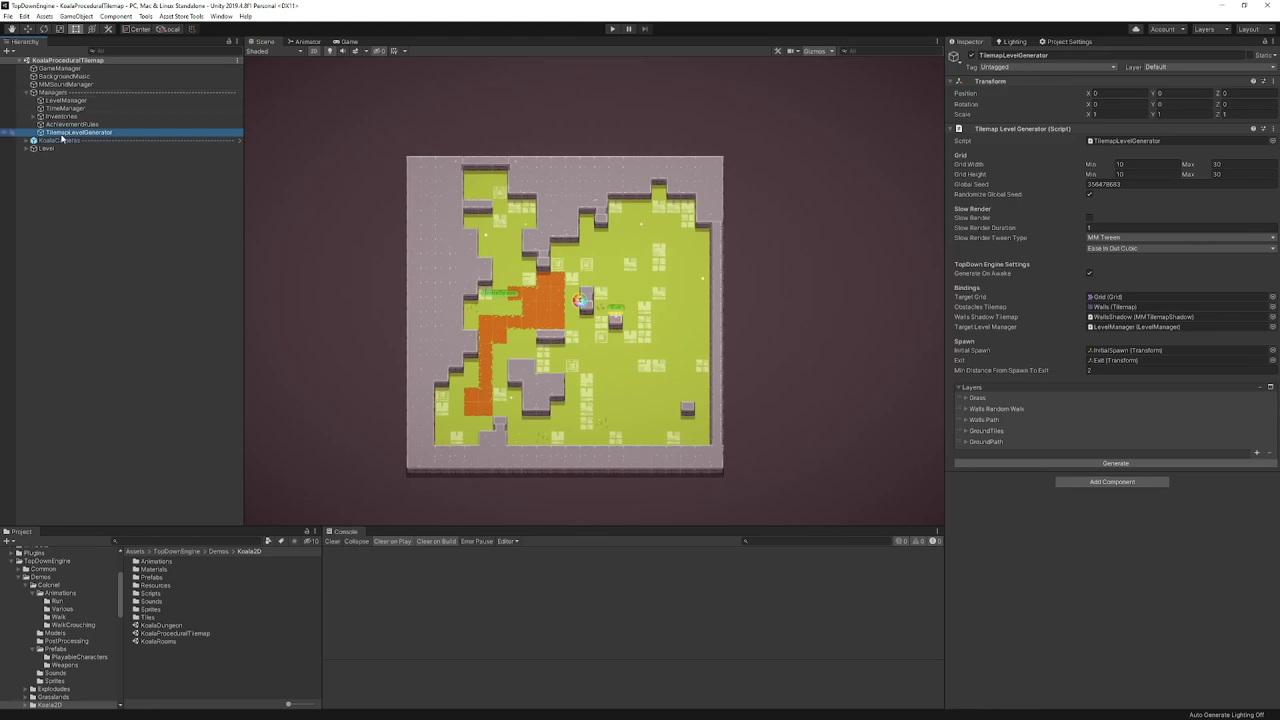
pyautogui.click(1103, 464)
pyautogui.click(1103, 464)
pyautogui.click(1103, 464)
pyautogui.click(1103, 464)
pyautogui.click(1103, 464)
pyautogui.click(1103, 464)
pyautogui.click(1103, 464)
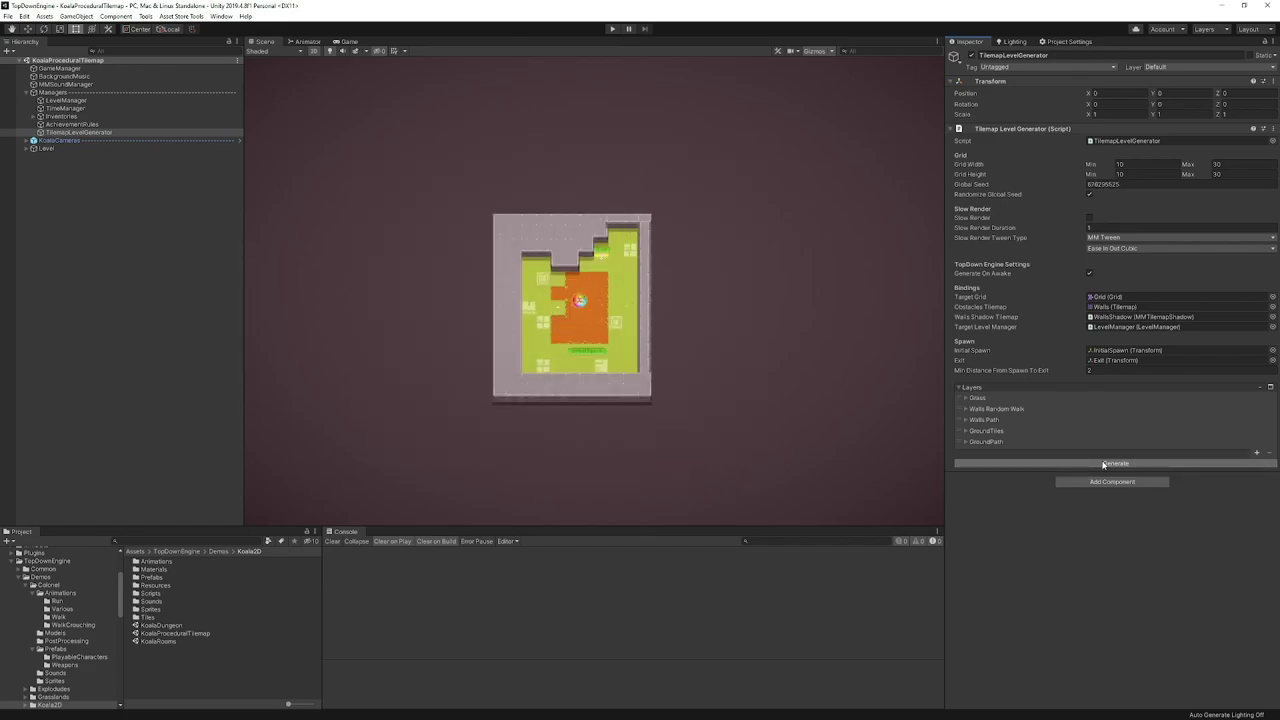
pyautogui.click(1103, 464)
# - Inspect the generated level up close, generate another one, and frame its whole layout in the Scene view
pyautogui.scroll(10, 659, 264)
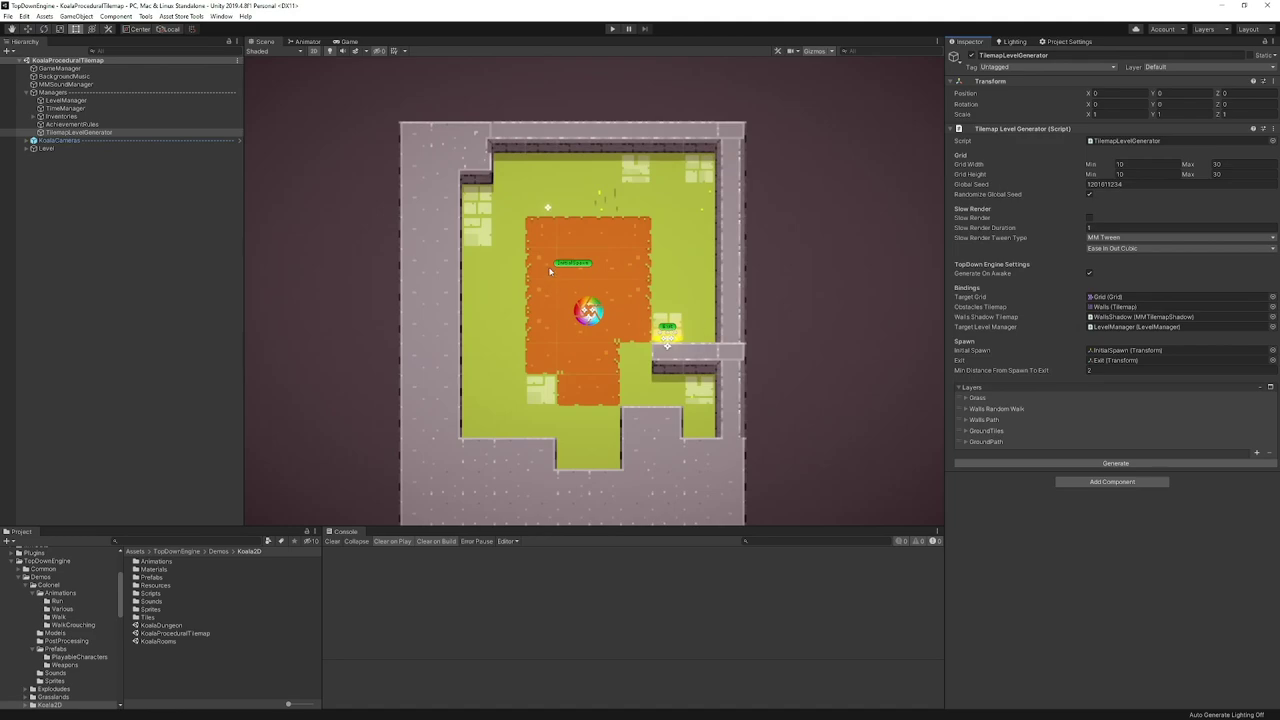
pyautogui.click(1023, 463)
pyautogui.scroll(-4, 651, 292)
pyautogui.scroll(-1, 651, 292)
pyautogui.moveTo(658, 374); pyautogui.dragTo(617, 343, button='middle')
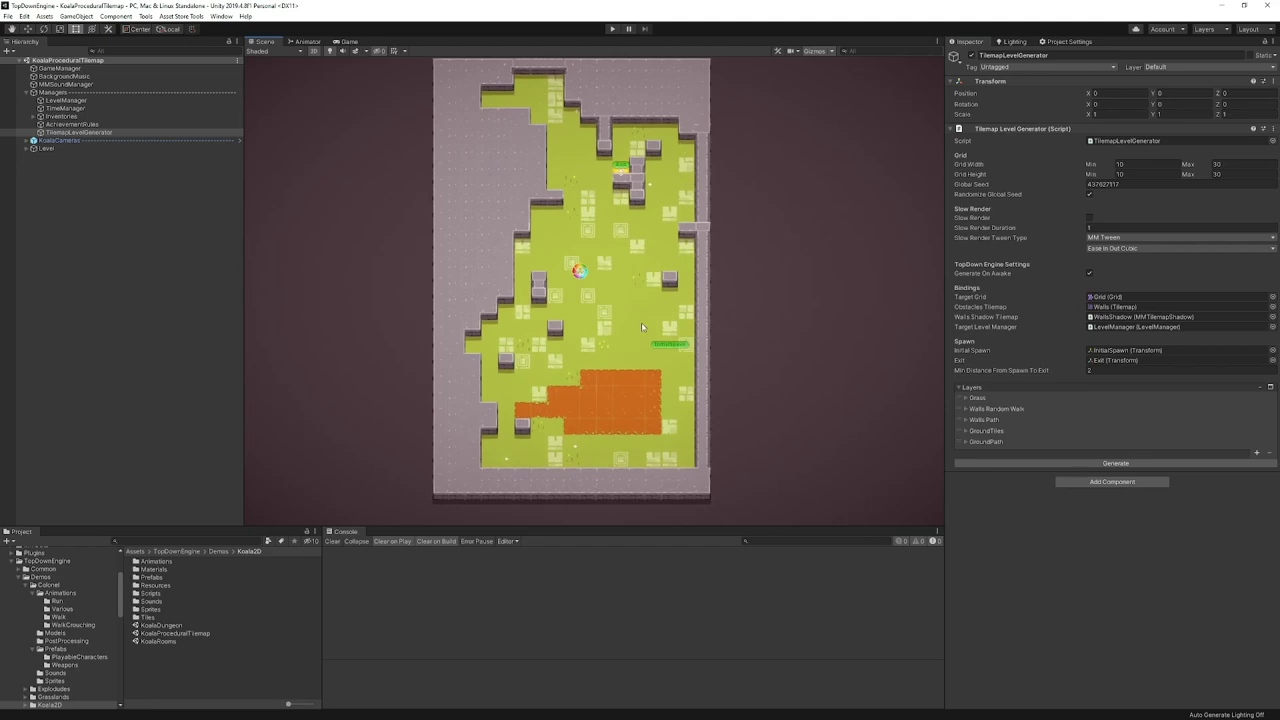
# - Generate two more random levels in a row with the TilemapLevelGenerator
pyautogui.scroll(1, 645, 175)
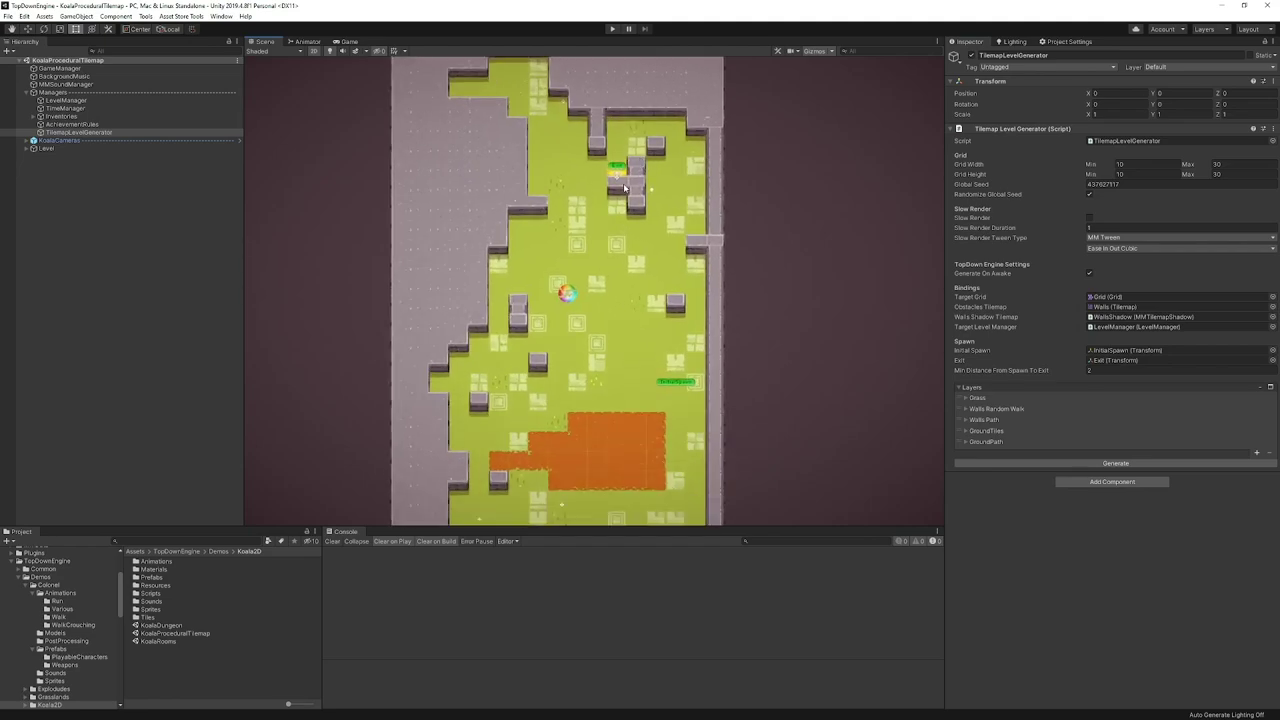
pyautogui.click(1110, 464)
pyautogui.click(1109, 464)
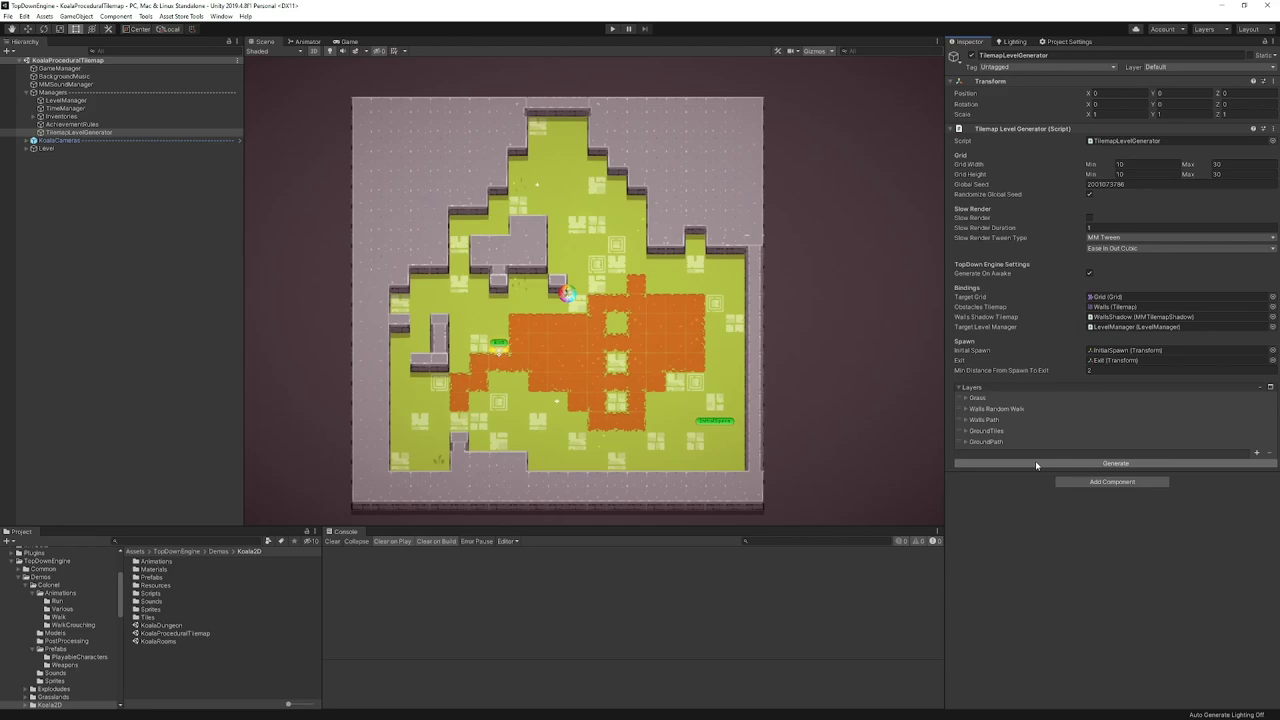
# - Open the TilemapLevelGenerator script in the code editor and skim through its fields and methods
pyautogui.click(1143, 141)
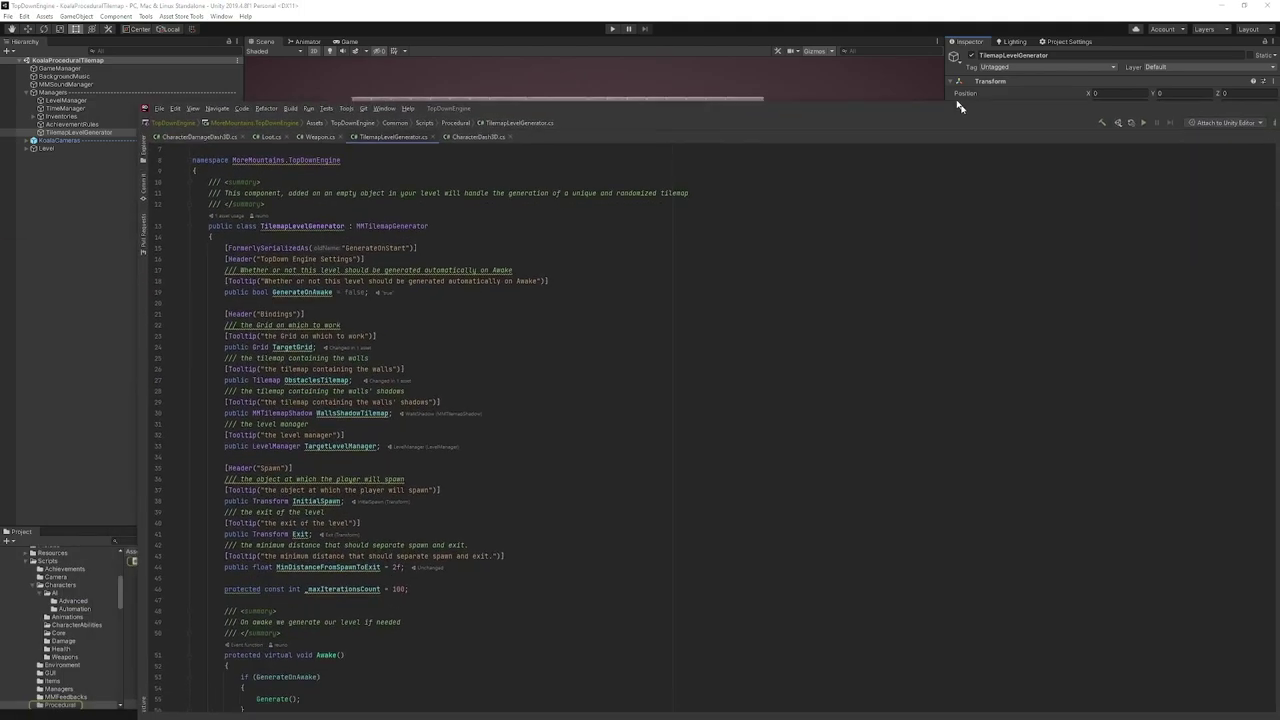
pyautogui.scroll(-9, 586, 402)
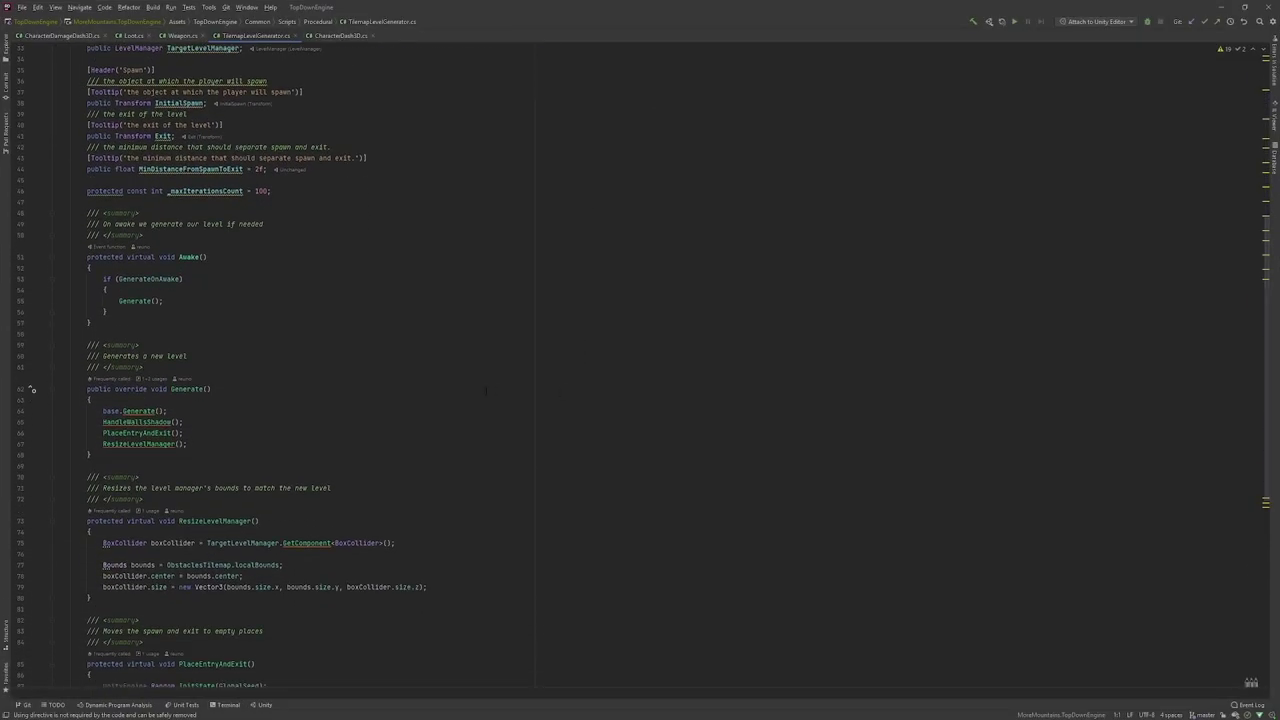
pyautogui.scroll(7, 486, 393)
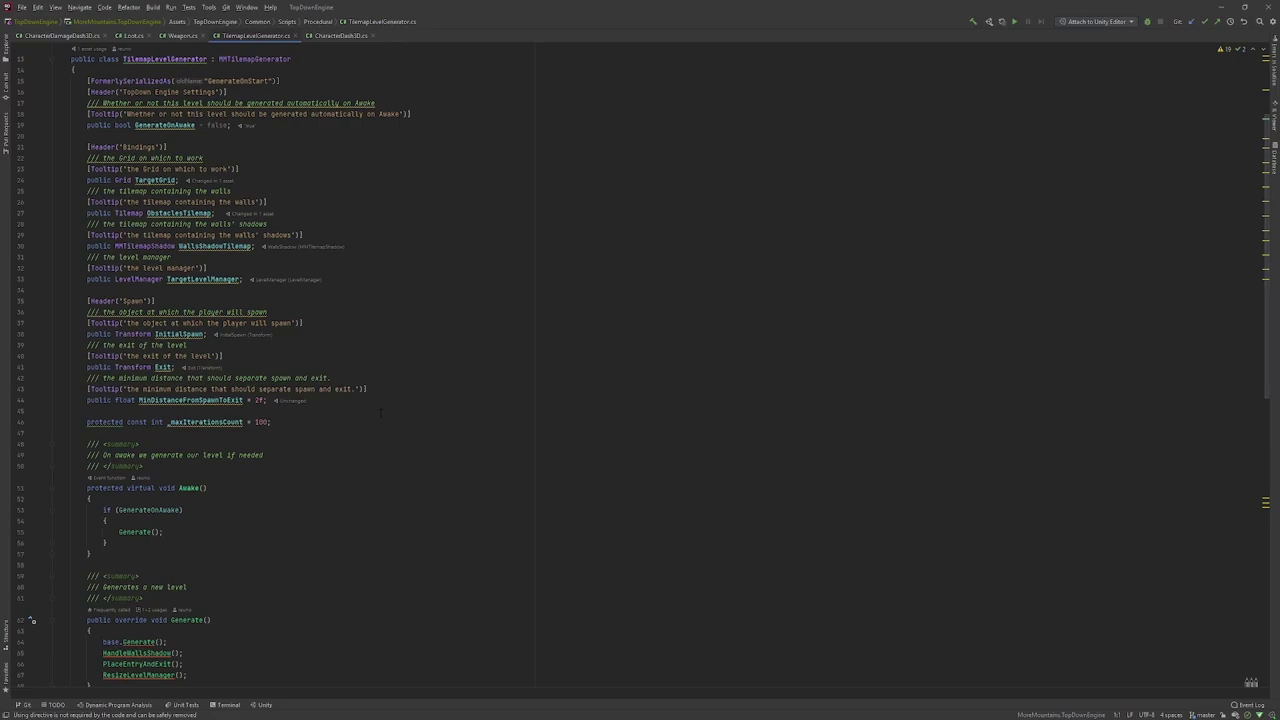
pyautogui.scroll(4, 400, 360)
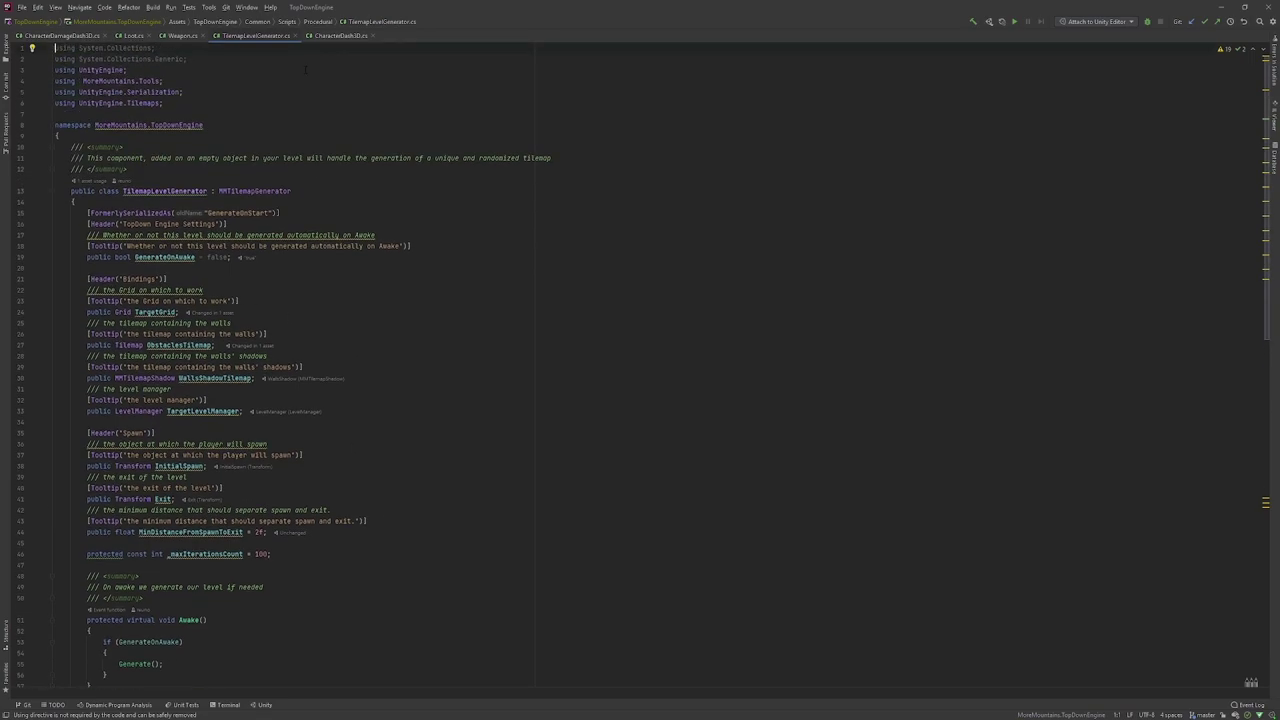
# - Close CharacterDamageDash3D.cs, Loot.cs, Weapon.cs and CharacterDash3D.cs, keeping only TilemapLevelGenerator.cs open
pyautogui.click(107, 36)
pyautogui.click(104, 36)
pyautogui.click(48, 36)
pyautogui.click(172, 36)
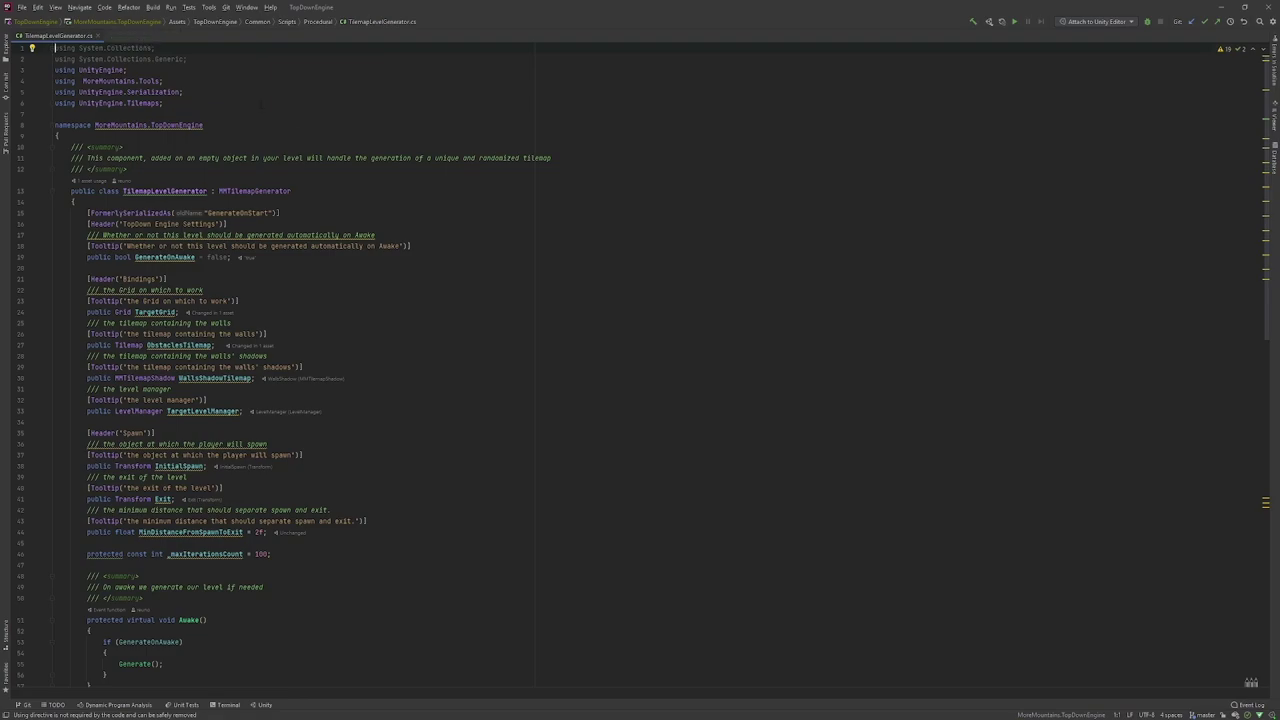
# - Highlight the MMTilemapGenerator base class name and the InitialSpawn and Exit transform declarations in turn
pyautogui.scroll(-2, 262, 197)
pyautogui.click(258, 136)
pyautogui.doubleClick(256, 125)
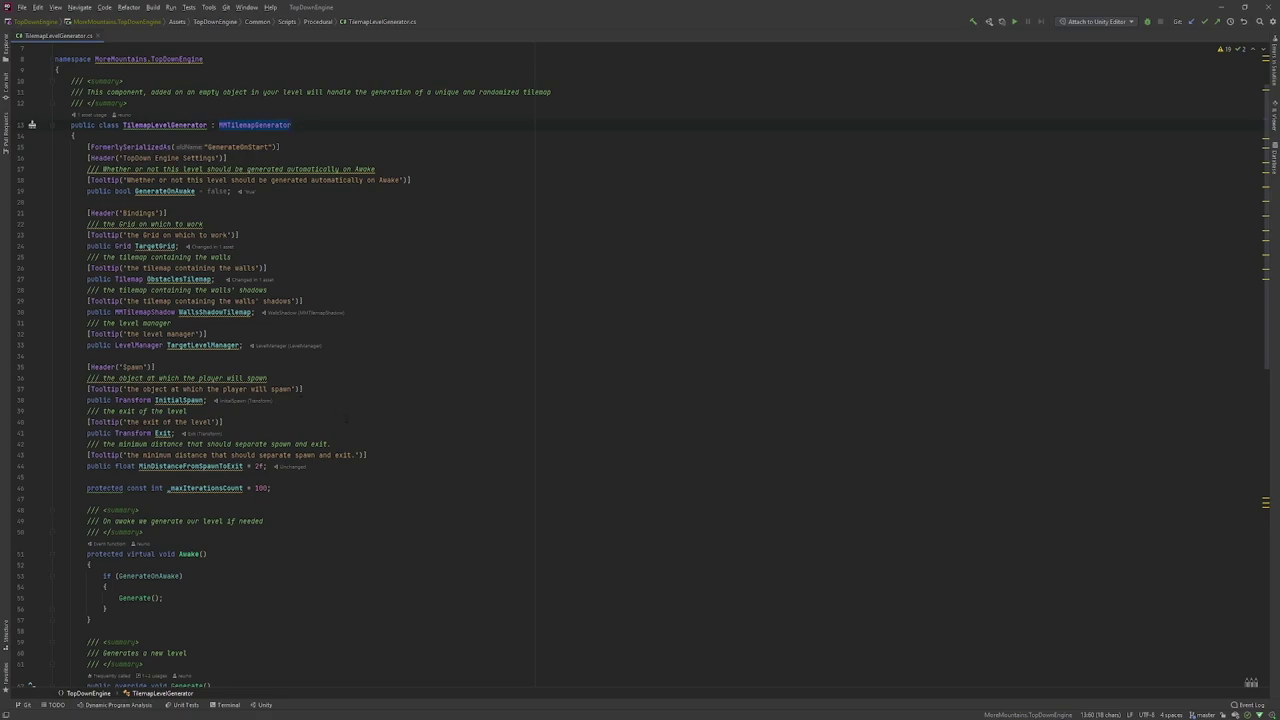
pyautogui.moveTo(87, 400); pyautogui.dragTo(255, 403)
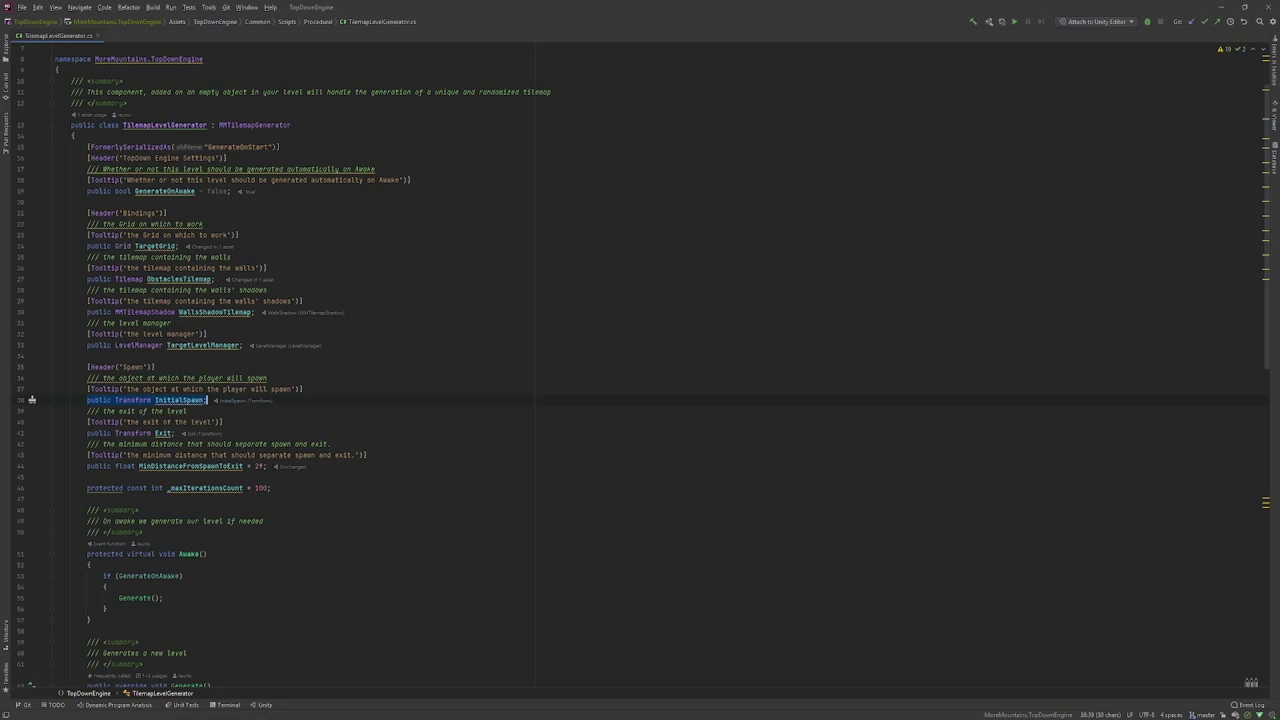
pyautogui.moveTo(87, 433); pyautogui.dragTo(201, 435)
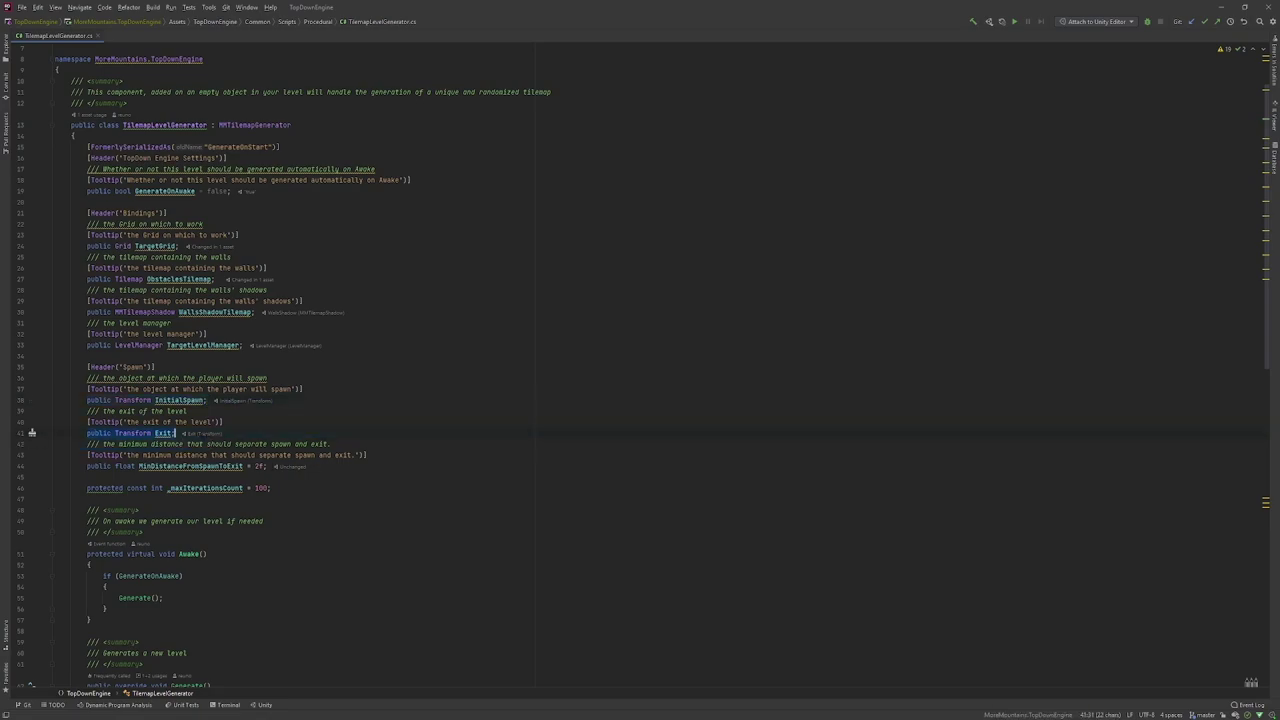
# - Highlight the MinDistanceFromSpawnToExit declaration below the Exit transform
pyautogui.press('Down')
pyautogui.press('Down')
pyautogui.press('Down')
pyautogui.press('Home')
pyautogui.hotkey('shift', 'Down')
pyautogui.press('Up')
pyautogui.press('End')
pyautogui.hotkey('shift', 'Home')
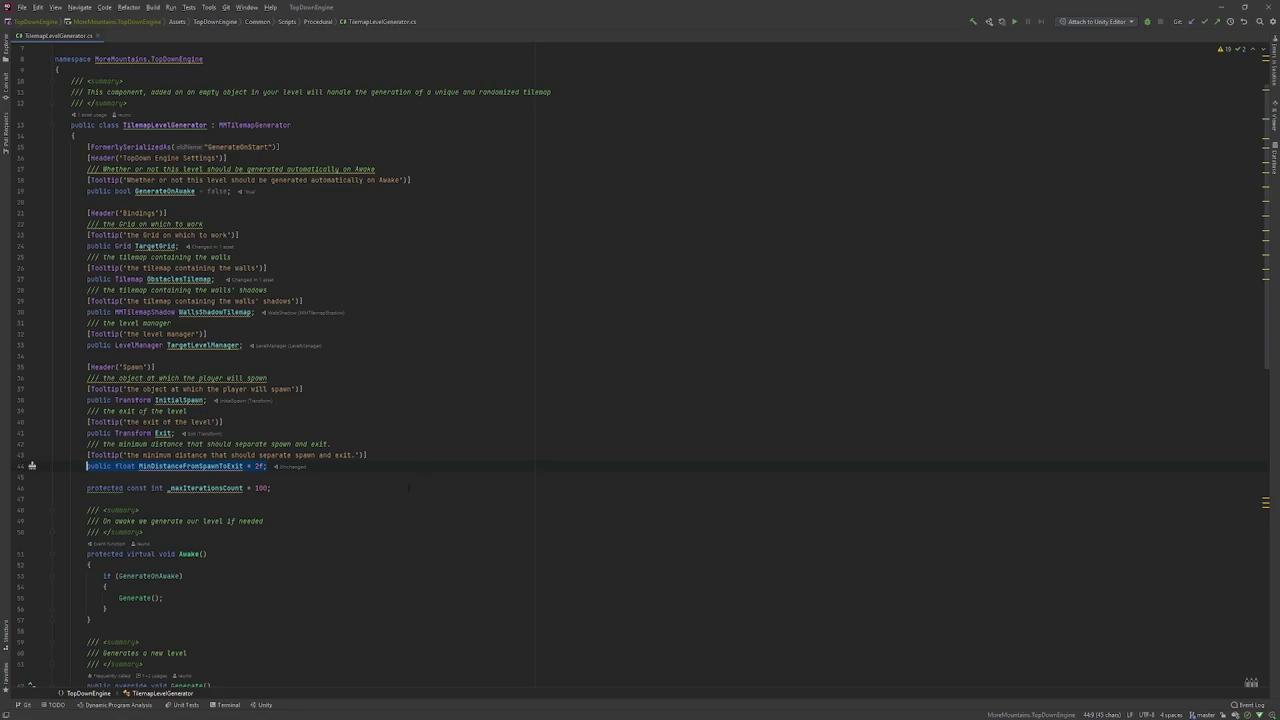
# - Examine the Awake and Generate methods, highlighting the Generate and HandleWallsShadow calls
pyautogui.scroll(-3, 409, 488)
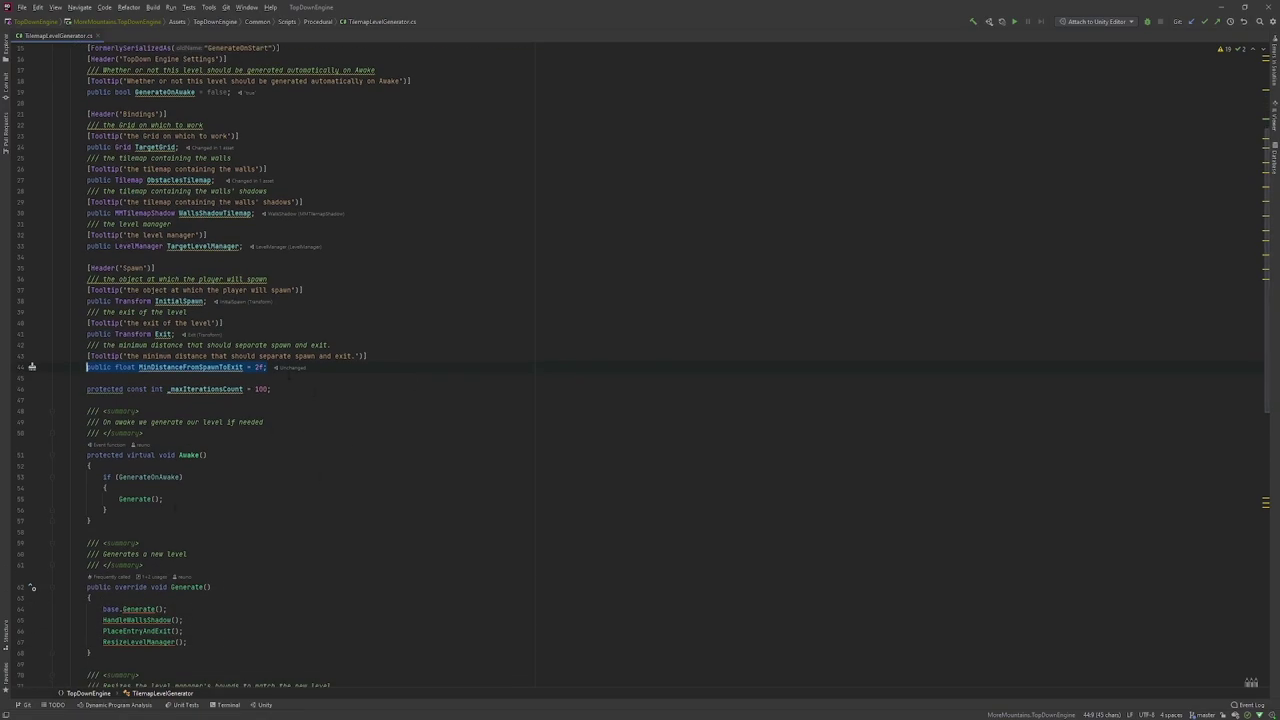
pyautogui.scroll(-3, 222, 503)
pyautogui.click(199, 356)
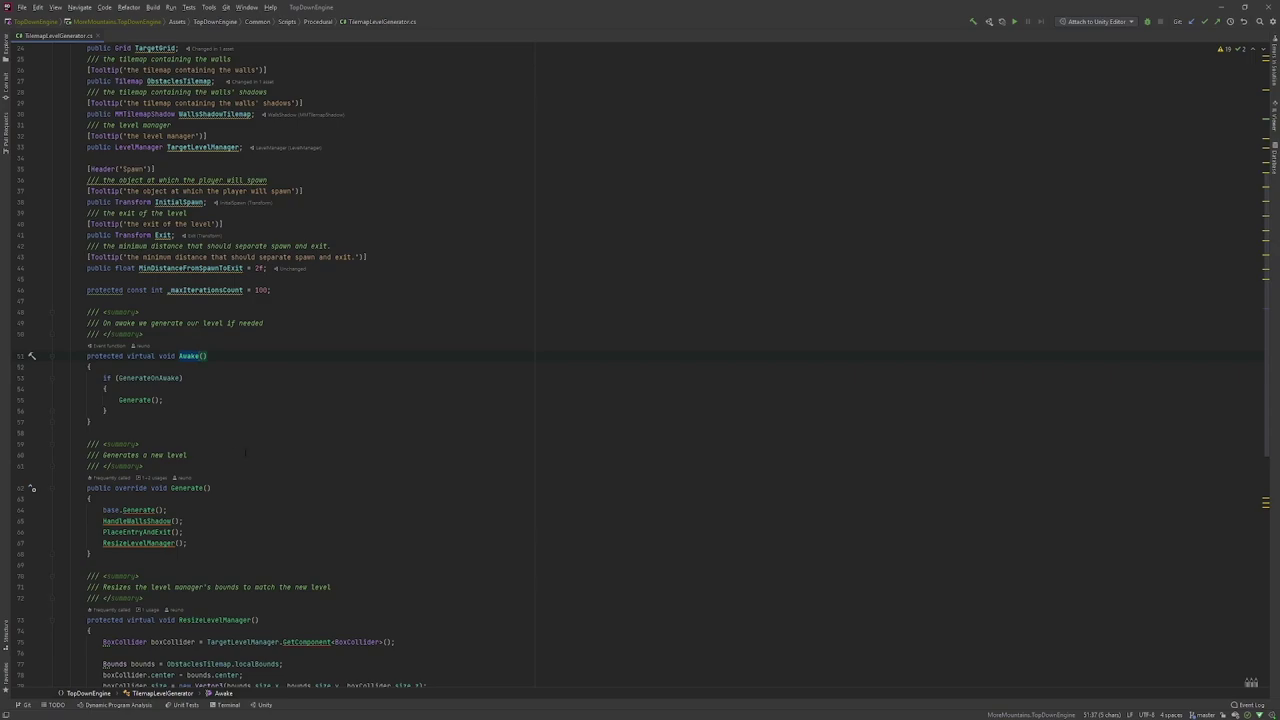
pyautogui.scroll(-4, 238, 452)
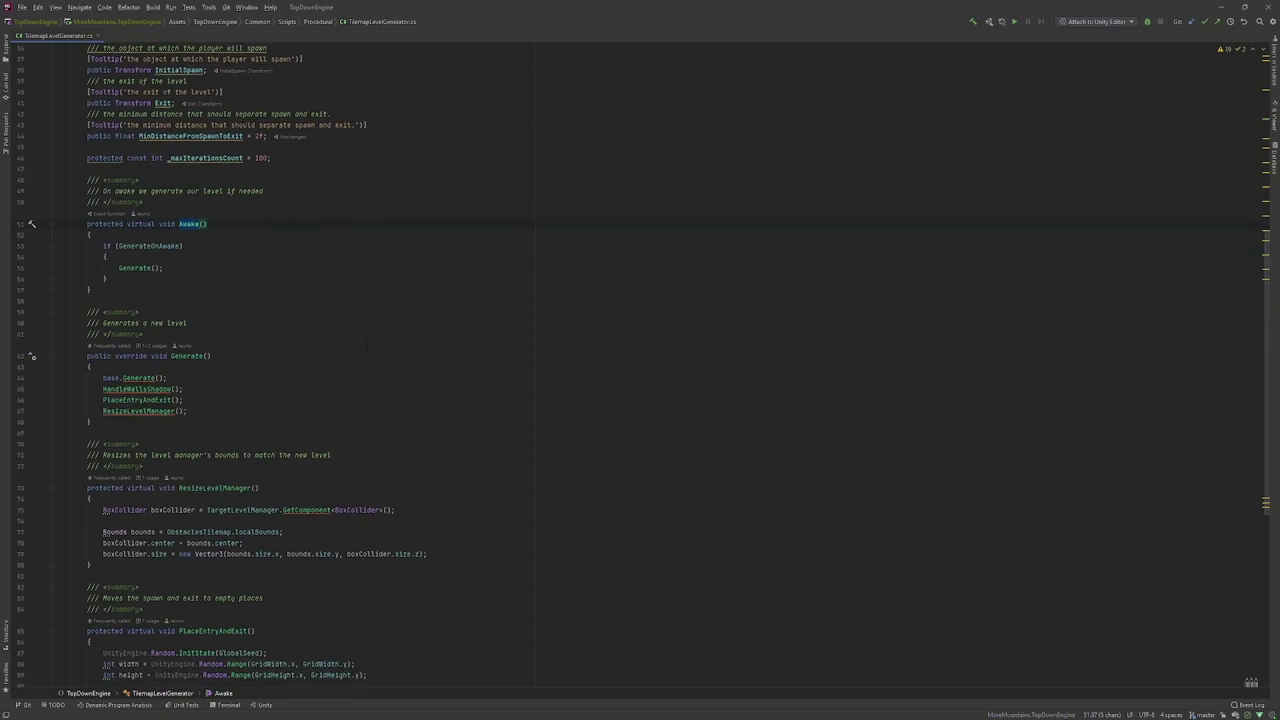
pyautogui.scroll(-3, 352, 366)
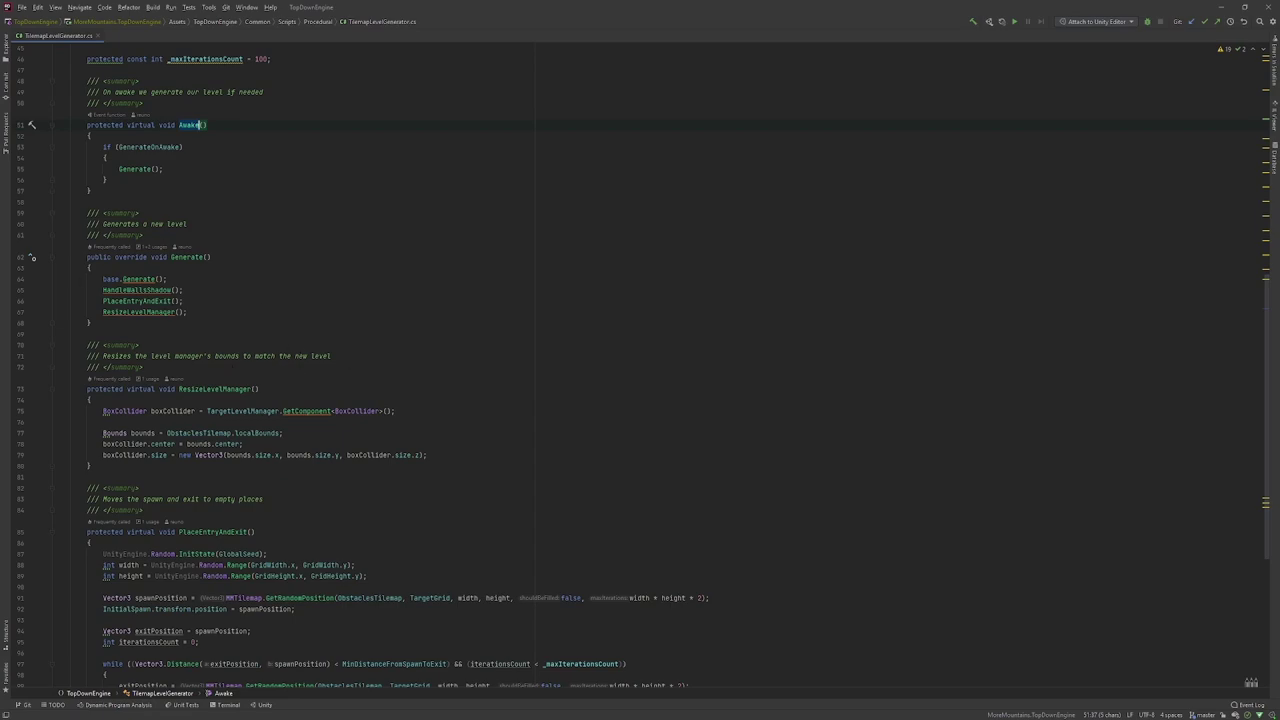
pyautogui.scroll(3, 148, 214)
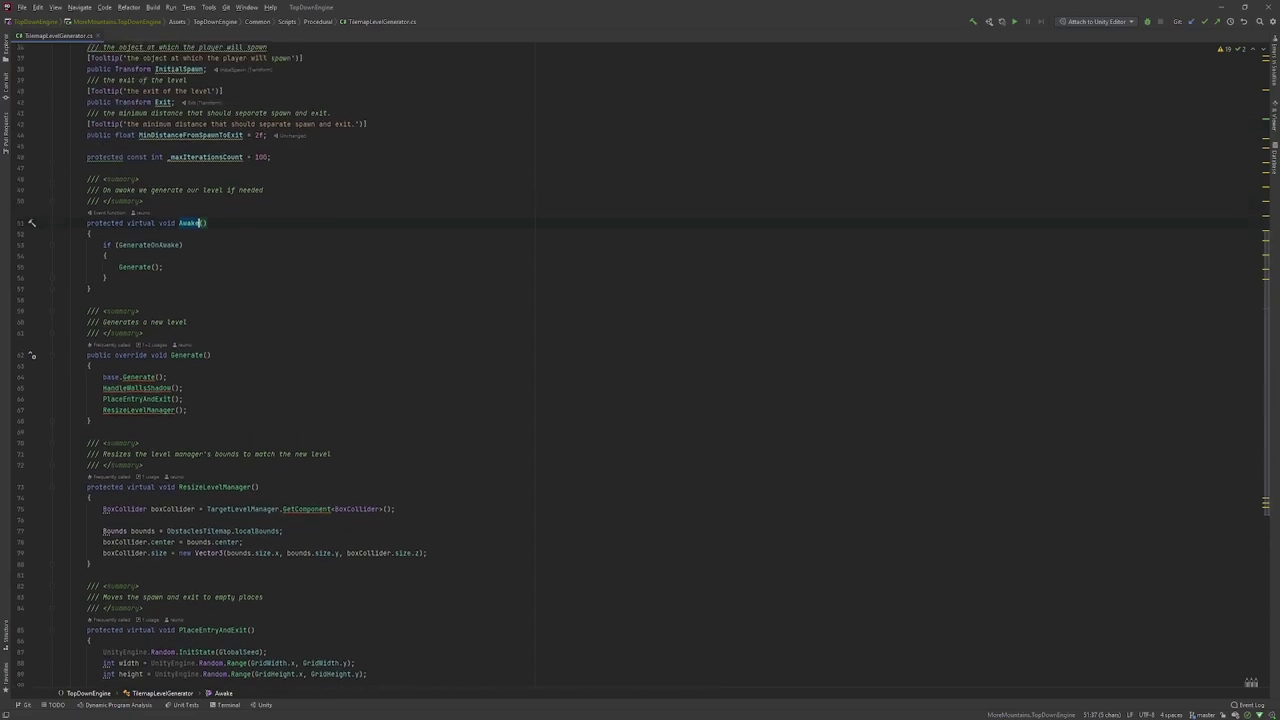
pyautogui.doubleClick(145, 268)
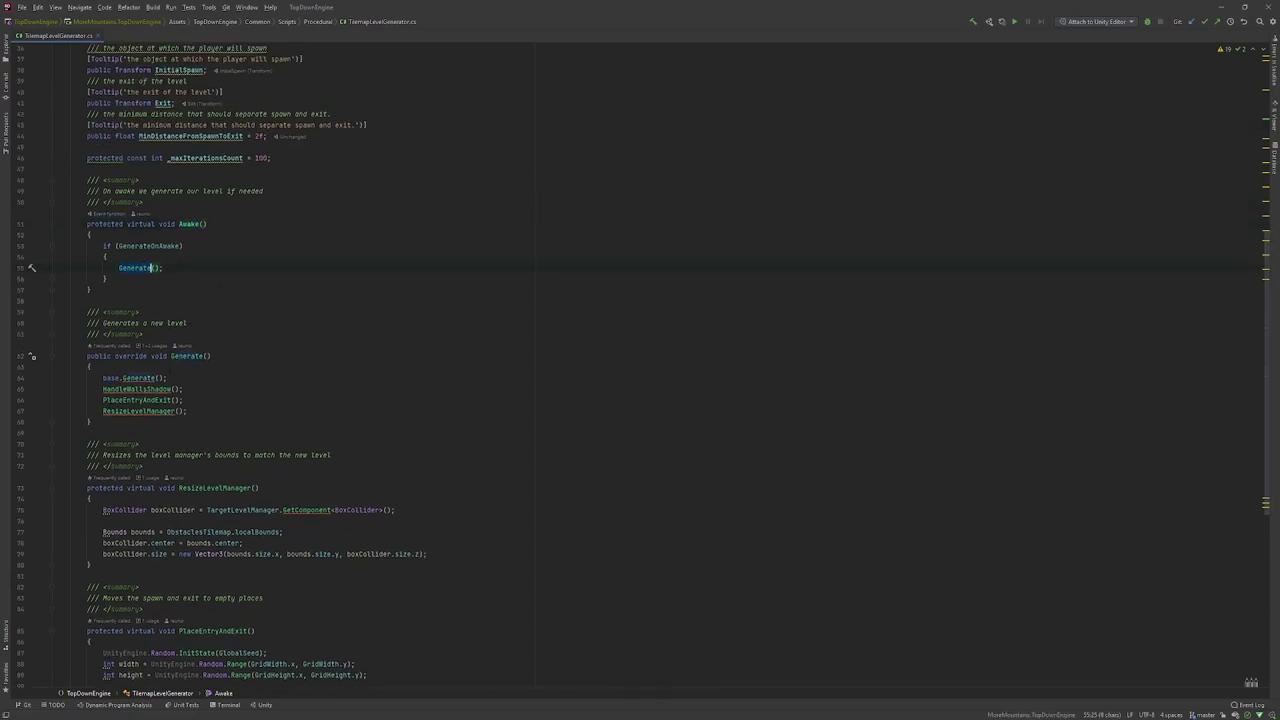
pyautogui.doubleClick(171, 389)
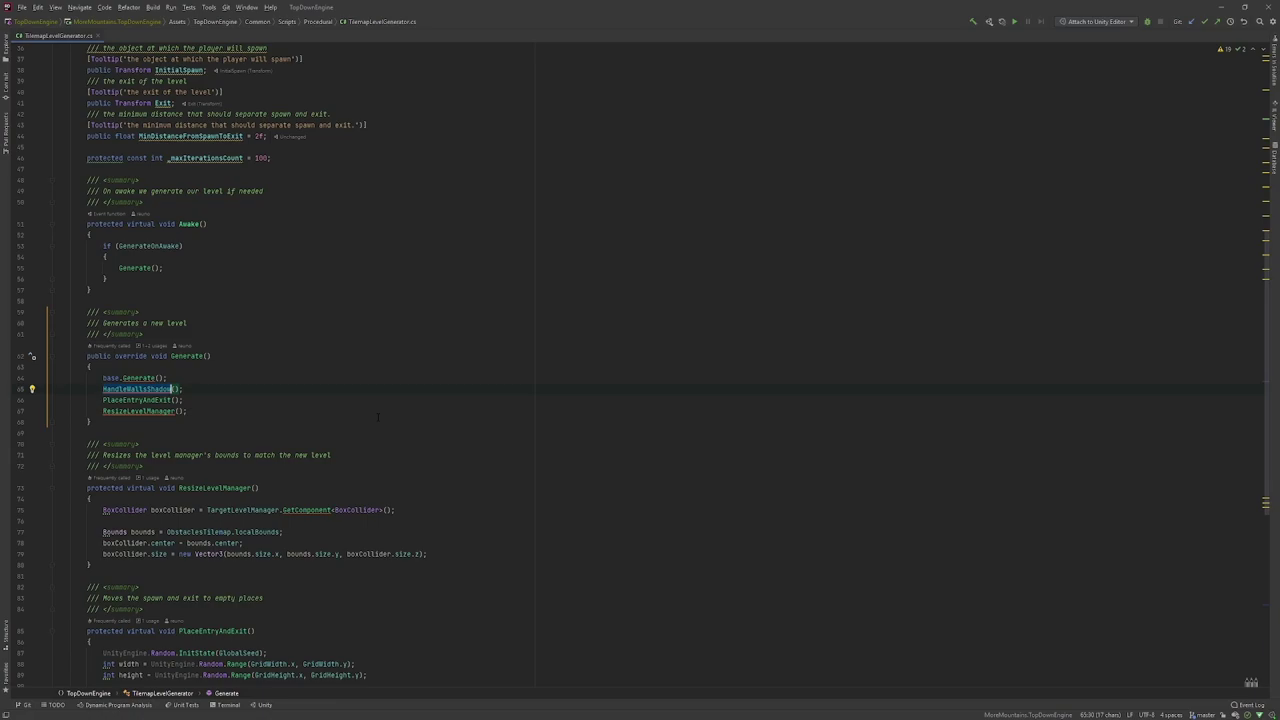
# - Check the generated level in Unity, return to the script, and examine the PlaceEntryAndExit and ResizeLevelManager methods
pyautogui.moveTo(788, 11); pyautogui.dragTo(0, 86)
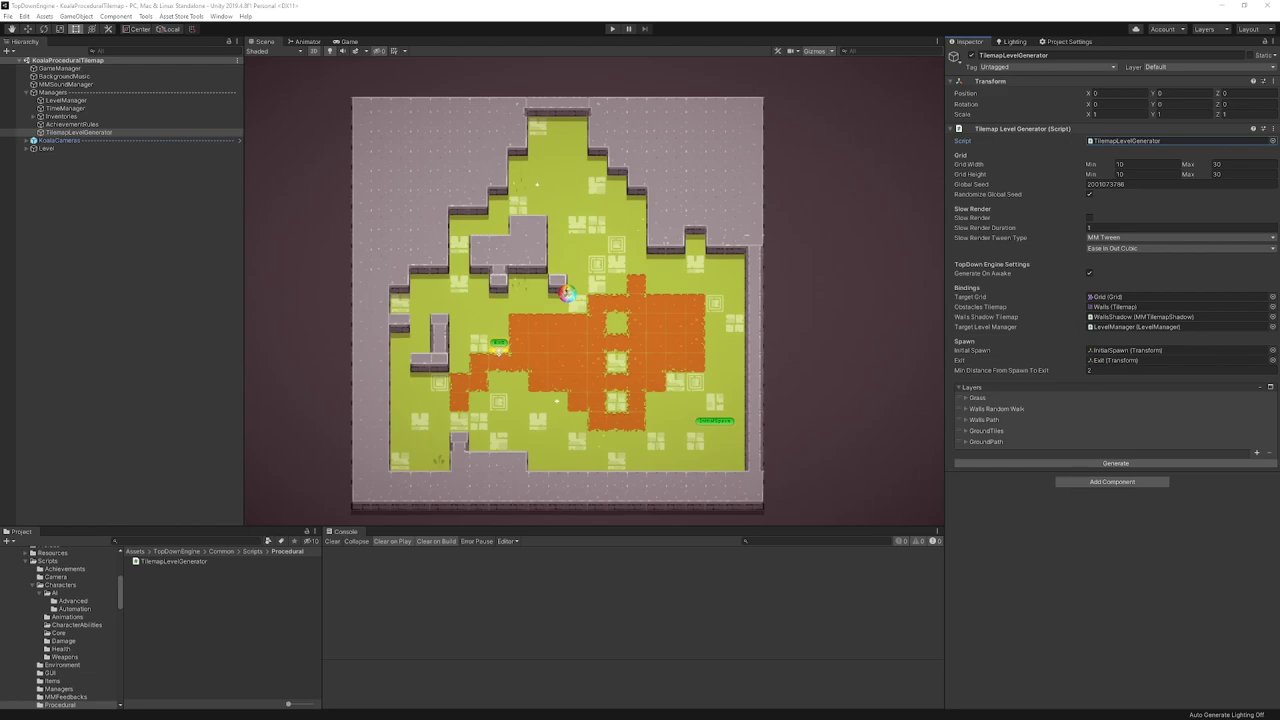
pyautogui.hotkey('alt', 'Tab')
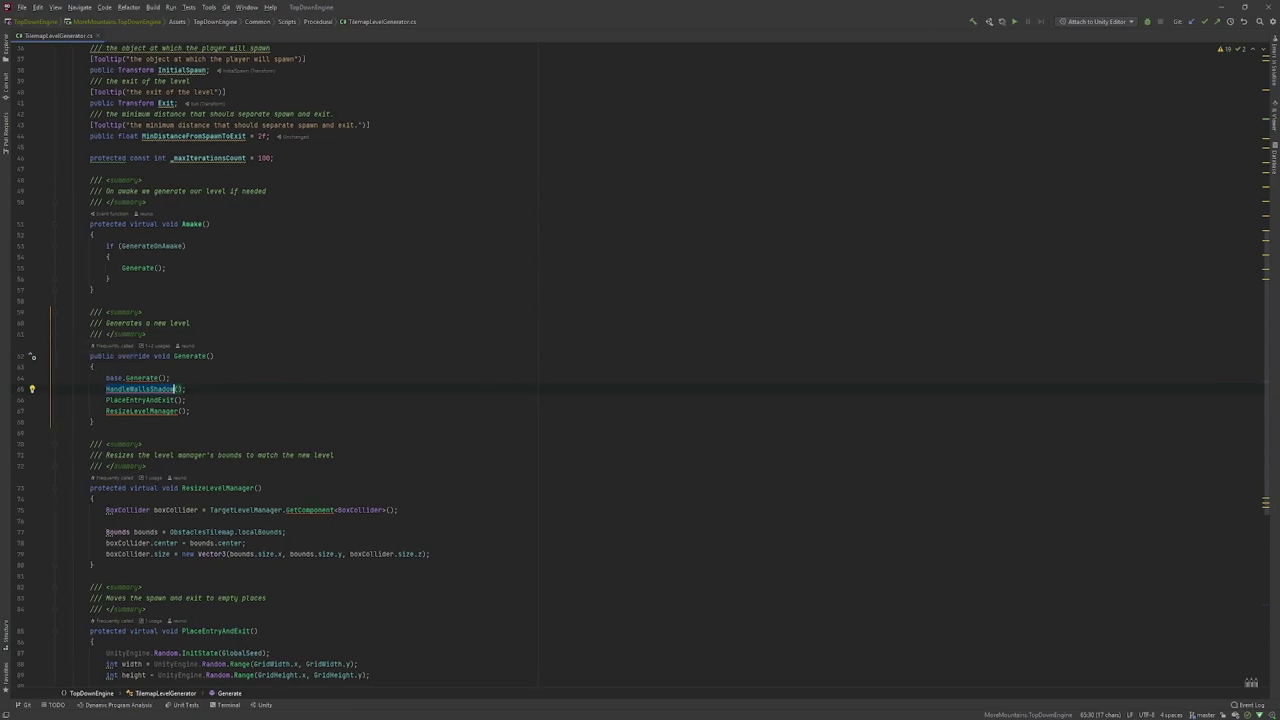
pyautogui.click(175, 399)
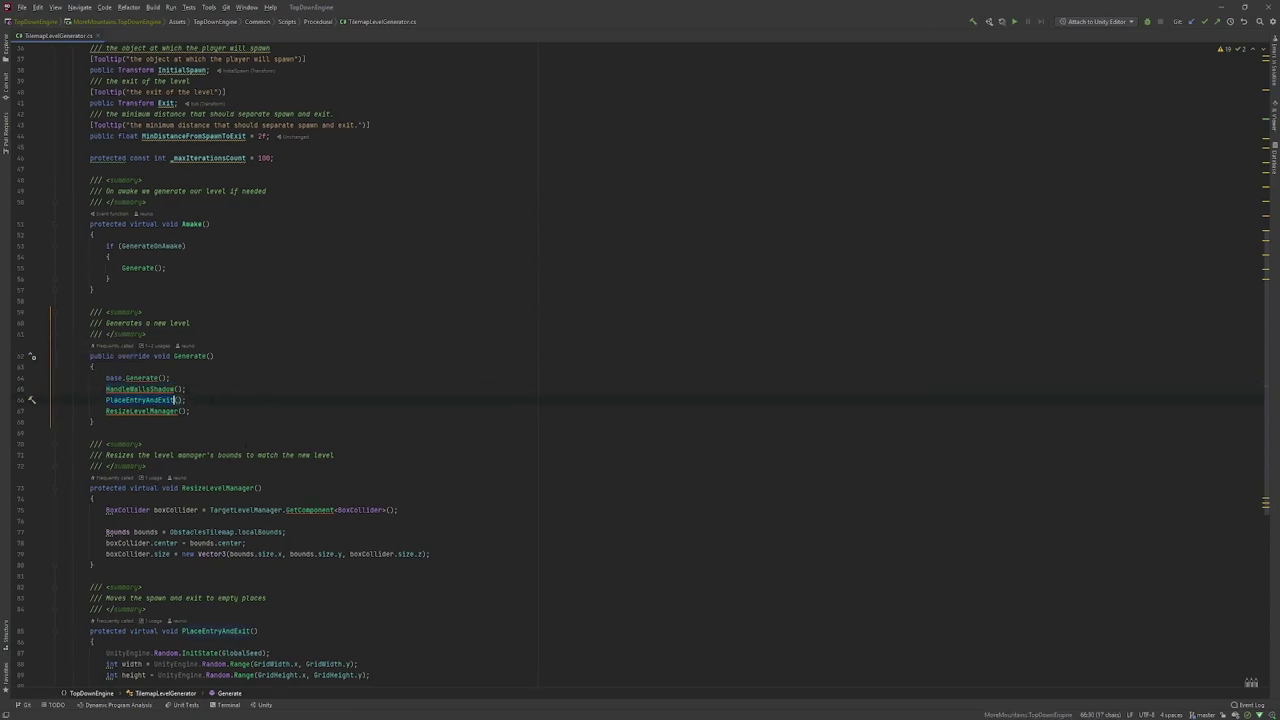
pyautogui.doubleClick(151, 411)
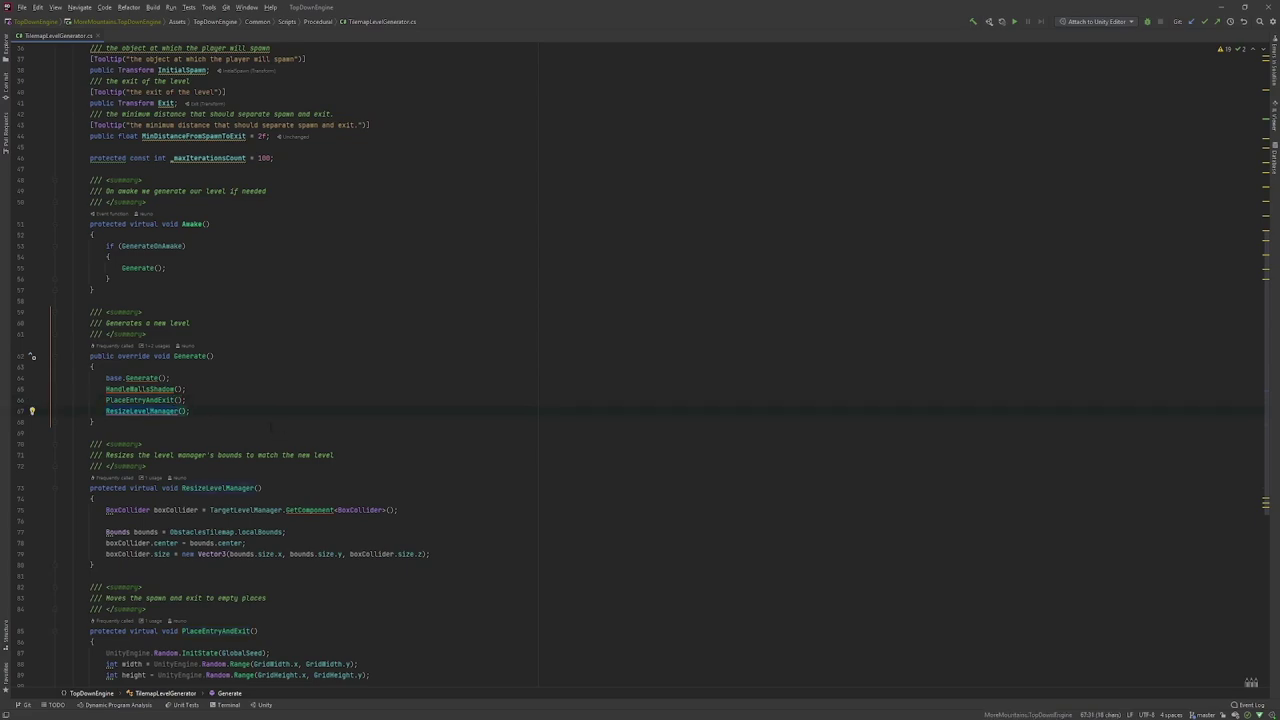
pyautogui.scroll(-5, 290, 455)
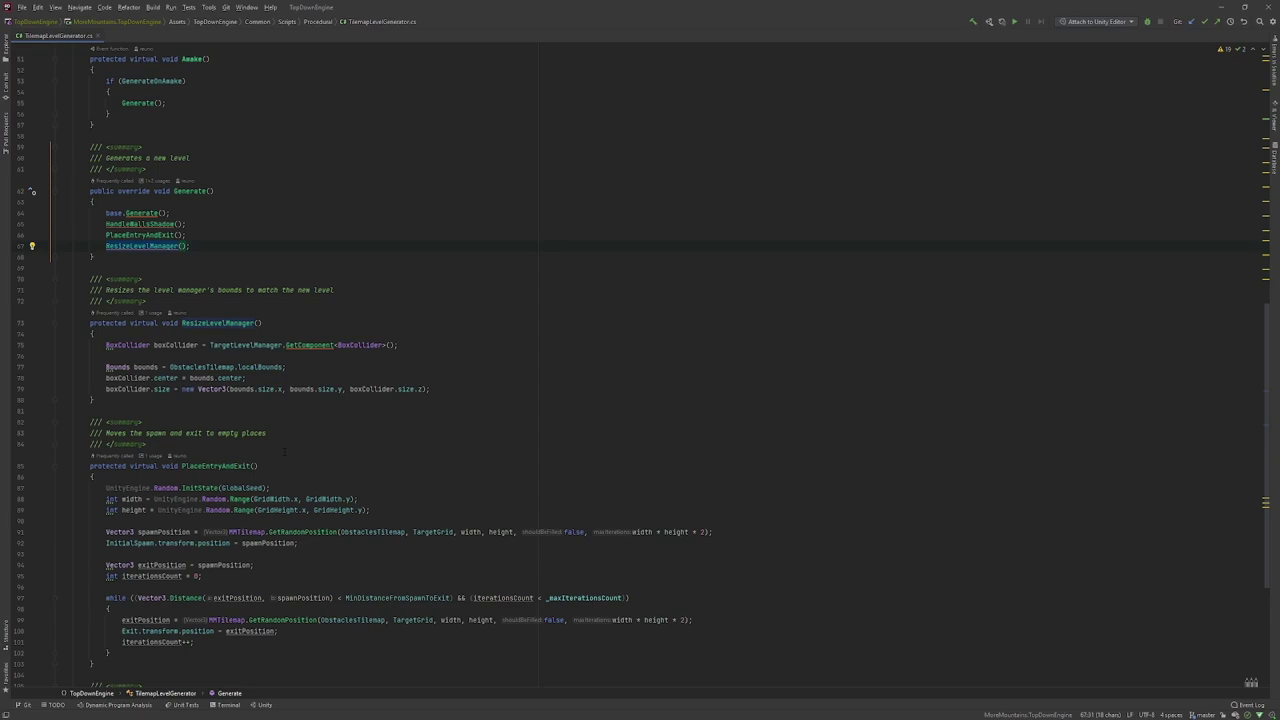
pyautogui.scroll(-7, 225, 577)
pyautogui.scroll(3, 644, 143)
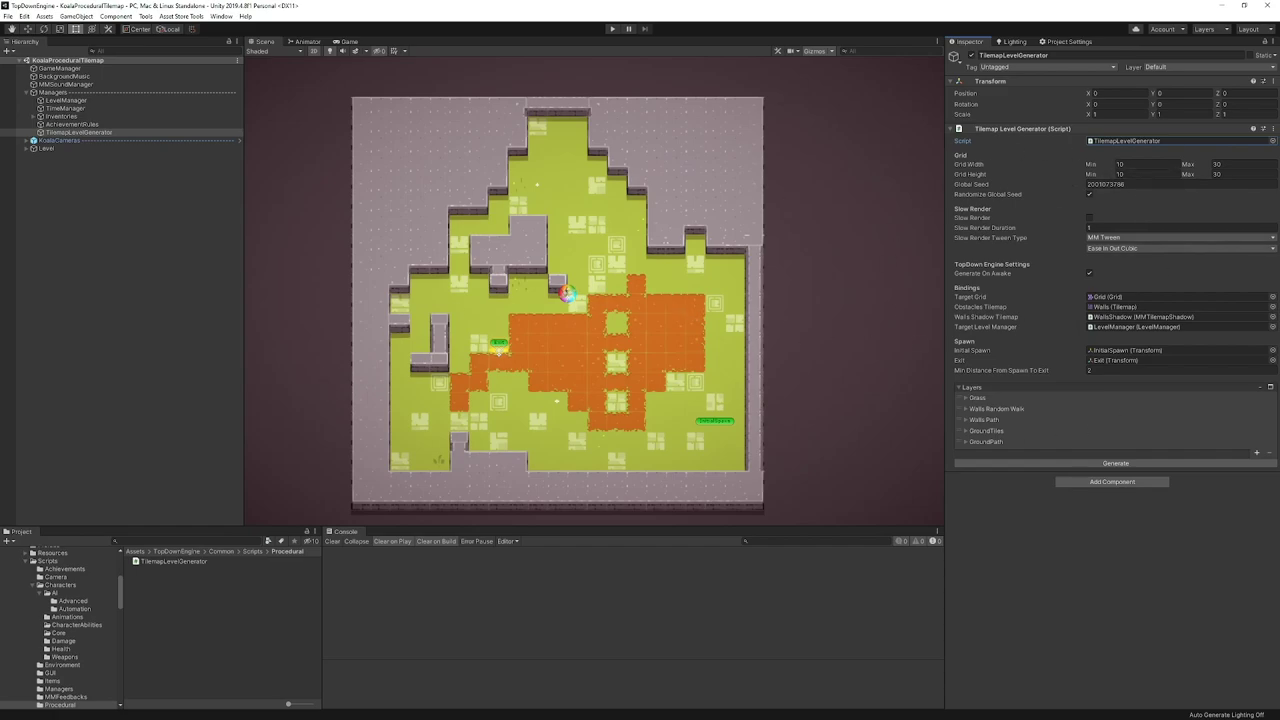
# - Switch to the browser and read the Procedural Generation of Levels section in the TopDown Engine documentation's Scenes page
pyautogui.moveTo(0, 160); pyautogui.dragTo(286, 65)
pyautogui.doubleClick(286, 65)
pyautogui.click(366, 184)
pyautogui.scroll(-2, 797, 191)
pyautogui.scroll(2, 794, 194)
pyautogui.click(551, 246)
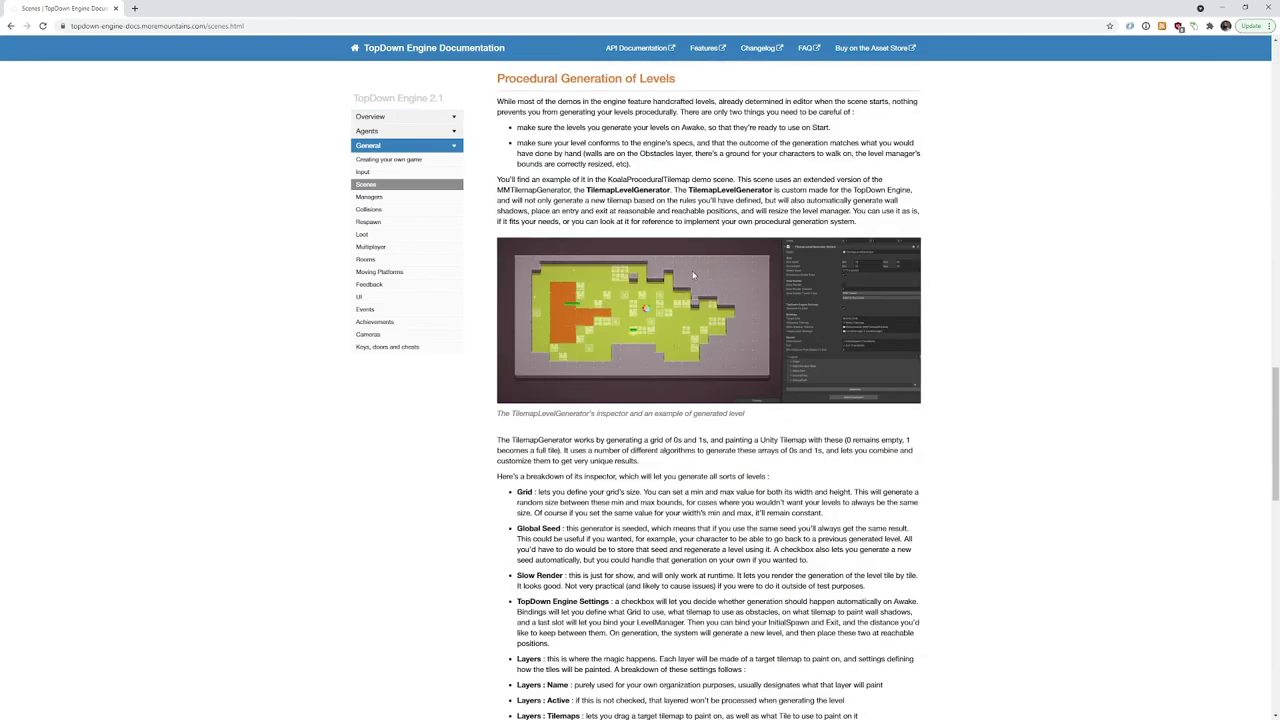
pyautogui.scroll(-5, 600, 256)
pyautogui.scroll(-5, 634, 258)
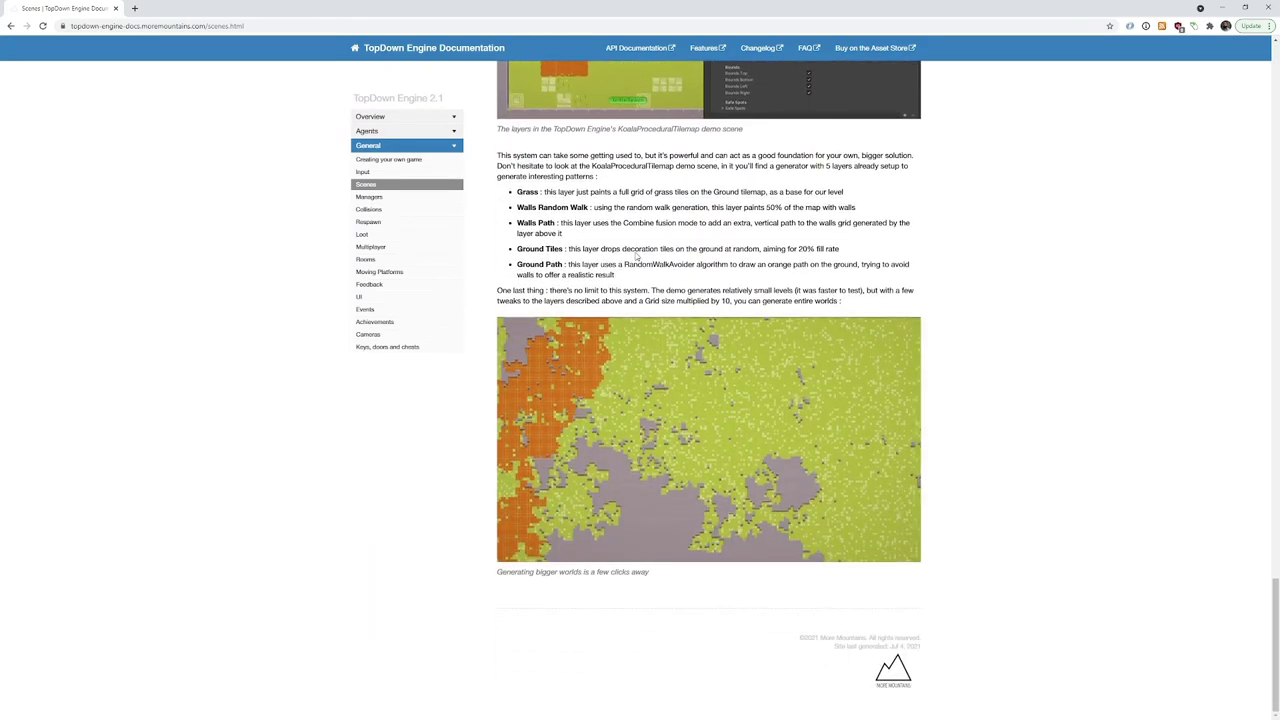
pyautogui.scroll(3, 634, 258)
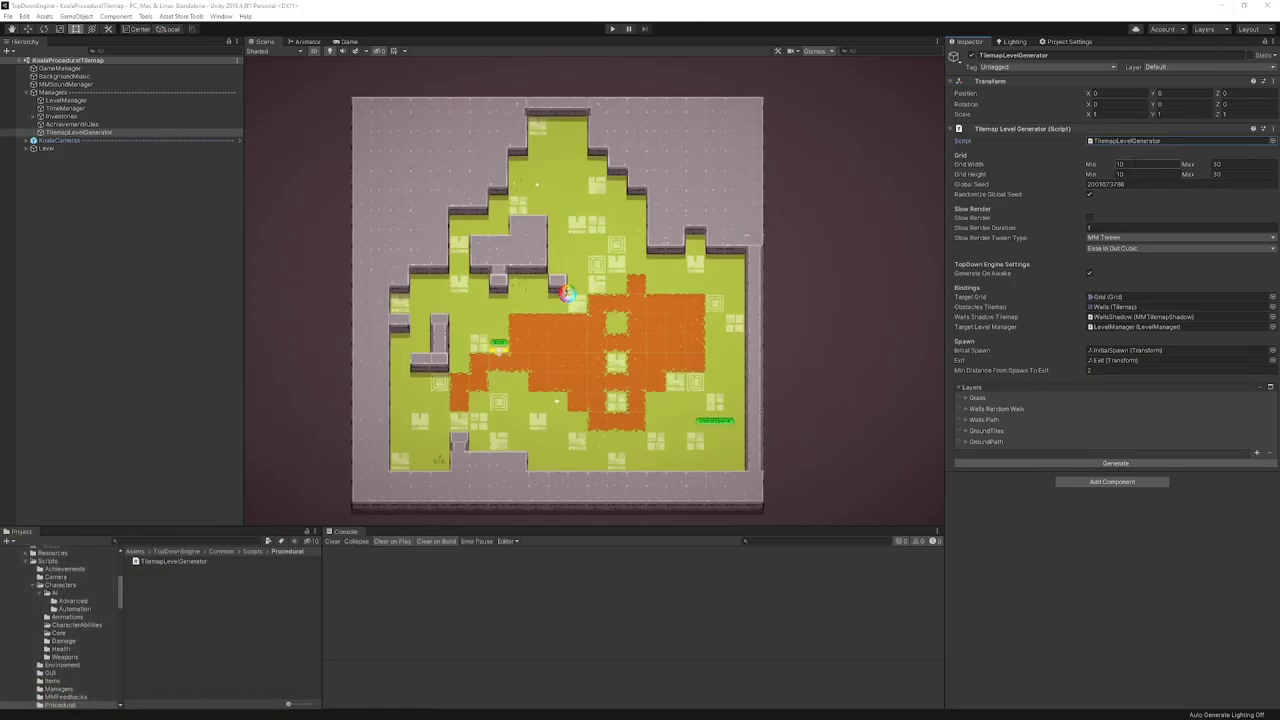
# - Return to Unity, point out the minimum grid width, and generate two new levels with the current grid settings
pyautogui.click(1138, 165)
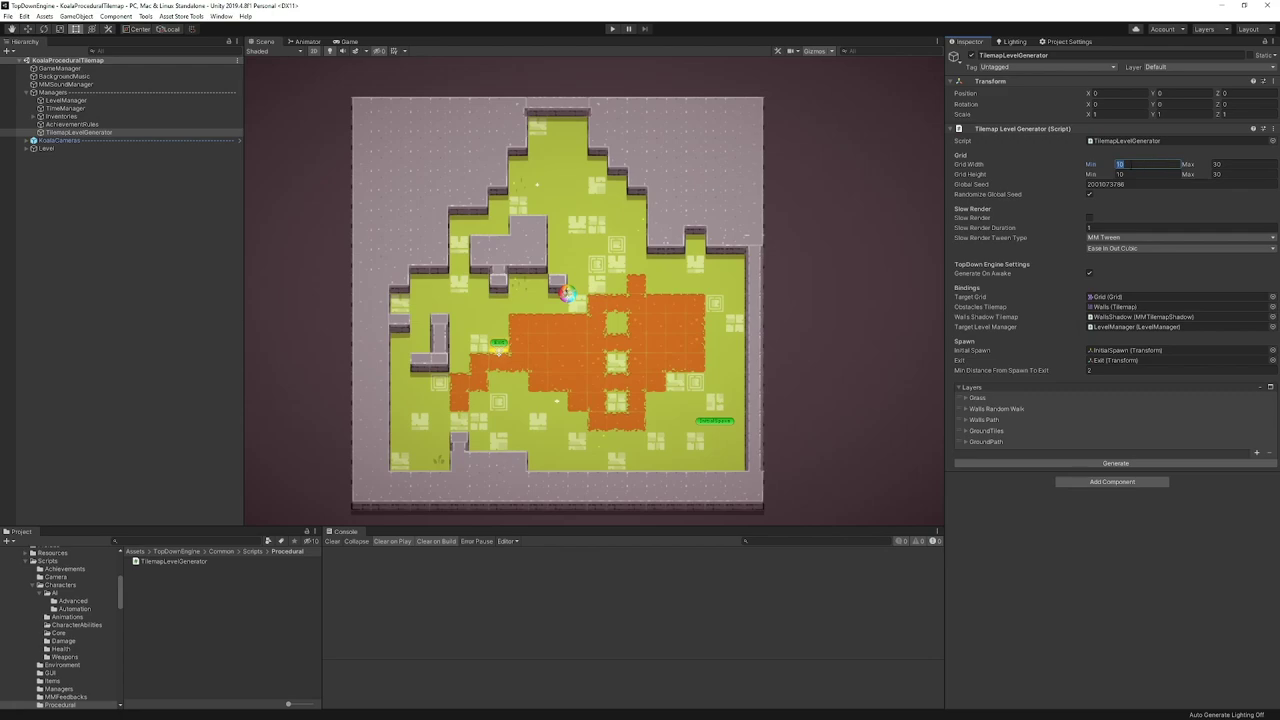
pyautogui.click(1120, 466)
pyautogui.click(1120, 466)
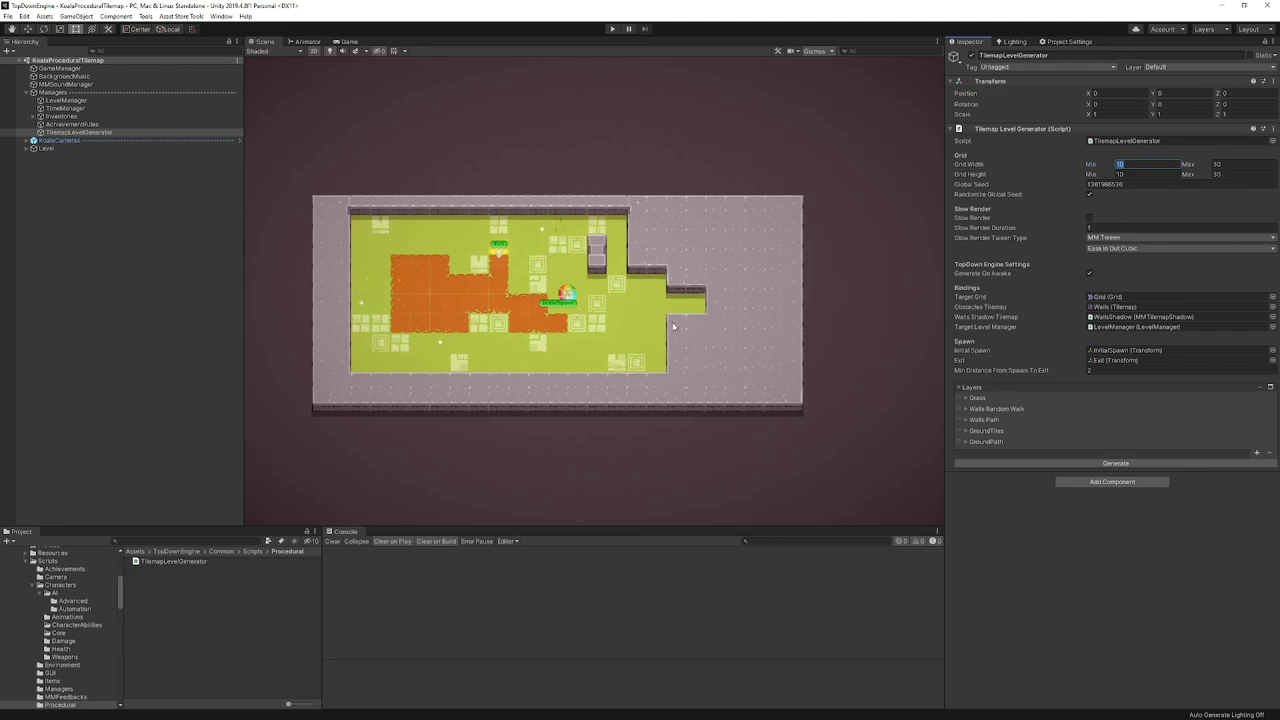
# - Inspect the generator's global seed and the Grass layer's settings, and collapse the layer again
pyautogui.click(1130, 182)
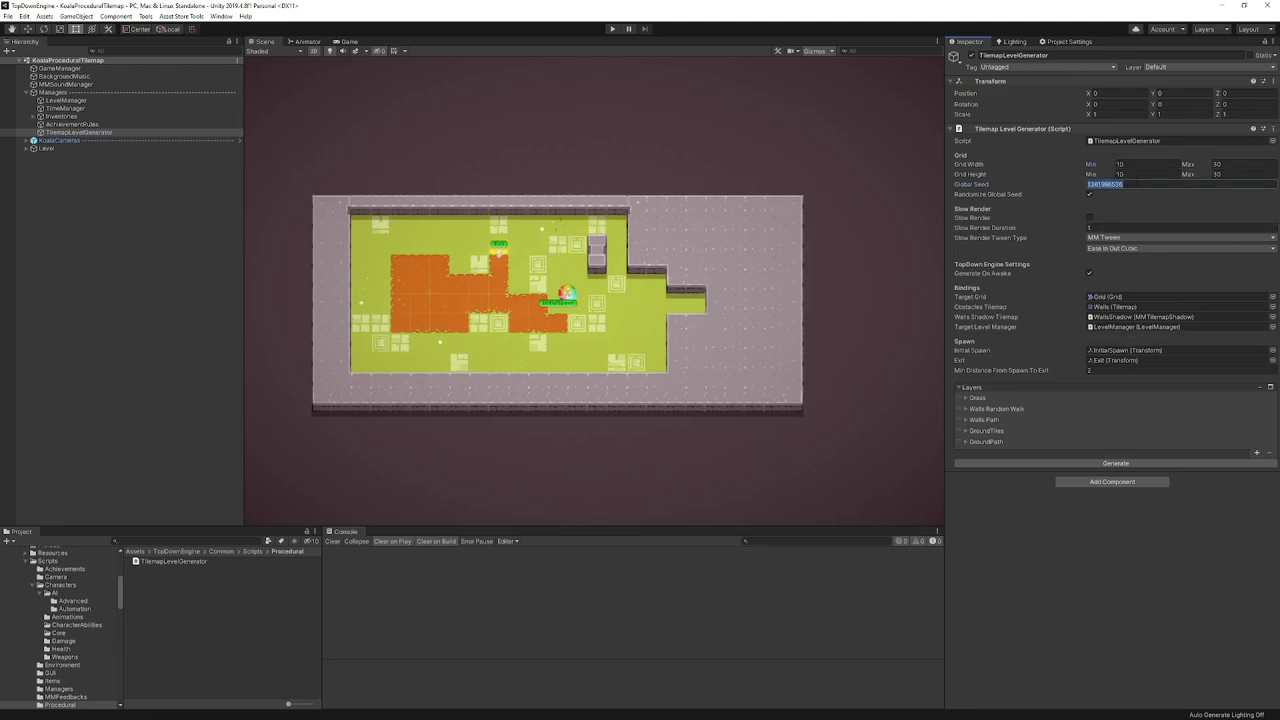
pyautogui.click(973, 399)
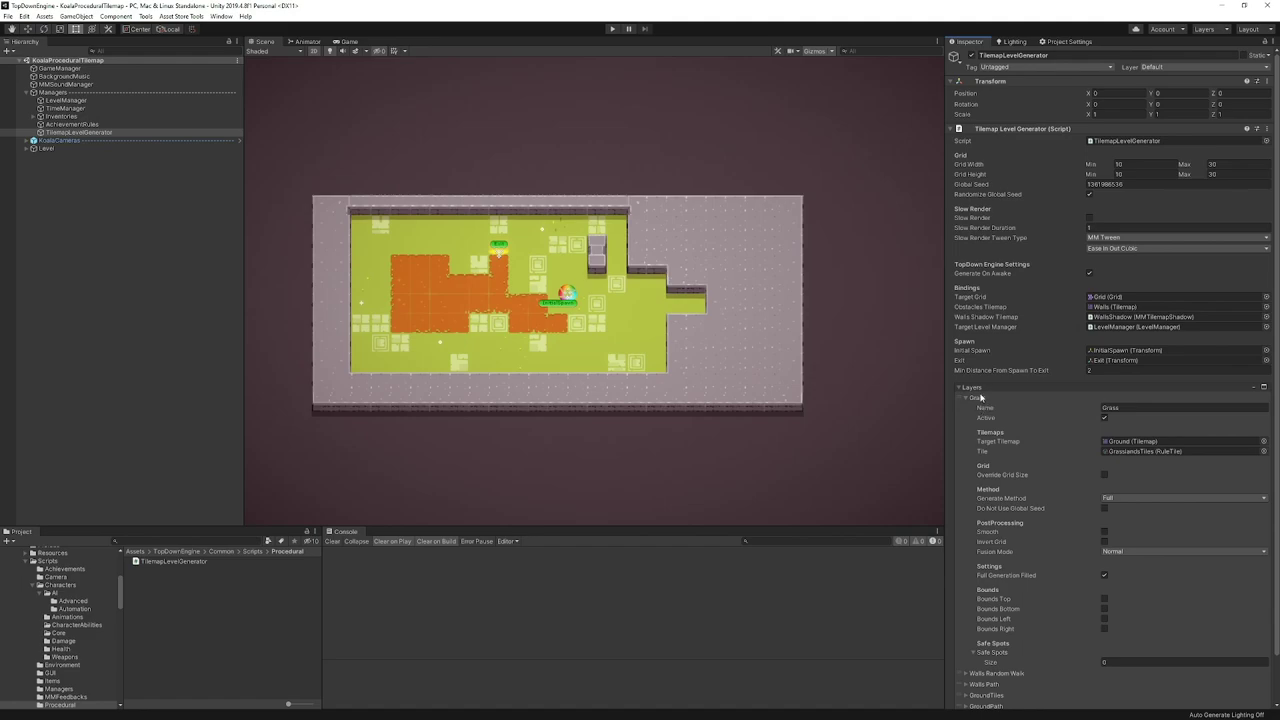
pyautogui.click(1127, 183)
pyautogui.click(1010, 400)
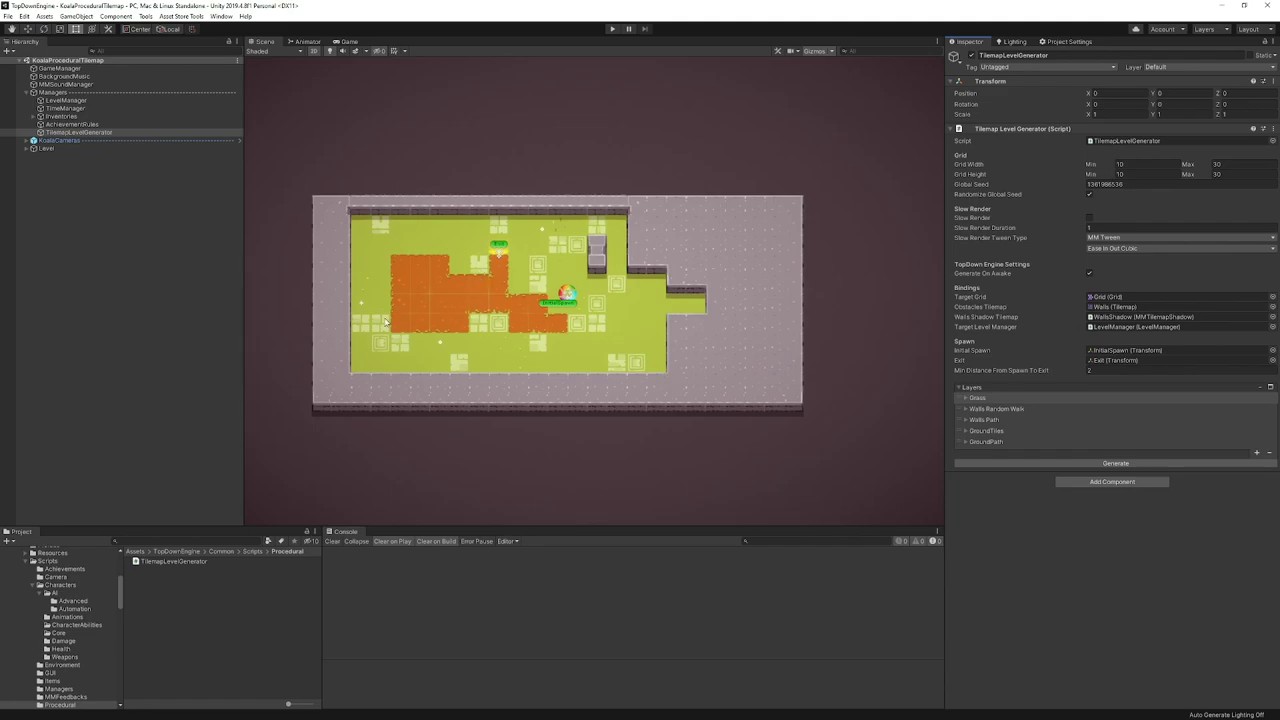
# - Select the global seed, generate another random level, and look over its layout in the Scene view
pyautogui.click(1090, 186)
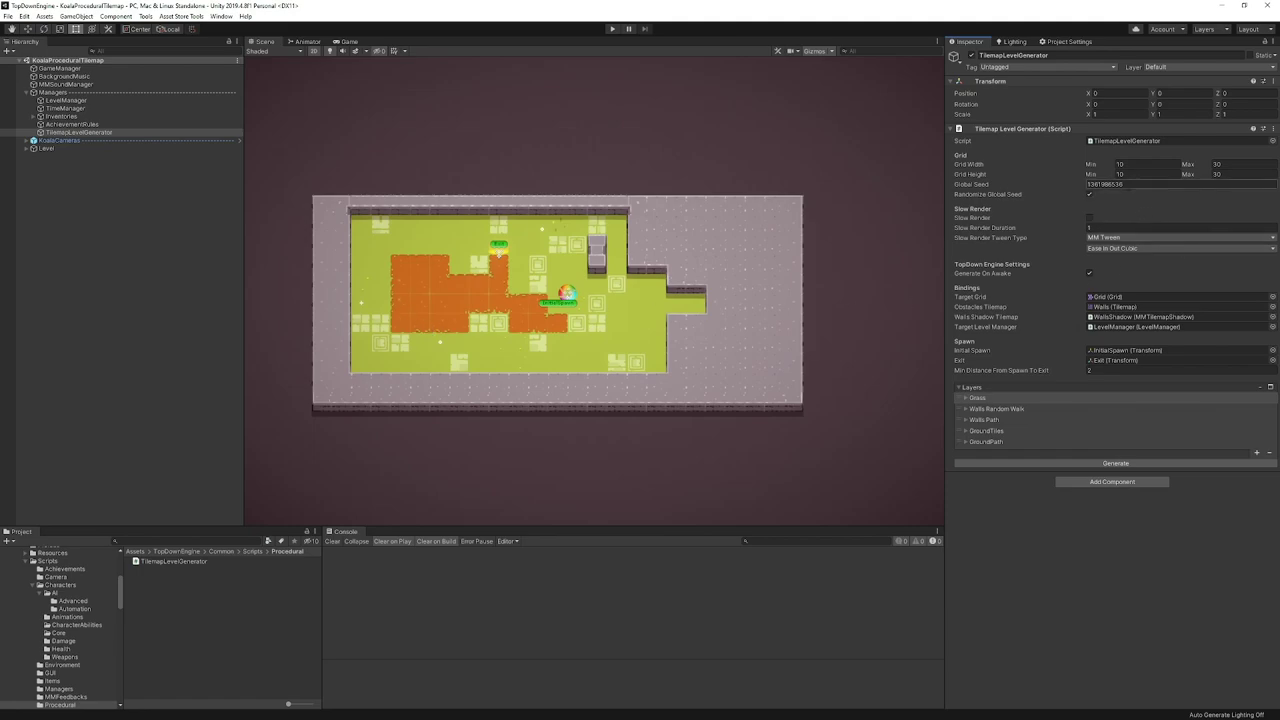
pyautogui.click(1041, 463)
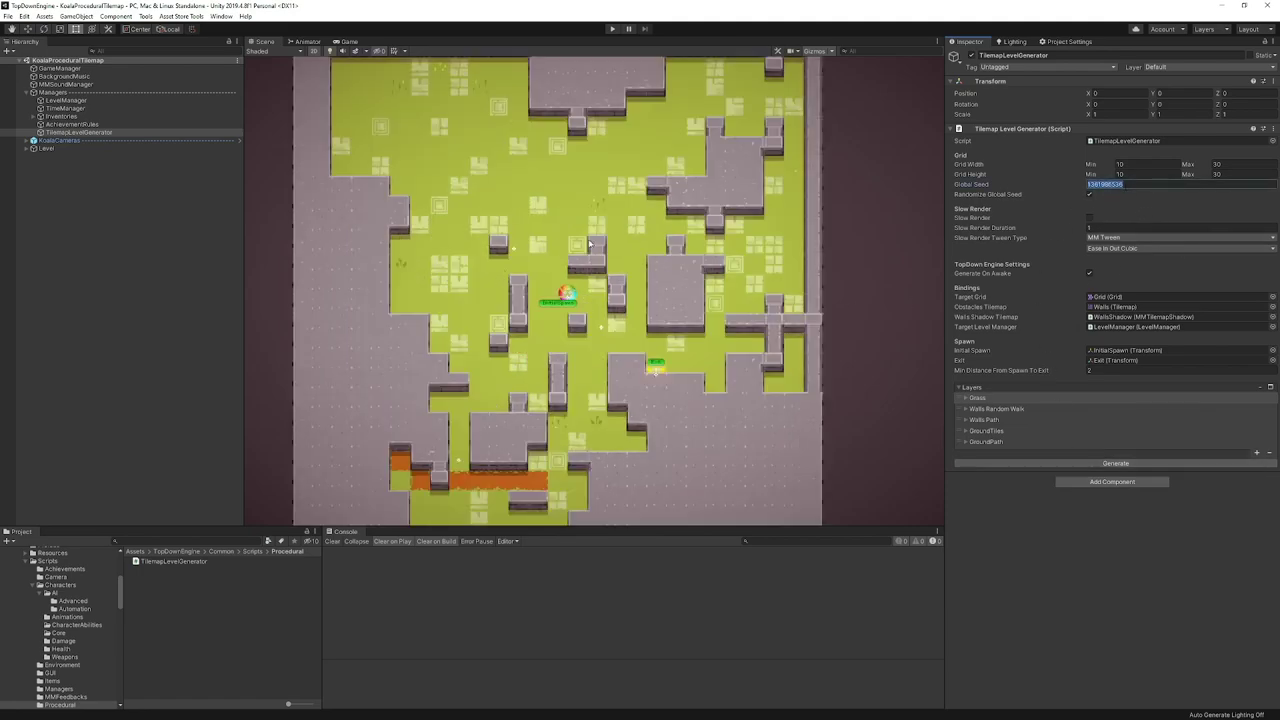
pyautogui.scroll(2, 617, 243)
pyautogui.scroll(-2, 617, 243)
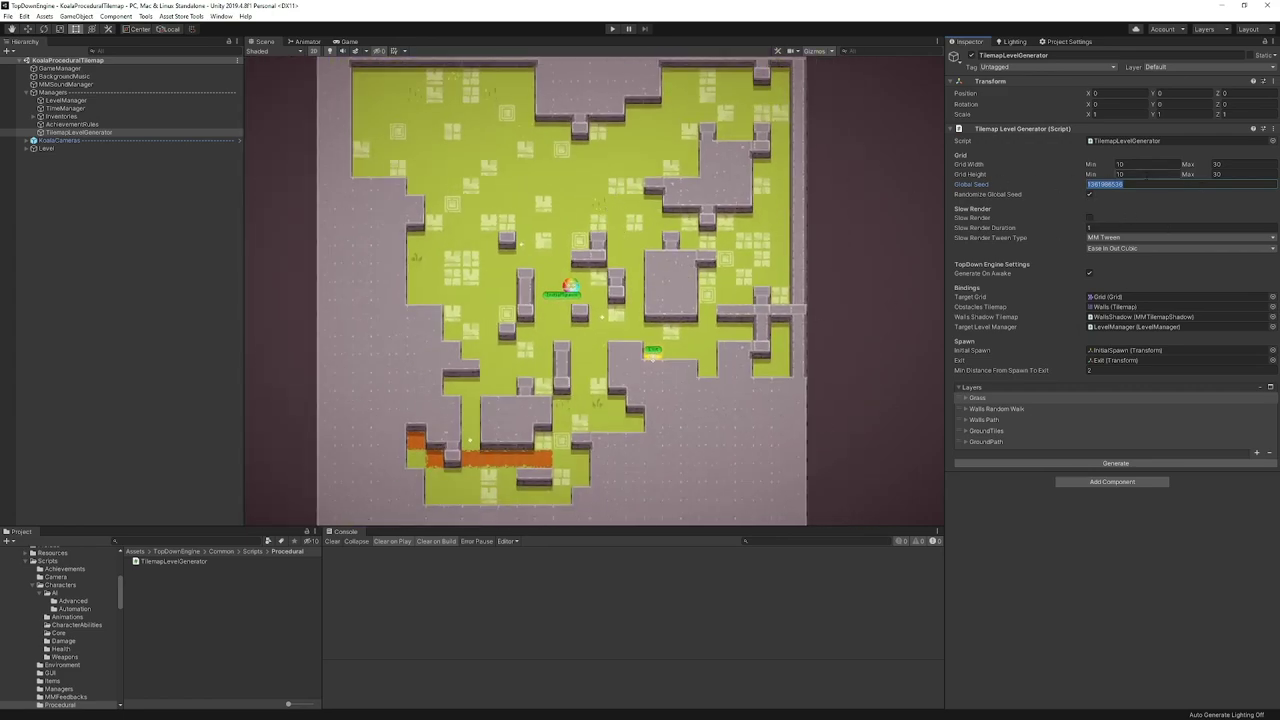
# - Copy the current global seed value and generate two further random levels
pyautogui.doubleClick(1129, 186)
pyautogui.hotkey('ctrl', 'c')
pyautogui.click(1129, 186)
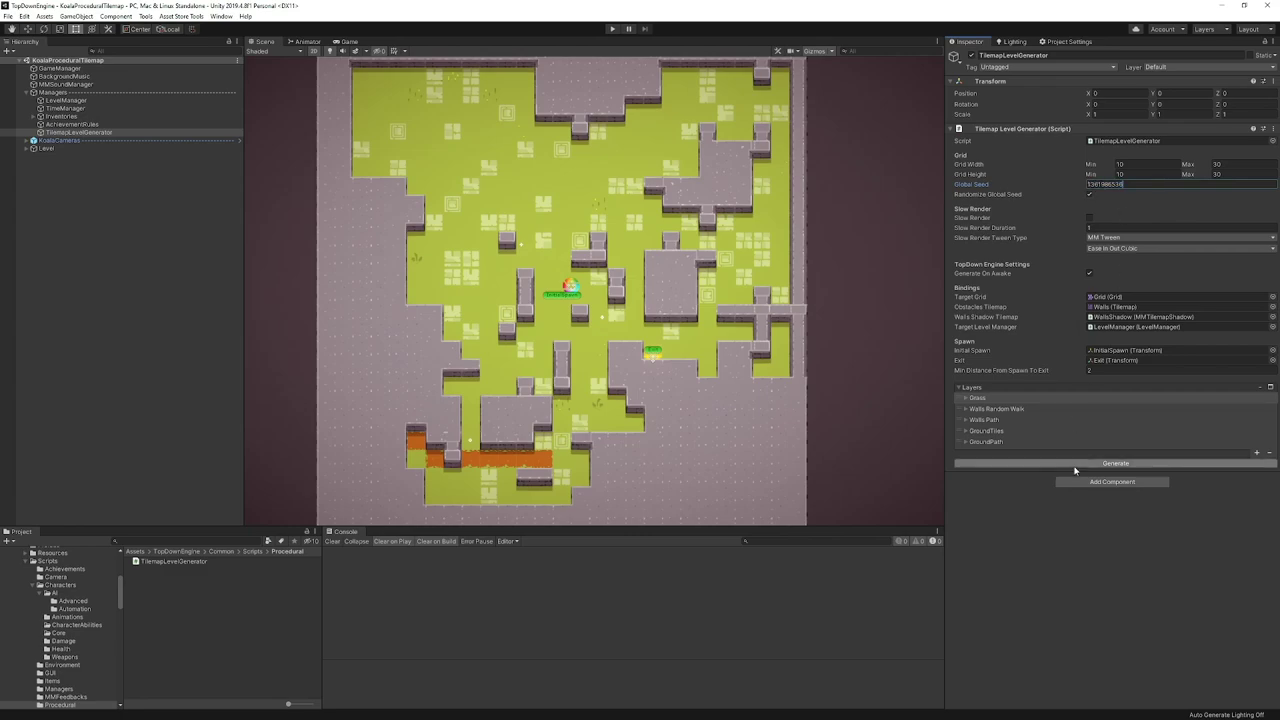
pyautogui.click(1072, 464)
pyautogui.click(1075, 464)
# - Turn off Randomize Global Seed, paste the copied seed into Global Seed, and generate the level repeatedly from that fixed seed
pyautogui.click(1089, 194)
pyautogui.click(1142, 187)
pyautogui.hotkey('ctrl', 'v')
pyautogui.click(1103, 464)
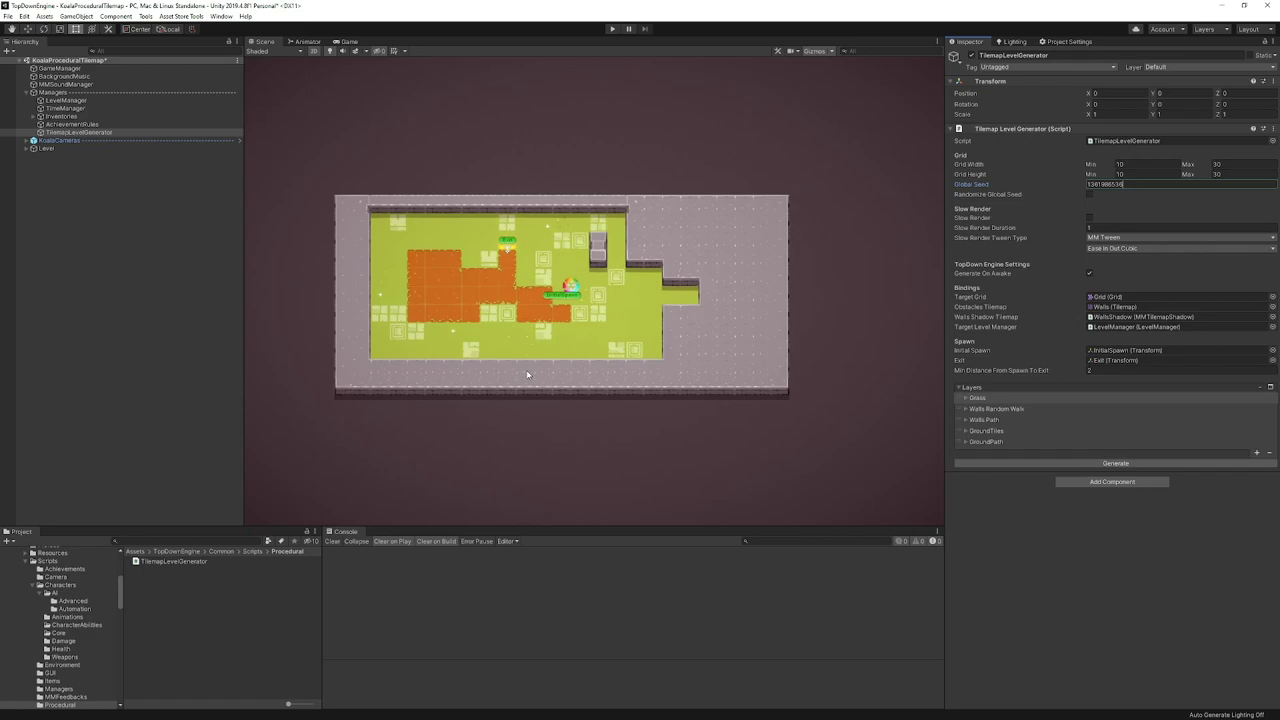
pyautogui.click(1096, 465)
# - Turn Randomize Global Seed back on and generate a new random level
pyautogui.doubleClick(1118, 186)
pyautogui.click(1088, 195)
pyautogui.click(1093, 463)
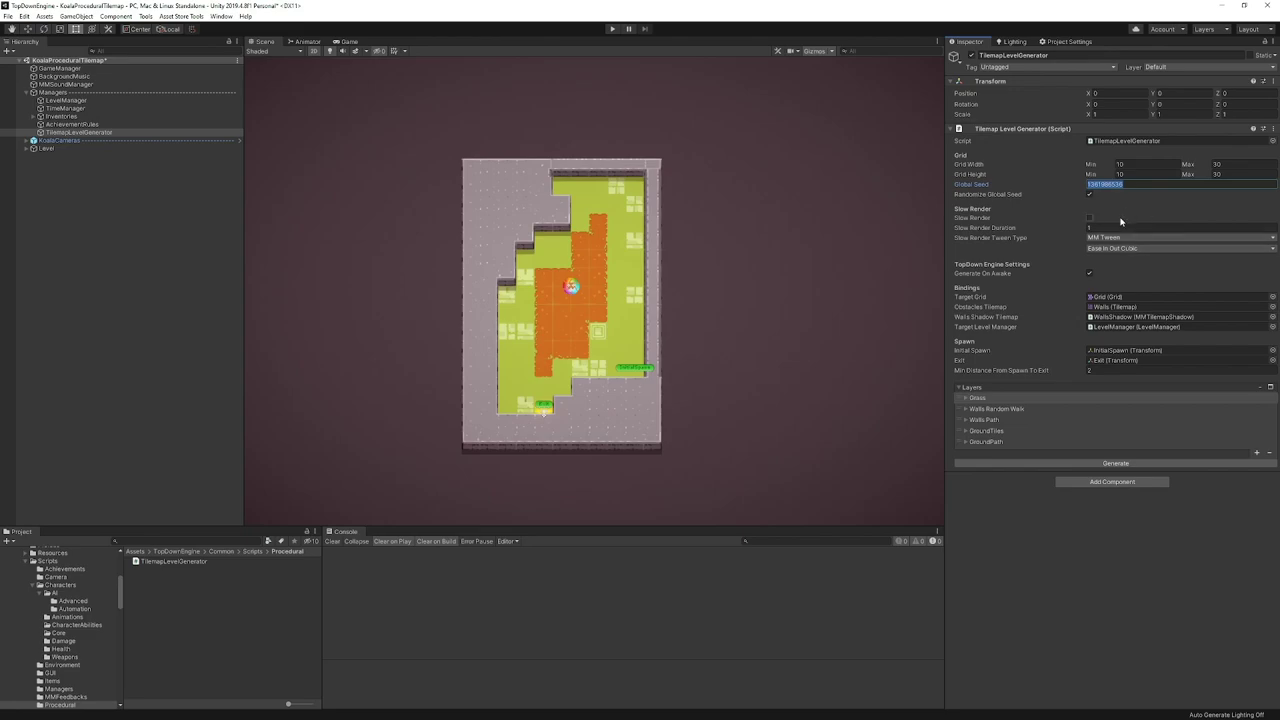
# - Enable Slow Render on the level generator, run the scene, and generate several levels while watching the Game view
pyautogui.click(1091, 218)
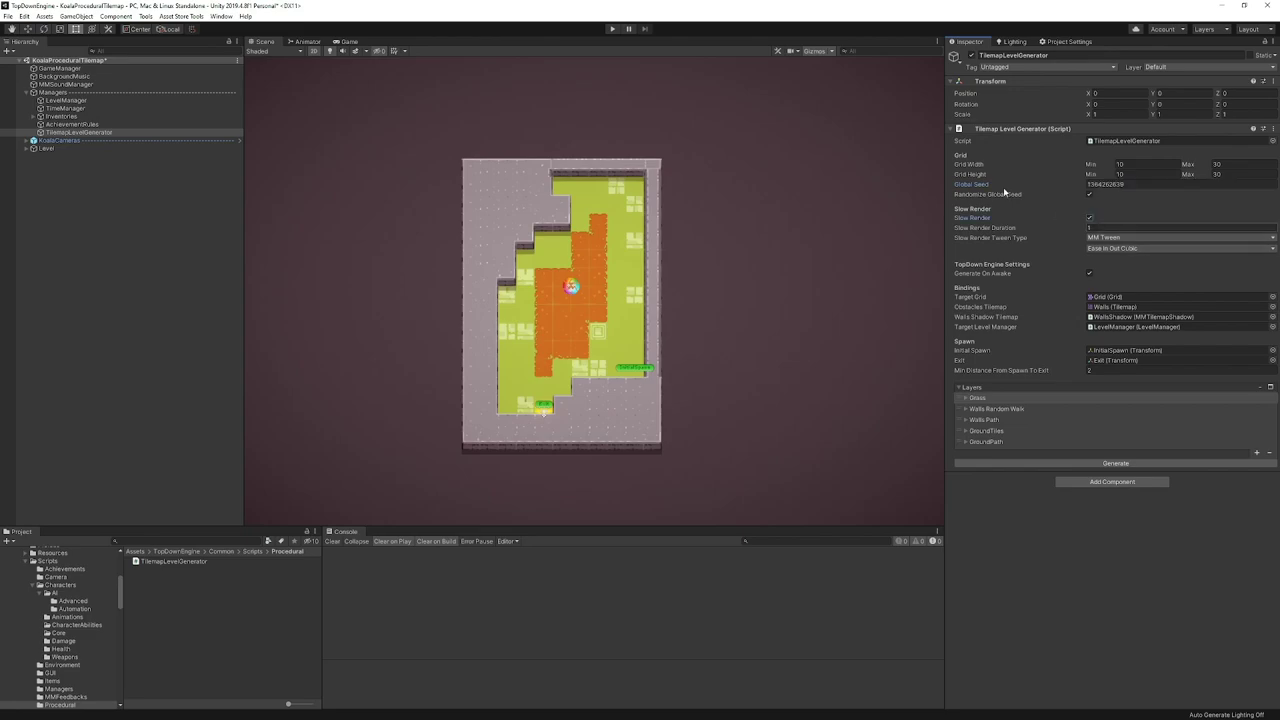
pyautogui.click(612, 28)
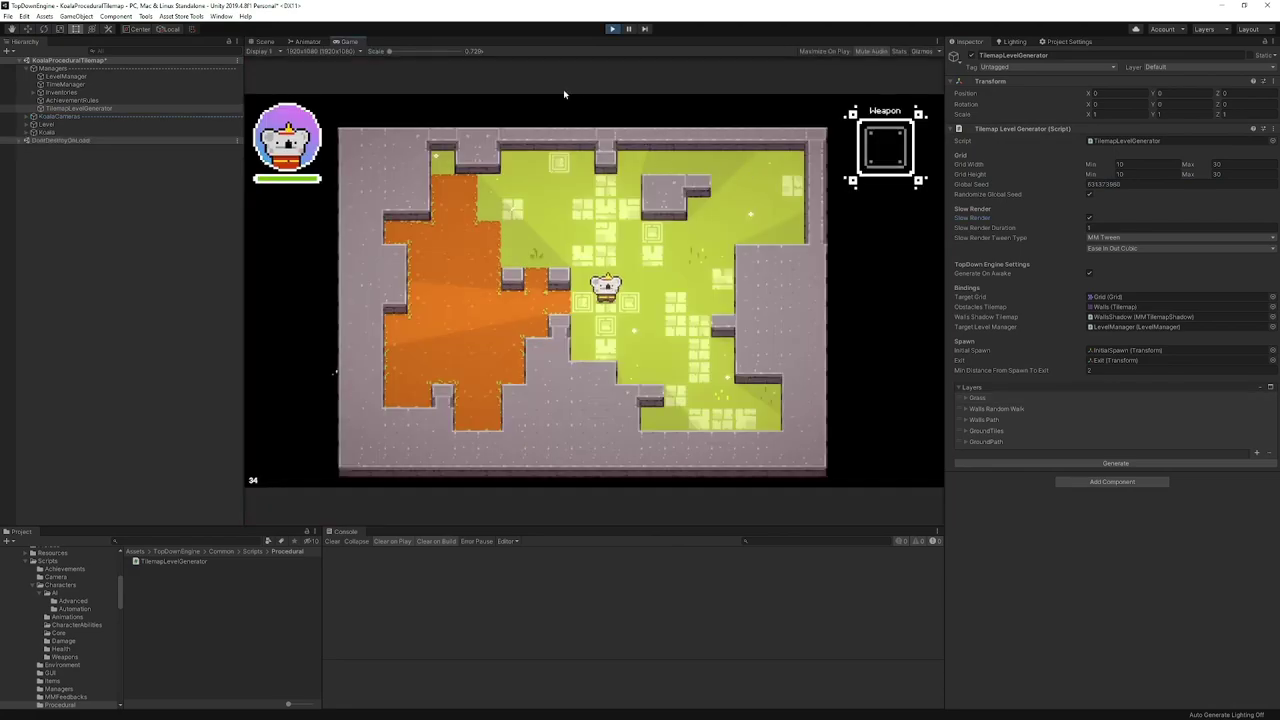
pyautogui.click(1116, 464)
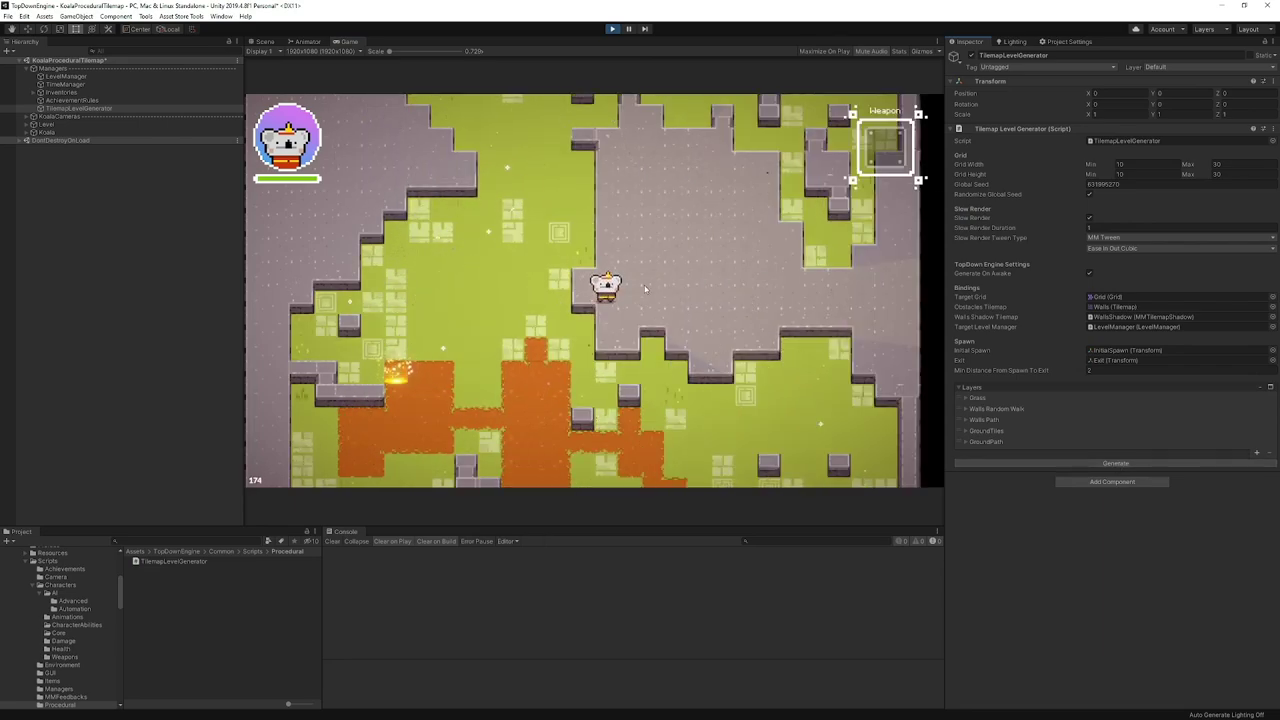
pyautogui.click(1148, 465)
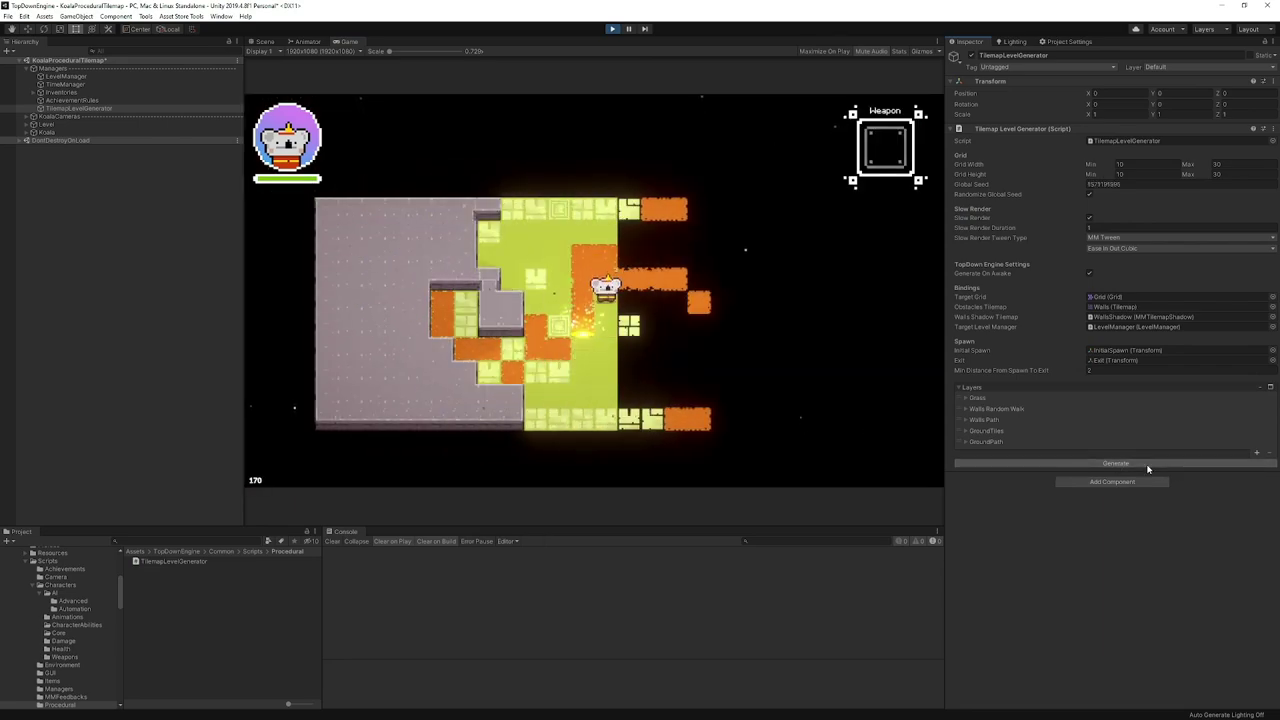
pyautogui.click(1148, 465)
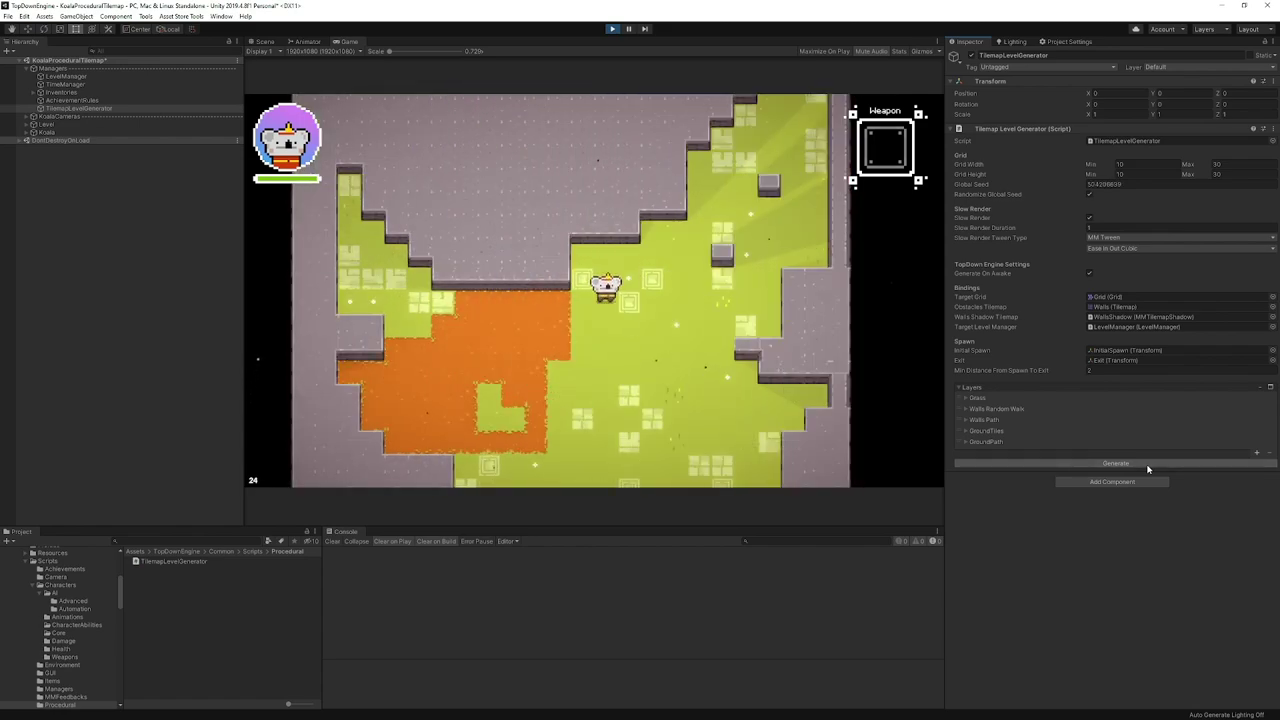
pyautogui.click(1148, 465)
# - Show the running scene in the Scene view and generate several more levels to watch the tiles render progressively
pyautogui.click(268, 42)
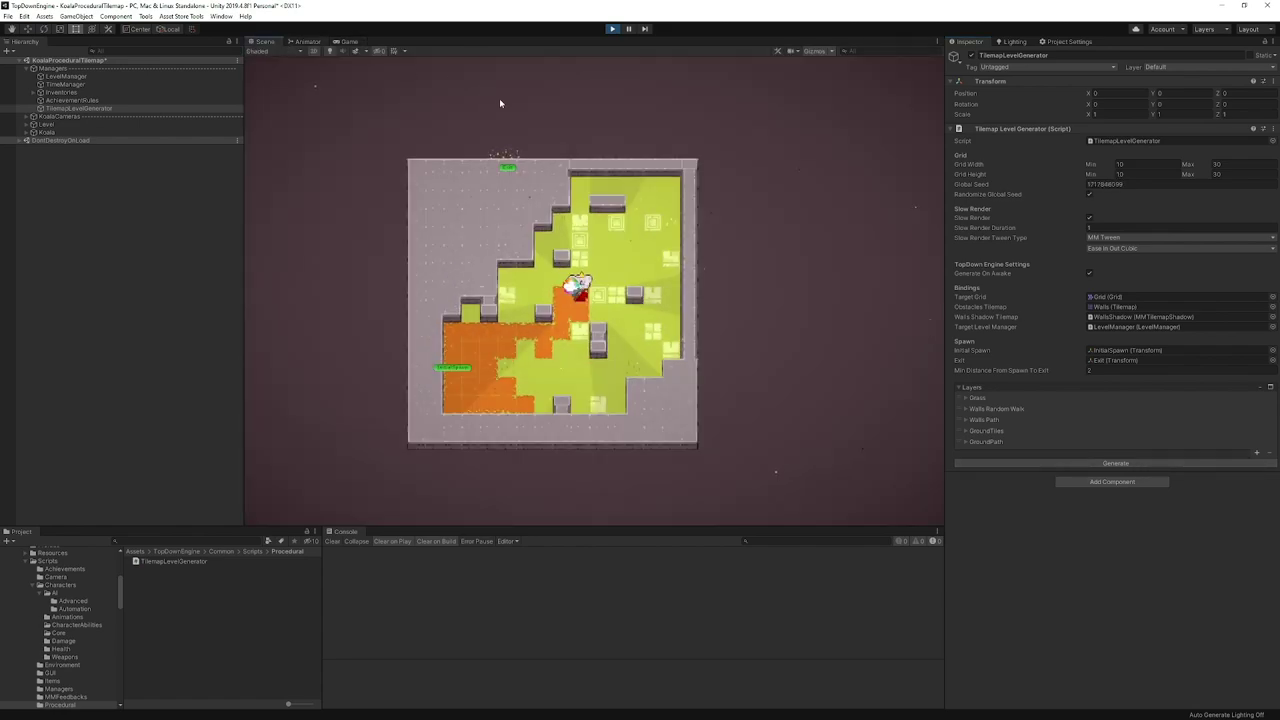
pyautogui.click(1107, 464)
pyautogui.click(1110, 464)
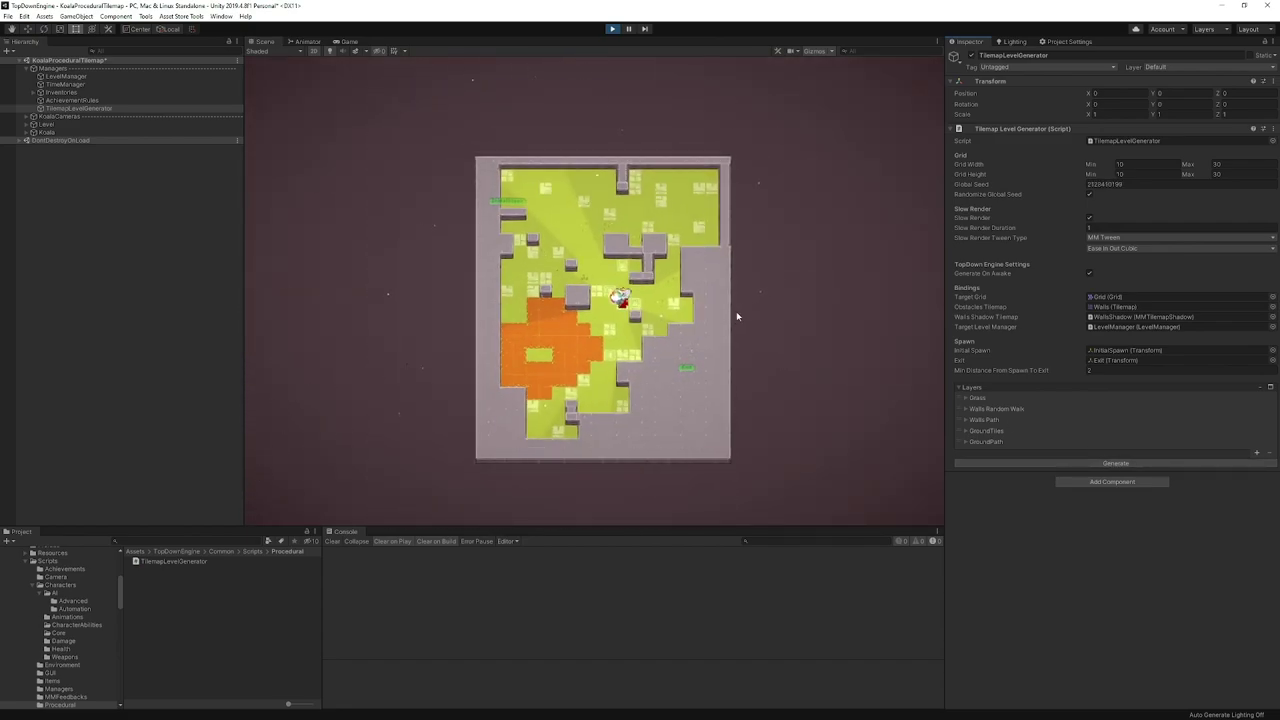
pyautogui.click(1075, 464)
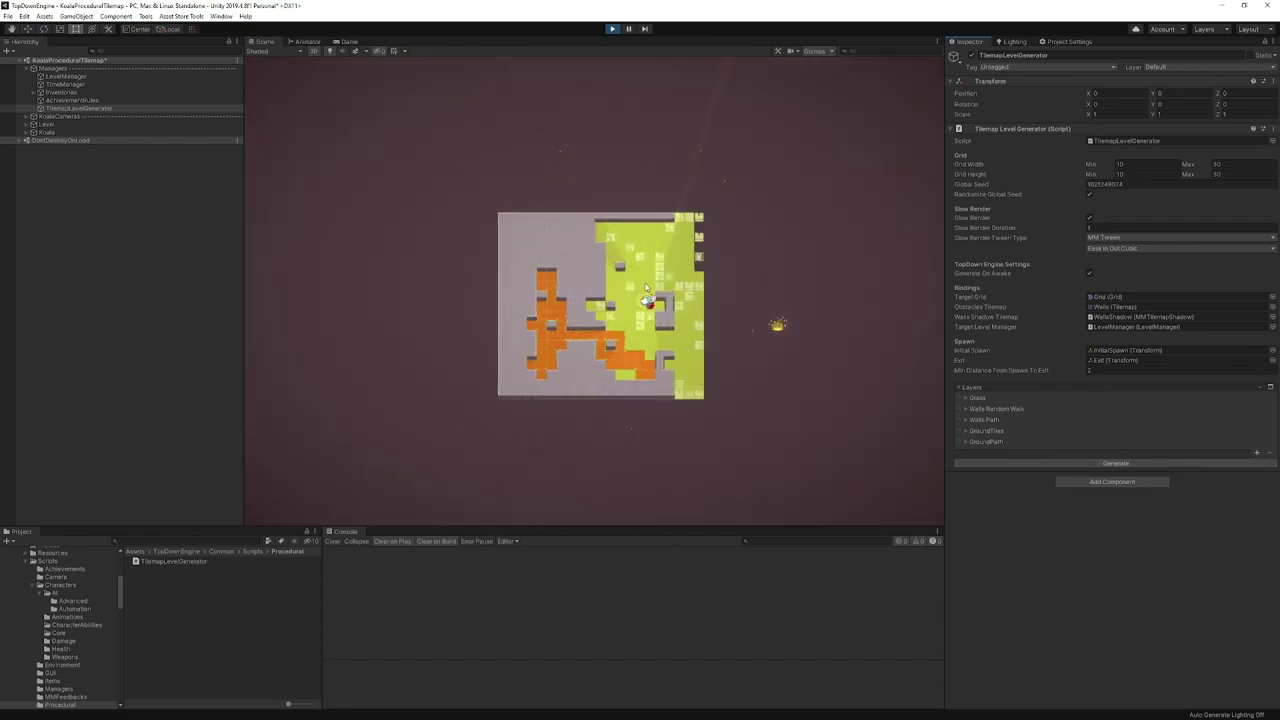
pyautogui.click(1102, 464)
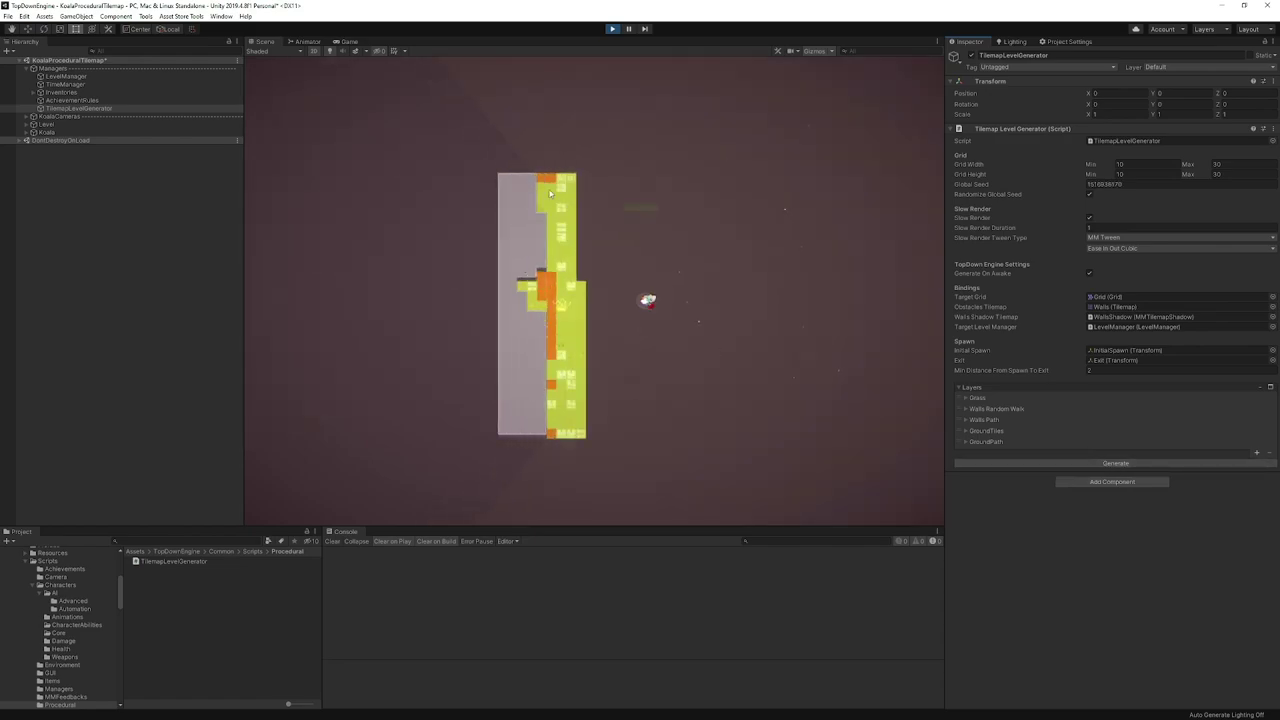
pyautogui.click(1110, 463)
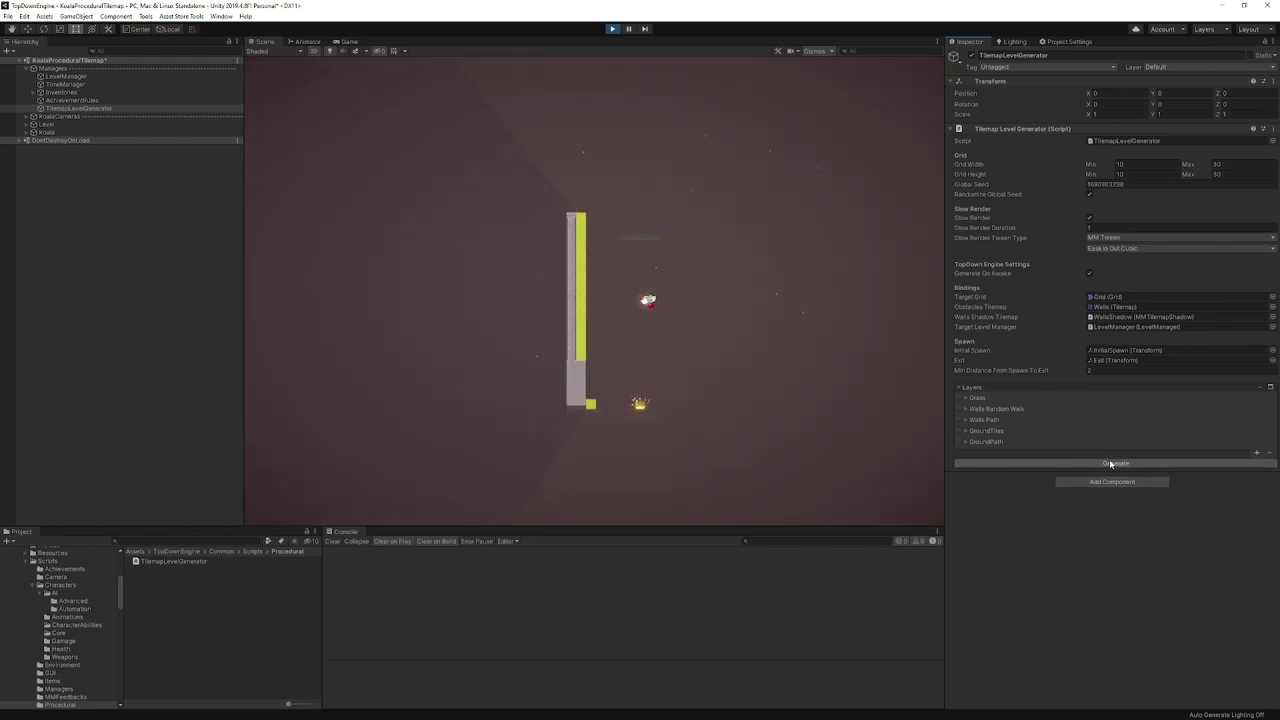
pyautogui.click(1118, 464)
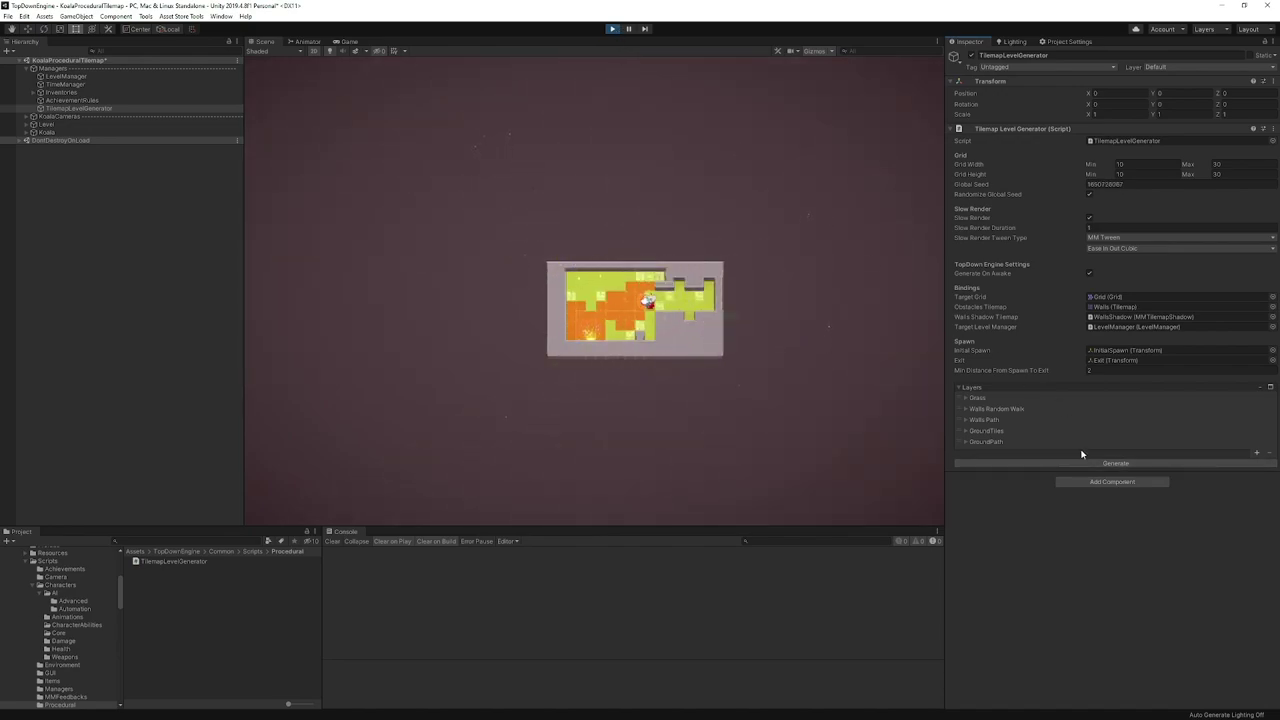
pyautogui.click(1106, 463)
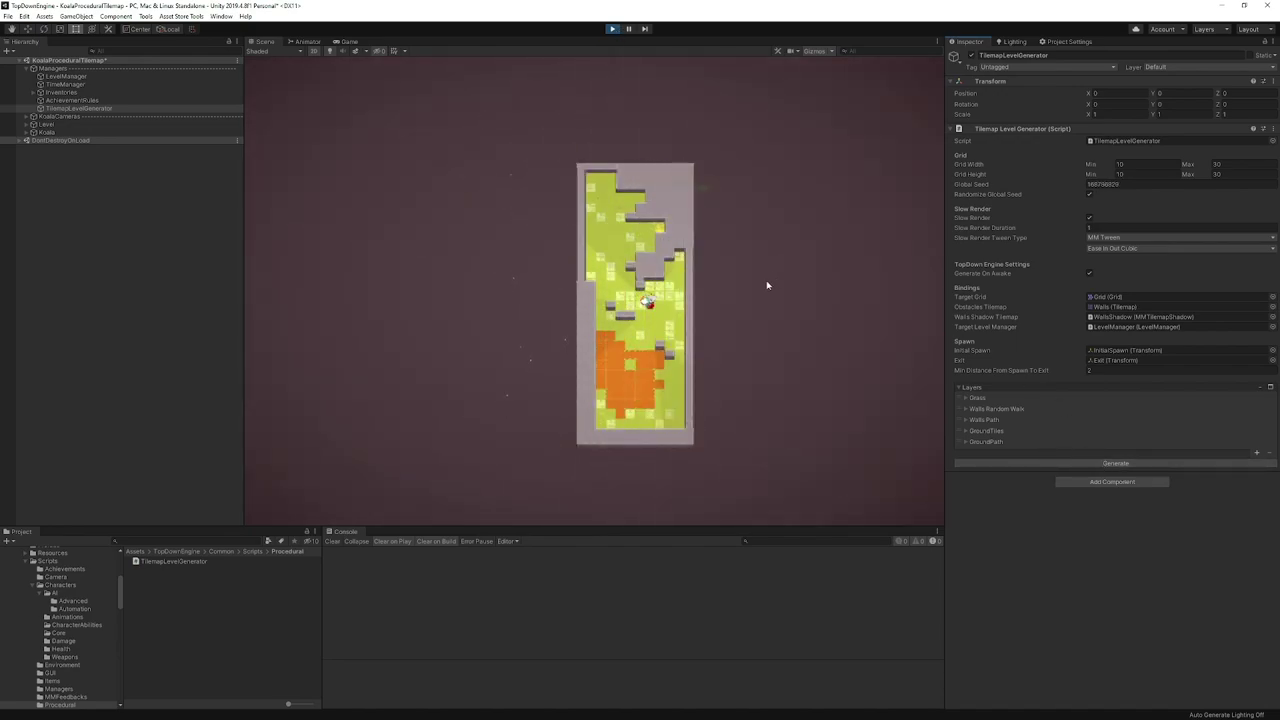
# - Return to the Game view and walk the koala around the generated level, stopping play mode and clearing the console at the end
pyautogui.click(349, 41)
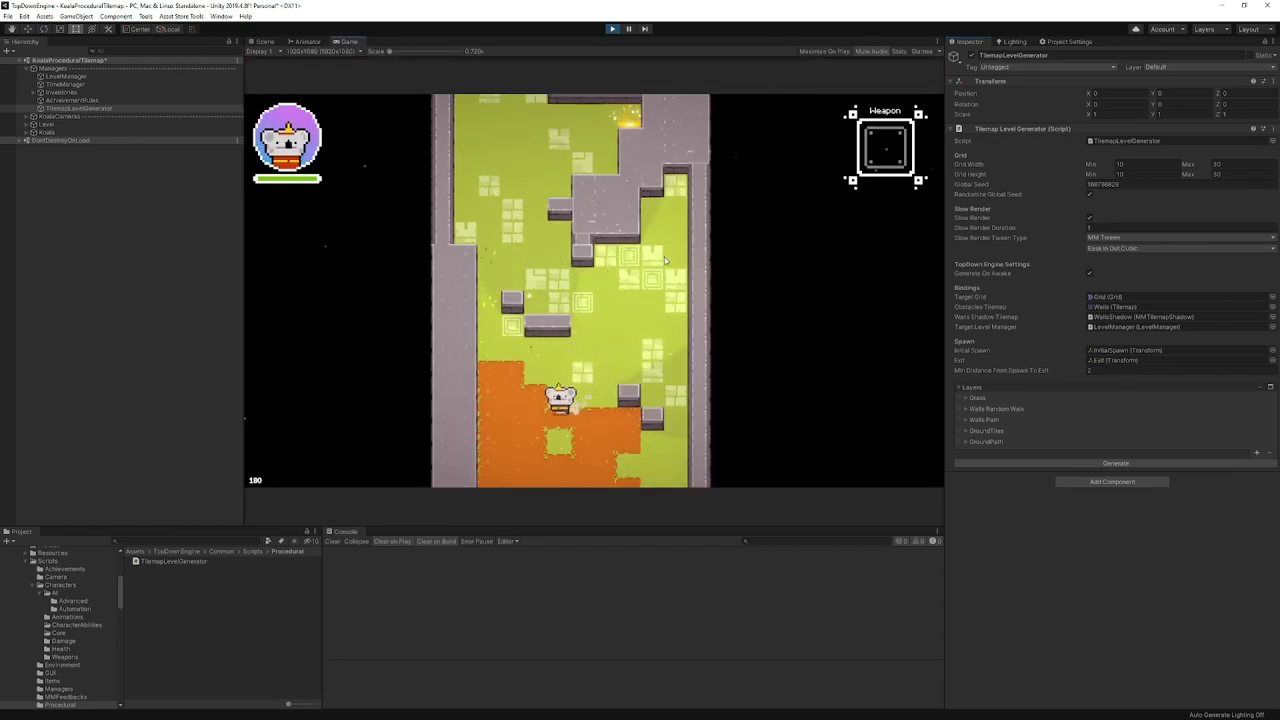
pyautogui.press('Left')
pyautogui.press('Up')
pyautogui.press('Right')
pyautogui.press('Down')
pyautogui.press('Right')
pyautogui.press('Left')
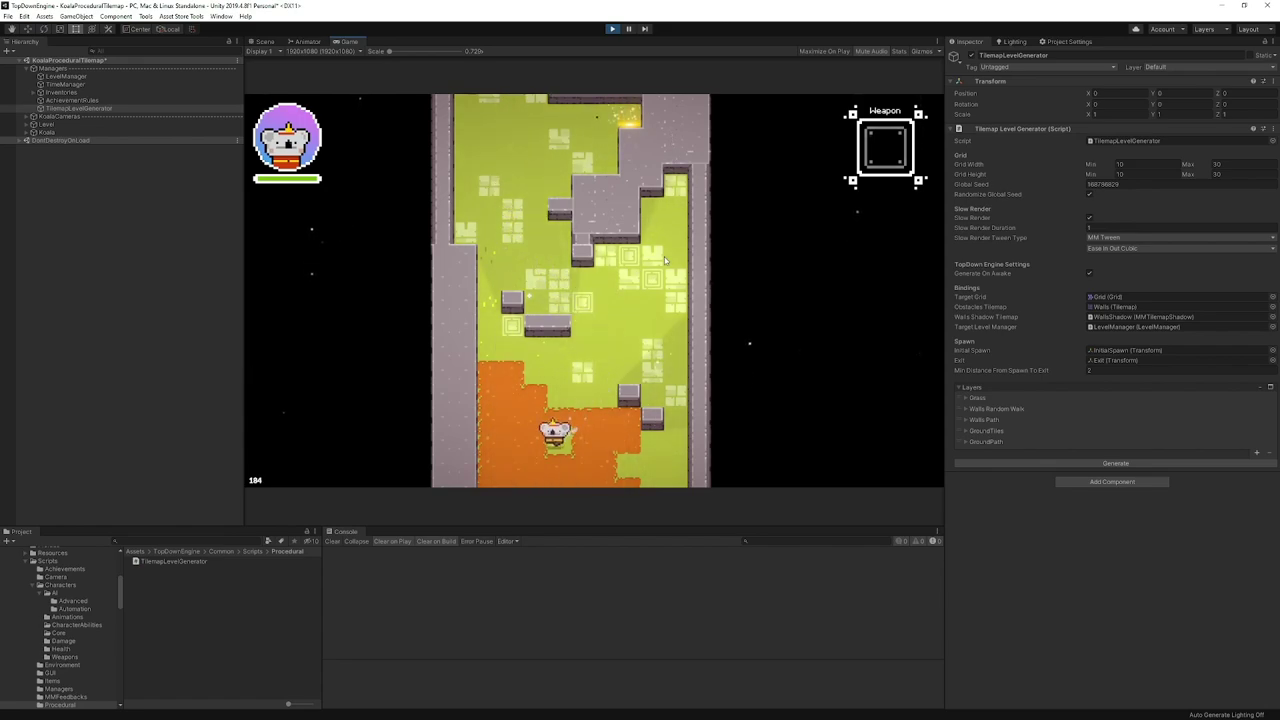
pyautogui.hotkey('ctrl', 'p')
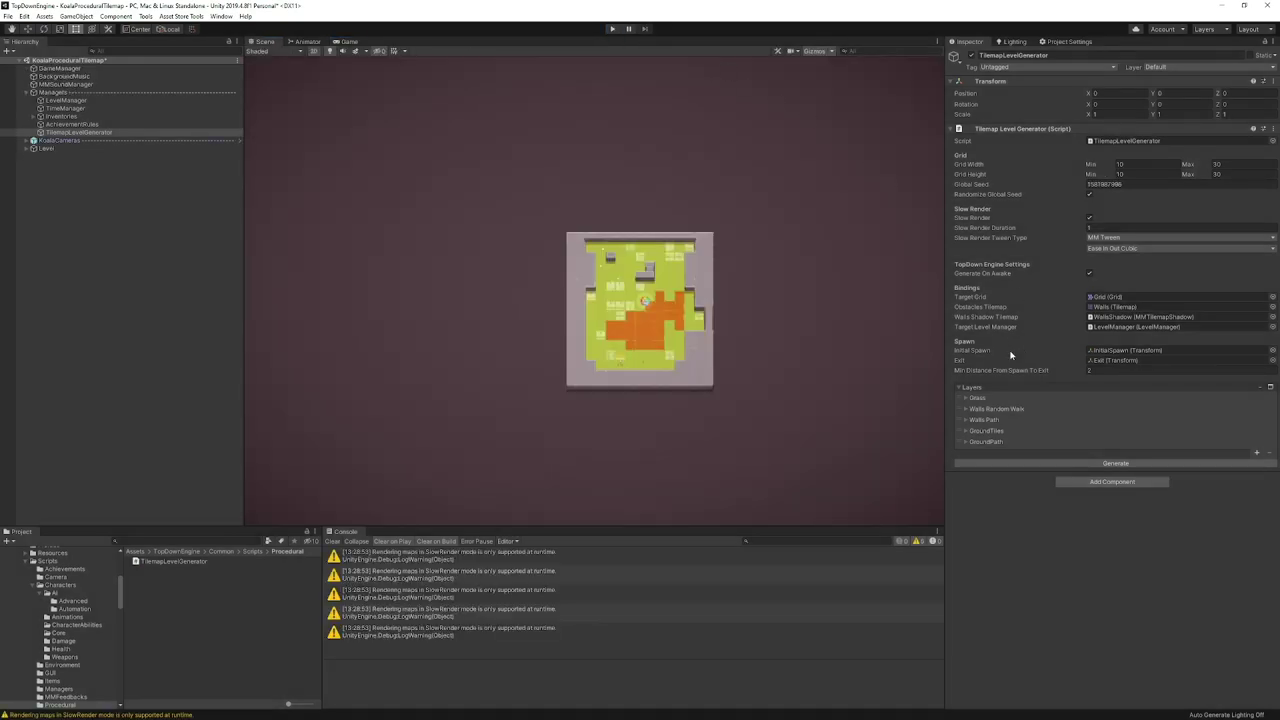
pyautogui.click(332, 541)
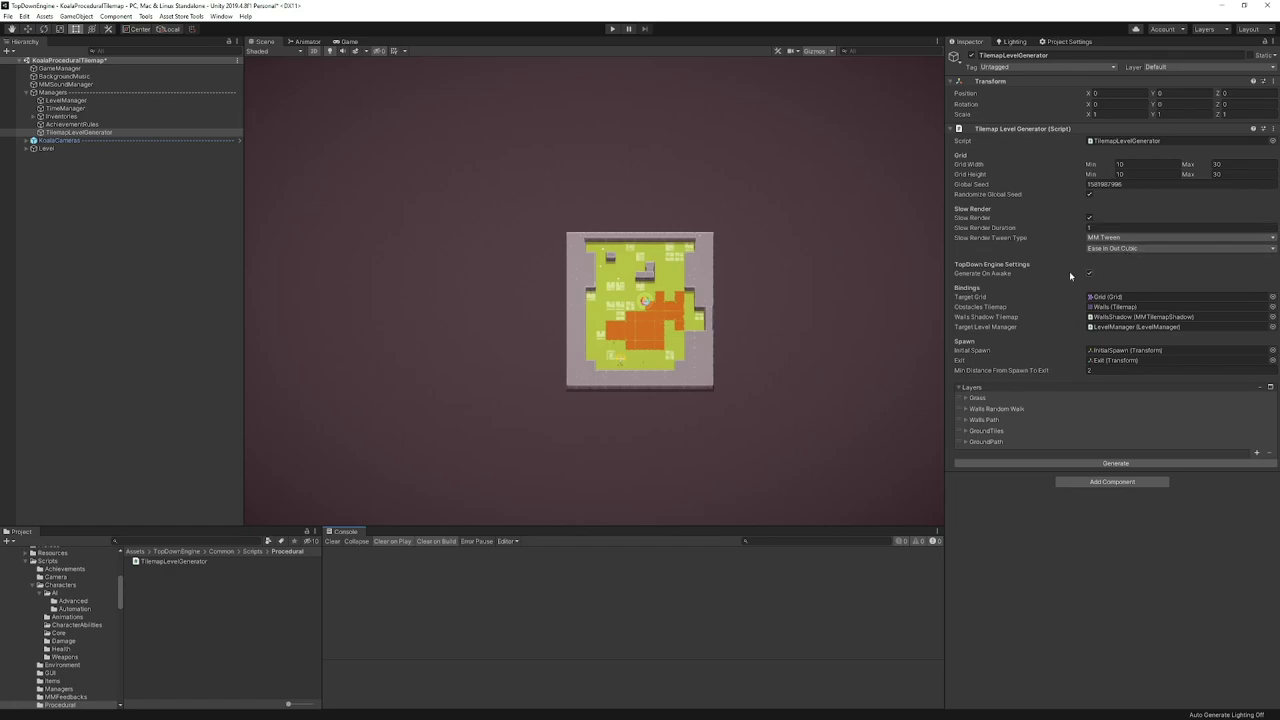
# - Run the scene again with Slow Render on, walk the koala through the level, and stop play mode and clear the console
pyautogui.click(612, 28)
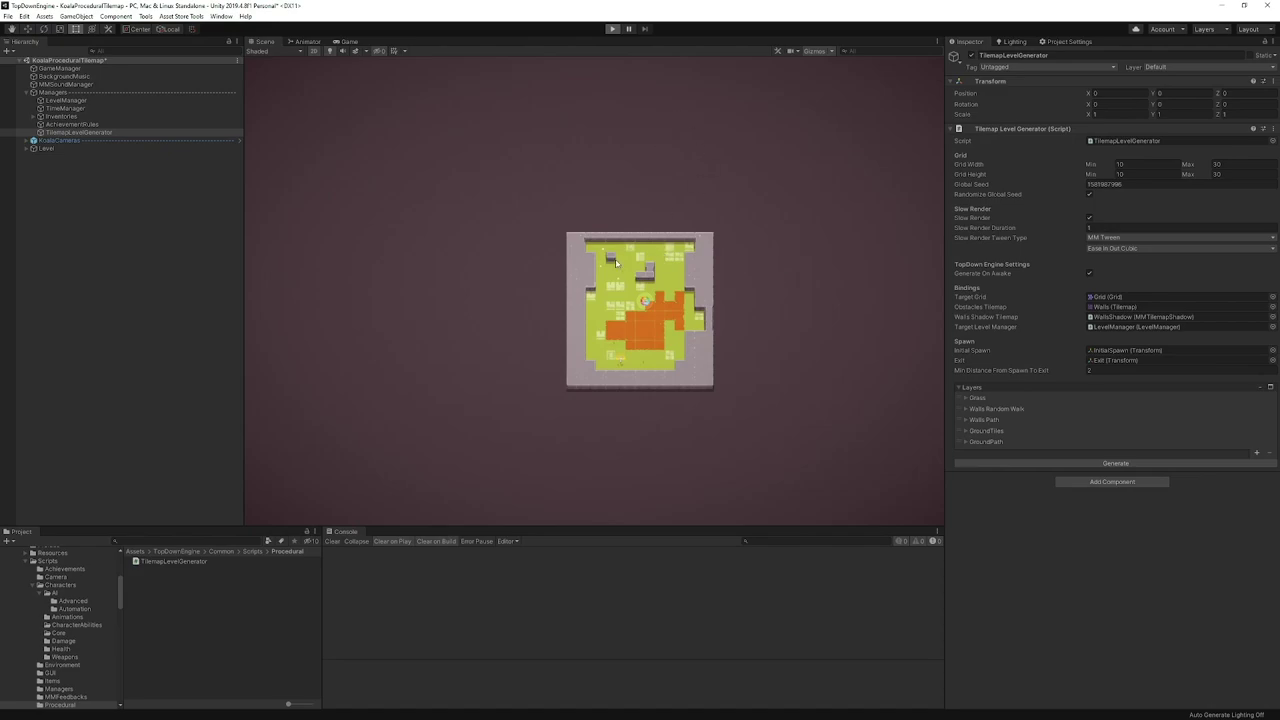
pyautogui.press('Down')
pyautogui.press('Right')
pyautogui.press('Down')
pyautogui.press('Left')
pyautogui.press('Up')
pyautogui.press('Right')
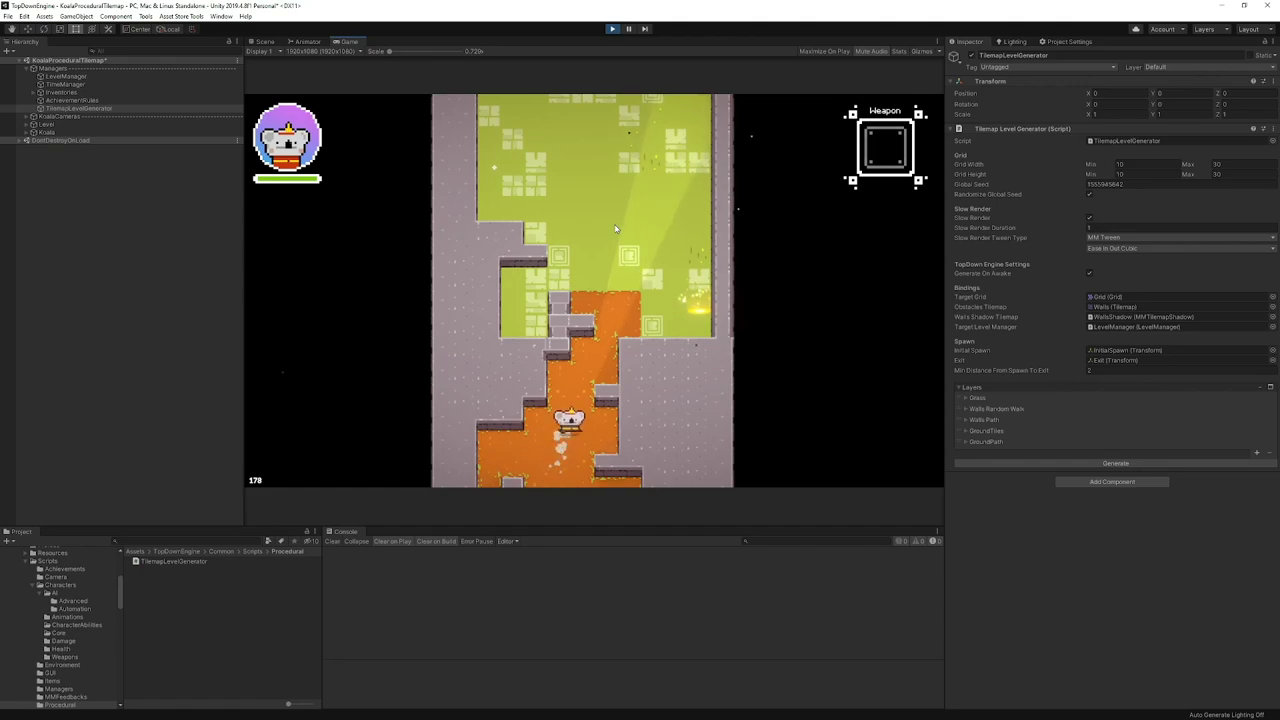
pyautogui.press('Up')
pyautogui.press('Down')
pyautogui.click(611, 28)
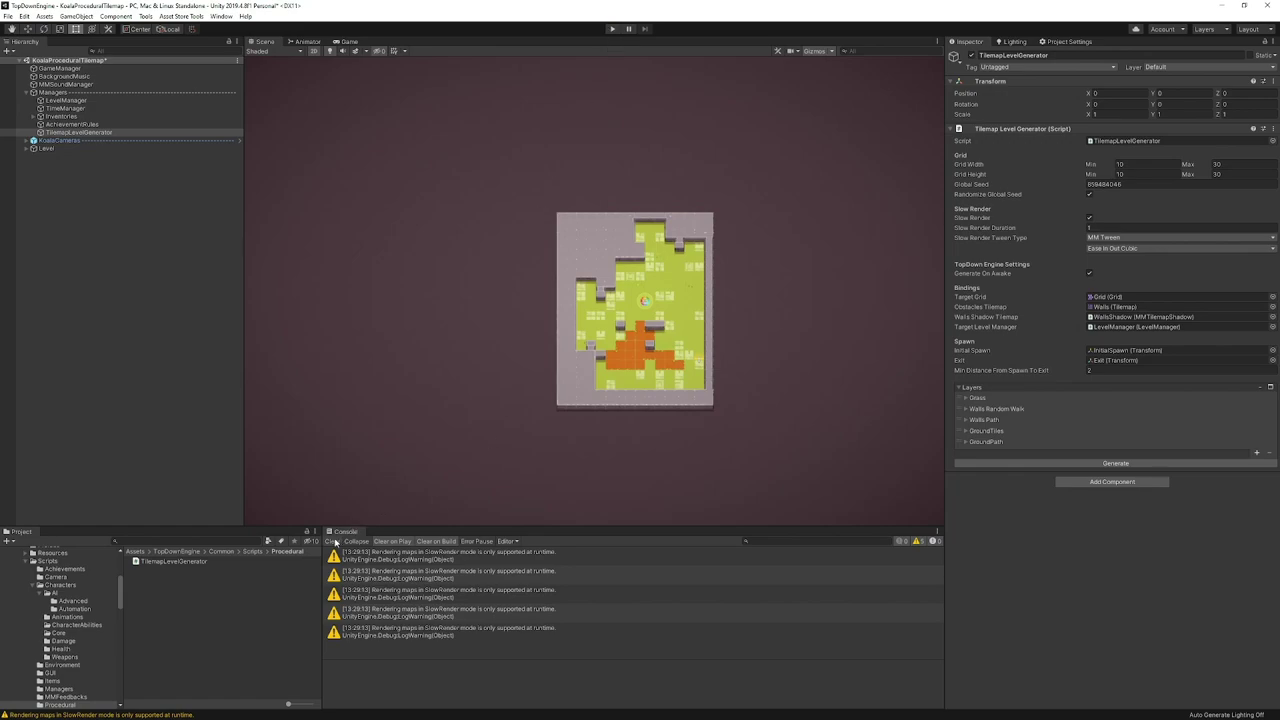
pyautogui.click(332, 541)
# - Disable Slow Render, run the scene, and walk the koala to the exits of the first generated levels
pyautogui.click(1089, 218)
pyautogui.click(614, 29)
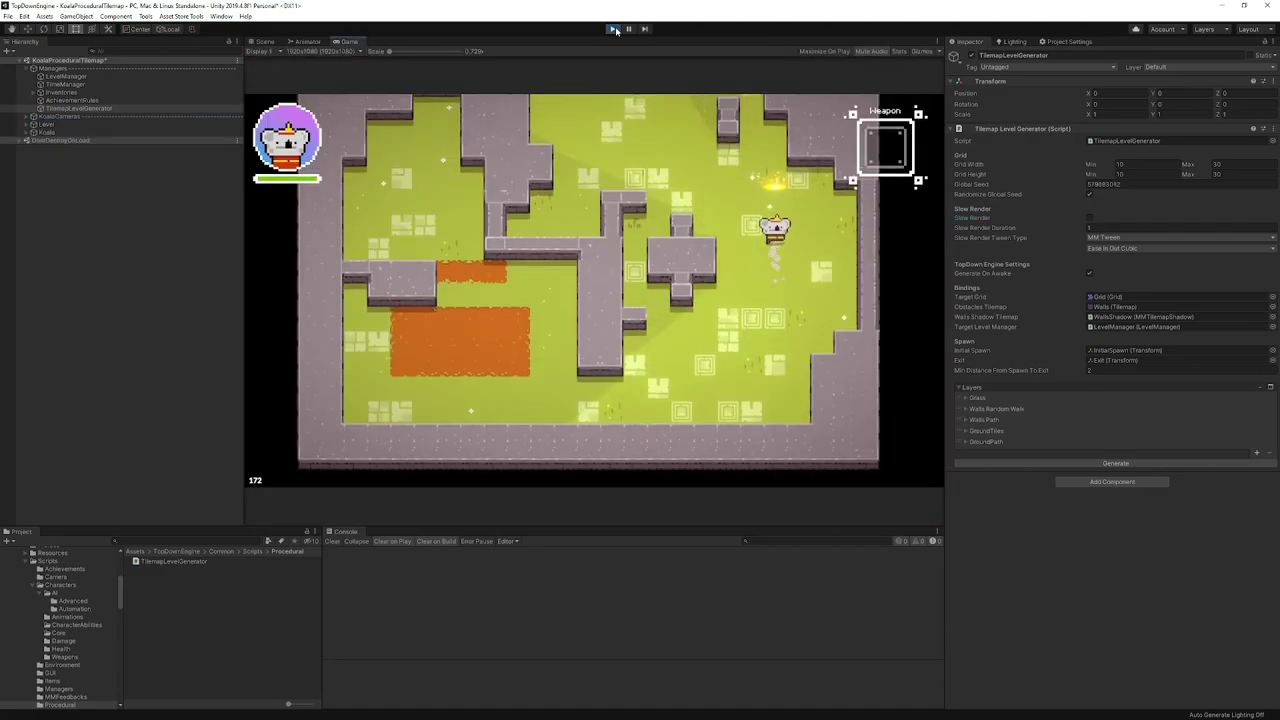
pyautogui.press('Left')
pyautogui.press('Down')
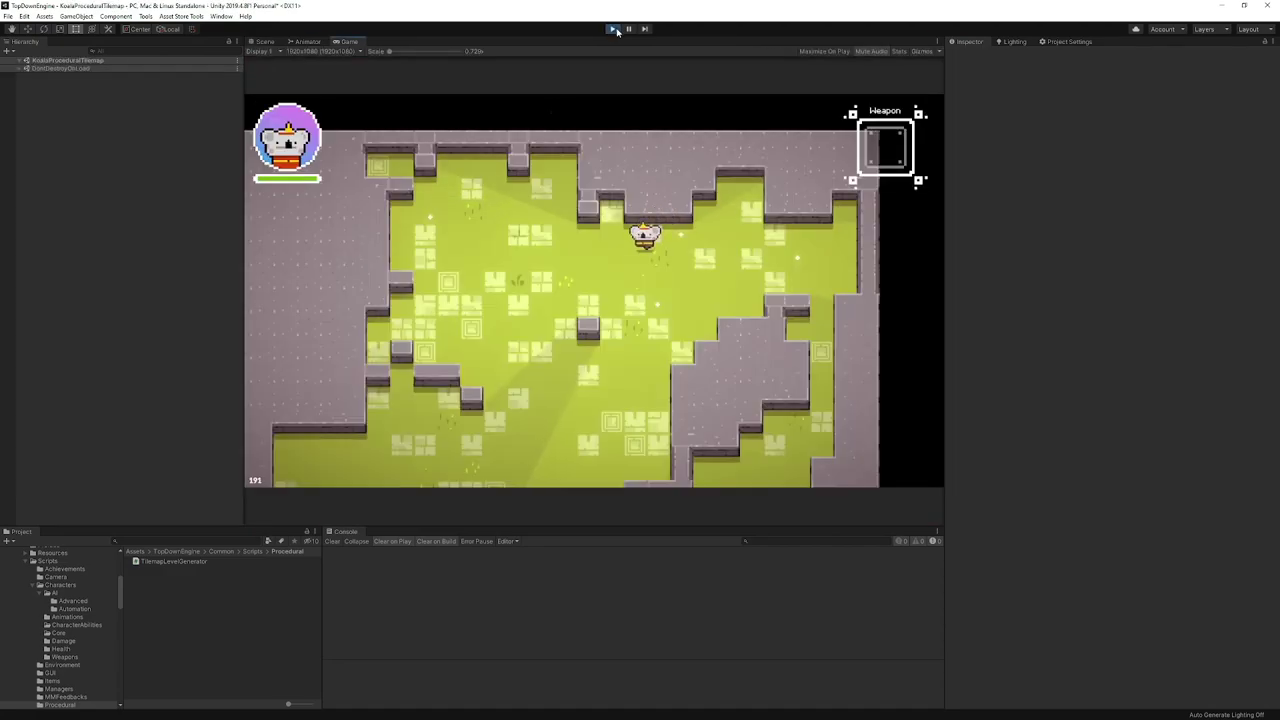
pyautogui.press('Right')
pyautogui.press('Down')
pyautogui.press('Left')
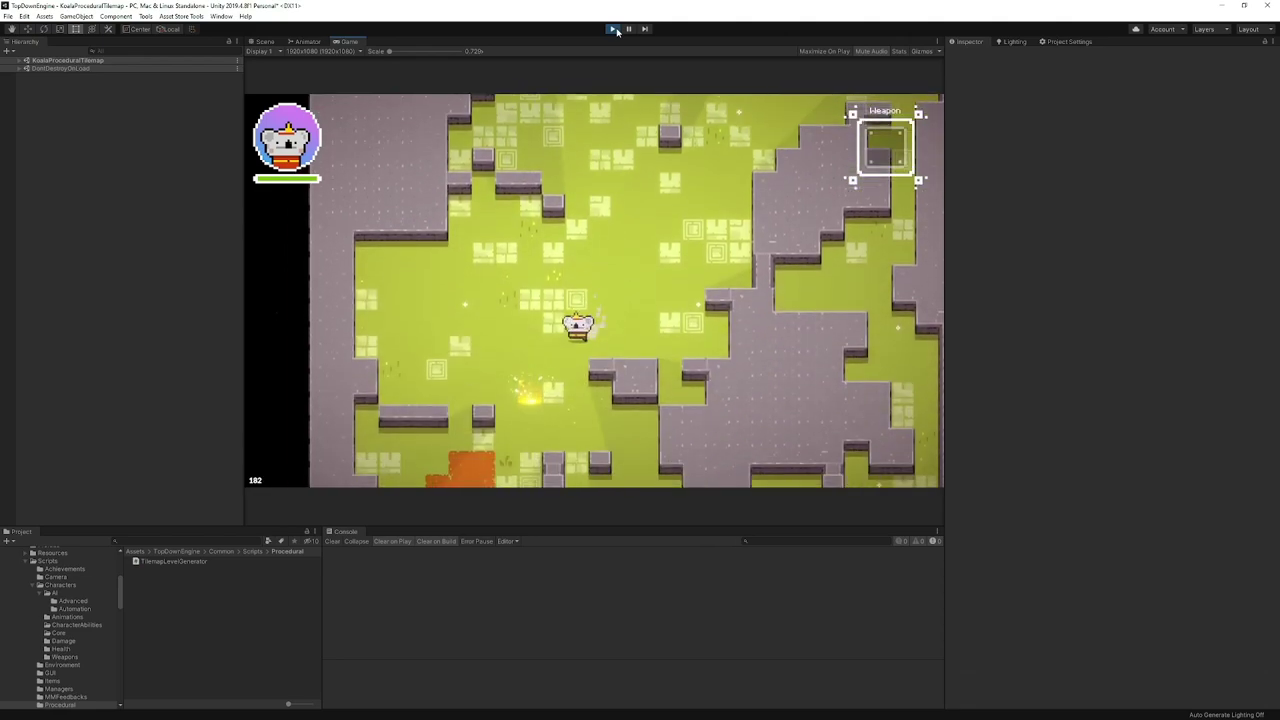
pyautogui.press('Down')
pyautogui.press('Right')
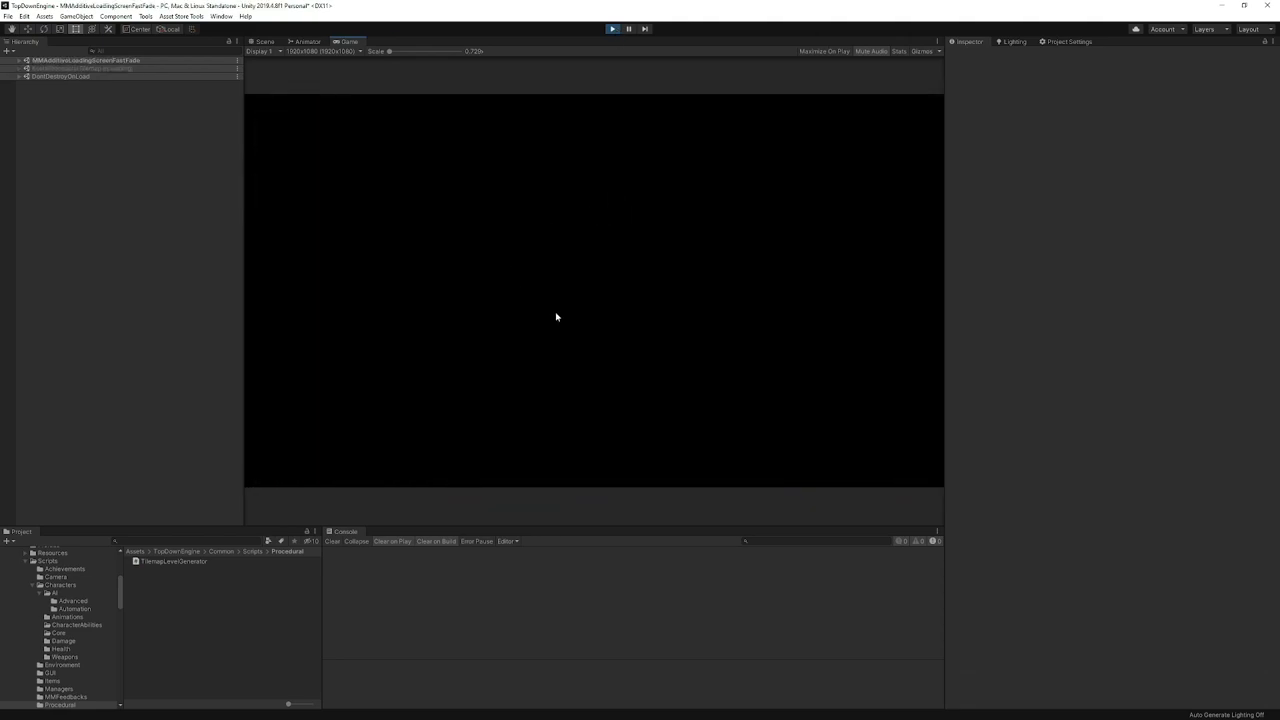
# - Walk the koala into the glowing exits of the next two generated levels
pyautogui.press('s')
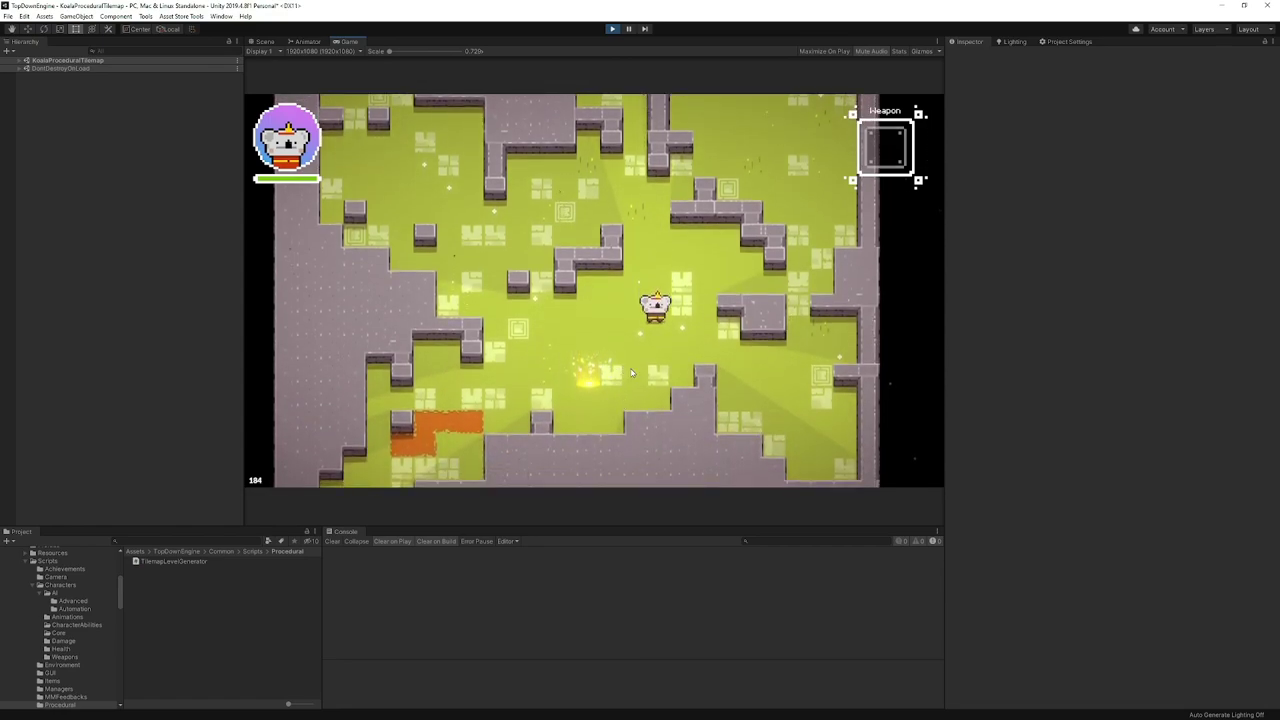
pyautogui.press('a')
pyautogui.press('s')
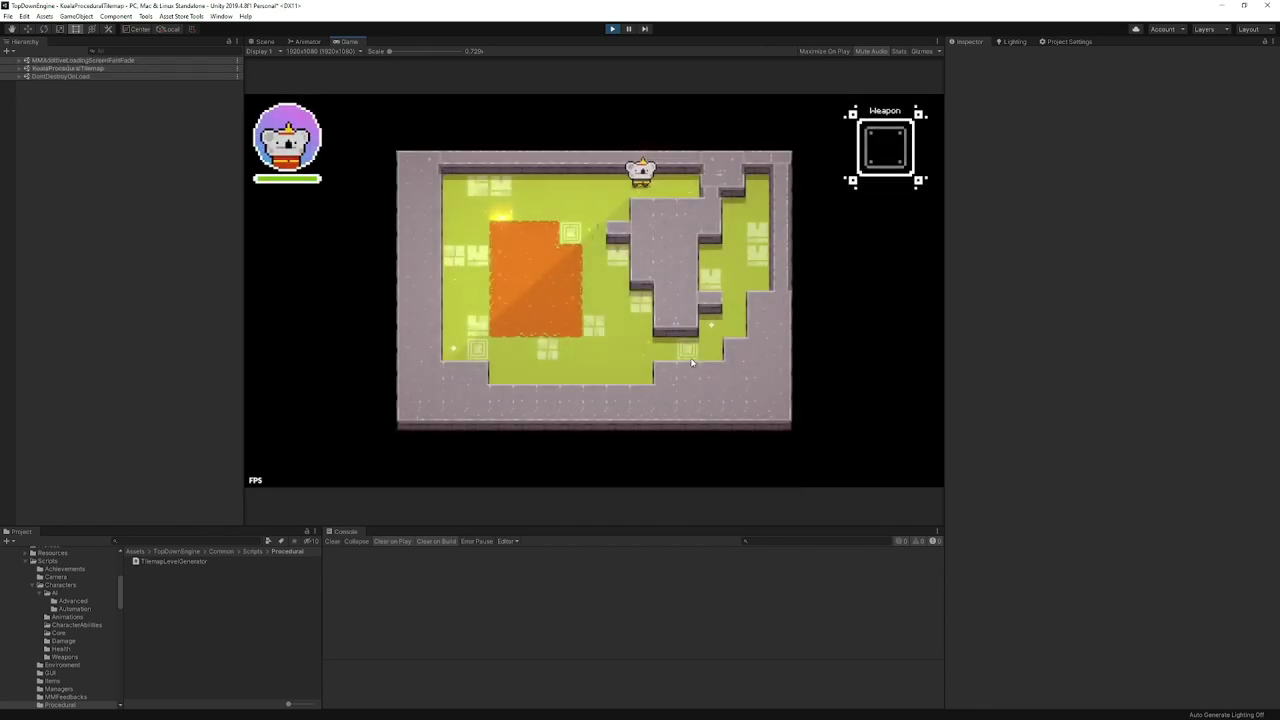
pyautogui.press('a')
pyautogui.press('s')
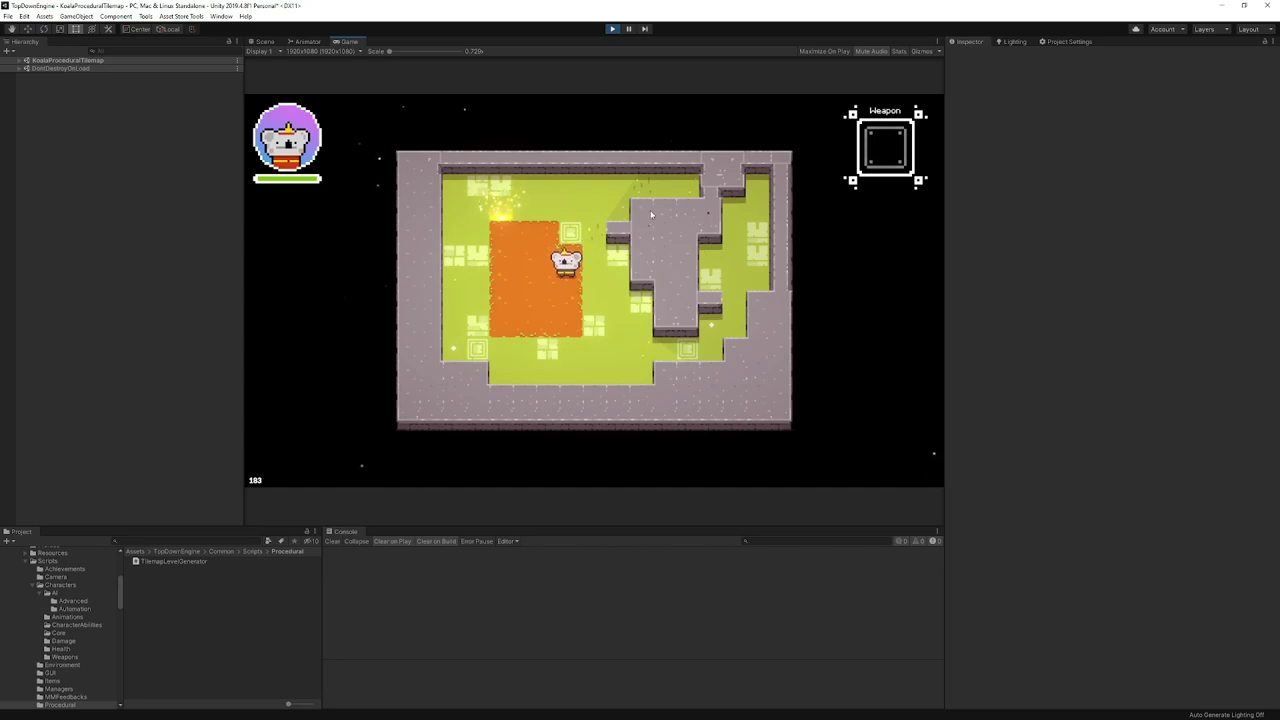
pyautogui.press('a')
pyautogui.press('w')
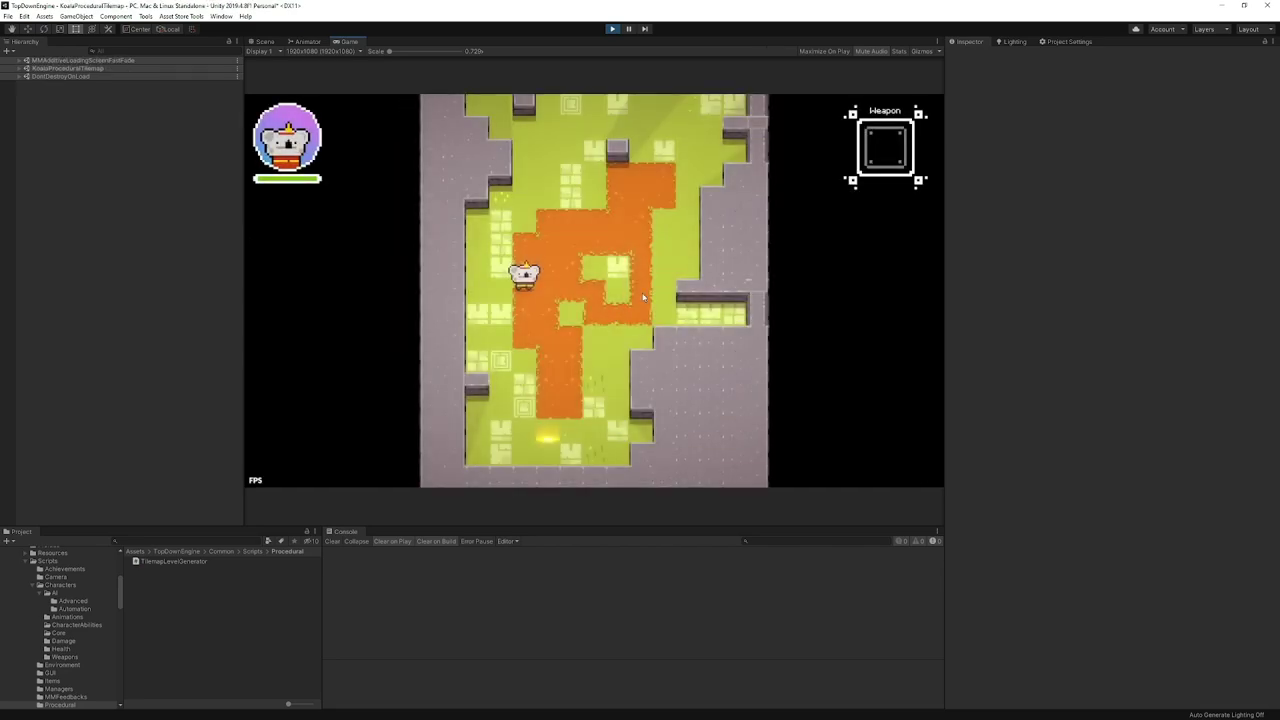
# - Explore the tall generated level with the koala and guide it down to the exit to load another level
pyautogui.press('w')
pyautogui.press('d')
pyautogui.press('w')
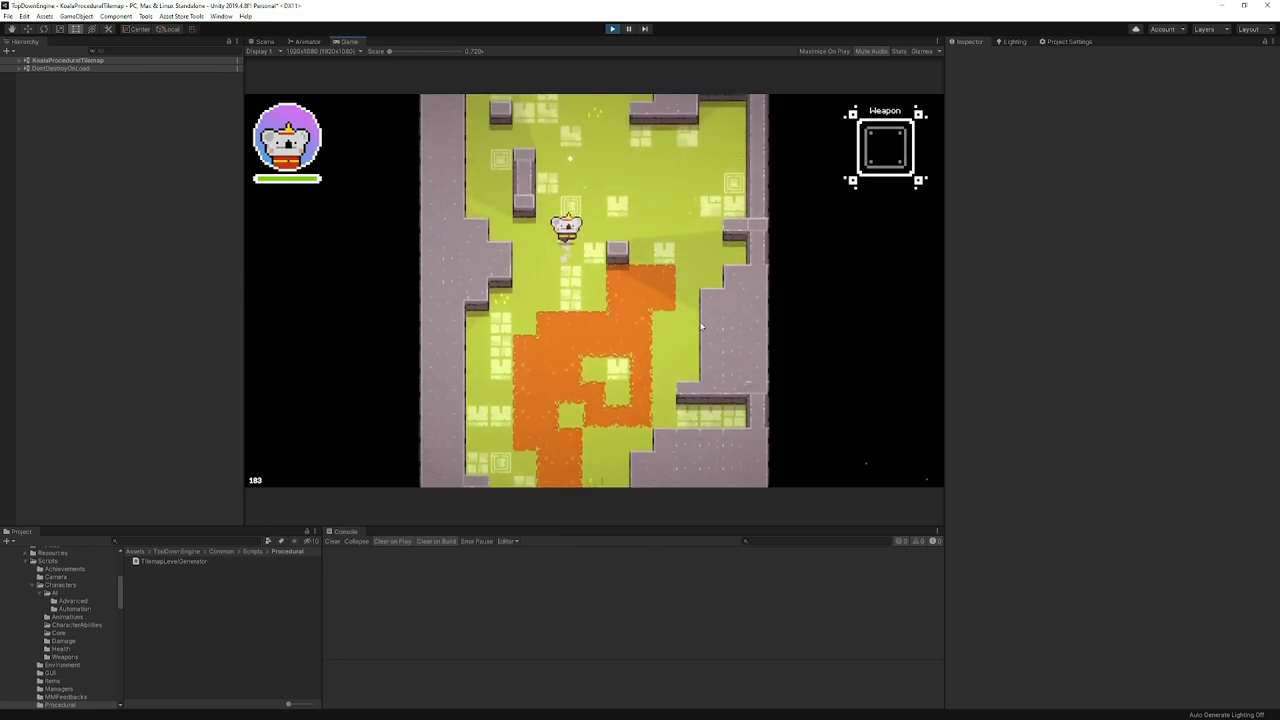
pyautogui.press('s')
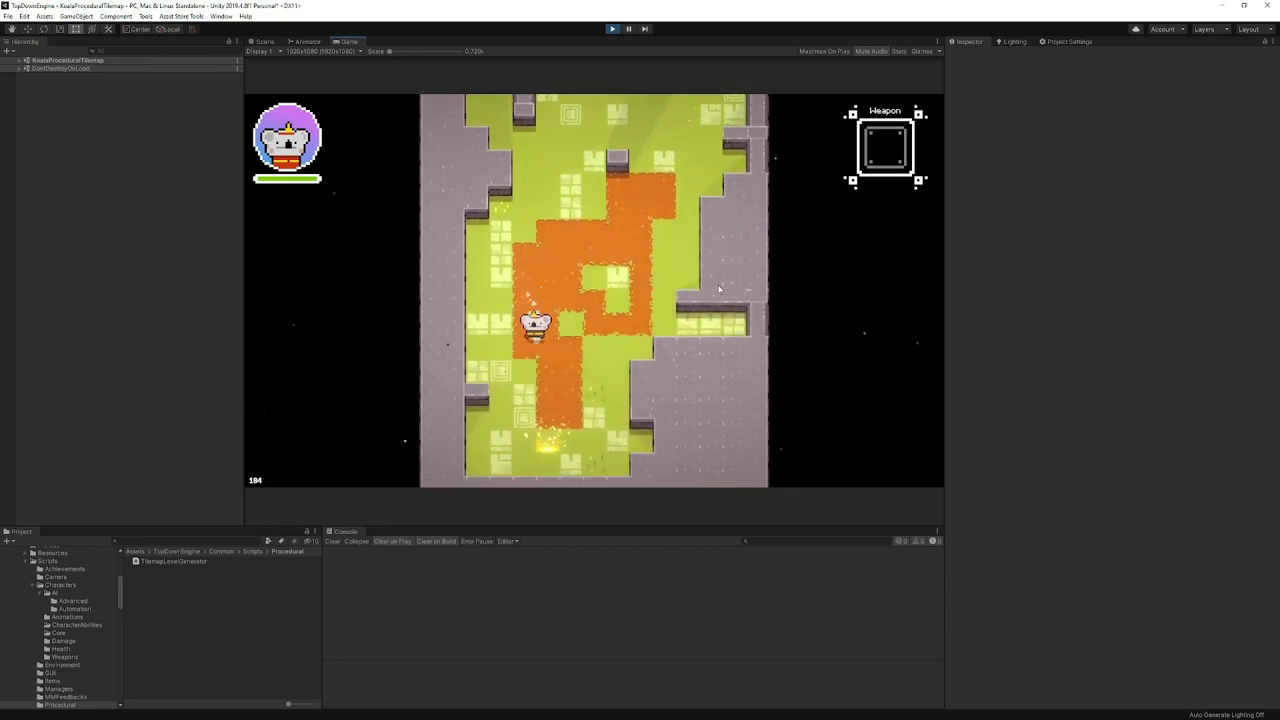
pyautogui.press('s')
pyautogui.press('d')
pyautogui.press('a')
pyautogui.press('w')
pyautogui.press('a')
pyautogui.press('w')
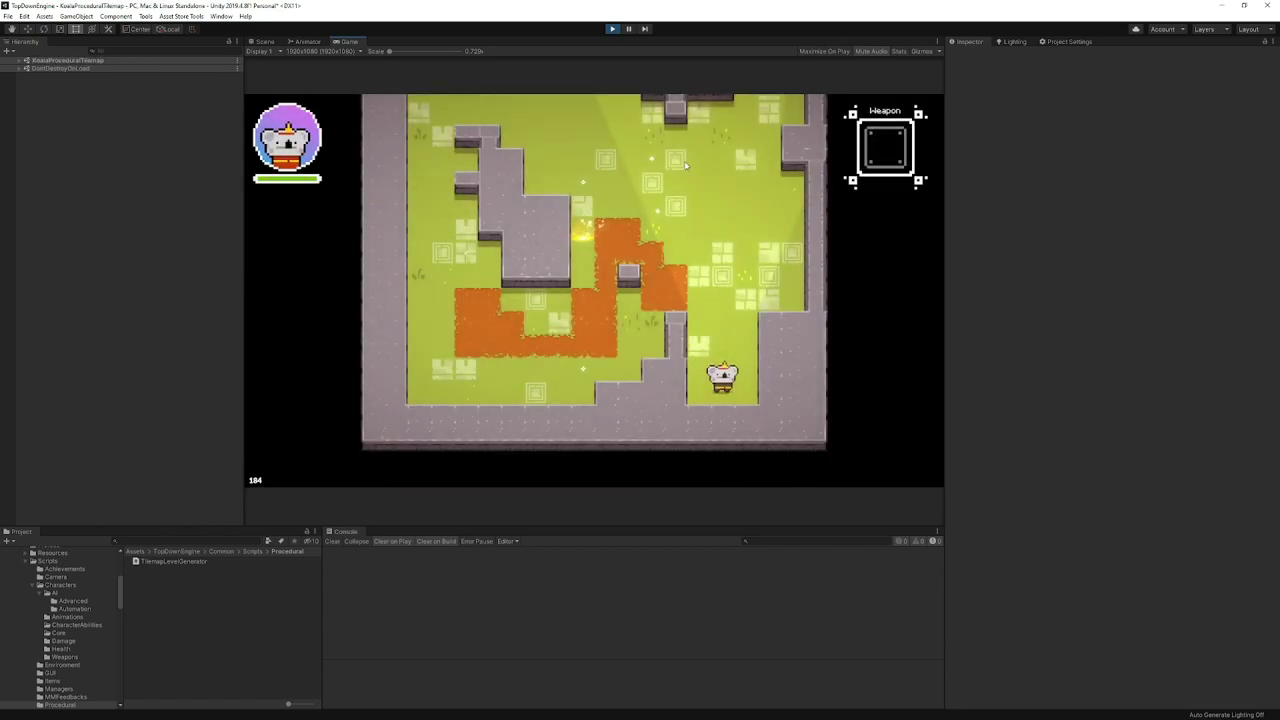
# - Stop play mode and reselect the TilemapLevelGenerator object to show its settings
pyautogui.click(612, 29)
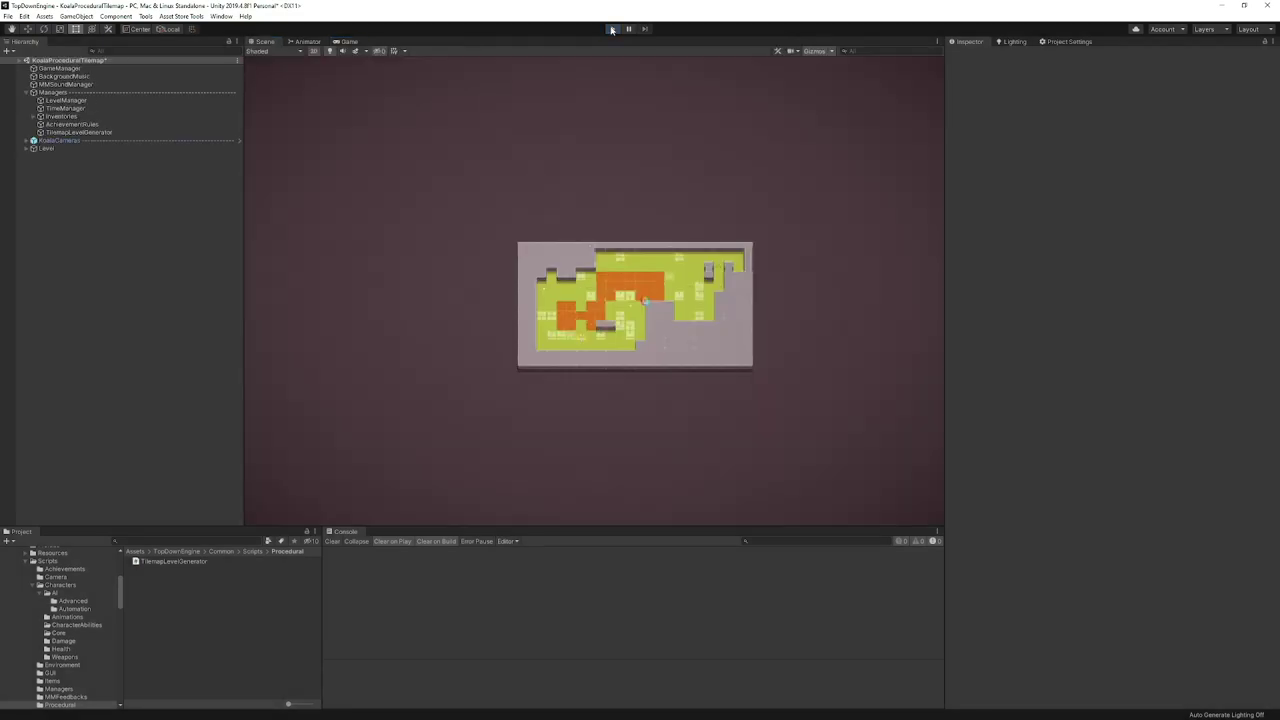
pyautogui.click(74, 133)
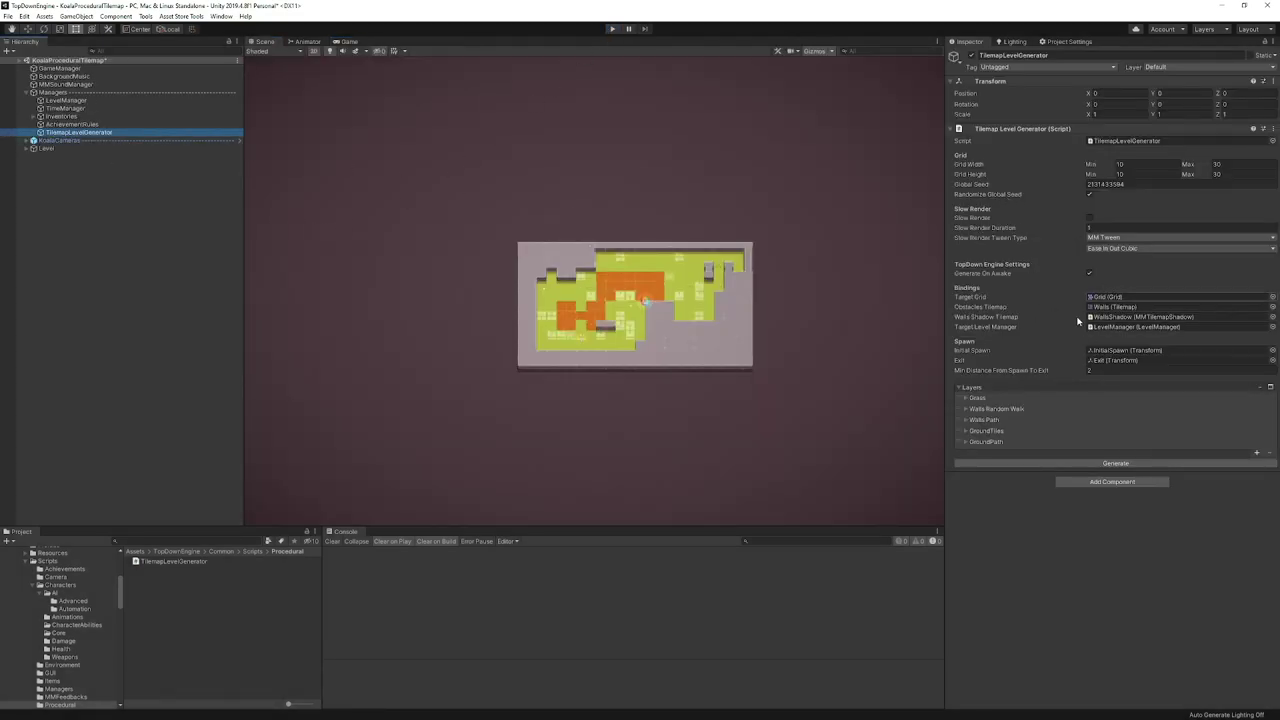
# - Locate the generator's Target Grid in the scene and inspect the Grid object and its child tilemaps from Ground to Props
pyautogui.click(1110, 297)
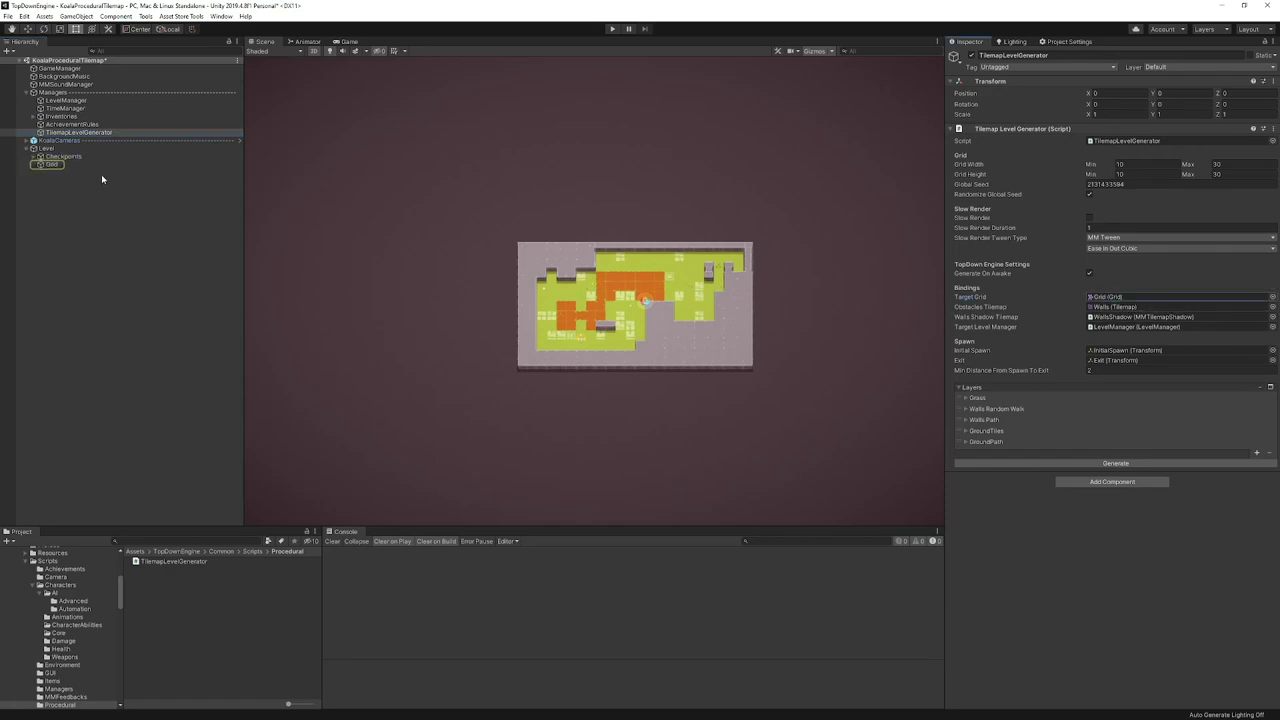
pyautogui.click(33, 166)
pyautogui.click(34, 165)
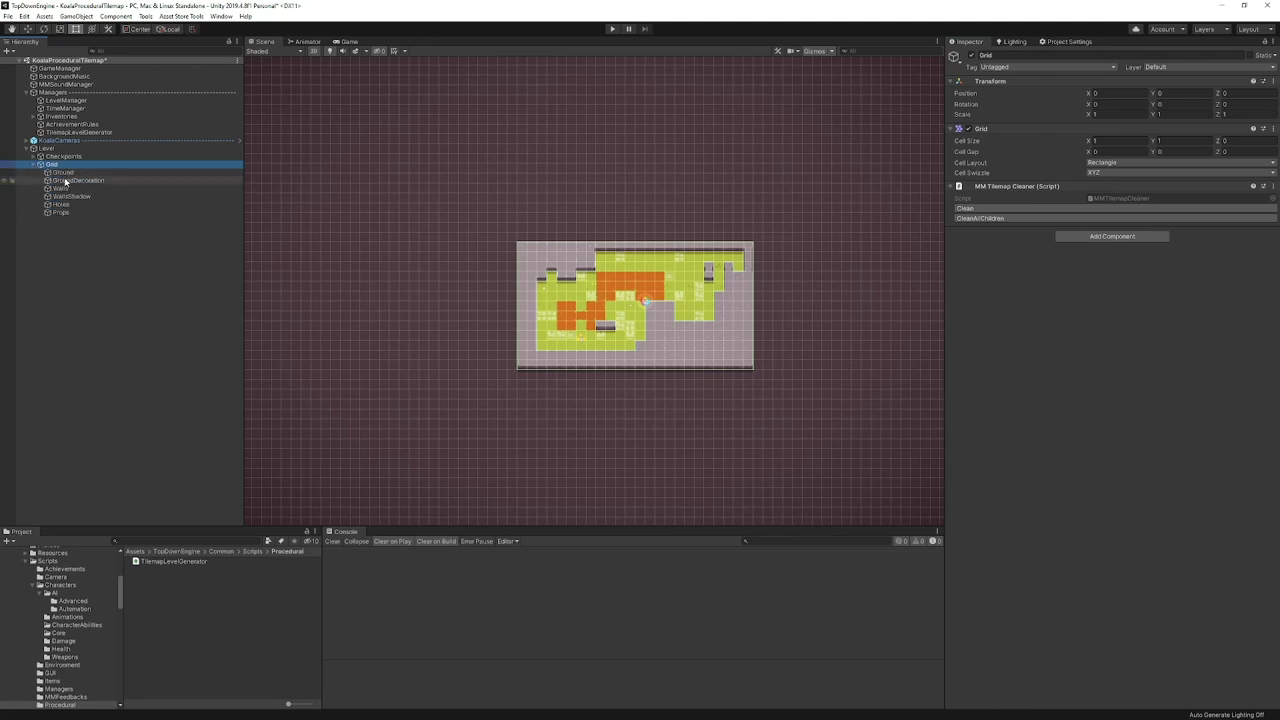
pyautogui.click(81, 173)
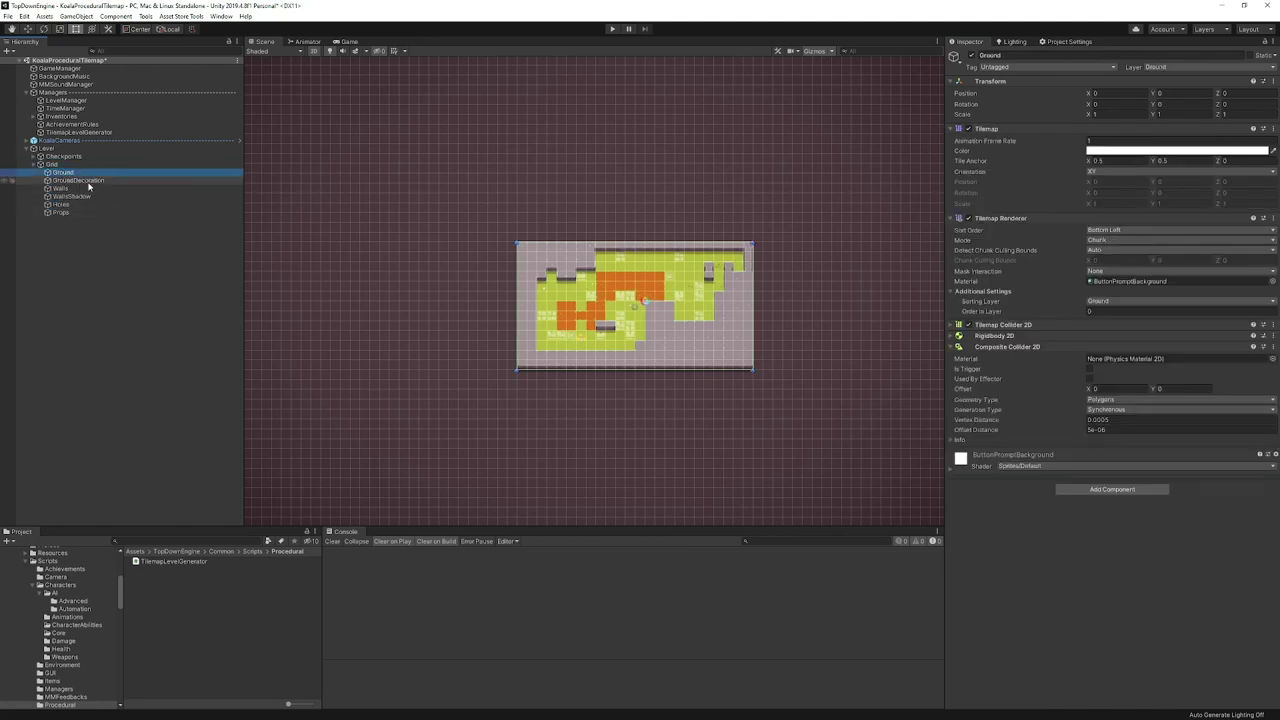
pyautogui.click(88, 182)
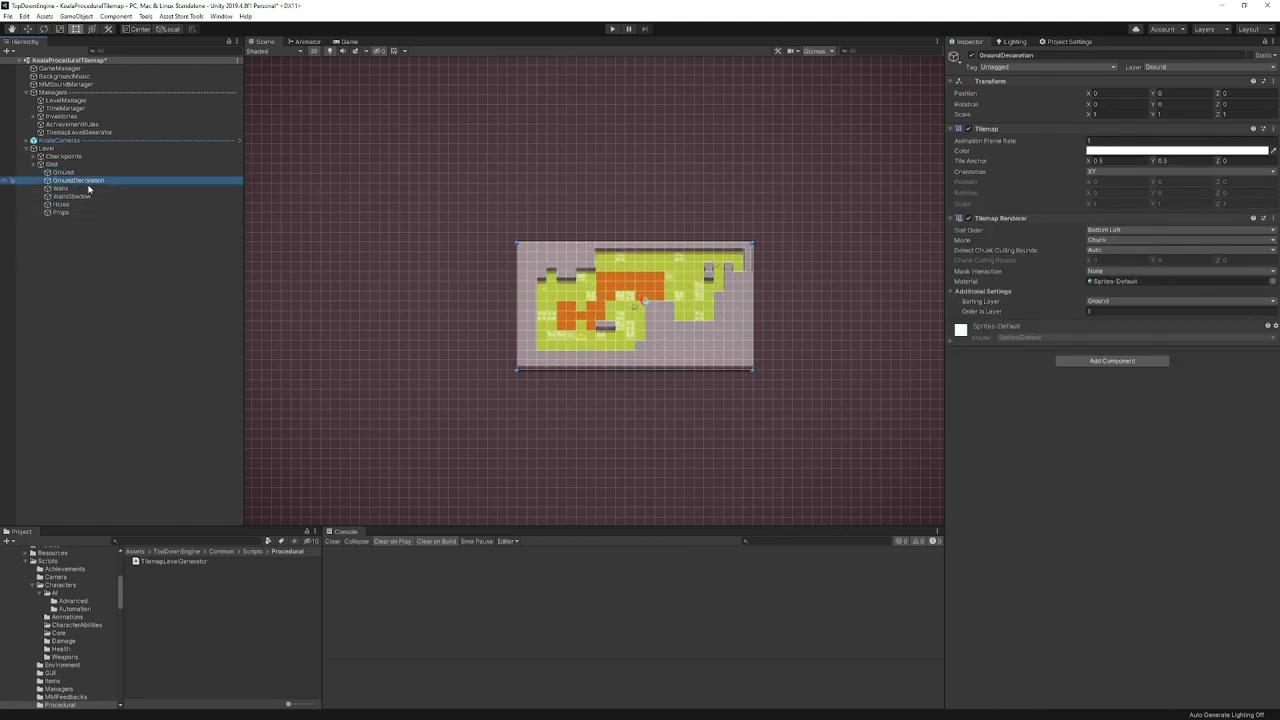
pyautogui.click(88, 190)
pyautogui.click(80, 197)
pyautogui.click(79, 205)
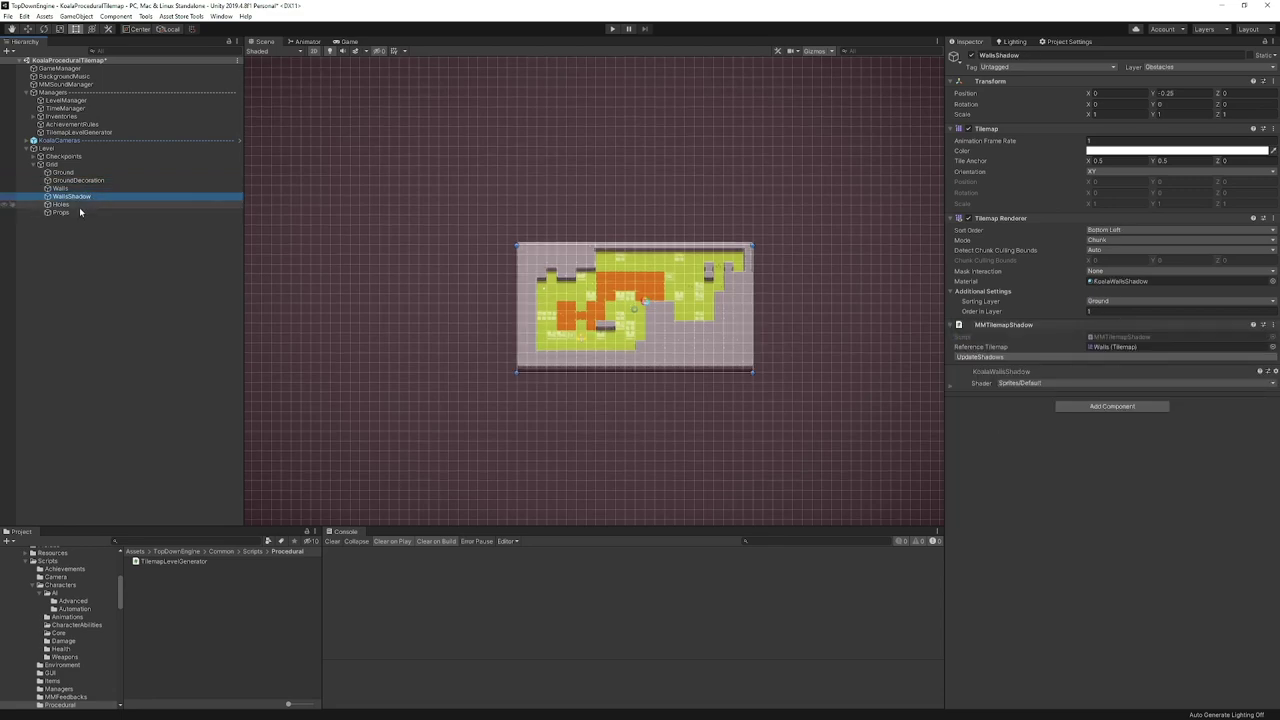
pyautogui.click(79, 212)
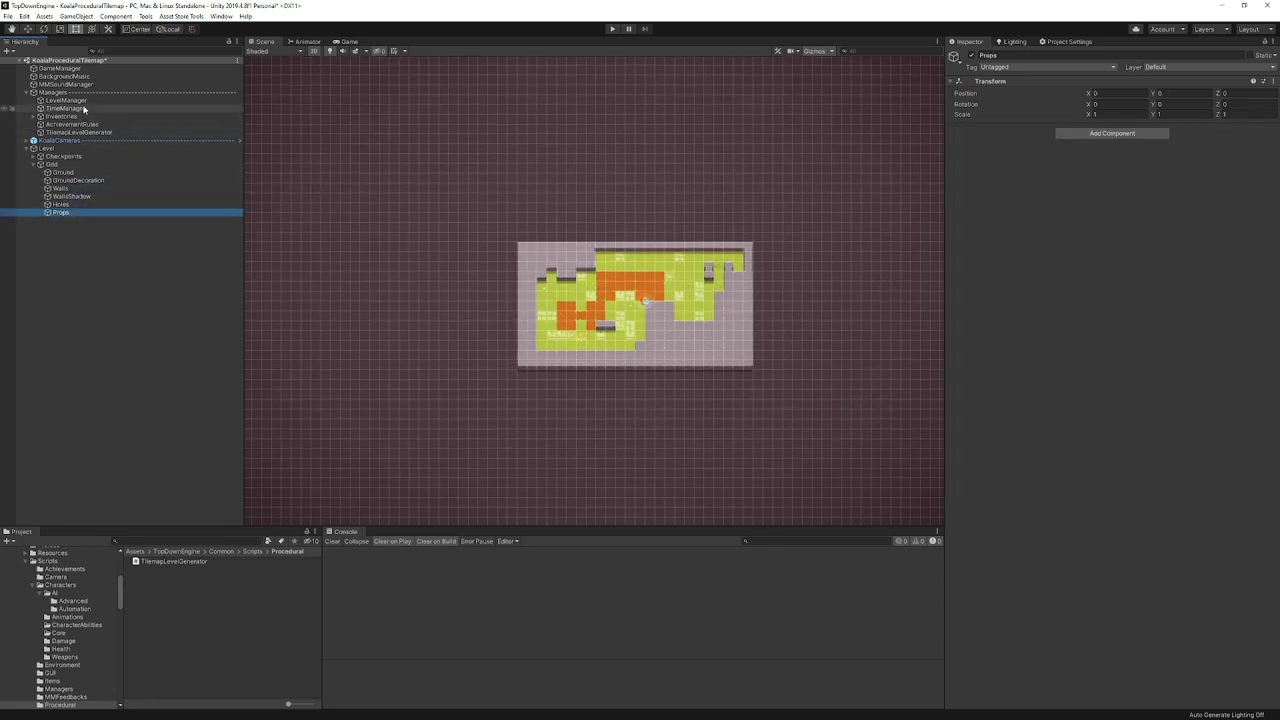
# - Reselect TilemapLevelGenerator and examine the Grass layer's settings, including the available Generate Method options
pyautogui.click(82, 133)
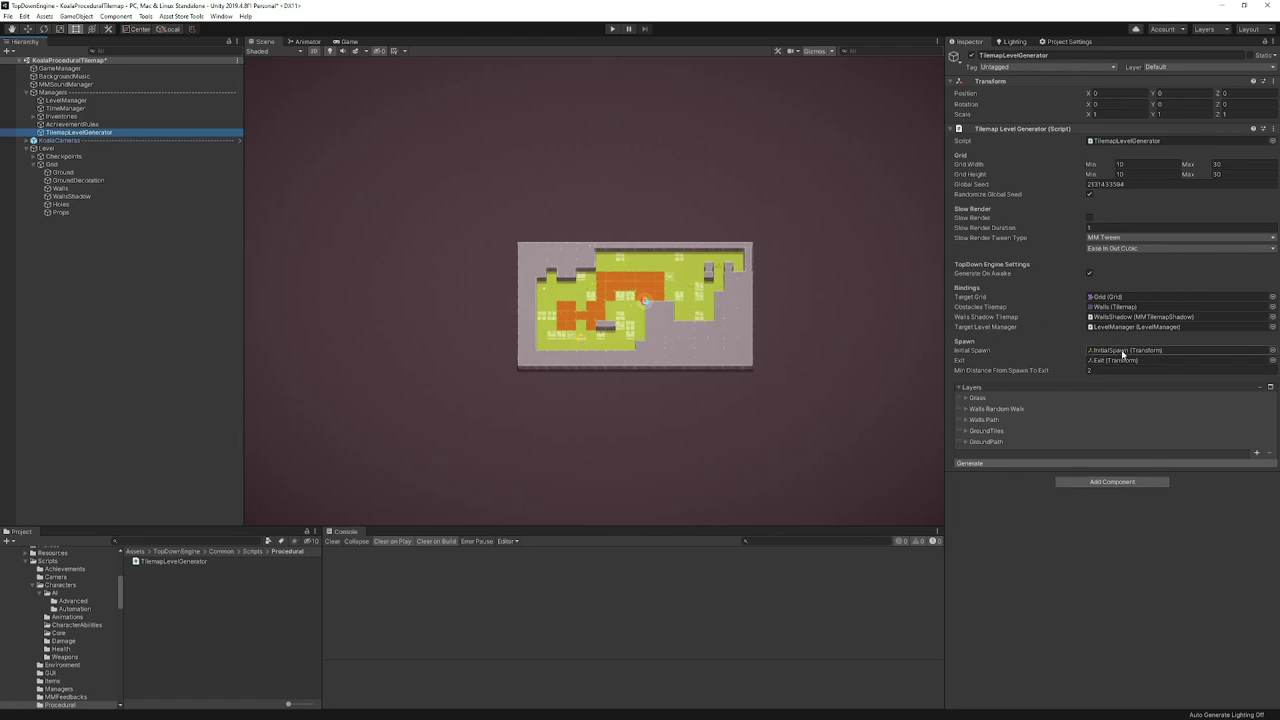
pyautogui.scroll(2, 700, 319)
pyautogui.scroll(1, 700, 319)
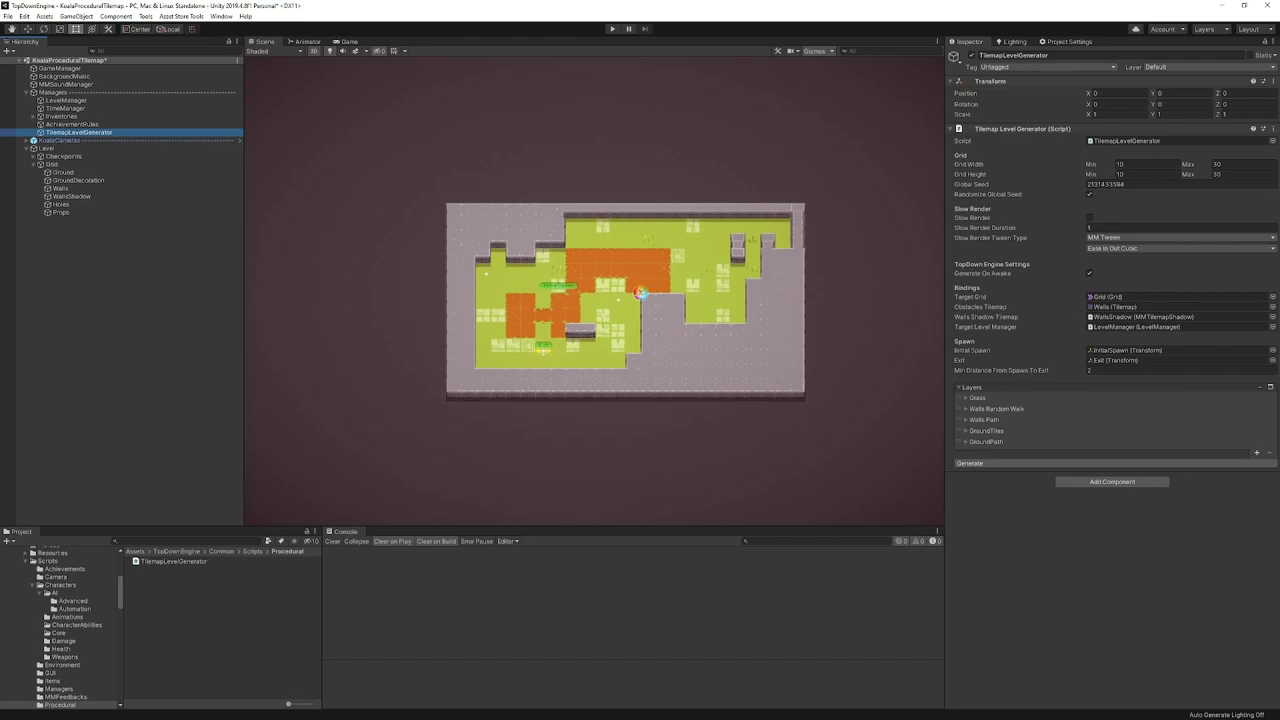
pyautogui.click(975, 399)
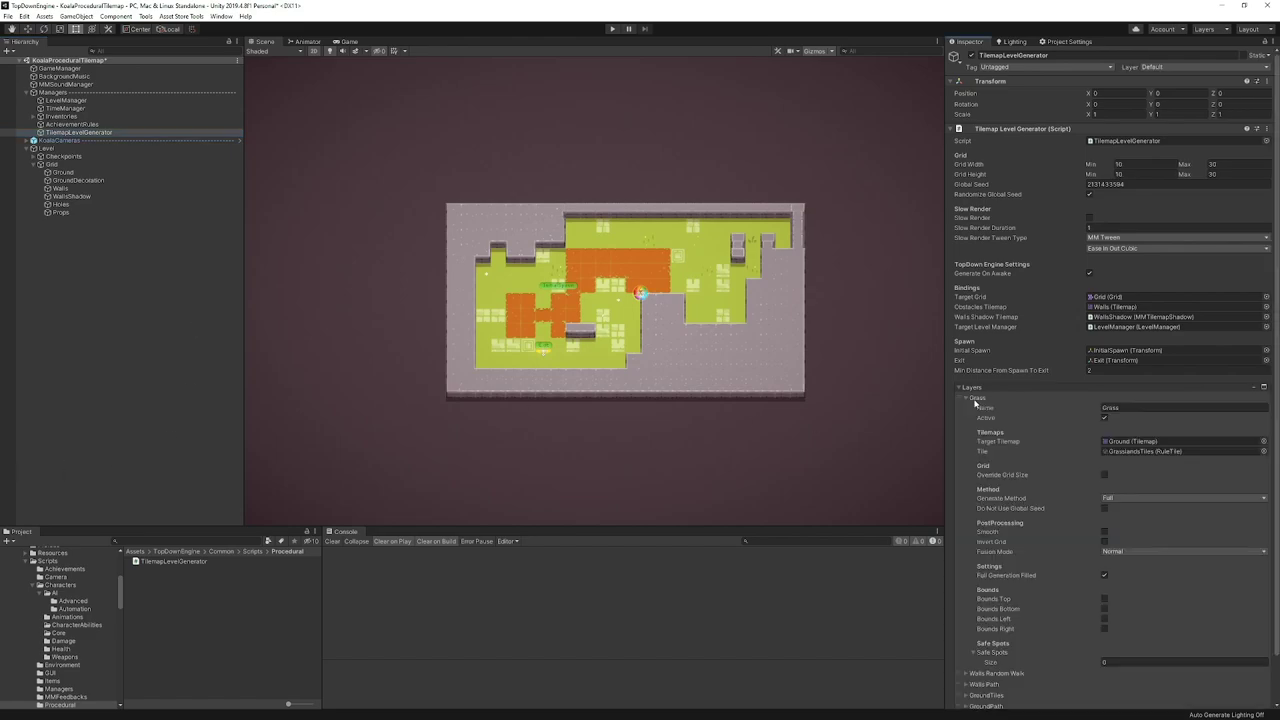
pyautogui.click(1128, 499)
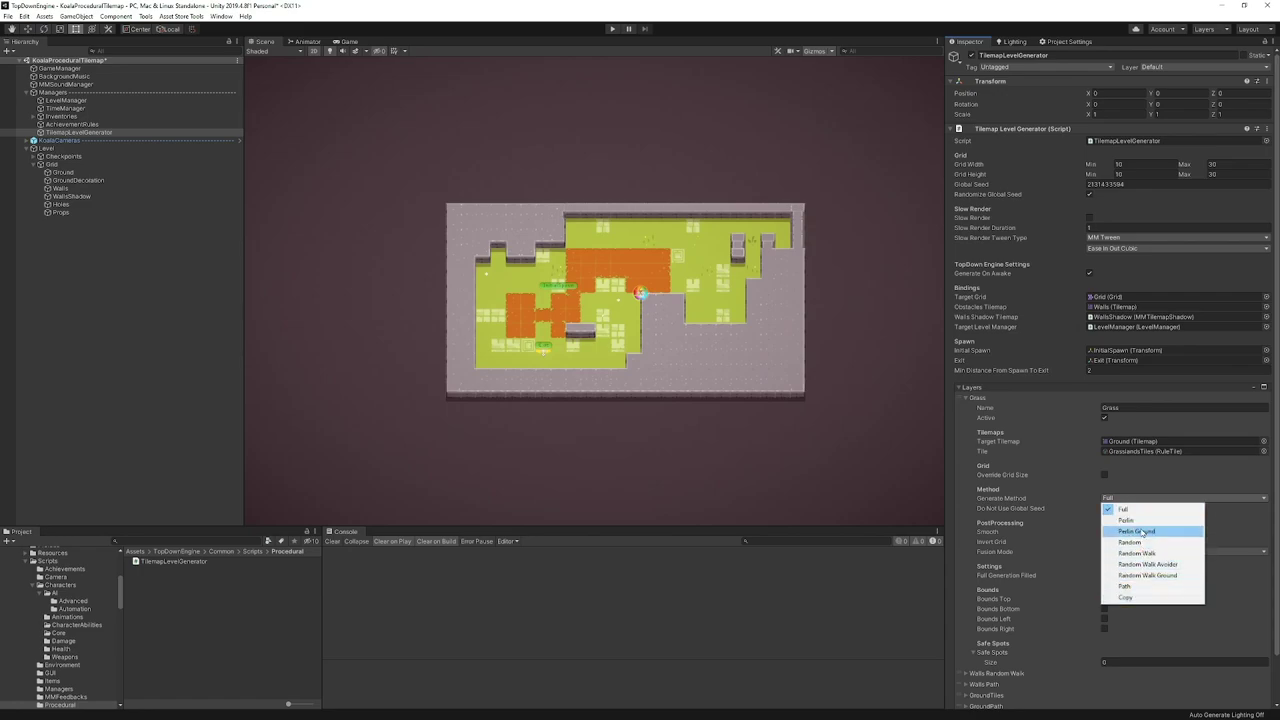
pyautogui.click(997, 500)
pyautogui.click(975, 398)
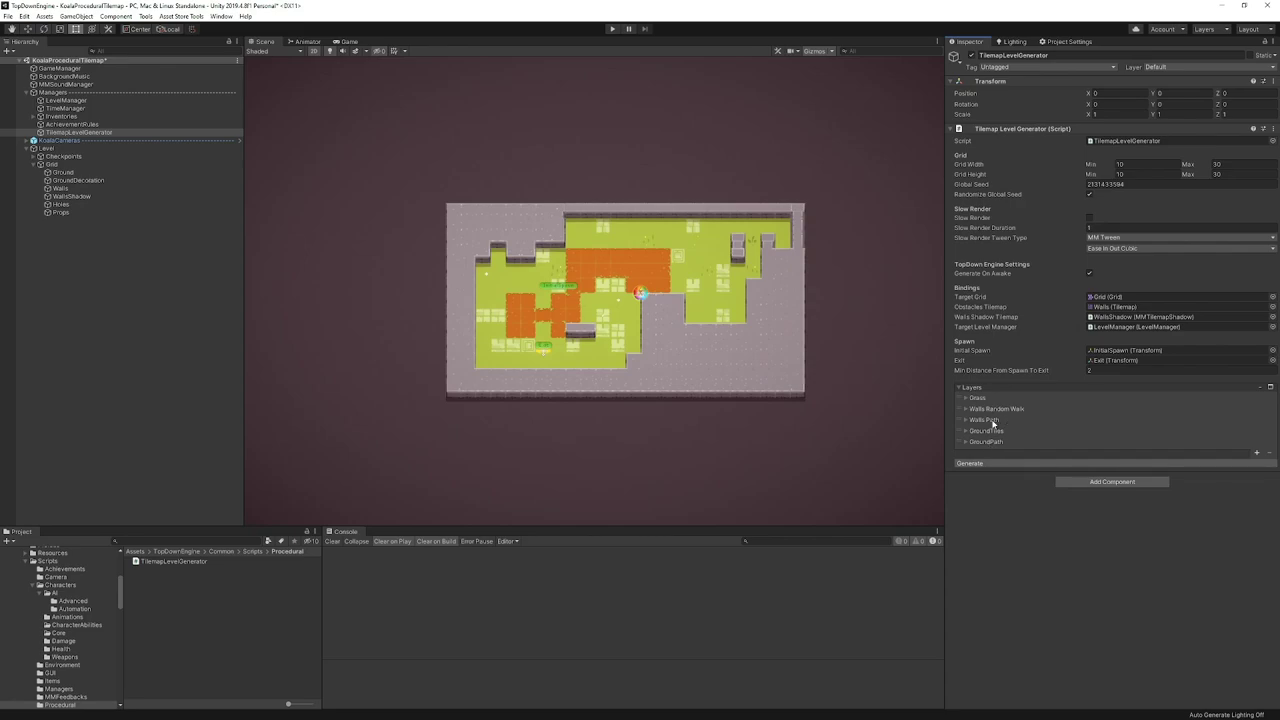
# - Examine the settings of the Walls Random Walk layer
pyautogui.click(984, 419)
pyautogui.click(995, 418)
pyautogui.click(999, 410)
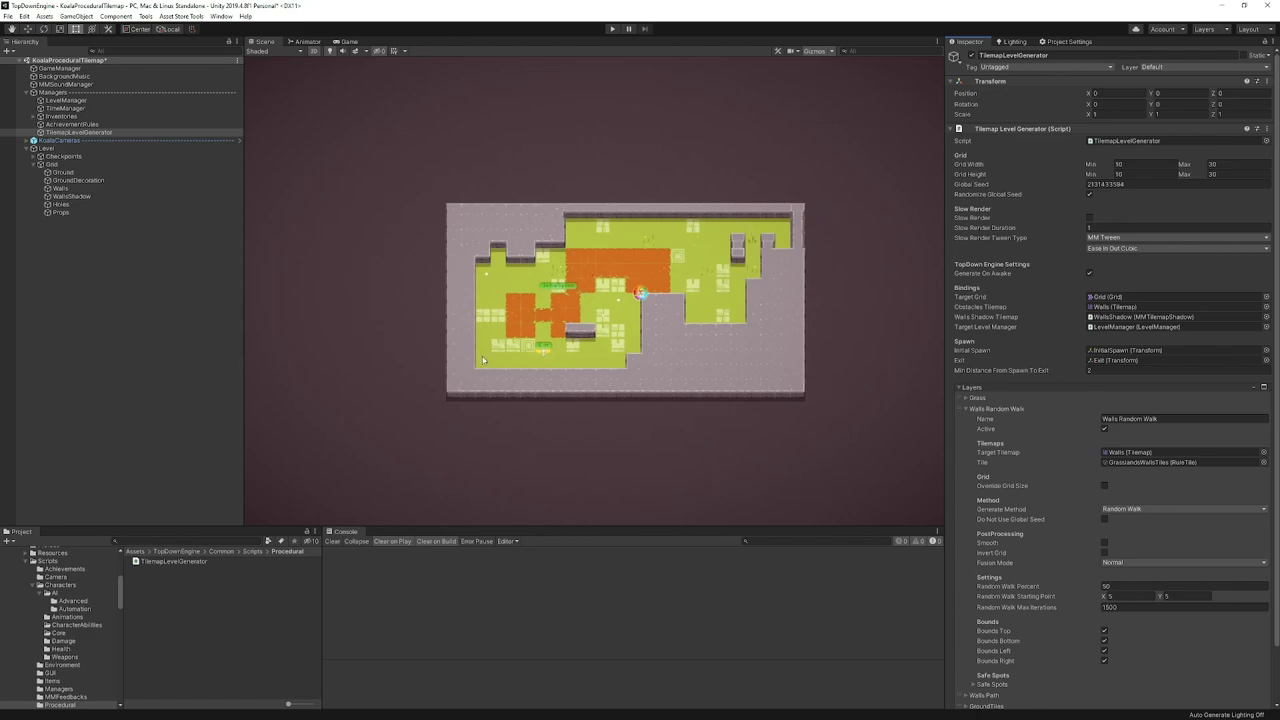
pyautogui.click(991, 410)
# - Deactivate the Walls Path layer and generate several levels without it
pyautogui.click(991, 420)
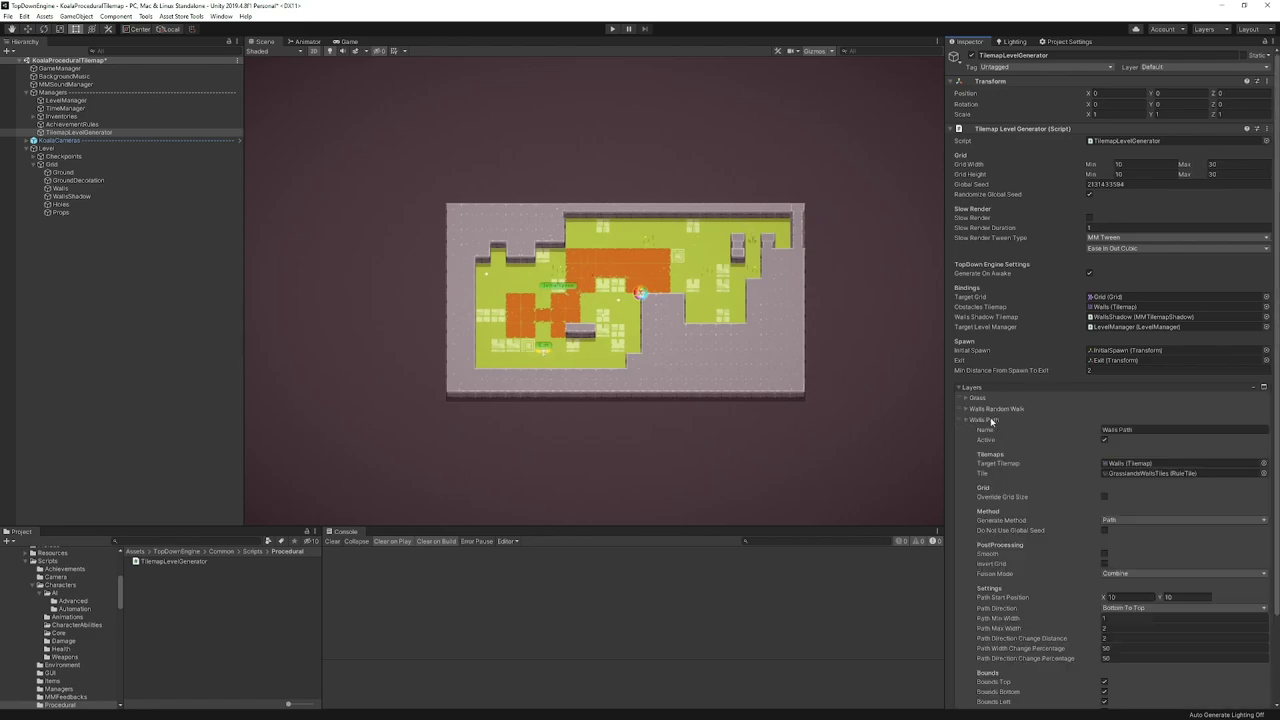
pyautogui.scroll(-5, 1018, 522)
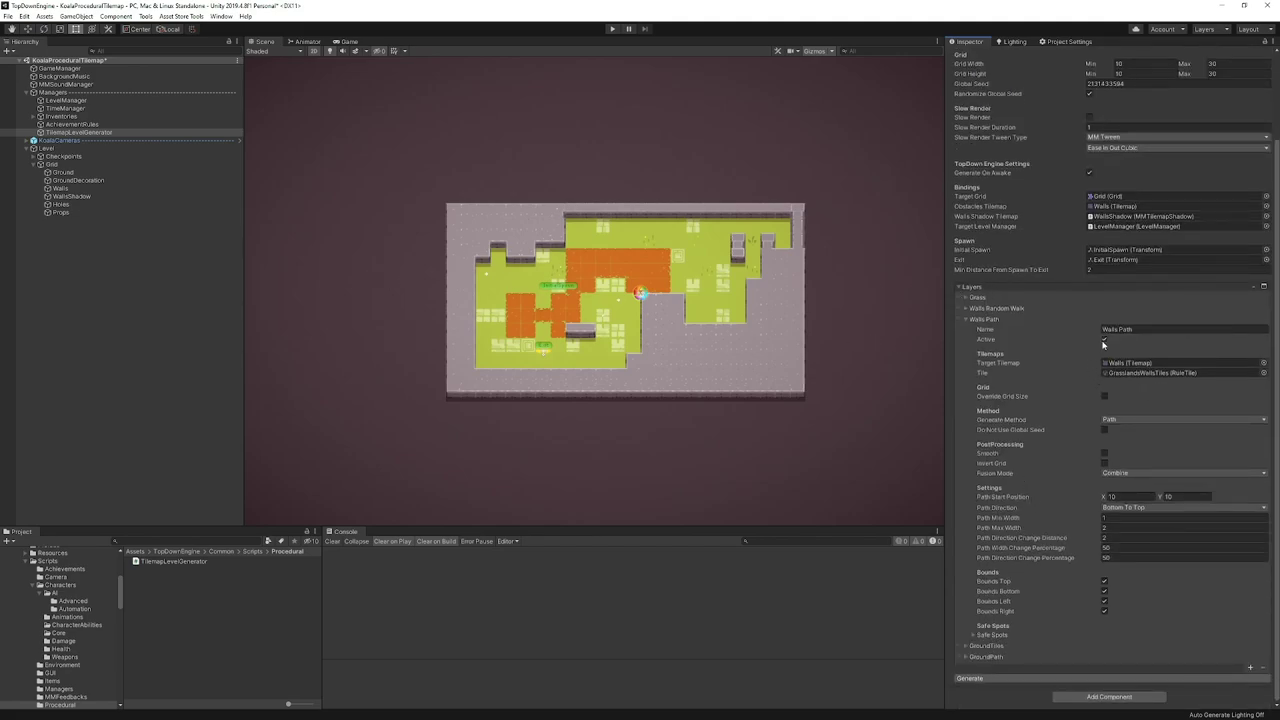
pyautogui.click(1000, 322)
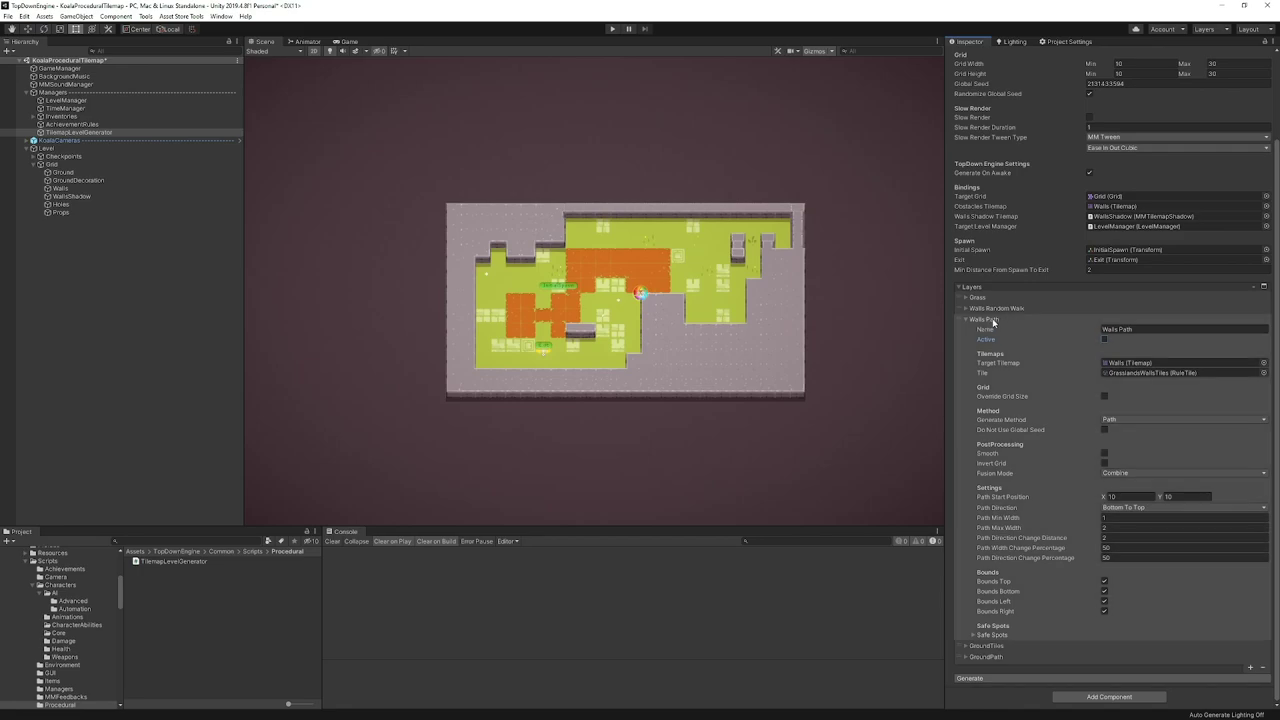
pyautogui.click(993, 321)
pyautogui.click(1098, 464)
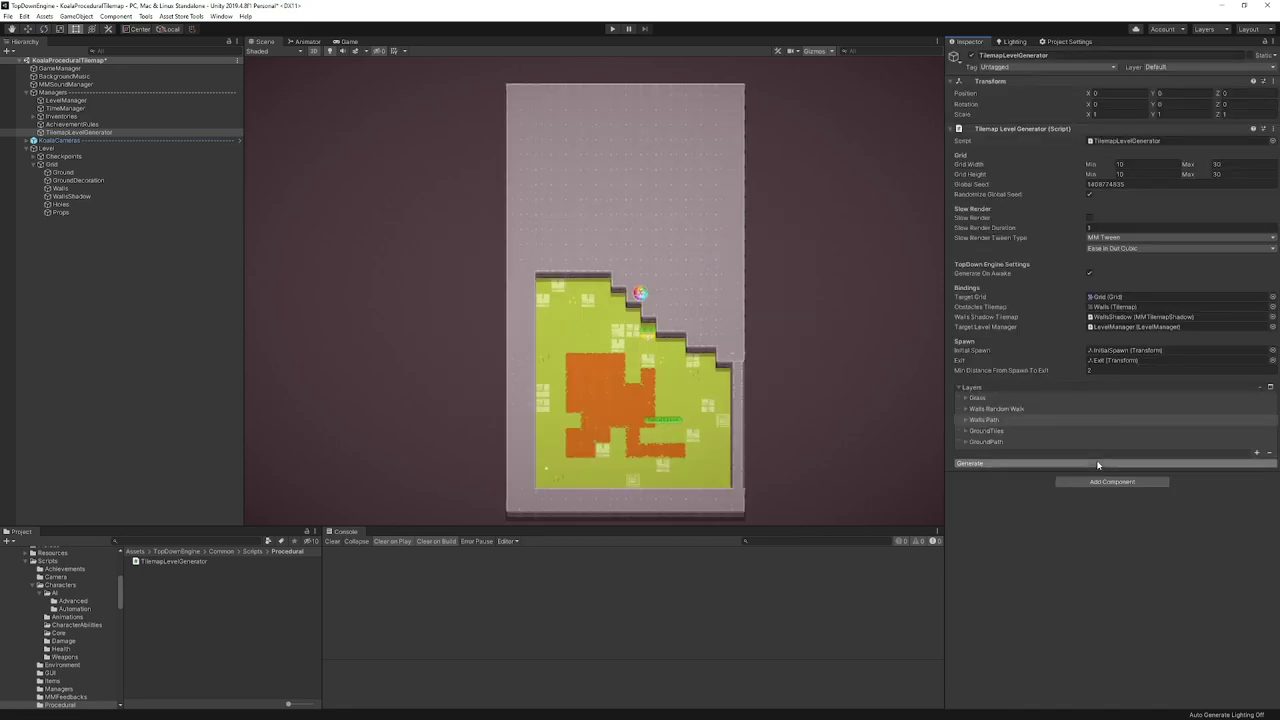
pyautogui.click(1097, 464)
pyautogui.click(1096, 464)
pyautogui.click(1095, 464)
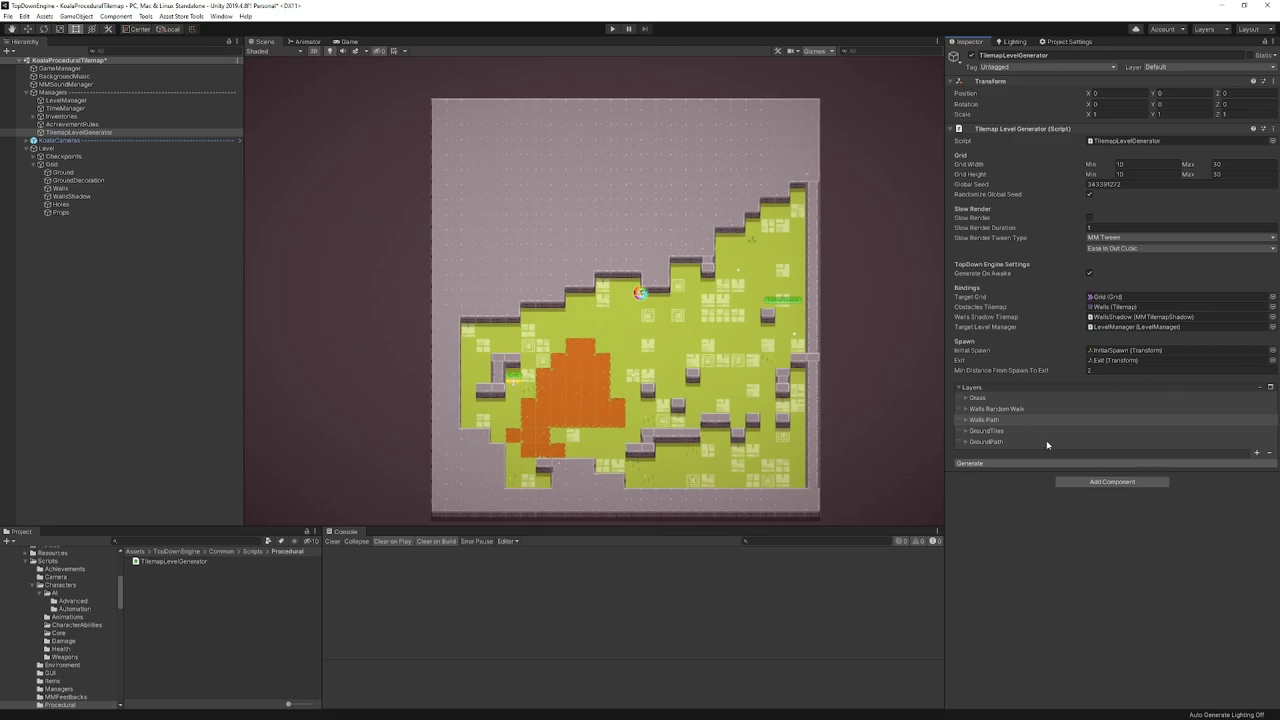
# - Reactivate the Walls Path layer and collapse its settings
pyautogui.click(989, 421)
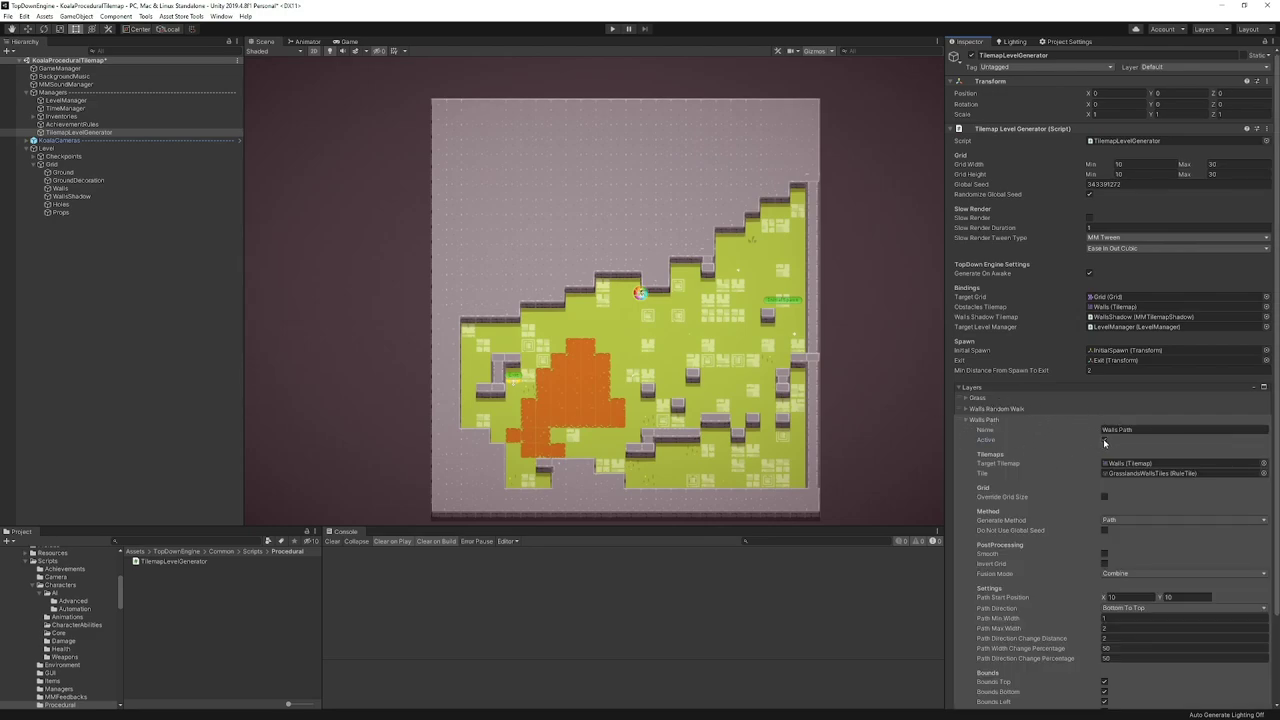
pyautogui.scroll(-2, 1040, 510)
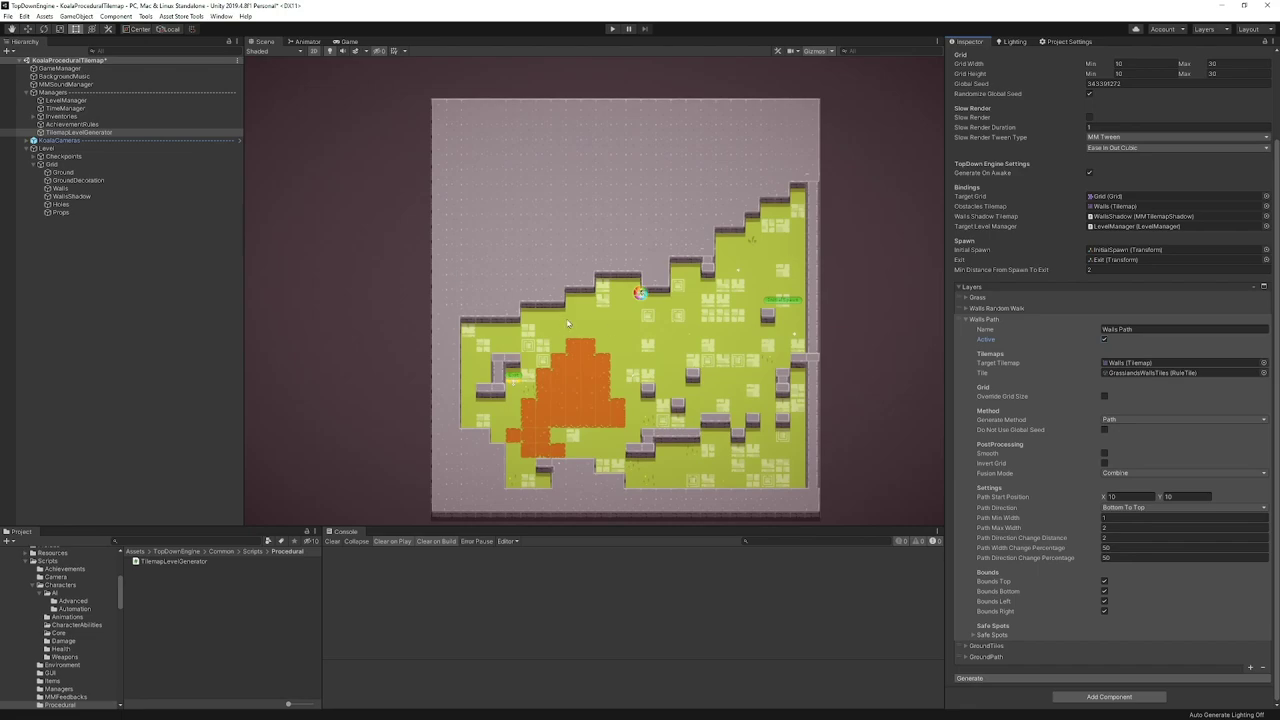
pyautogui.click(985, 321)
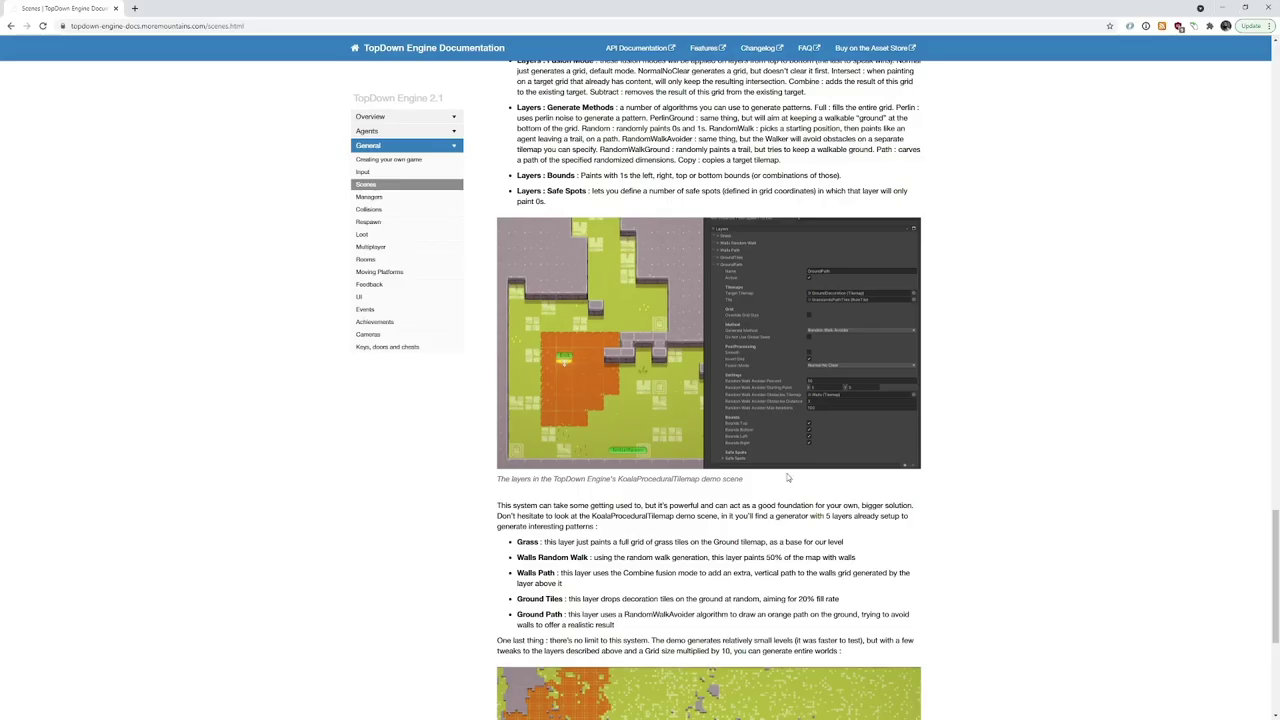
# - Switch to the TopDown Engine documentation in the browser and review the Scenes page's explanation of the tilemap generator's layers
pyautogui.scroll(5, 943, 477)
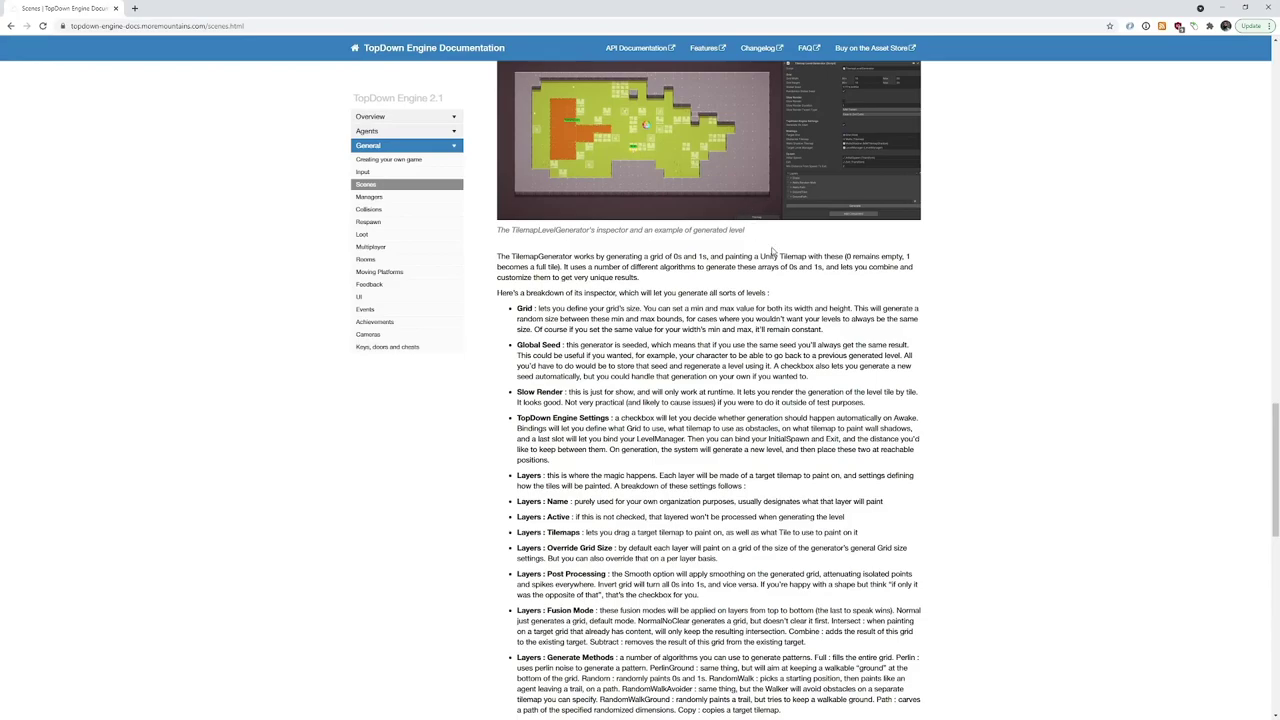
pyautogui.scroll(-9, 994, 365)
pyautogui.scroll(-3, 866, 321)
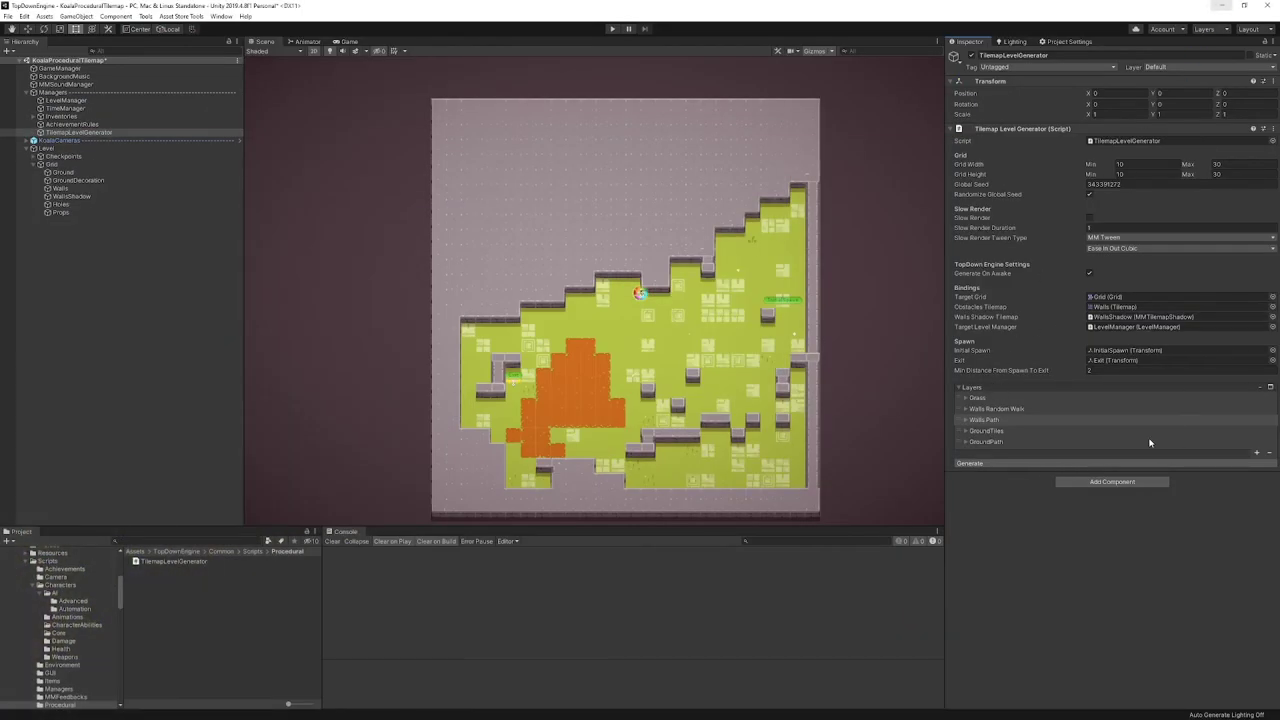
# - Return to Unity and examine the Walls Path layer's tilemap, generation method, fusion mode and path settings
pyautogui.click(966, 420)
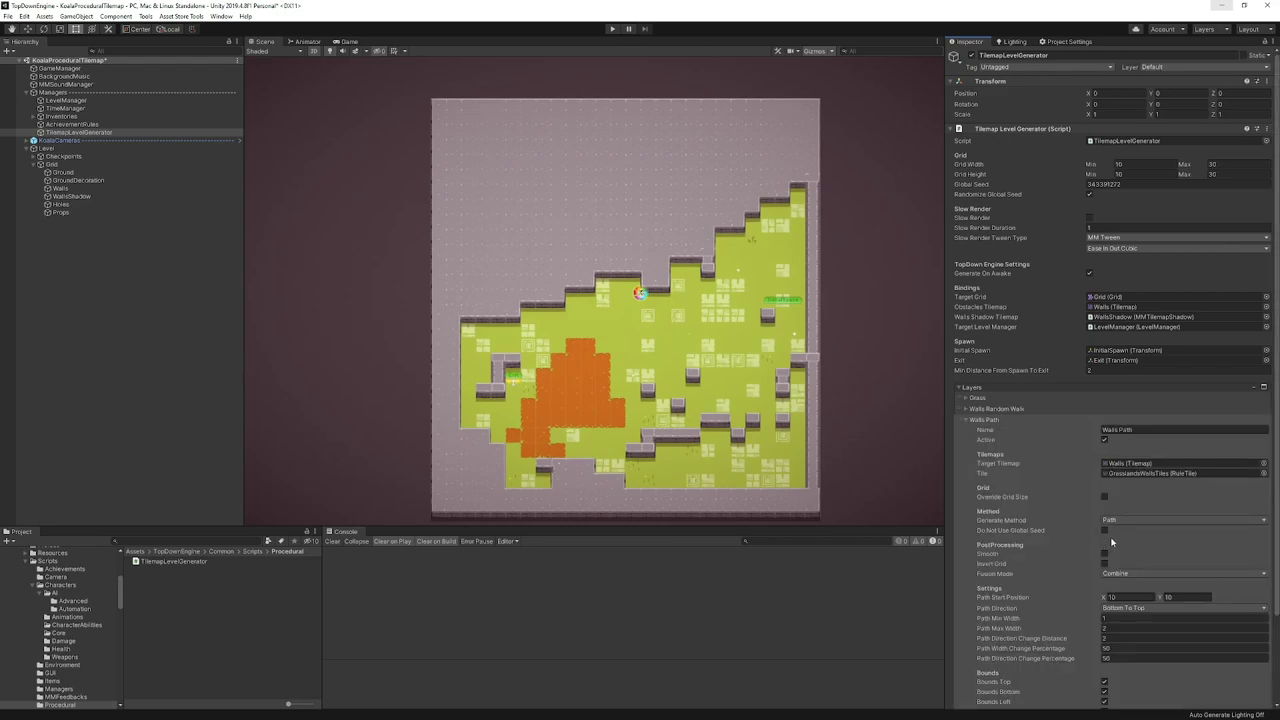
pyautogui.scroll(-3, 1075, 480)
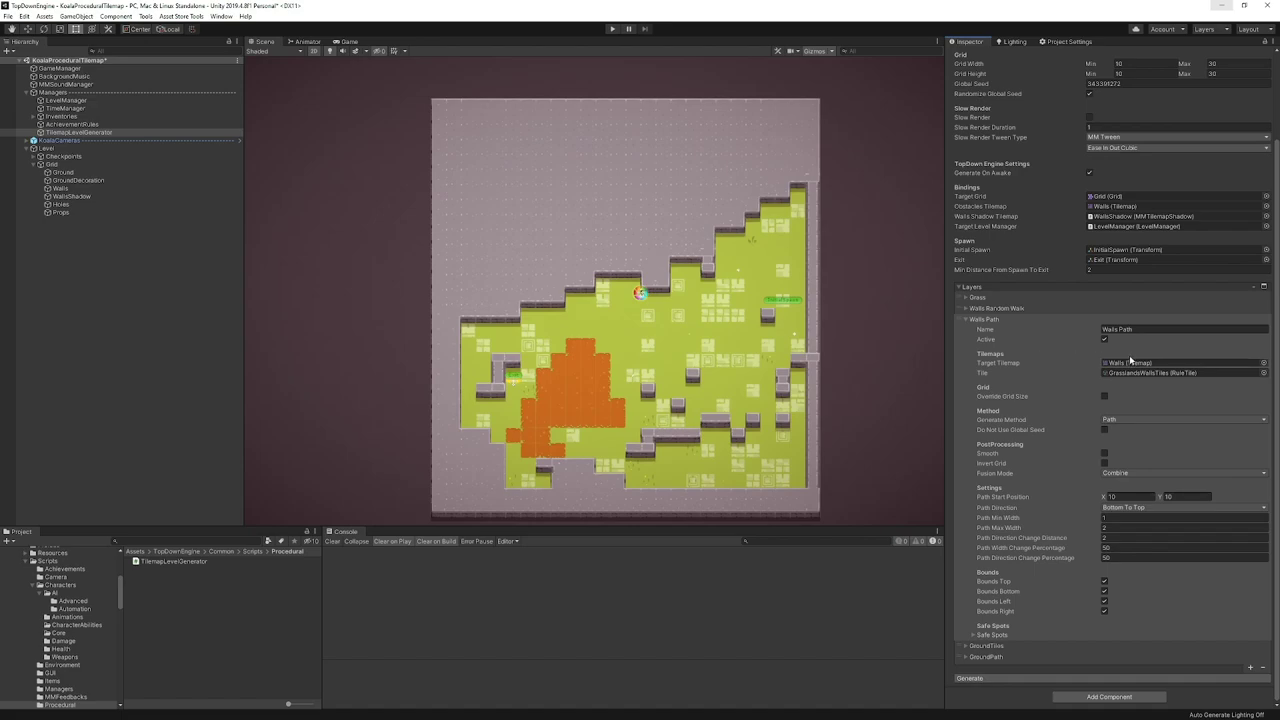
pyautogui.click(992, 321)
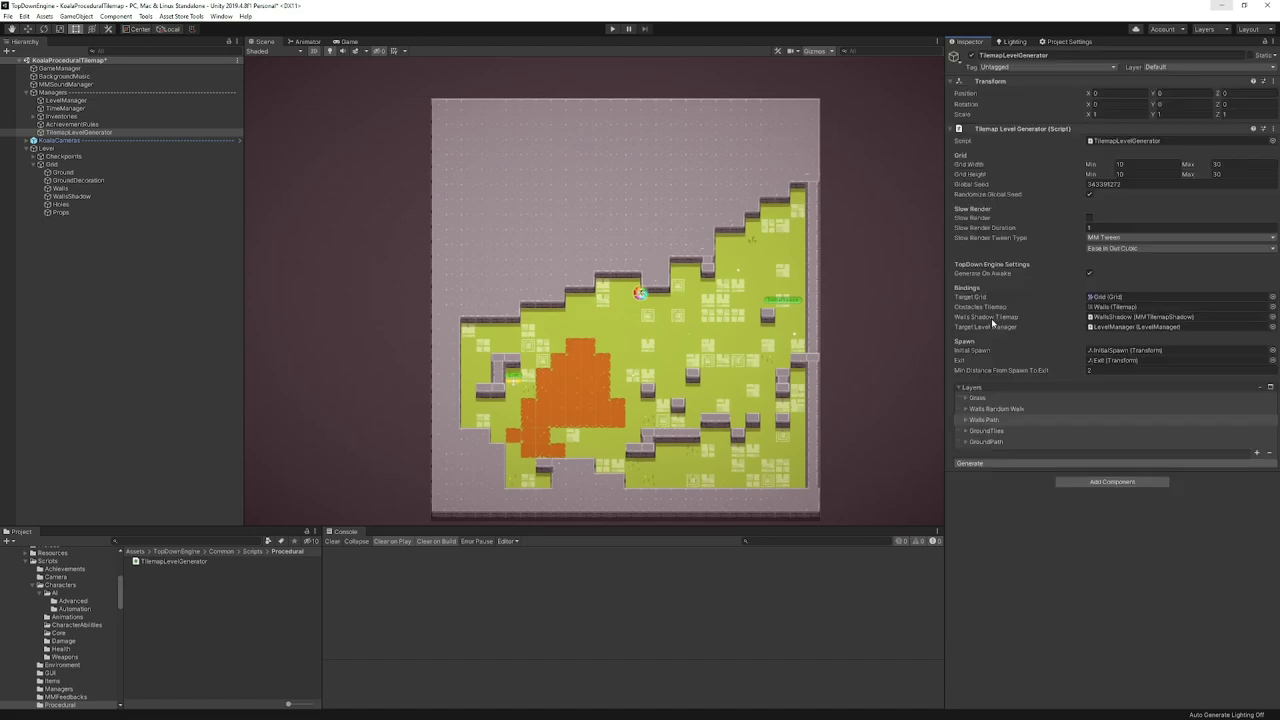
# - Expand the Walls Random Walk layer and locate its target tilemap in the scene and its tile asset in the project
pyautogui.click(1009, 407)
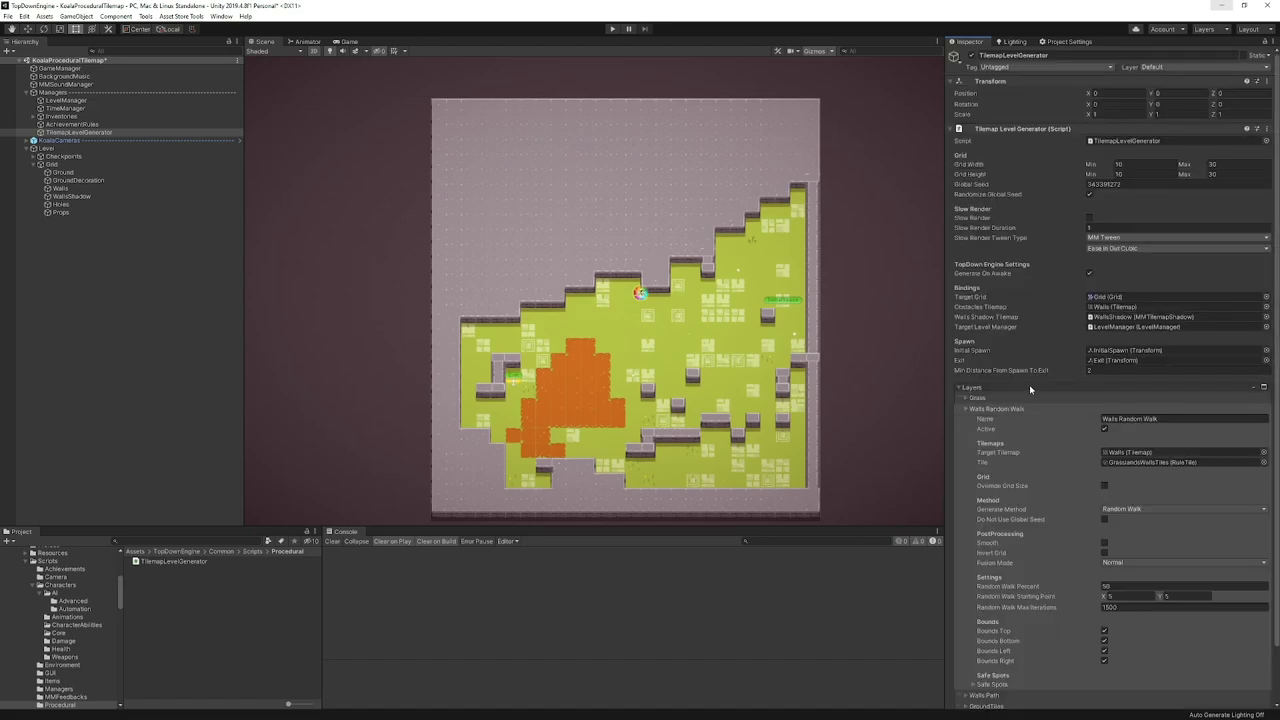
pyautogui.scroll(-1, 1130, 385)
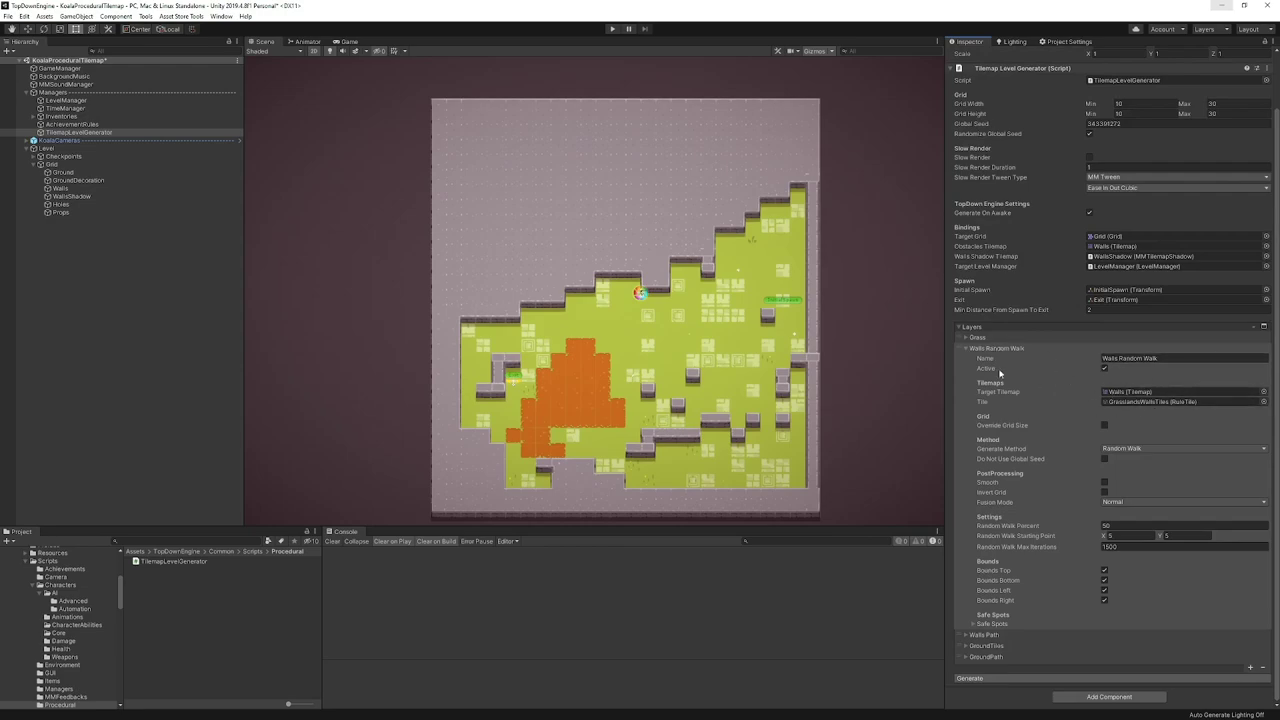
pyautogui.click(1155, 392)
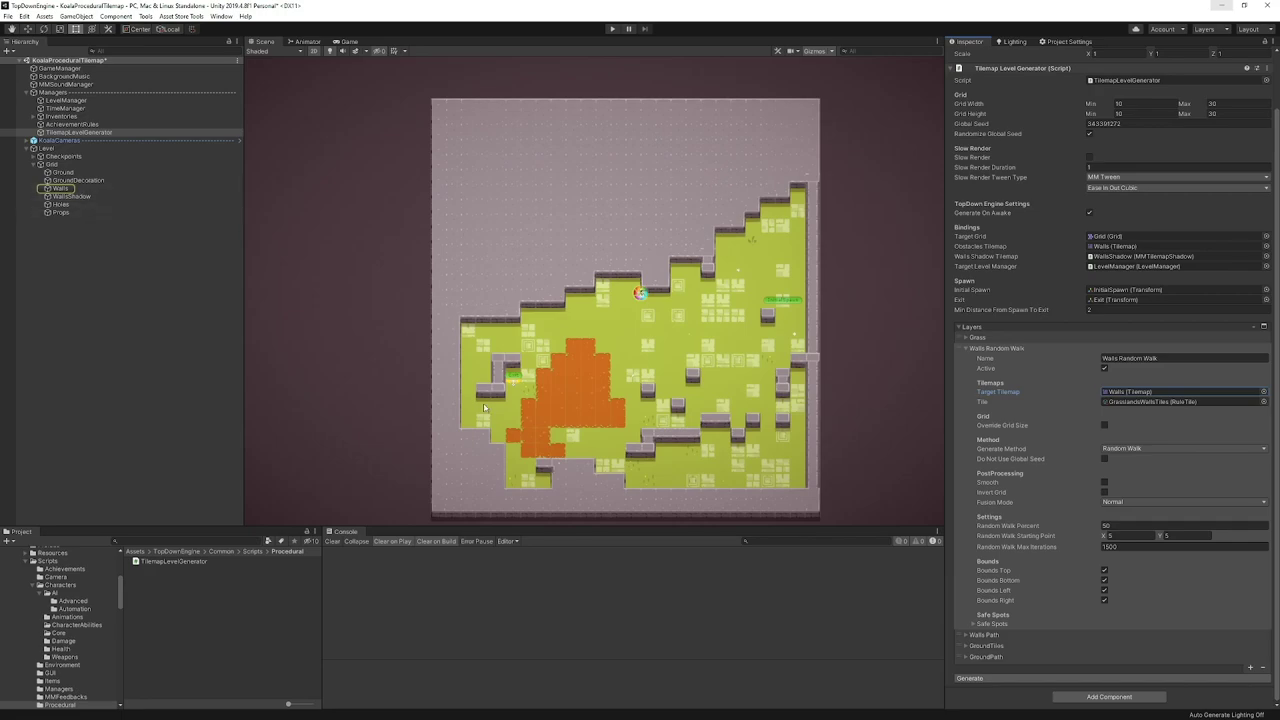
pyautogui.click(1200, 401)
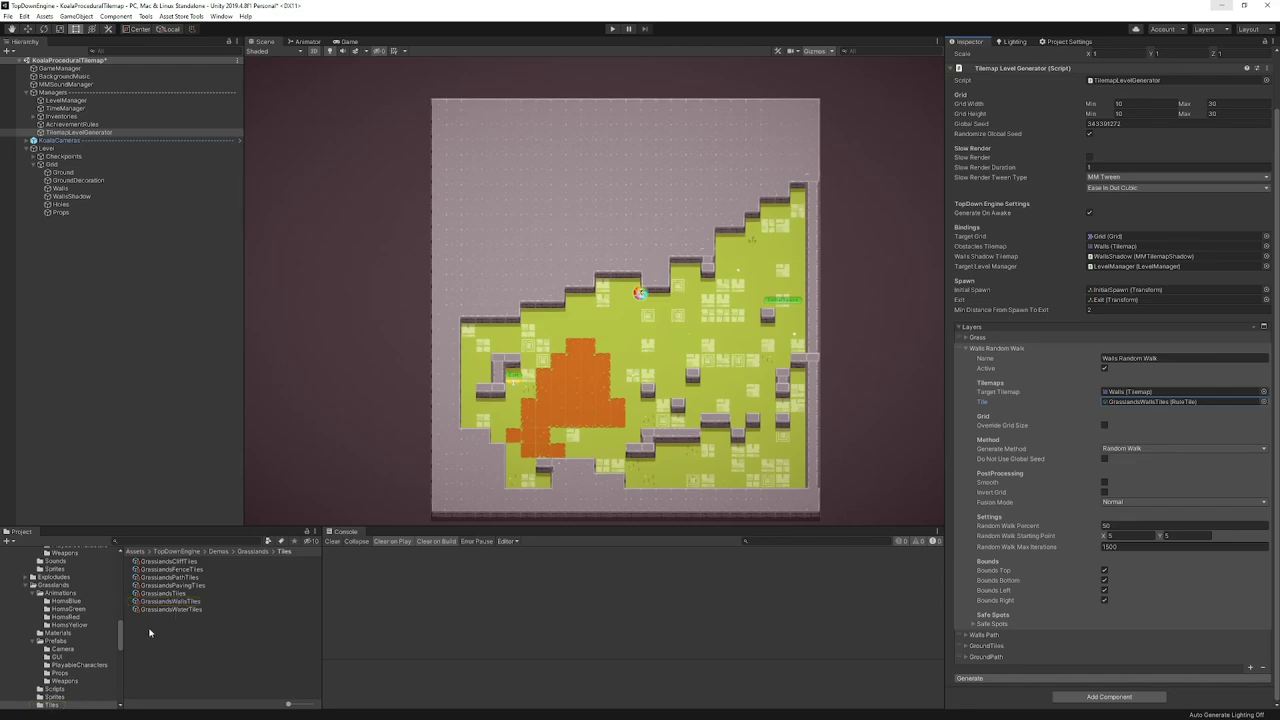
# - Collapse the Colonel and Grasslands demo folders and open the Koala2D Tiles folder
pyautogui.scroll(3, 55, 637)
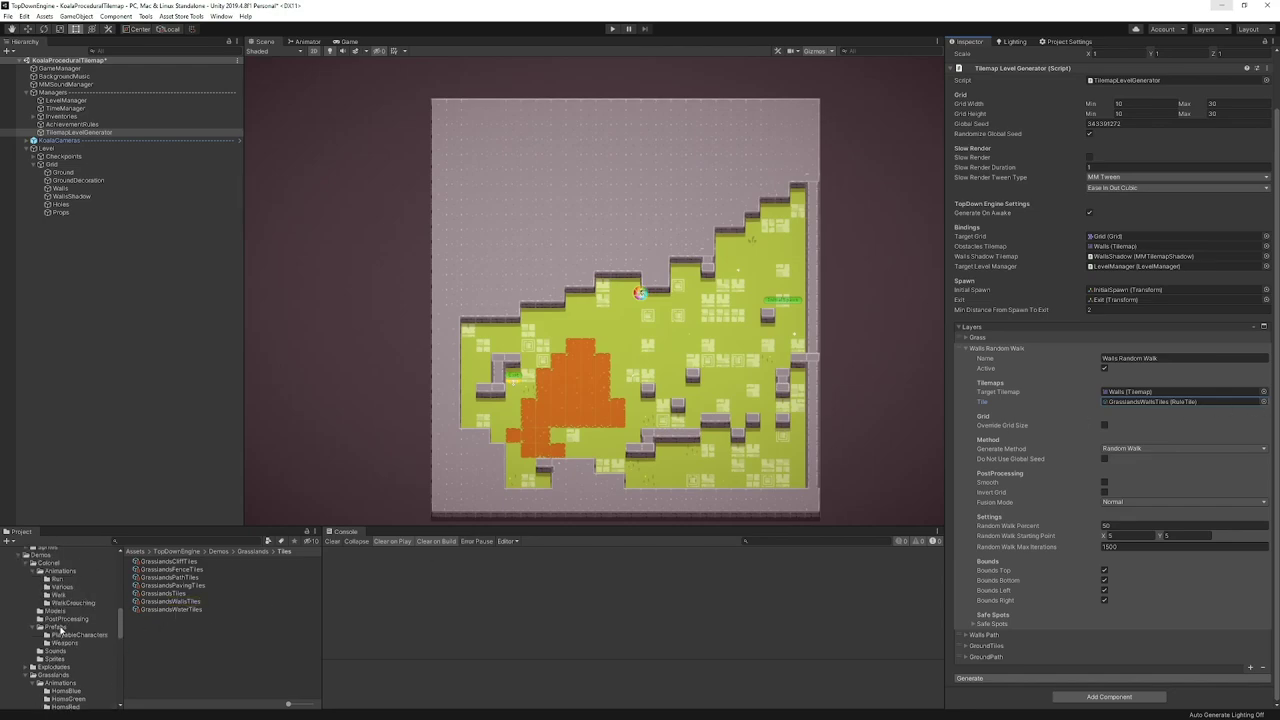
pyautogui.click(26, 563)
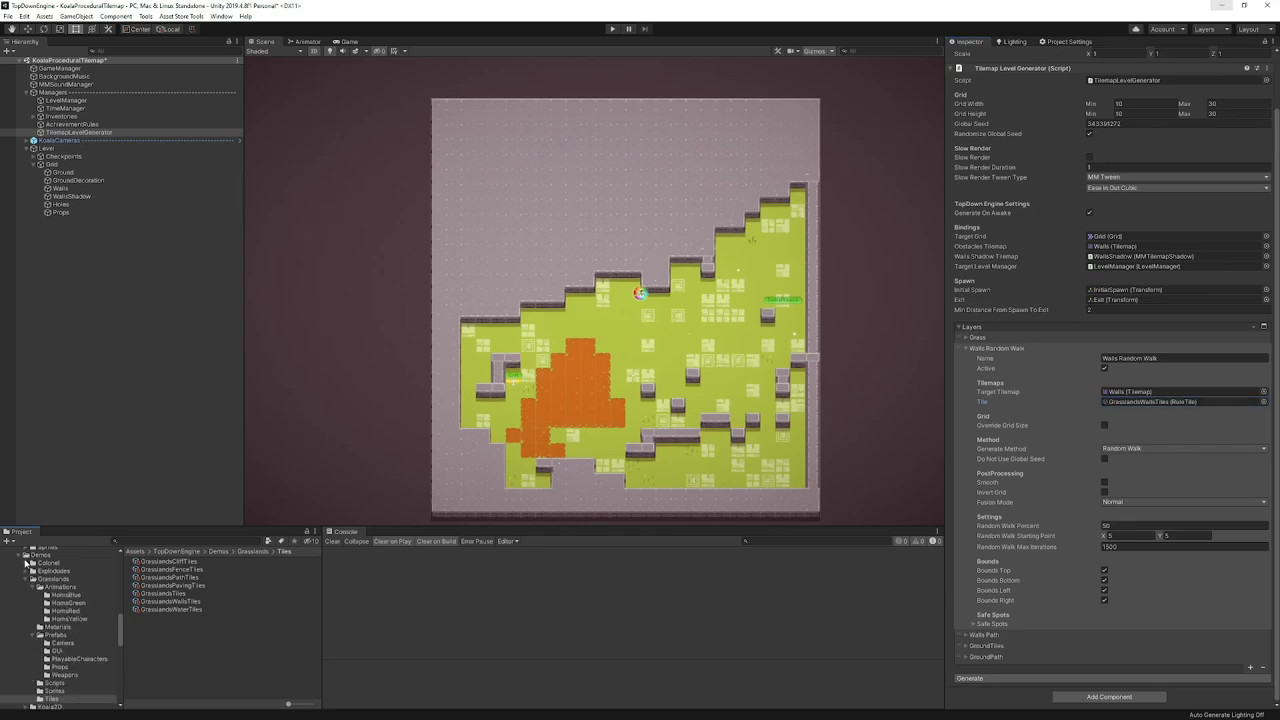
pyautogui.click(26, 580)
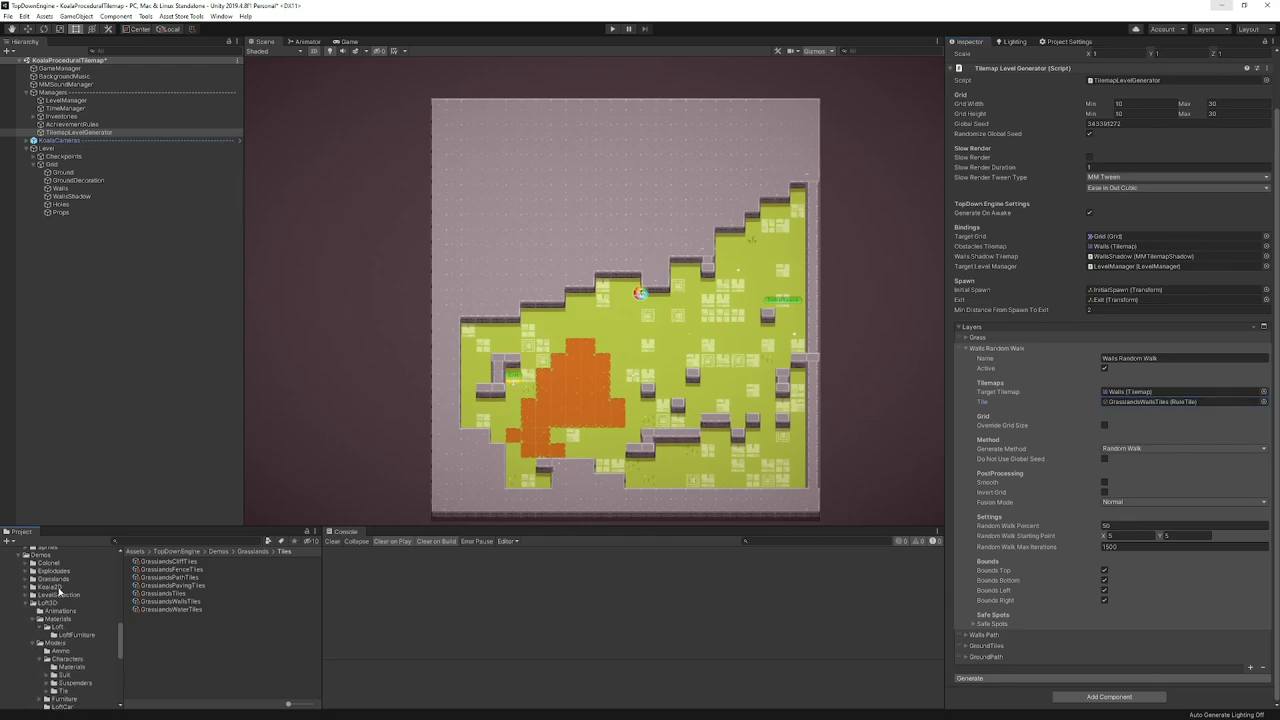
pyautogui.click(55, 587)
pyautogui.doubleClick(158, 618)
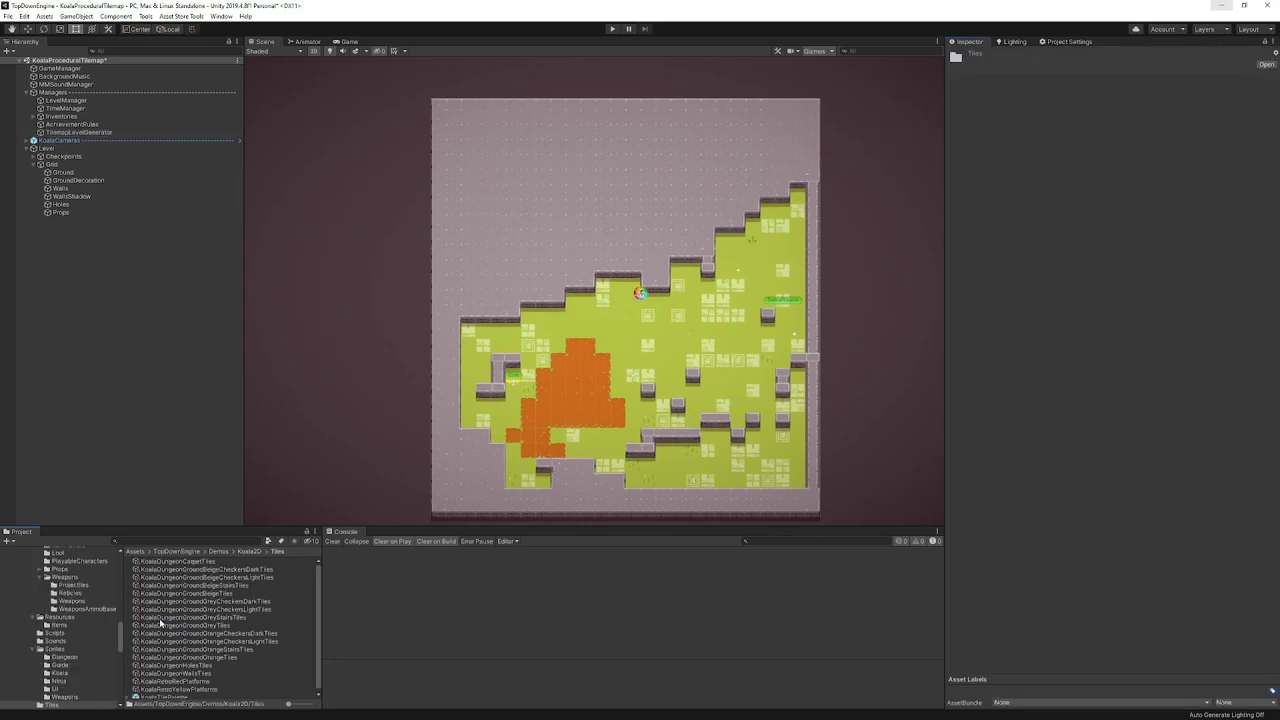
# - Assign KoalaDungeonWallsTiles as the Walls Random Walk layer's tile on TilemapLevelGenerator and generate new levels with it
pyautogui.click(79, 132)
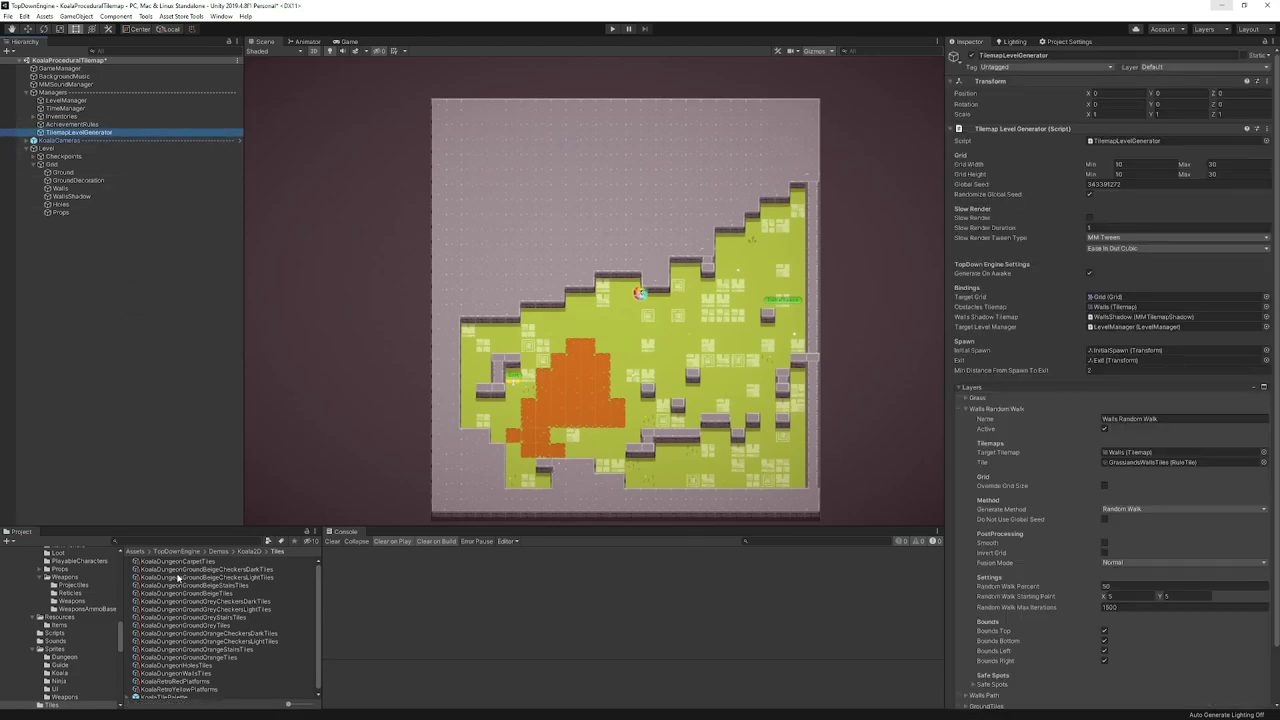
pyautogui.moveTo(200, 676); pyautogui.dragTo(1177, 473)
pyautogui.scroll(-2, 1069, 566)
pyautogui.click(1089, 678)
pyautogui.click(1089, 678)
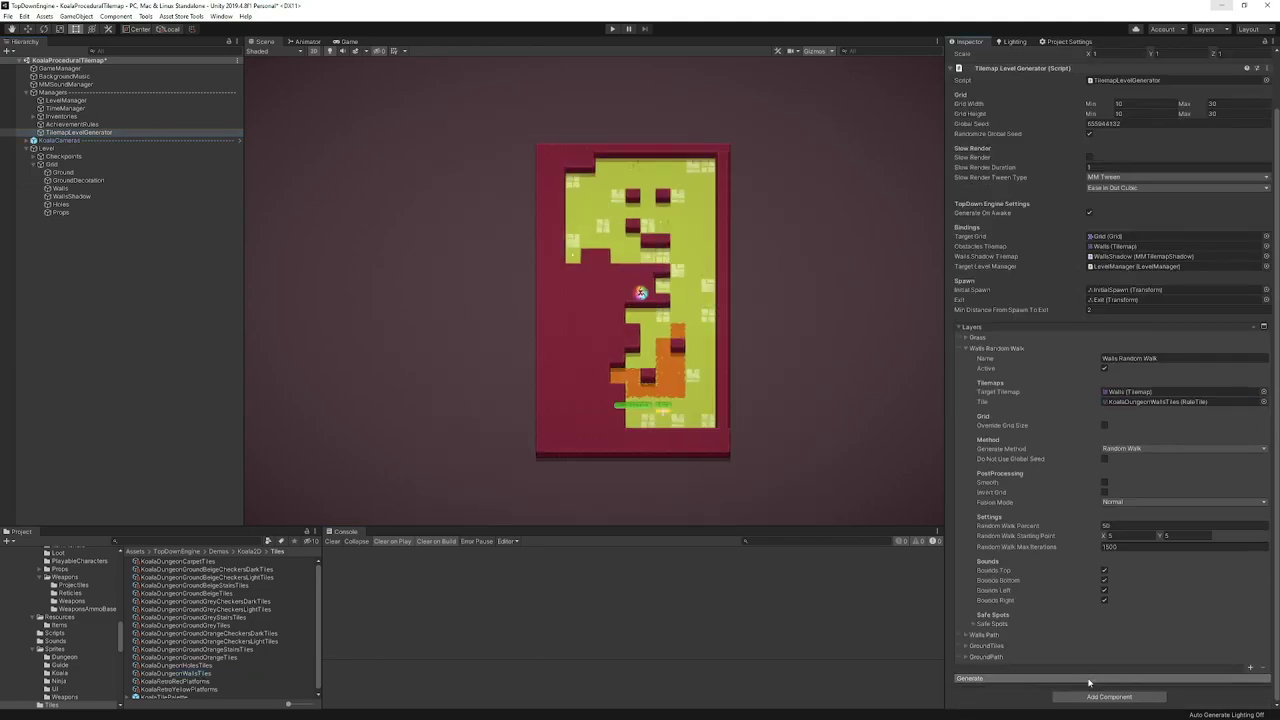
# - Generate several more random levels using the dungeon wall tiles
pyautogui.click(1089, 678)
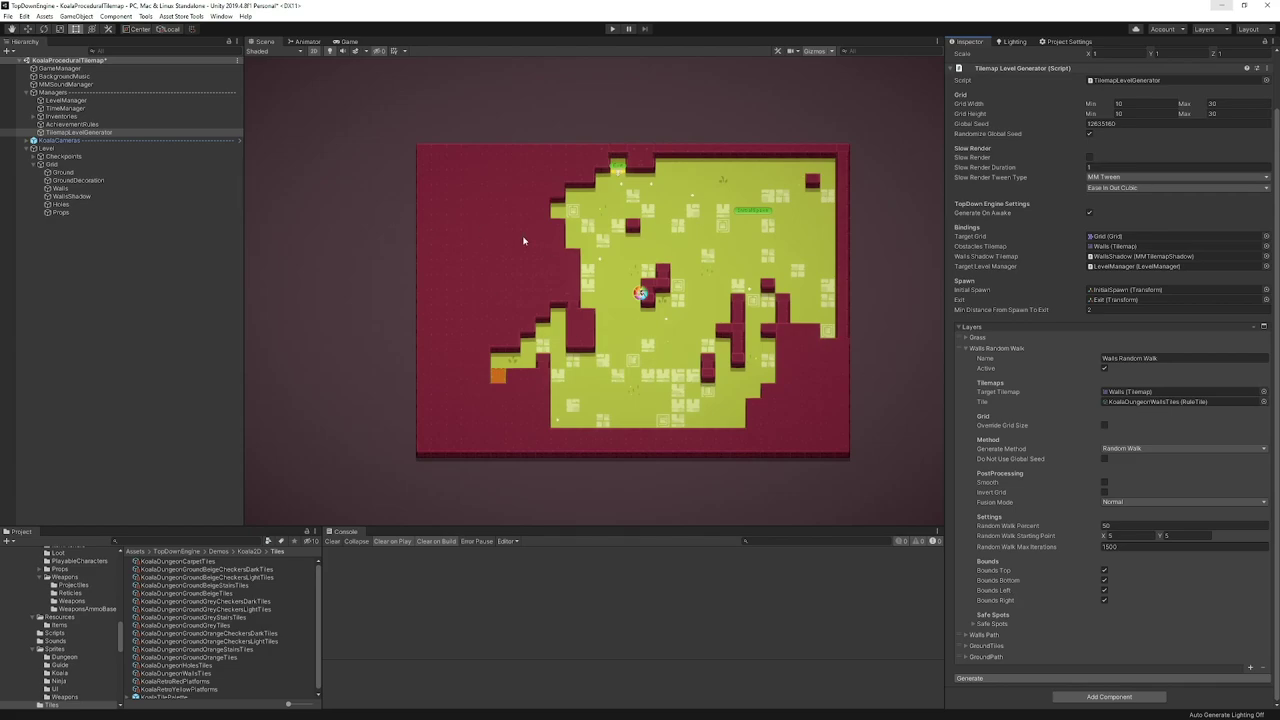
pyautogui.click(1089, 678)
pyautogui.click(1089, 678)
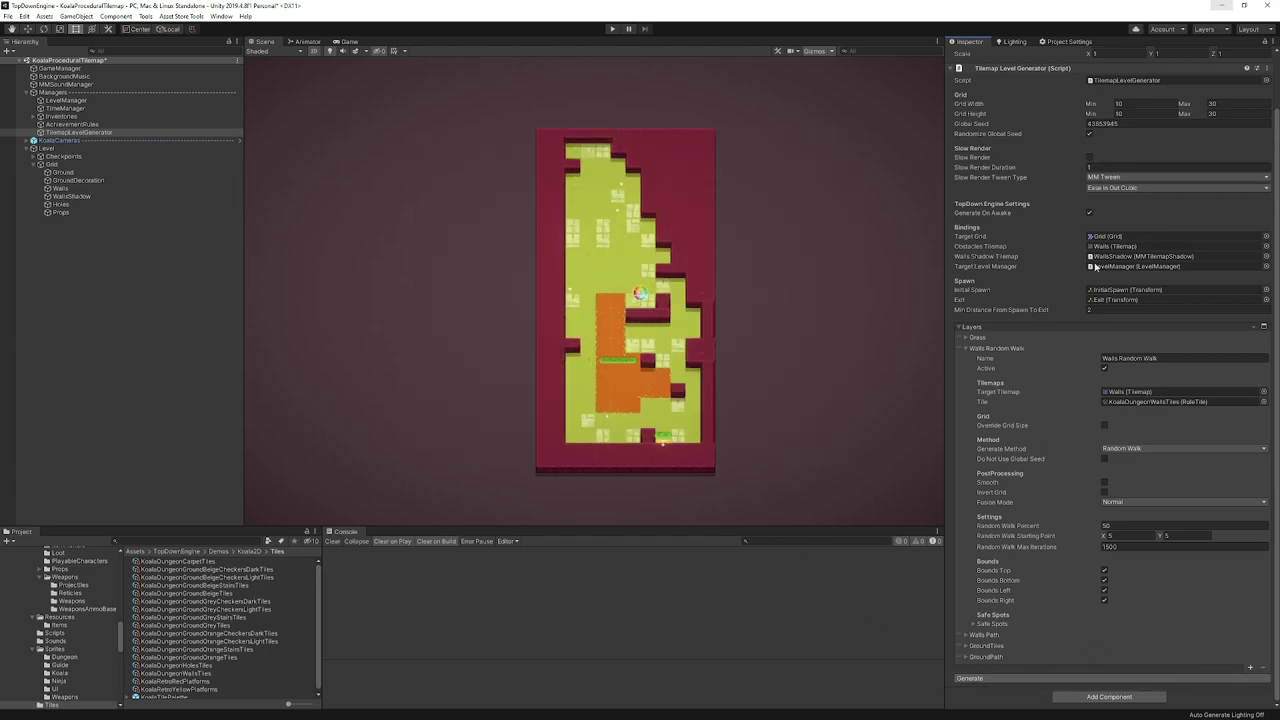
# - Assign KoalaDungeonGroundBeigeCheckersDarkTiles as the Grass layer's tile and generate new levels with it
pyautogui.click(980, 340)
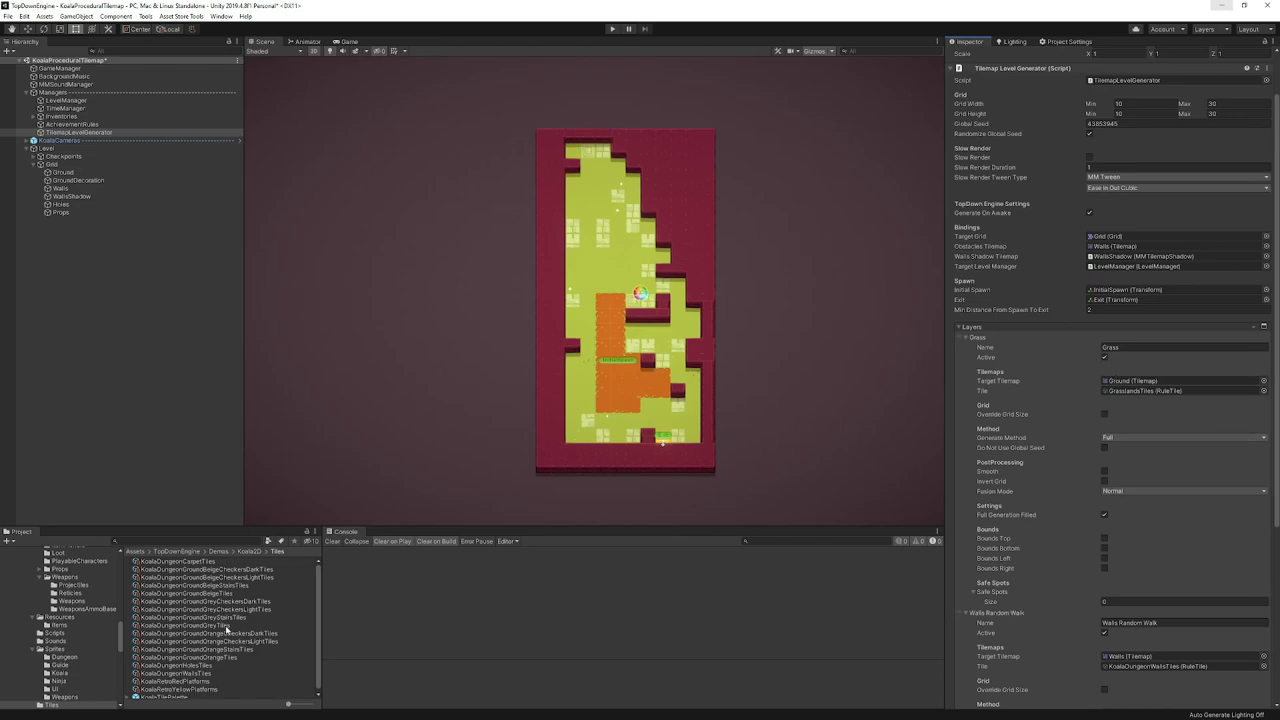
pyautogui.moveTo(243, 574); pyautogui.dragTo(1162, 392)
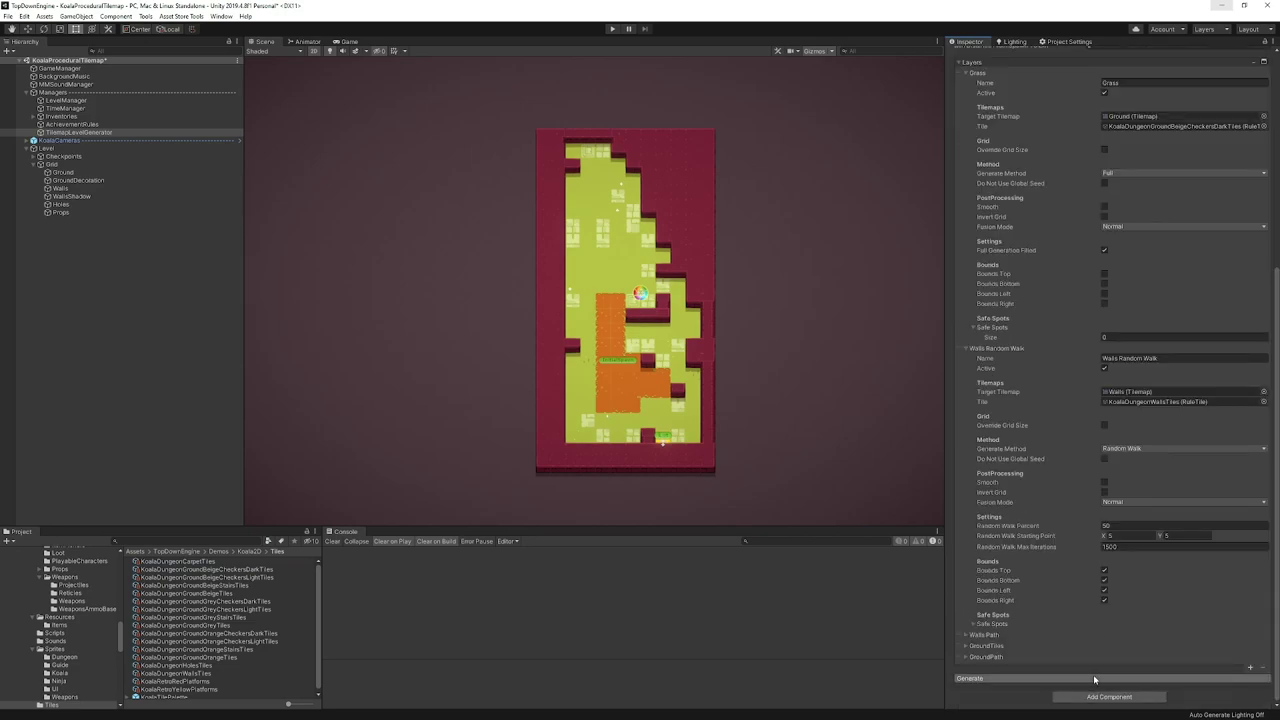
pyautogui.click(1094, 679)
pyautogui.click(1094, 679)
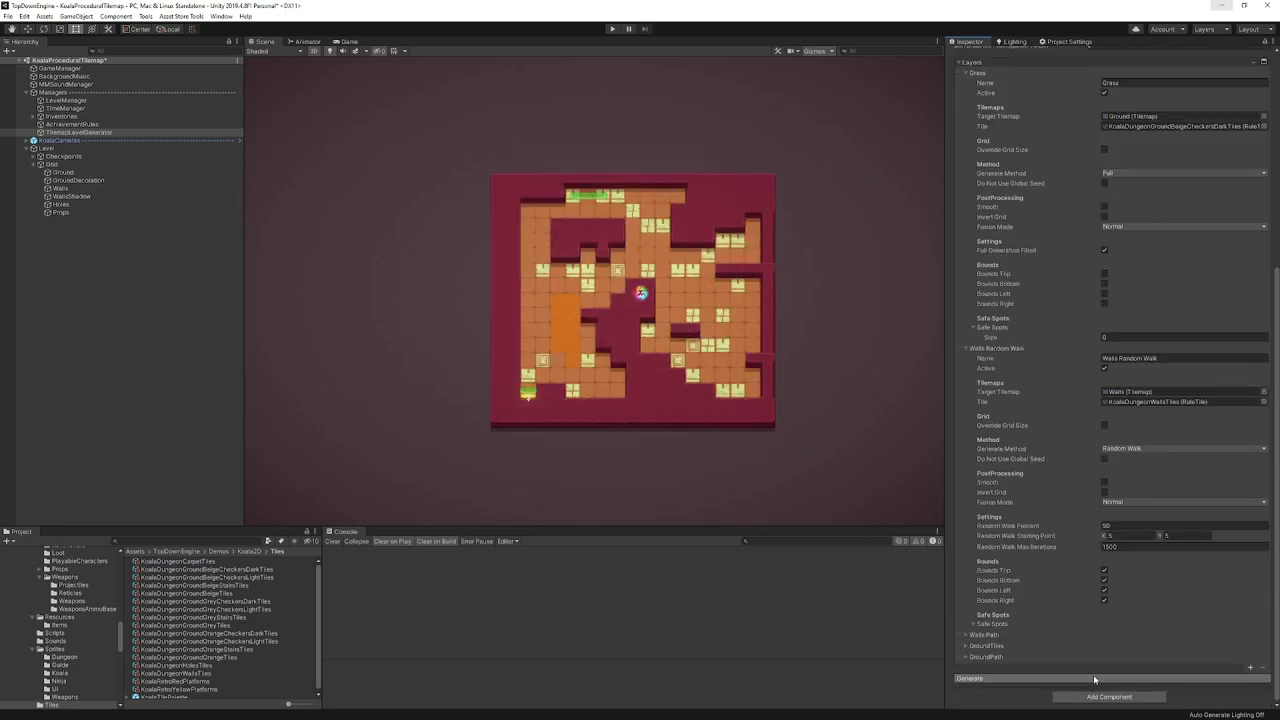
pyautogui.click(1094, 679)
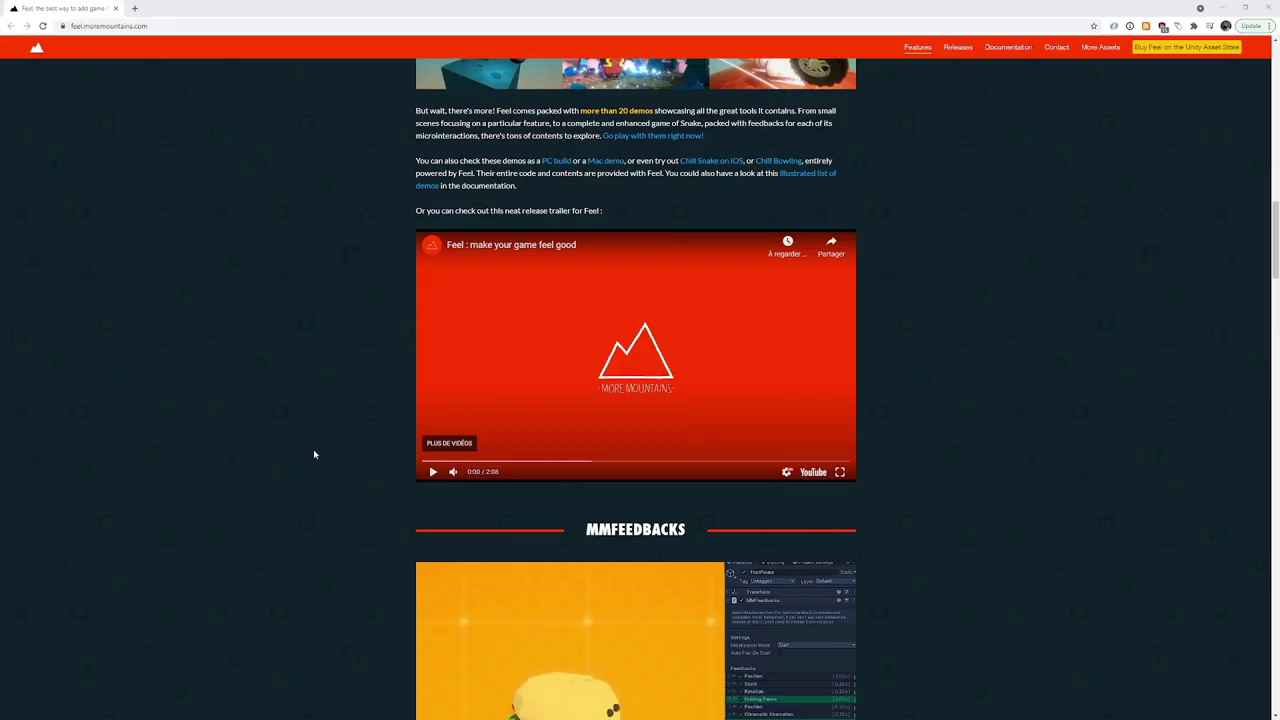
# - Switch to the Feel website in the browser, play its release trailer and go back to the page's introduction
pyautogui.click(433, 473)
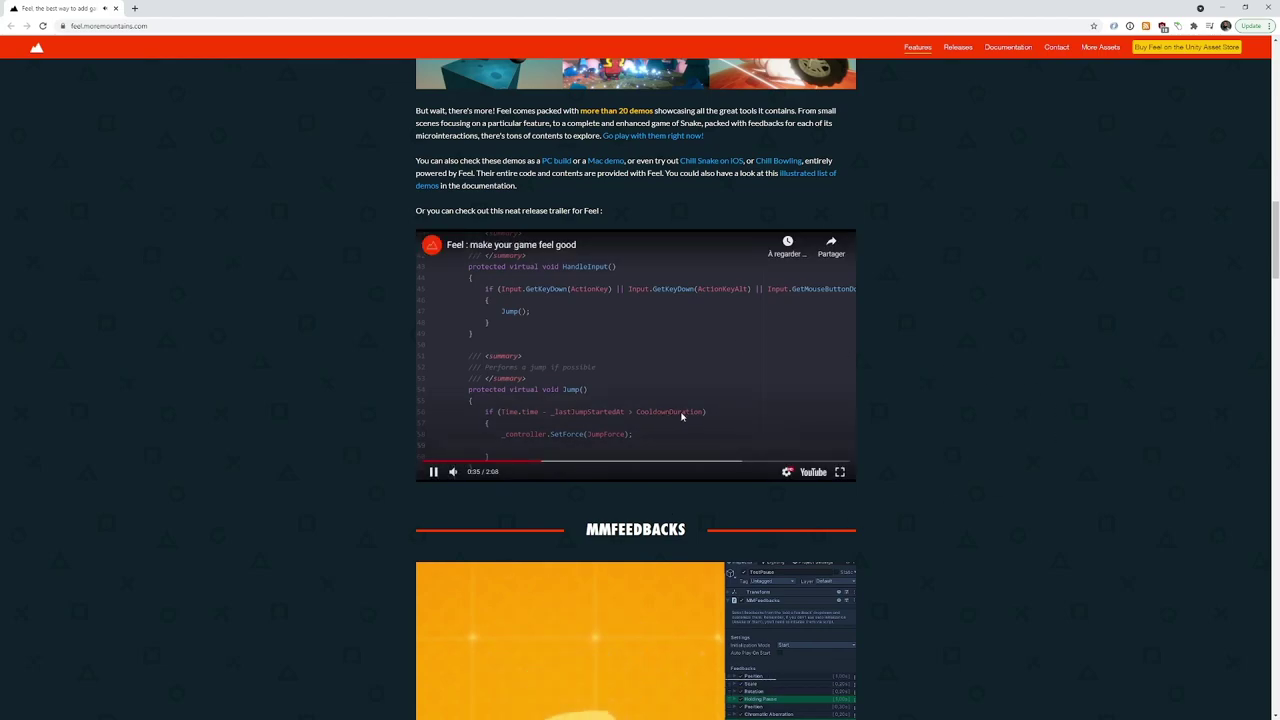
pyautogui.scroll(10, 954, 331)
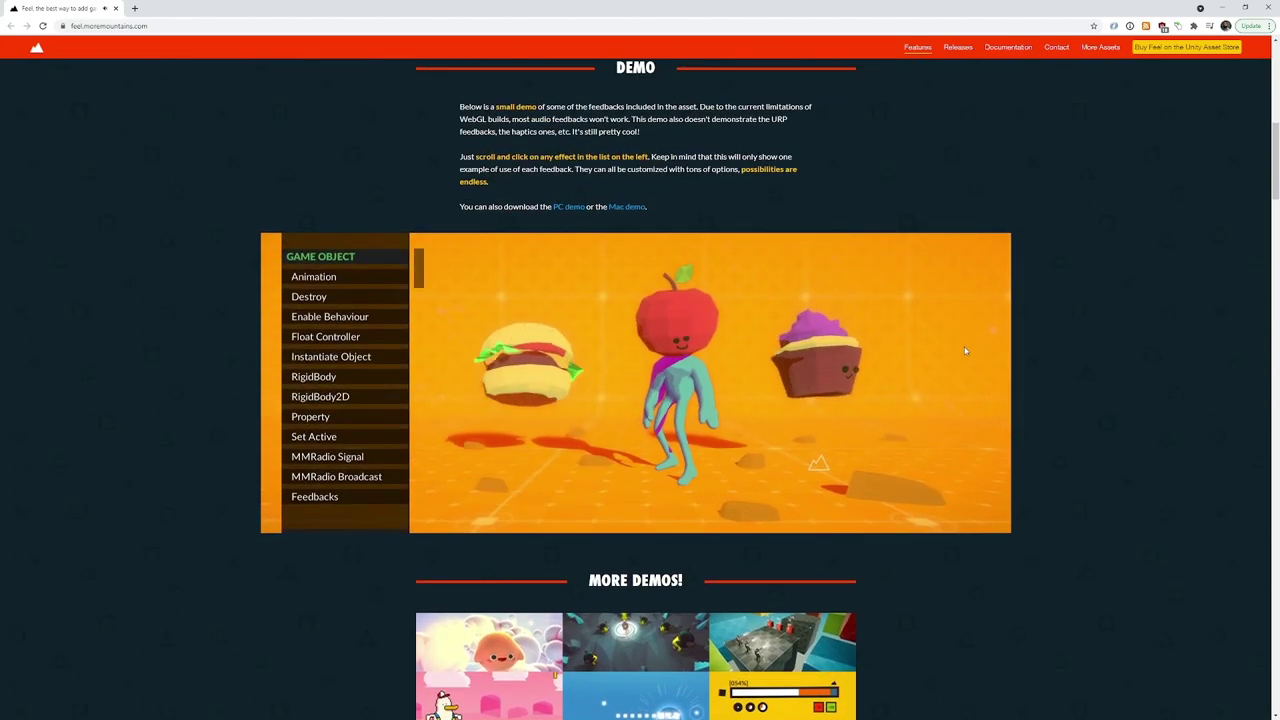
pyautogui.scroll(3, 1063, 199)
pyautogui.scroll(2, 950, 230)
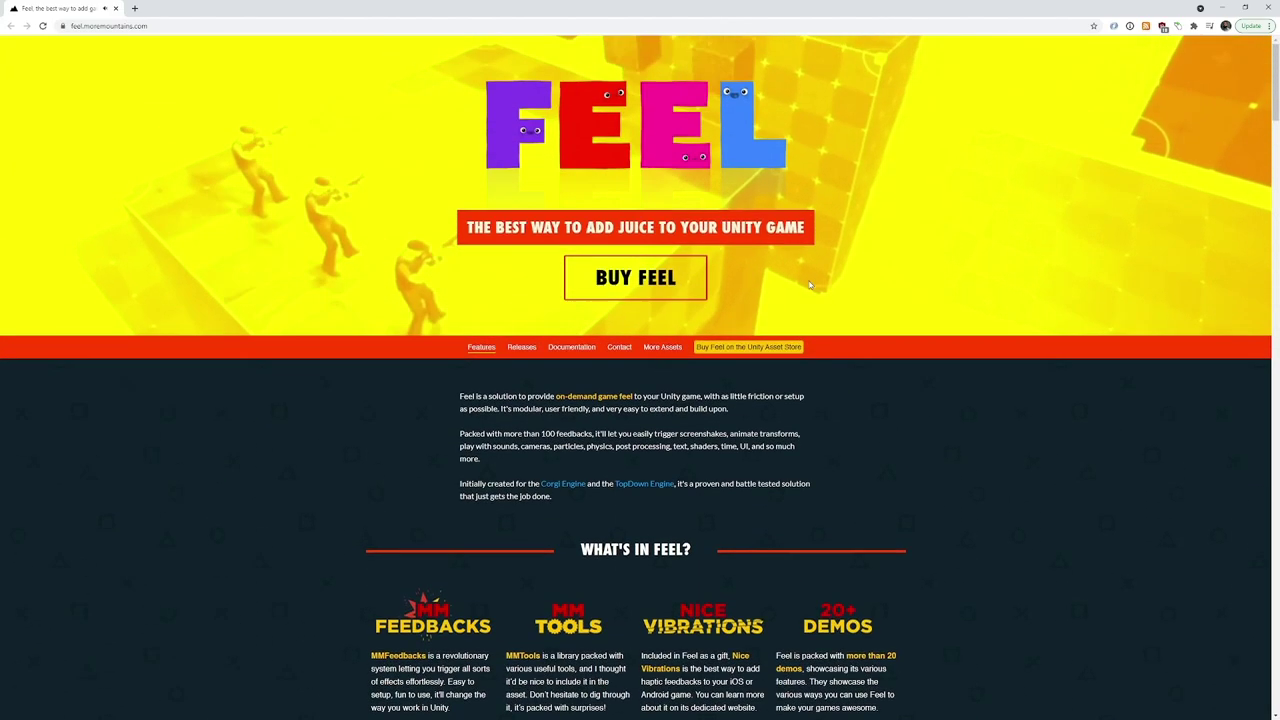
# - Review the "What's in Feel?" section on MMFeedbacks, MMTools, Nice Vibrations and the demos, along with the More Demos gallery
pyautogui.scroll(-3, 818, 271)
pyautogui.scroll(-1, 818, 271)
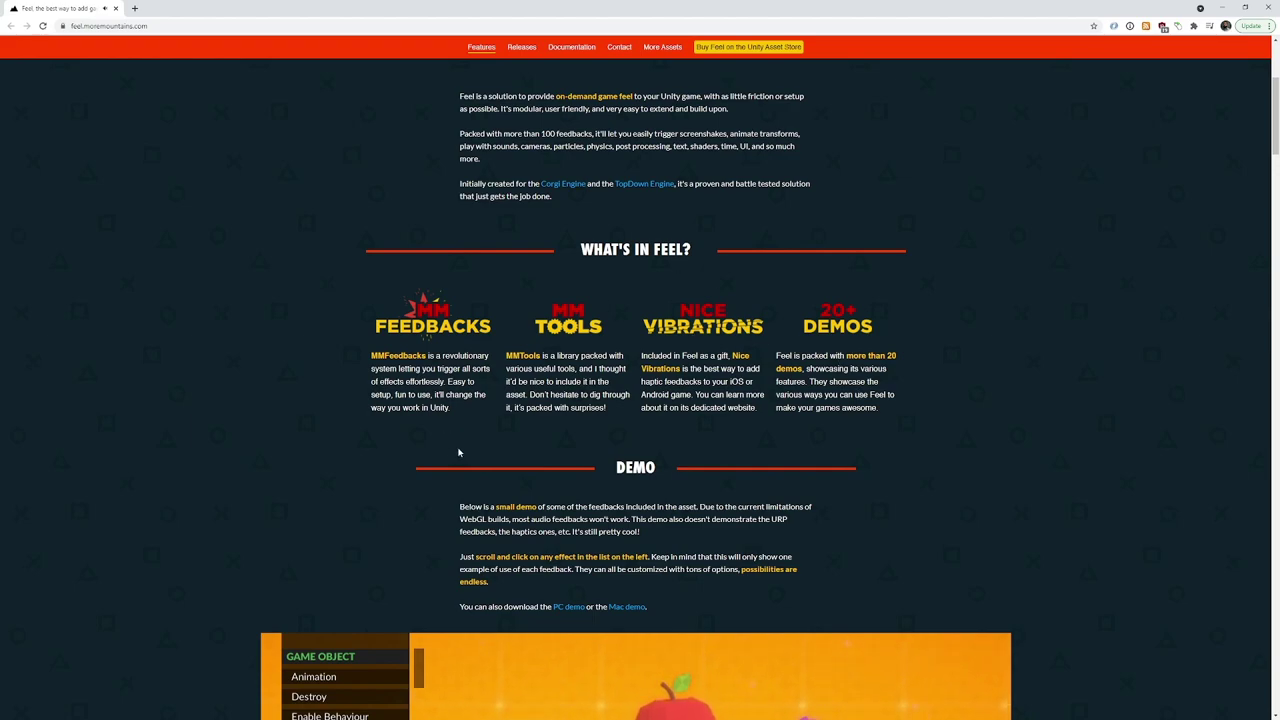
pyautogui.moveTo(362, 310); pyautogui.dragTo(600, 350)
pyautogui.click(600, 350)
pyautogui.scroll(-10, 562, 335)
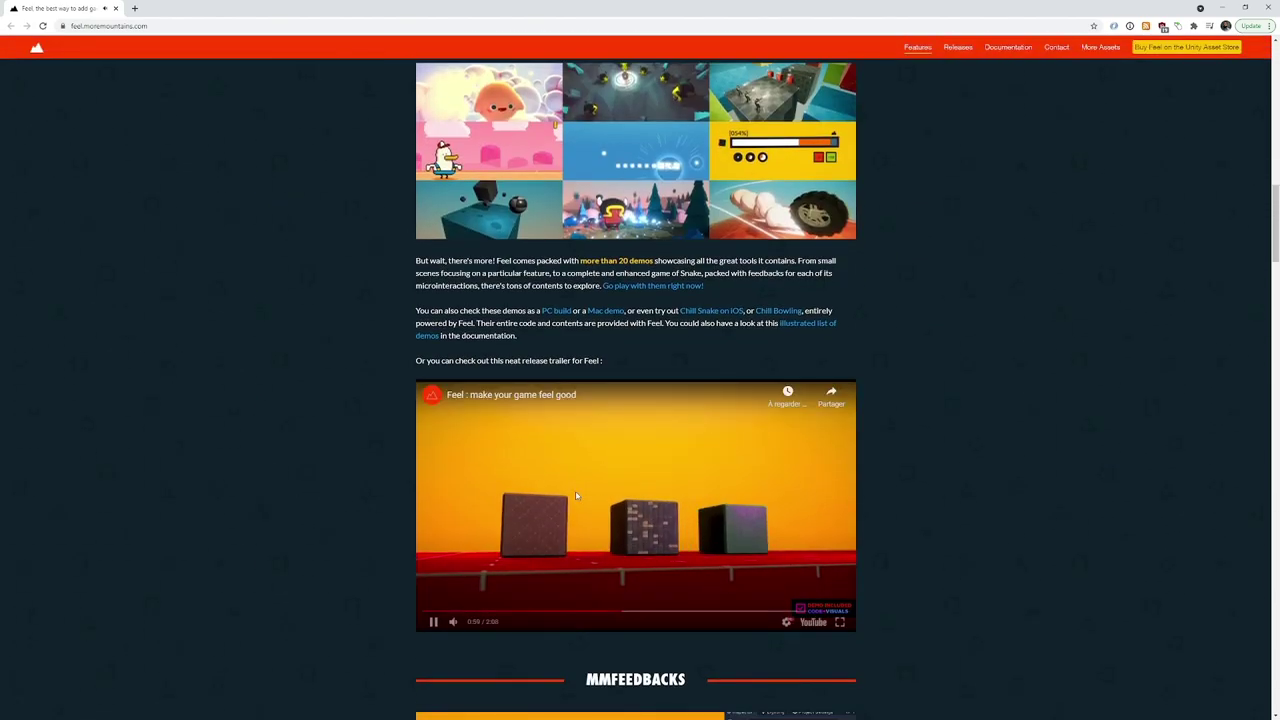
pyautogui.scroll(10, 251, 466)
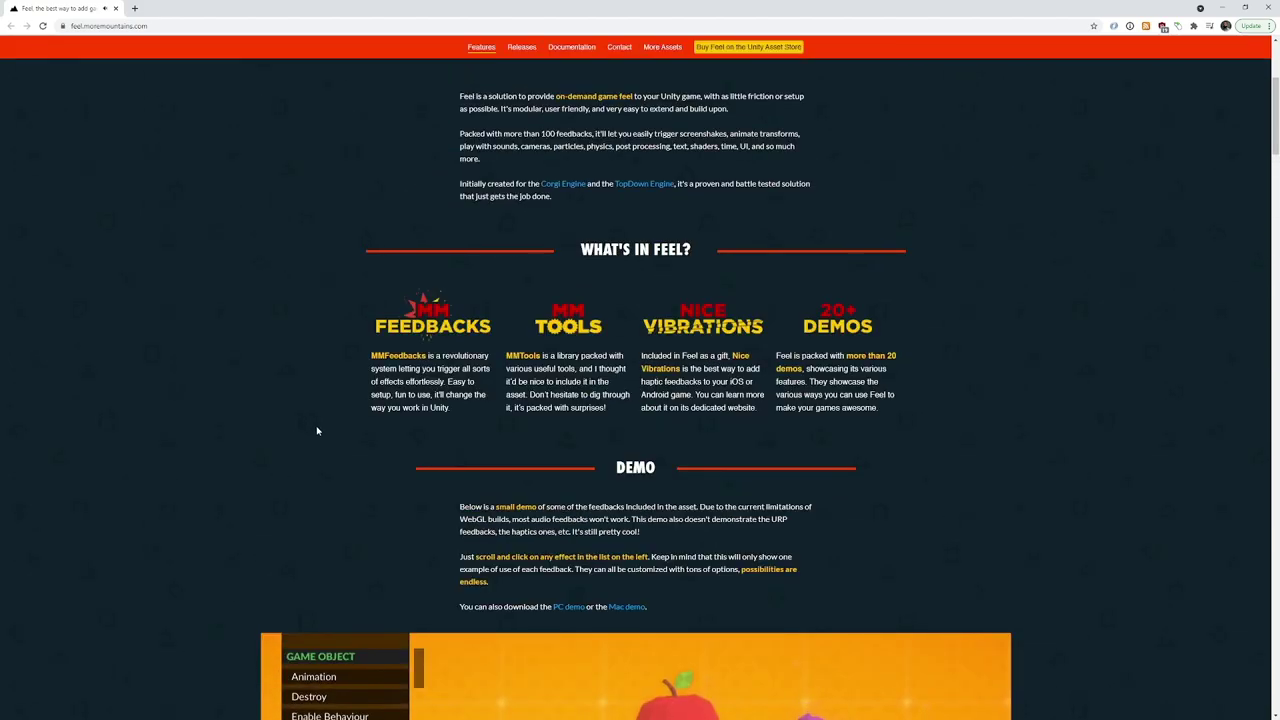
pyautogui.scroll(1, 317, 429)
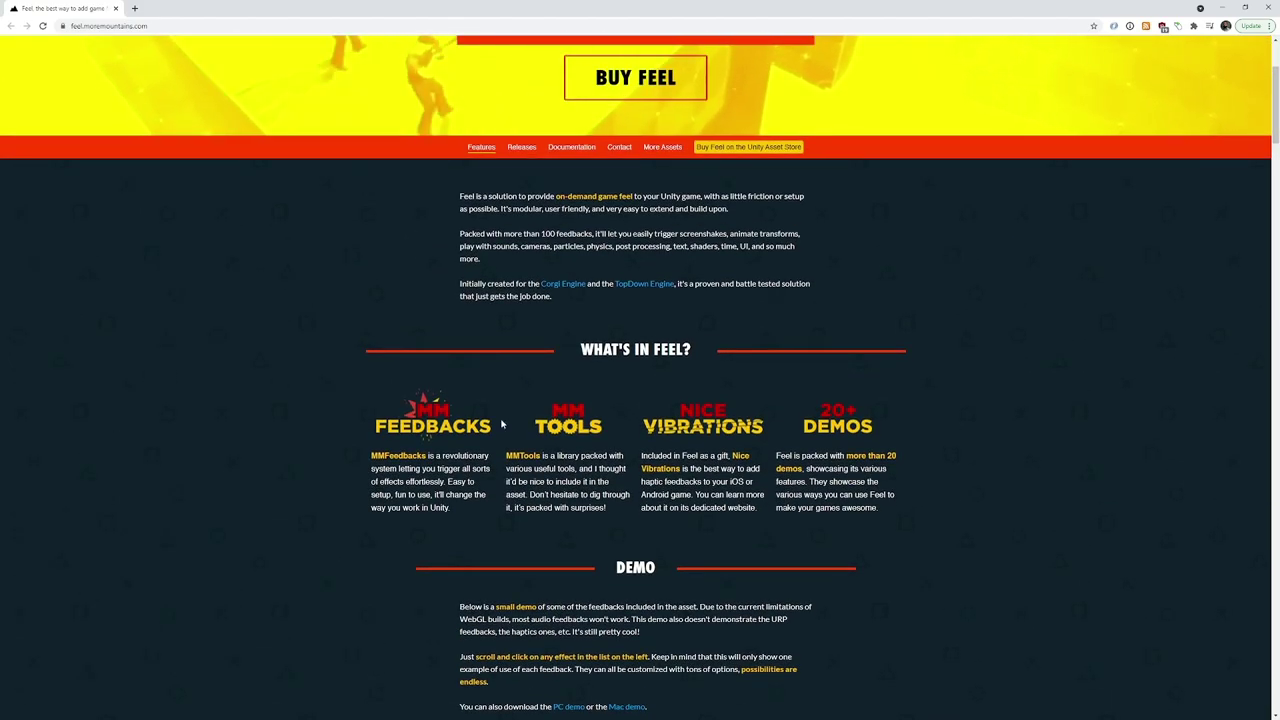